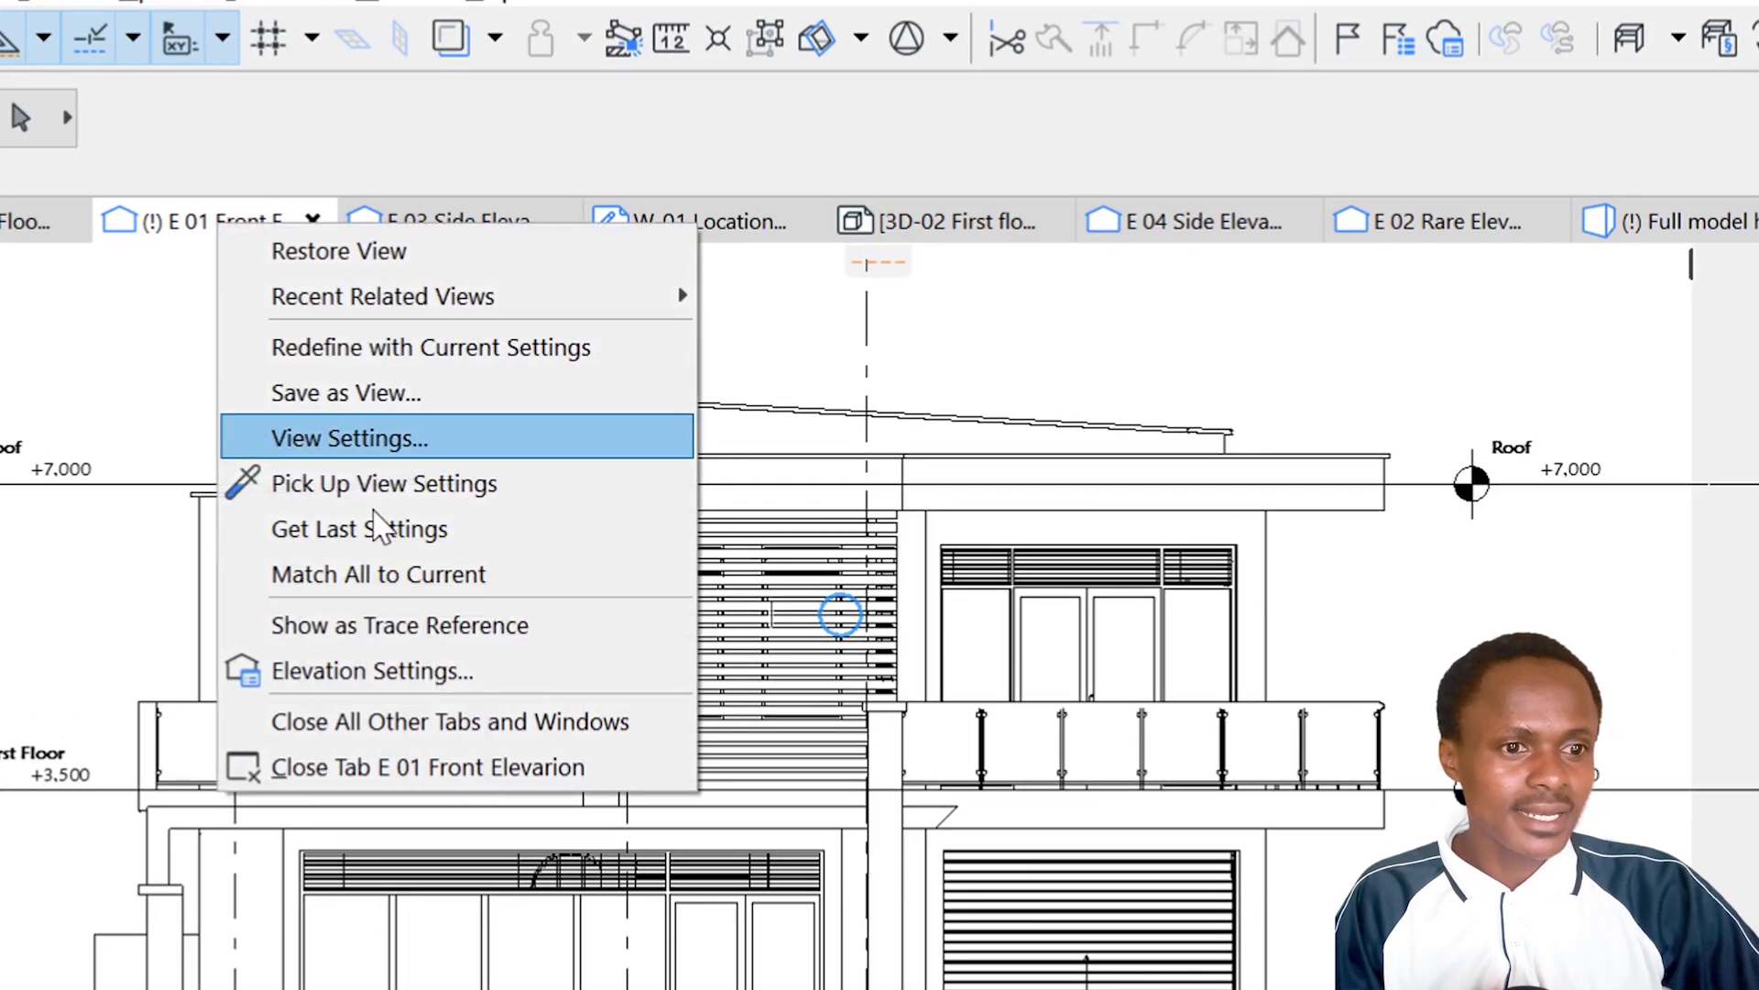
# Set the E-01 elevation's Uncut Fill to Surface - Texture Fill, Non-Shaded.
pyautogui.click(403, 671)
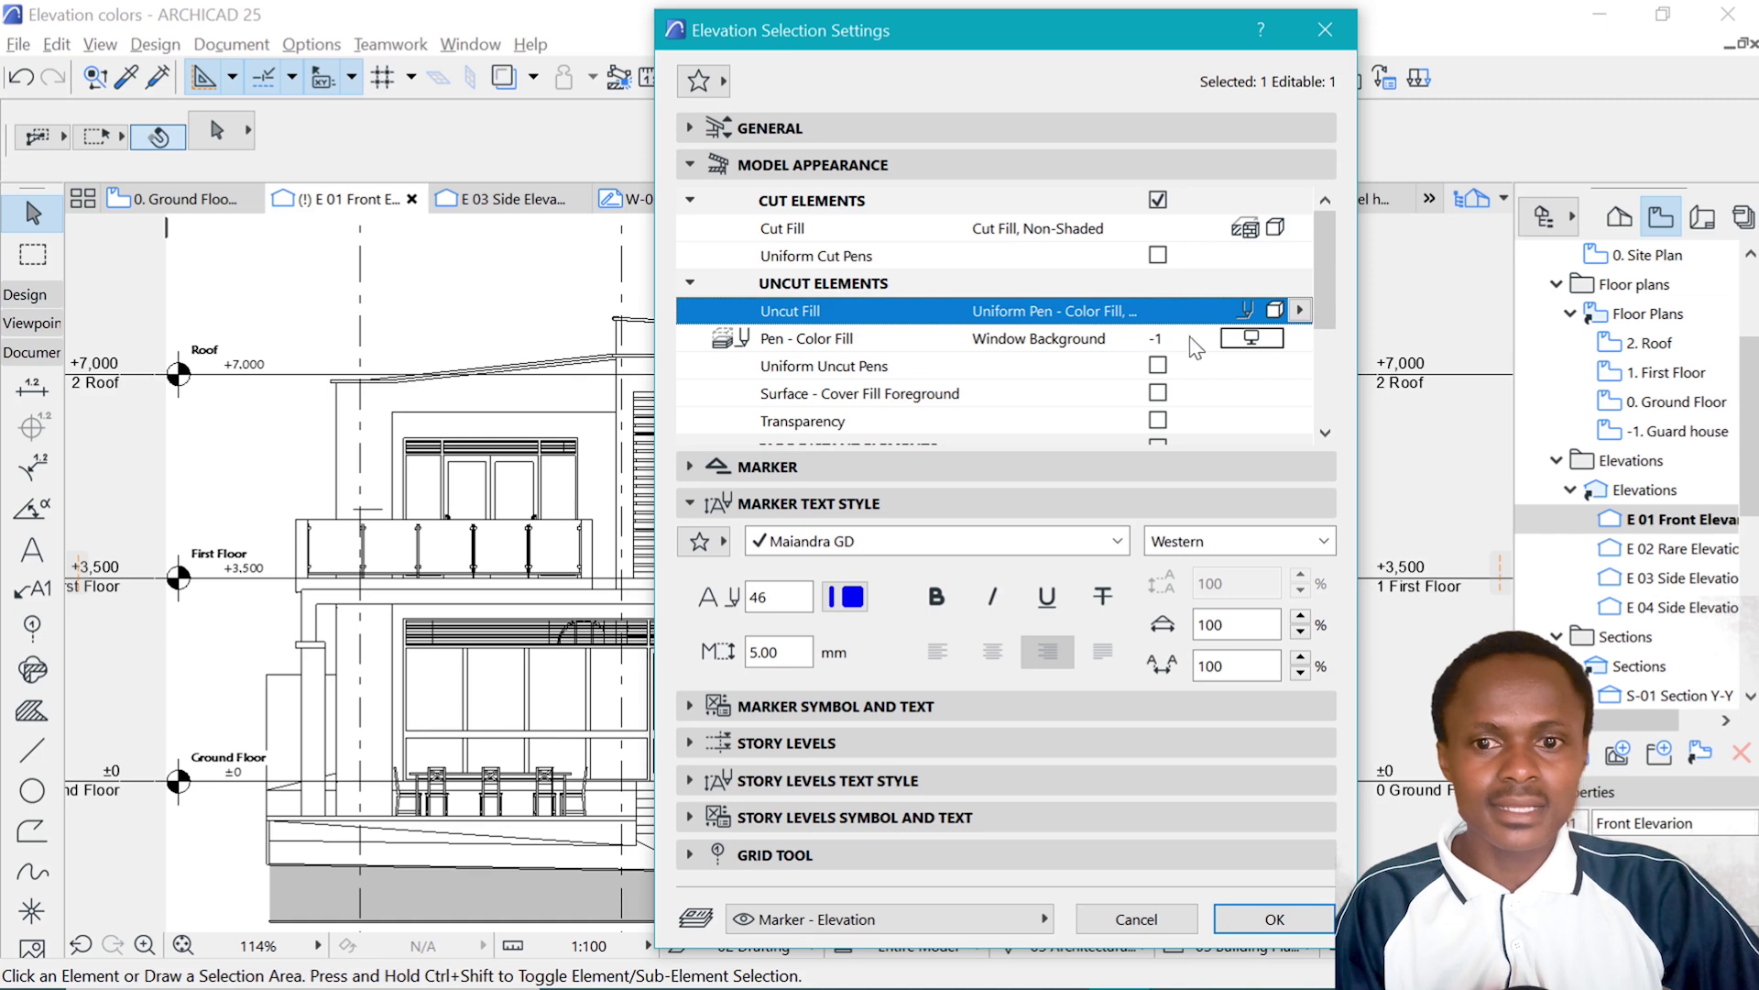
pyautogui.click(1299, 312)
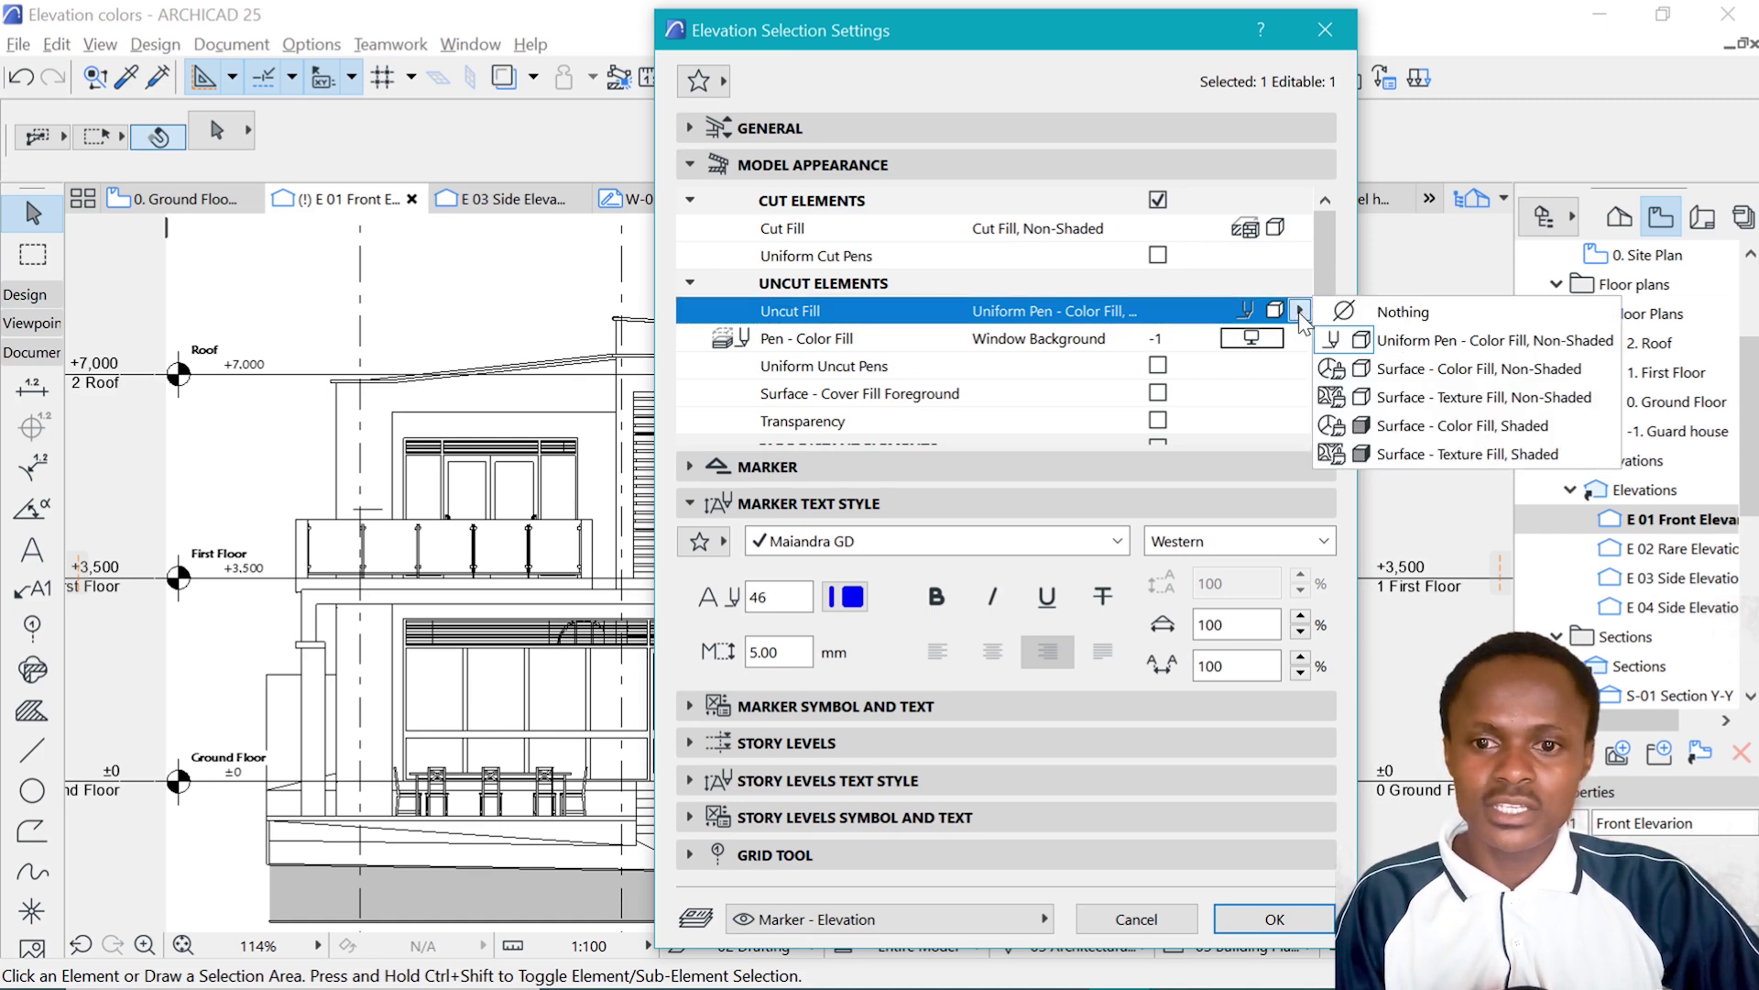
pyautogui.click(1411, 397)
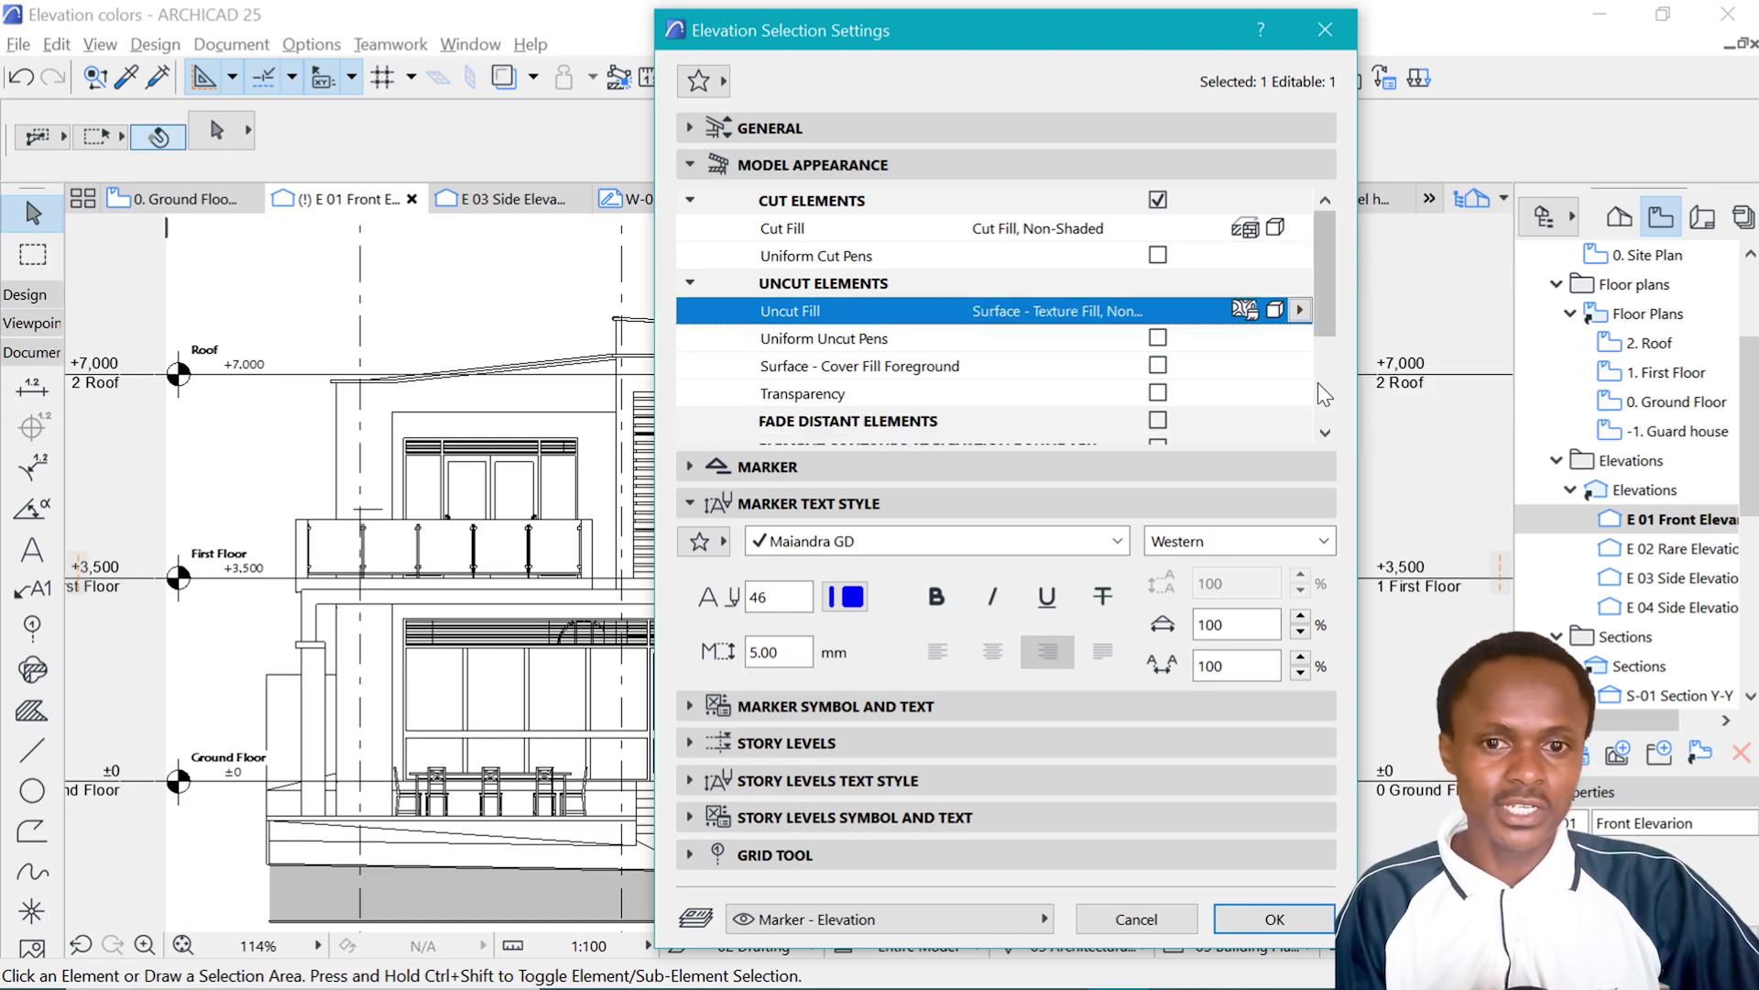
pyautogui.click(1275, 919)
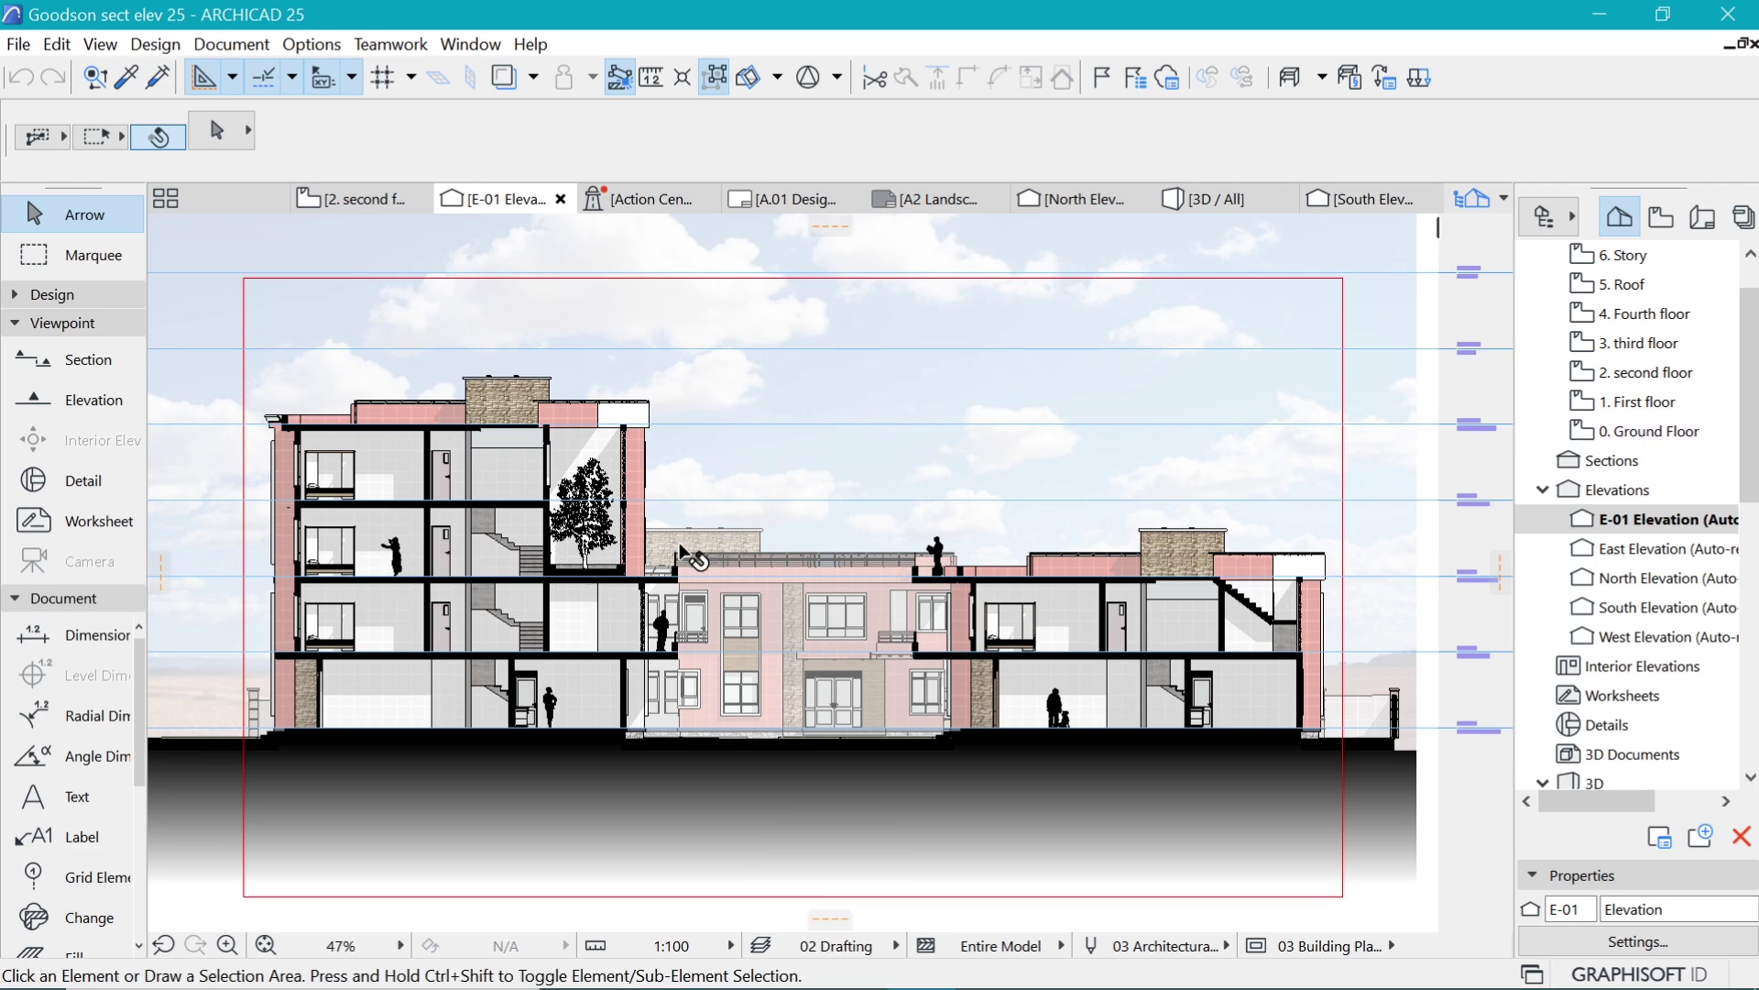
# Open the 0. Ground Floor plan, fit it in view, and expand the Viewpoint tool group.
pyautogui.doubleClick(1641, 431)
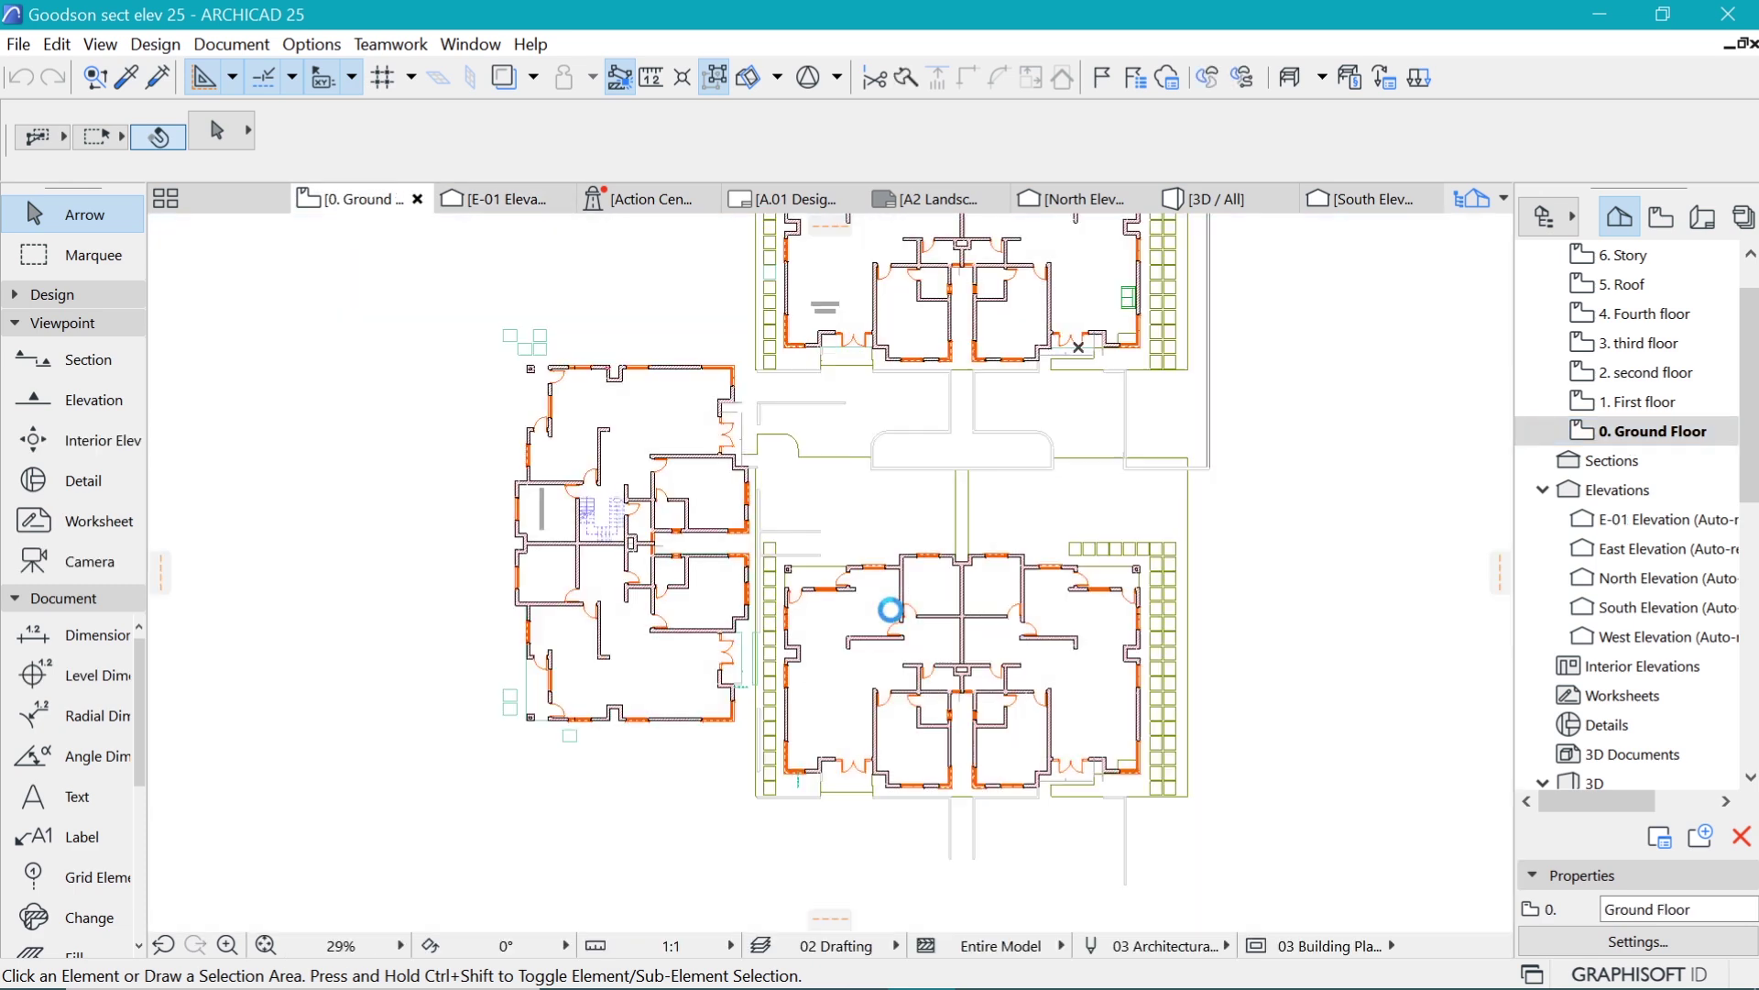
pyautogui.scroll(-3, 894, 623)
pyautogui.scroll(1, 1155, 532)
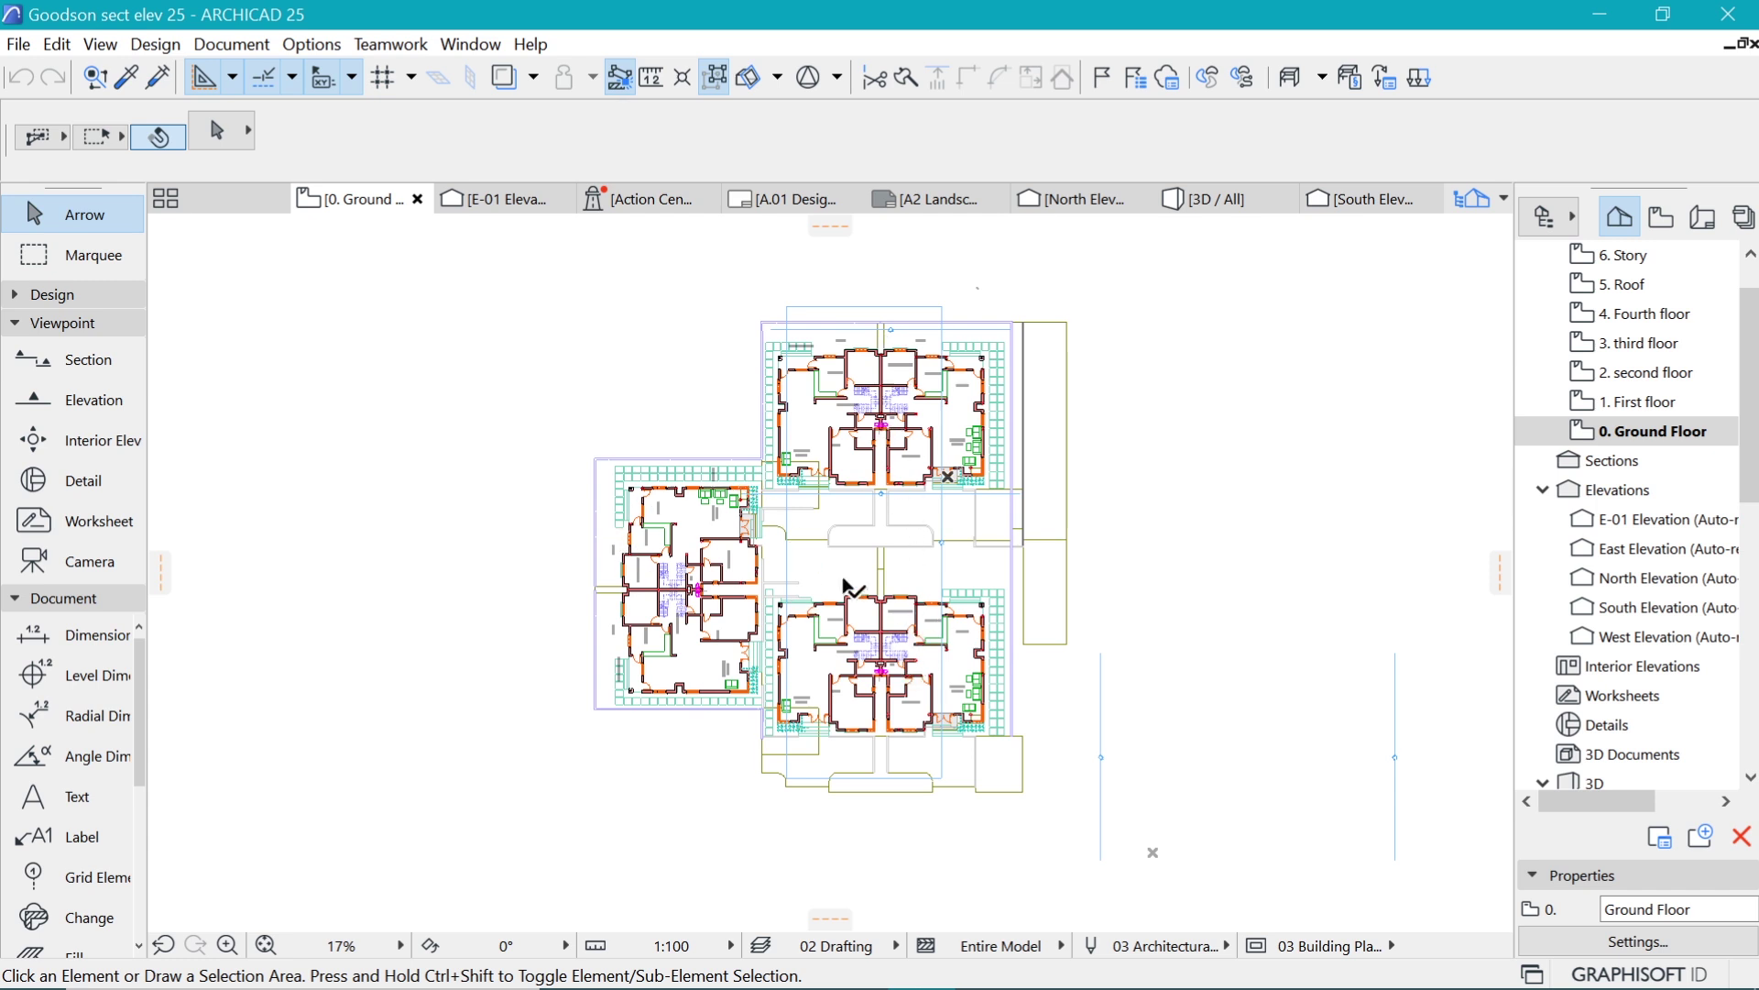
pyautogui.click(74, 295)
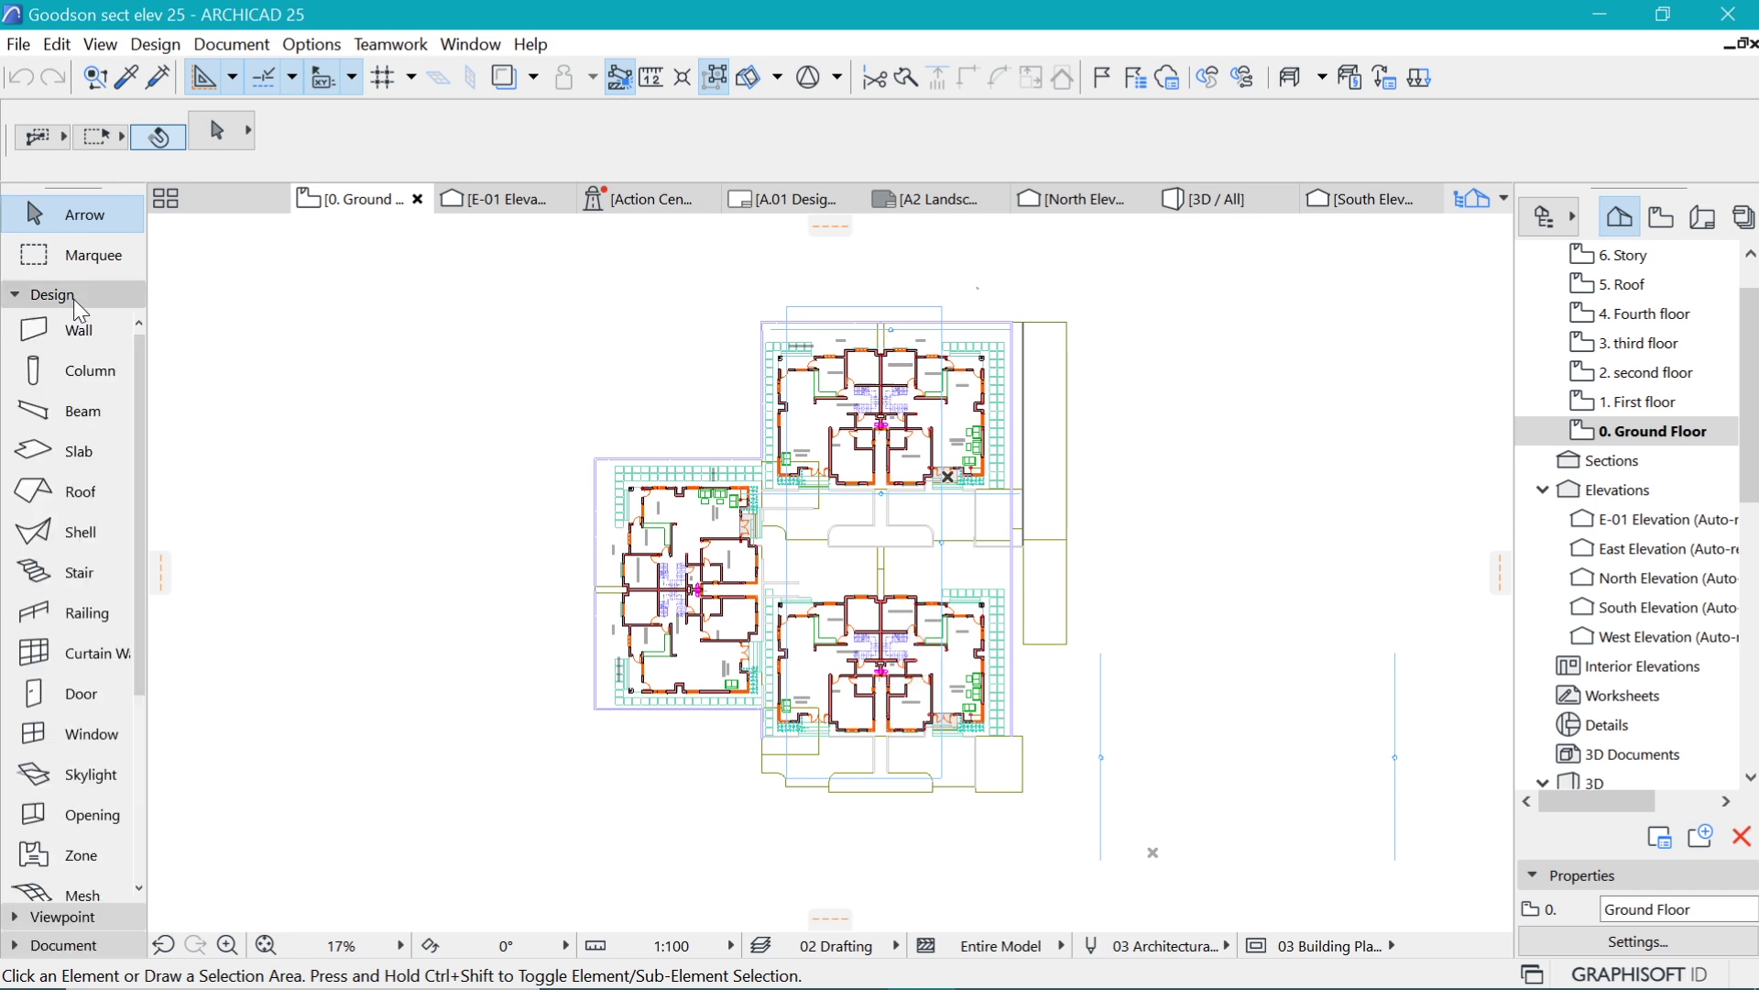
pyautogui.click(74, 294)
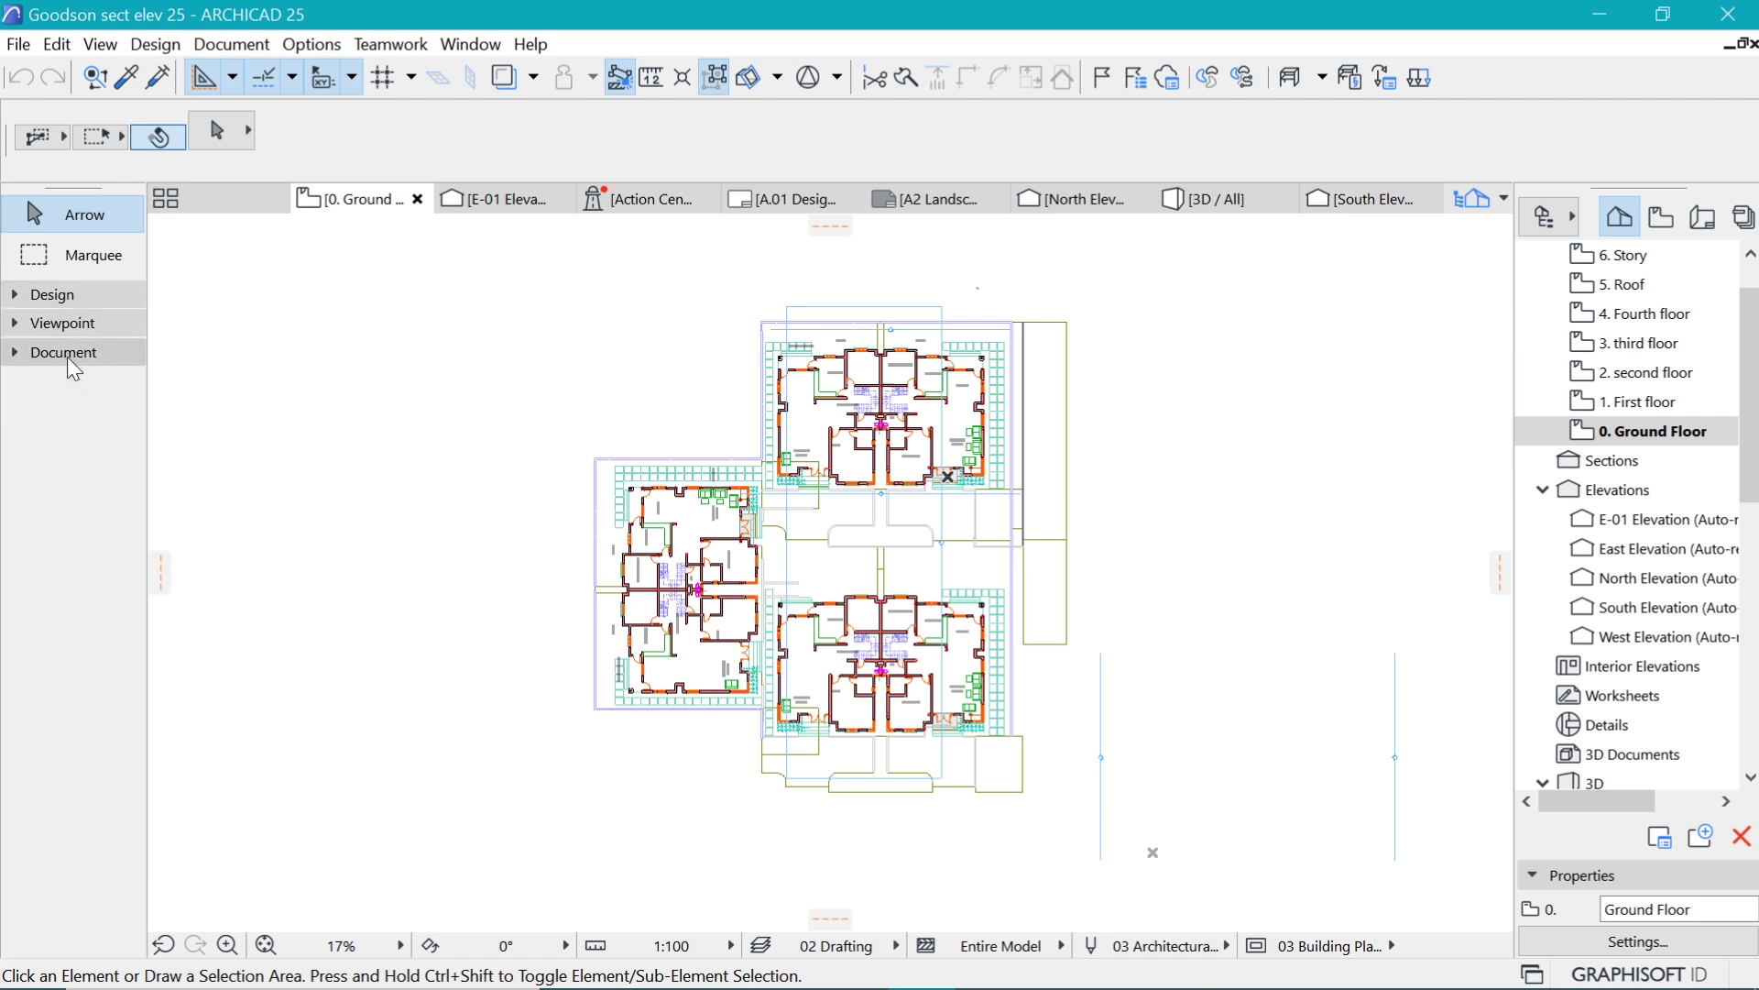
pyautogui.click(62, 325)
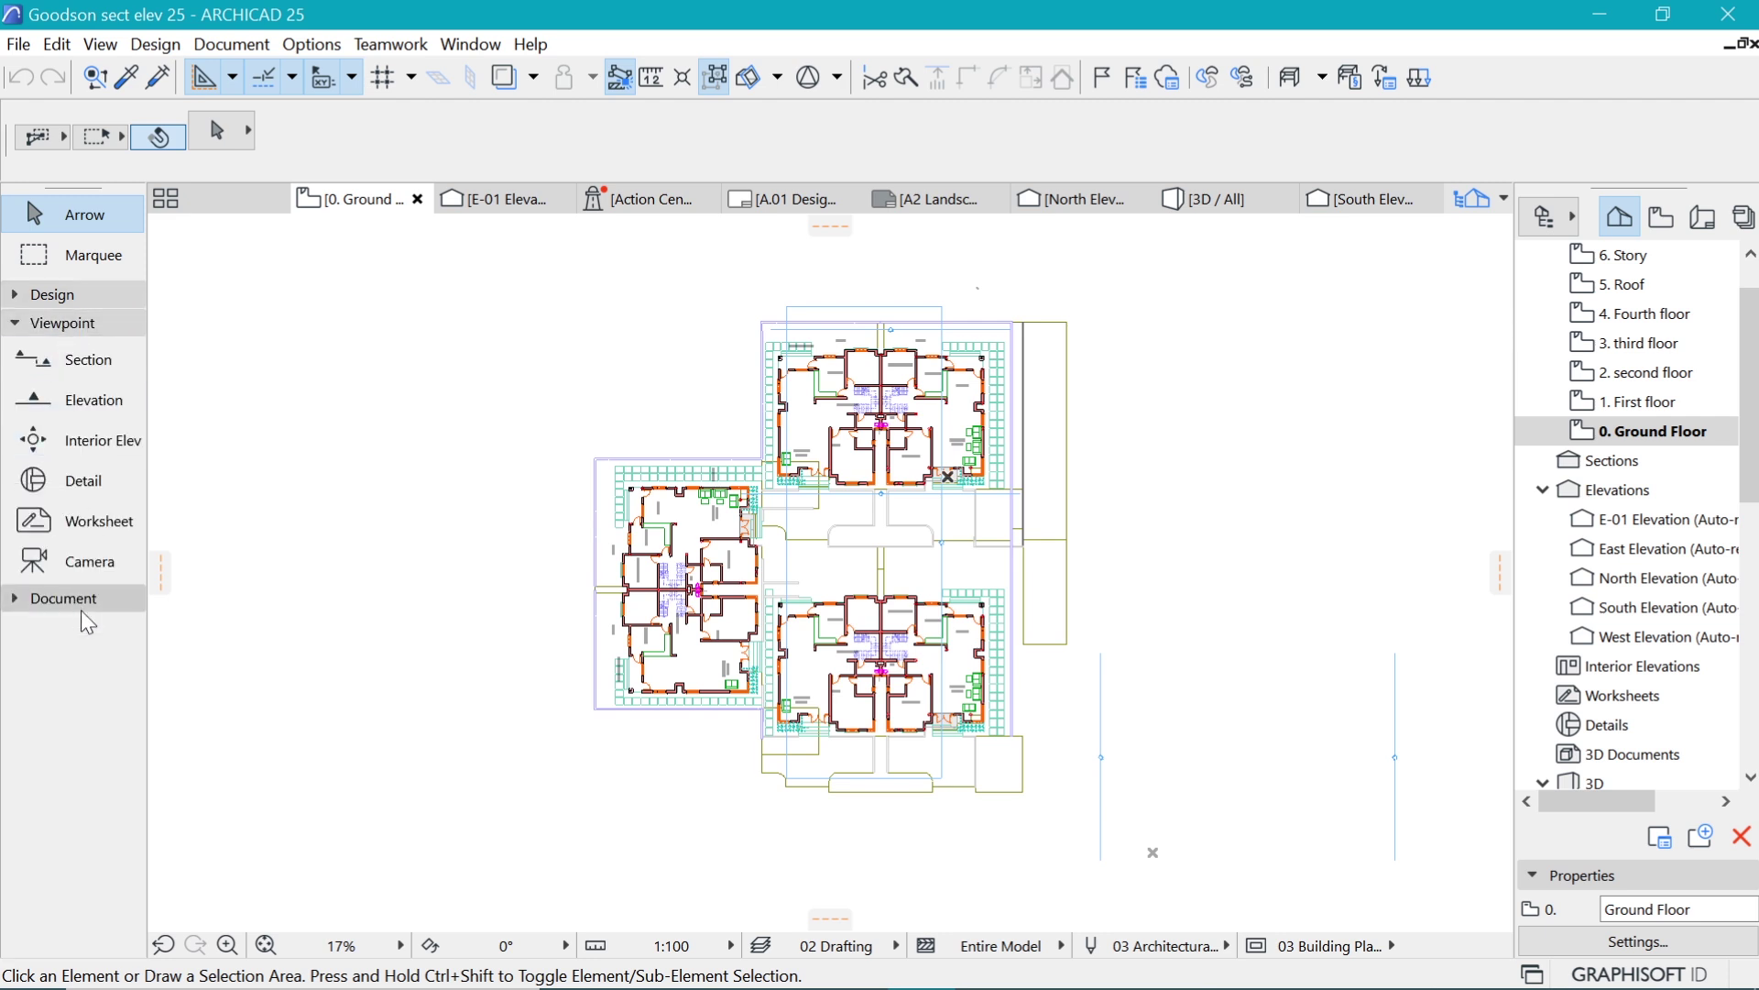
# Draw a vertical section line S-05 through the plan, extending its bottom end below the lower building.
pyautogui.click(80, 361)
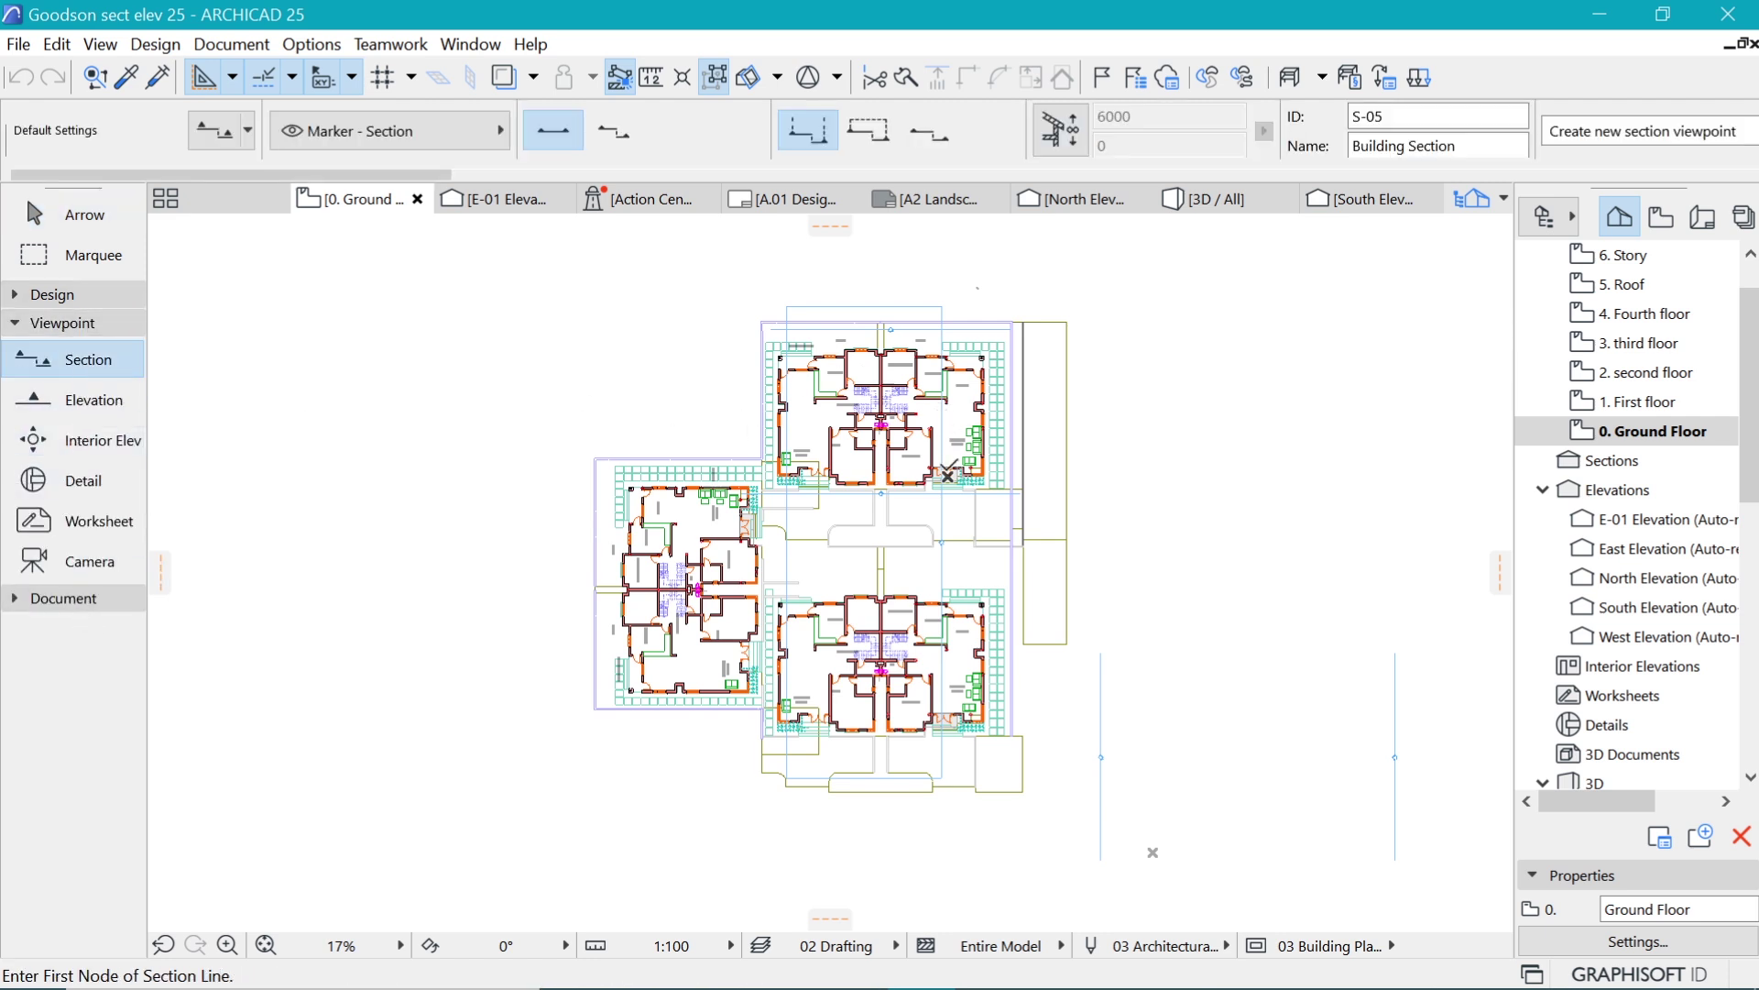
pyautogui.click(943, 554)
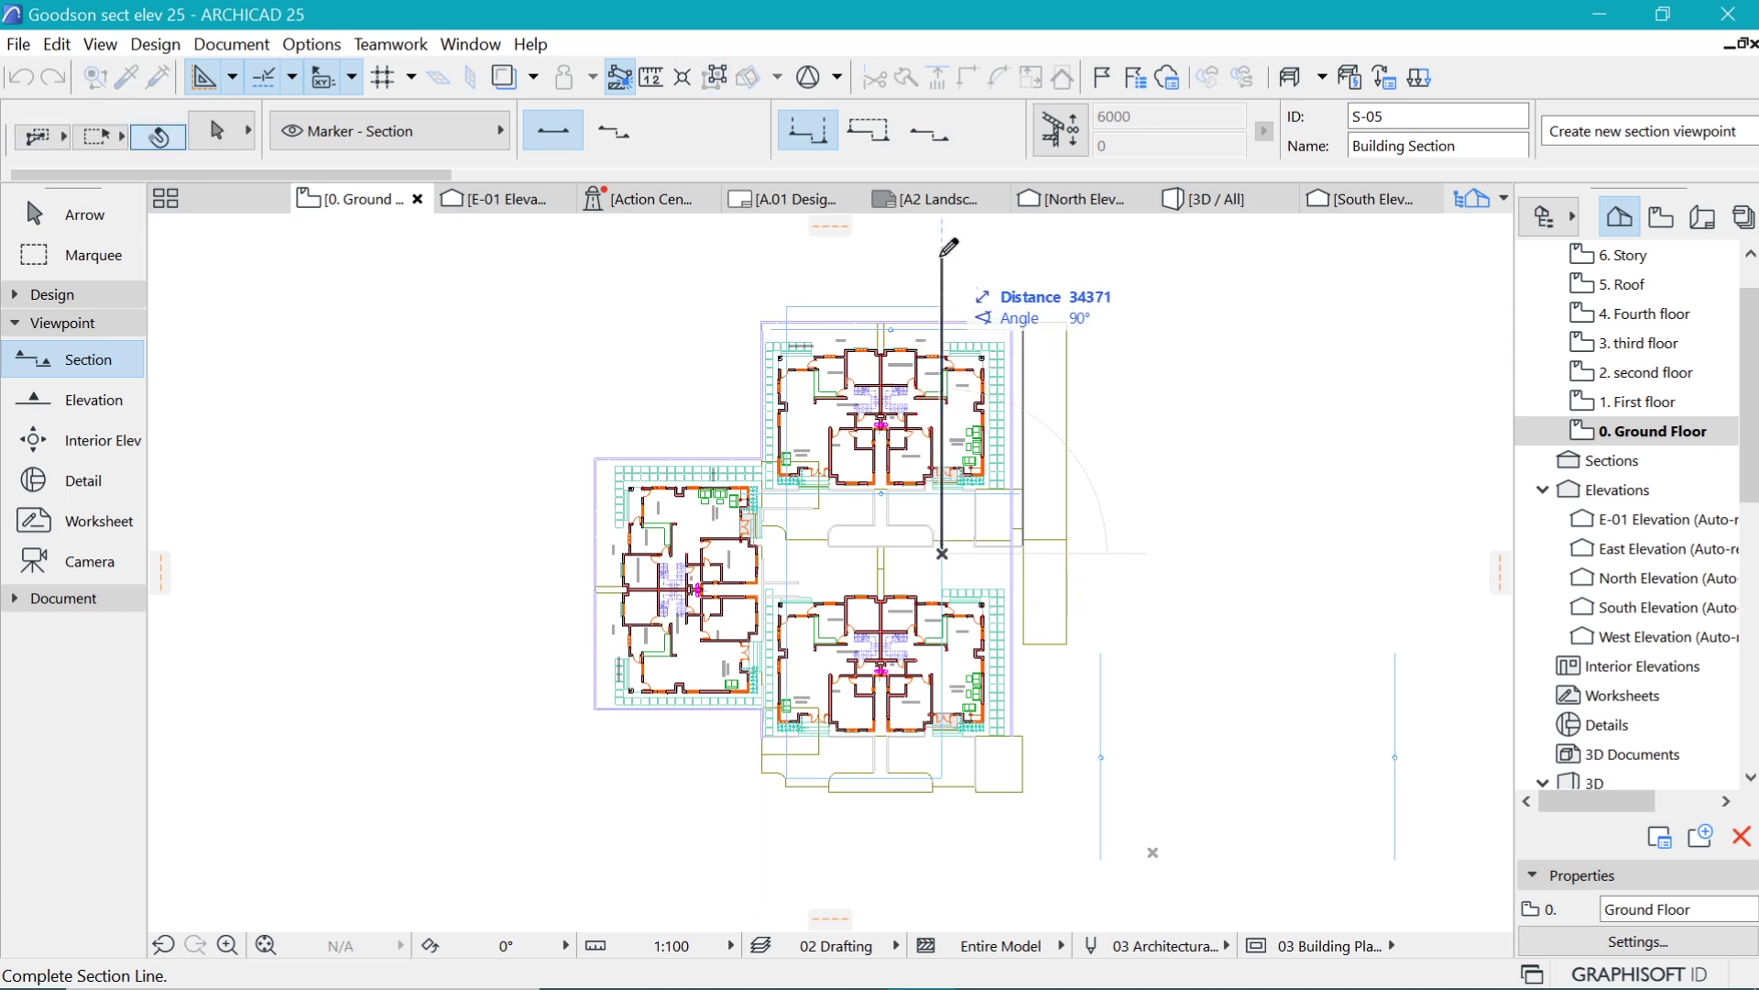
pyautogui.doubleClick(943, 229)
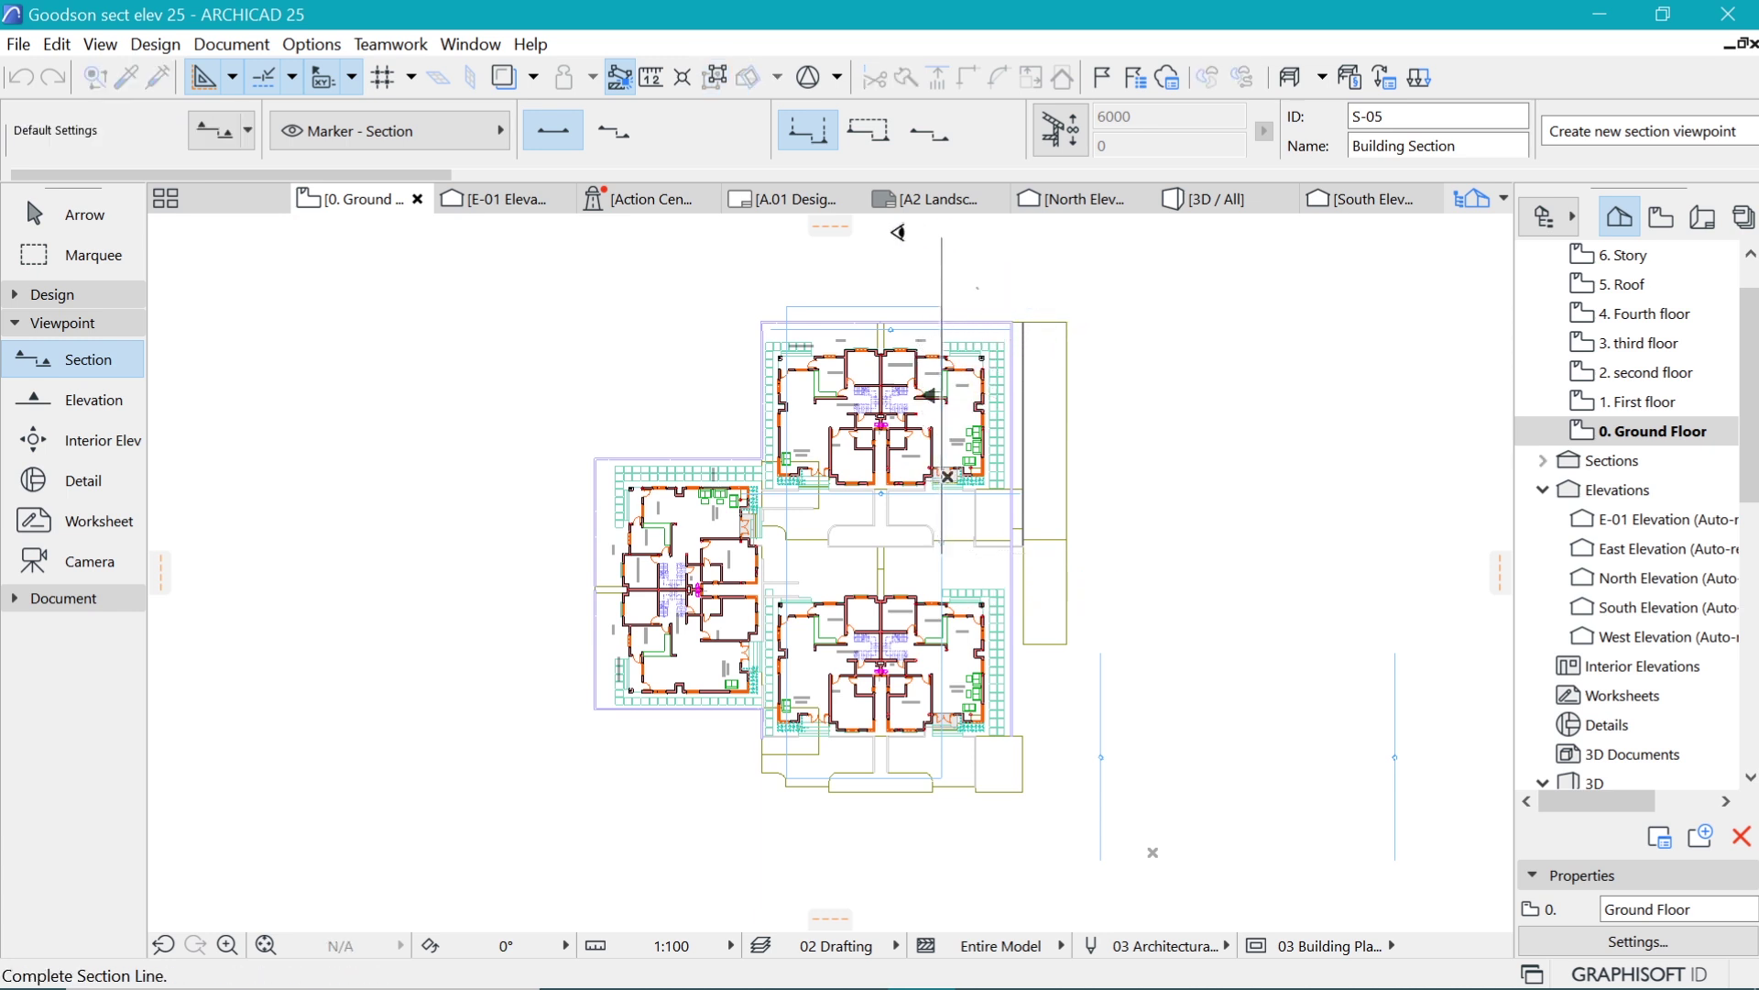
pyautogui.click(898, 231)
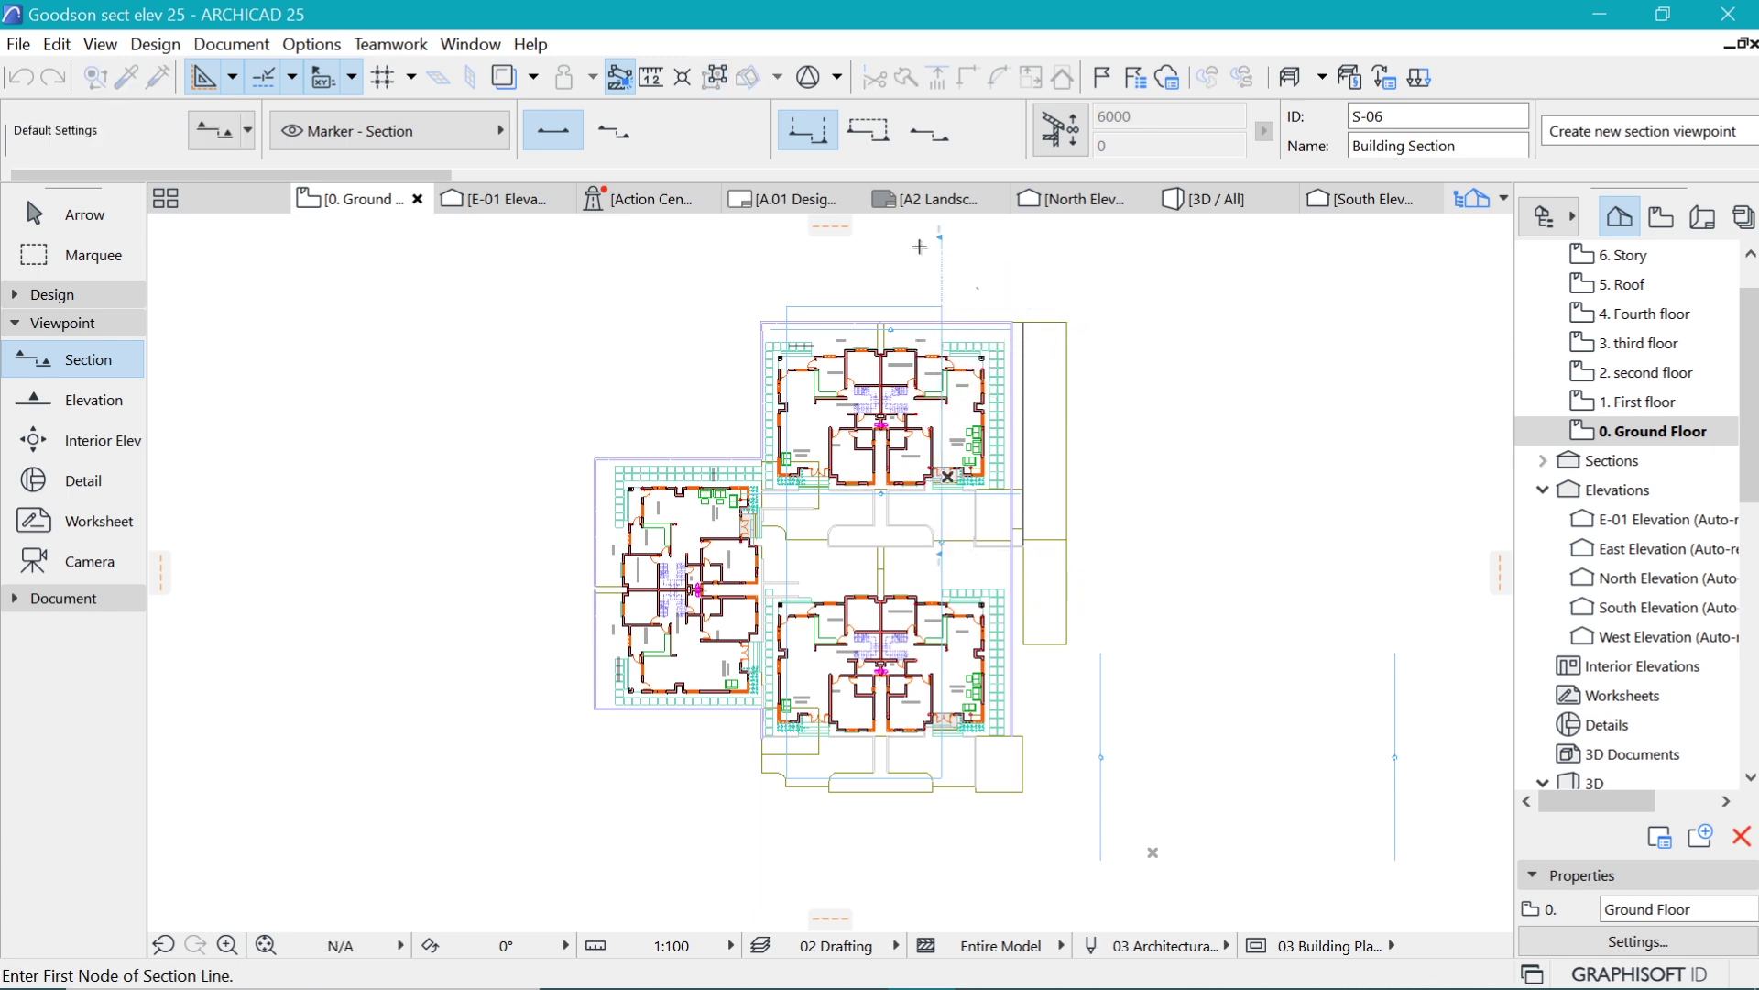
pyautogui.click(942, 554)
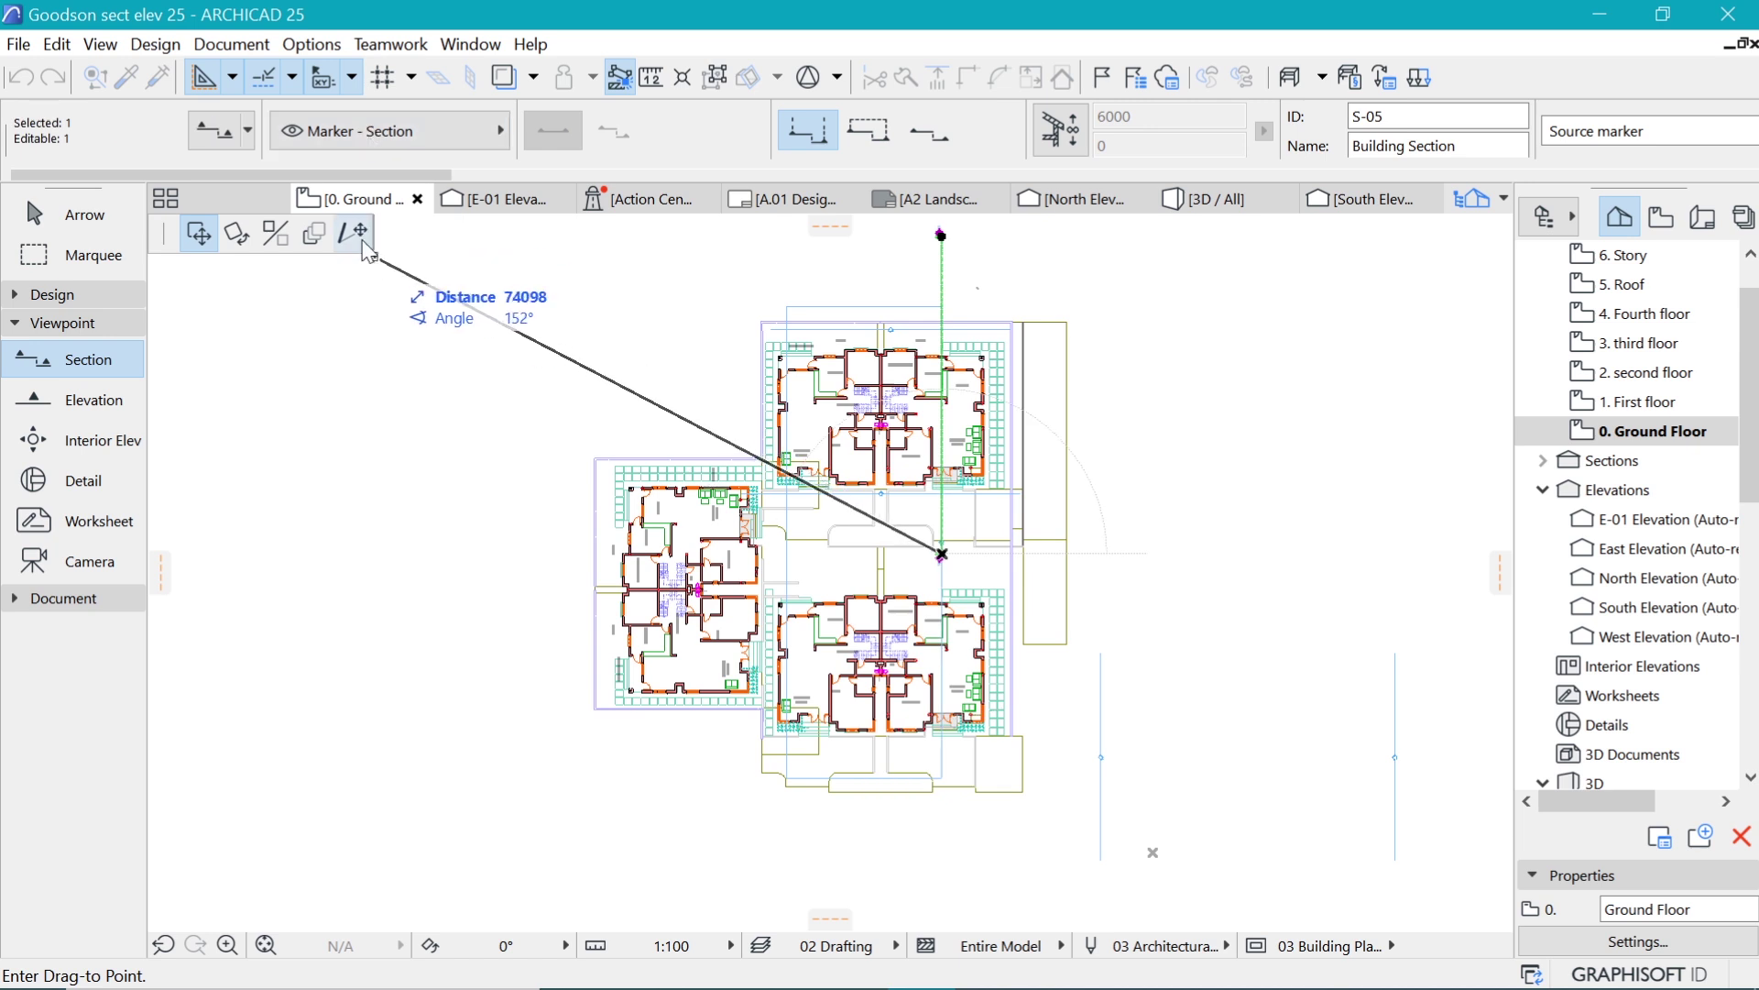
pyautogui.click(353, 232)
pyautogui.click(941, 860)
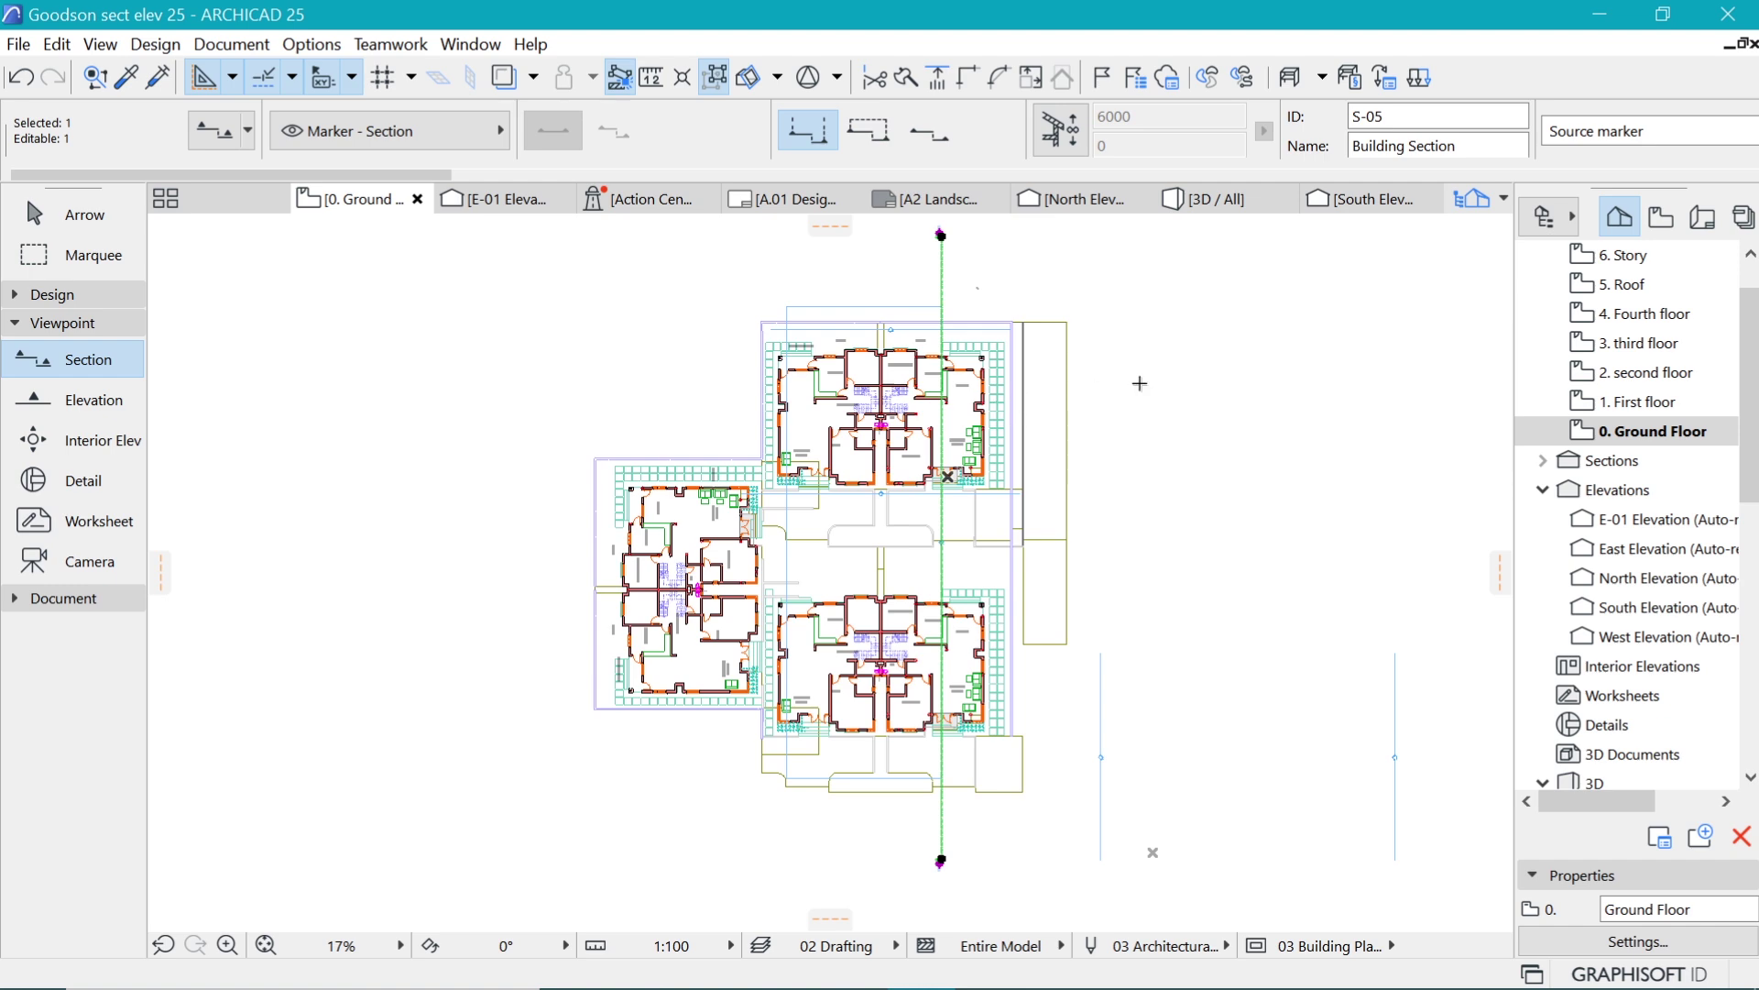
# Move the section line slightly west beside the kitchen window.
pyautogui.scroll(10, 944, 385)
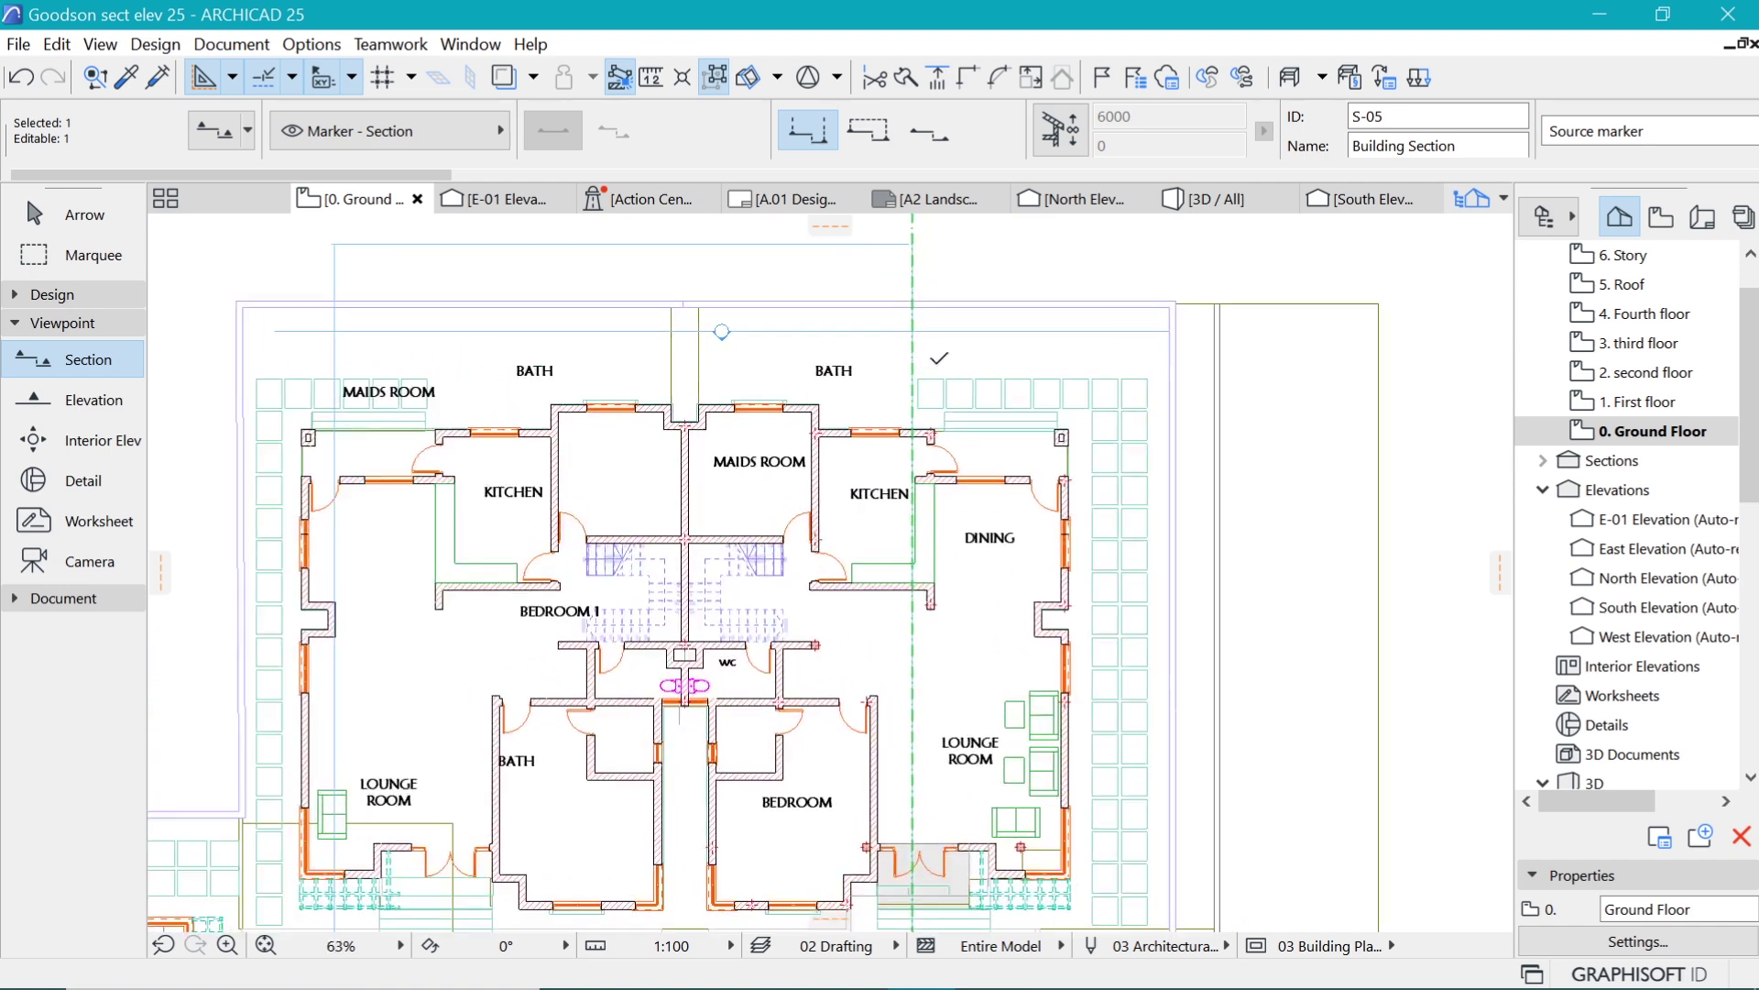
pyautogui.hotkey('ctrl', 'd')
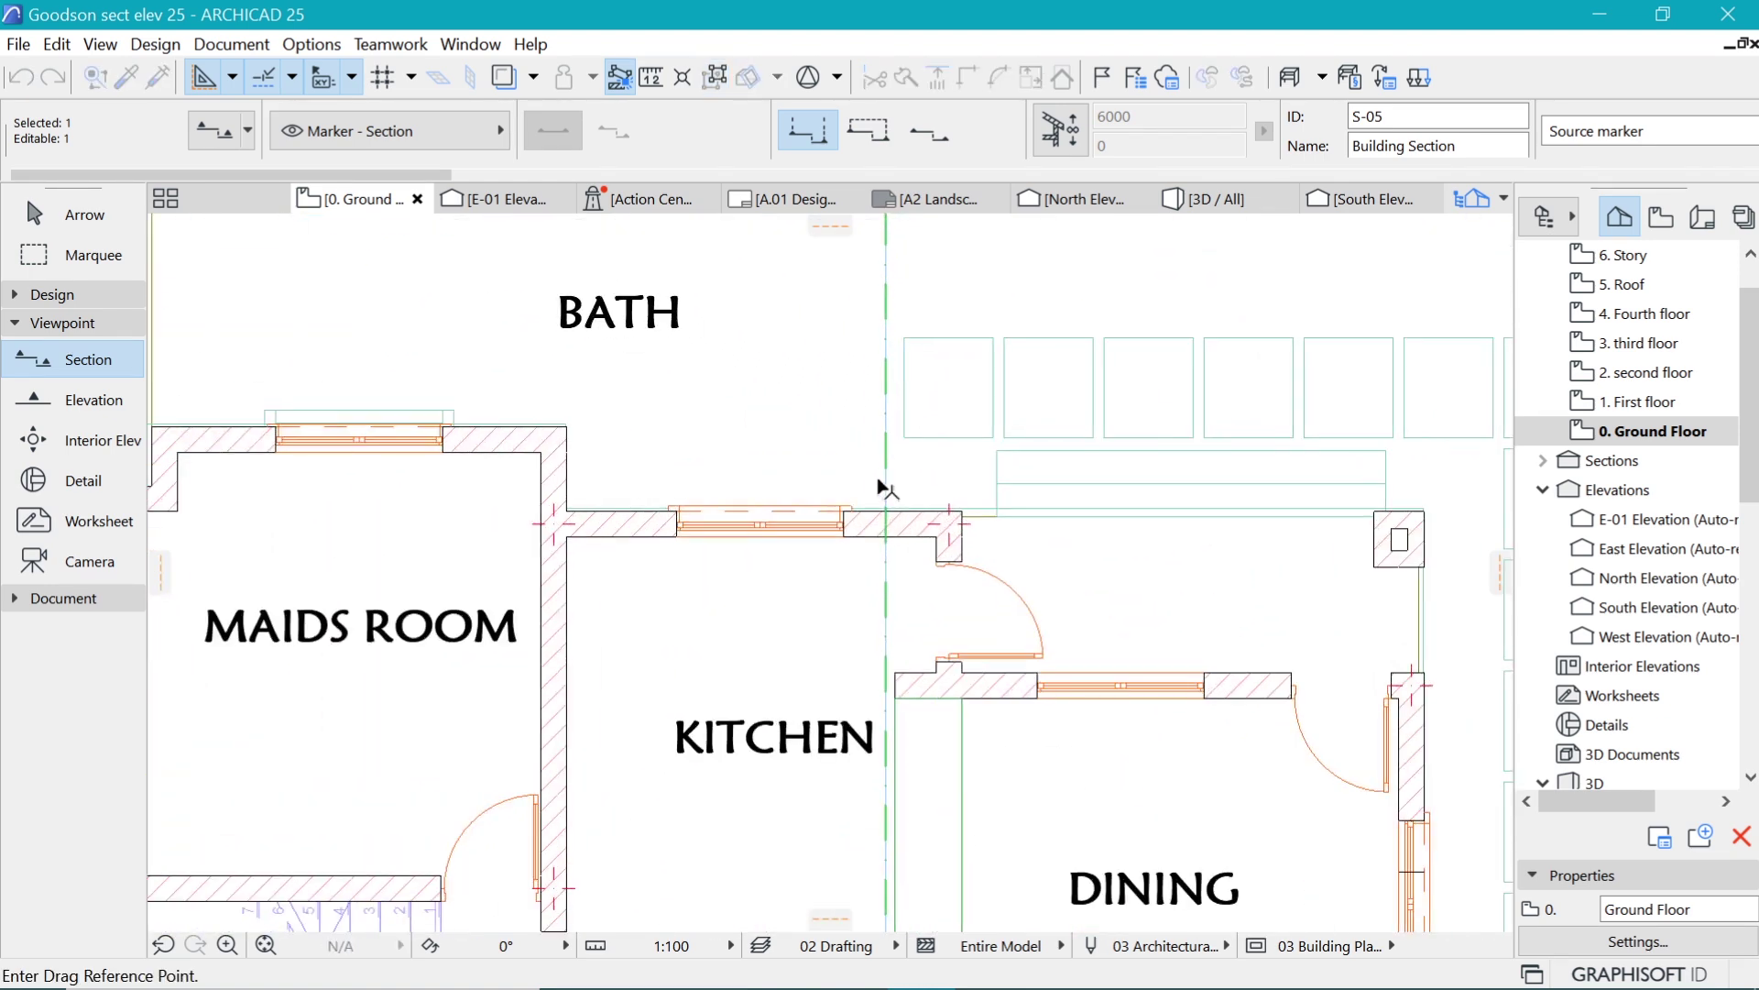
pyautogui.click(886, 489)
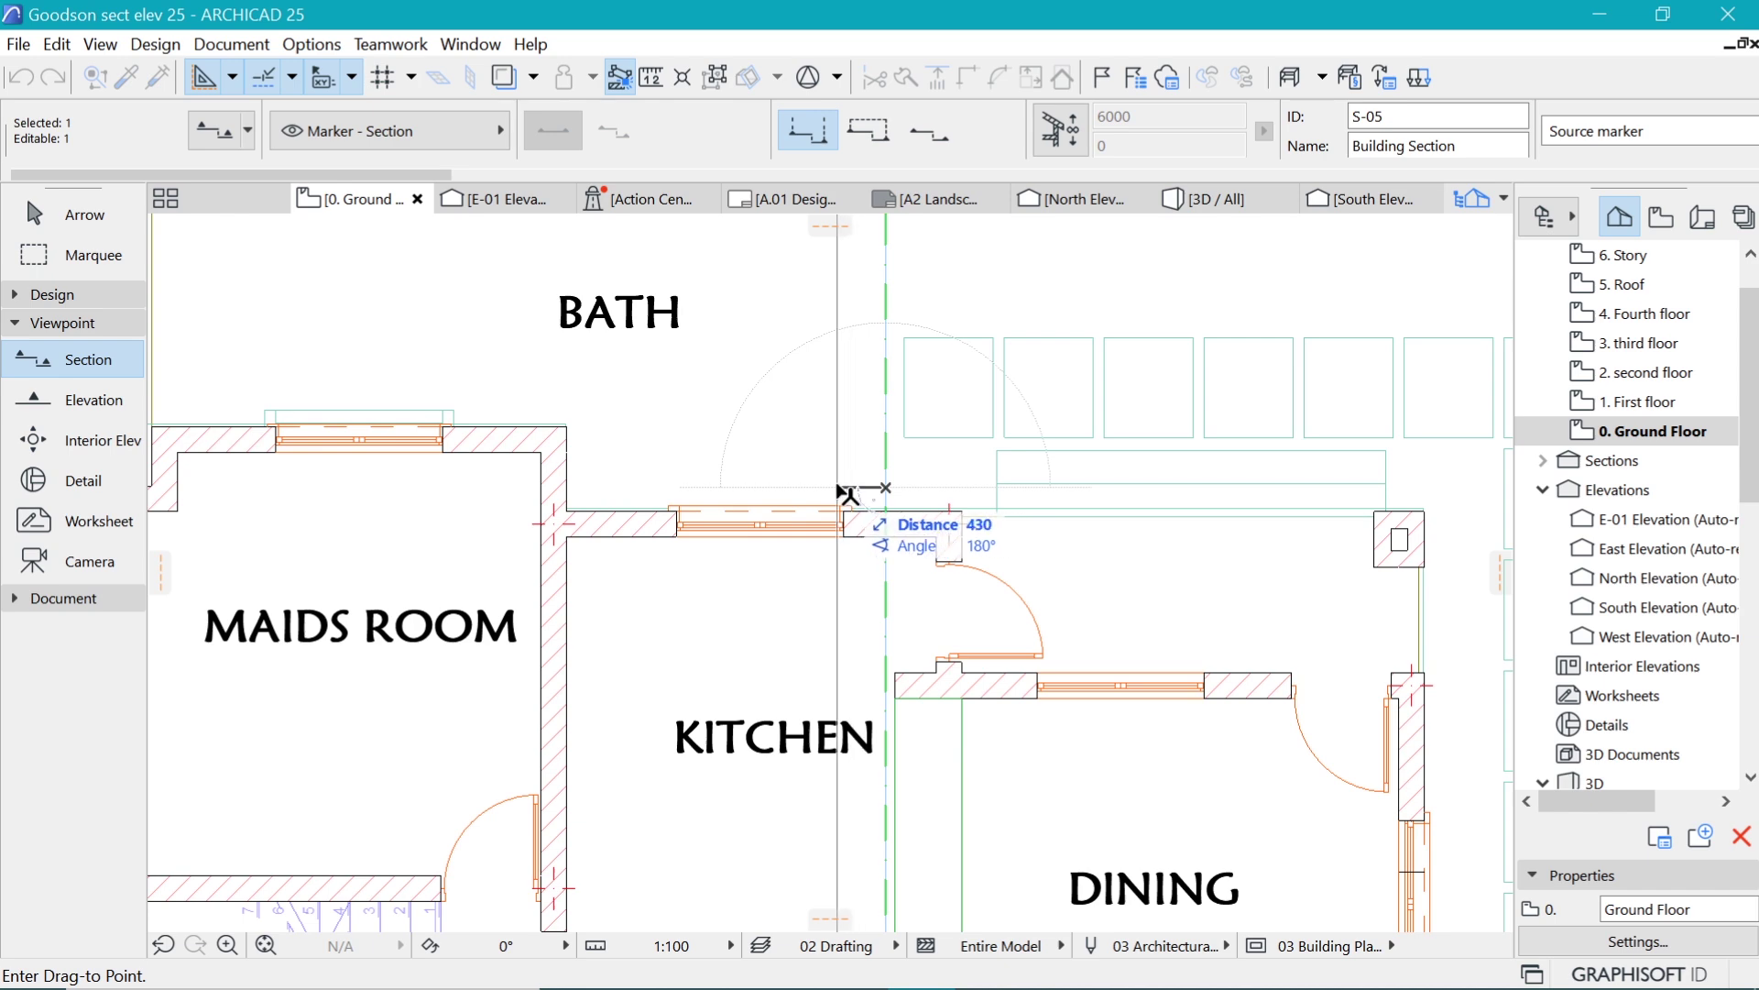
pyautogui.click(834, 489)
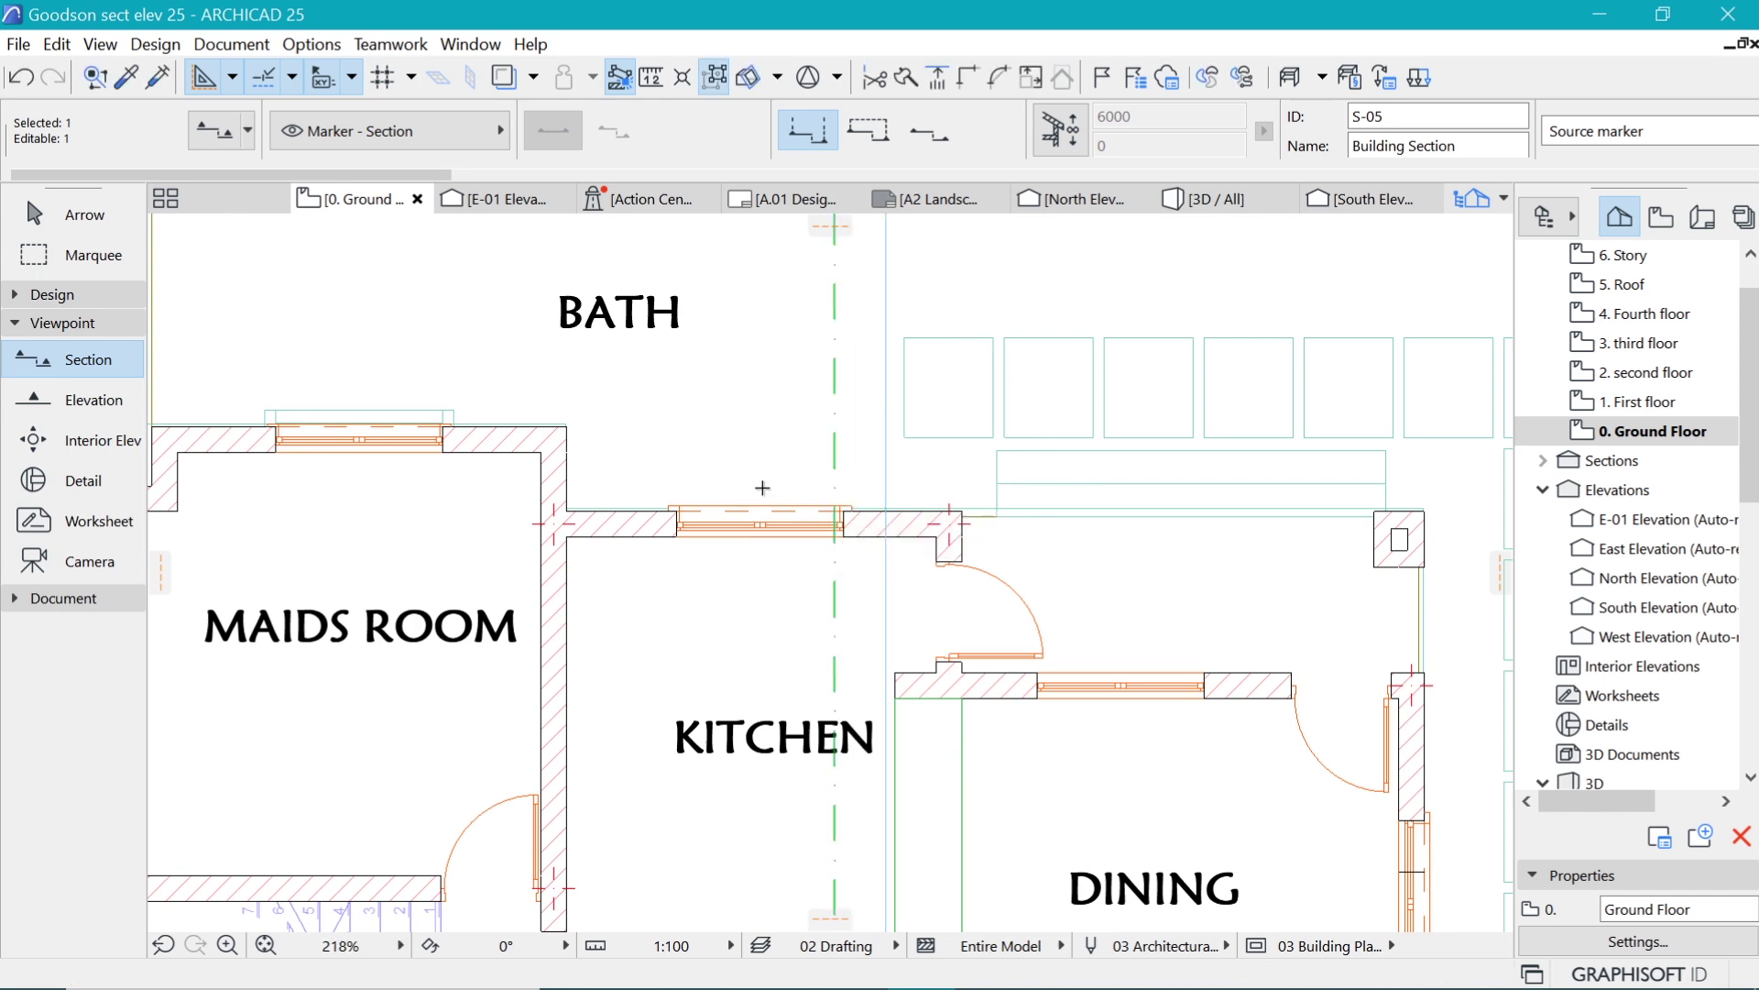
pyautogui.scroll(-8, 799, 450)
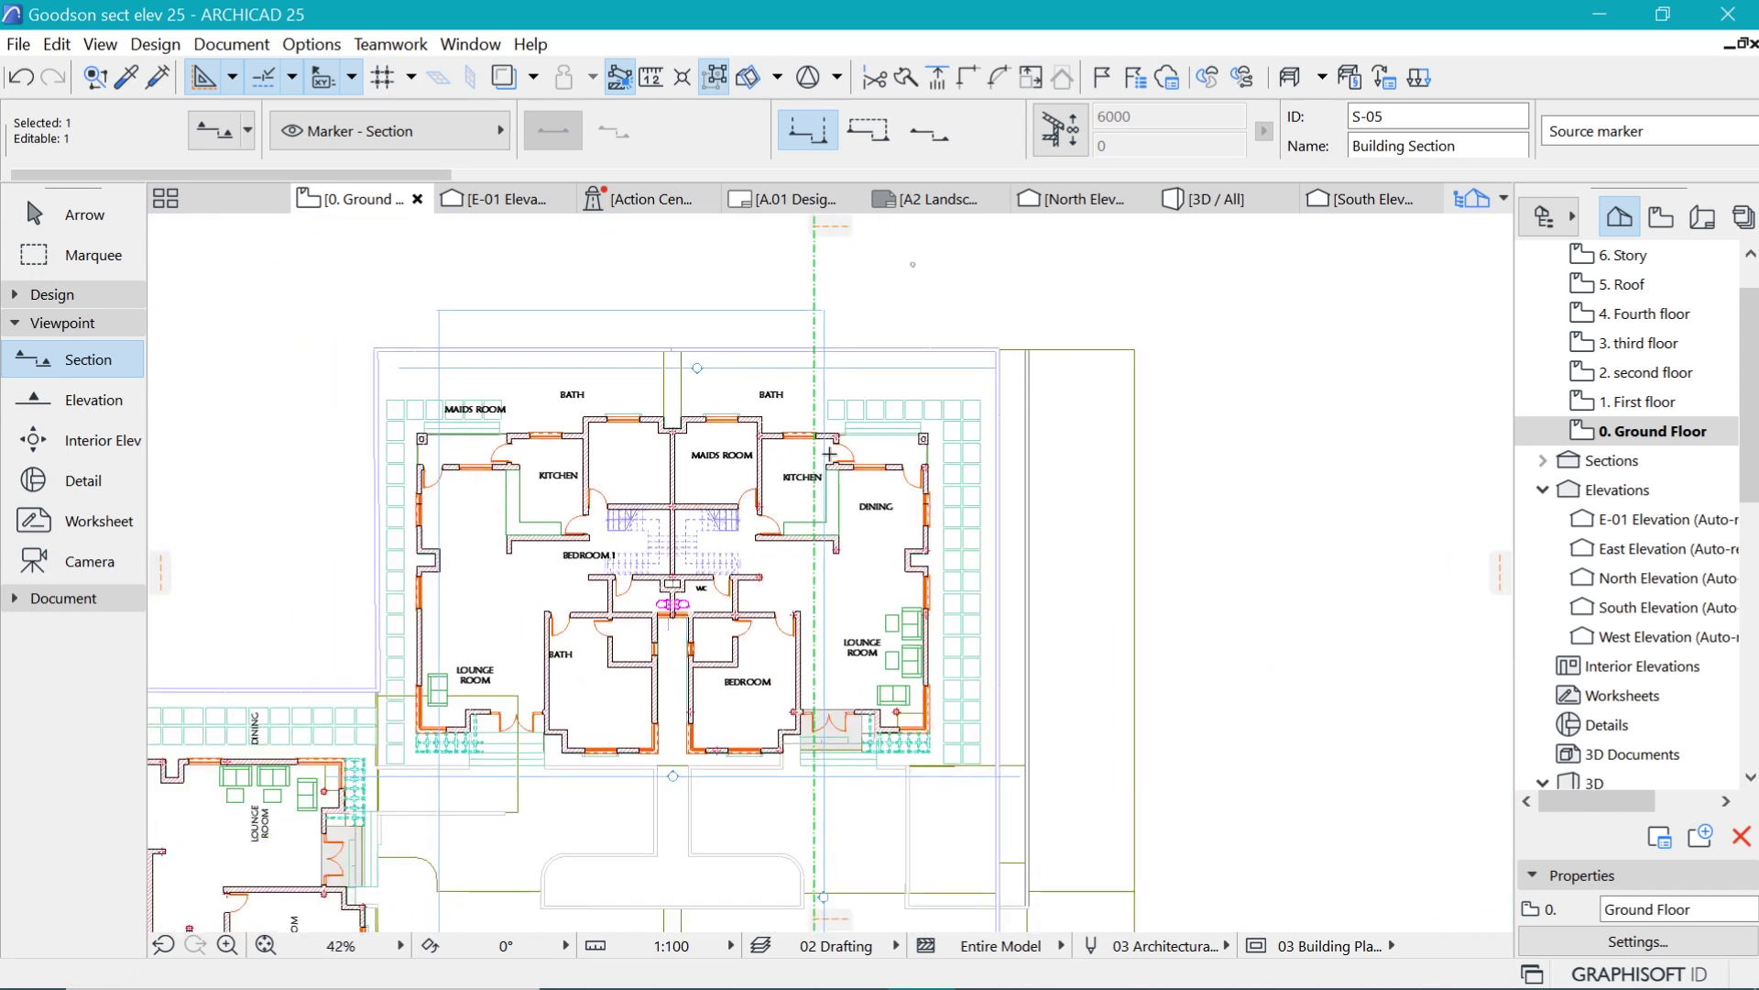
pyautogui.scroll(4, 804, 632)
pyautogui.scroll(-4, 804, 633)
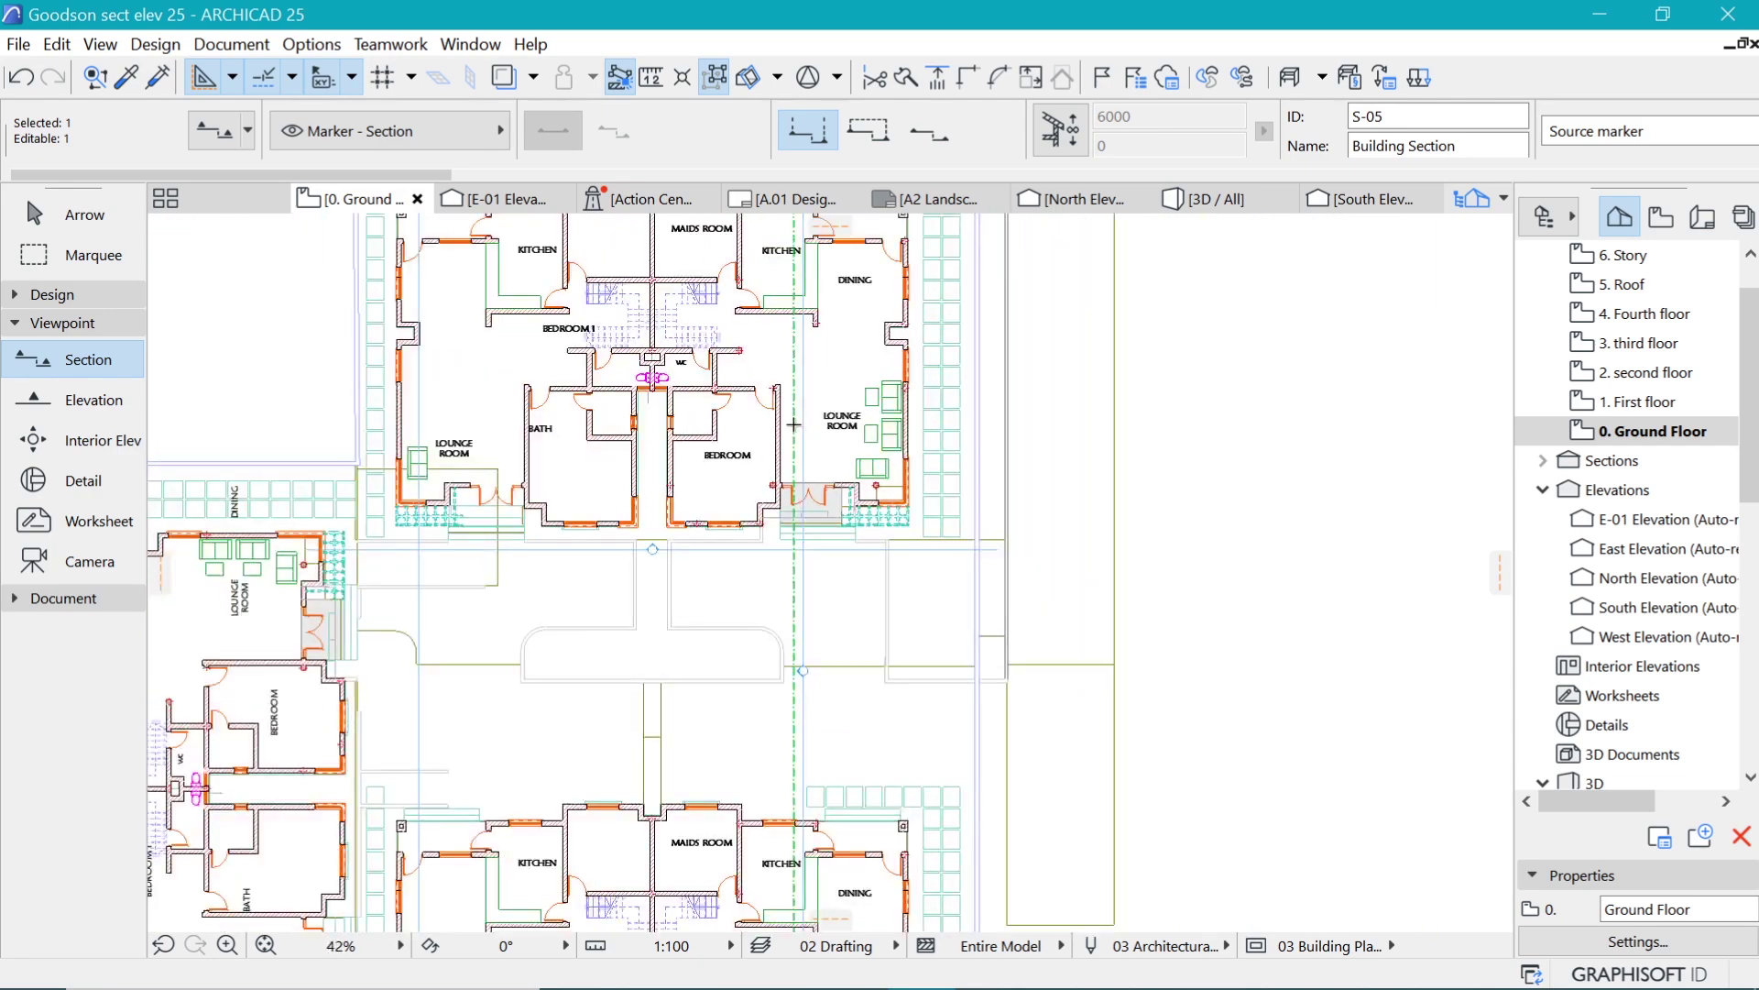
pyautogui.scroll(2, 780, 538)
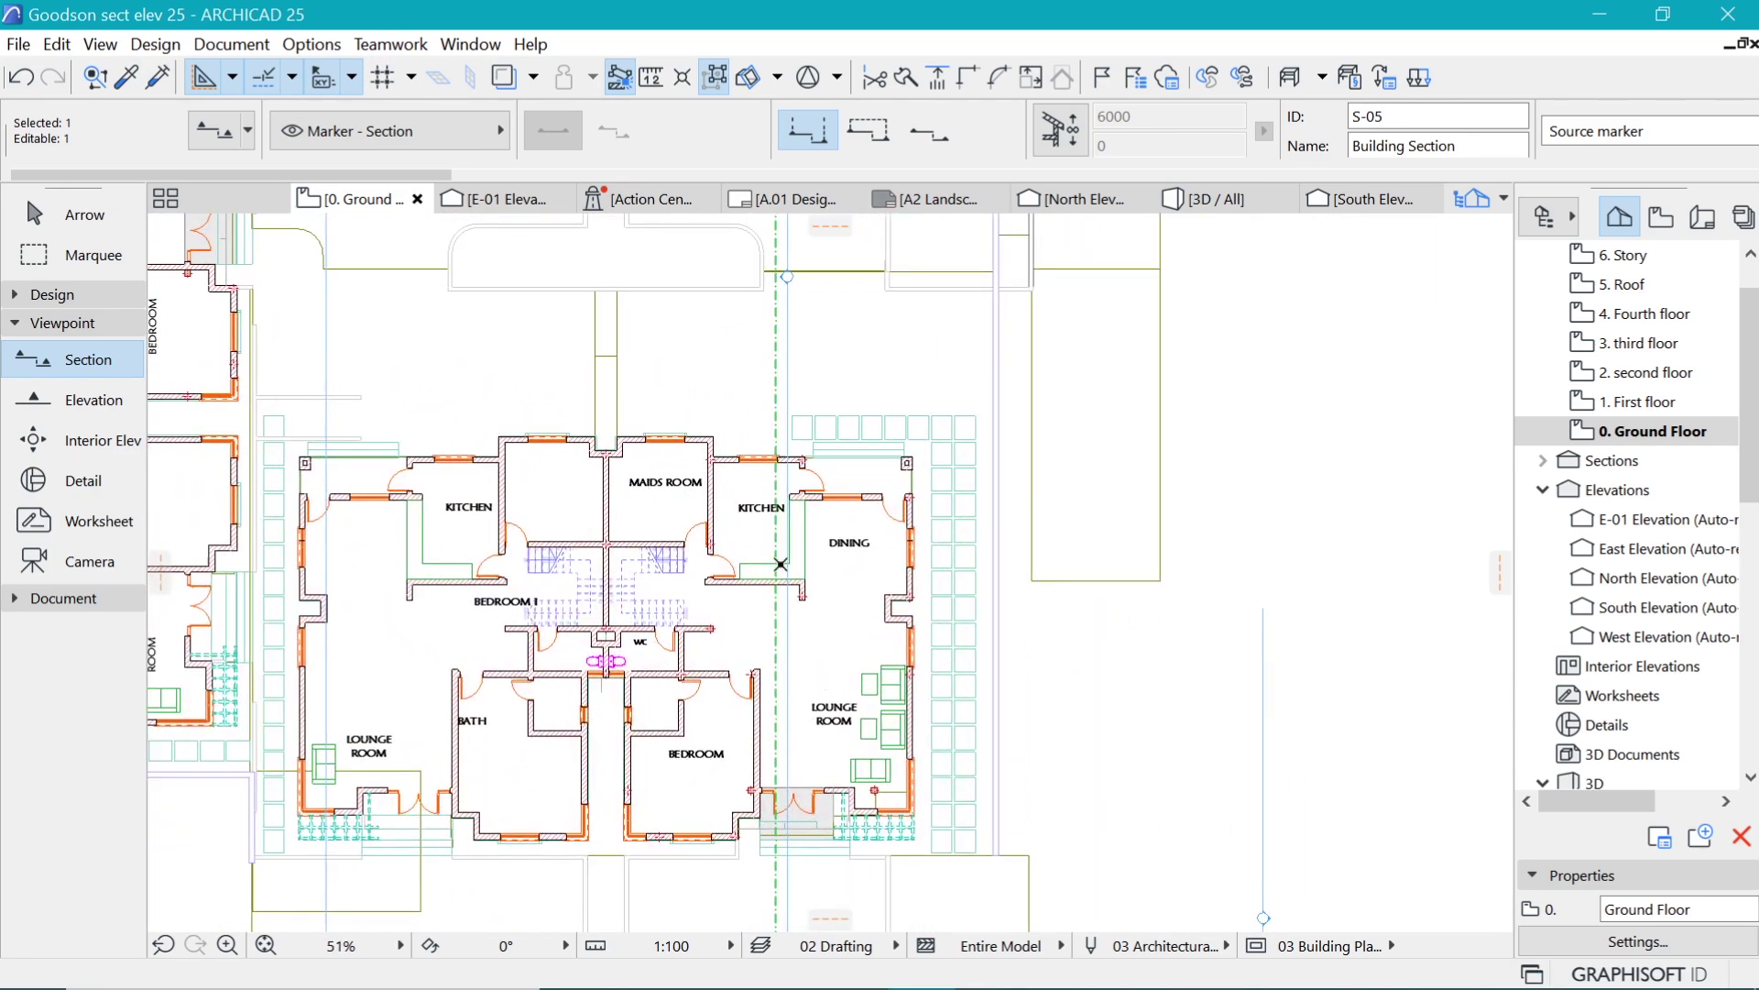
pyautogui.scroll(3, 781, 563)
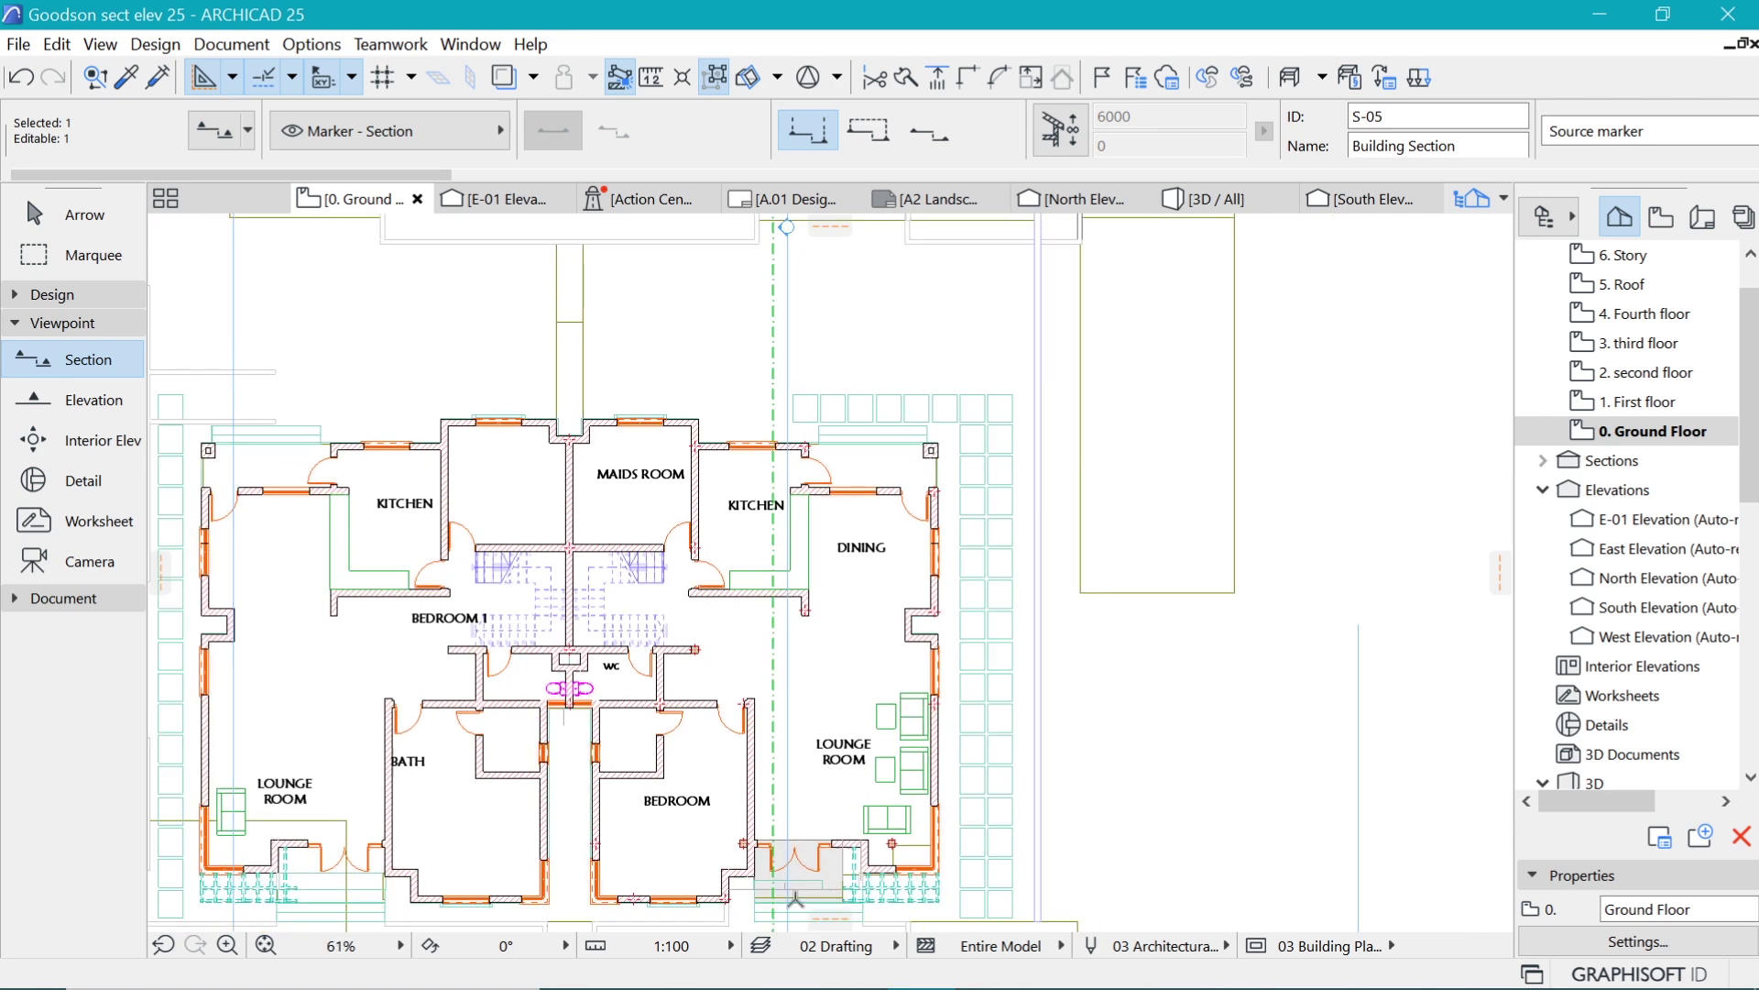
pyautogui.scroll(-3, 804, 779)
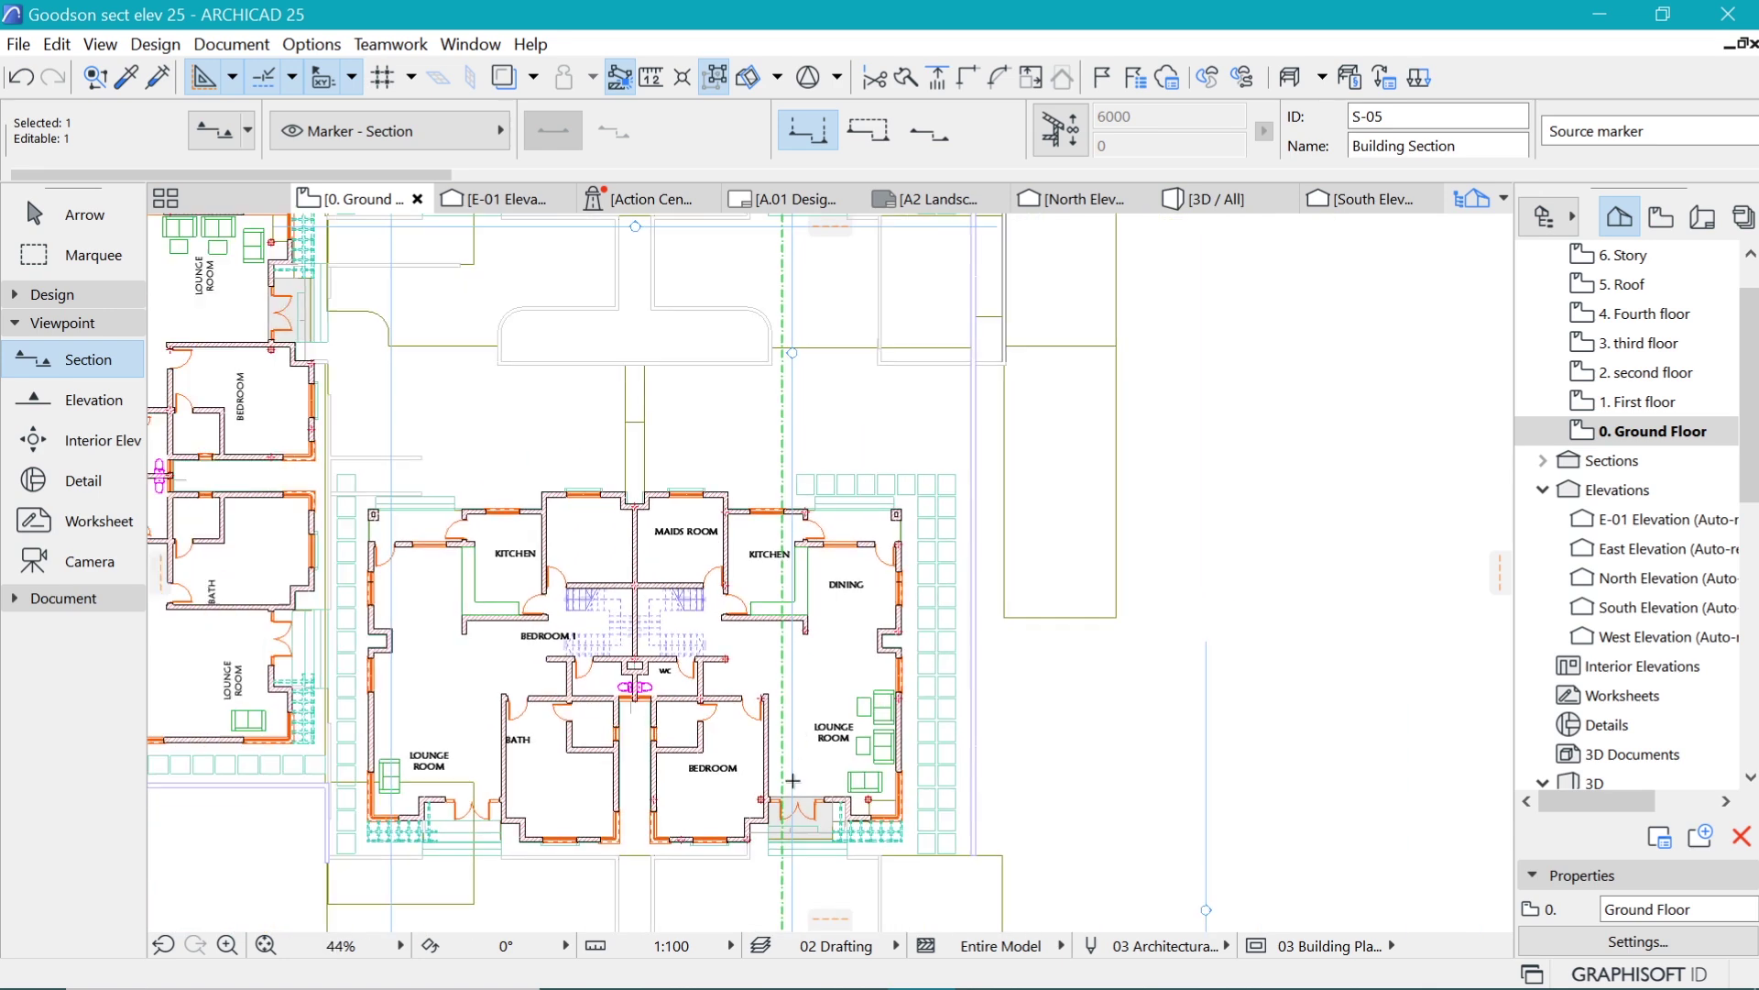
pyautogui.scroll(2, 788, 541)
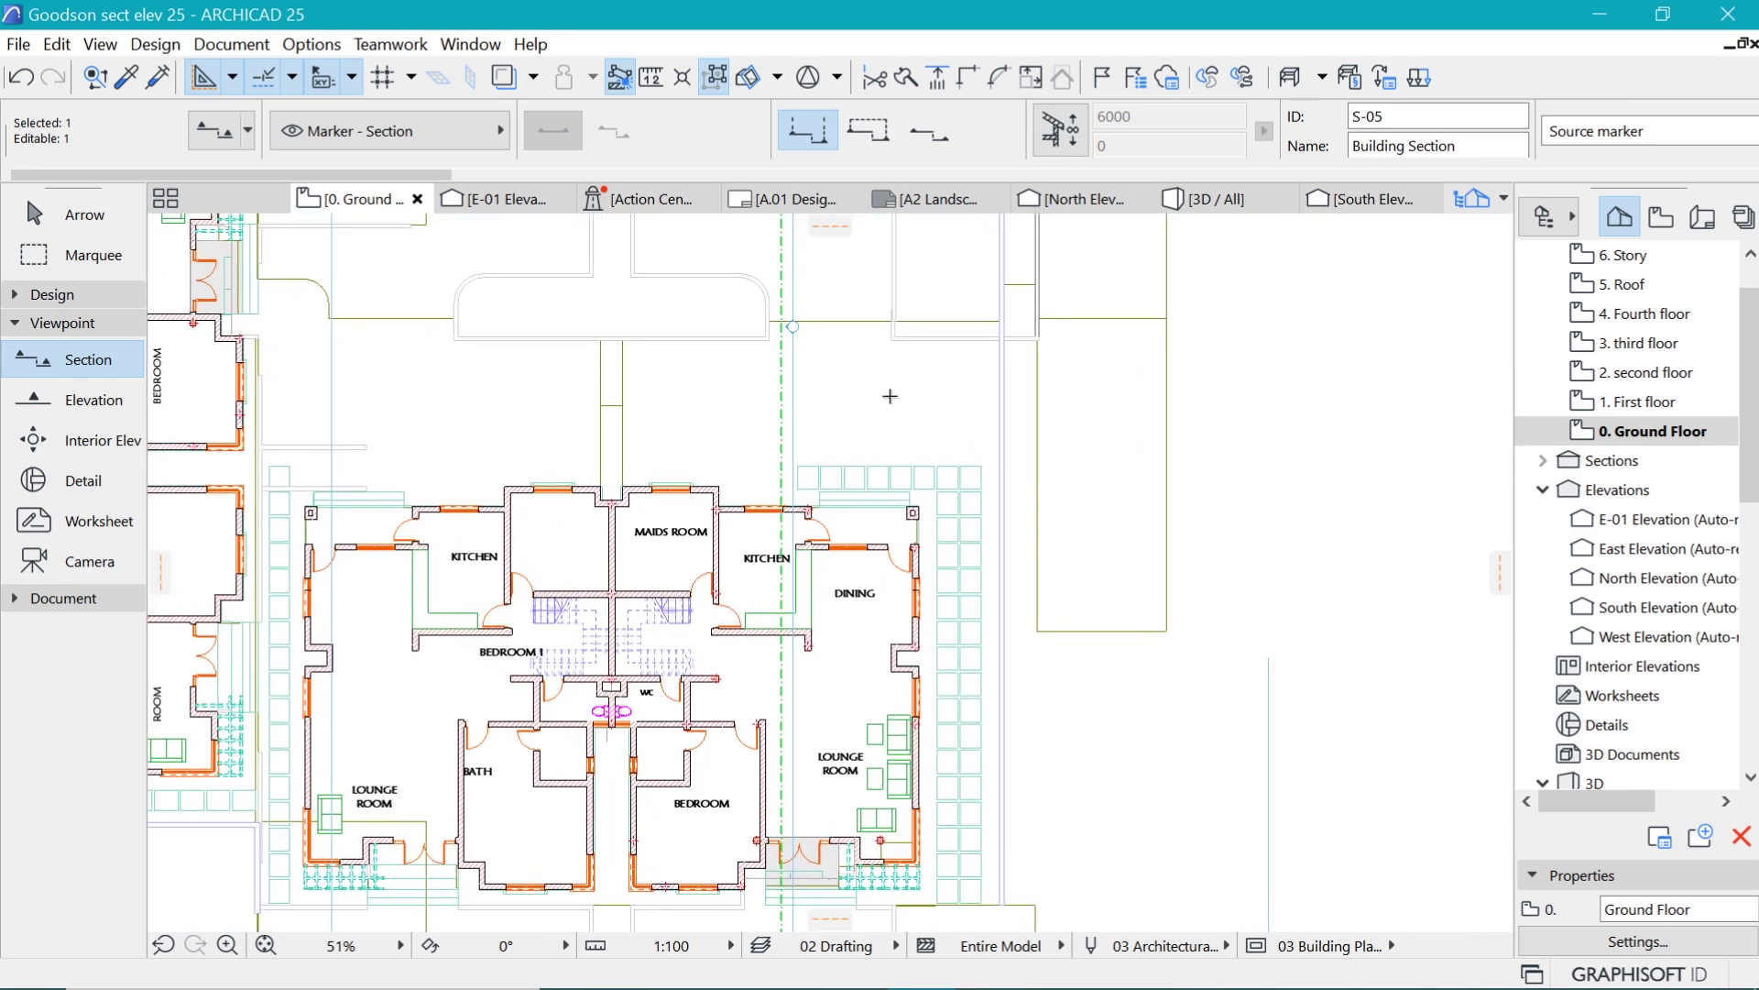
pyautogui.scroll(-5, 890, 396)
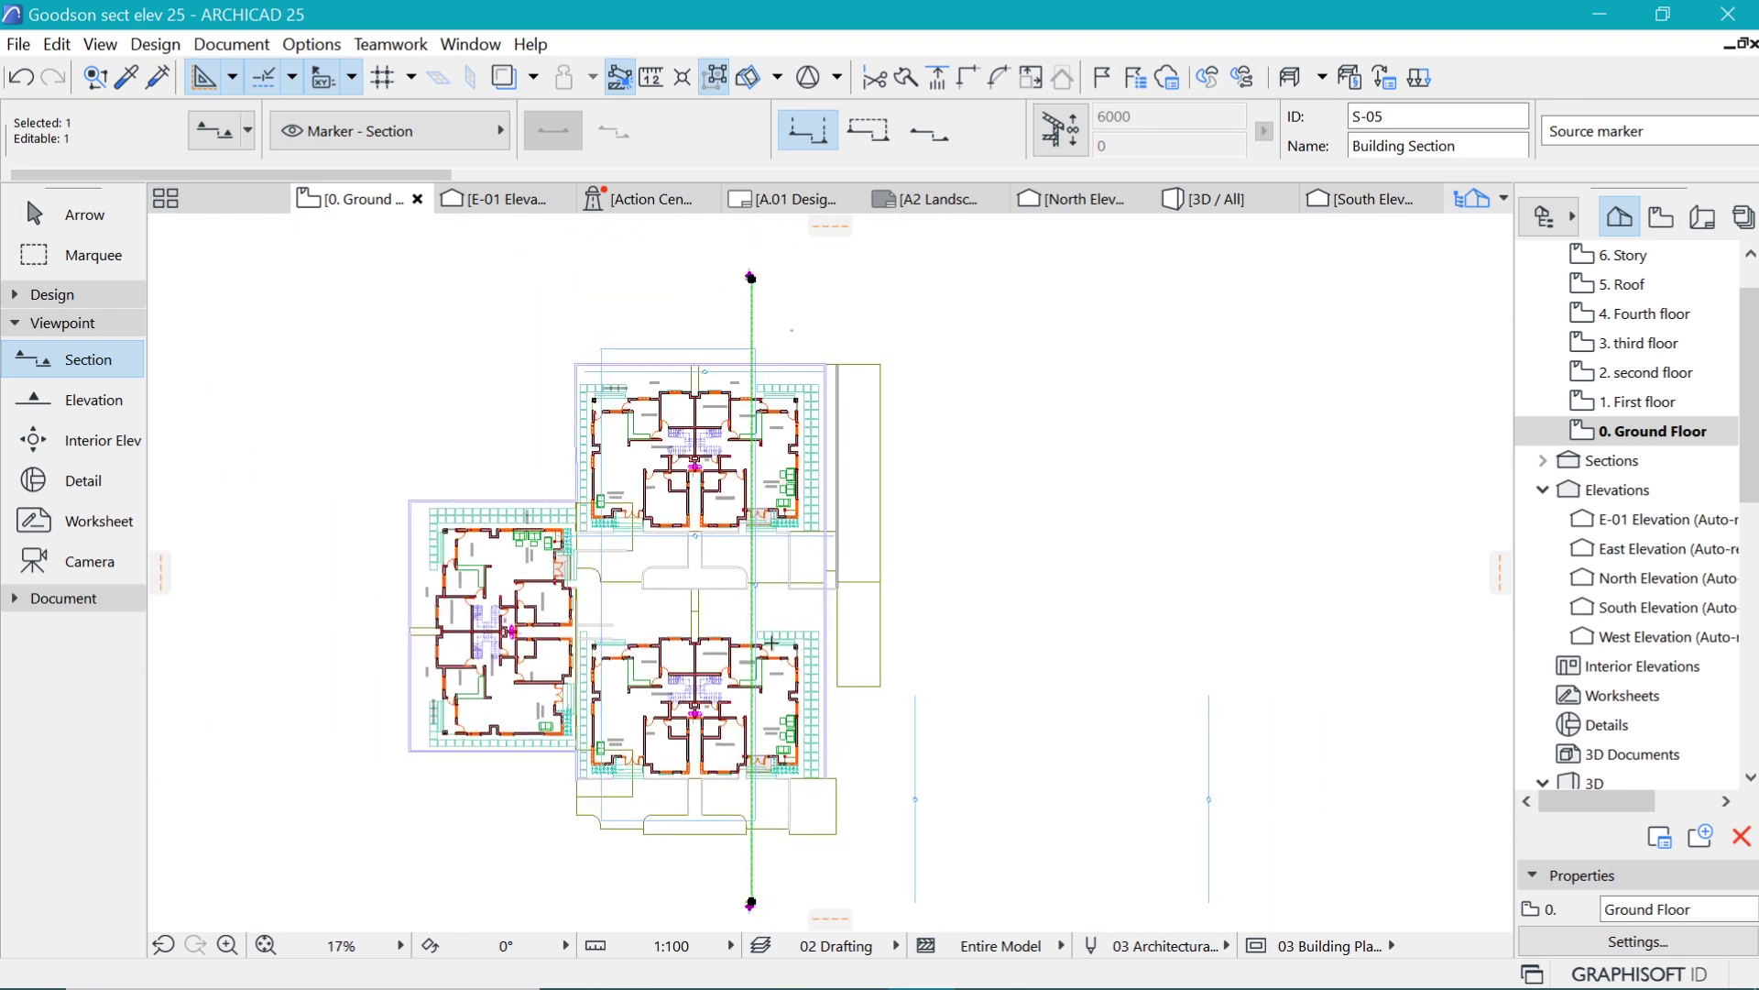
# Open the S-05 Building Section view, zoom in, and bring up its tab's context menu.
pyautogui.rightClick(1006, 391)
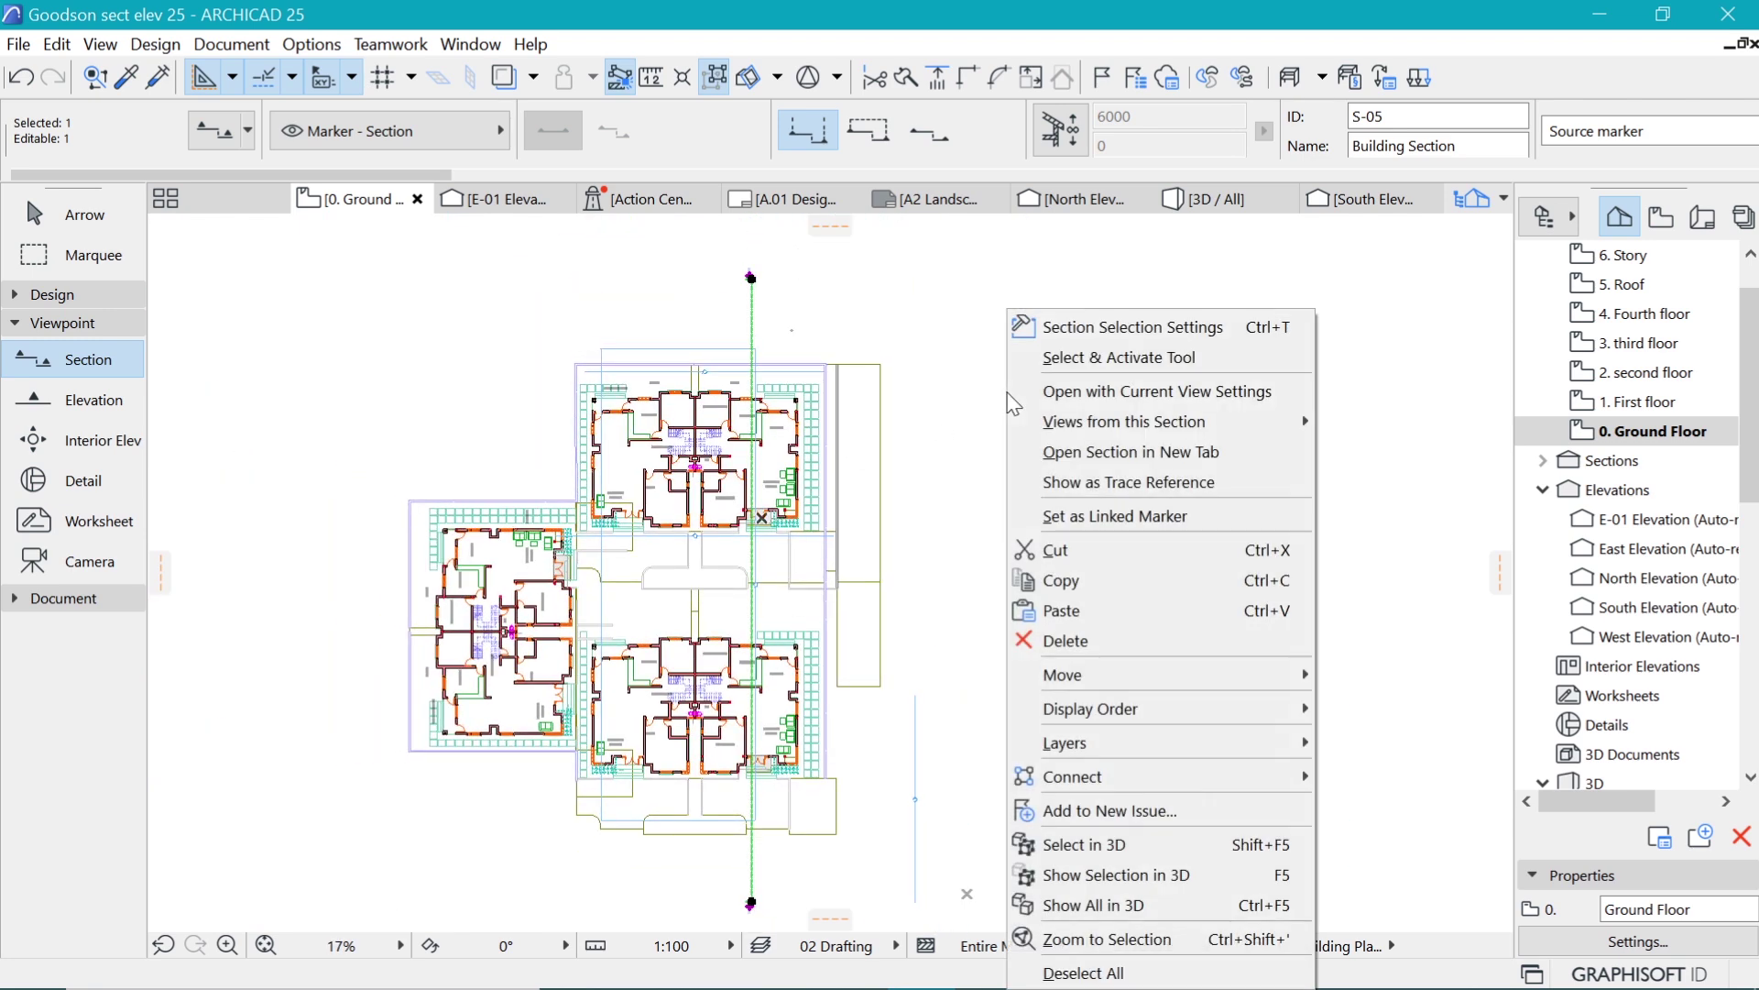
pyautogui.click(1135, 391)
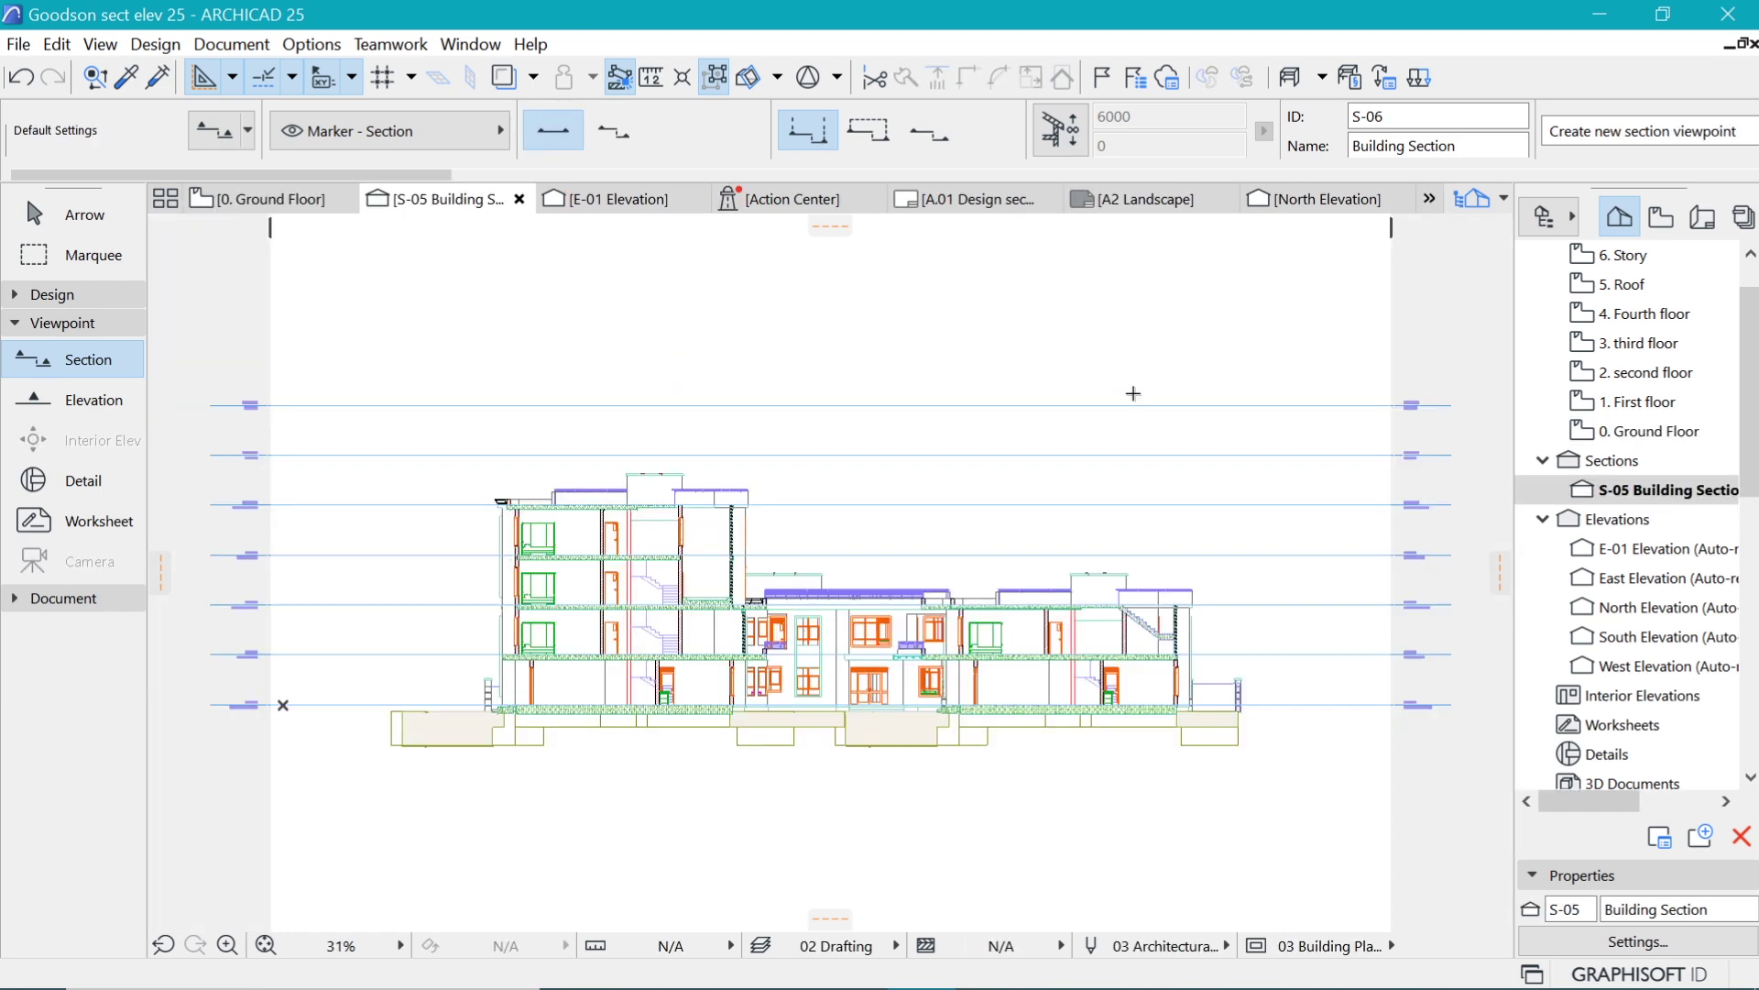
pyautogui.scroll(3, 733, 706)
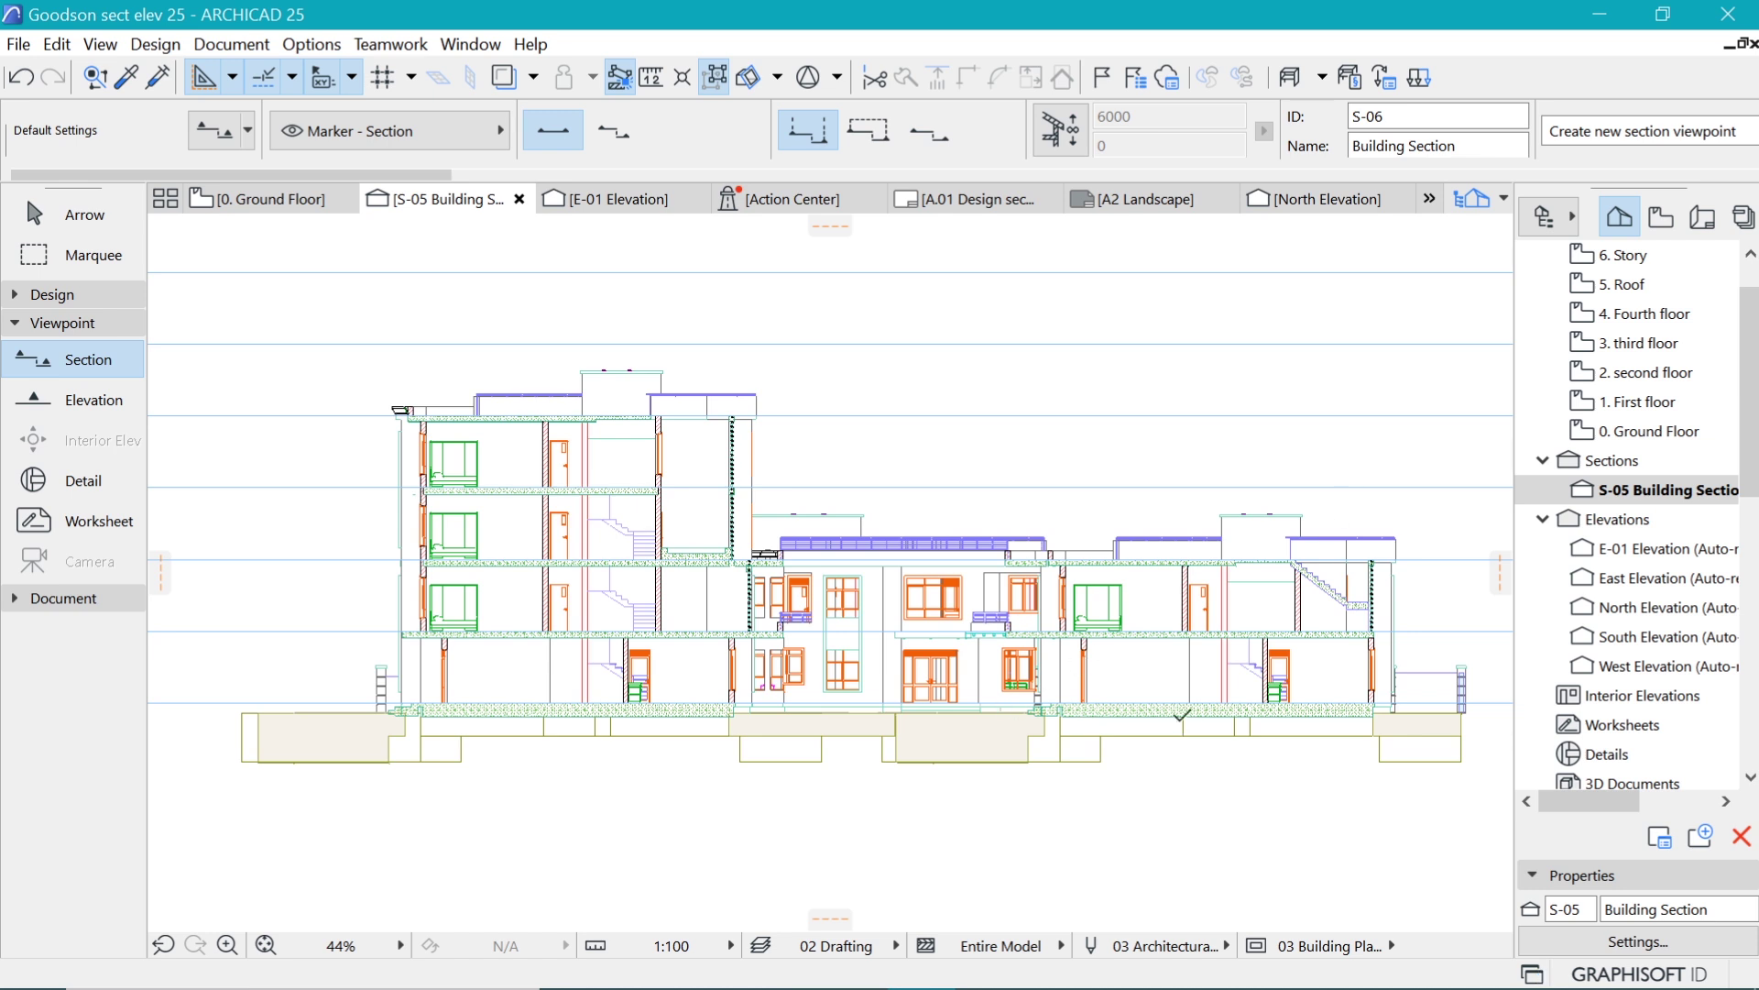
pyautogui.scroll(2, 978, 644)
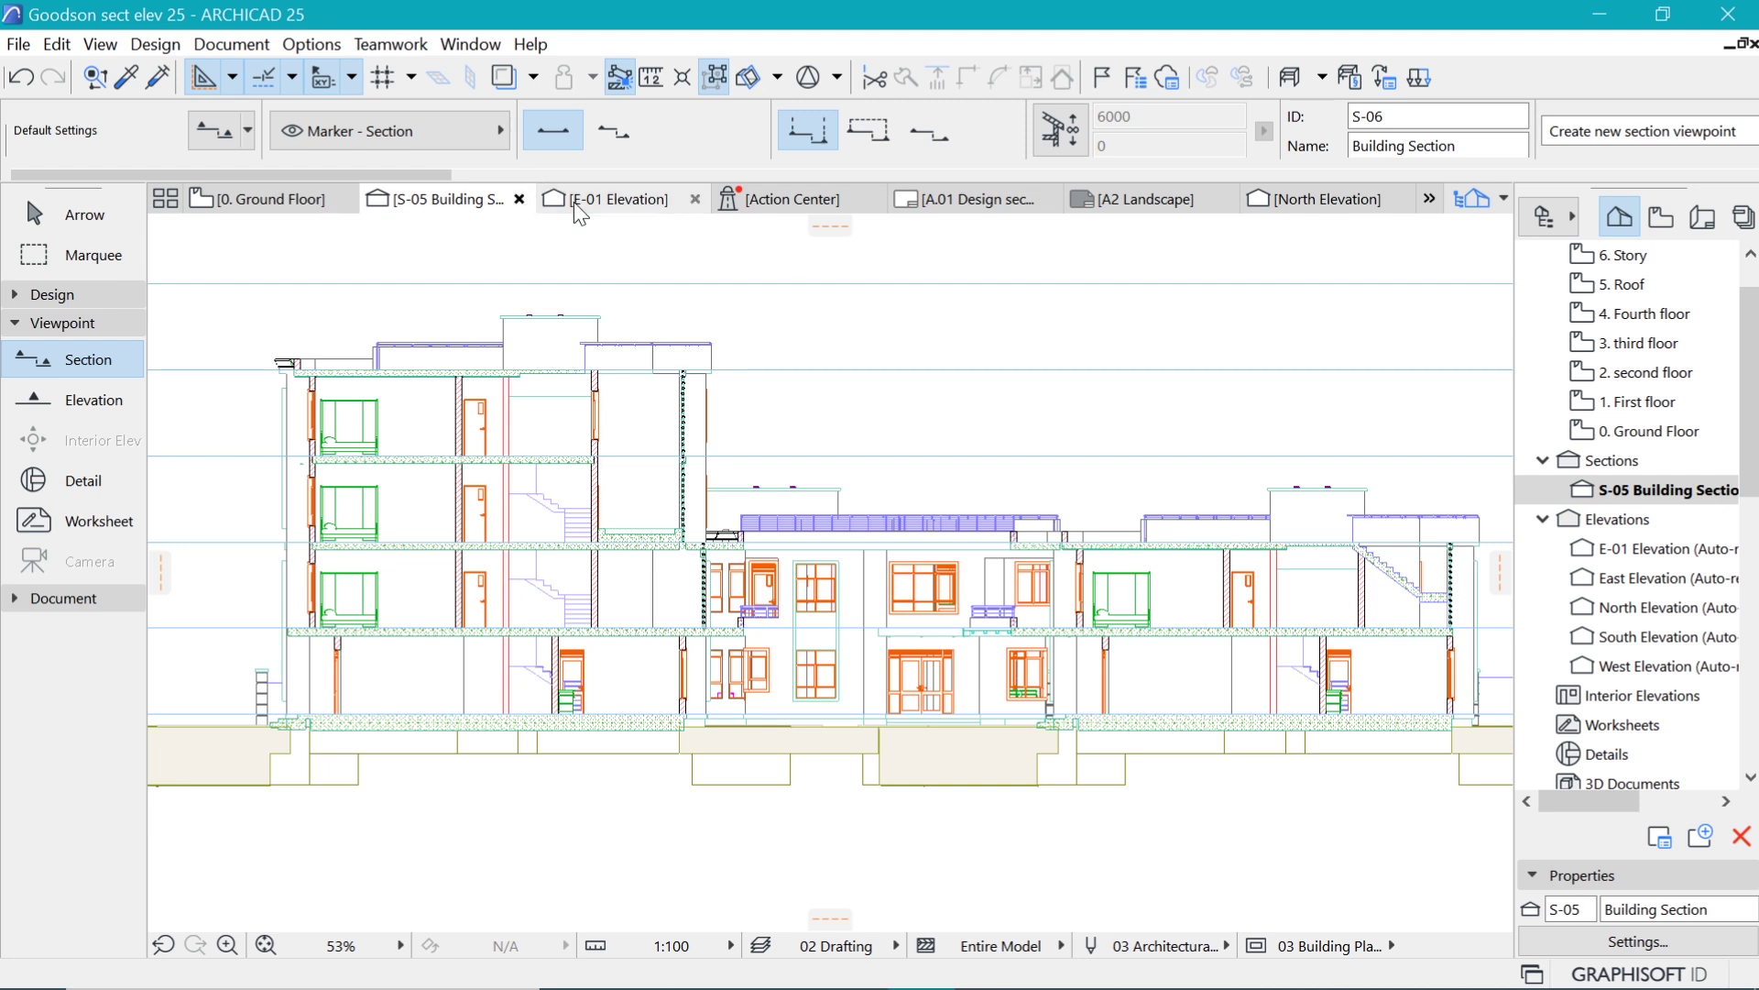
pyautogui.rightClick(449, 202)
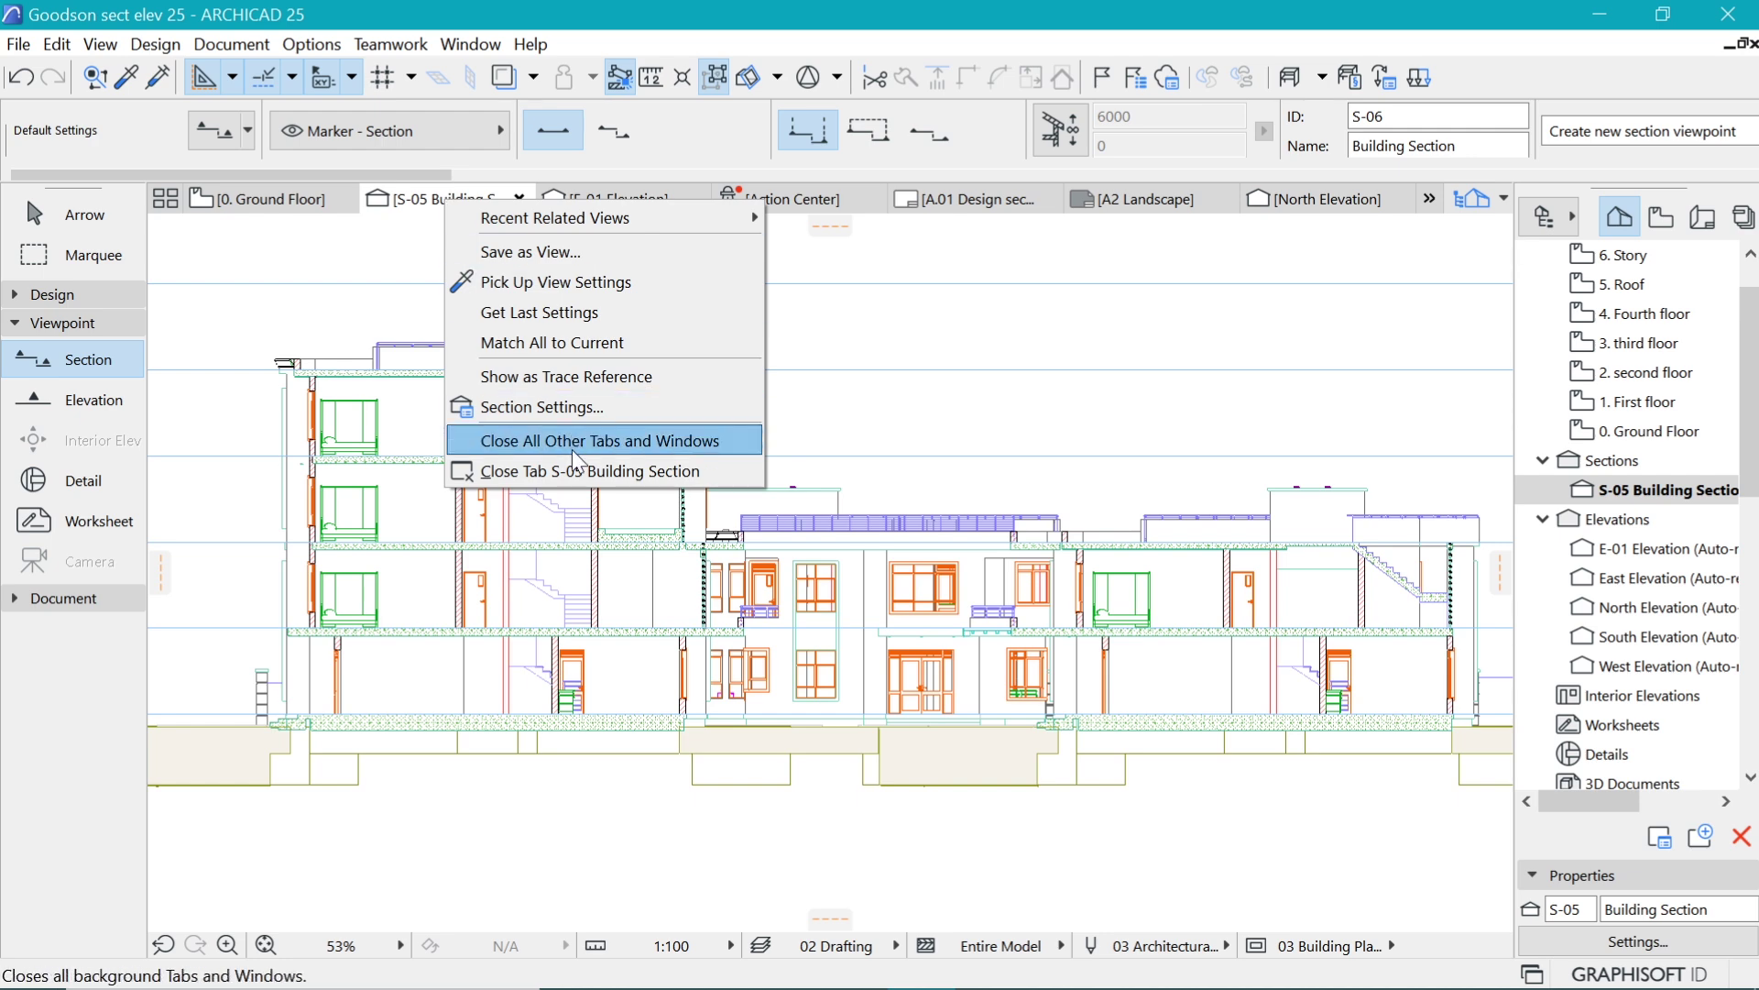
# Tick Uniform Cut Pens and set the Cut Fill foreground and background pens to 1.
pyautogui.click(570, 407)
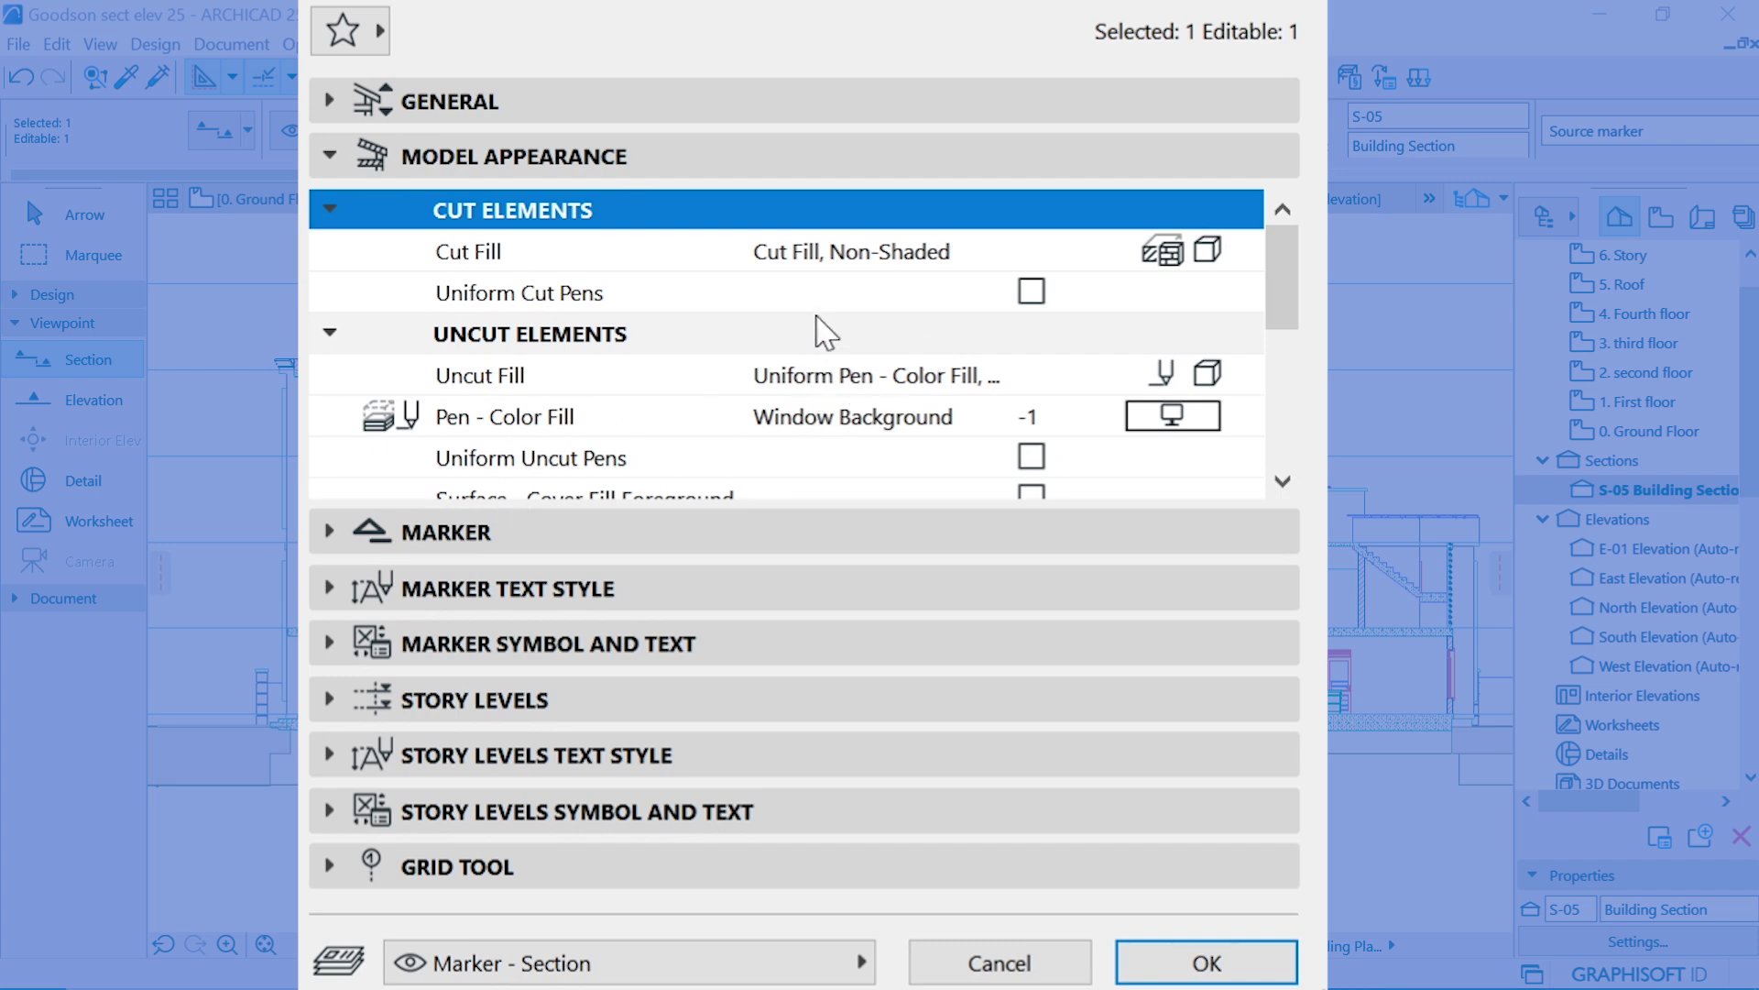
pyautogui.click(1031, 291)
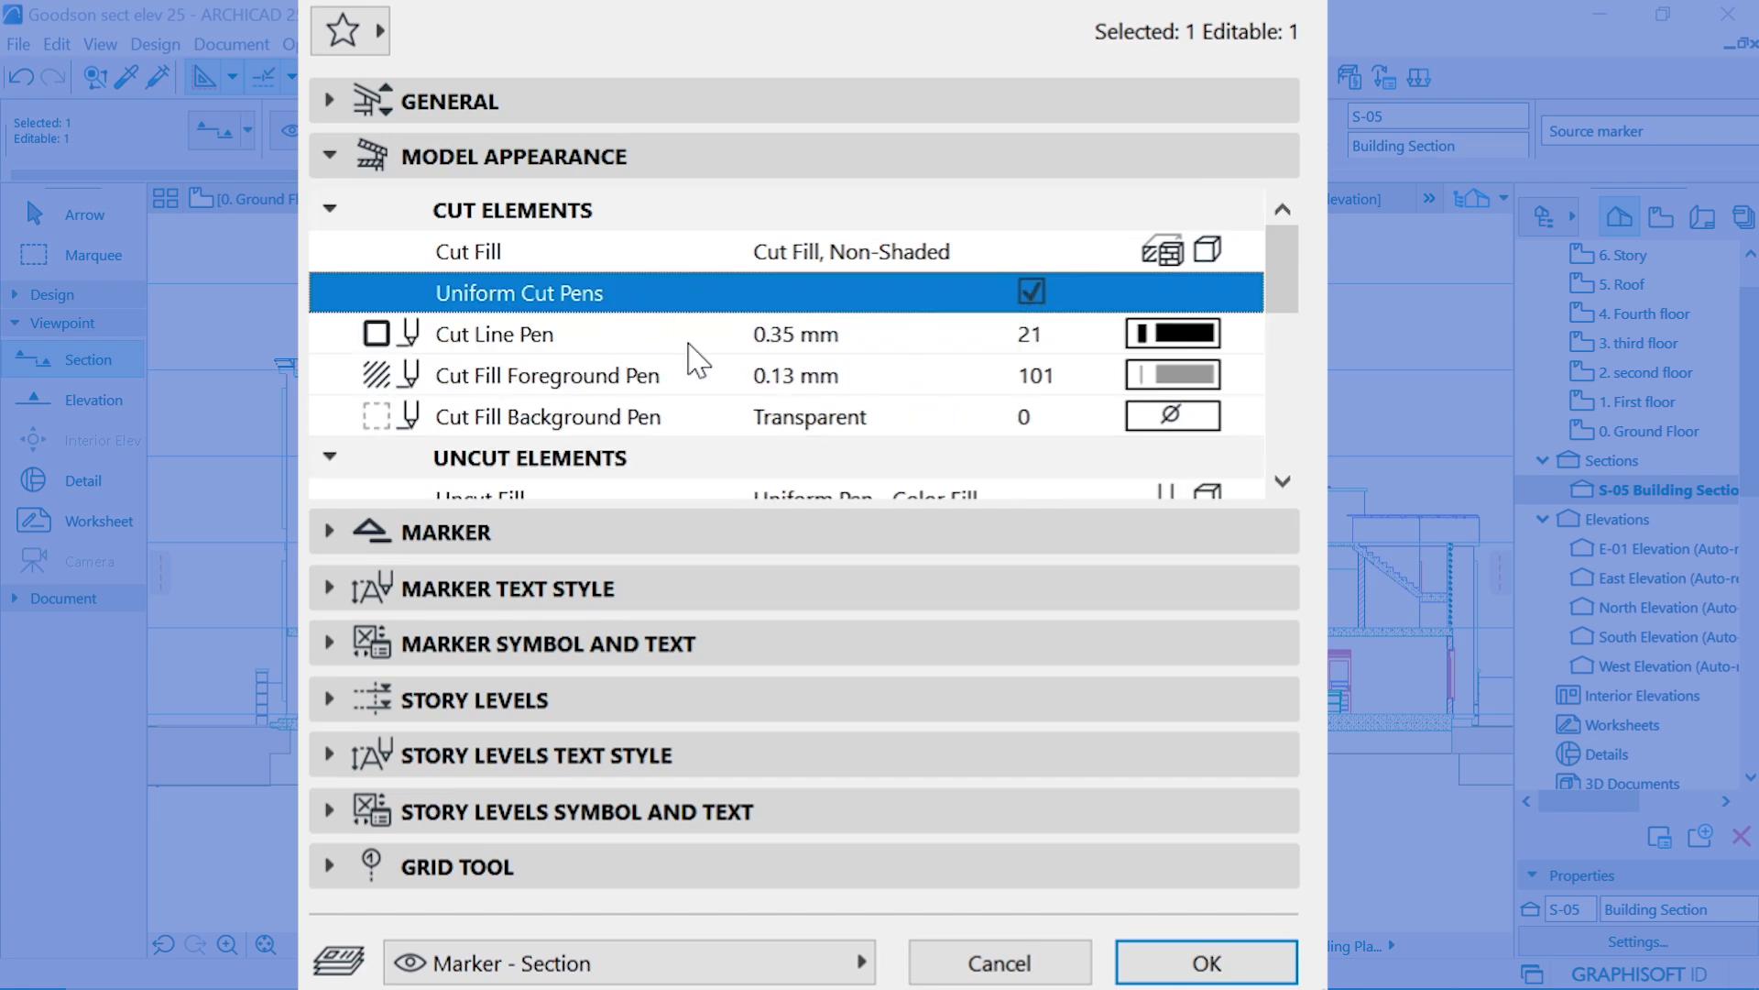
pyautogui.click(1246, 374)
pyautogui.click(1287, 387)
pyautogui.click(1247, 416)
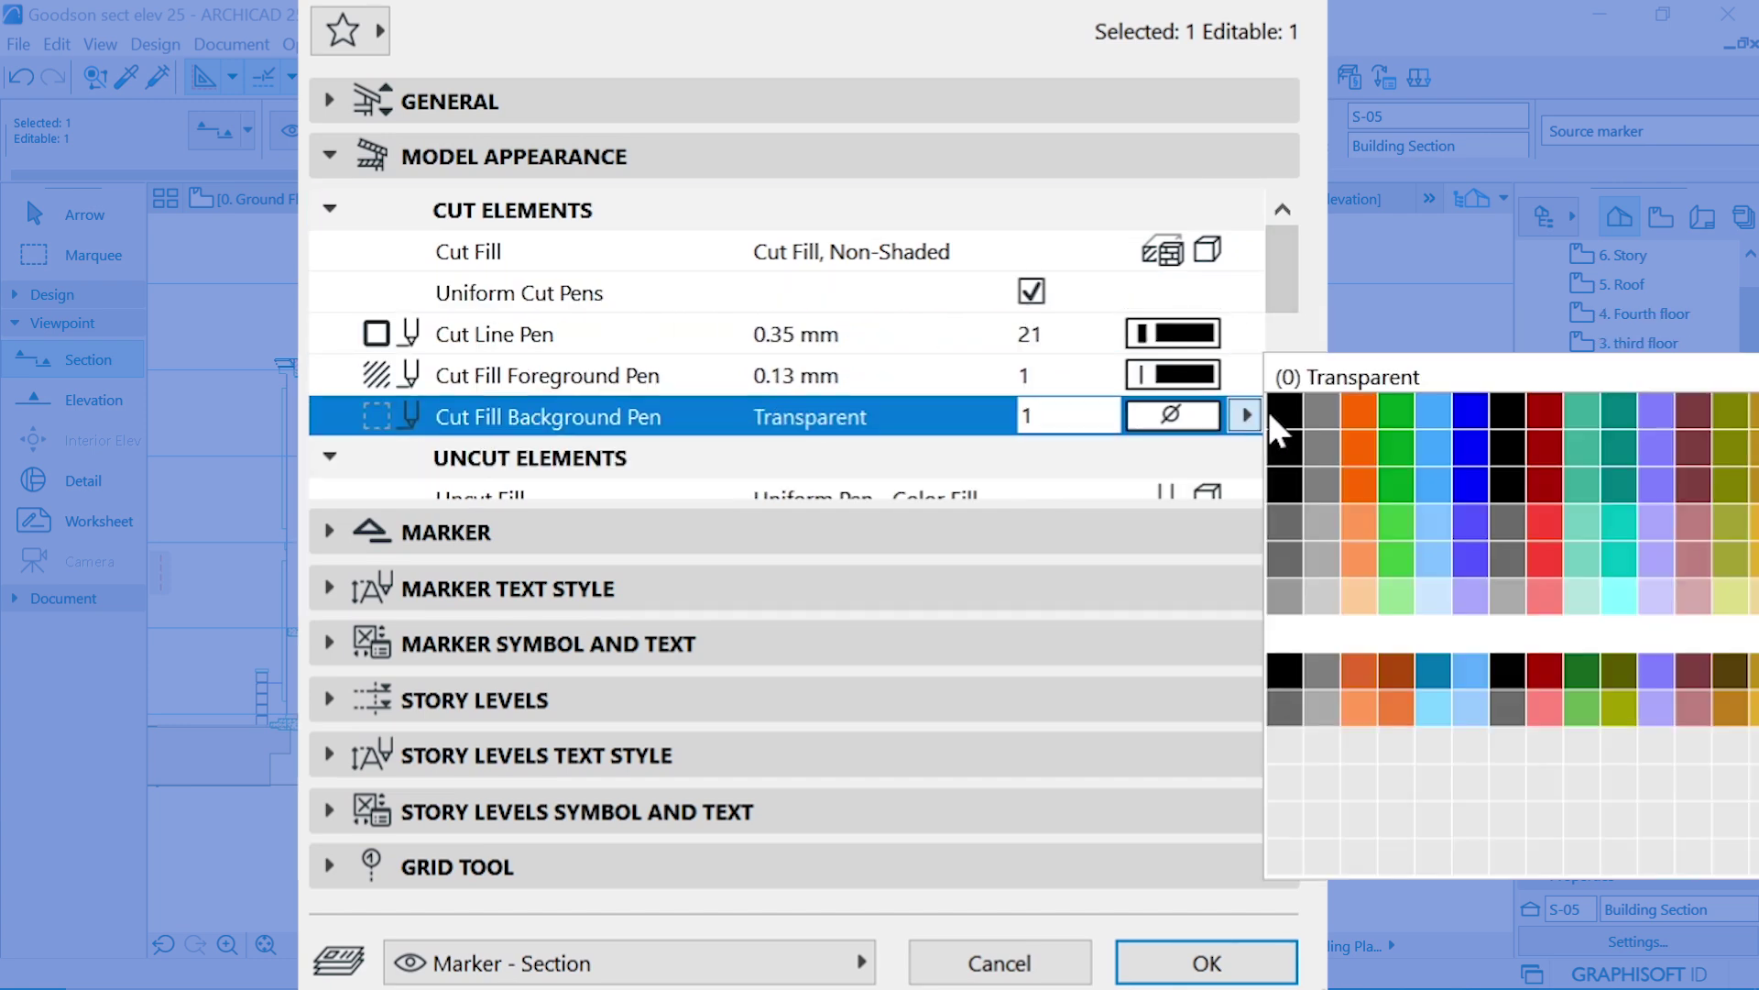
pyautogui.click(1272, 414)
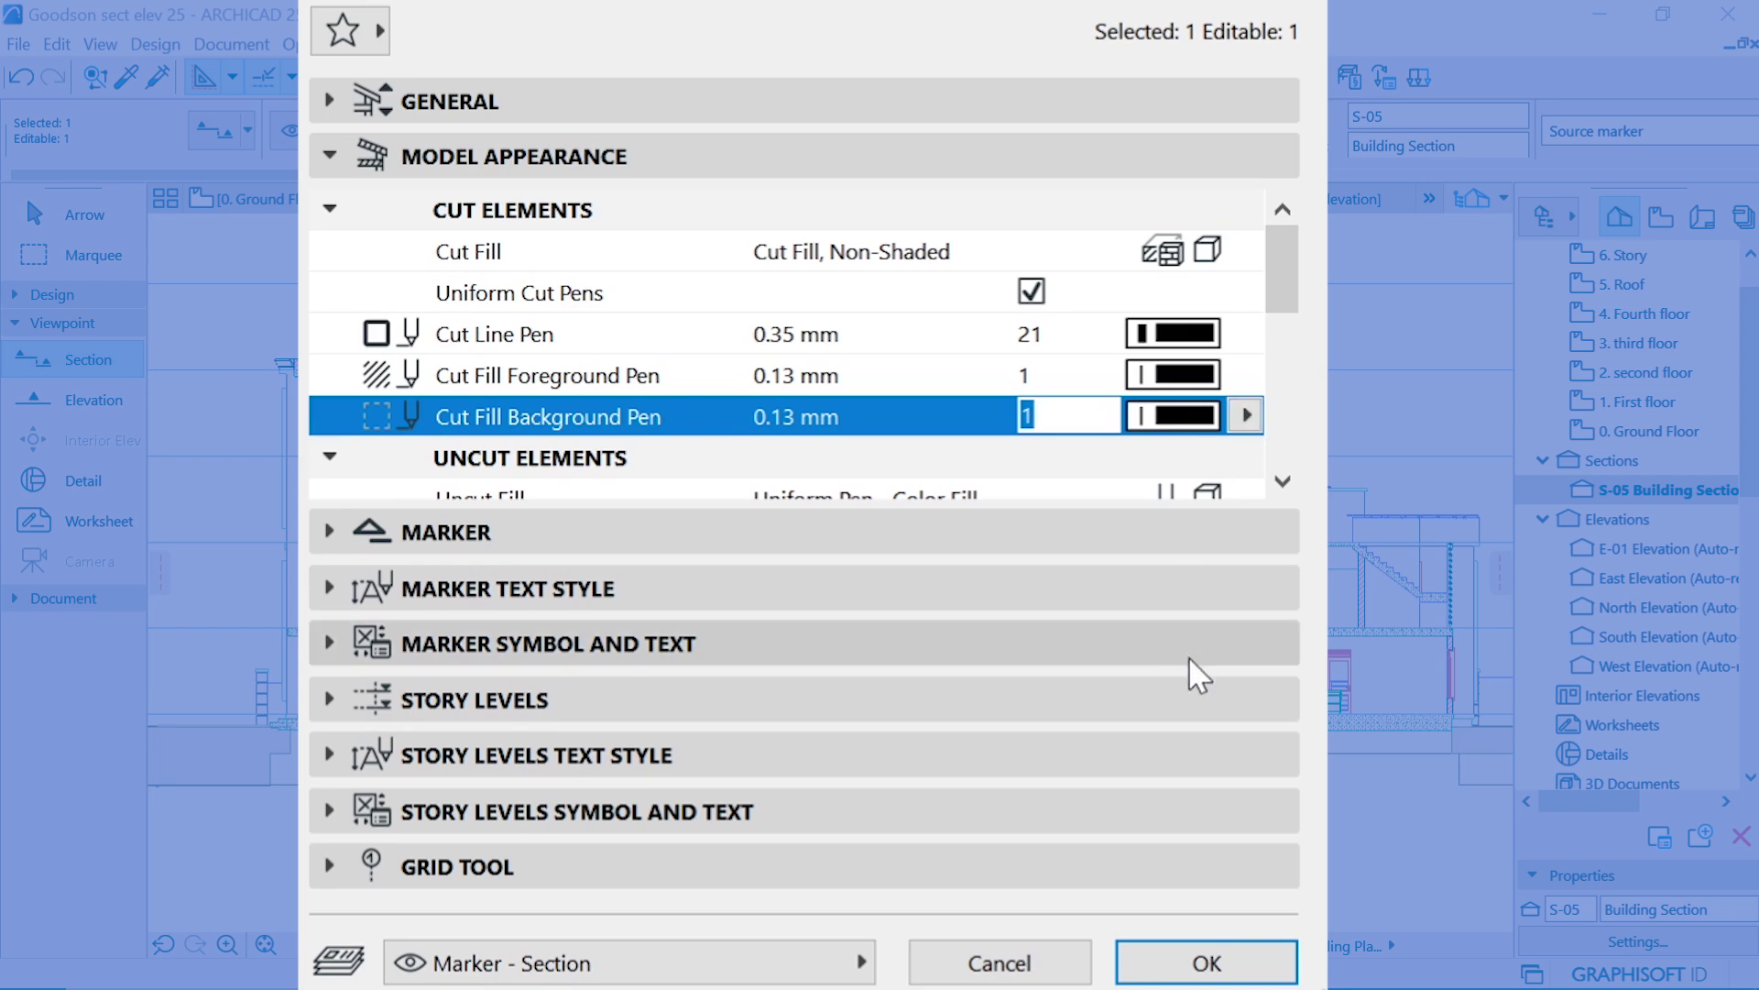
pyautogui.click(1201, 960)
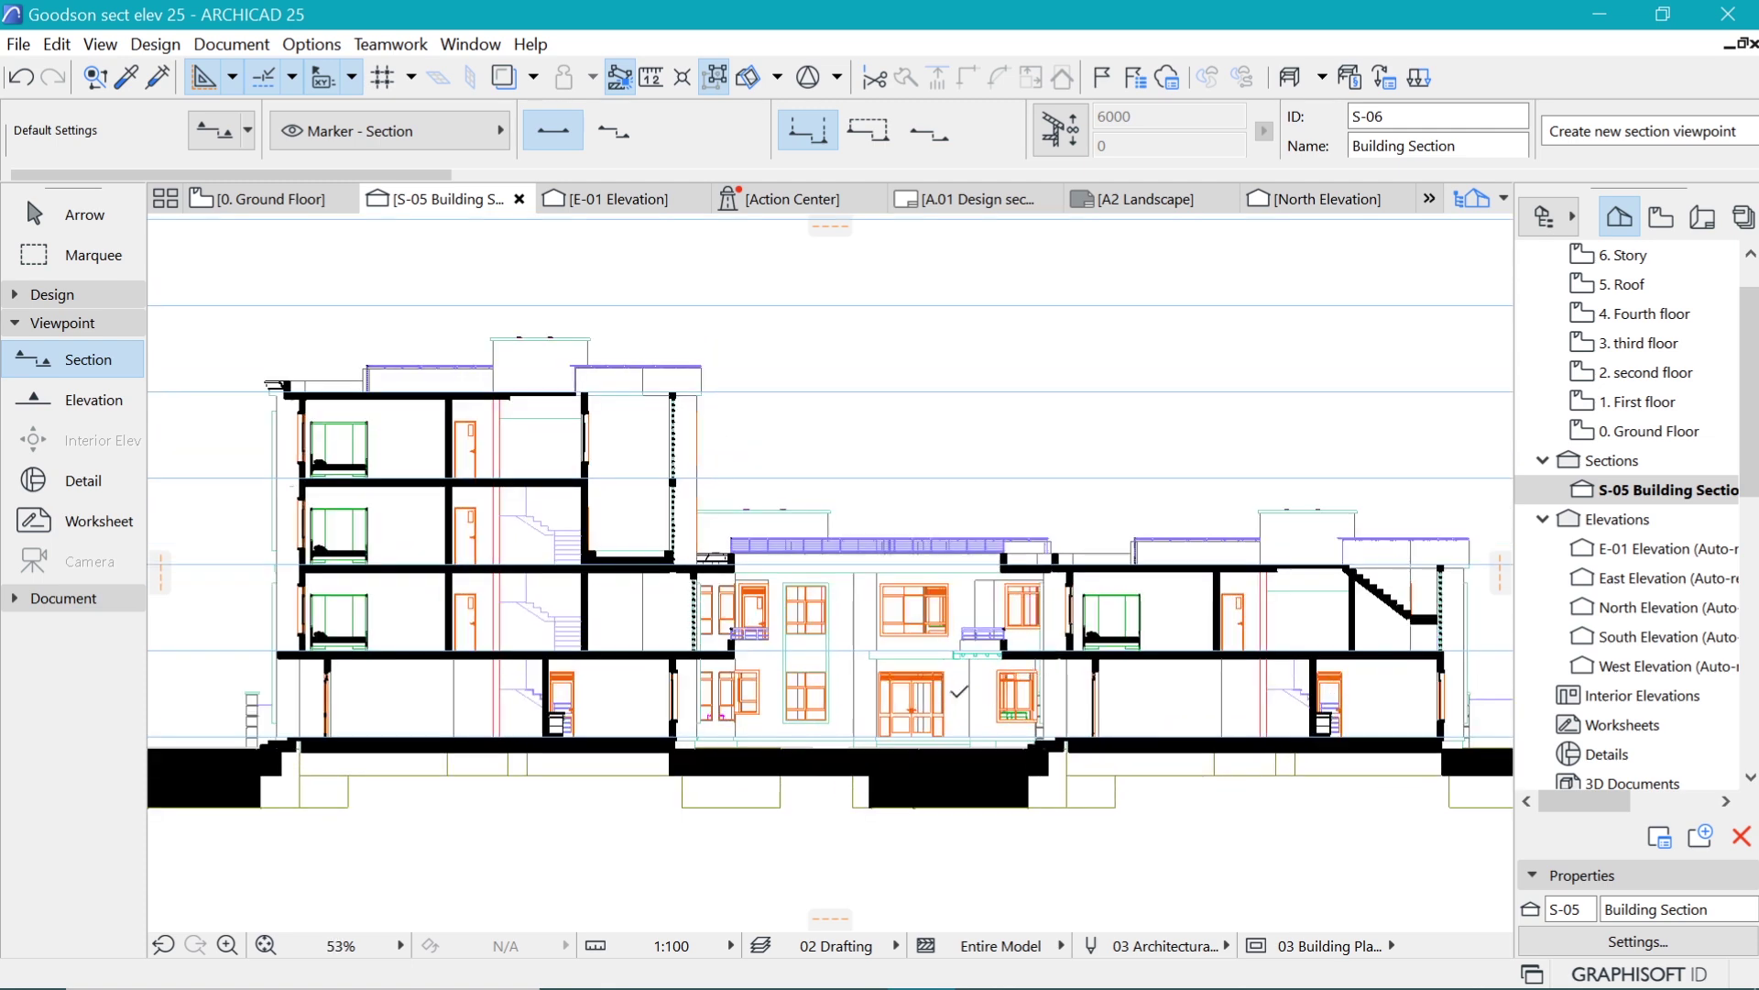
pyautogui.scroll(-1, 959, 691)
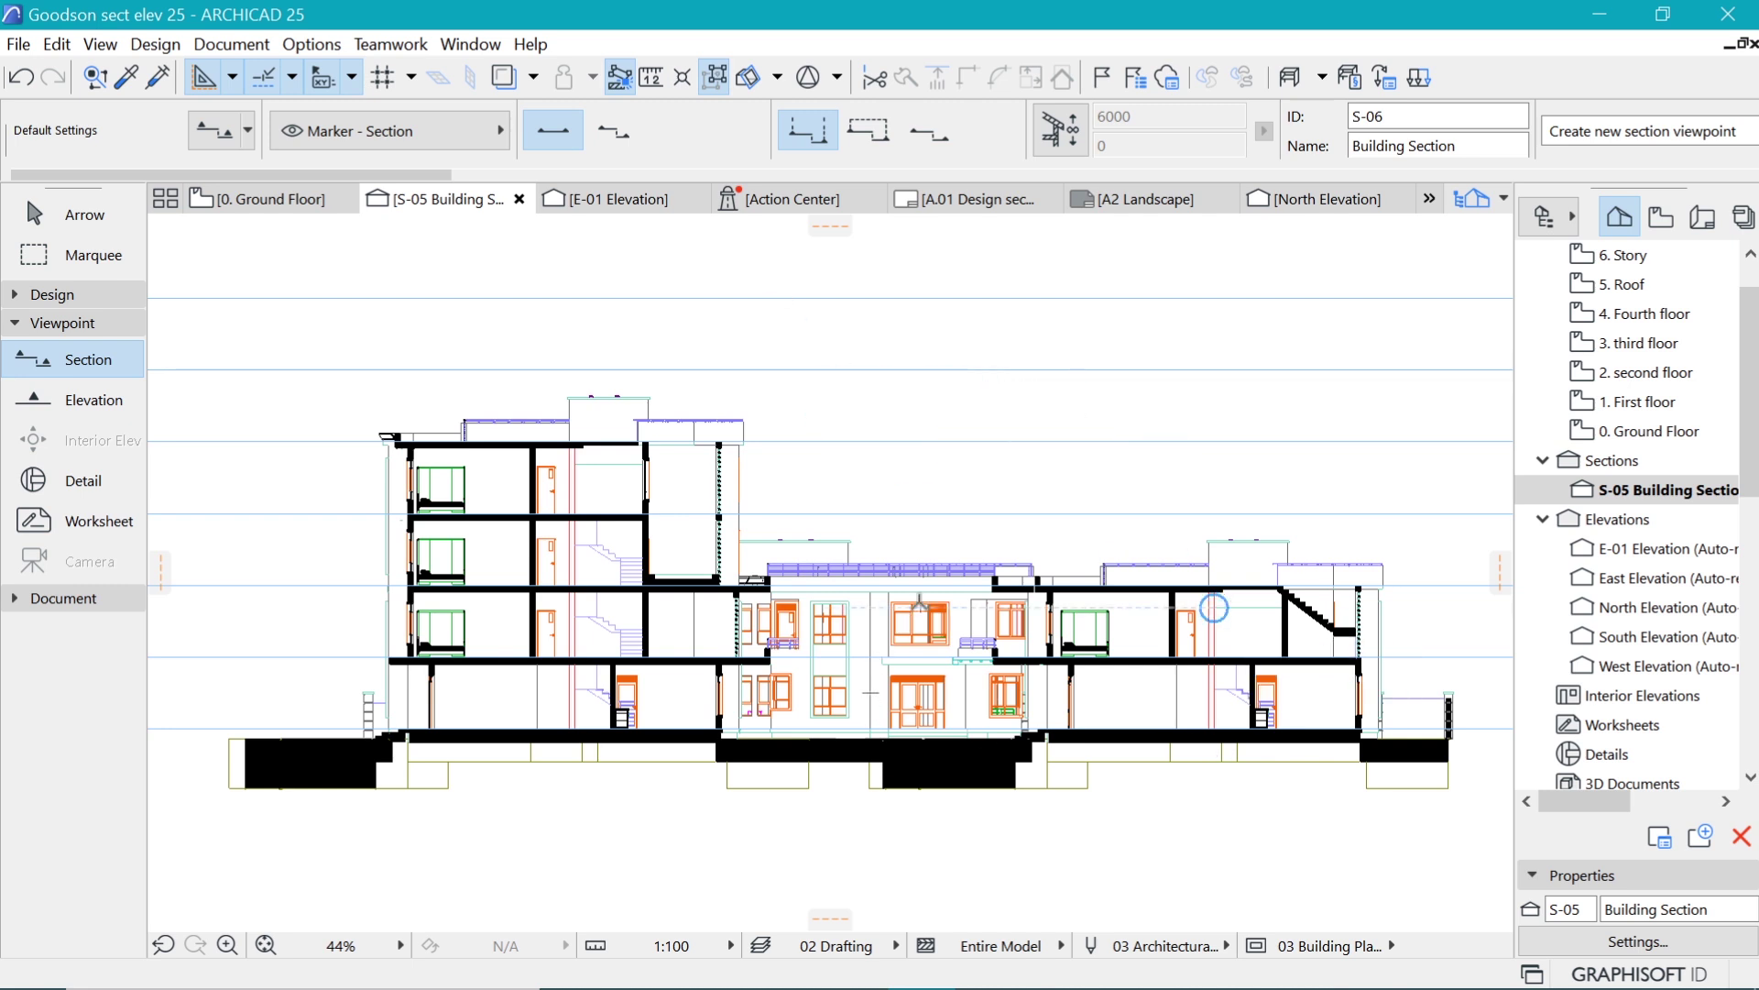
pyautogui.scroll(1, 844, 624)
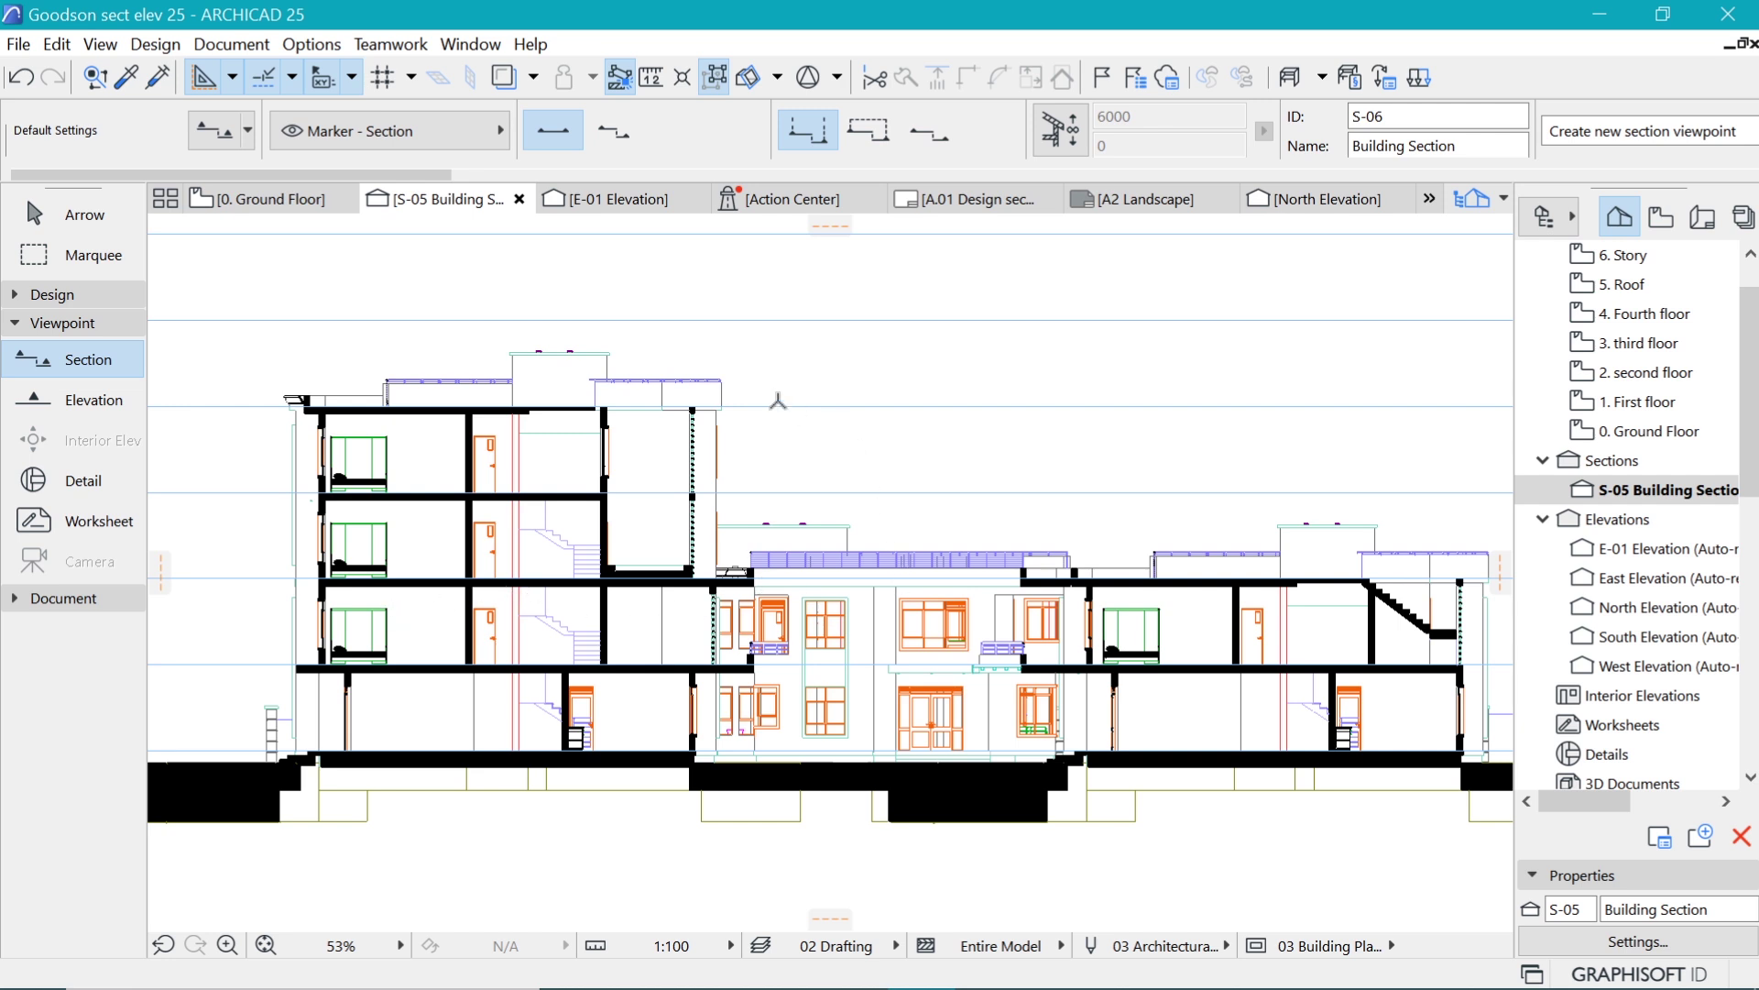
# Tick Uniform Uncut Pens and change the Uncut Line Pen from 81 to 1.
pyautogui.rightClick(458, 206)
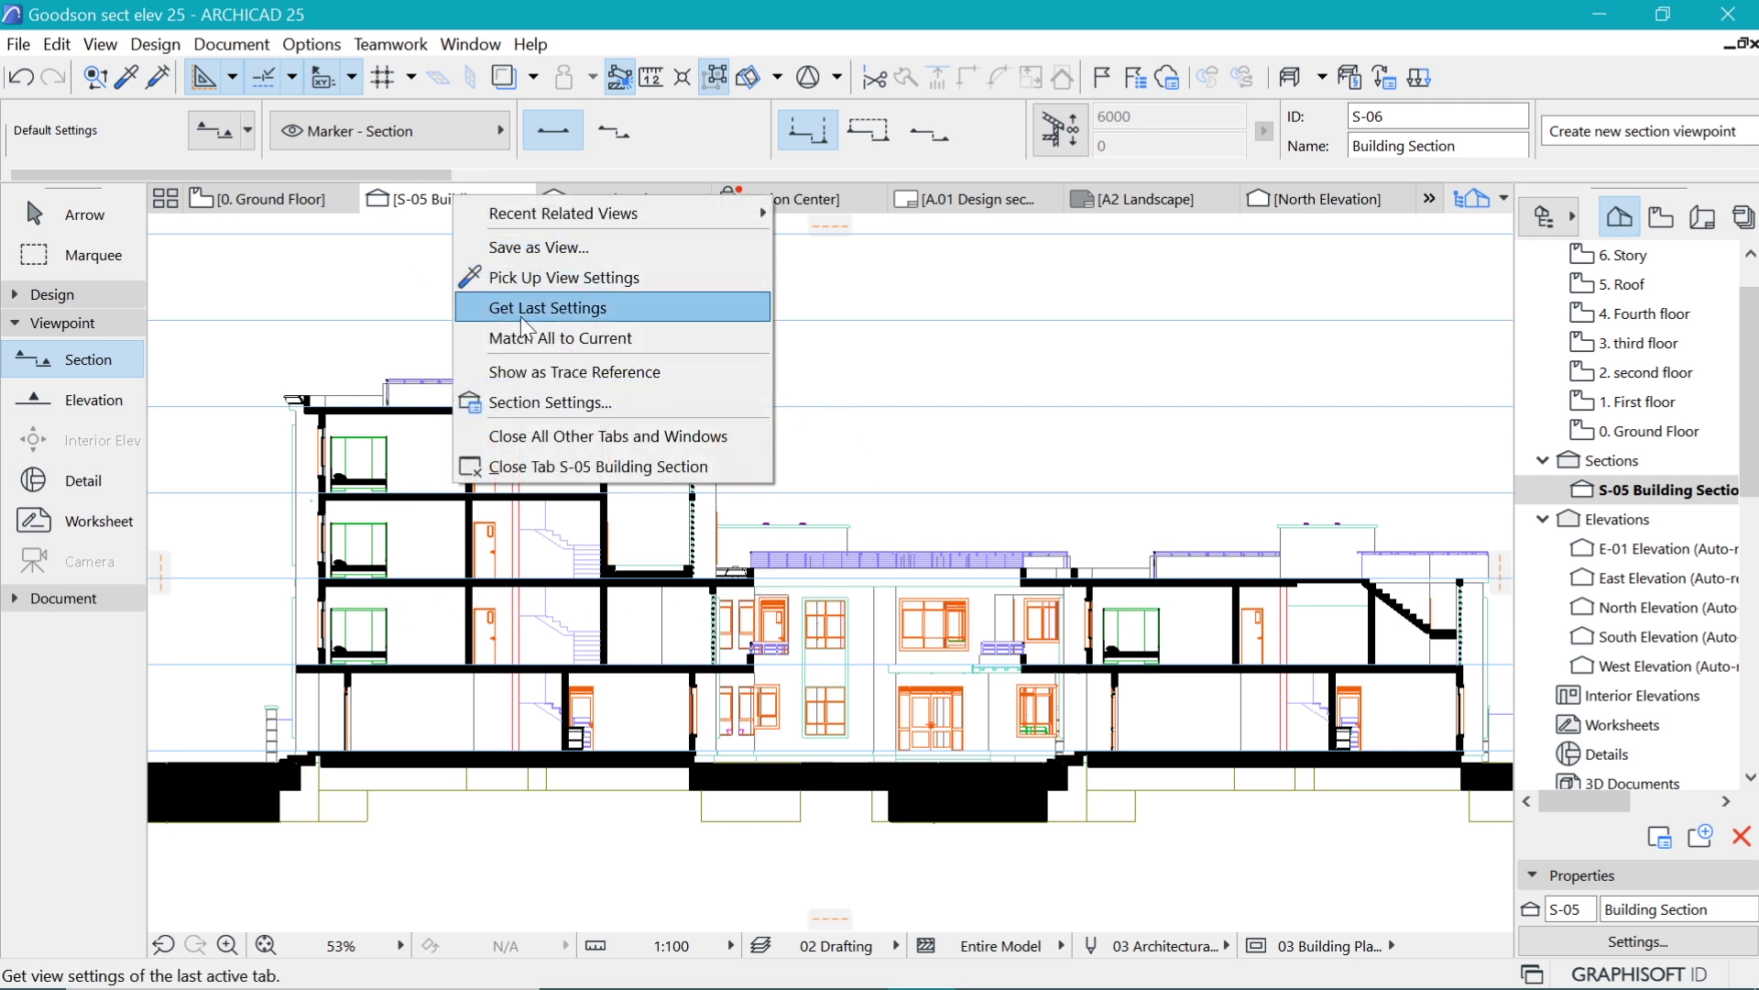
pyautogui.click(554, 403)
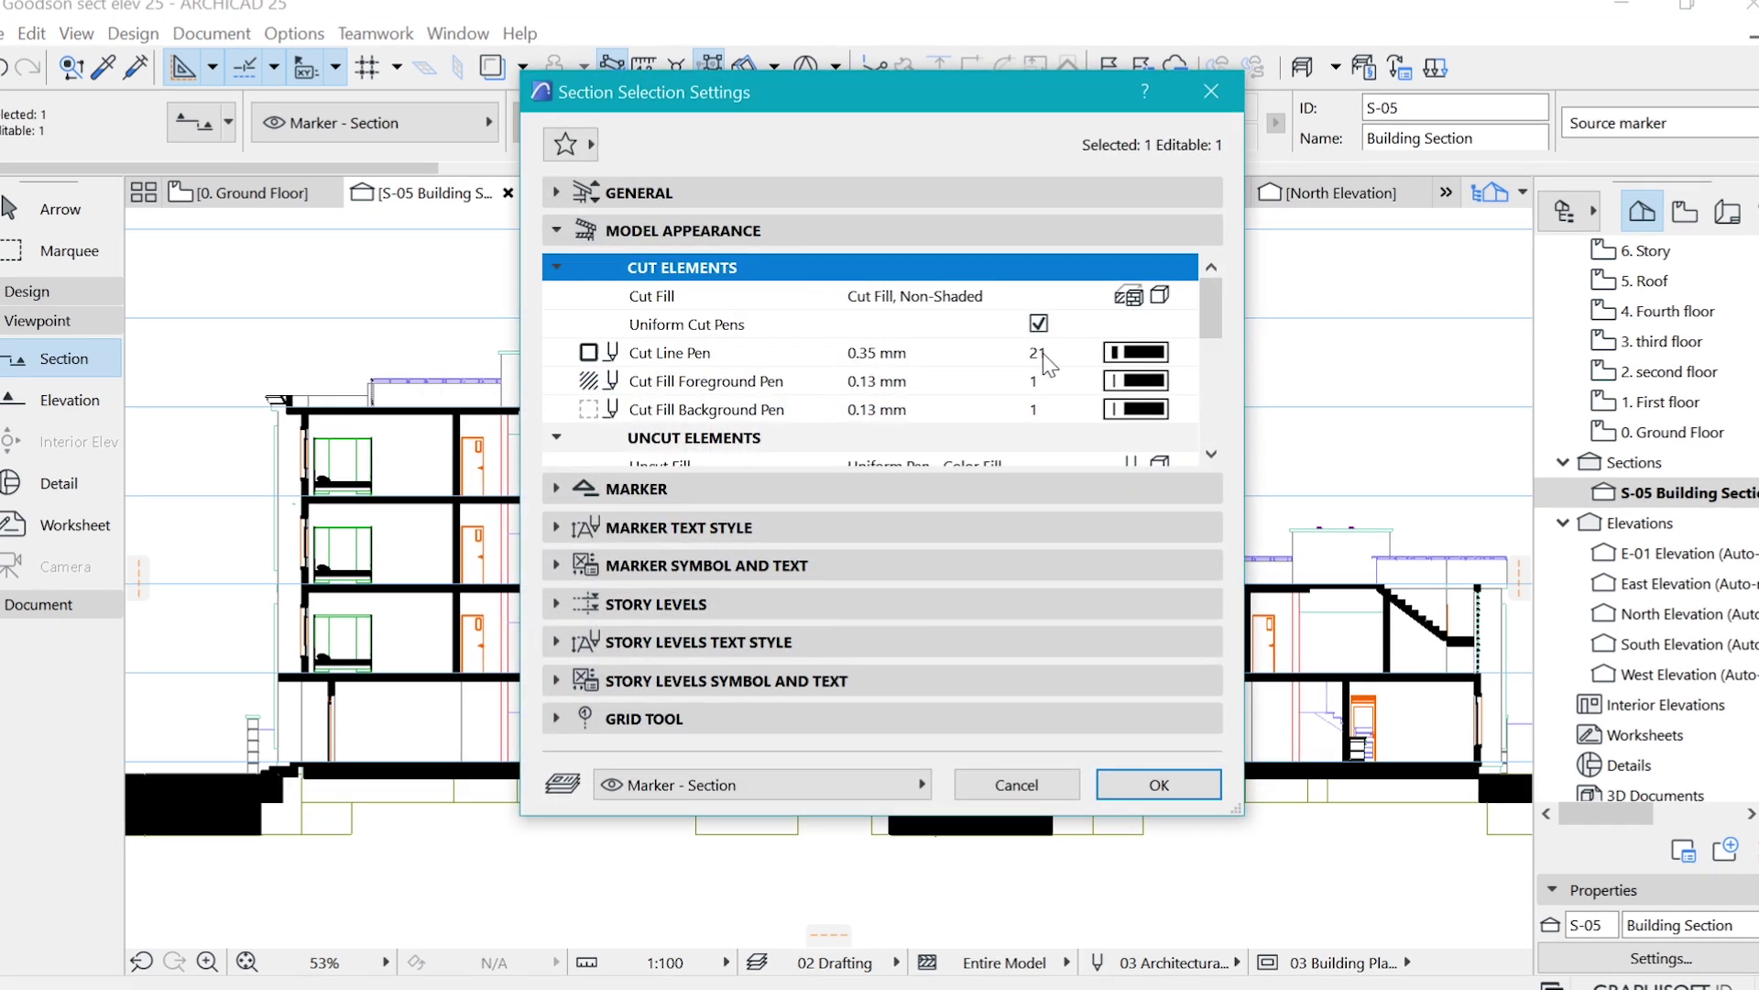
pyautogui.scroll(-3, 1073, 384)
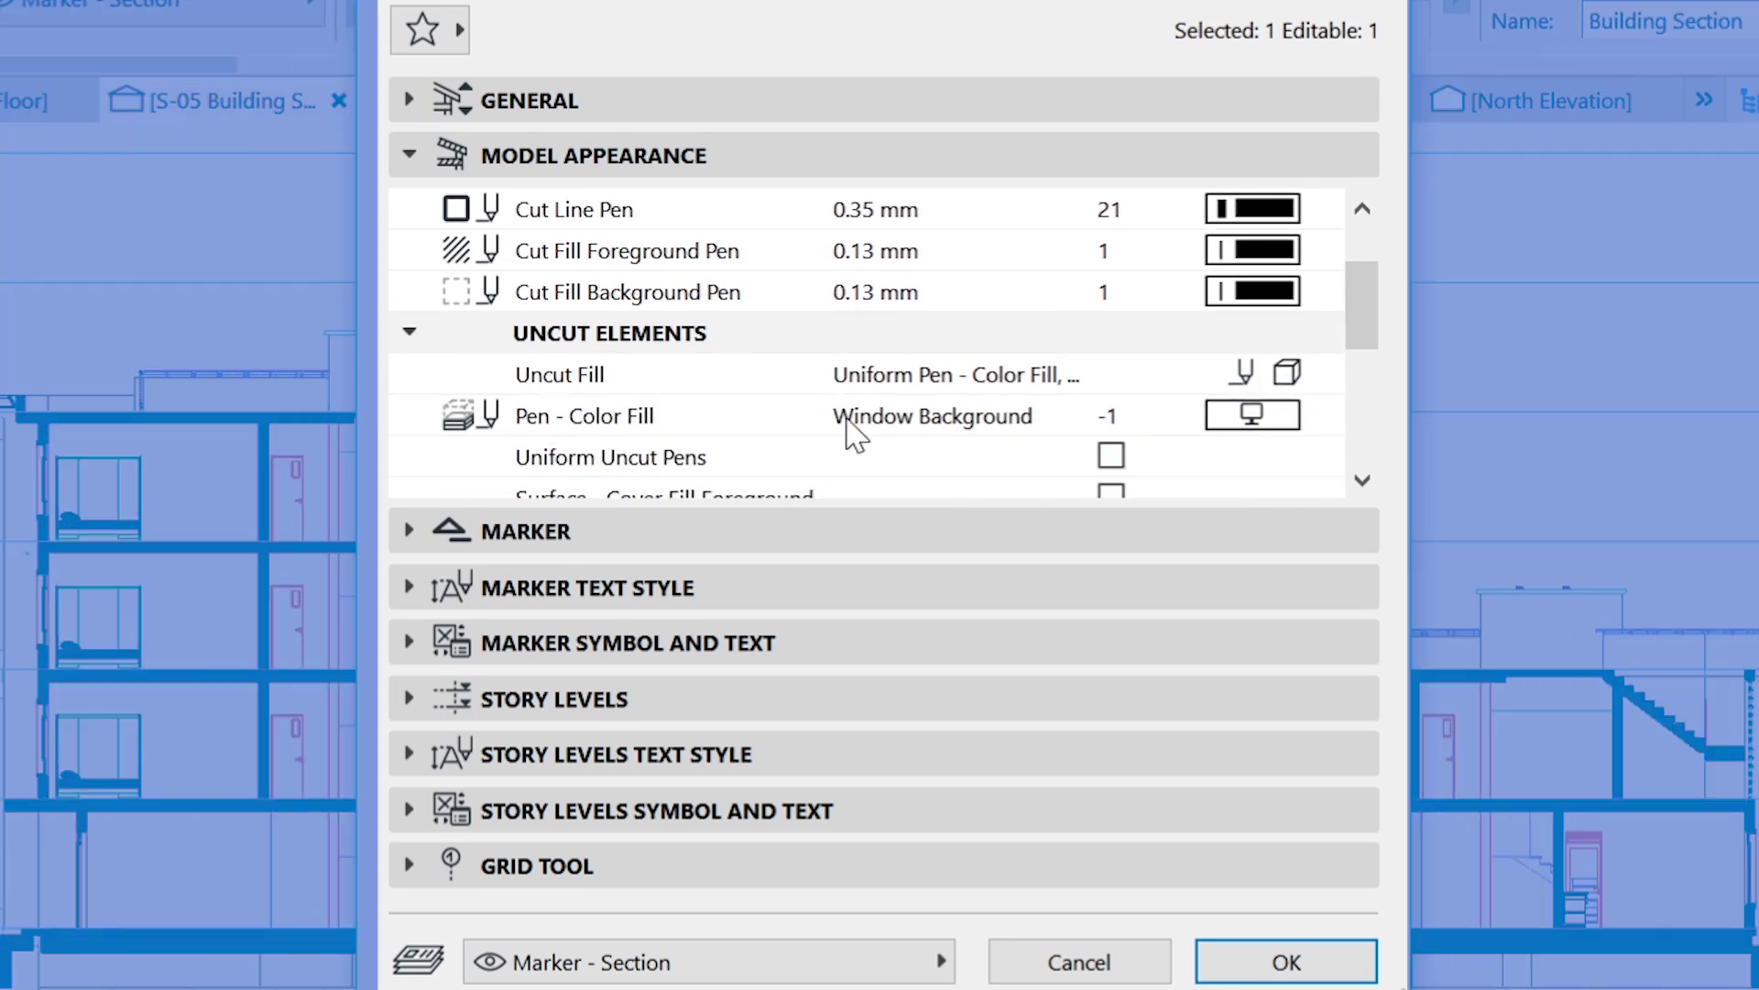
pyautogui.click(1112, 454)
pyautogui.scroll(-3, 1163, 392)
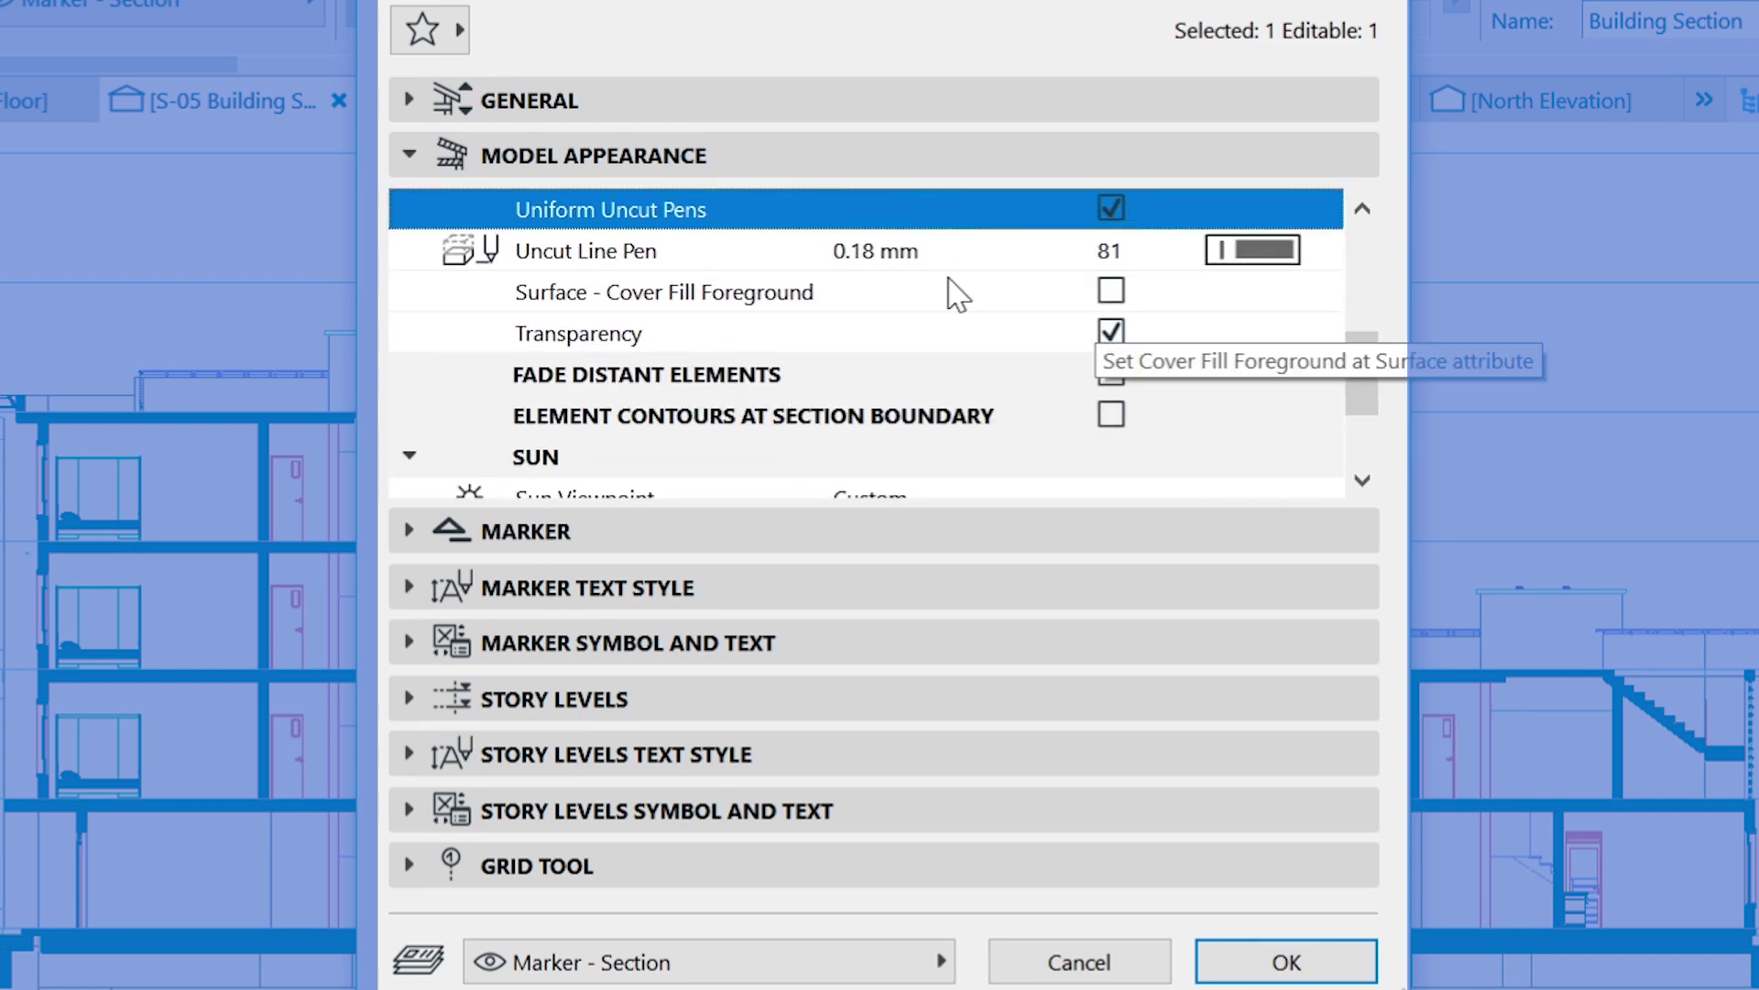
pyautogui.click(1249, 259)
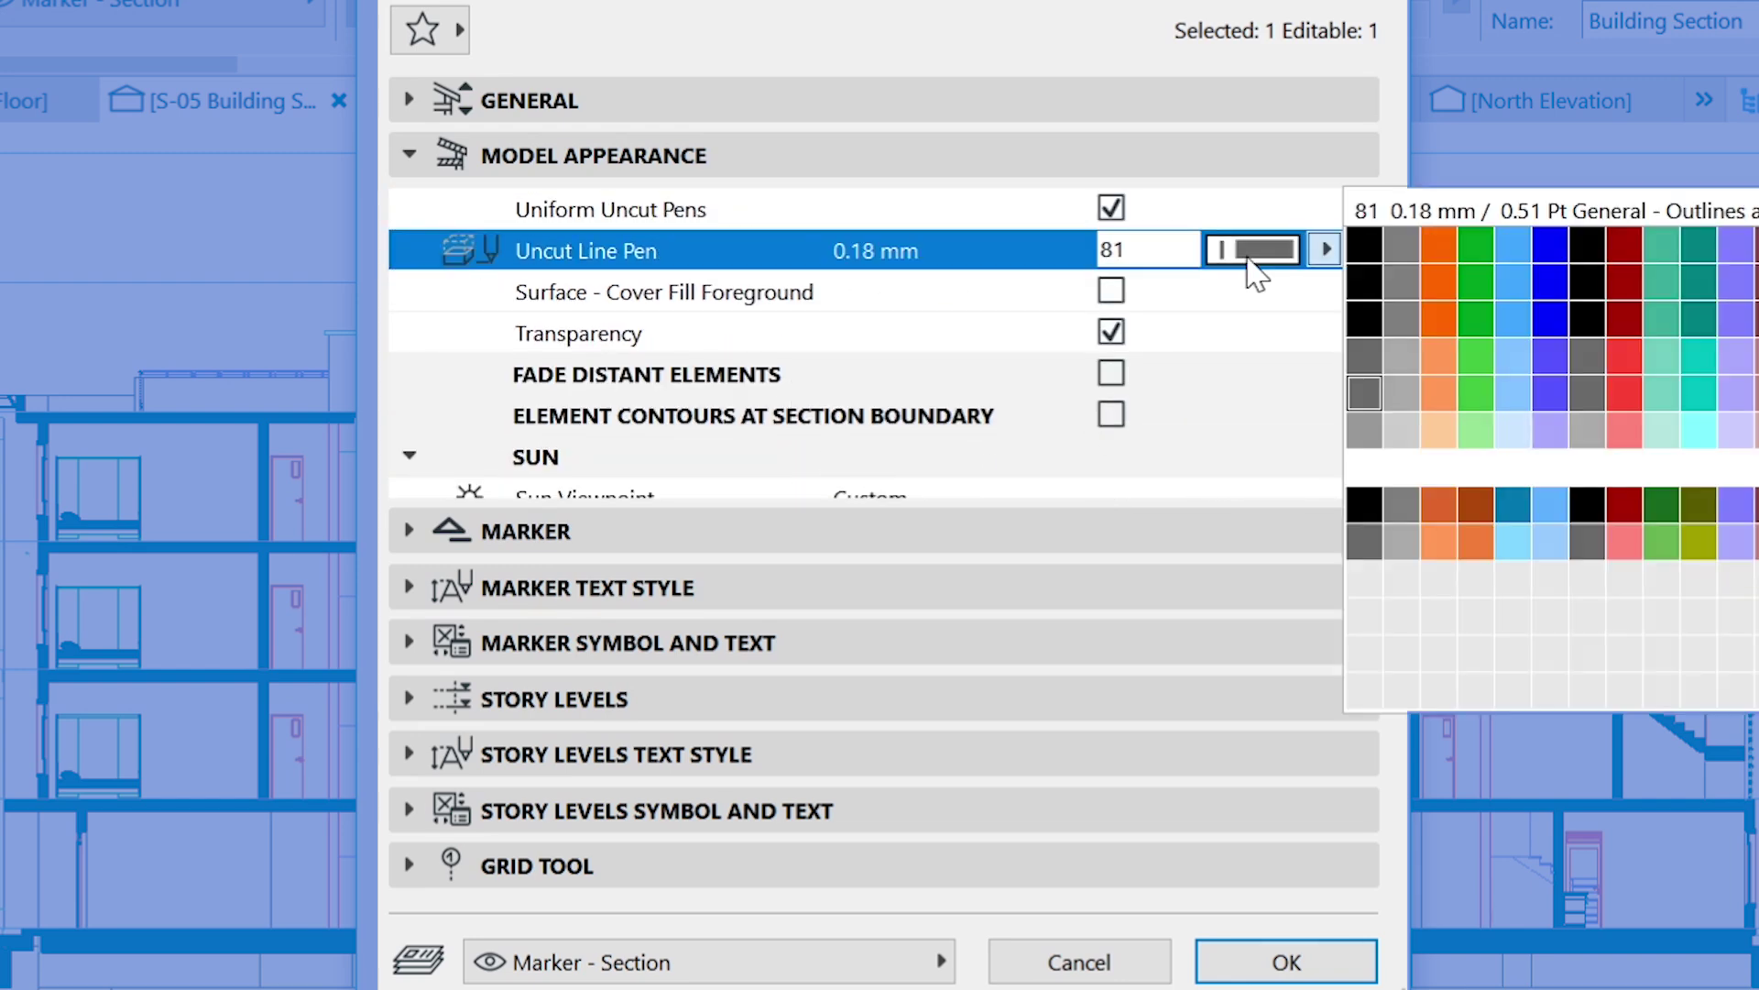
pyautogui.click(1362, 241)
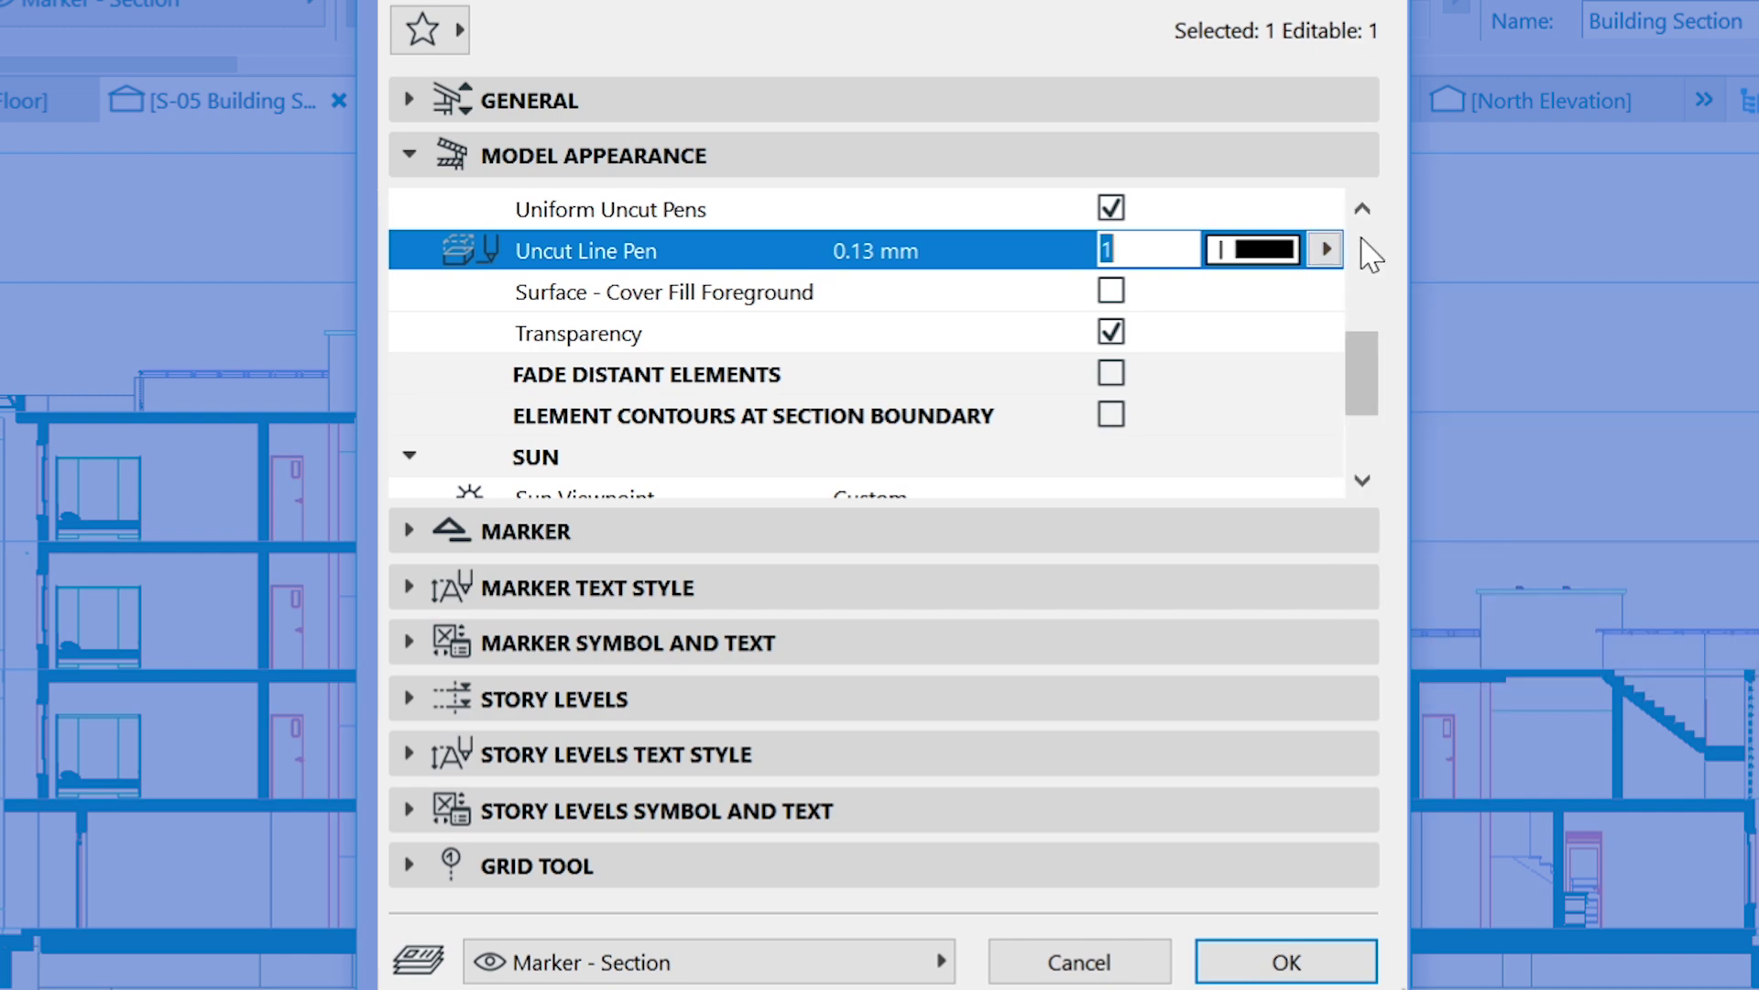
pyautogui.click(1283, 961)
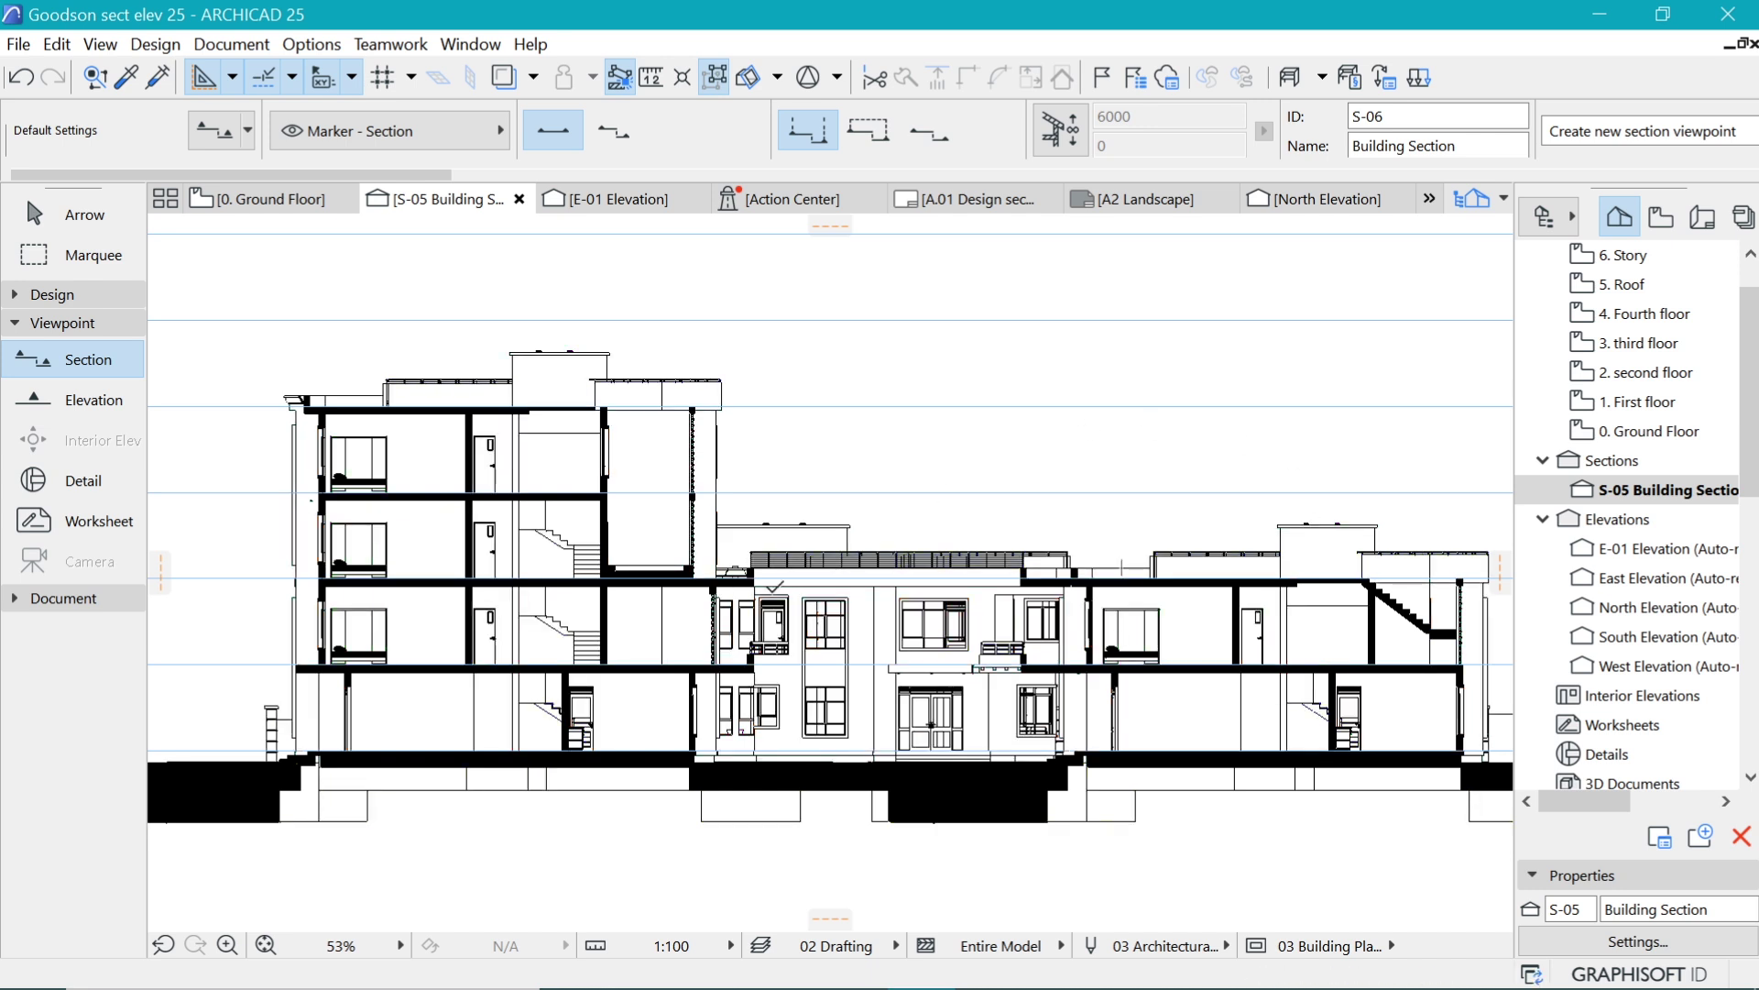
# Zoom around the section to check the thin black uncut lines.
pyautogui.scroll(-1, 775, 586)
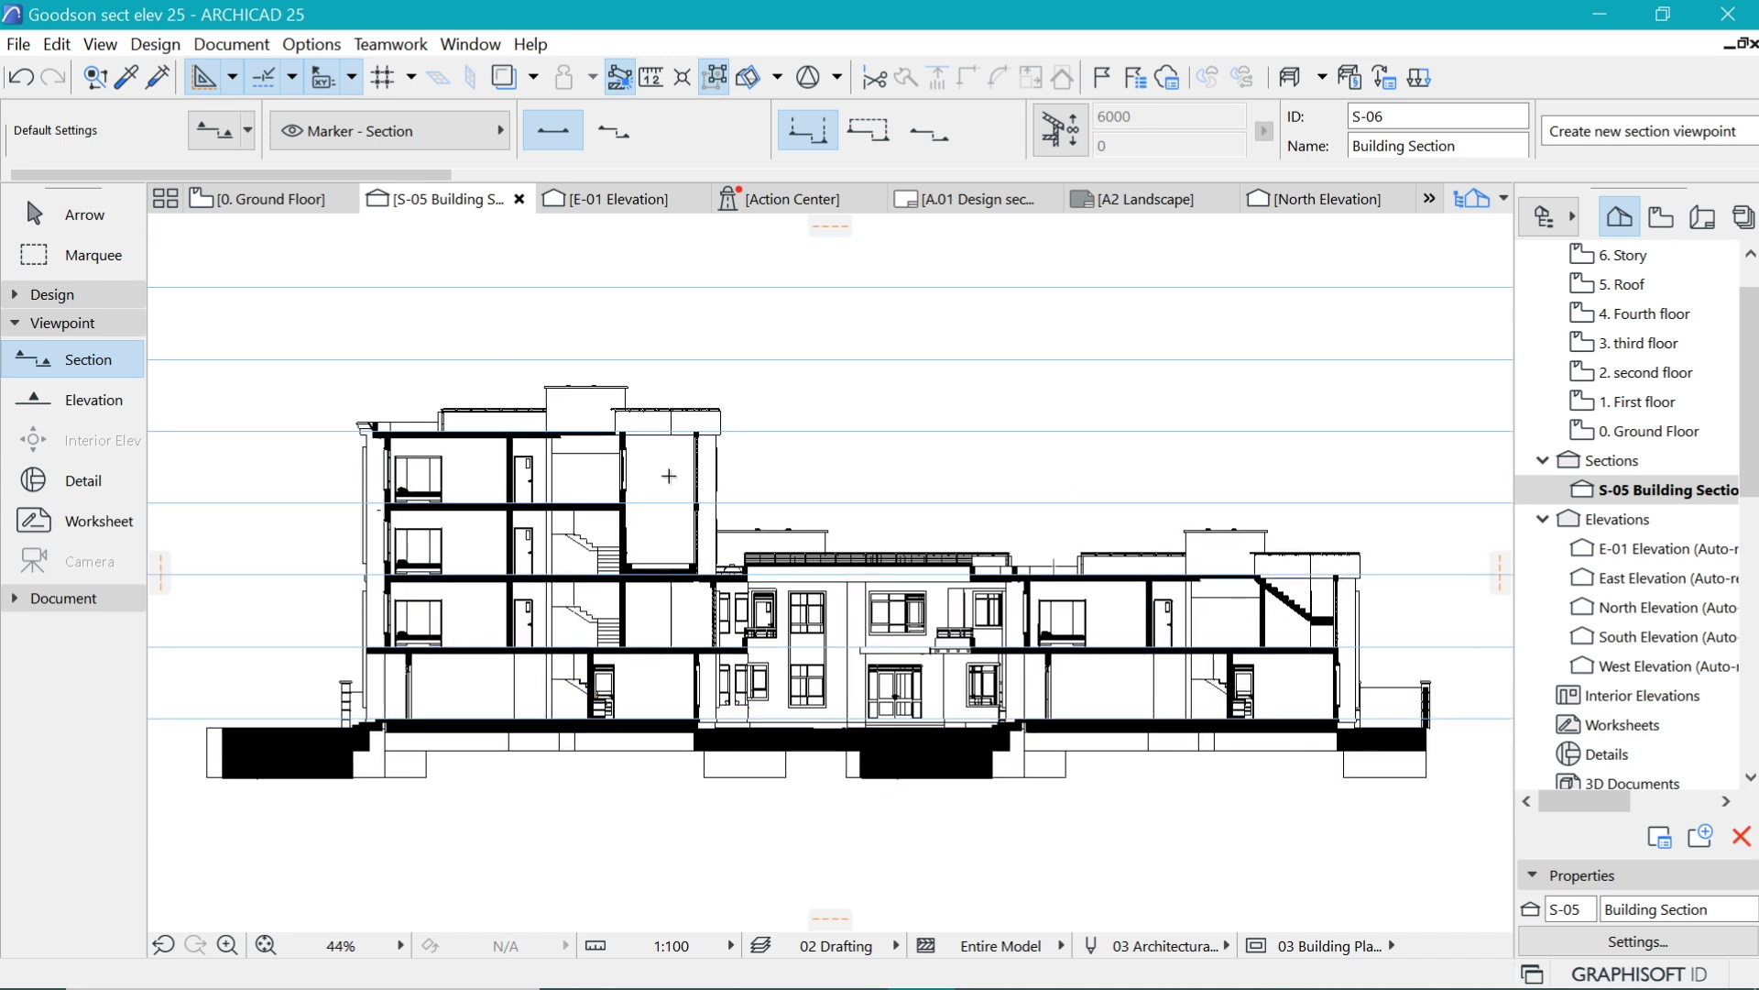
pyautogui.scroll(2, 851, 587)
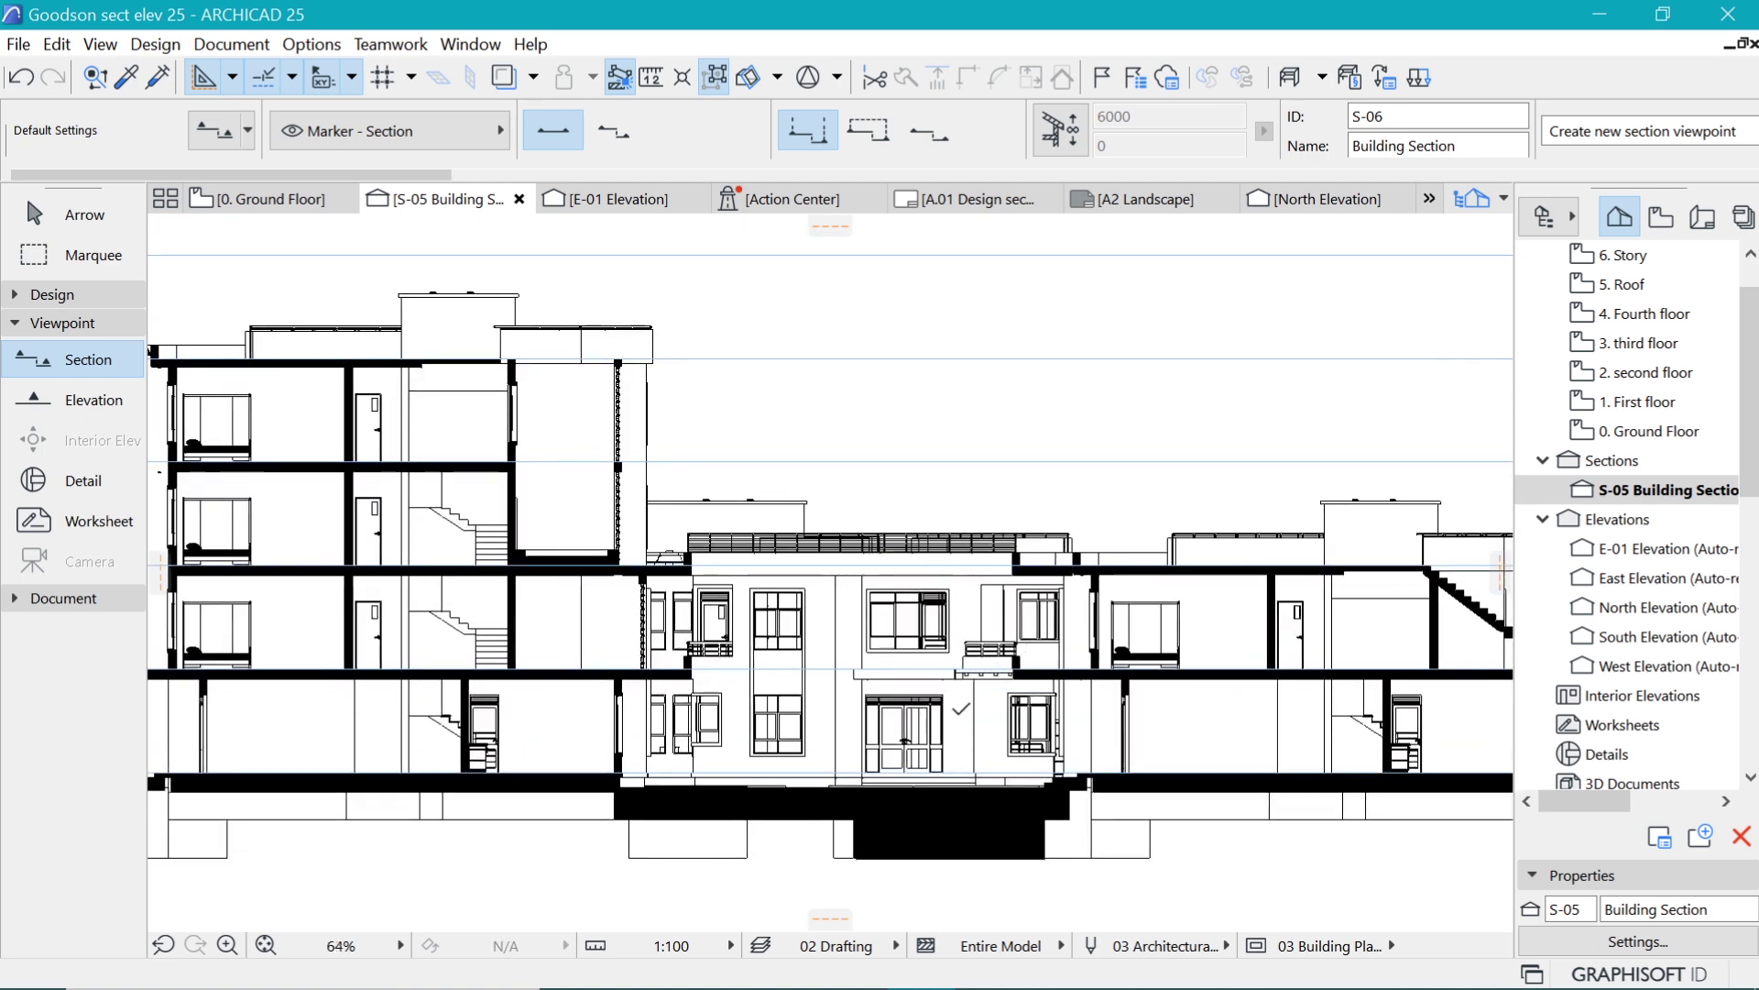
pyautogui.scroll(7, 946, 719)
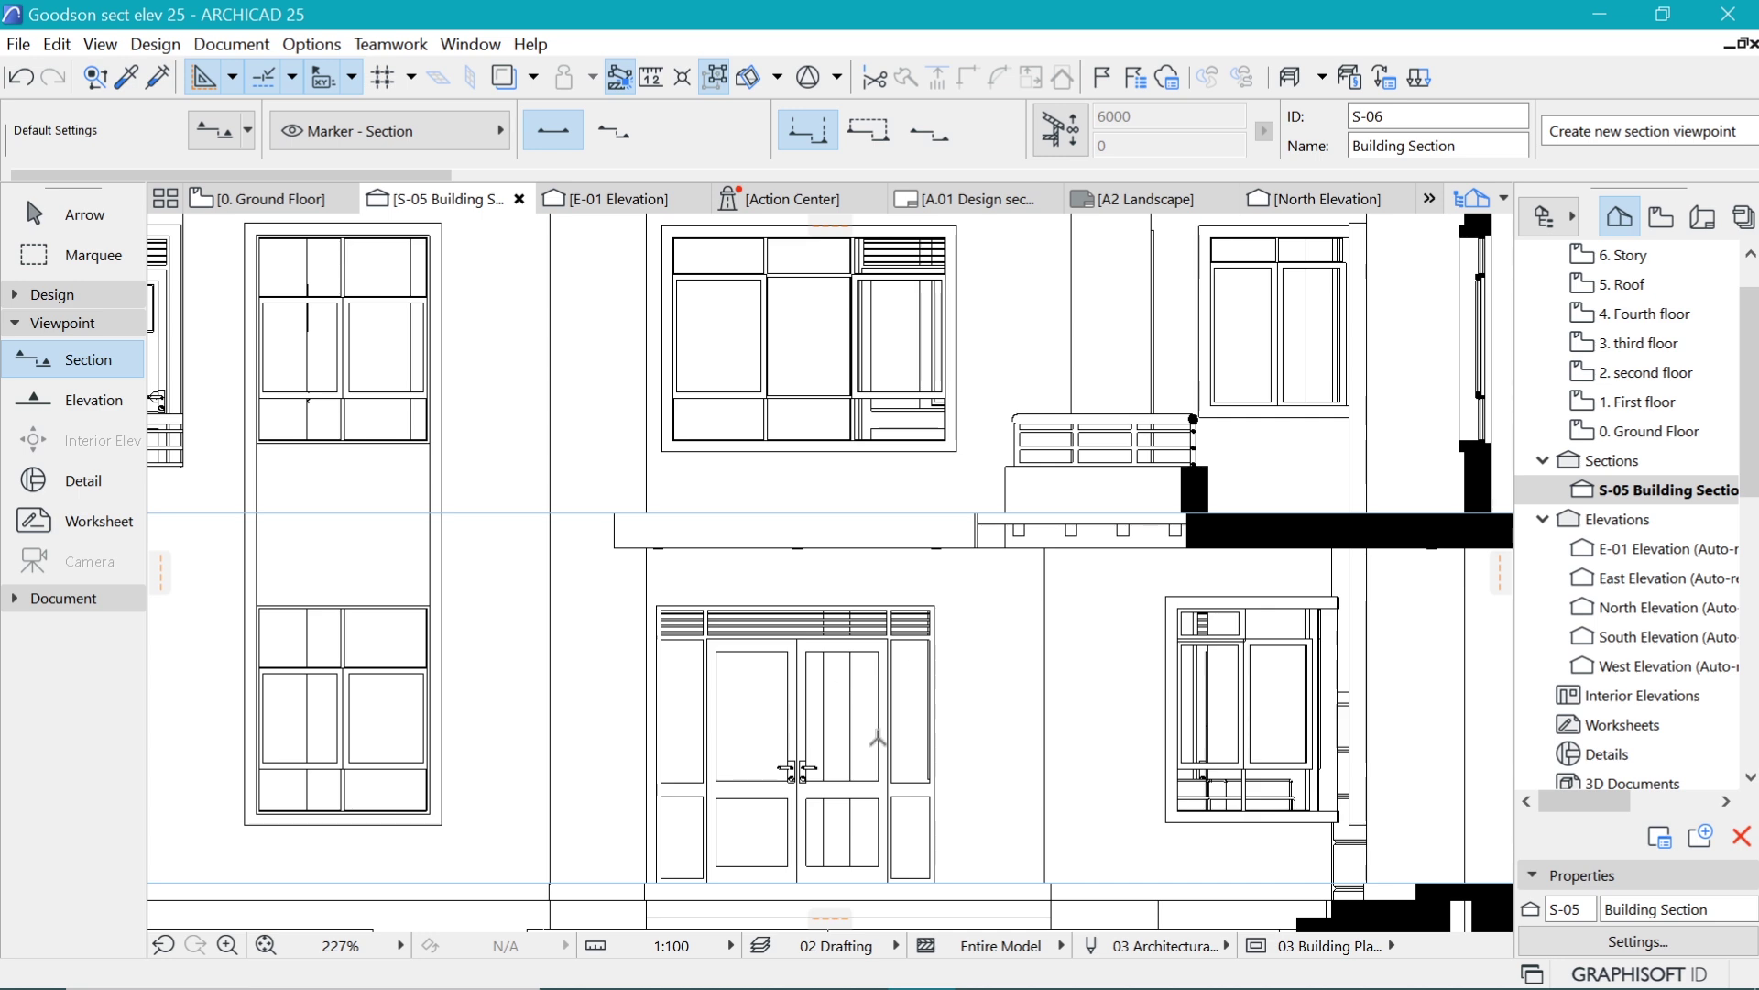
pyautogui.scroll(-4, 845, 687)
pyautogui.scroll(3, 531, 554)
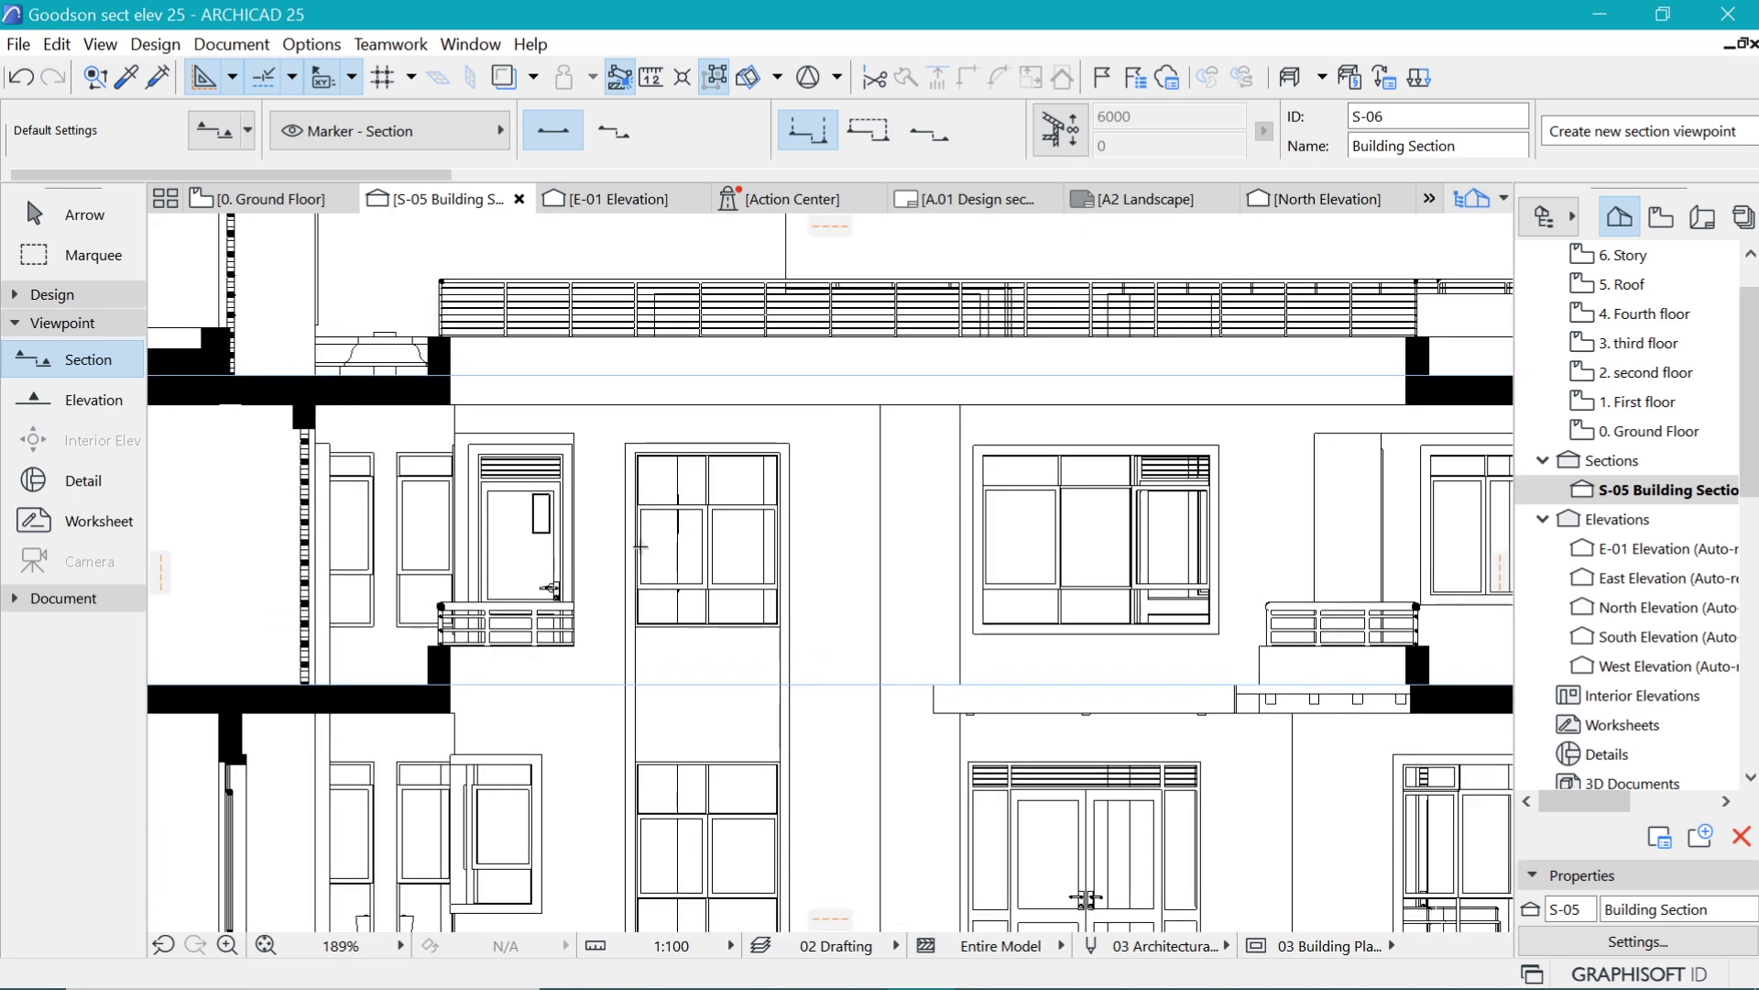
pyautogui.scroll(-4, 647, 559)
pyautogui.scroll(4, 977, 681)
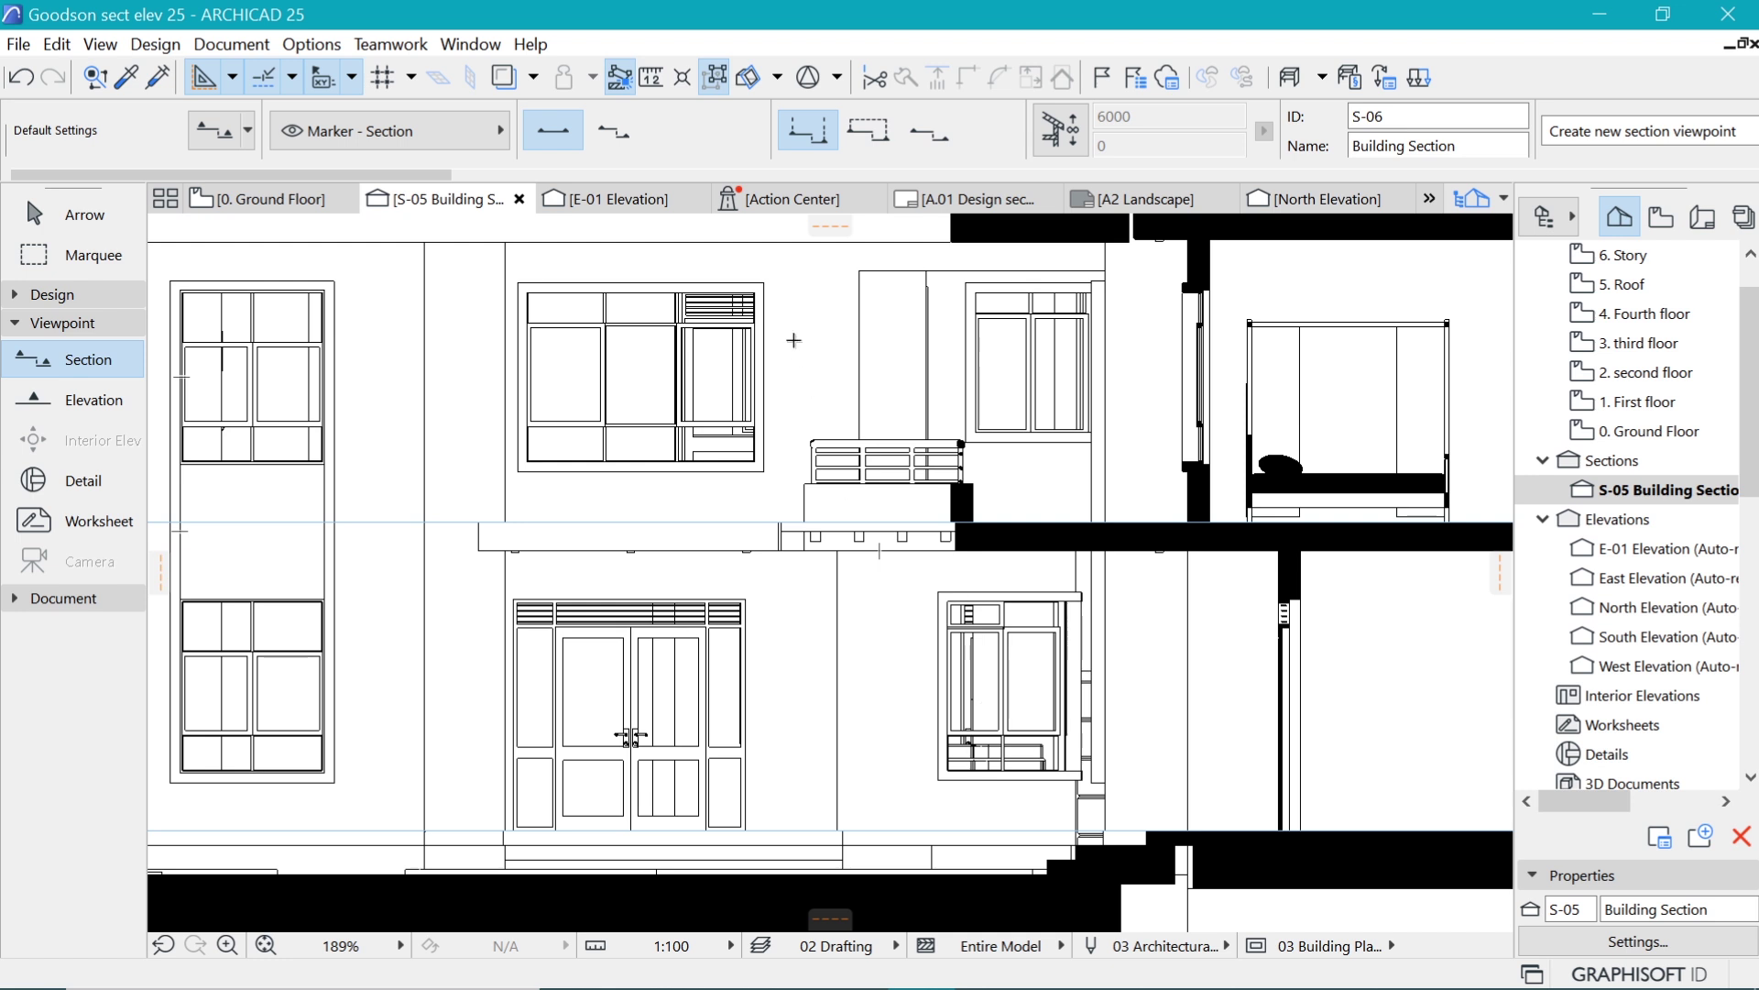
# Uncheck Transparency for uncut elements in the S-05 Section Settings.
pyautogui.rightClick(466, 198)
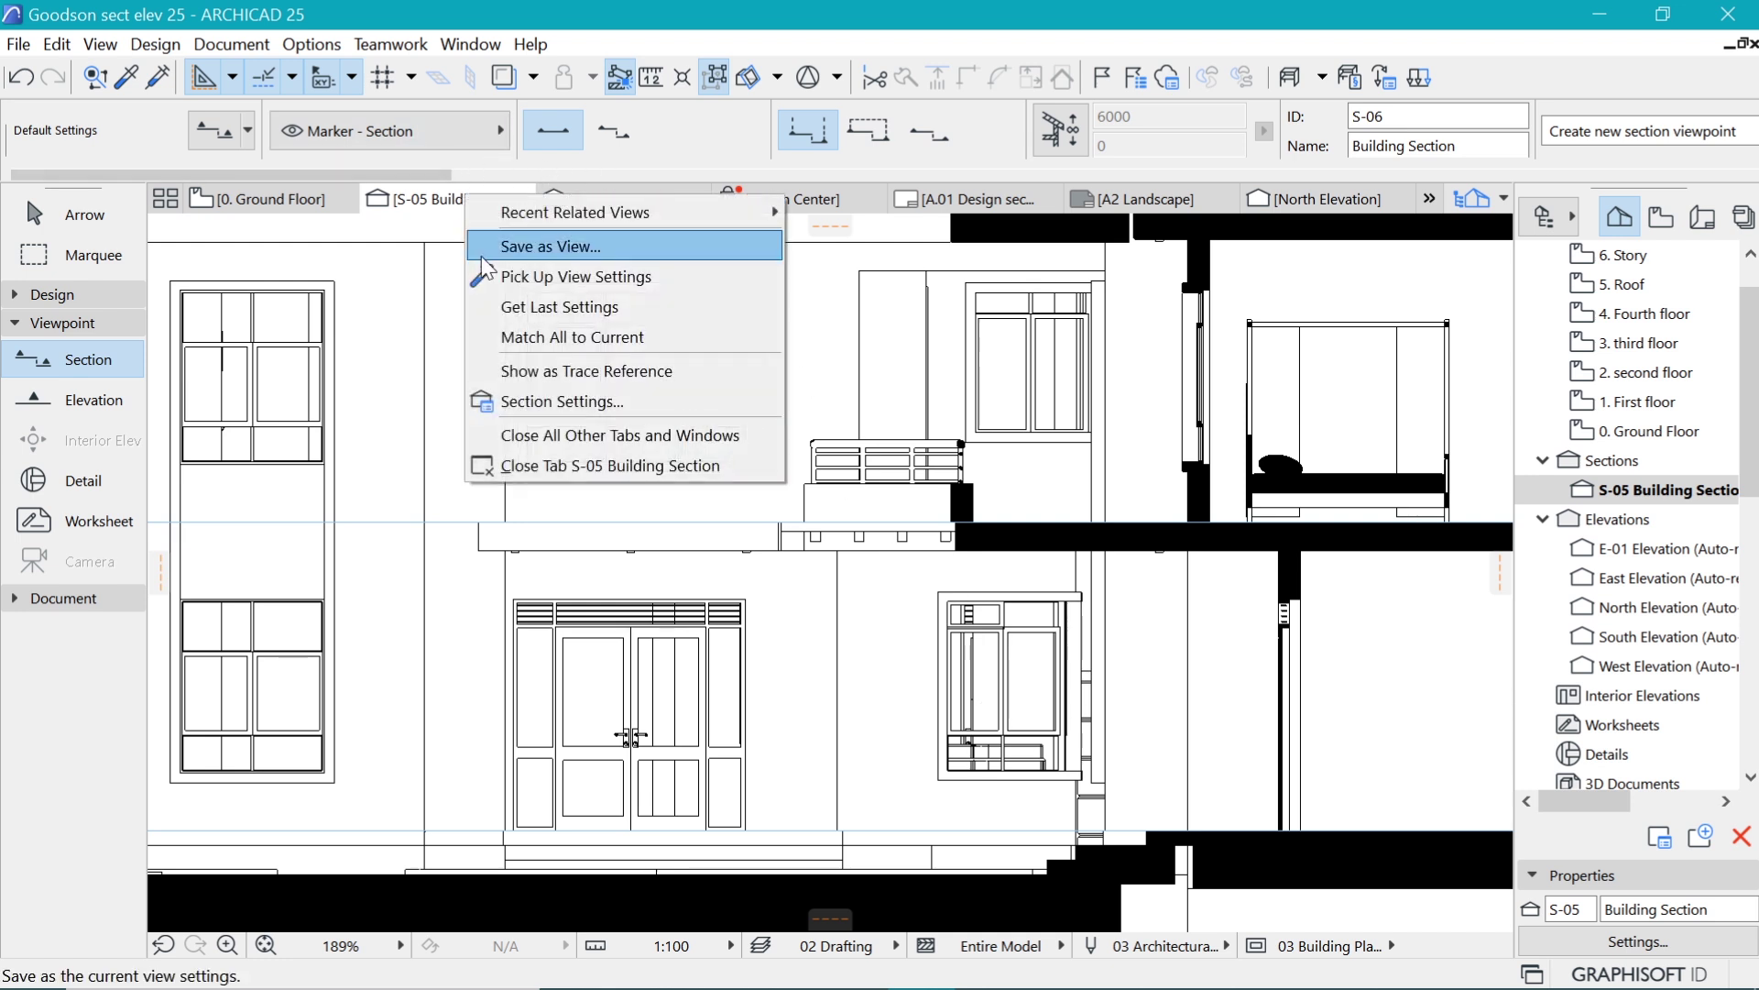
pyautogui.click(605, 404)
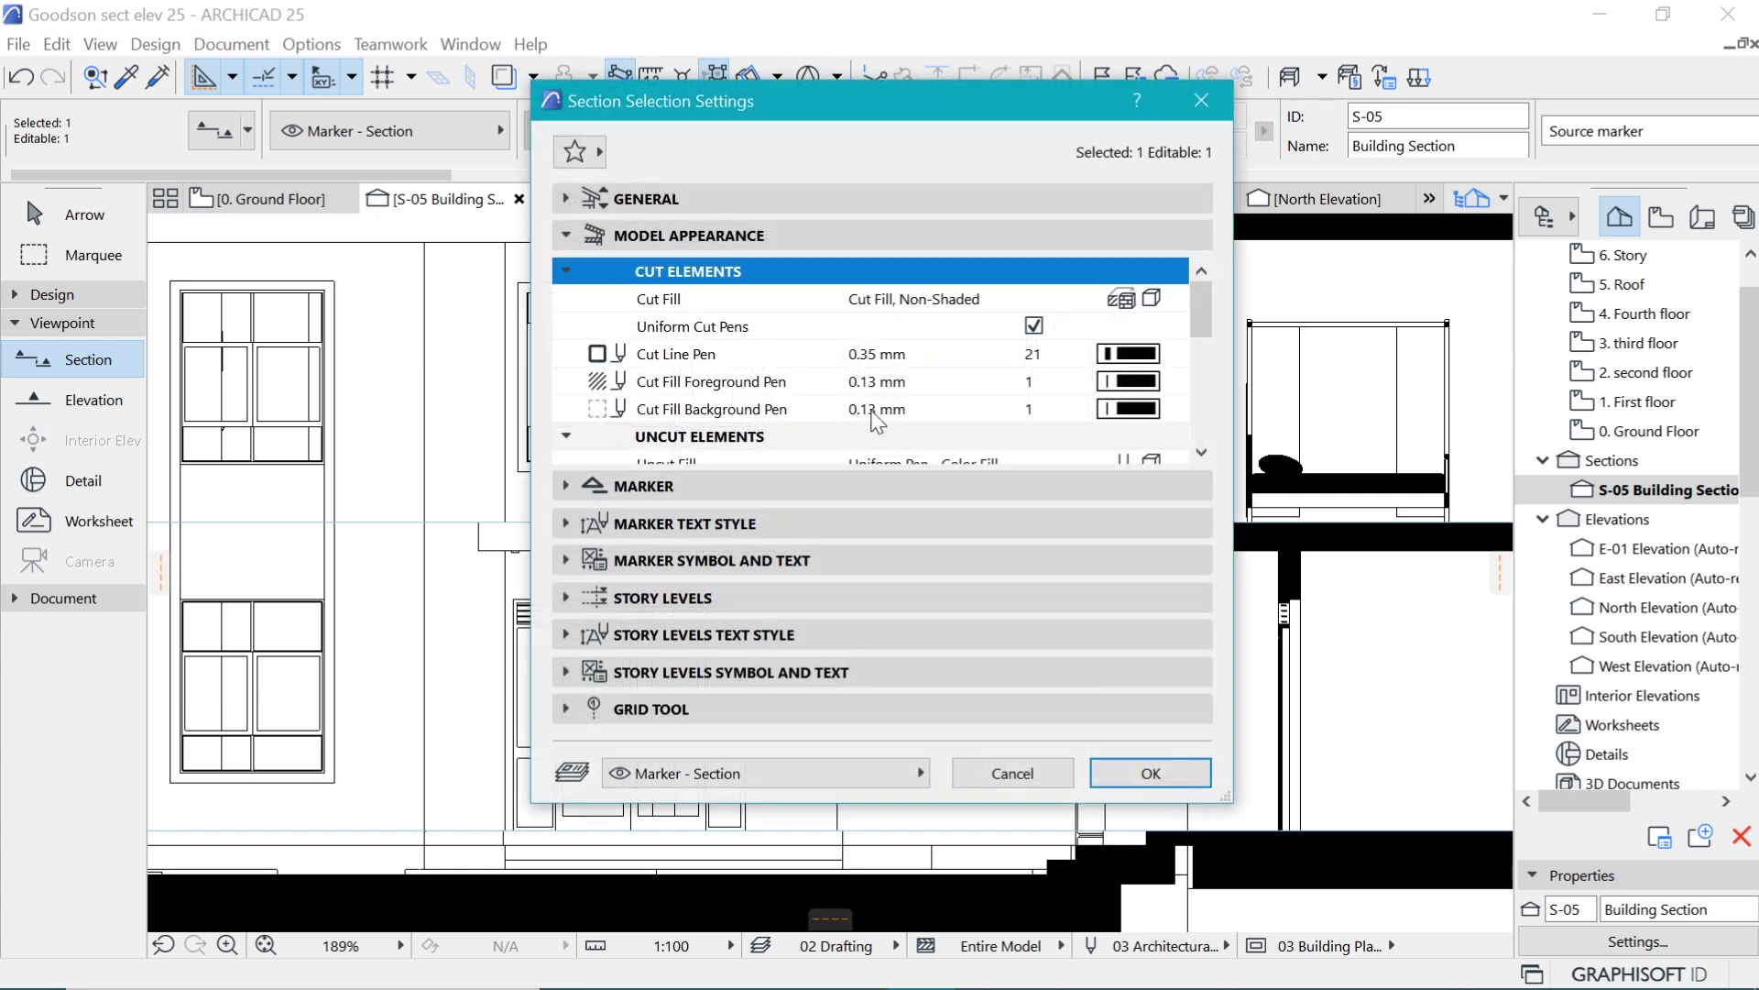
pyautogui.scroll(-3, 878, 421)
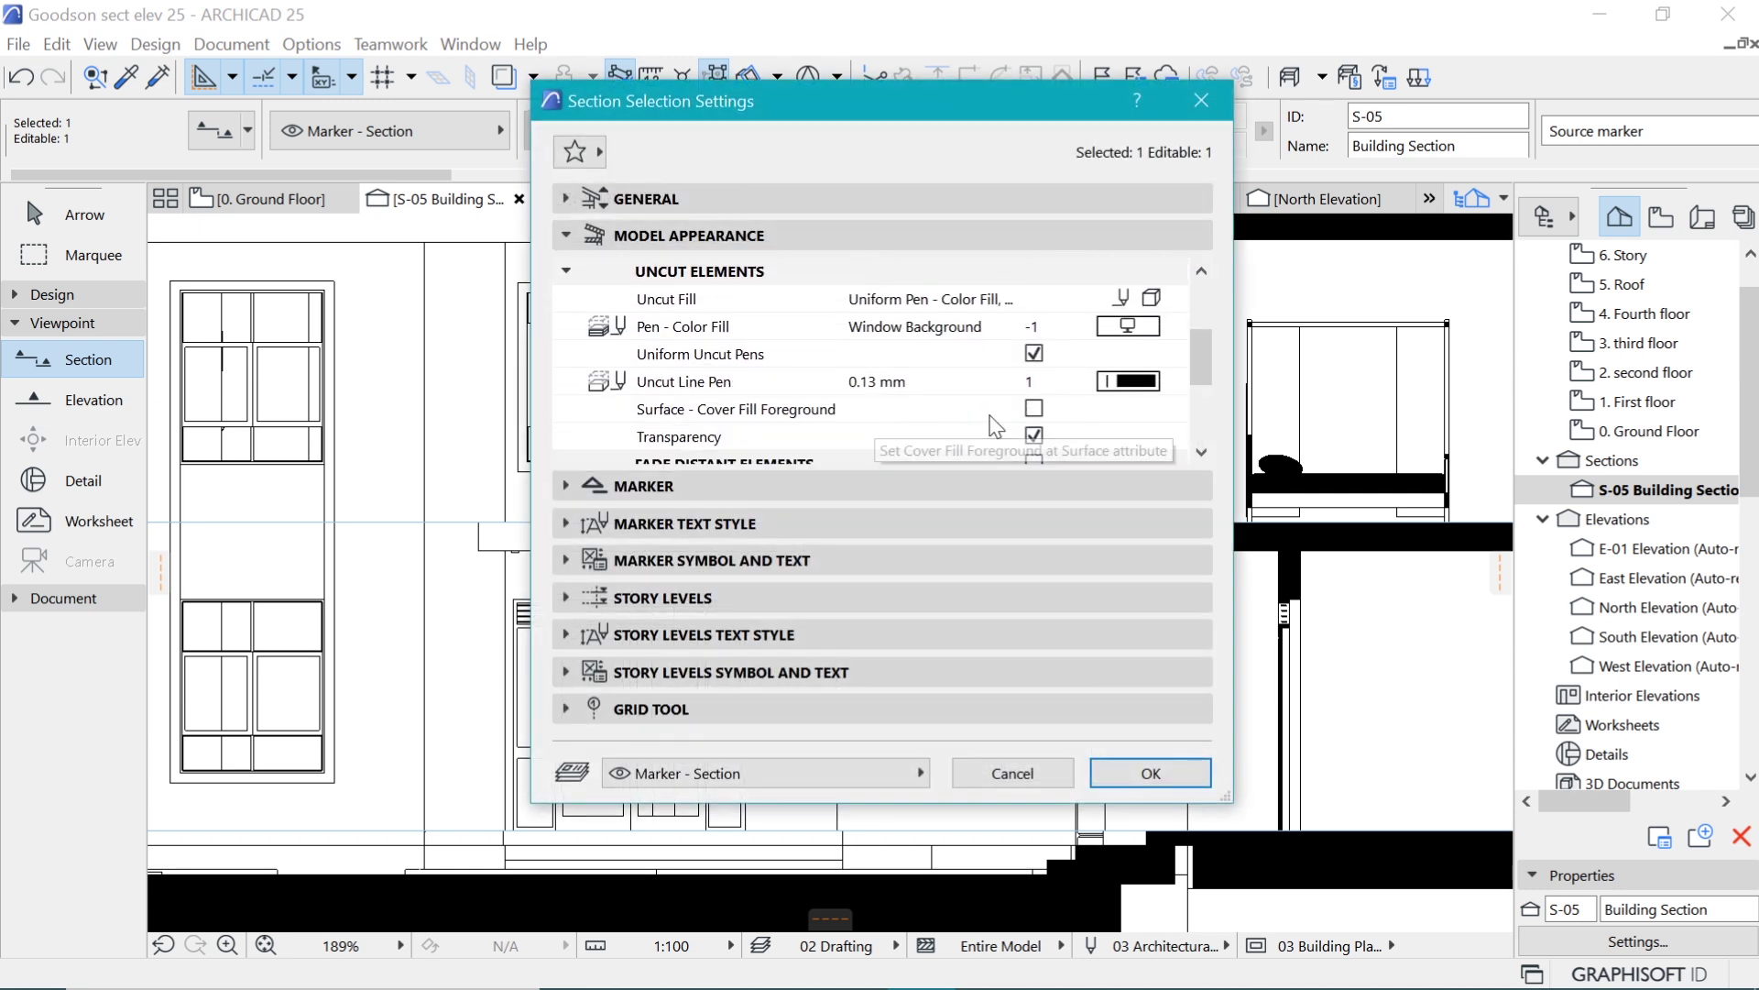
pyautogui.click(1035, 436)
pyautogui.click(1147, 775)
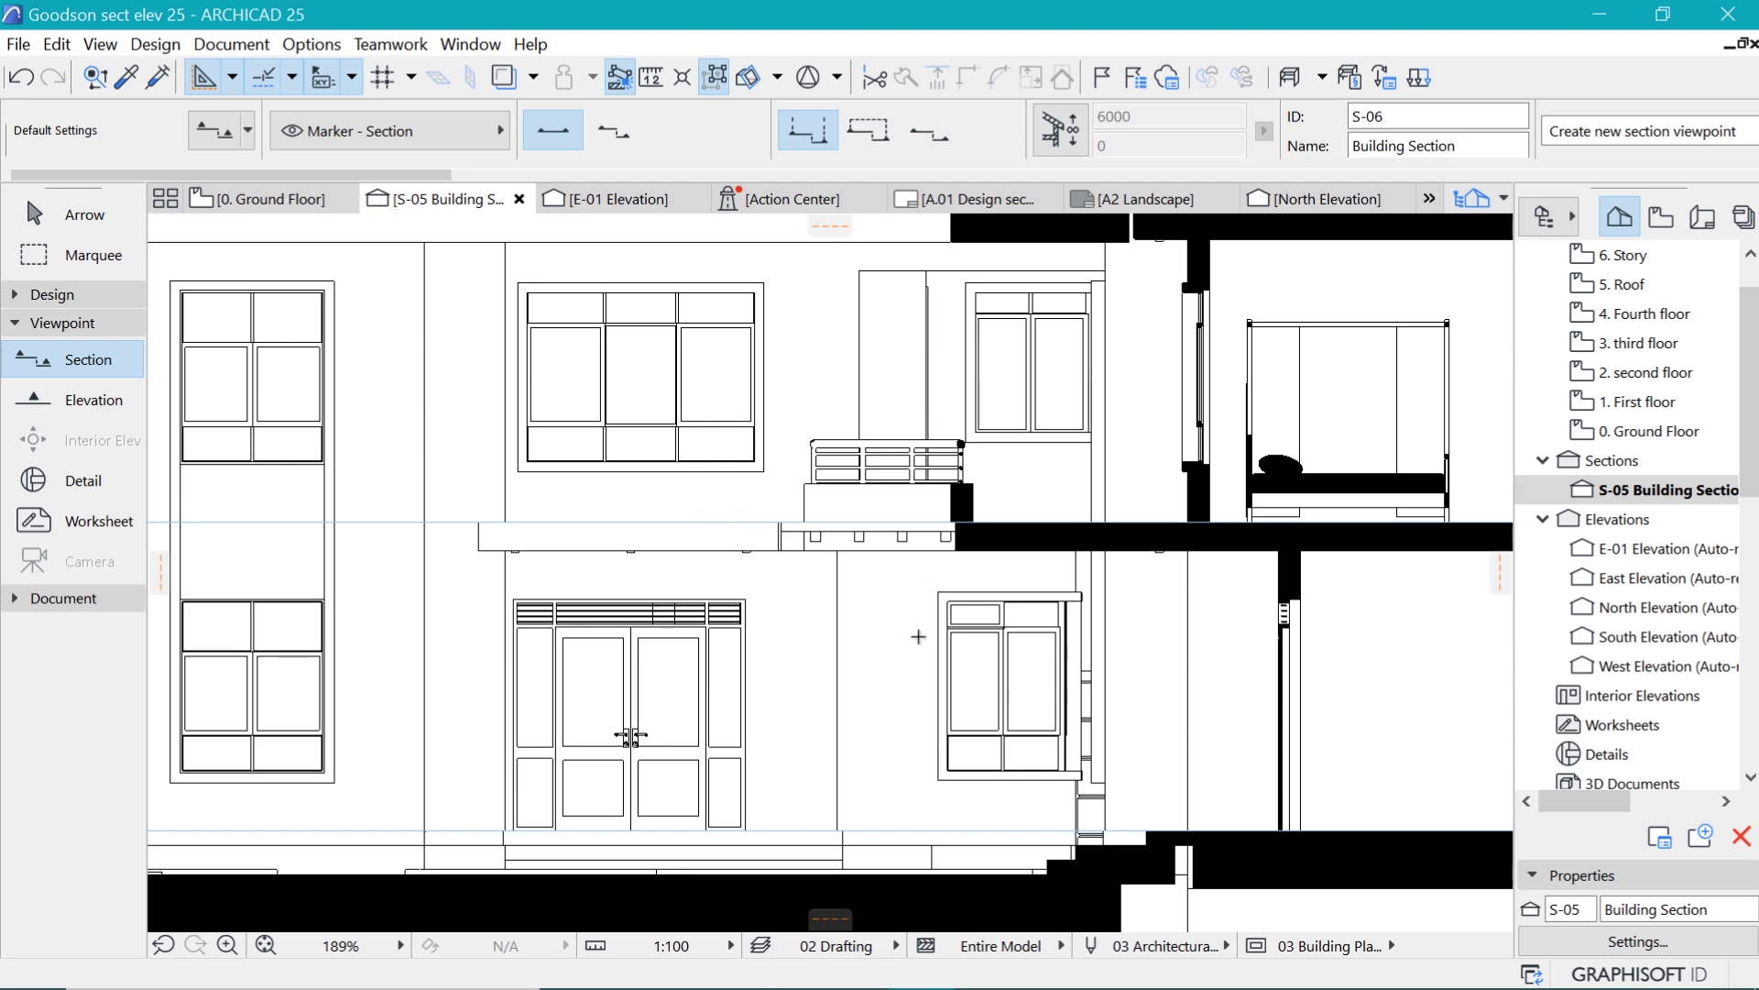
# Zoom out and pan so both apartment blocks of the section fit in view.
pyautogui.scroll(-5, 919, 636)
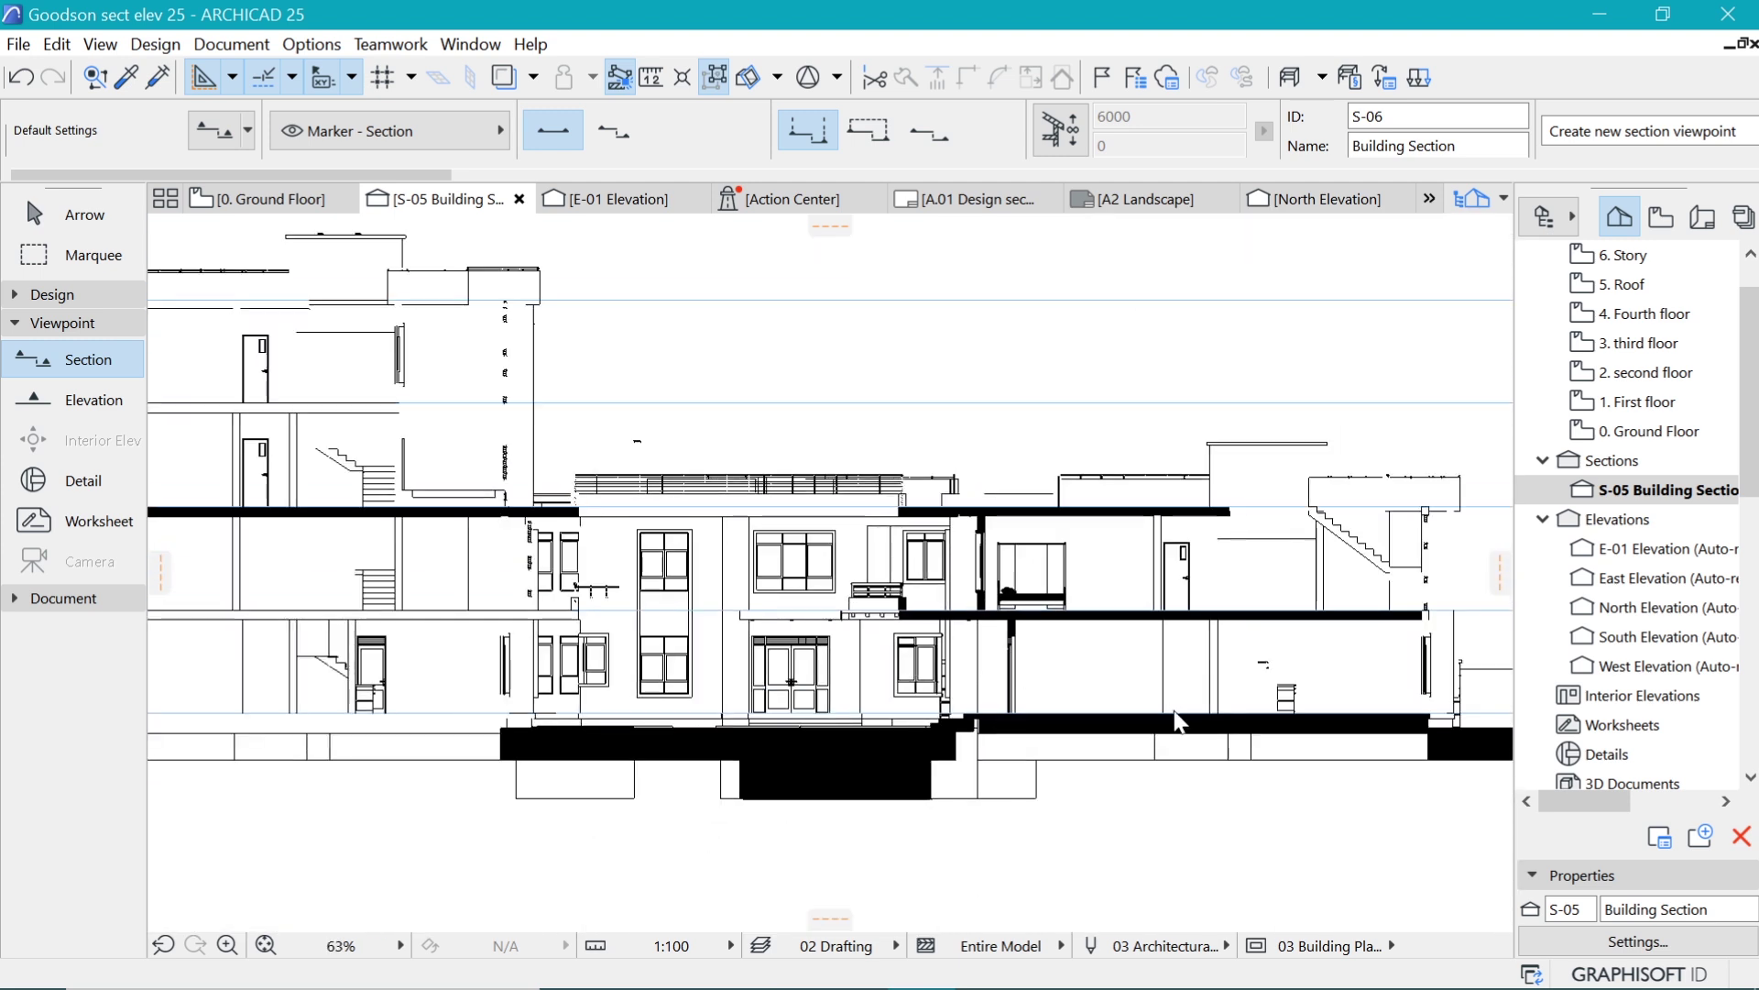
pyautogui.scroll(-1, 1178, 721)
pyautogui.moveTo(1064, 509); pyautogui.dragTo(1175, 555, button='middle')
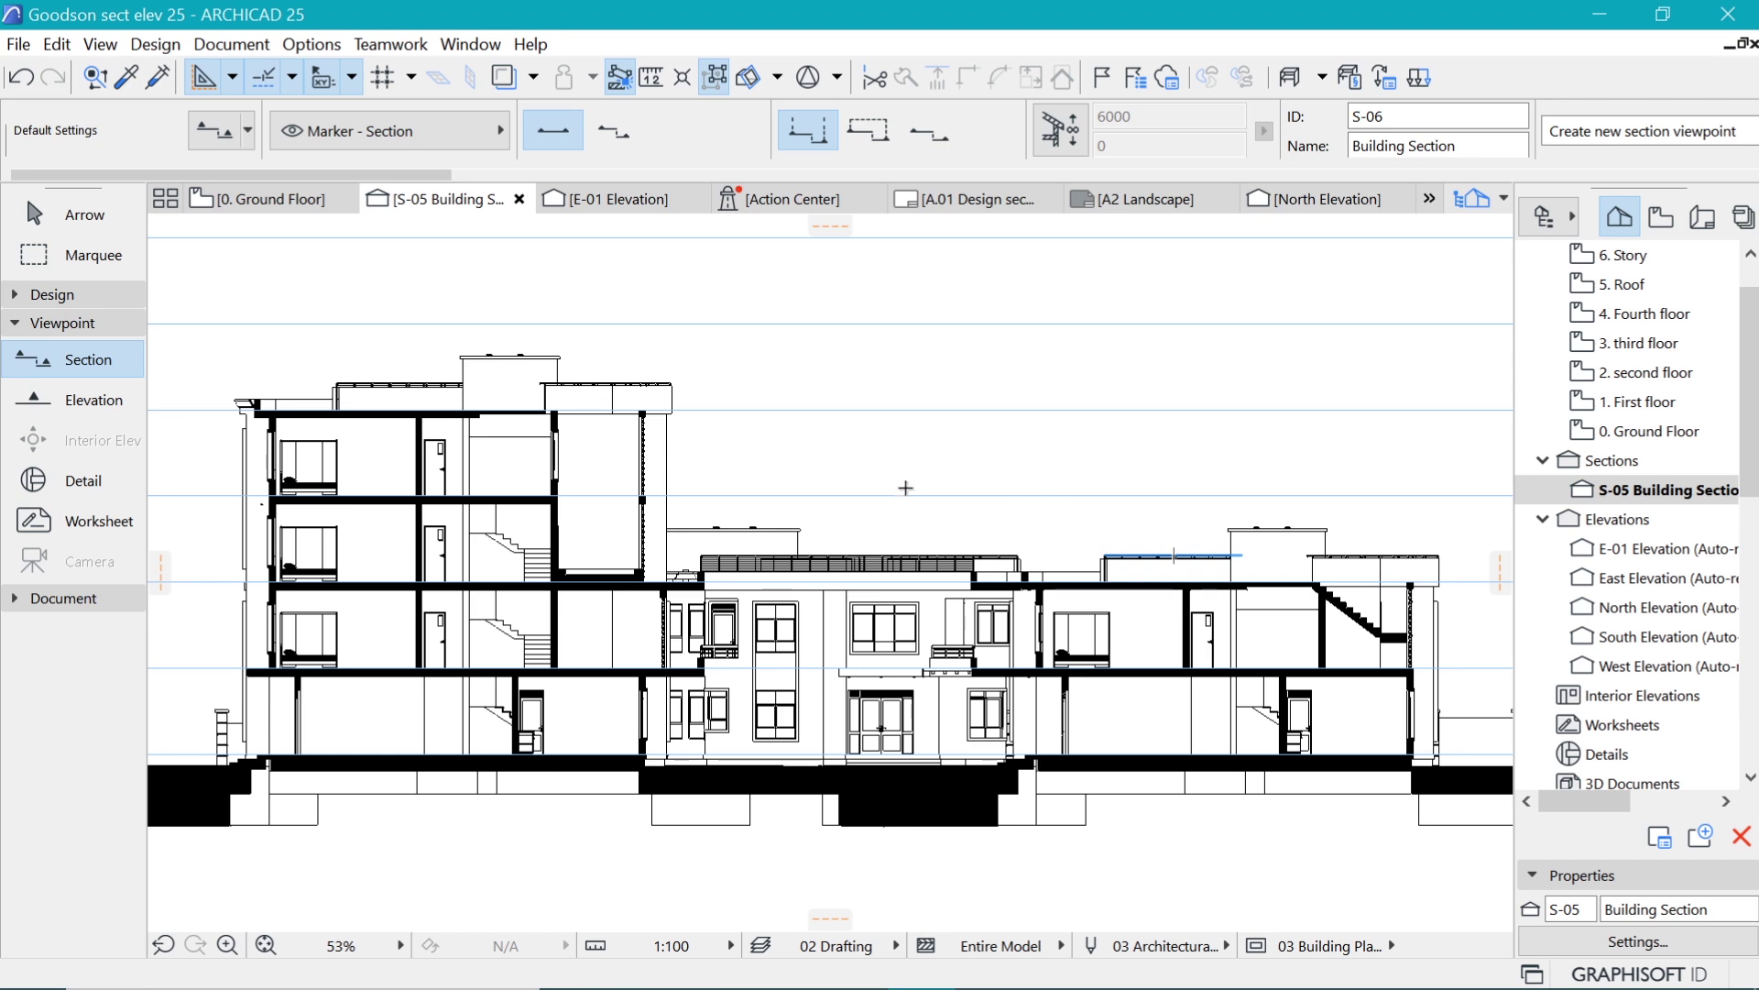
# Set the S-05 section's Uncut Fill to Surface - Texture Fill, Non-Shaded.
pyautogui.rightClick(470, 201)
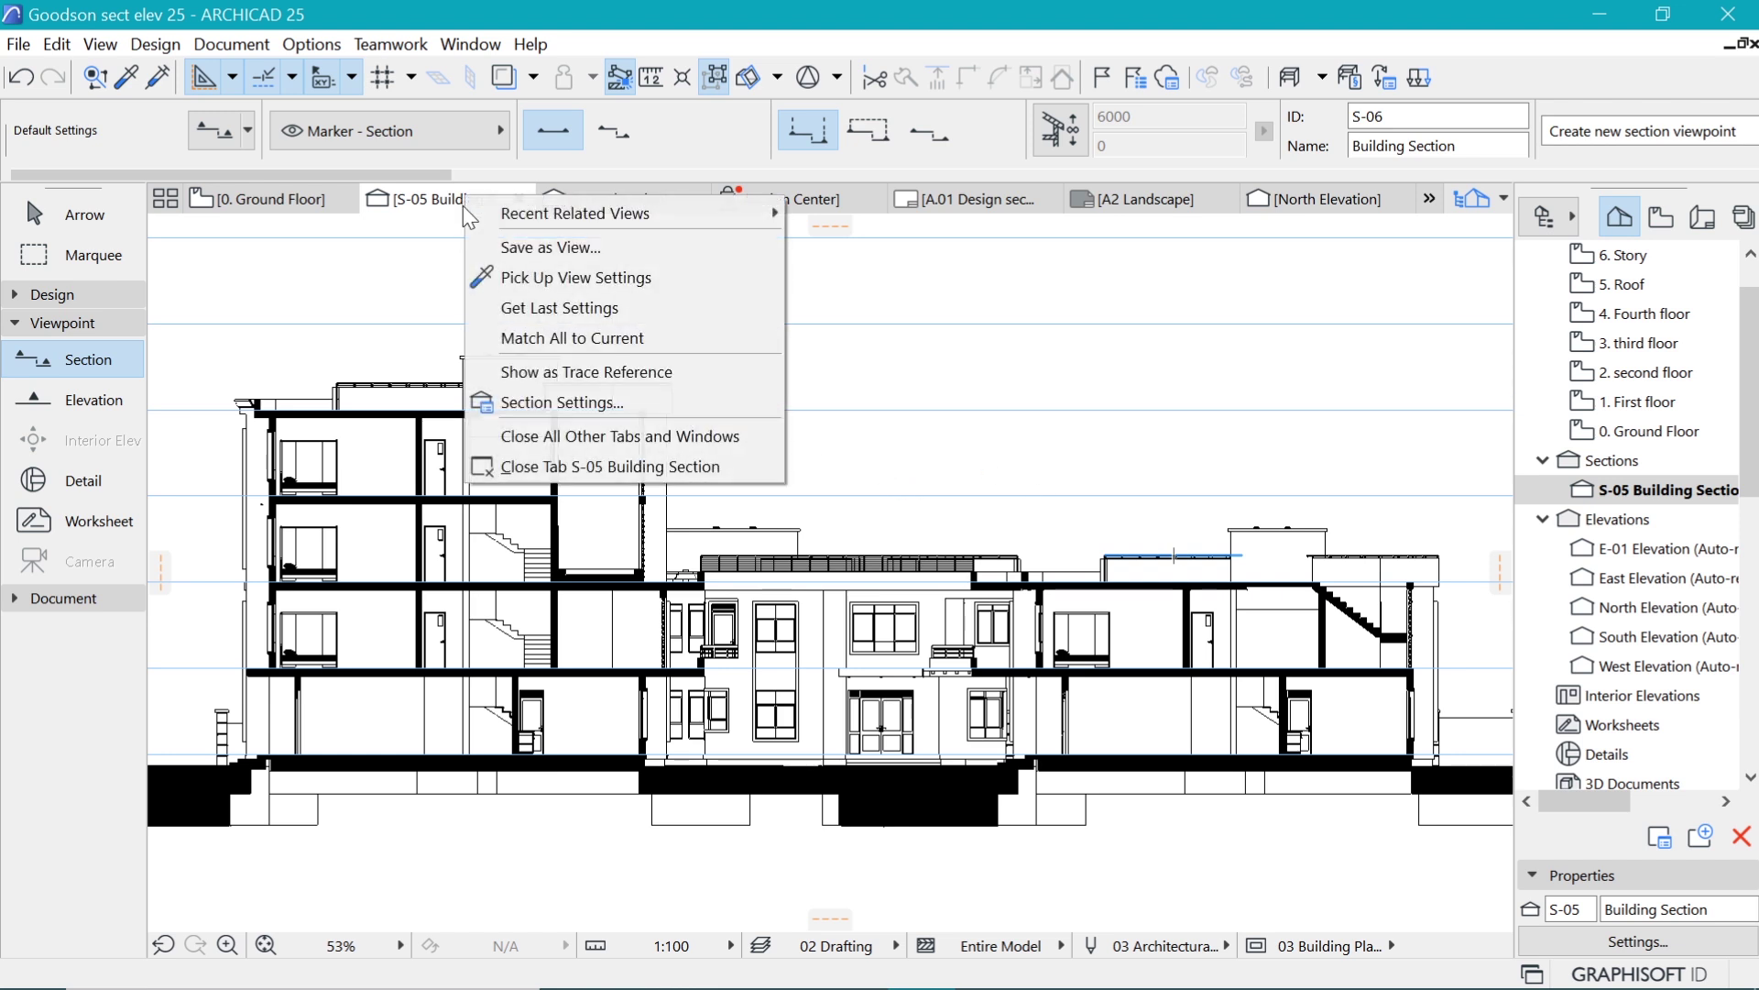
pyautogui.click(560, 407)
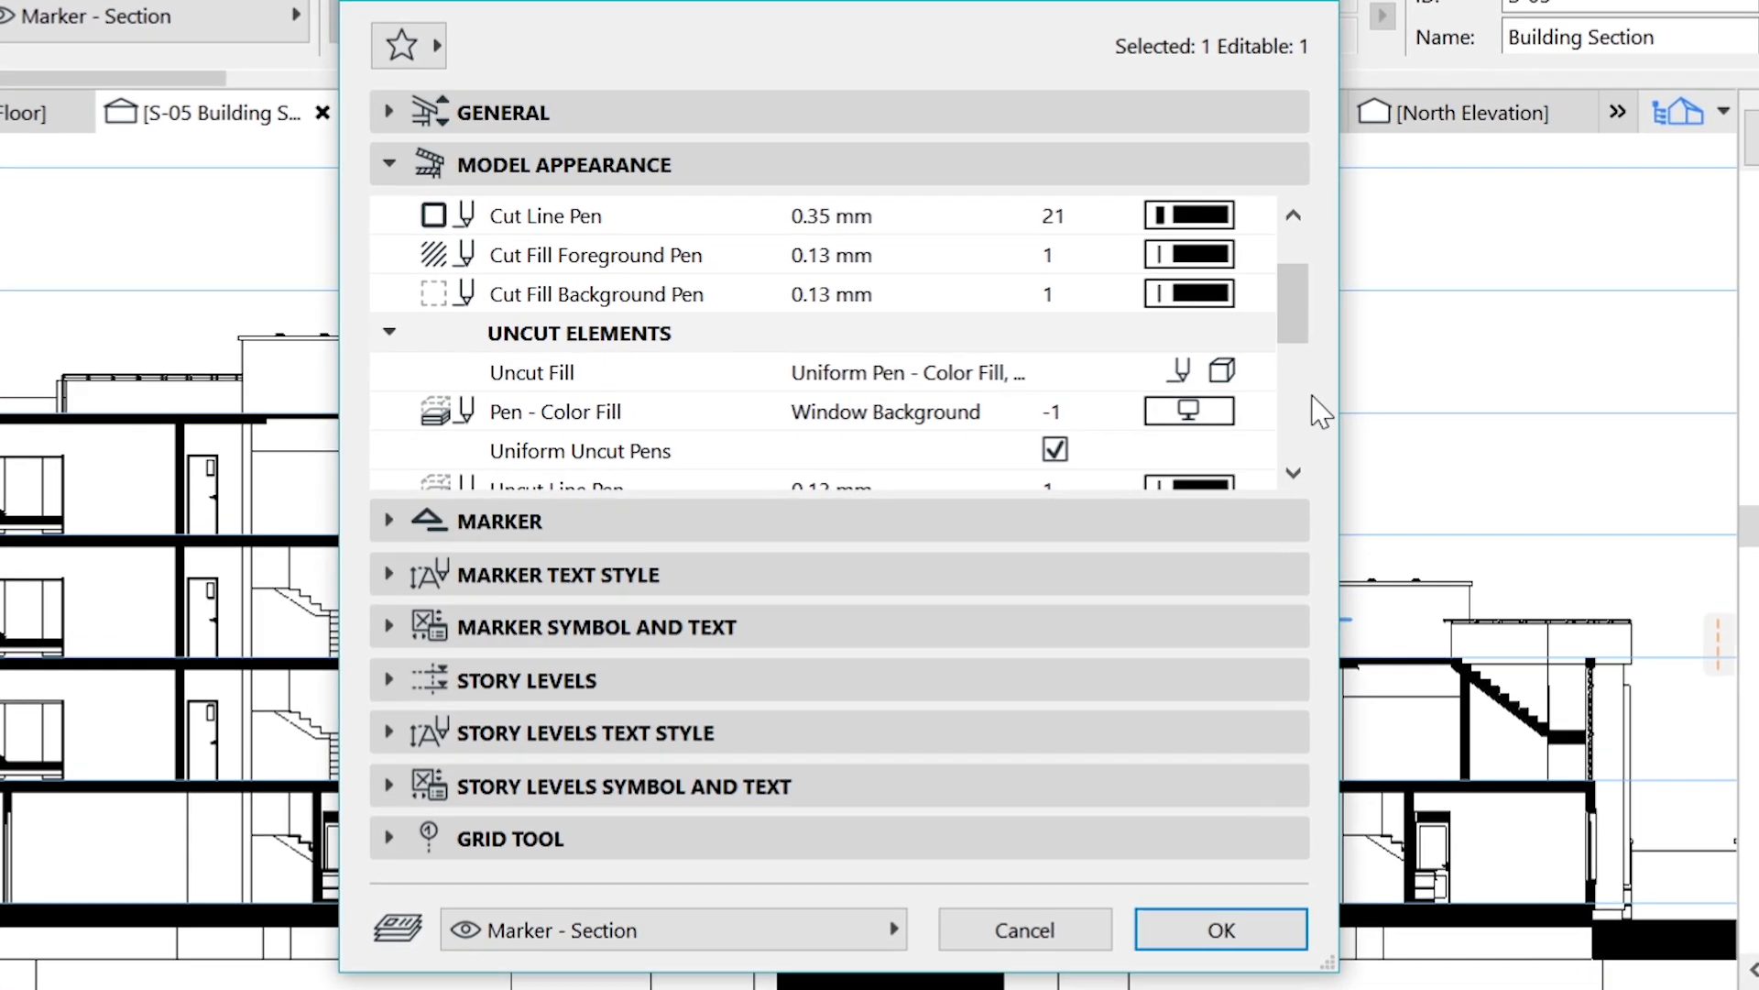
pyautogui.click(1185, 367)
pyautogui.click(1269, 378)
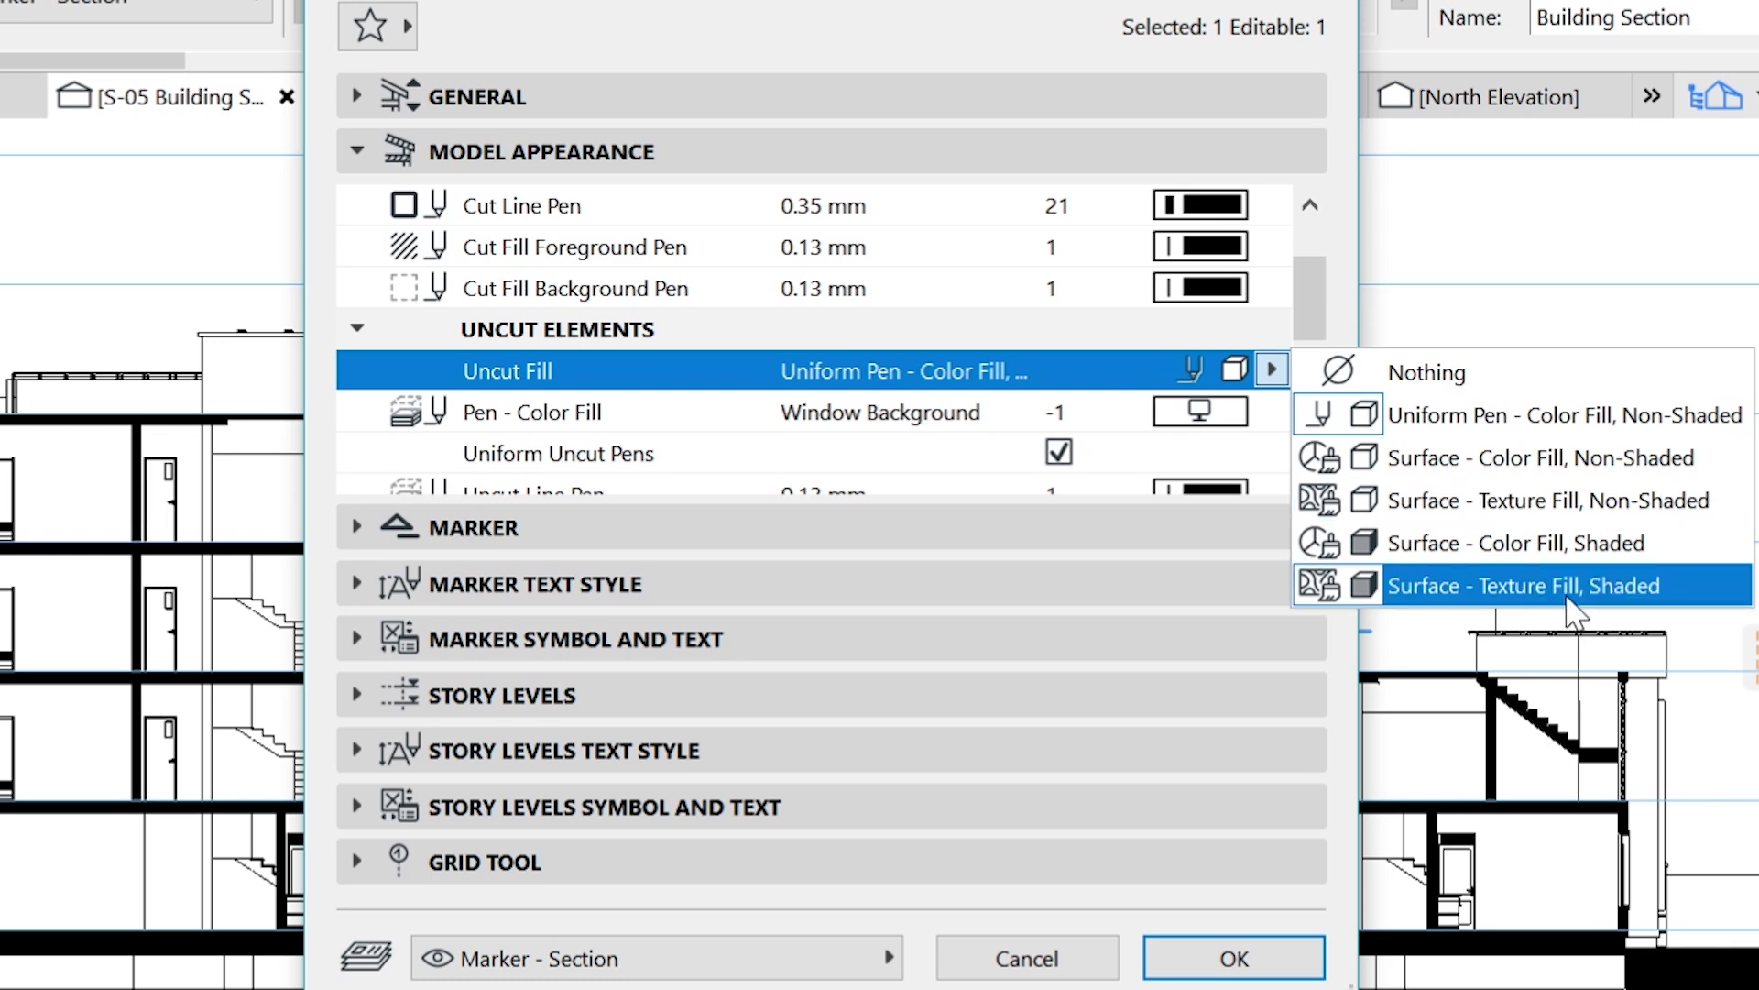
pyautogui.click(1546, 515)
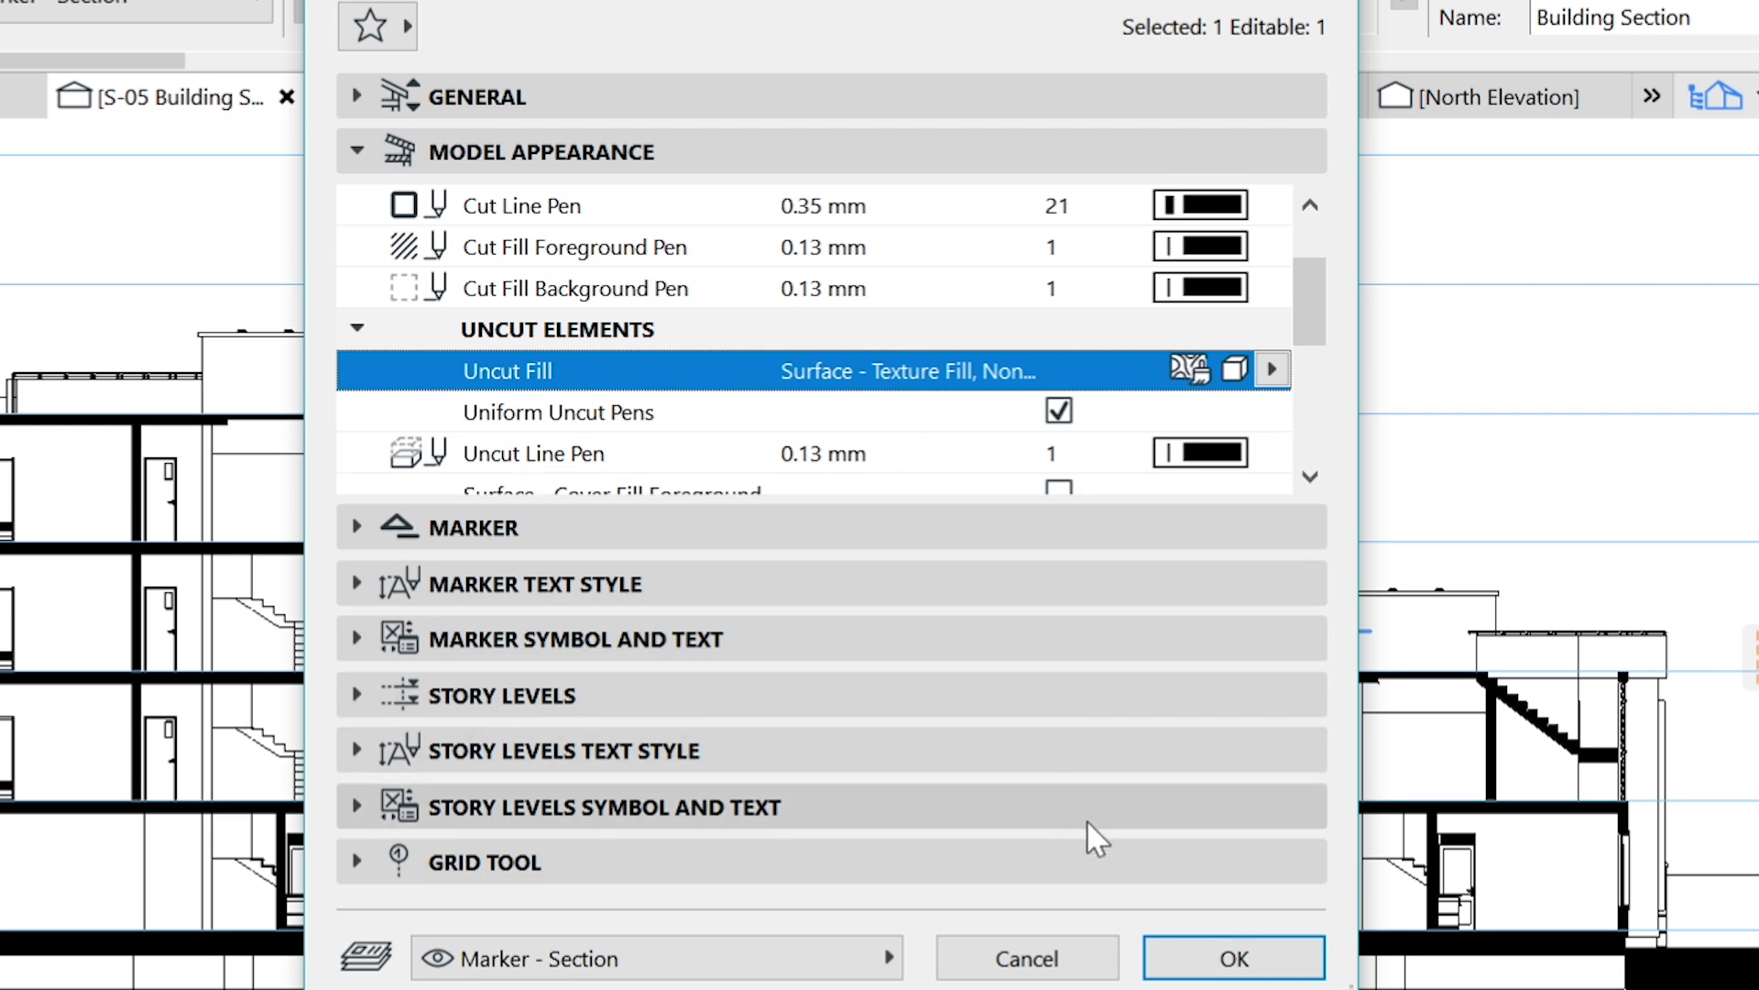
pyautogui.click(1234, 958)
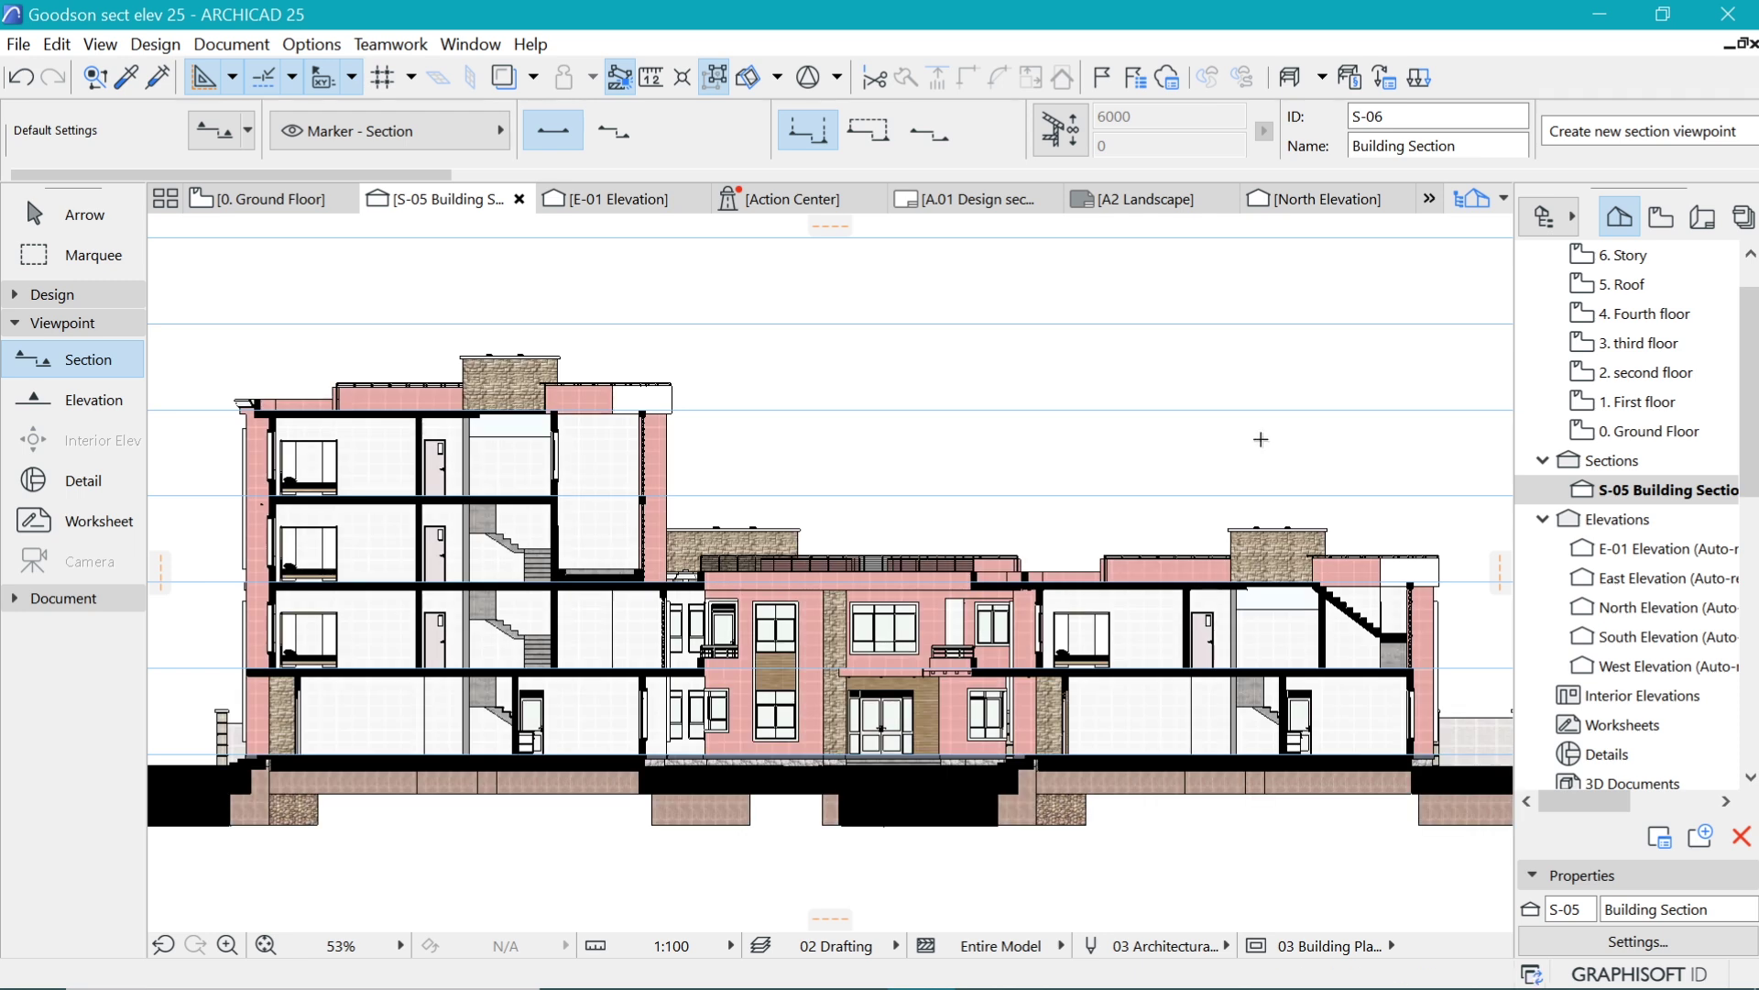
pyautogui.scroll(-1, 1261, 439)
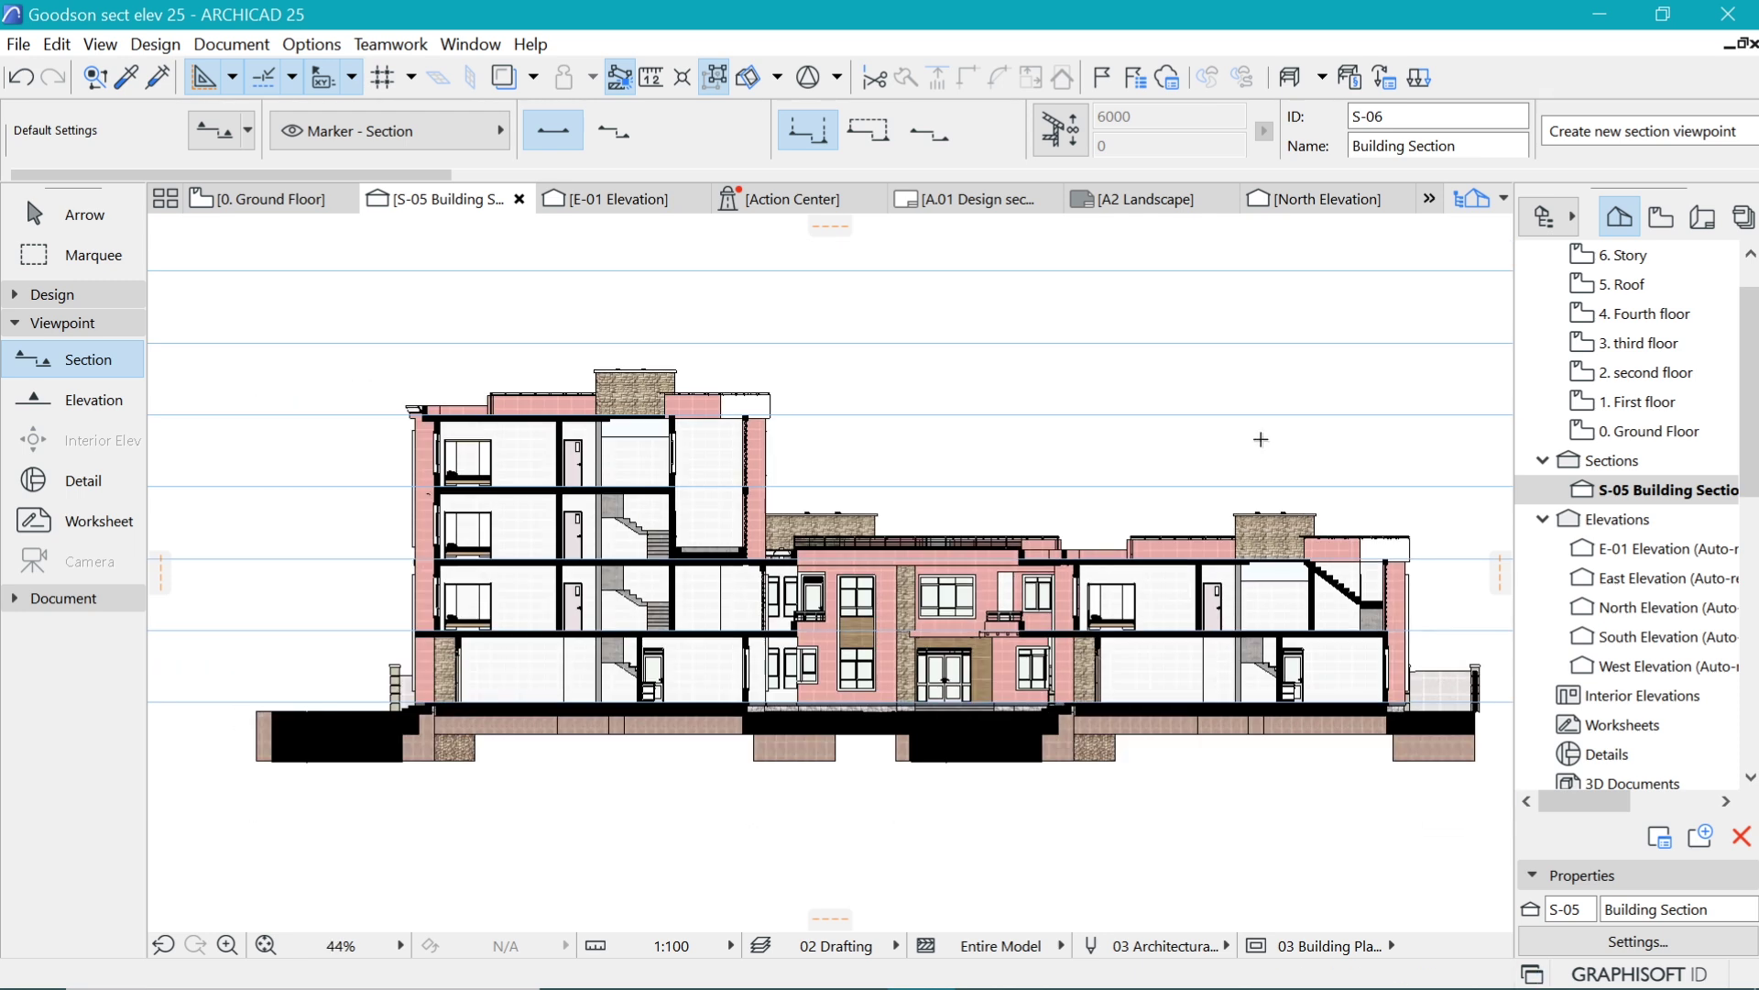
pyautogui.scroll(1, 991, 534)
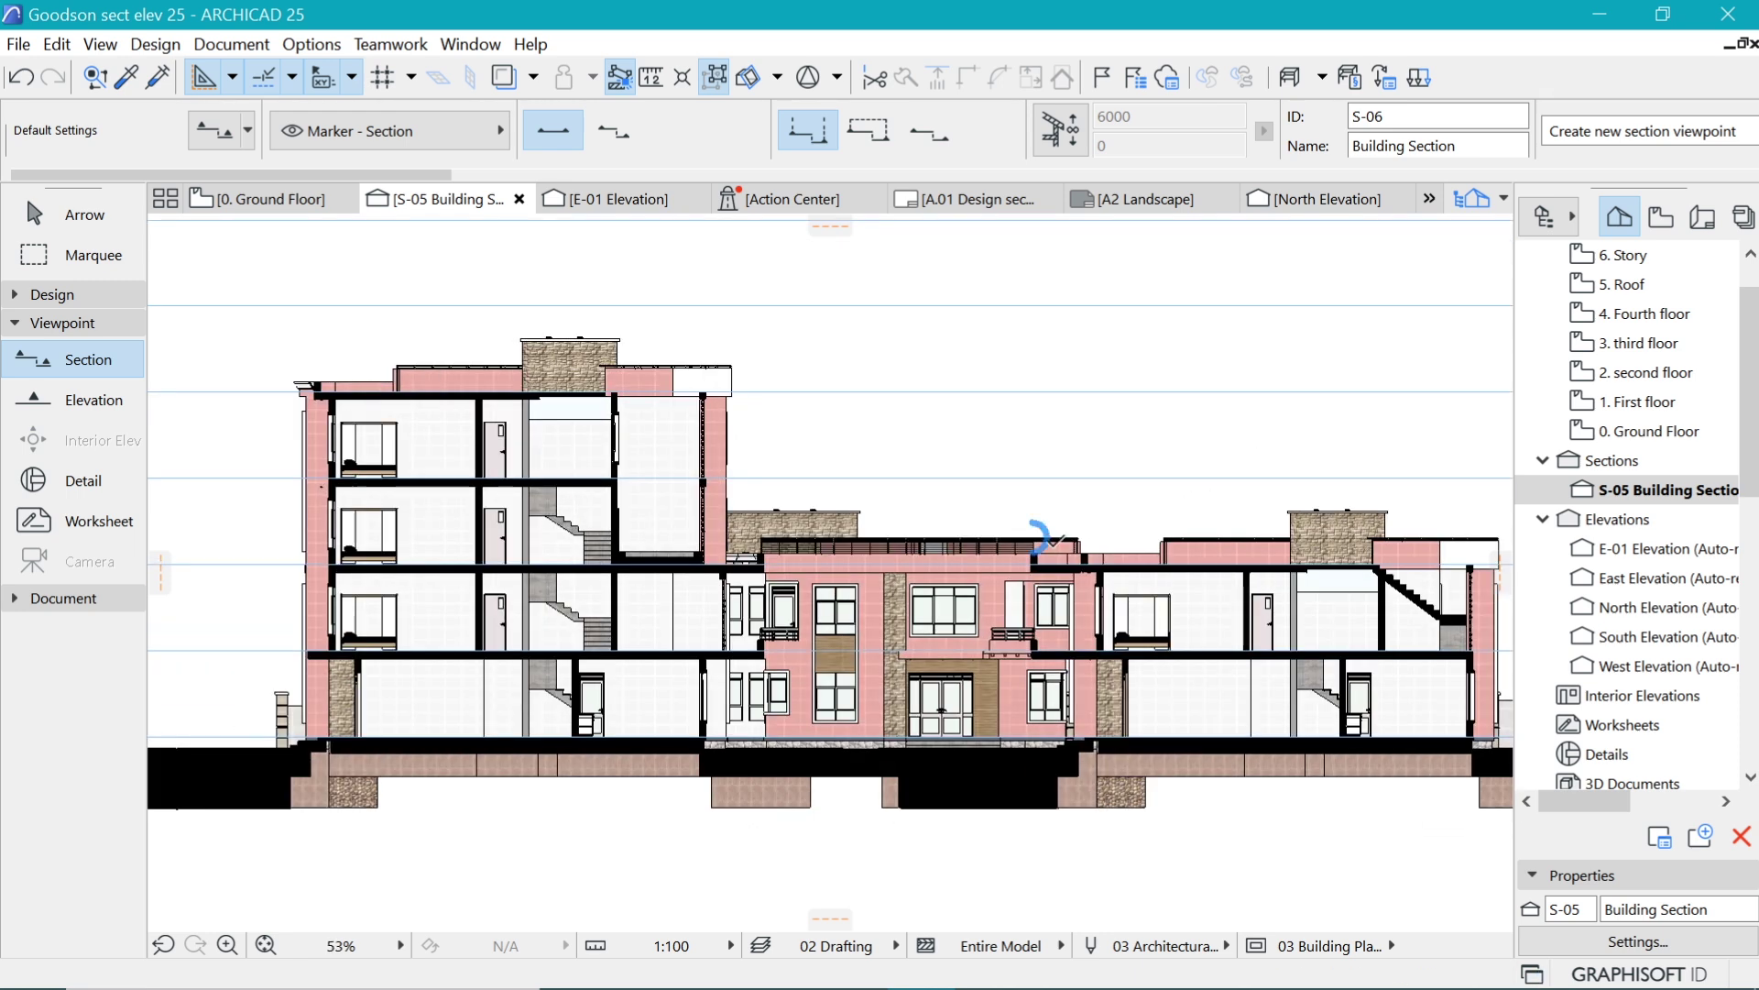
pyautogui.scroll(-1, 871, 524)
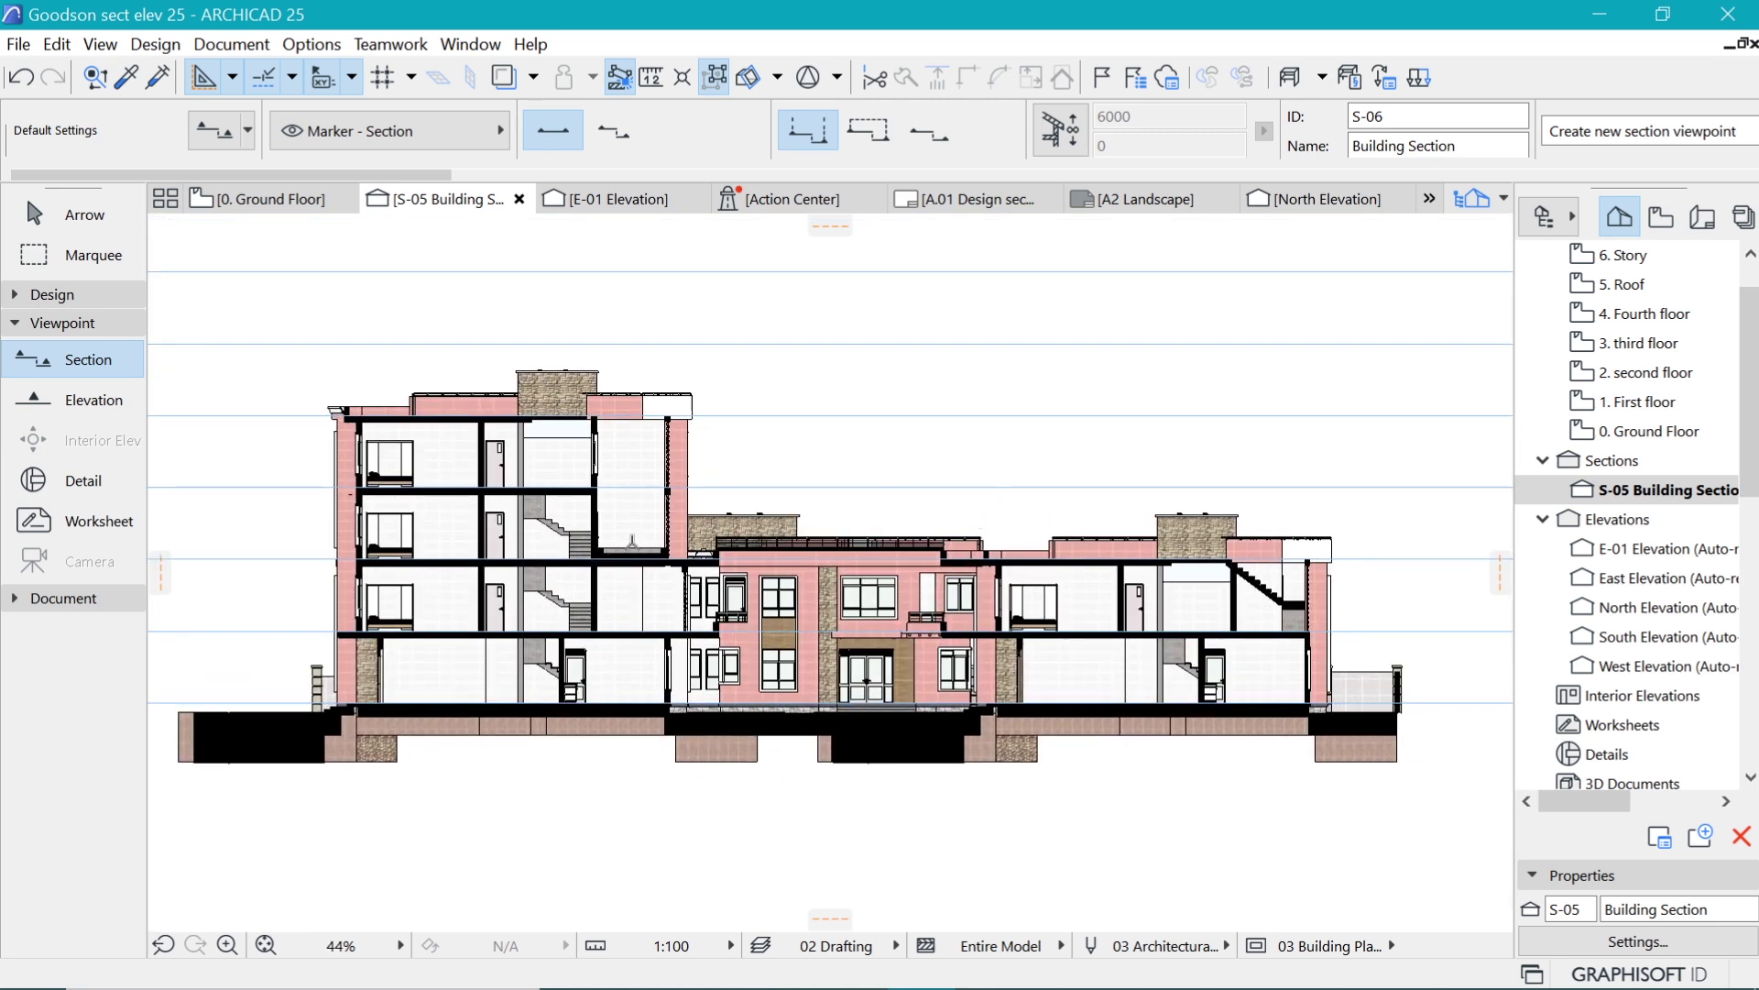
pyautogui.scroll(1, 714, 567)
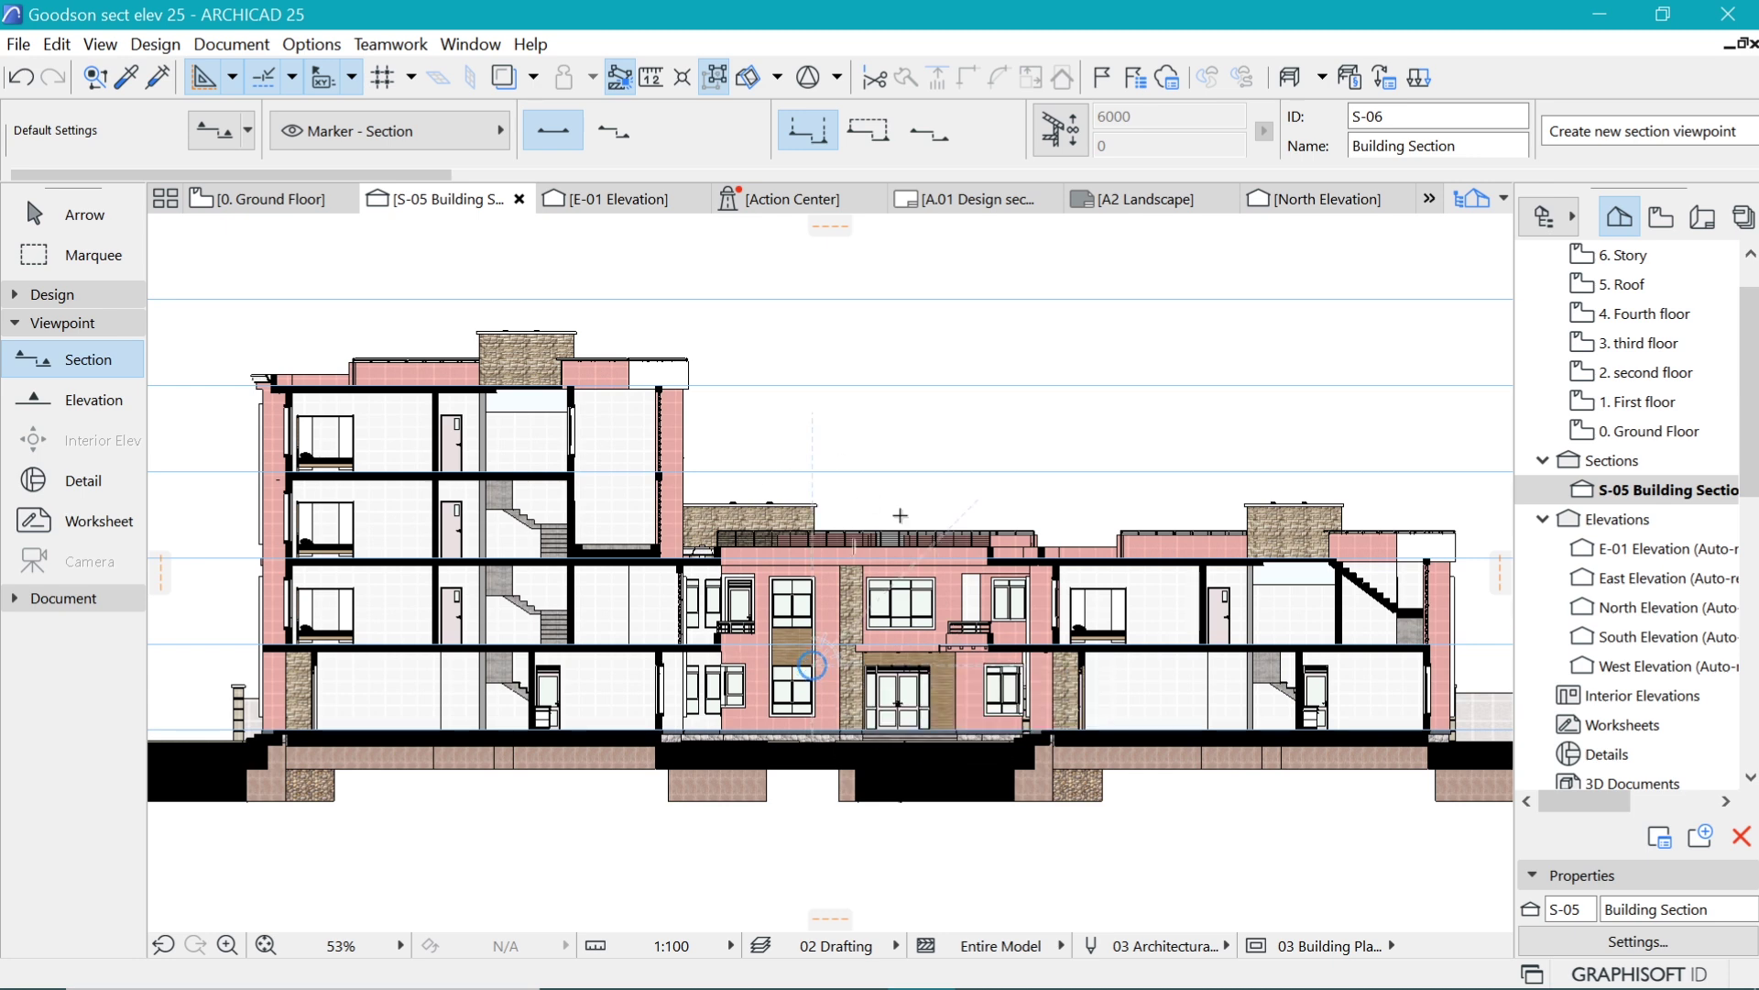
# Select the section's source marker, open its settings, and tick Fade Distant Elements.
pyautogui.rightClick(468, 212)
pyautogui.click(563, 406)
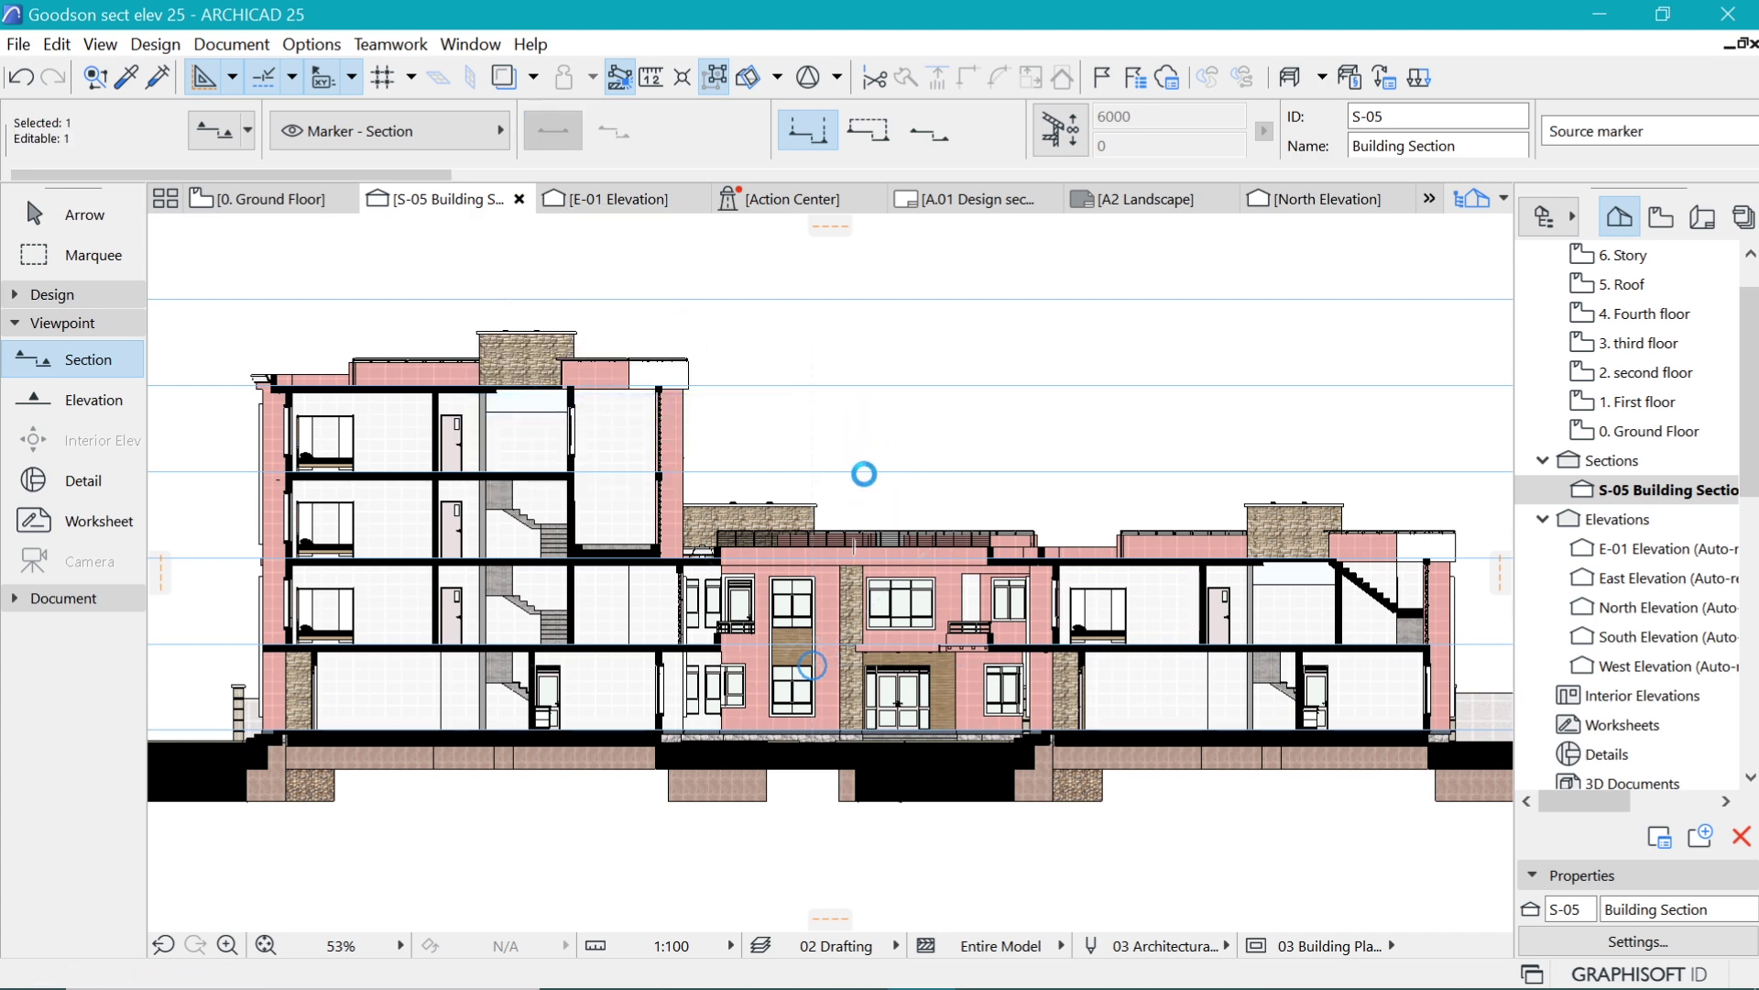
pyautogui.hotkey('ctrl', 't')
pyautogui.scroll(-5, 837, 448)
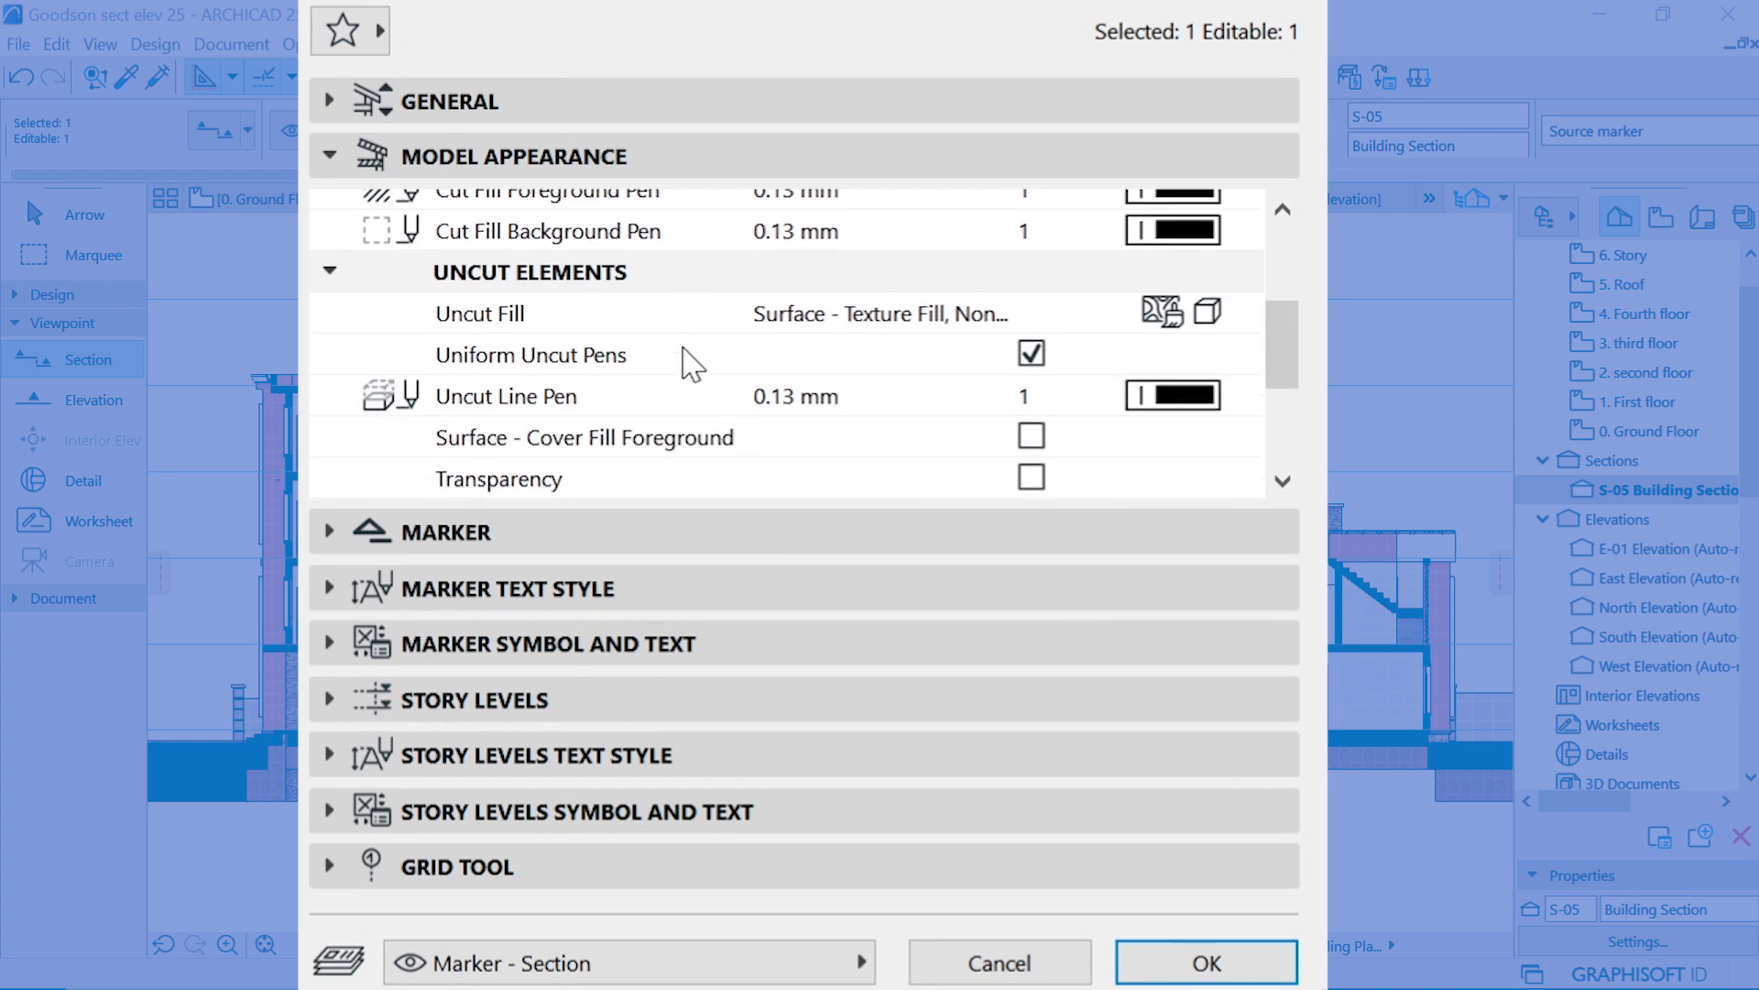
pyautogui.scroll(-3, 692, 363)
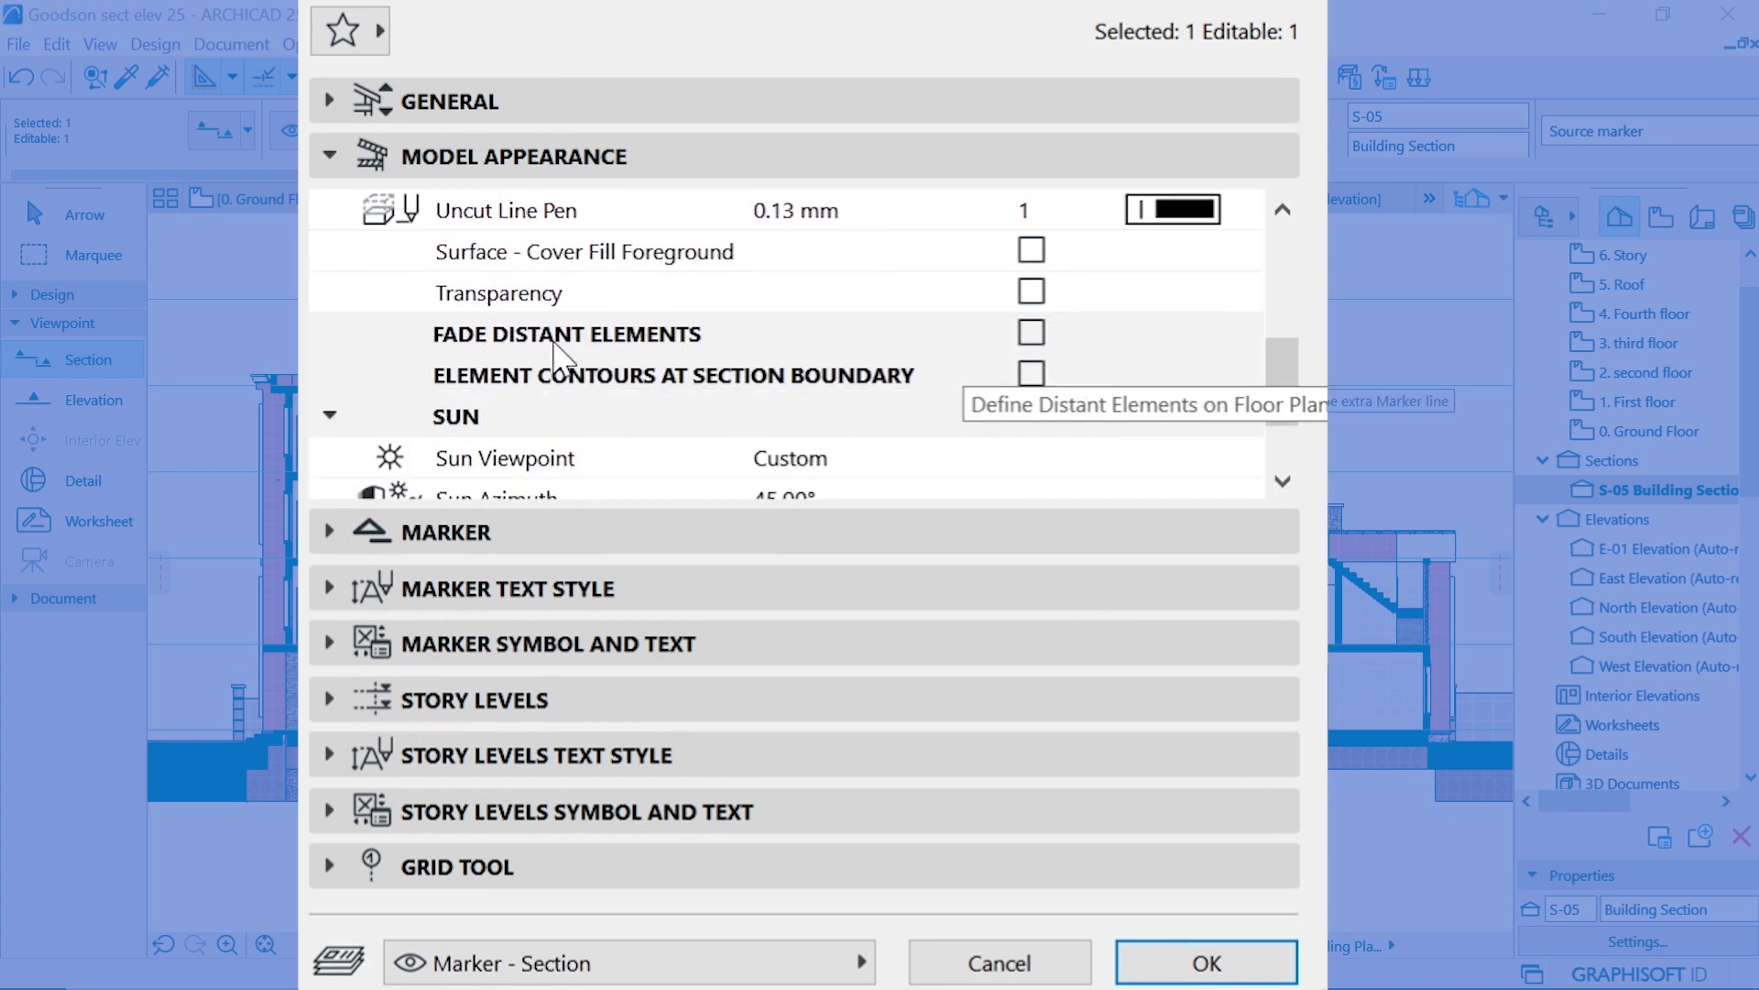
pyautogui.click(1031, 332)
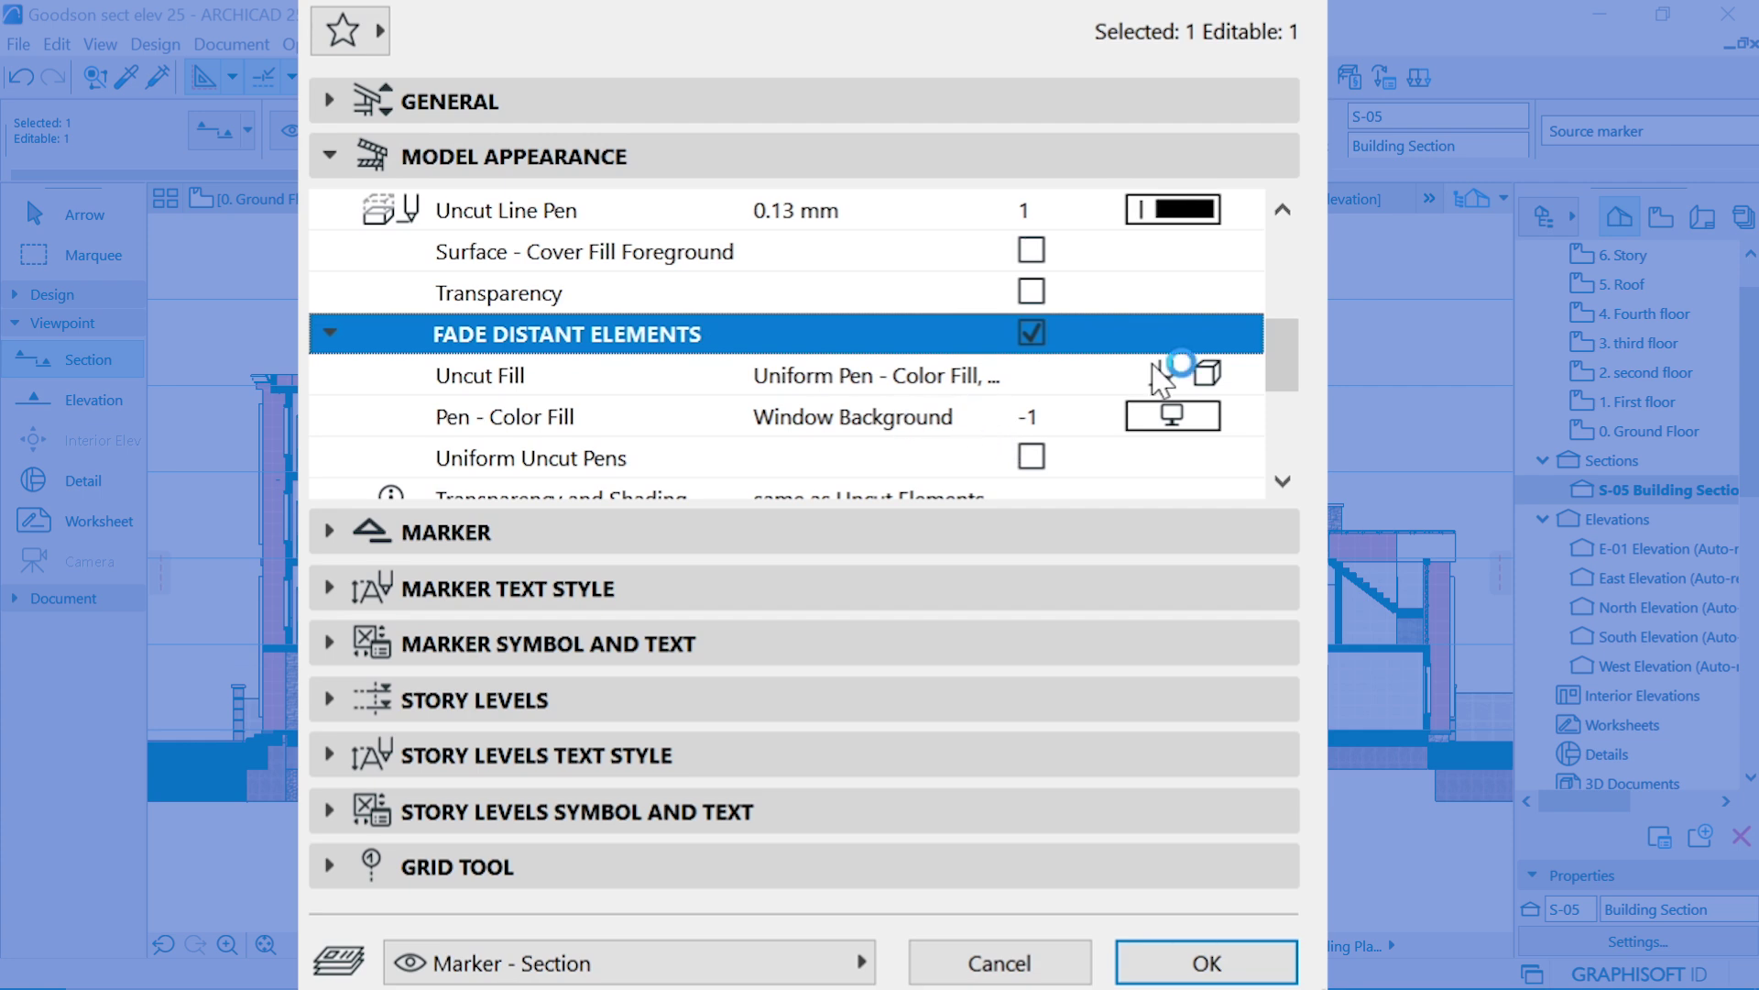
# Try fill types for uncut and distant elements, setting uncut elements to a shaded texture fill.
pyautogui.scroll(-3, 818, 394)
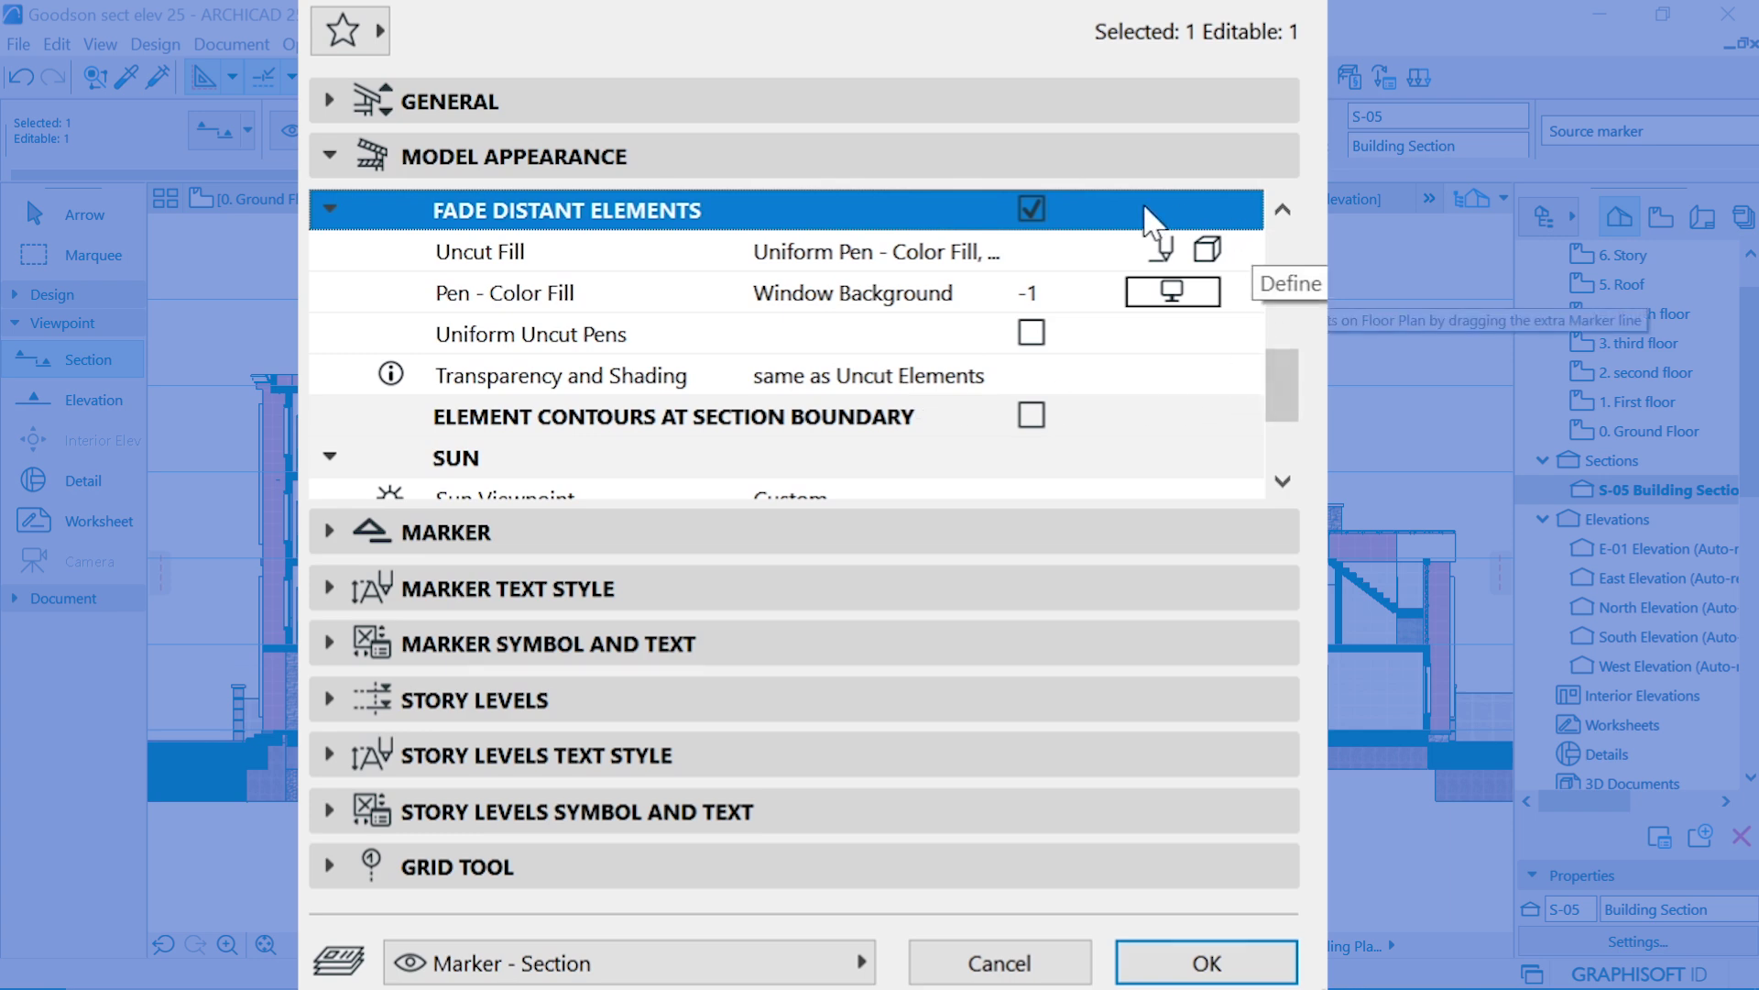
pyautogui.click(1243, 251)
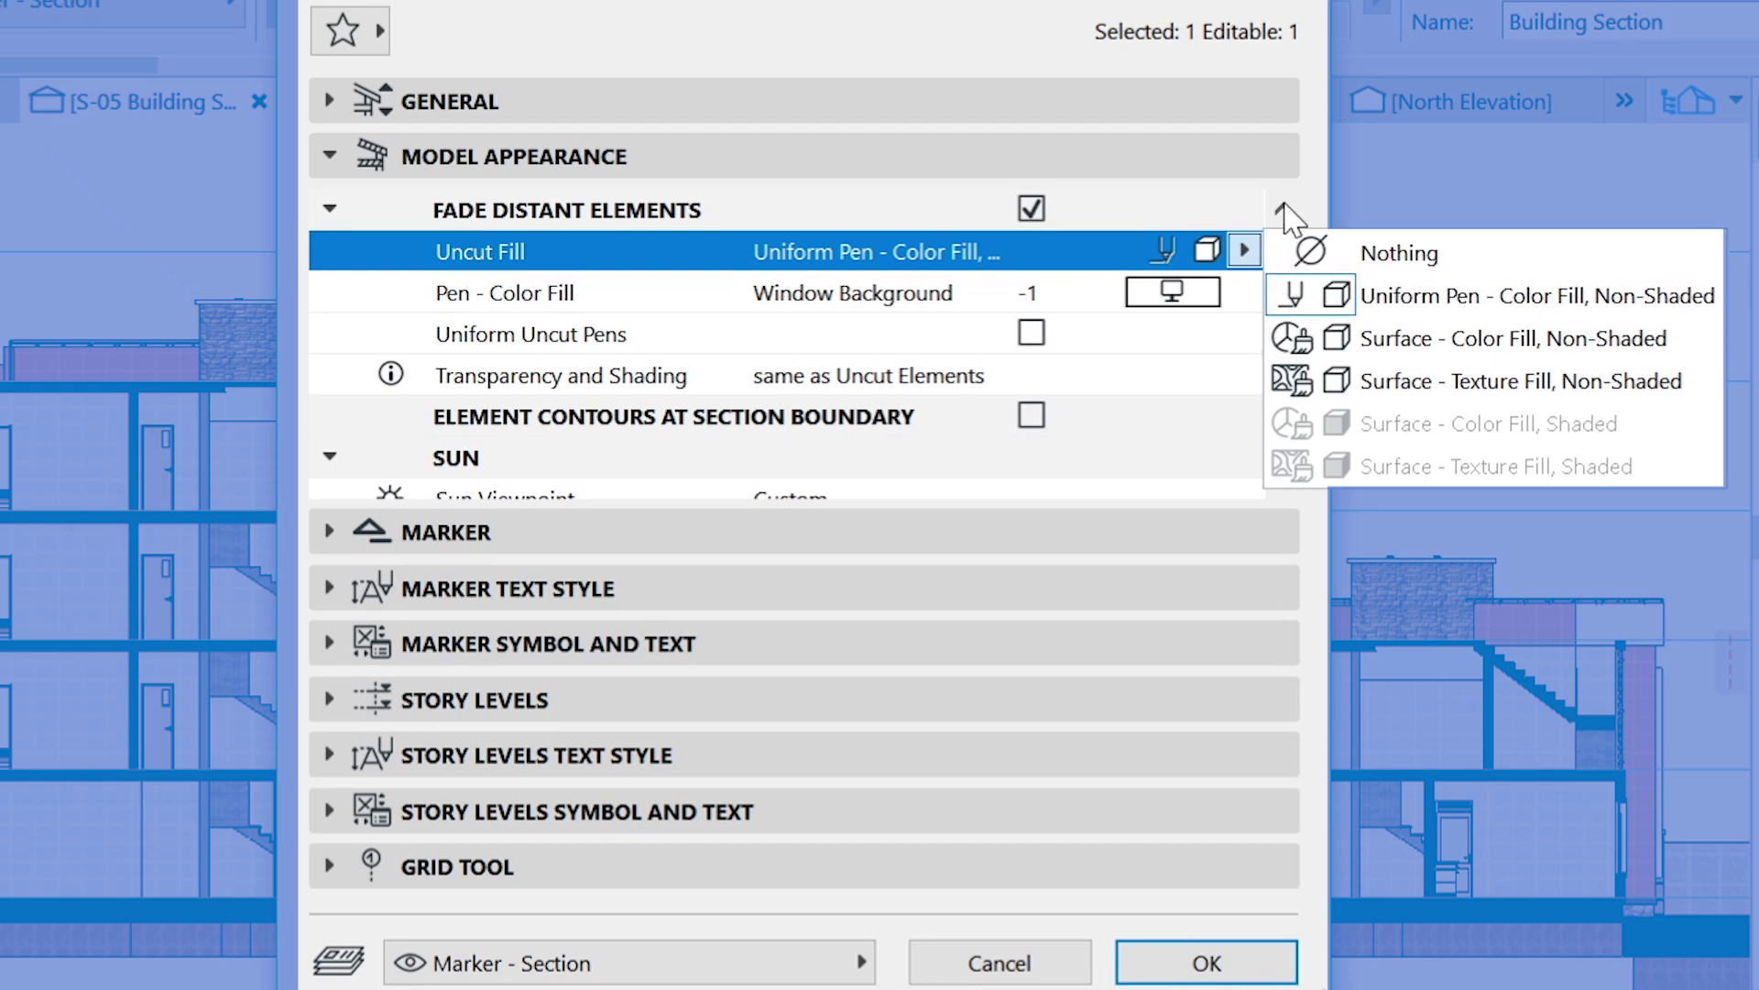
pyautogui.click(1304, 338)
pyautogui.moveTo(1288, 369); pyautogui.dragTo(1288, 307)
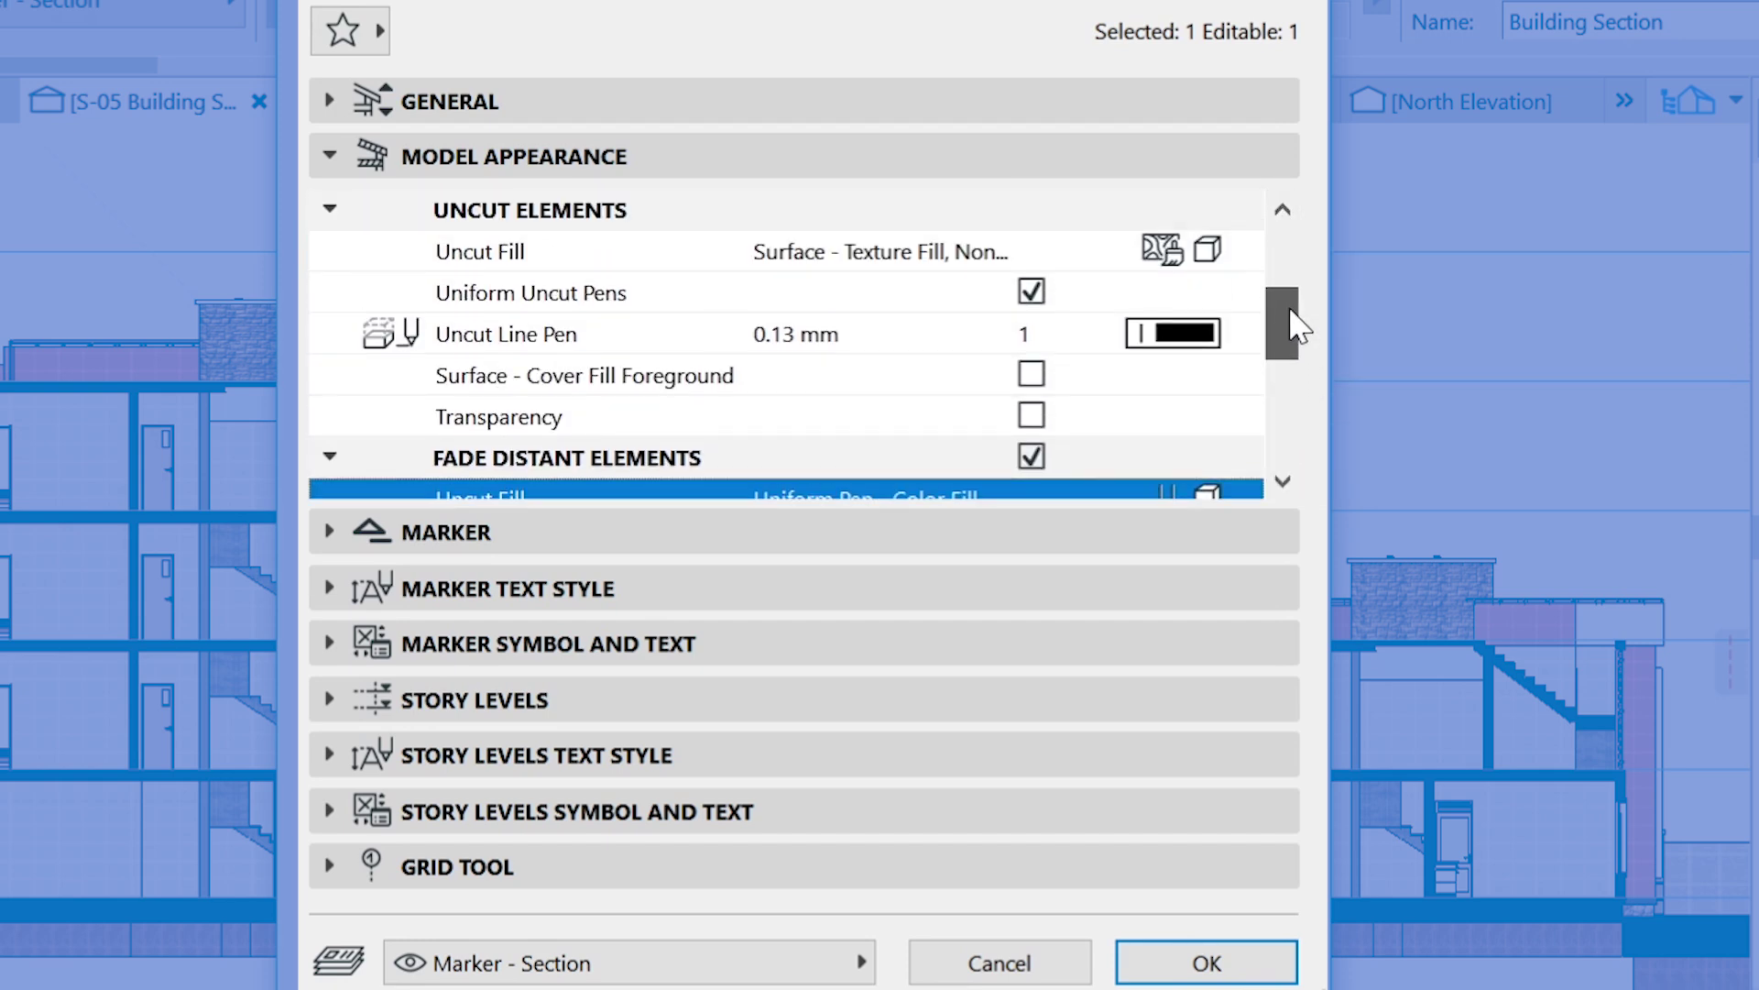
pyautogui.click(1245, 251)
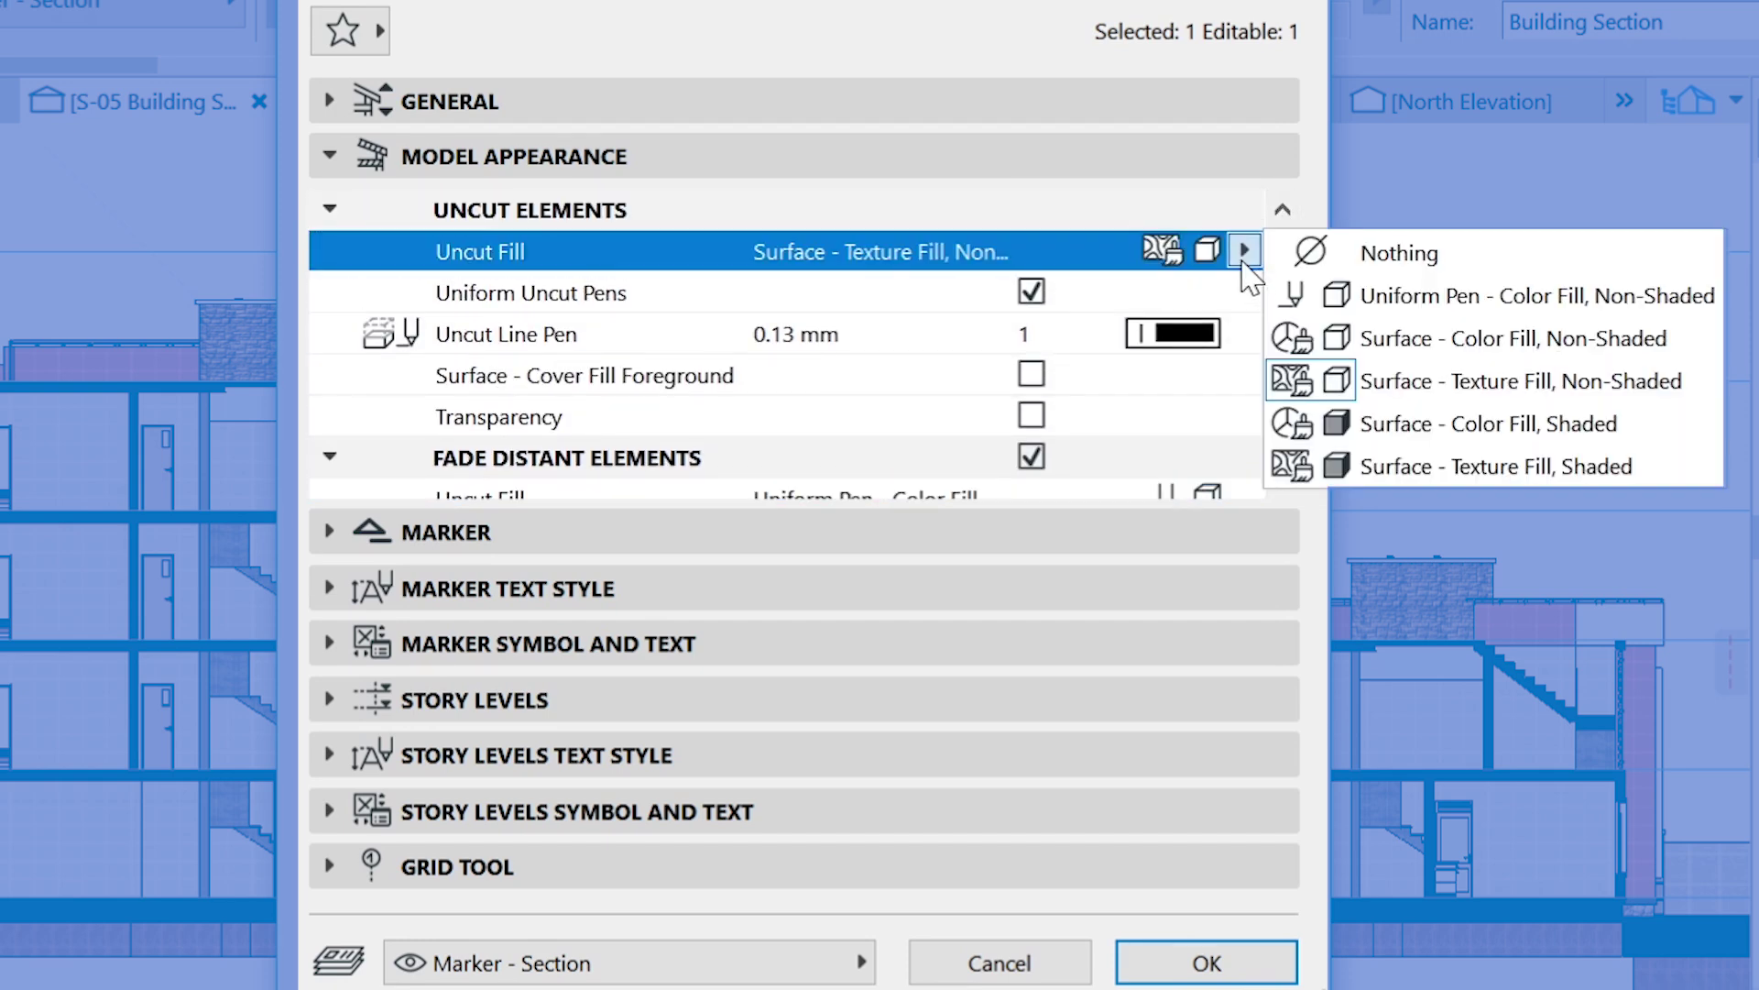
pyautogui.click(1375, 469)
pyautogui.moveTo(1283, 306); pyautogui.dragTo(1299, 381)
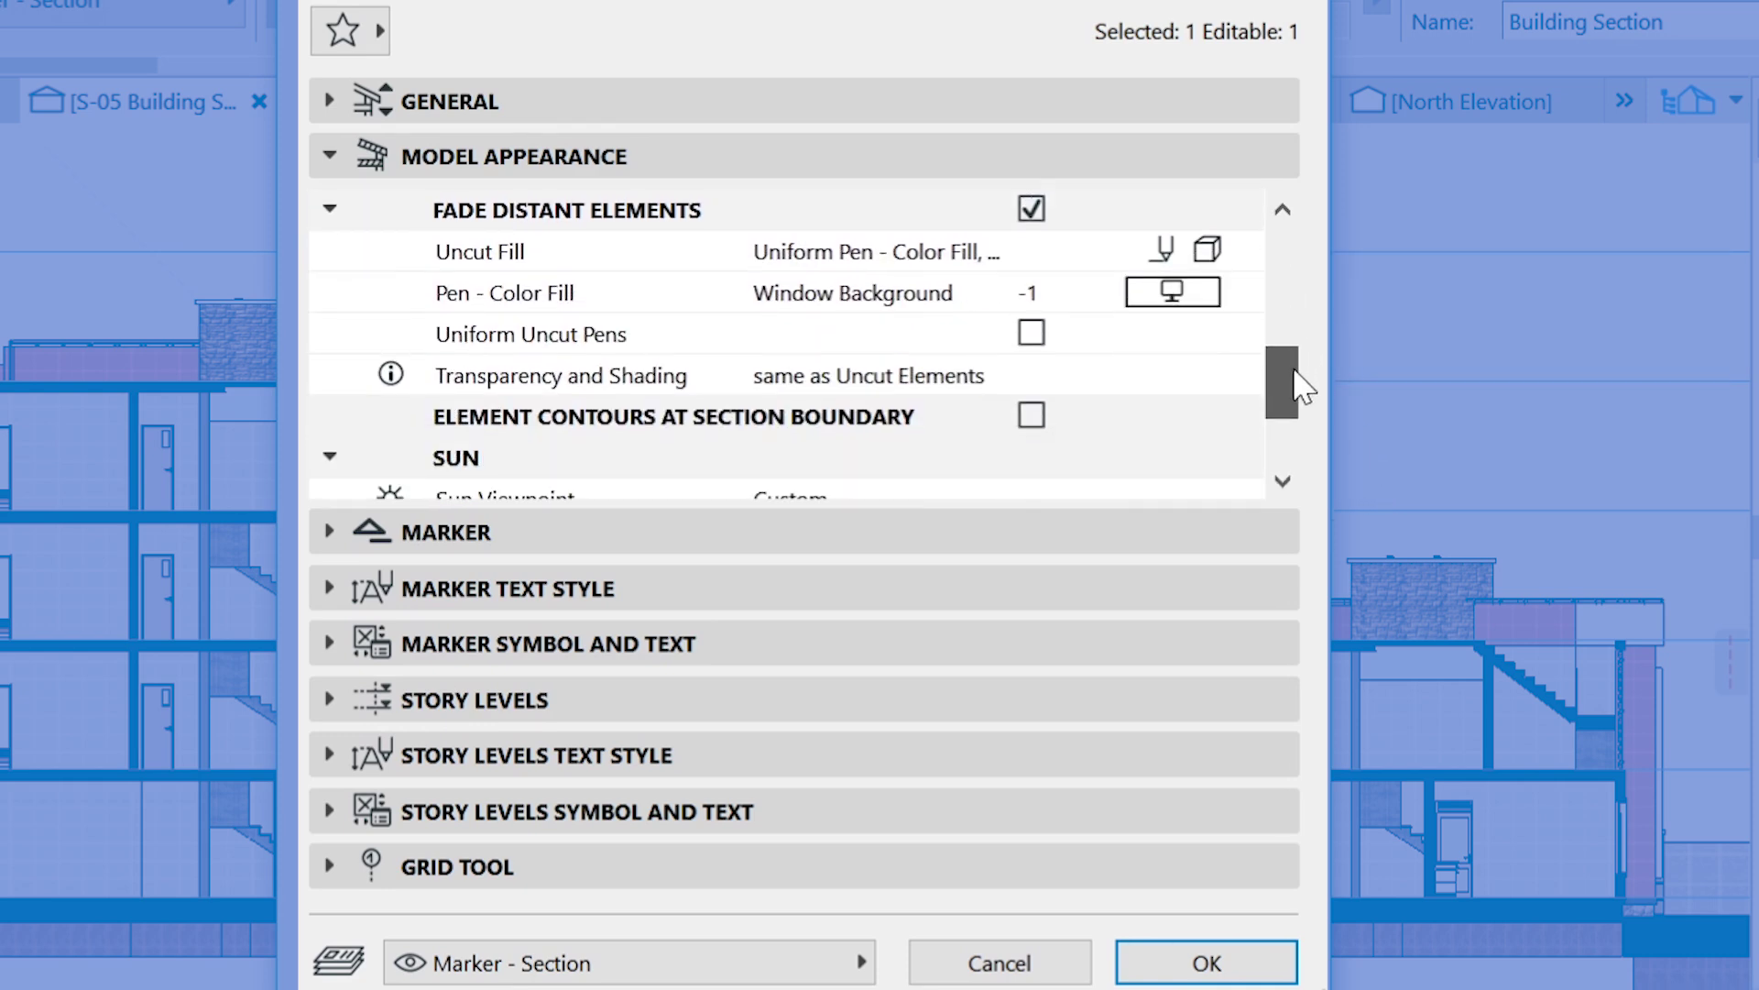
pyautogui.click(1244, 251)
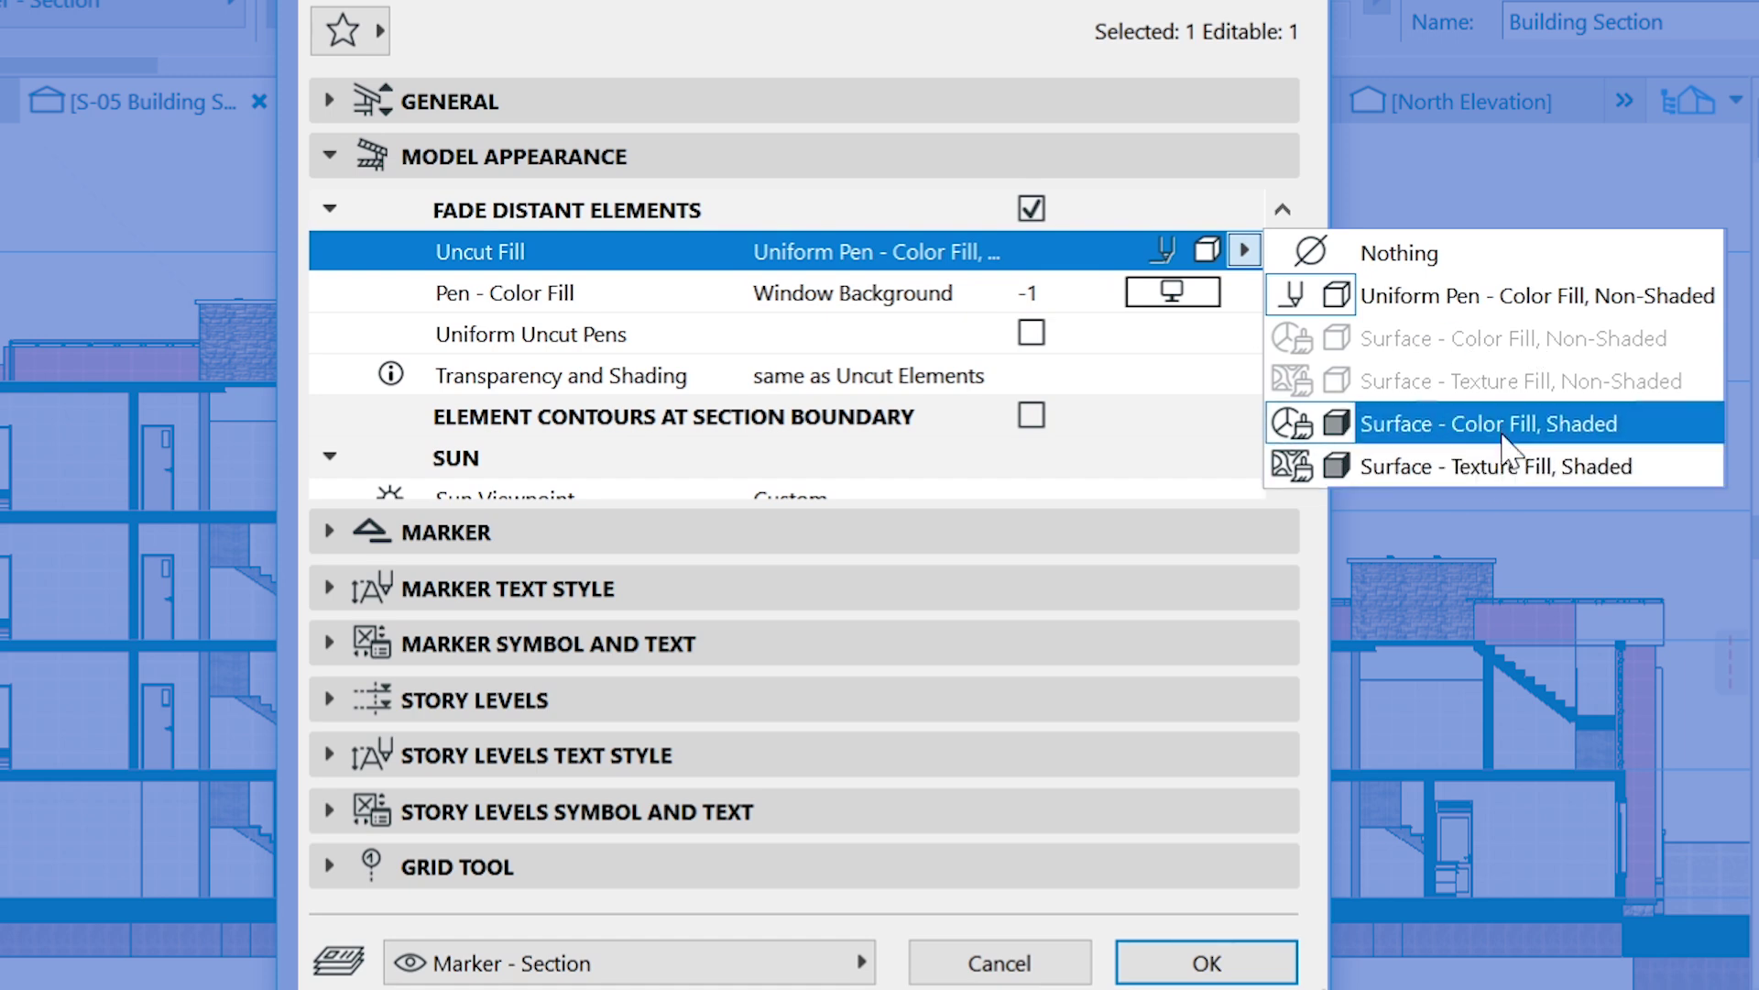
pyautogui.click(1169, 240)
# Set both uncut and distant element fills to Surface - Texture Fill, Non-Shaded.
pyautogui.scroll(3, 1278, 275)
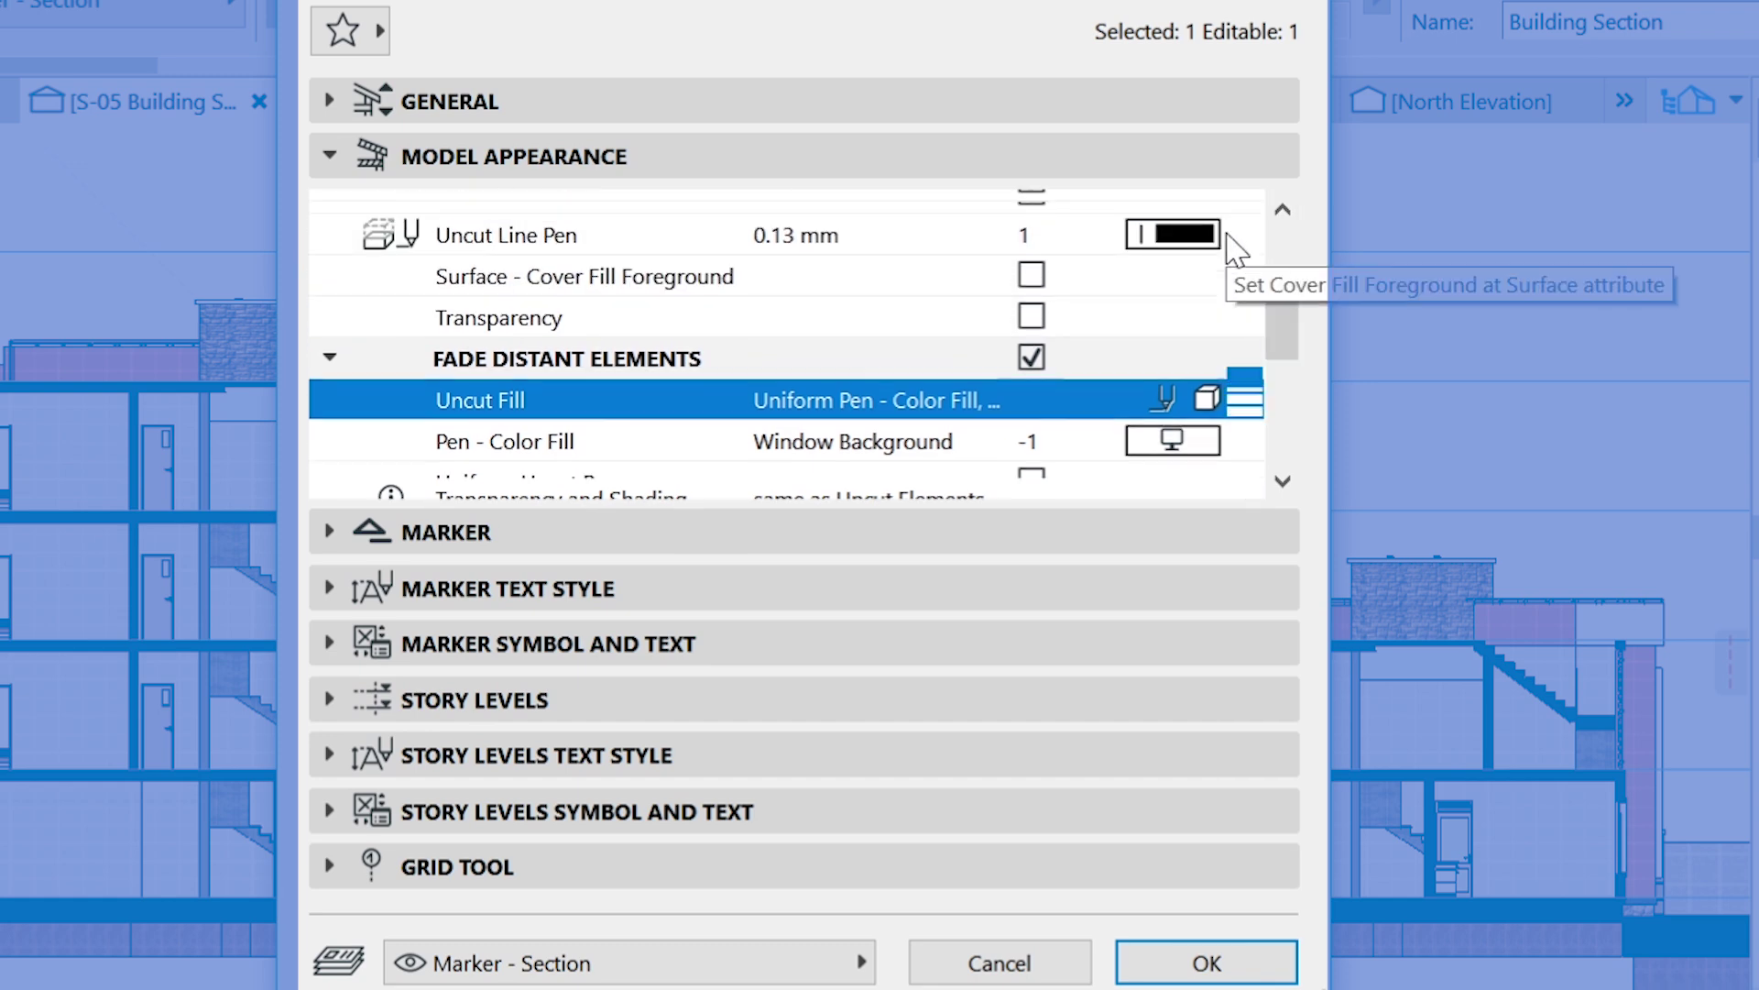
pyautogui.scroll(3, 1242, 293)
pyautogui.click(1244, 373)
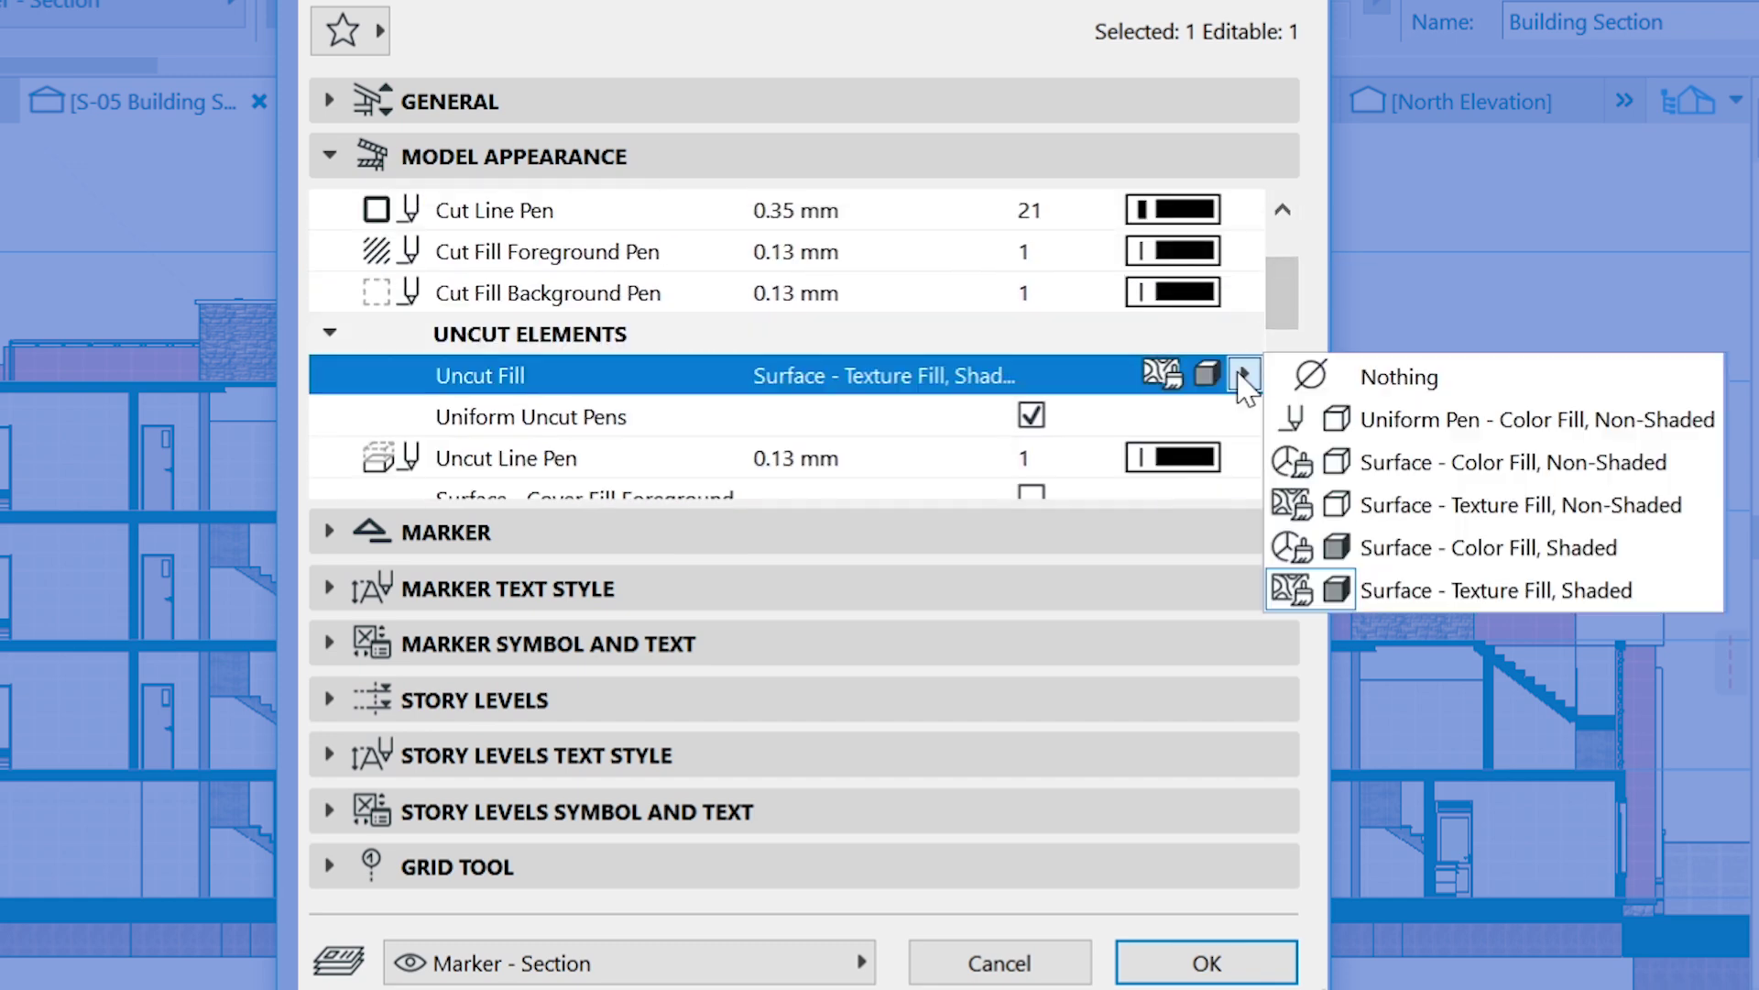
pyautogui.click(1419, 523)
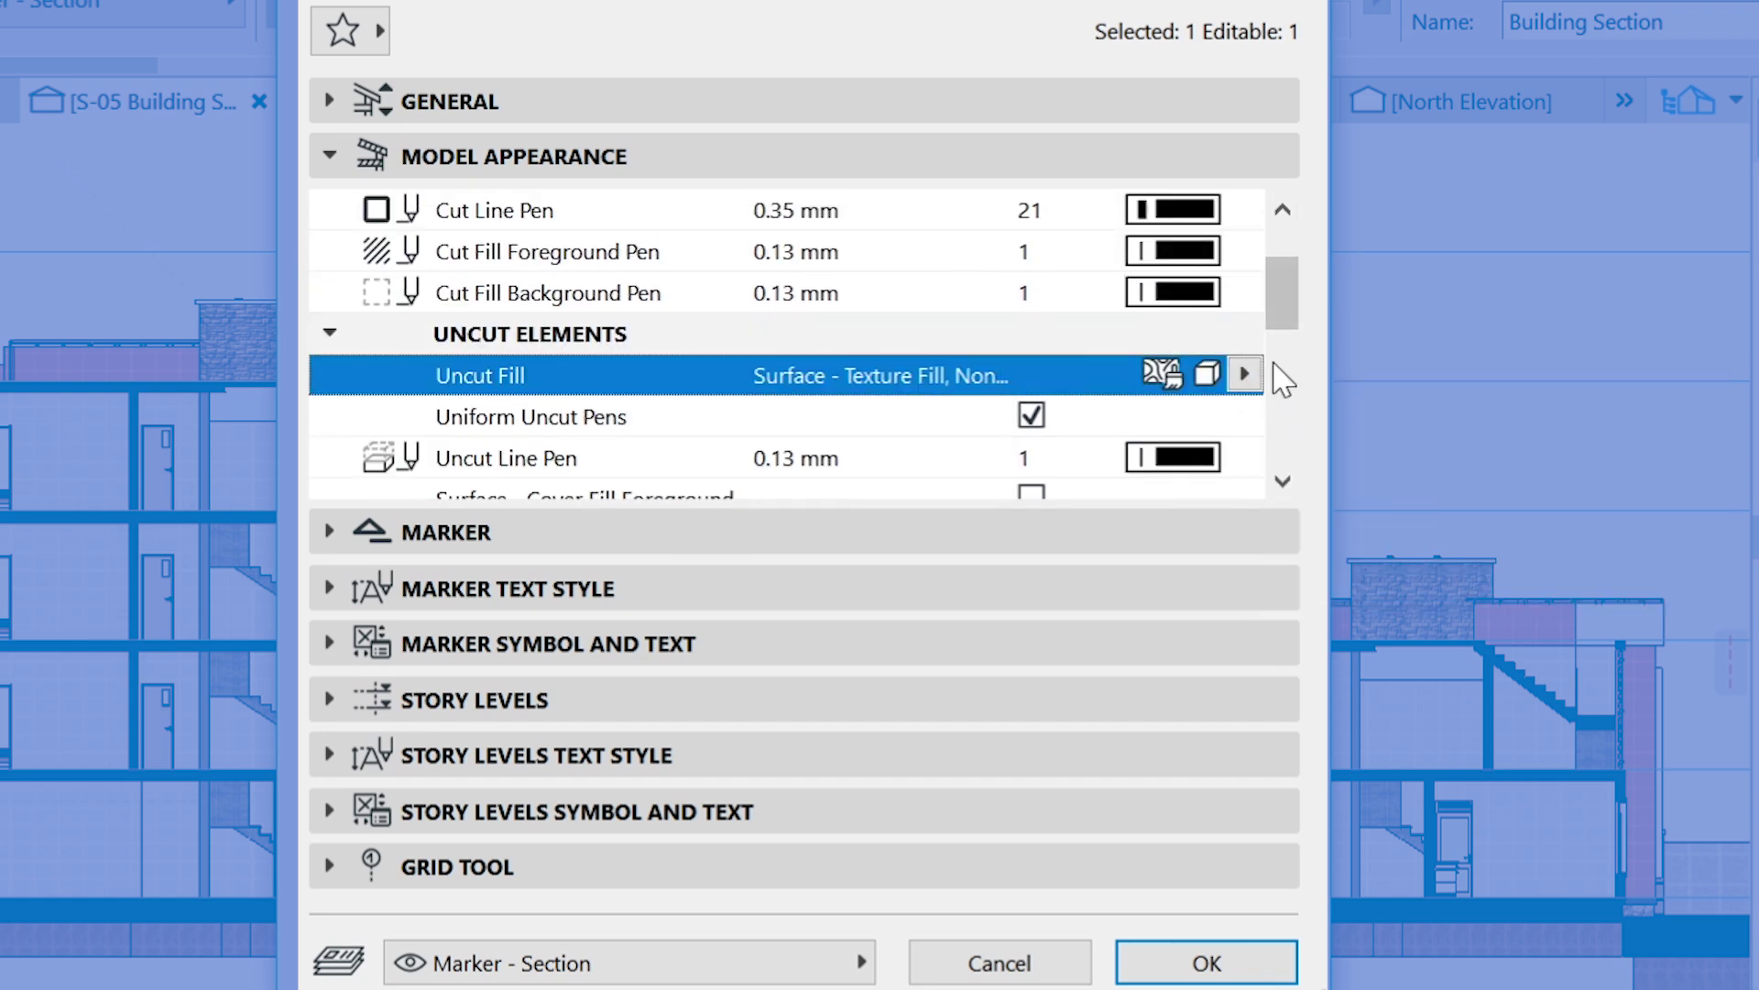
pyautogui.moveTo(1292, 307); pyautogui.dragTo(1289, 348)
pyautogui.click(1244, 373)
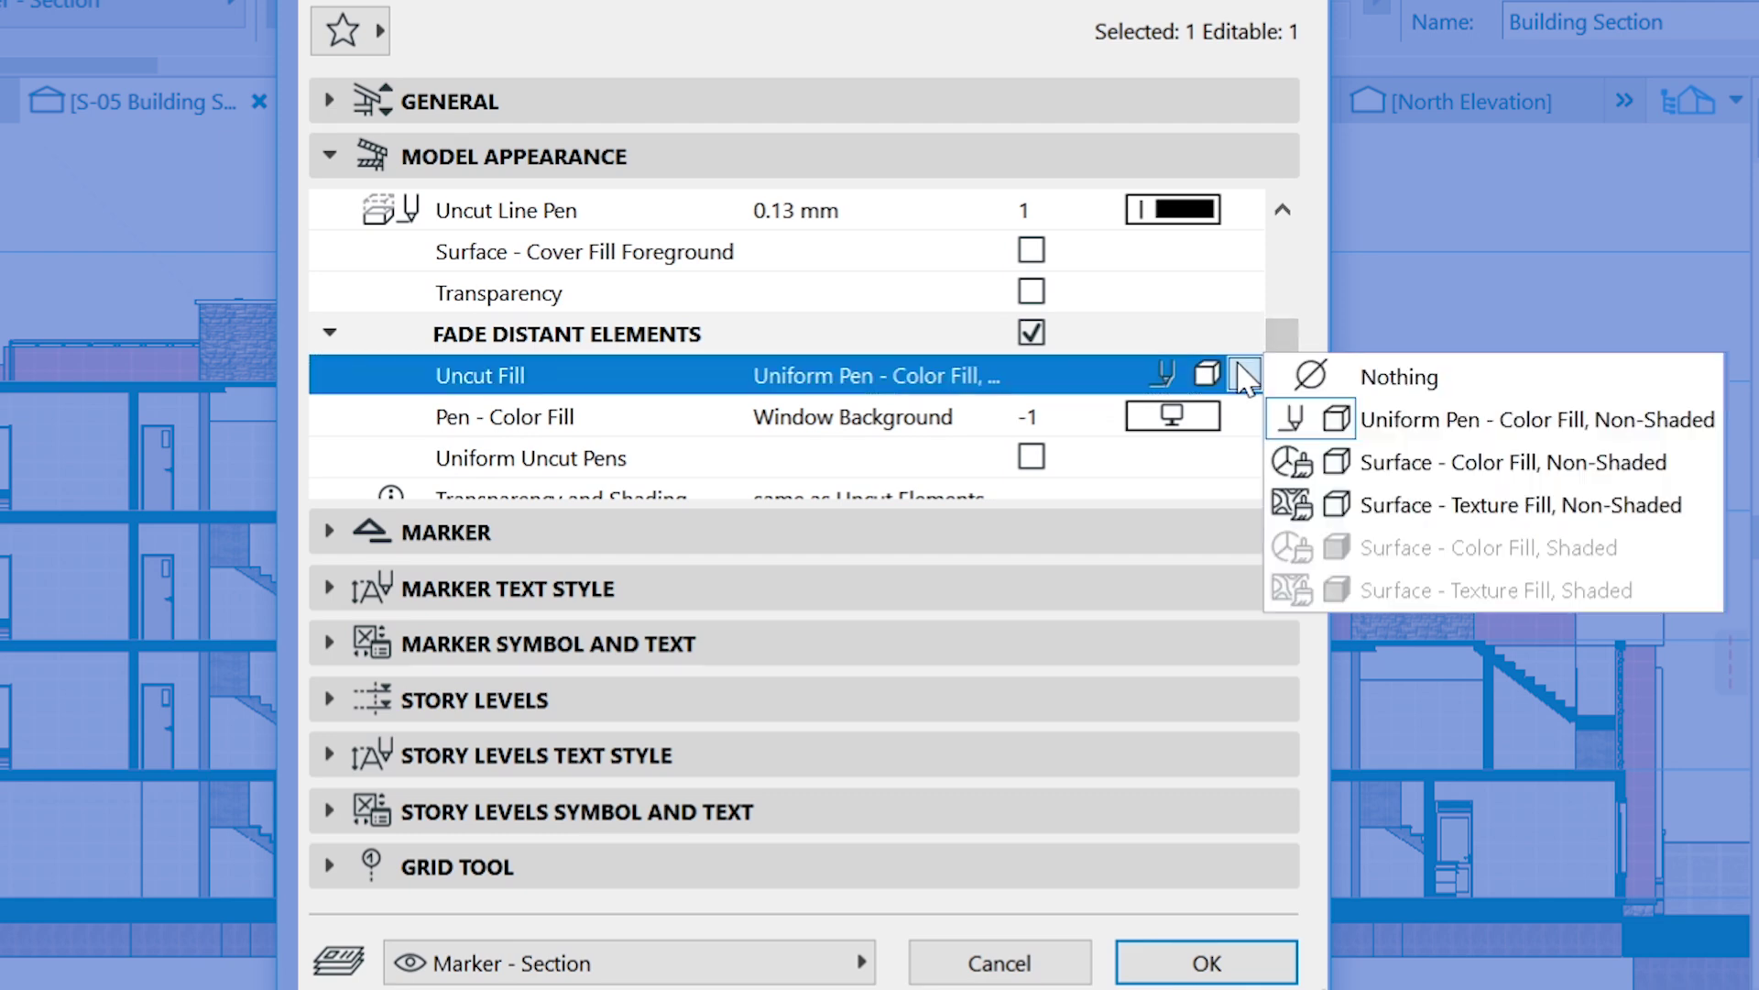
pyautogui.click(1391, 500)
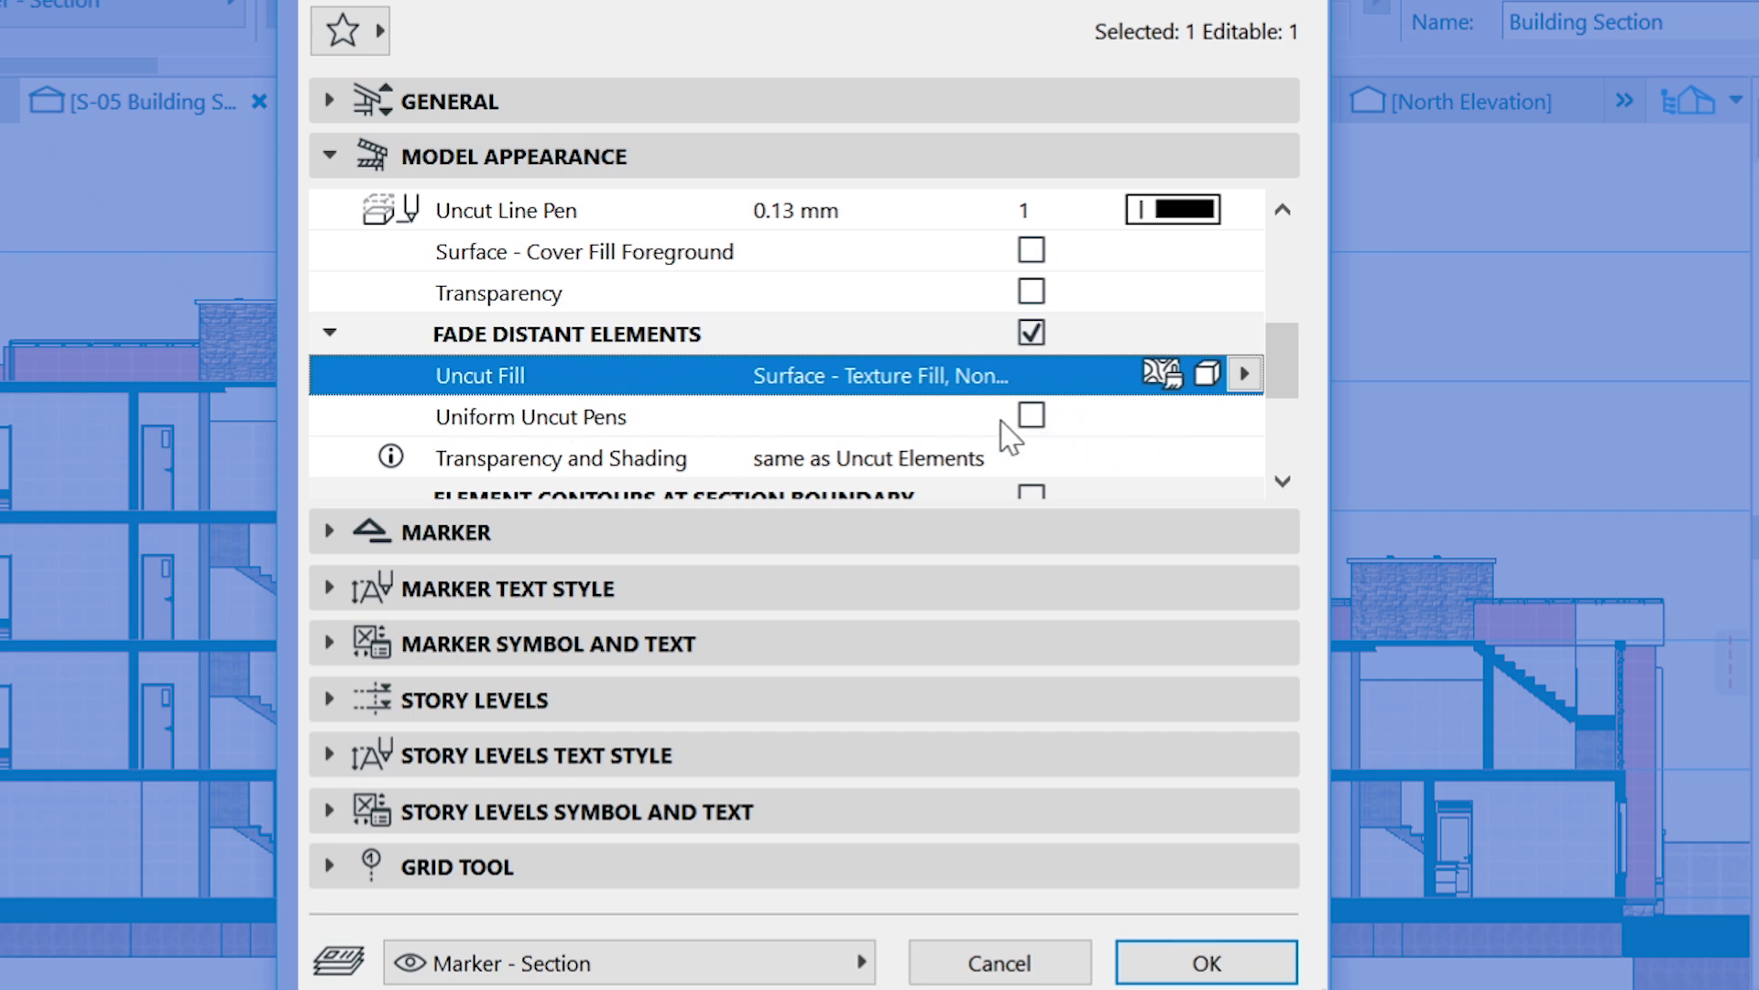
pyautogui.click(1039, 417)
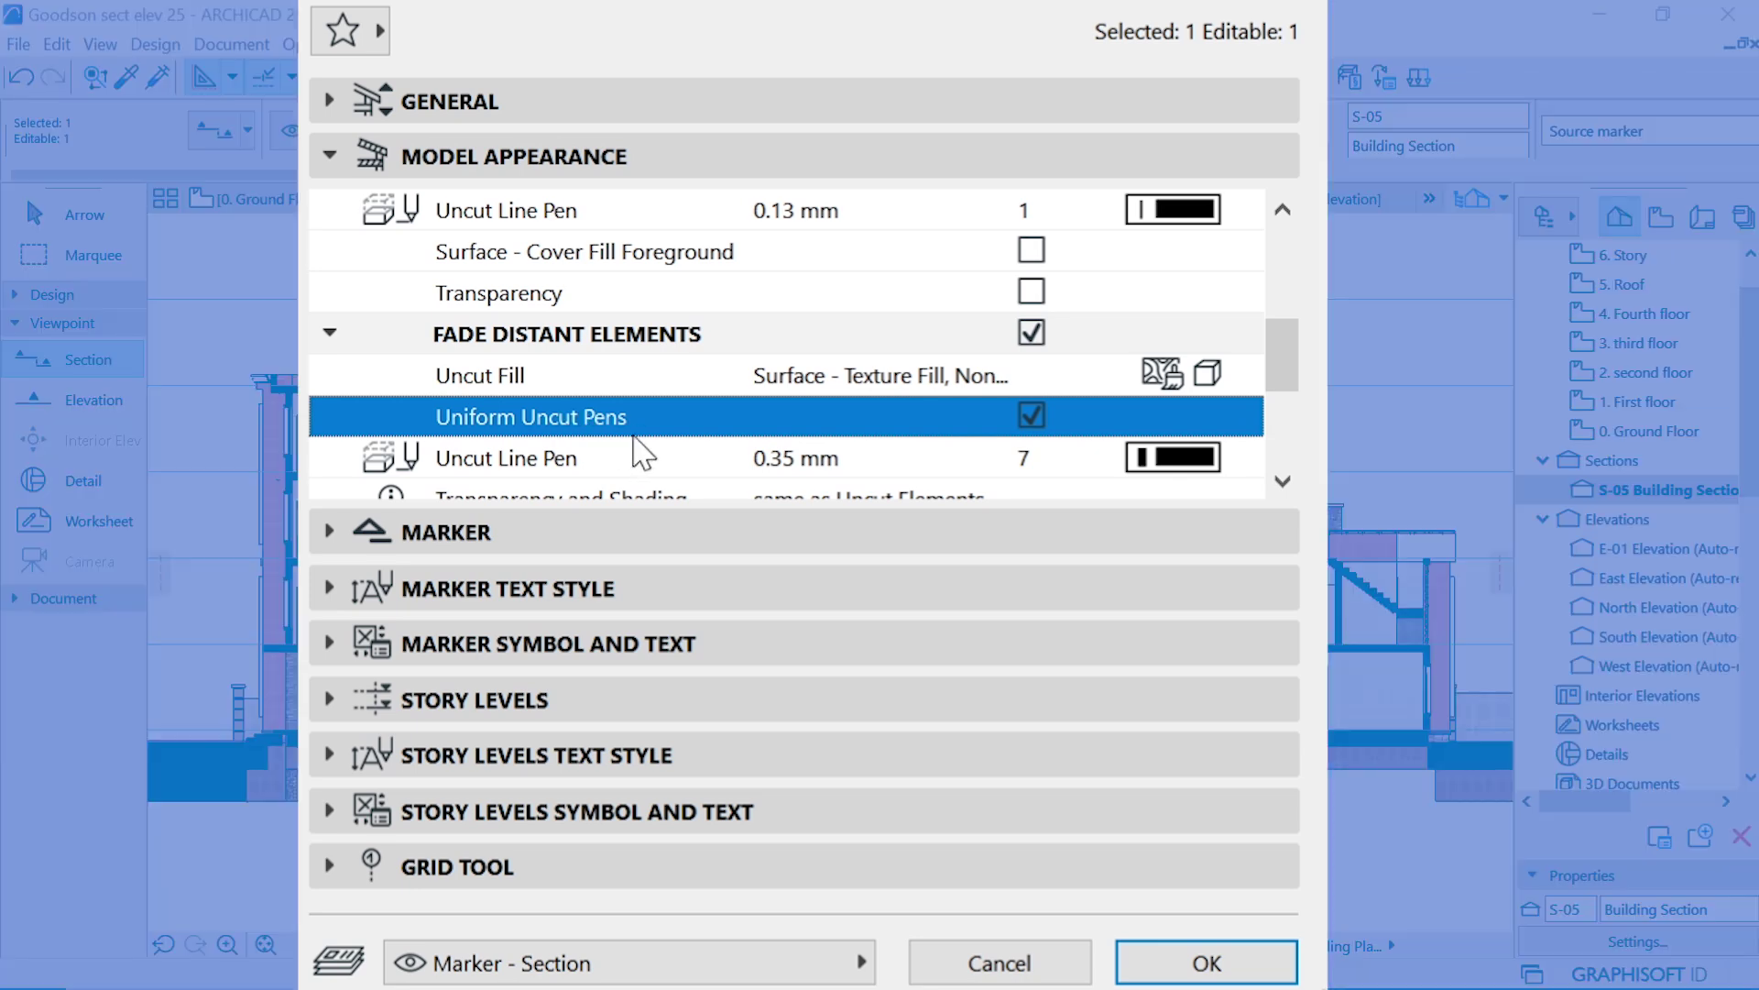
pyautogui.click(1232, 469)
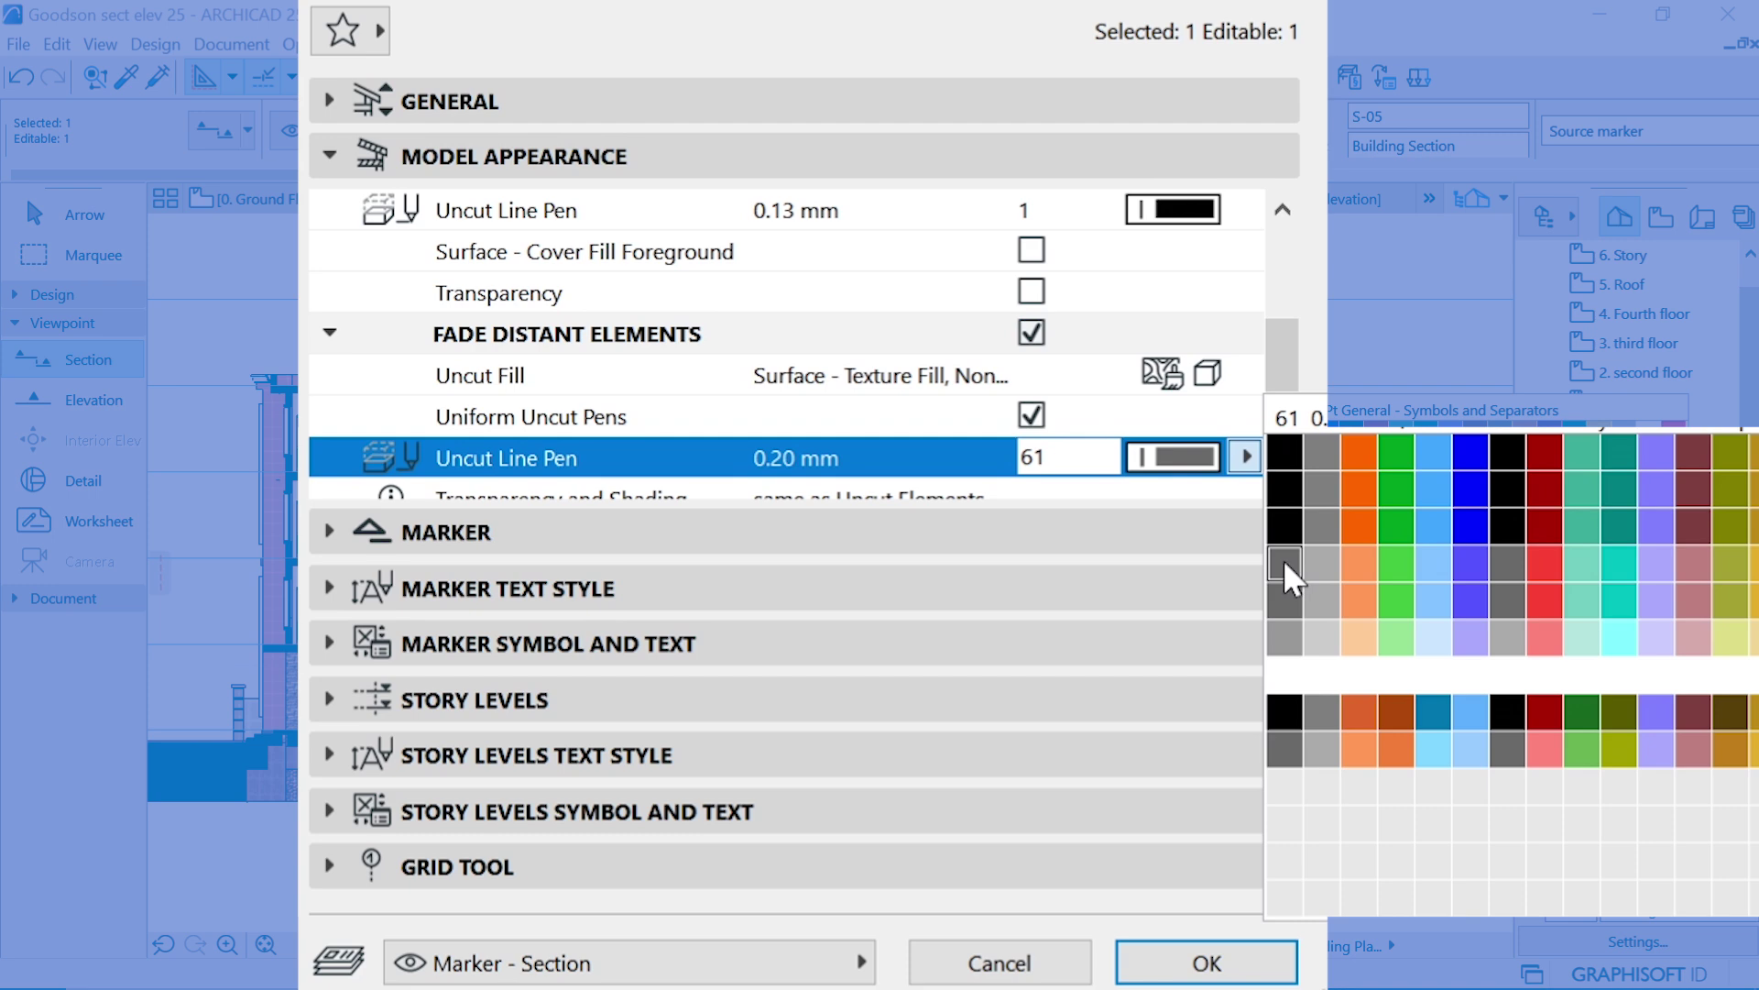
pyautogui.click(1283, 559)
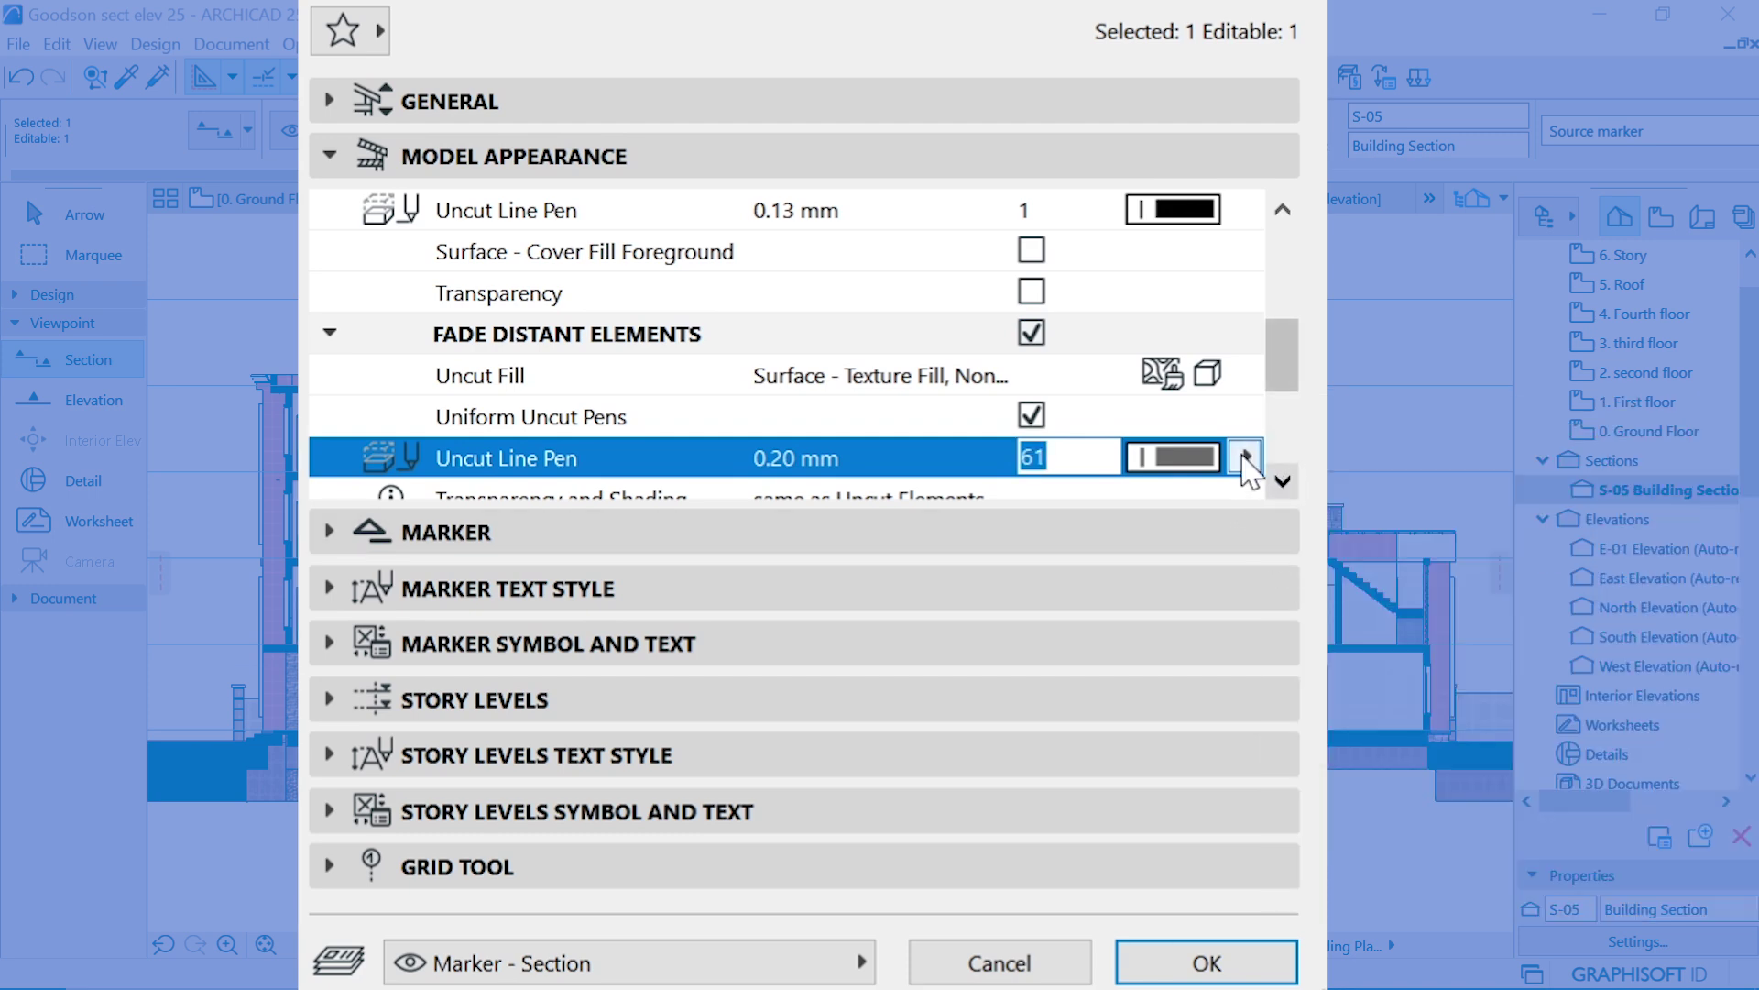
pyautogui.scroll(-3, 1233, 461)
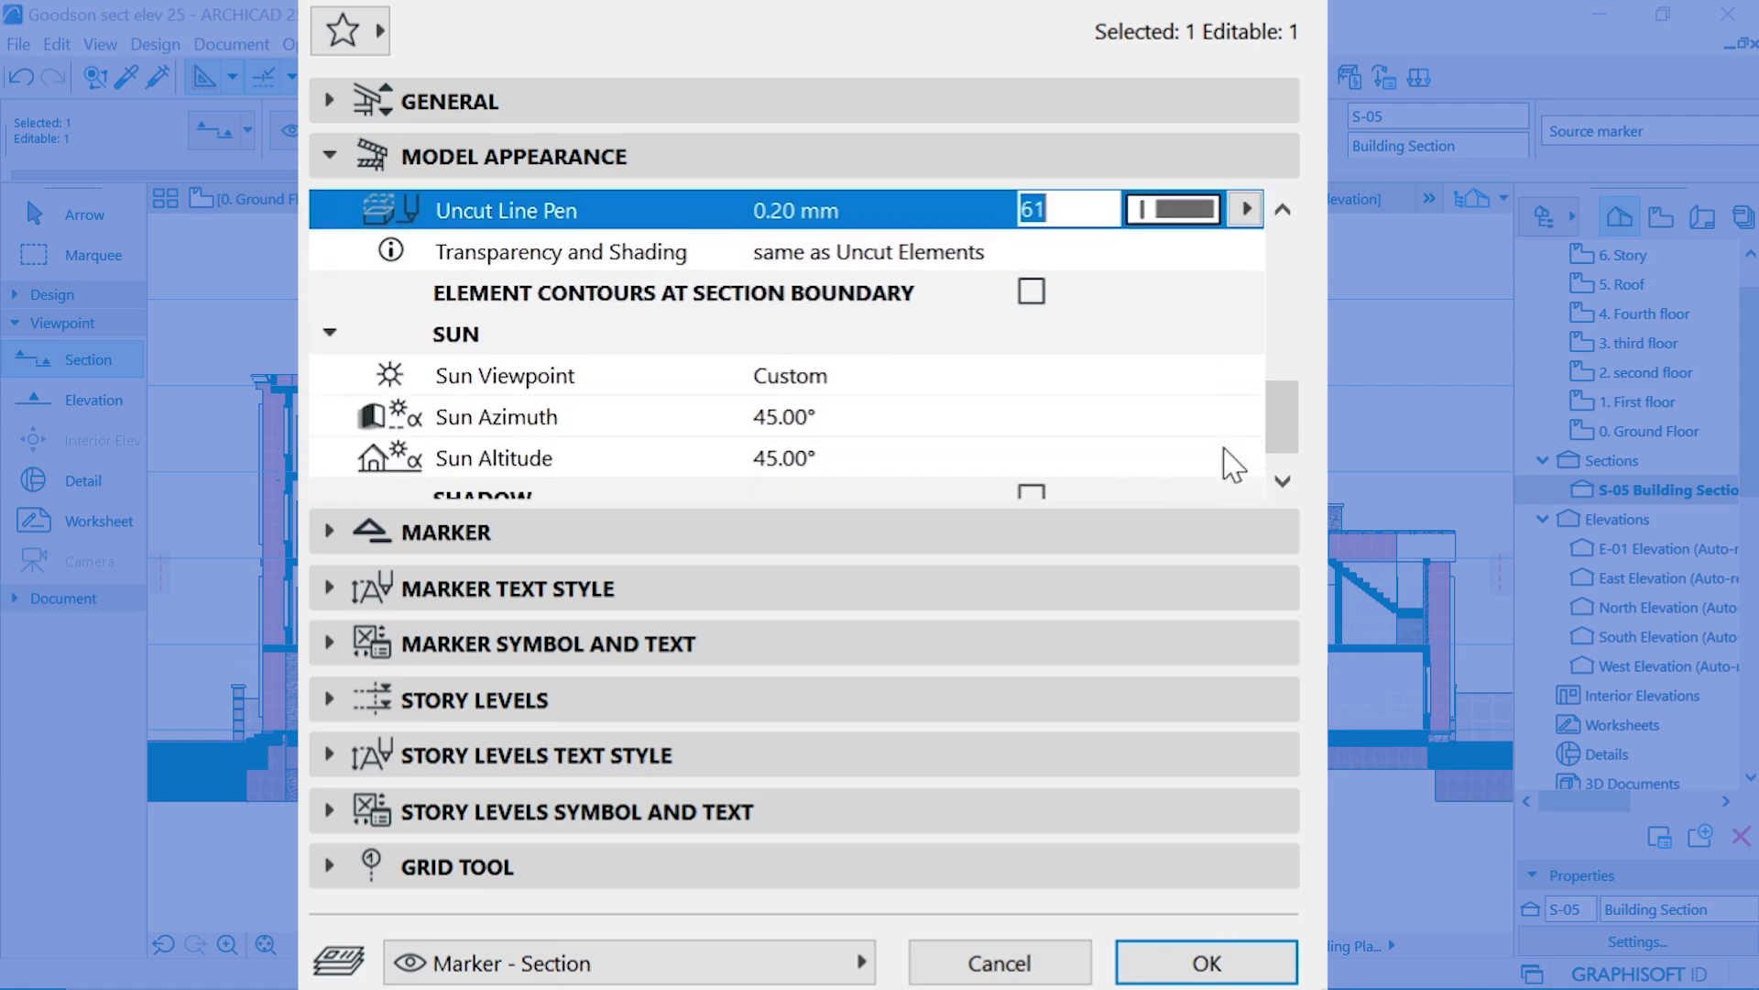
pyautogui.scroll(3, 1229, 463)
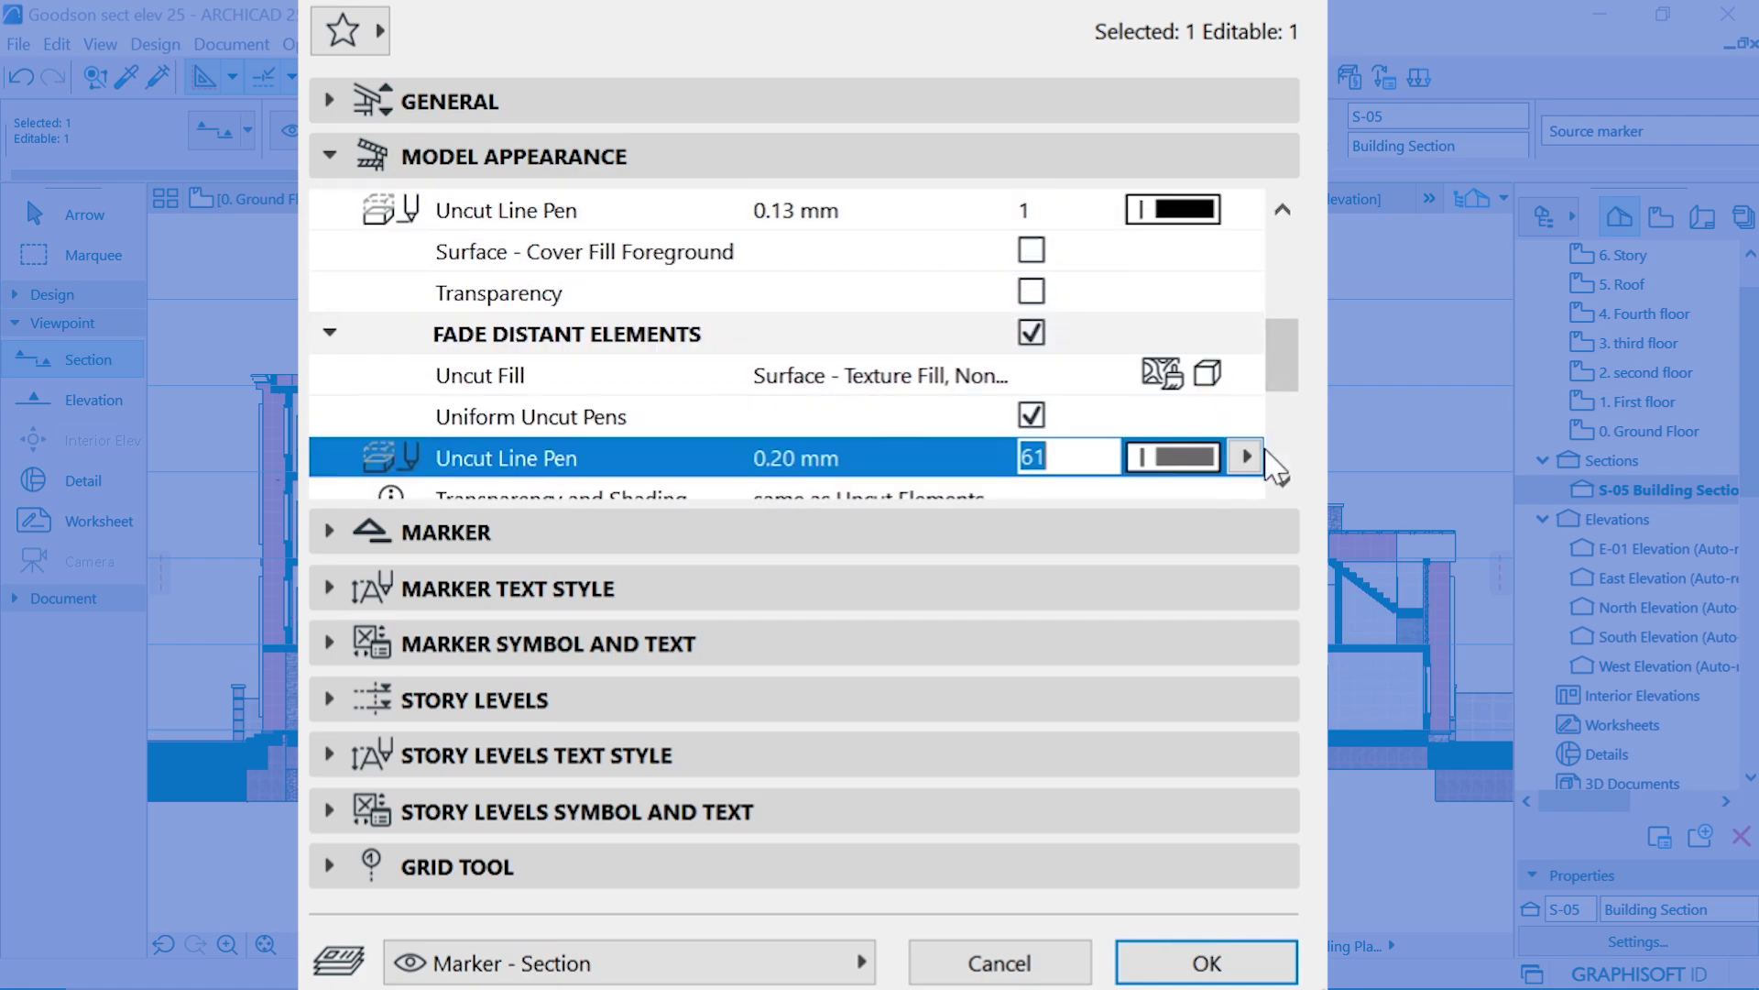
pyautogui.click(1210, 962)
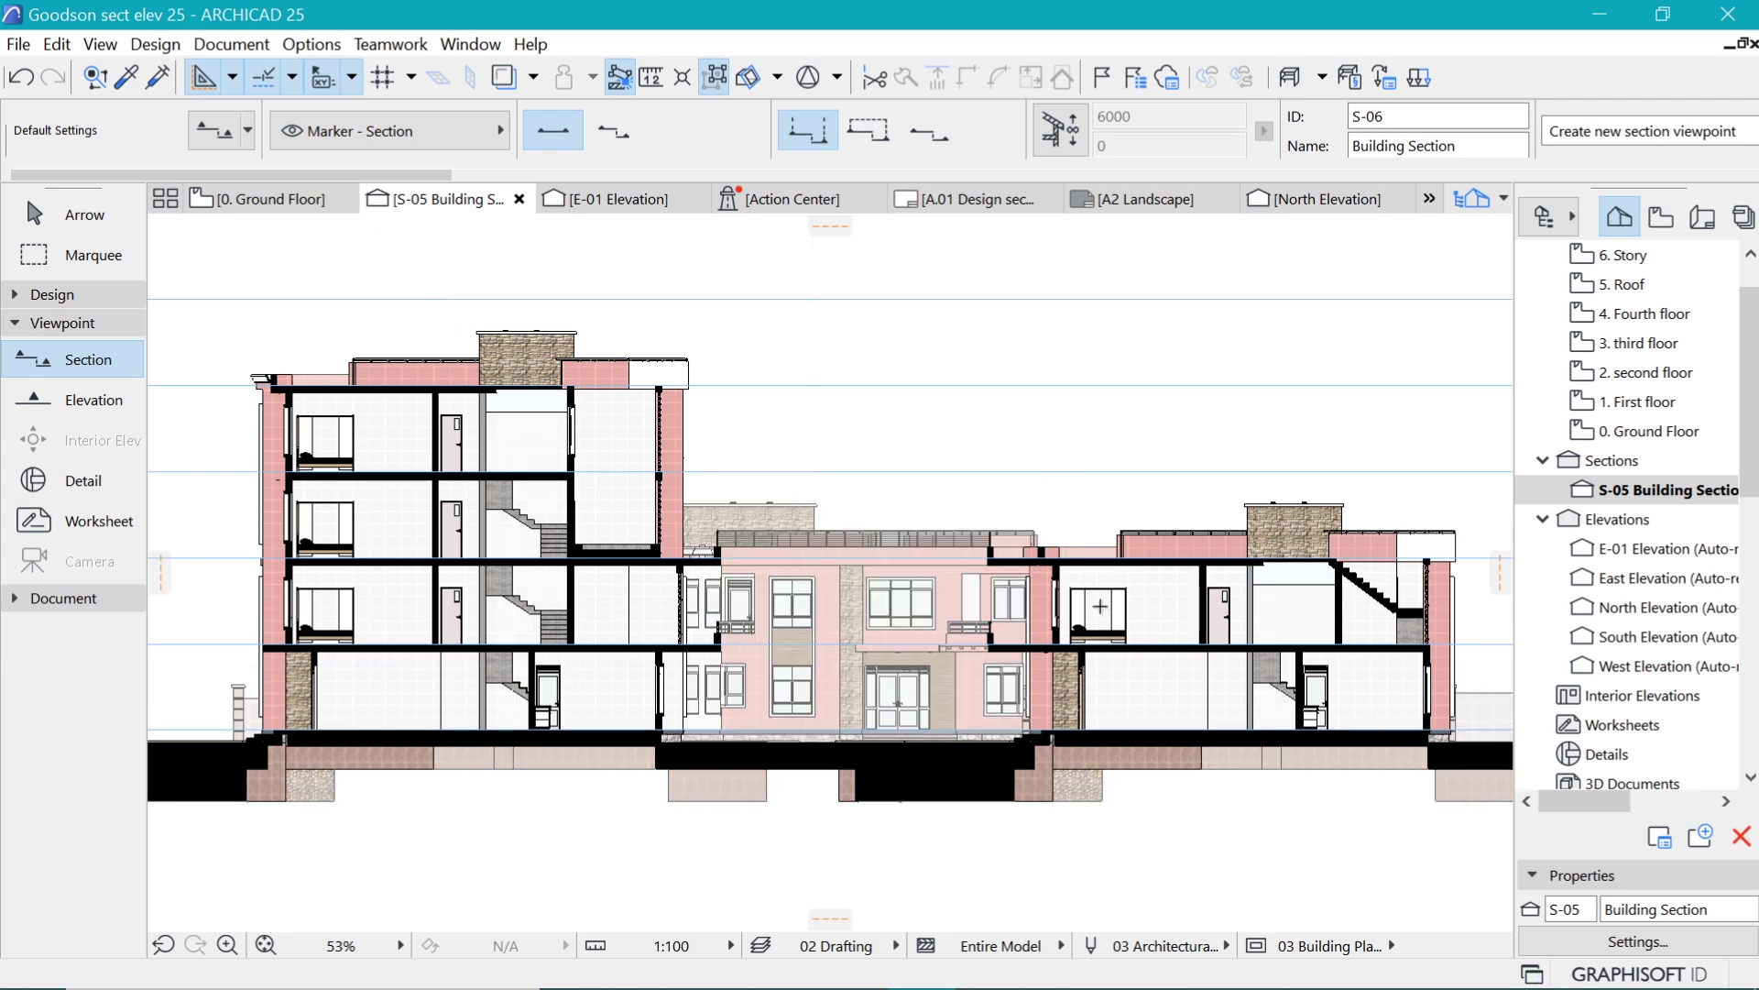
pyautogui.scroll(2, 1090, 596)
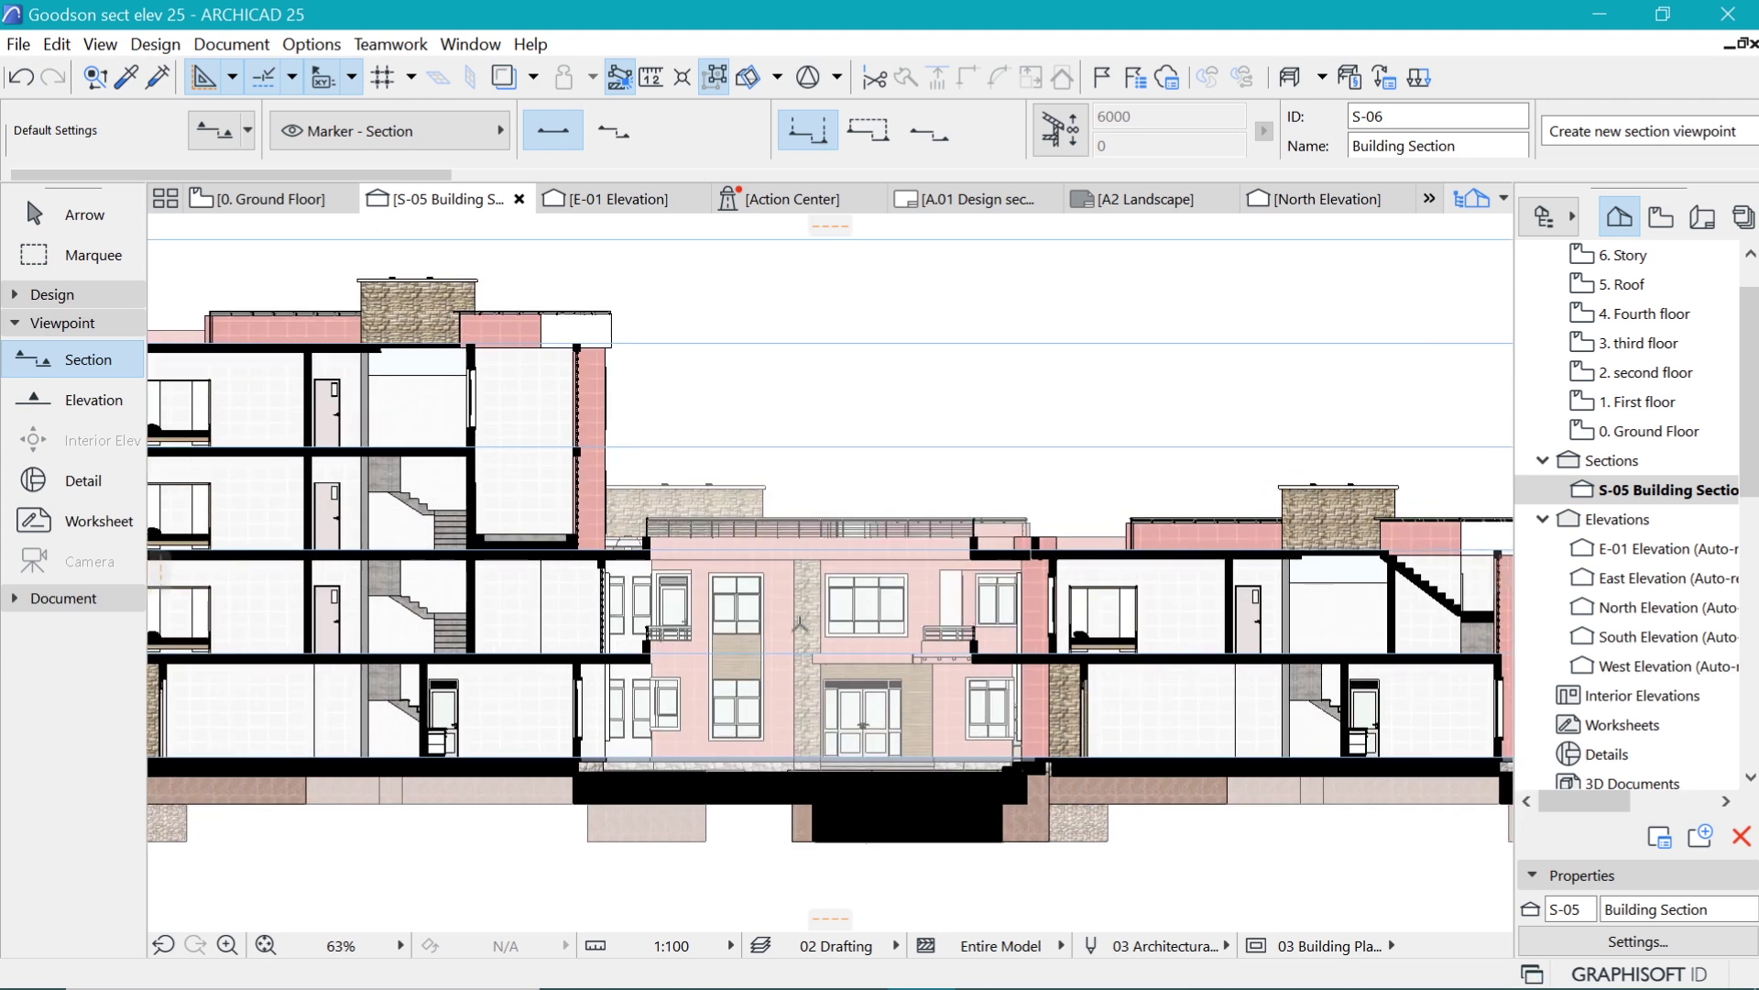
pyautogui.scroll(-2, 799, 623)
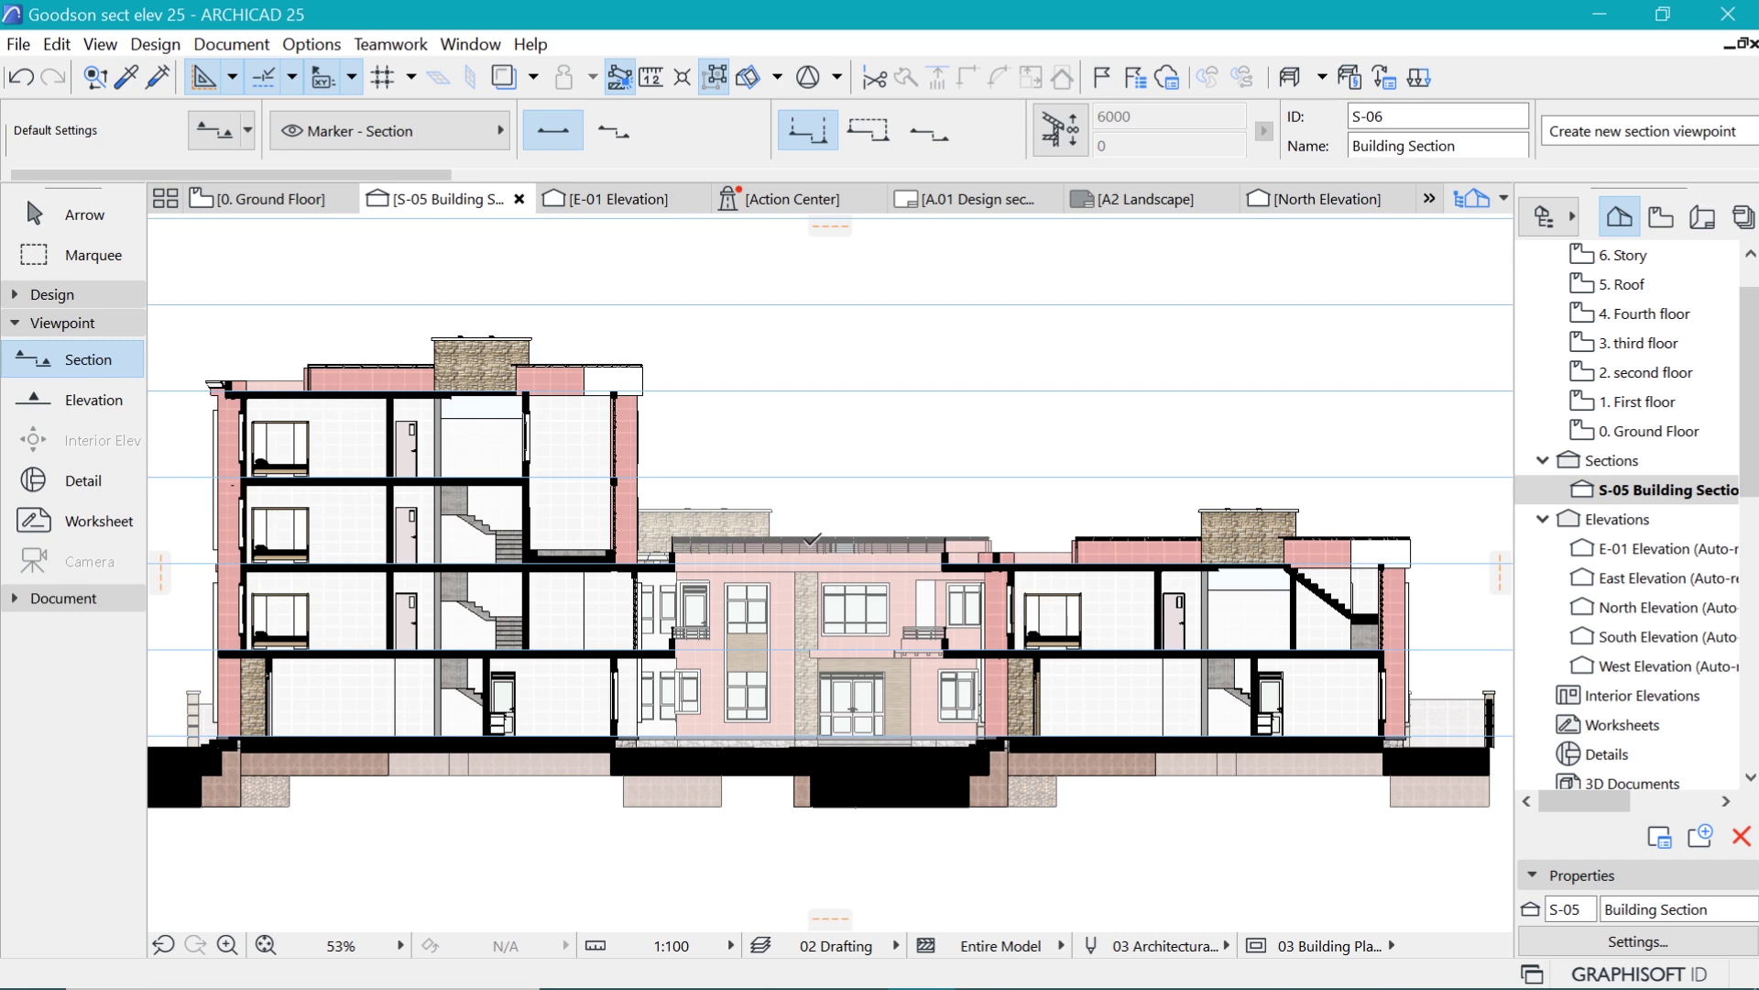
# Stretch the S-05 section line on the 0. Ground Floor plan.
pyautogui.click(266, 198)
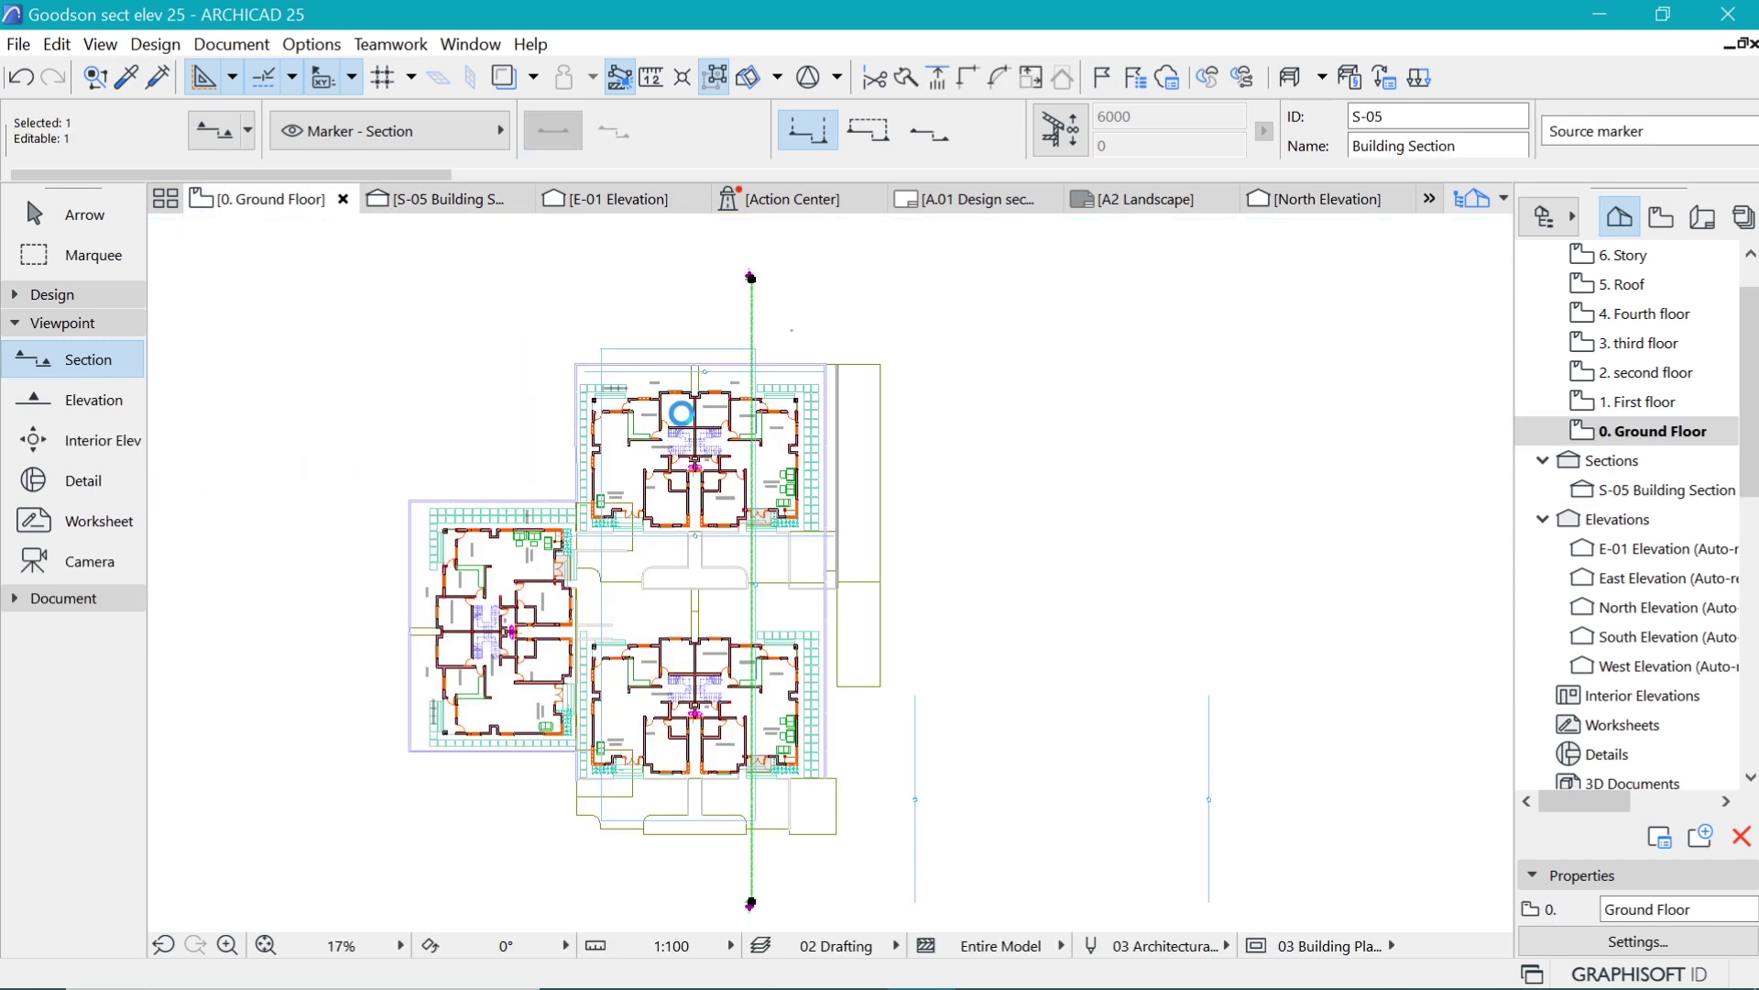
pyautogui.scroll(2, 697, 631)
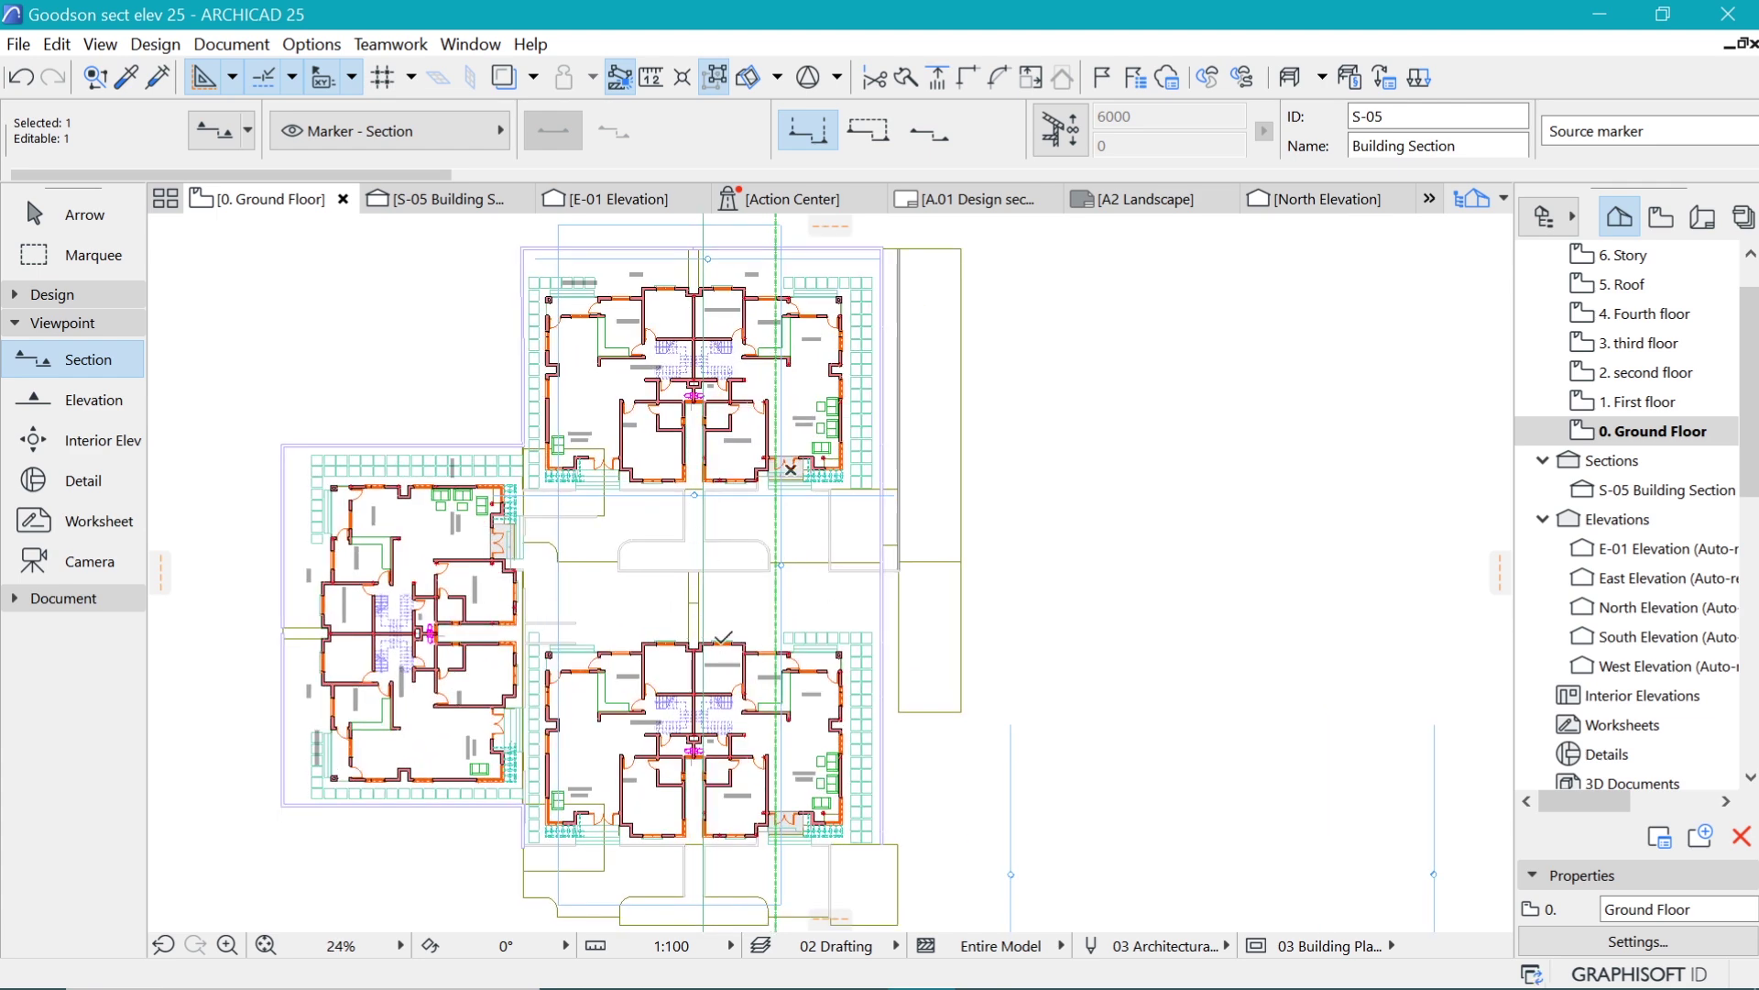
pyautogui.scroll(3, 707, 595)
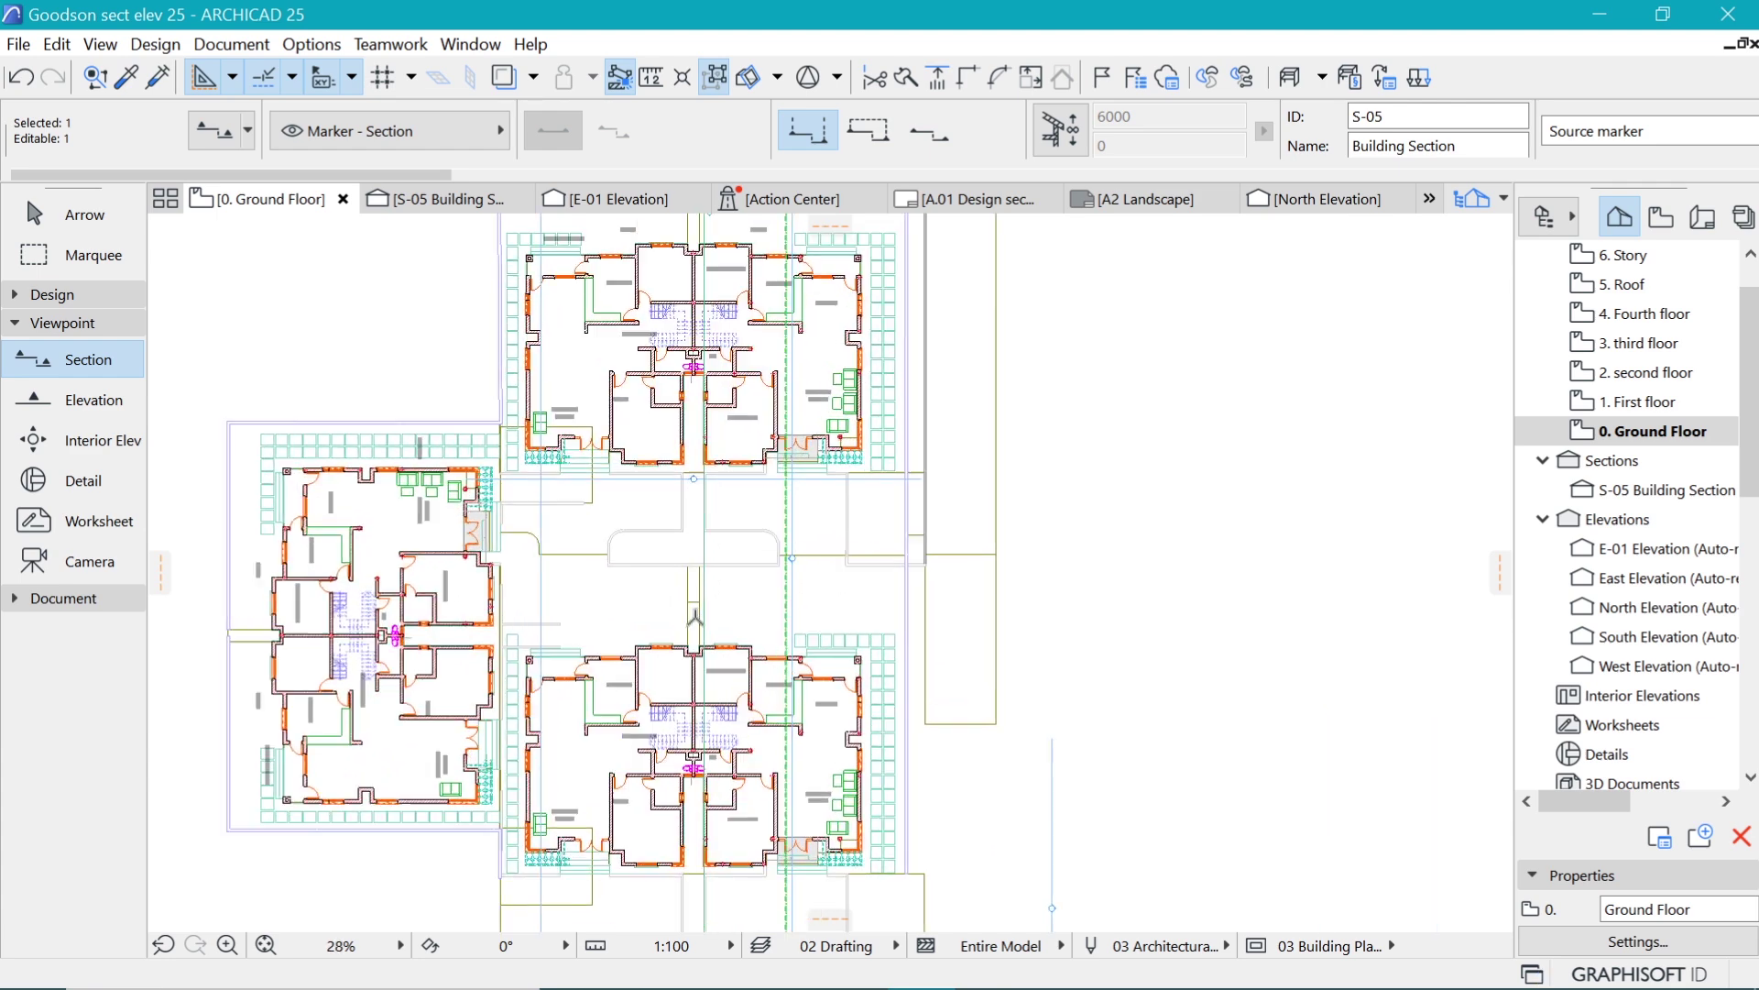
pyautogui.click(709, 603)
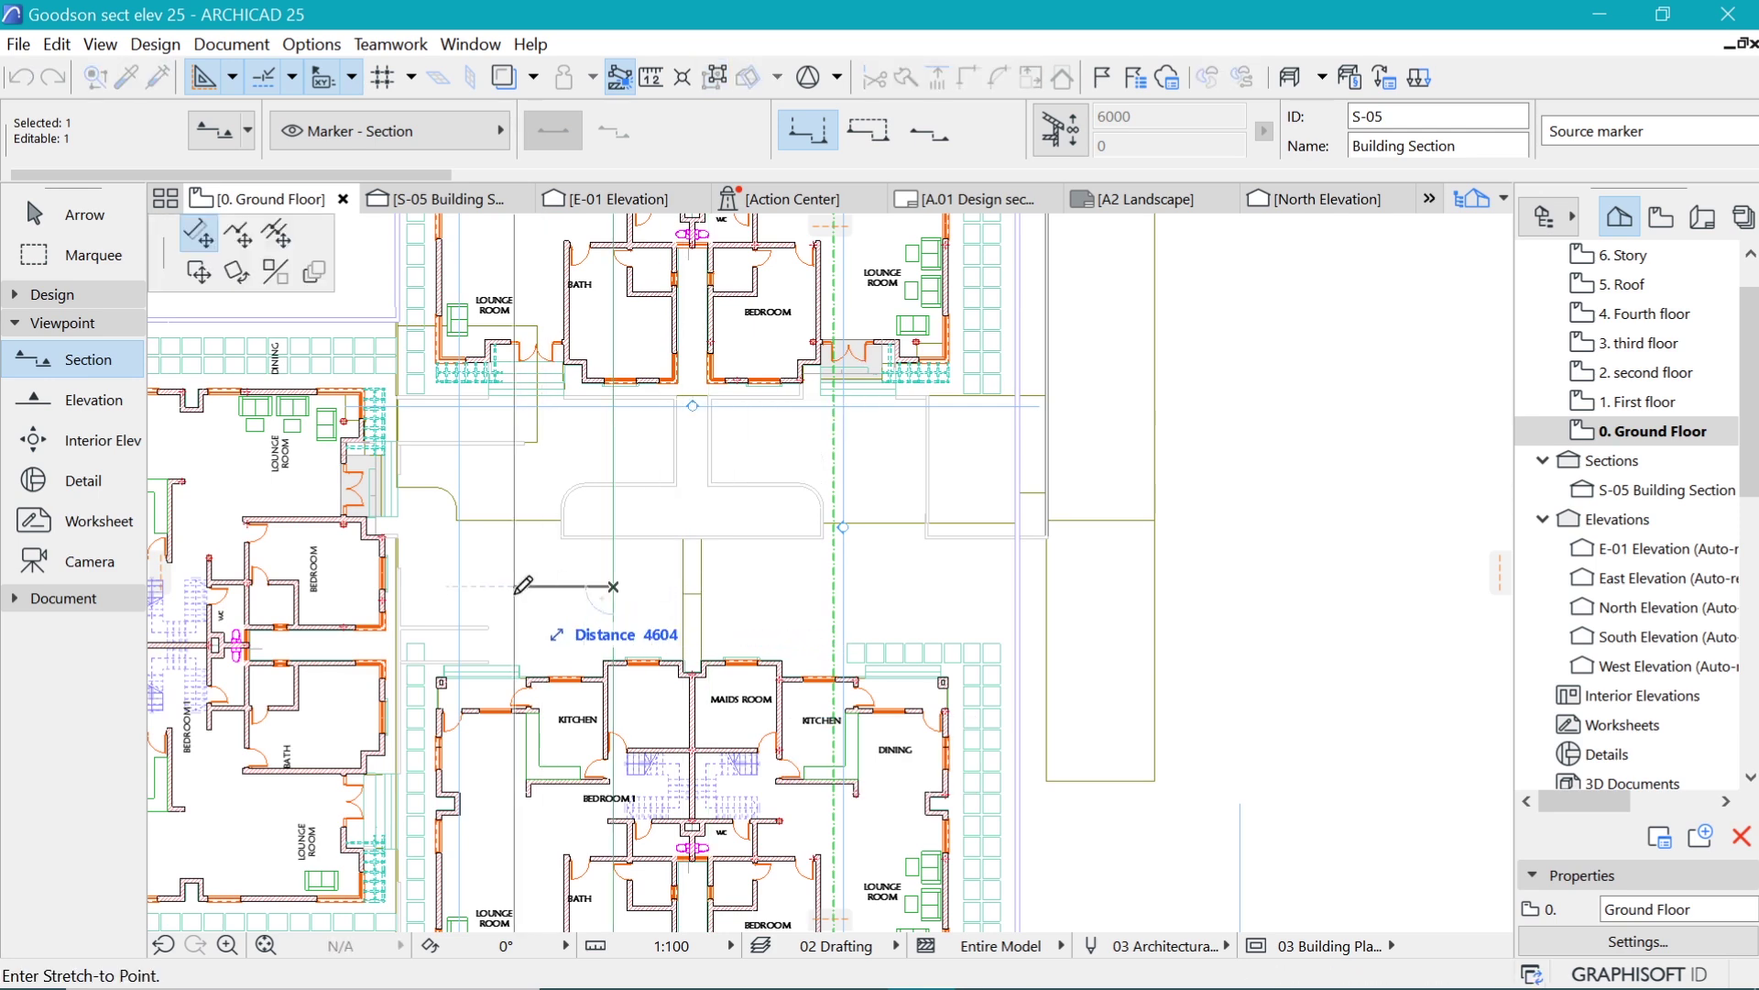
pyautogui.click(615, 583)
# Stretch the S-05 section line on the 2. second floor and open the section view.
pyautogui.hotkey('ctrl', 'Up')
pyautogui.hotkey('ctrl', 'Up')
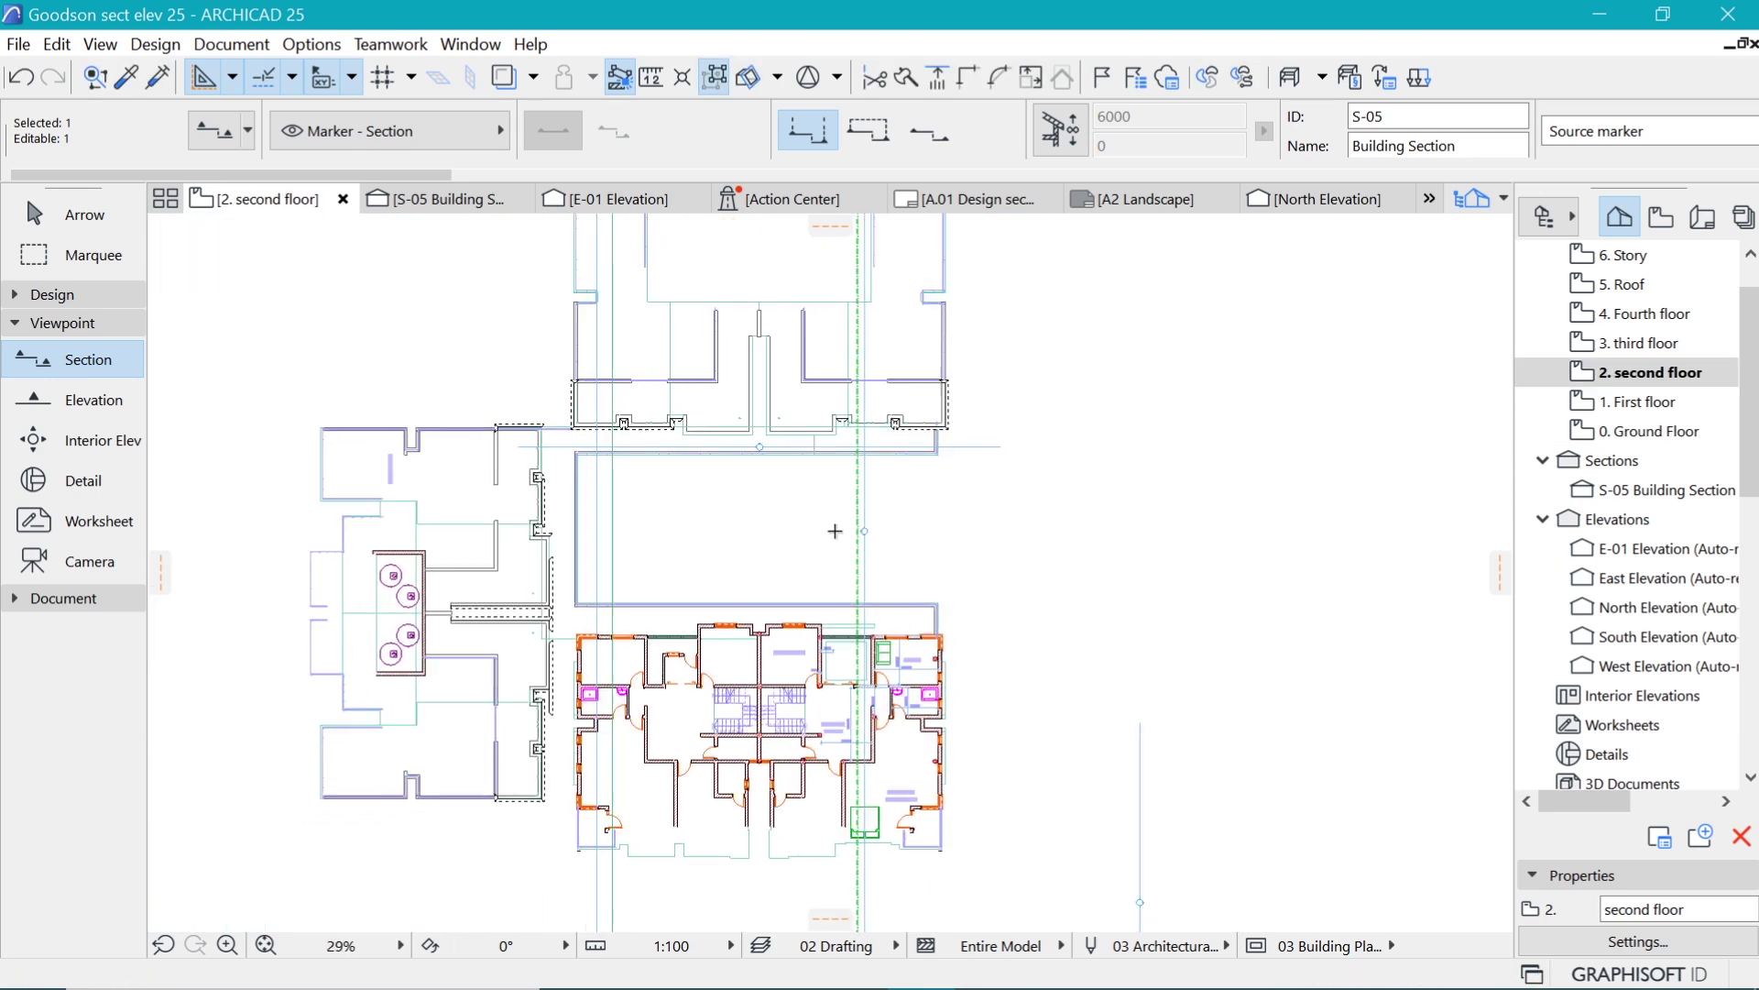
pyautogui.click(614, 539)
pyautogui.click(257, 499)
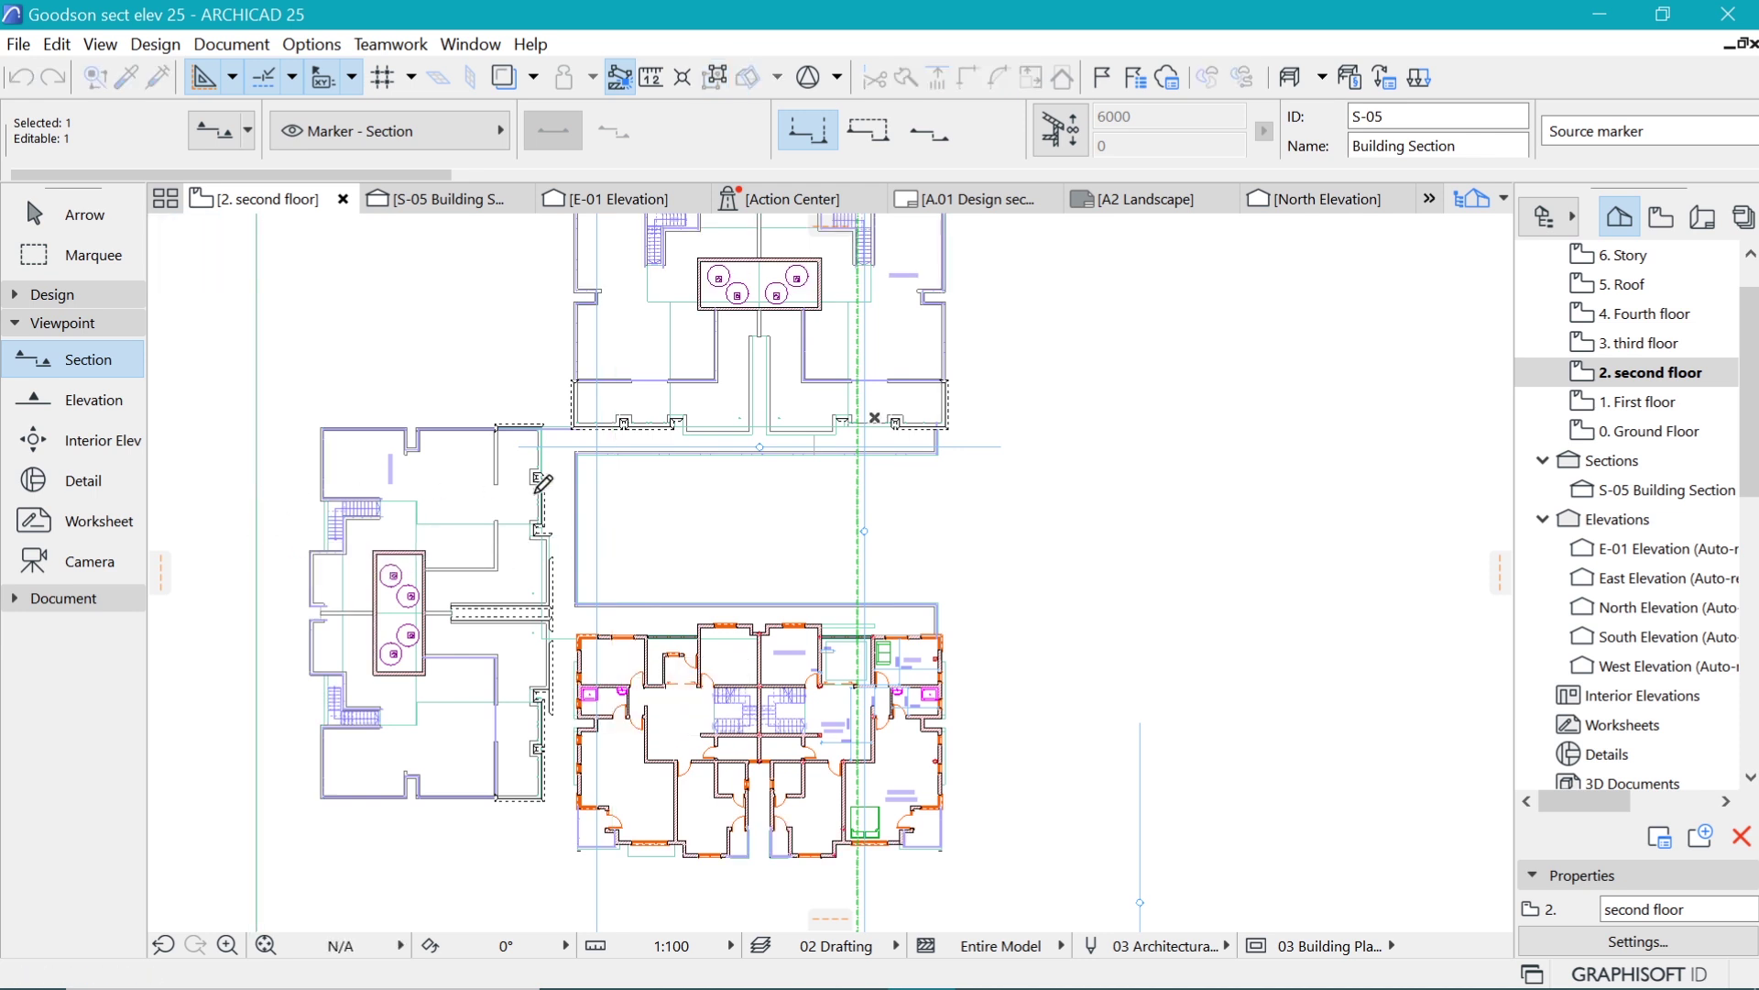
pyautogui.rightClick(1083, 484)
pyautogui.click(1182, 422)
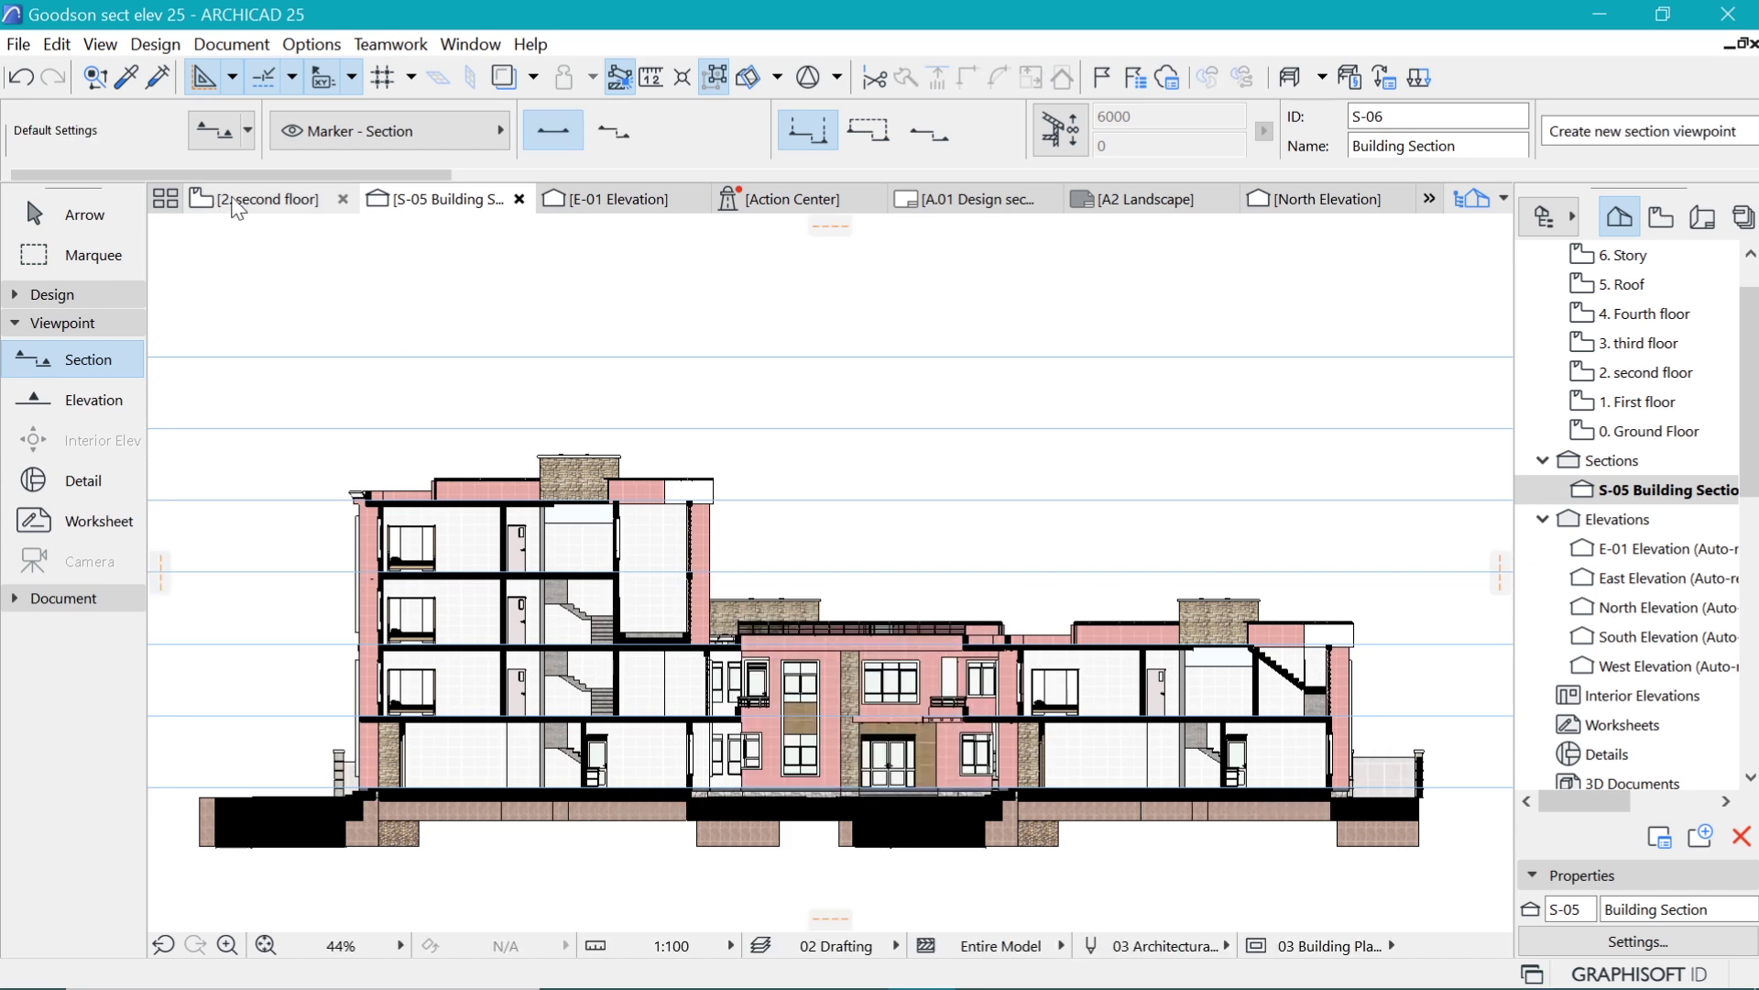
# Readjust the section line's endpoint on the 2. second floor and reopen the updated S-05 section.
pyautogui.click(261, 199)
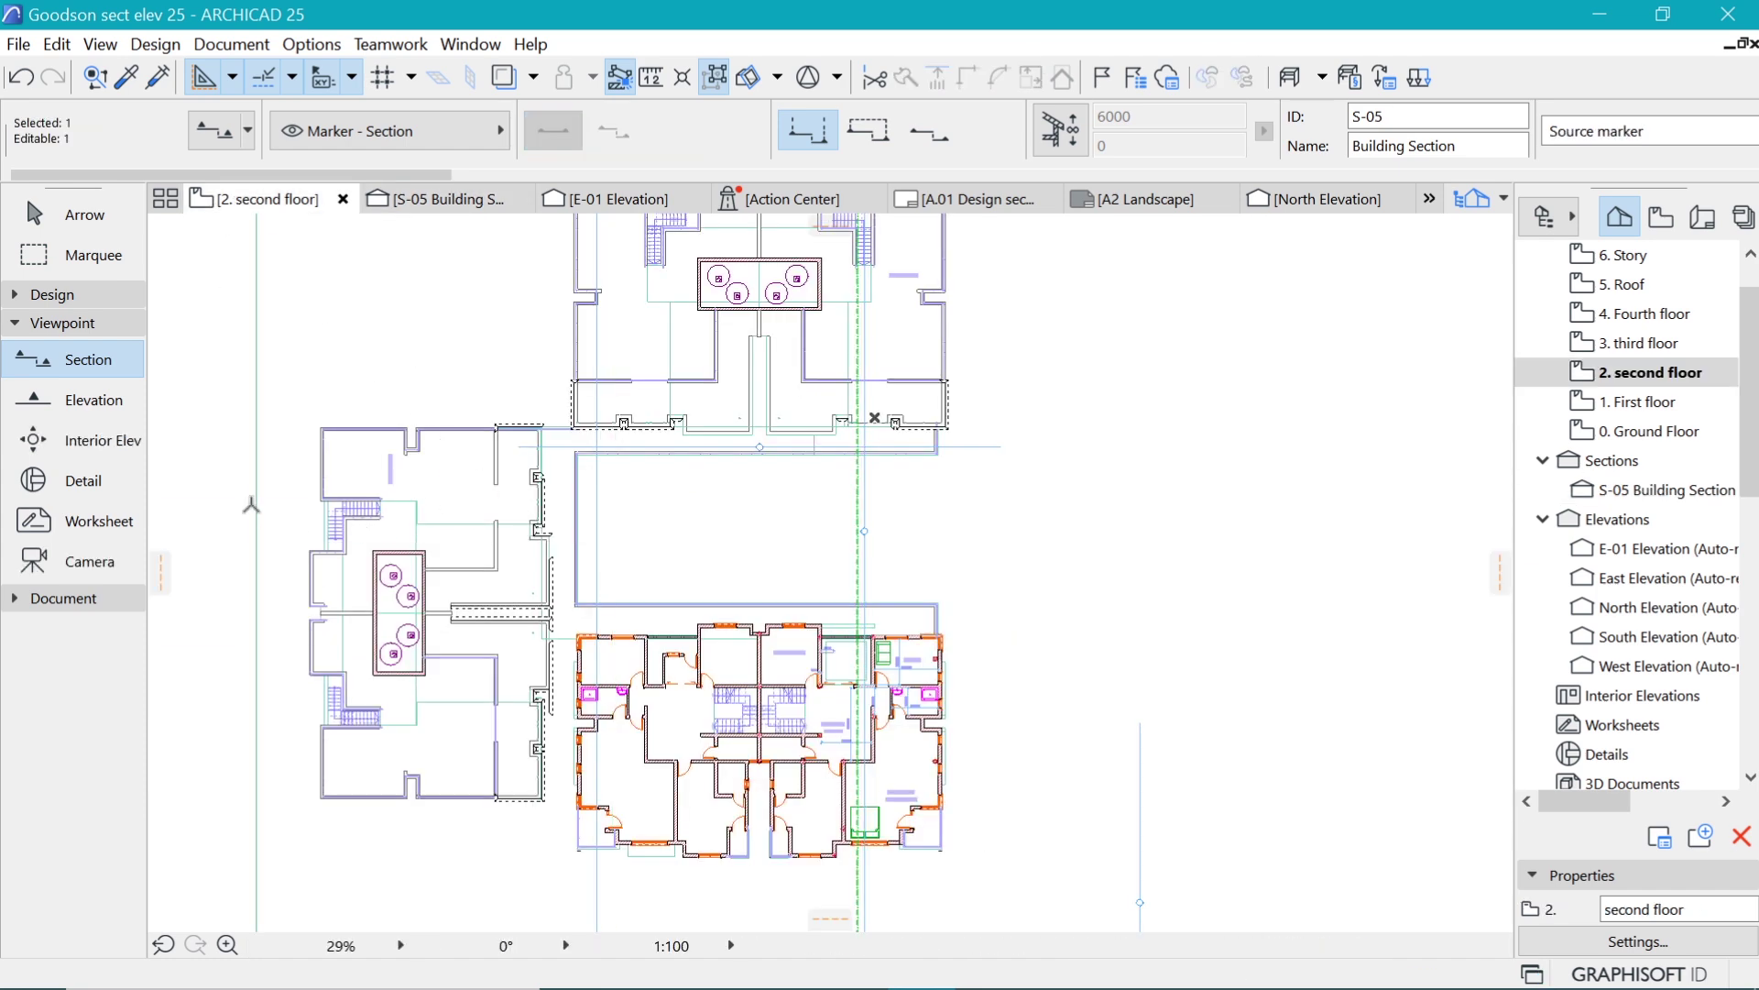
pyautogui.click(257, 504)
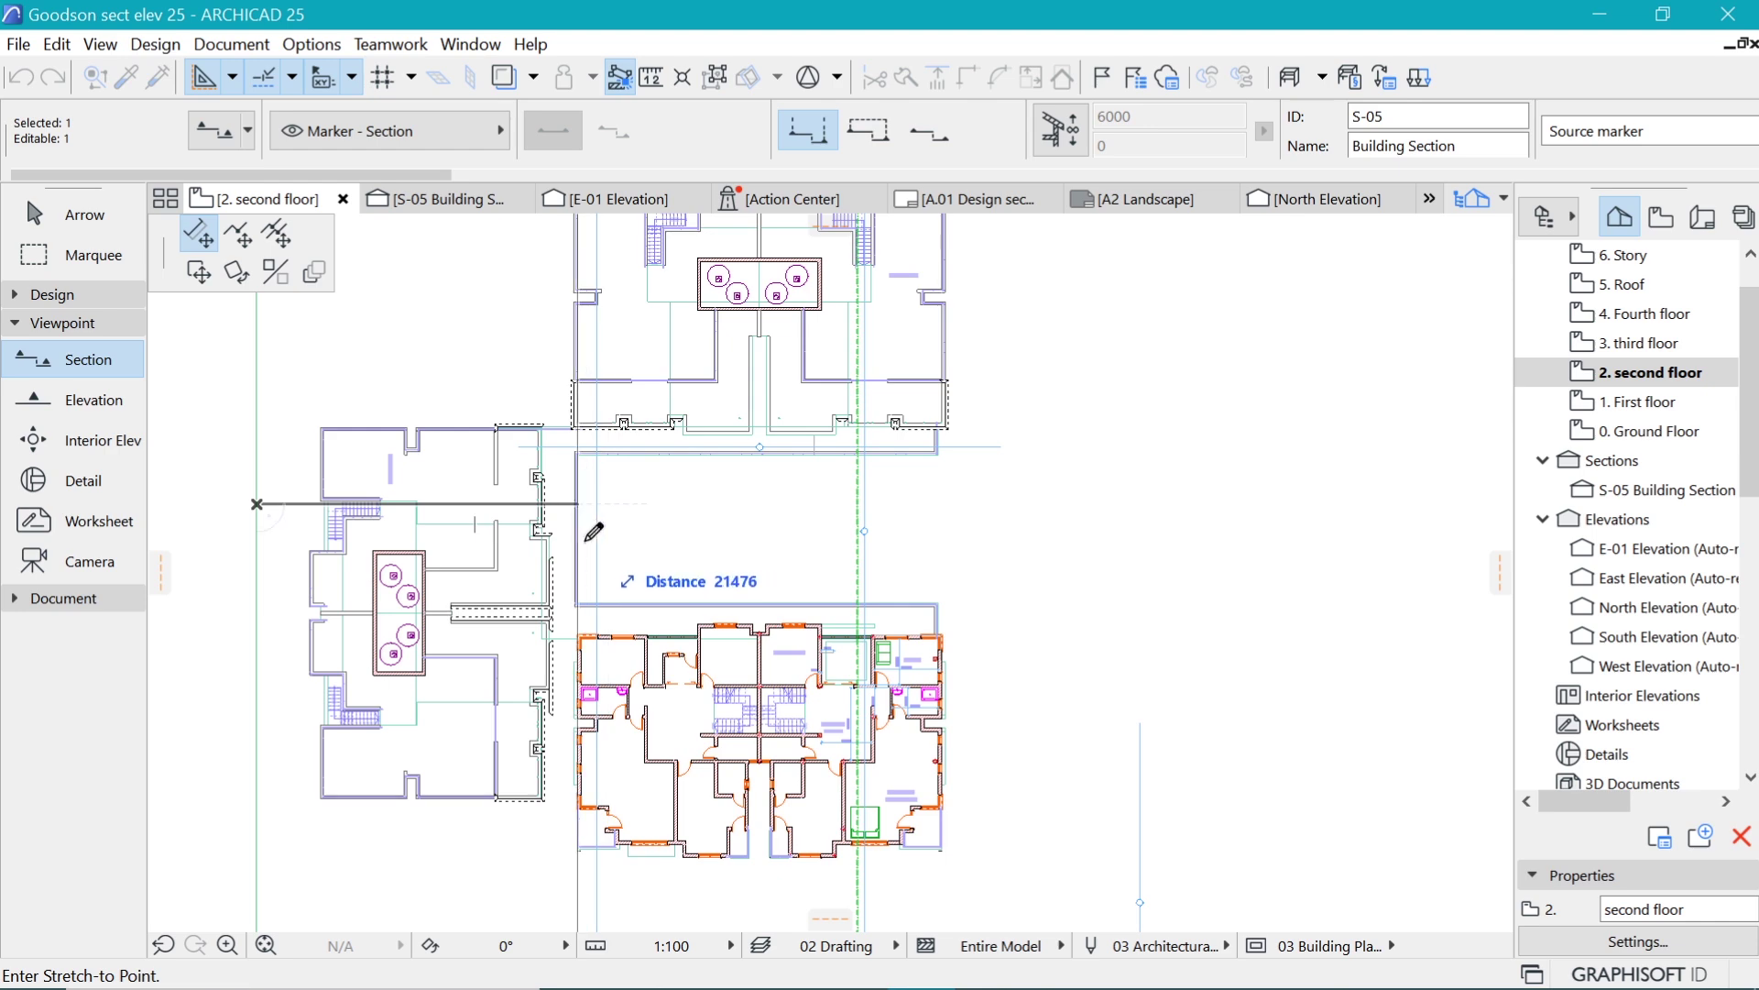
pyautogui.click(588, 483)
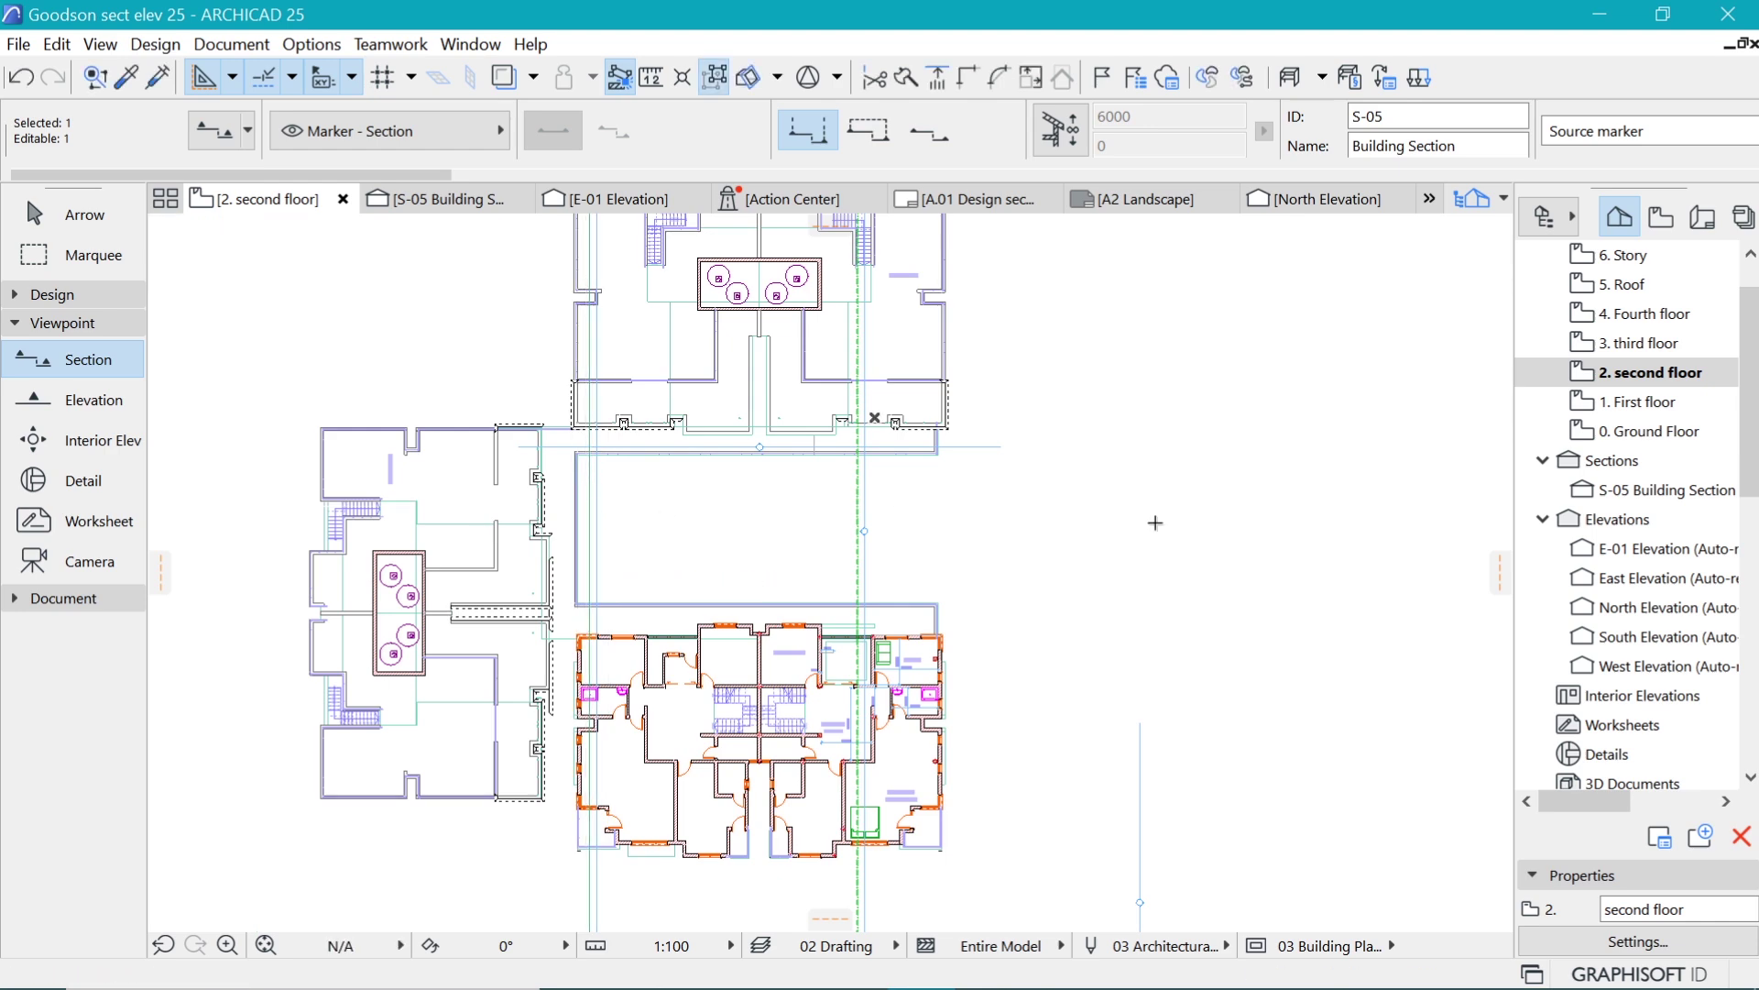
pyautogui.rightClick(1106, 339)
pyautogui.click(1251, 419)
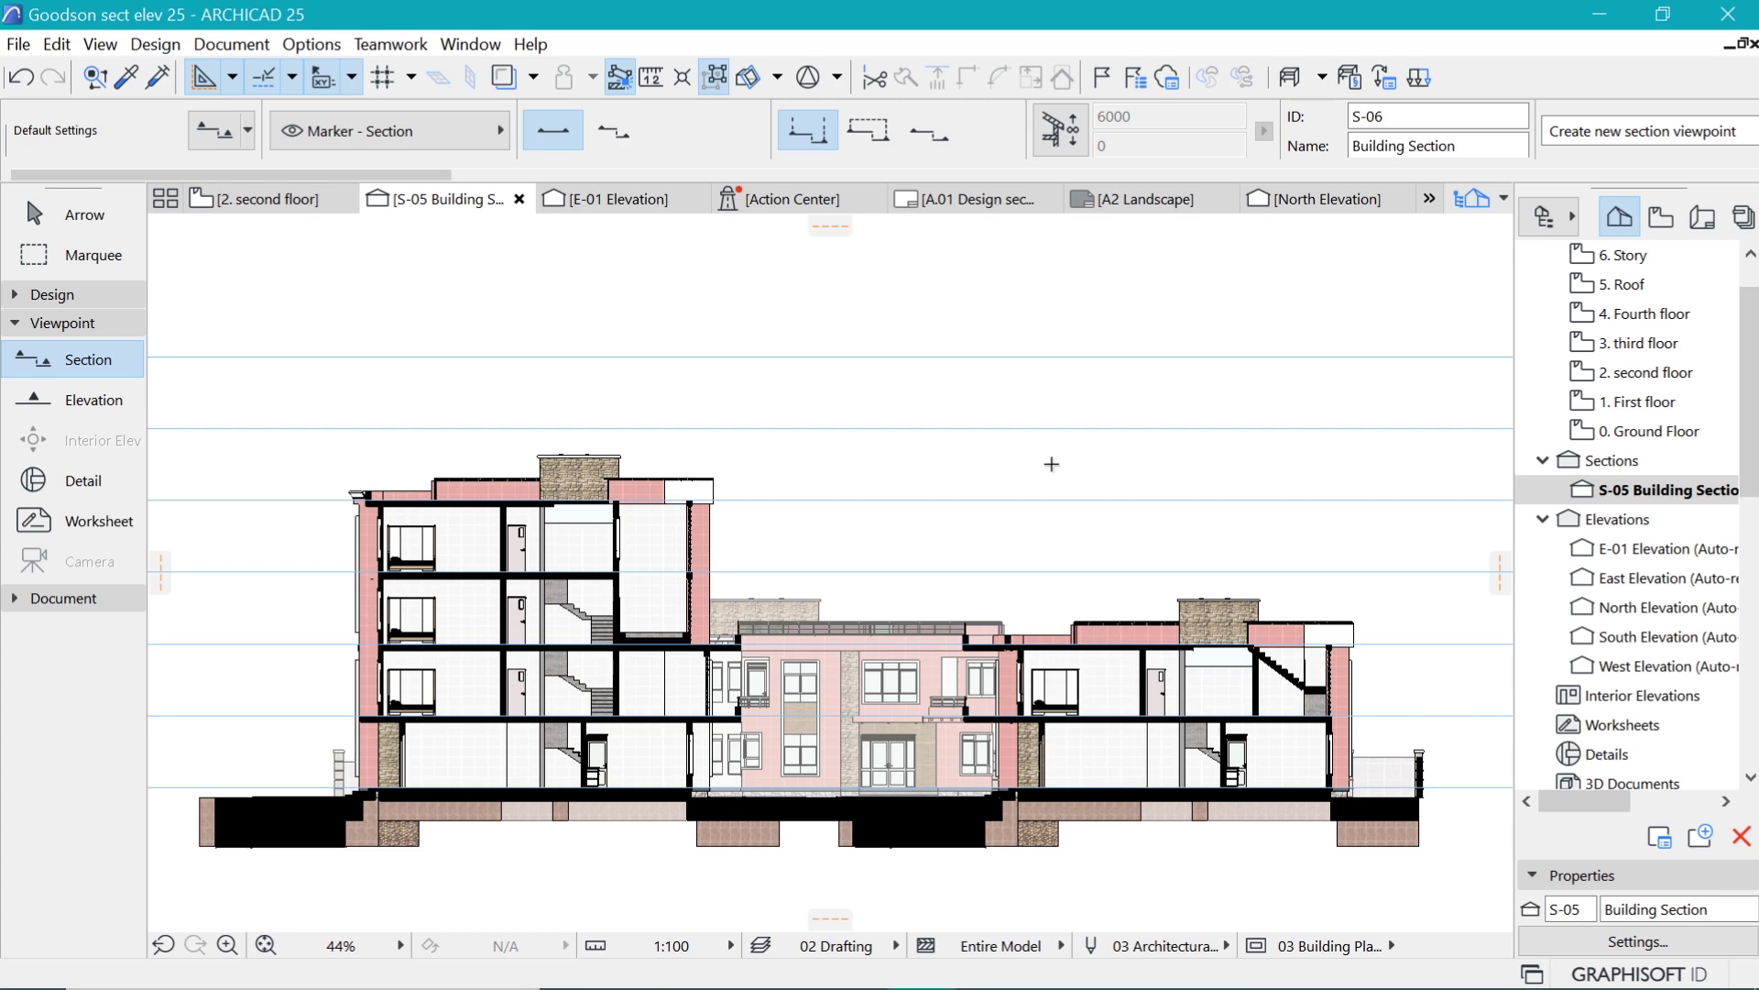
# In the S-05 Section Settings, enable Shadow with a 25 % Shadow Fill and Fade Distant Shadow.
pyautogui.scroll(1, 1016, 758)
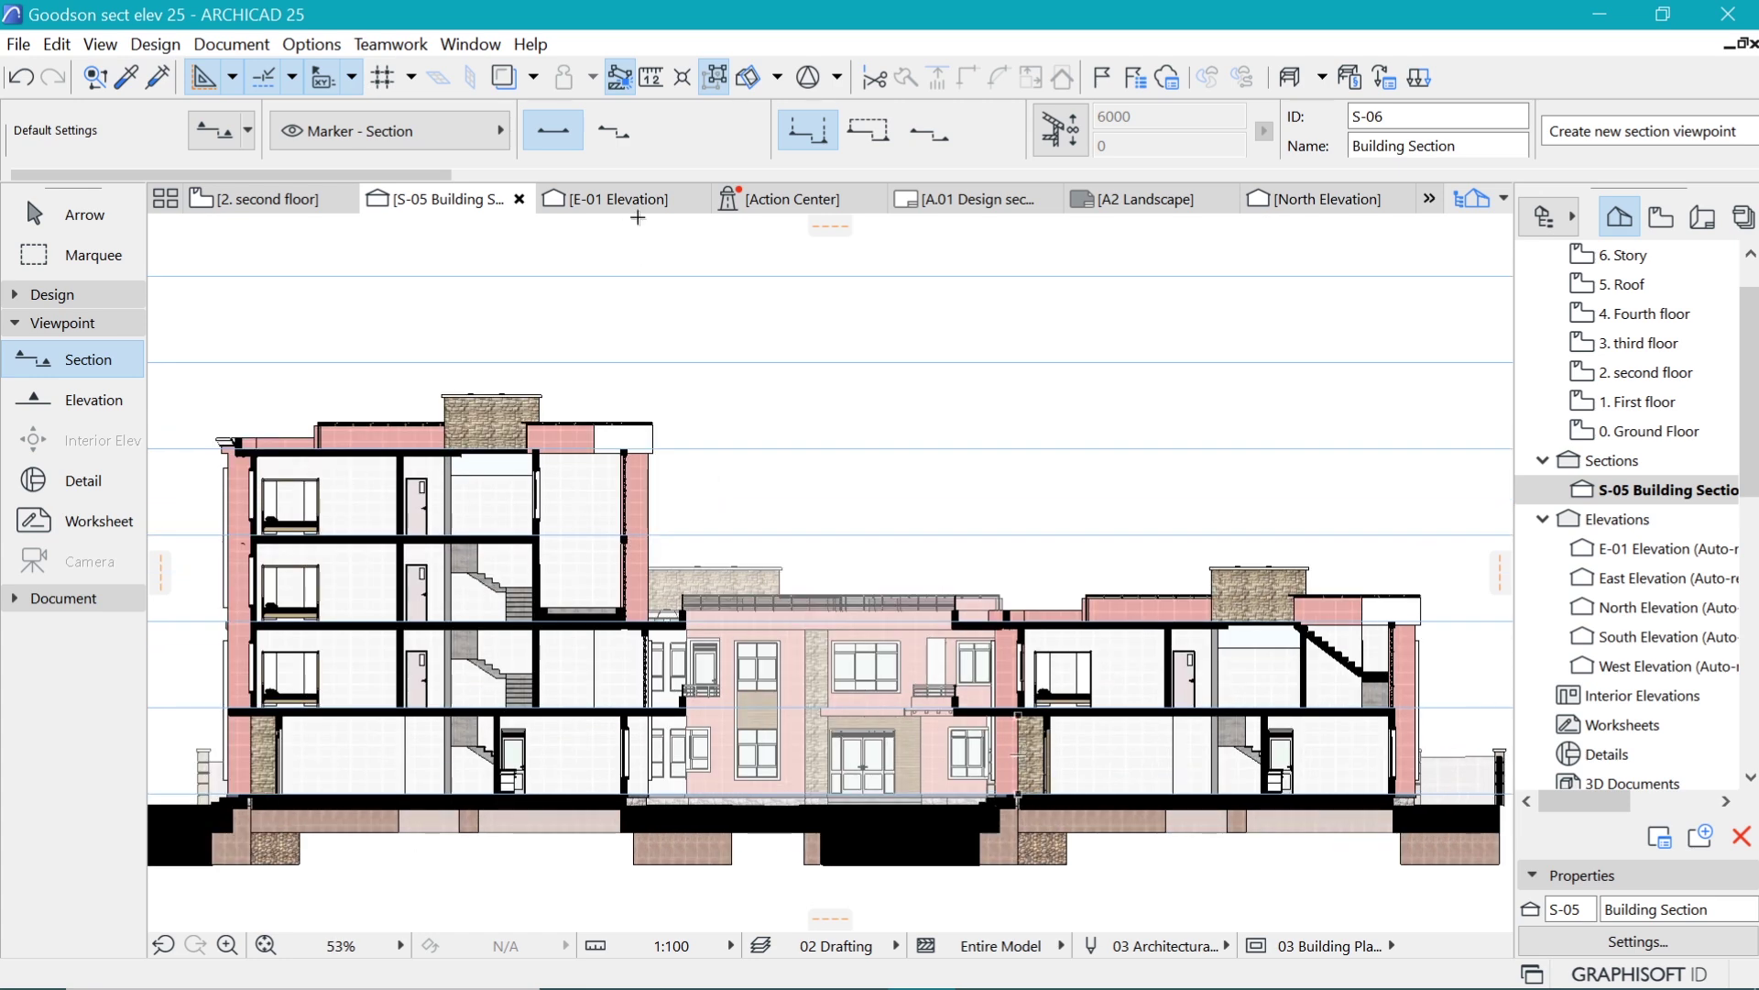
pyautogui.rightClick(485, 200)
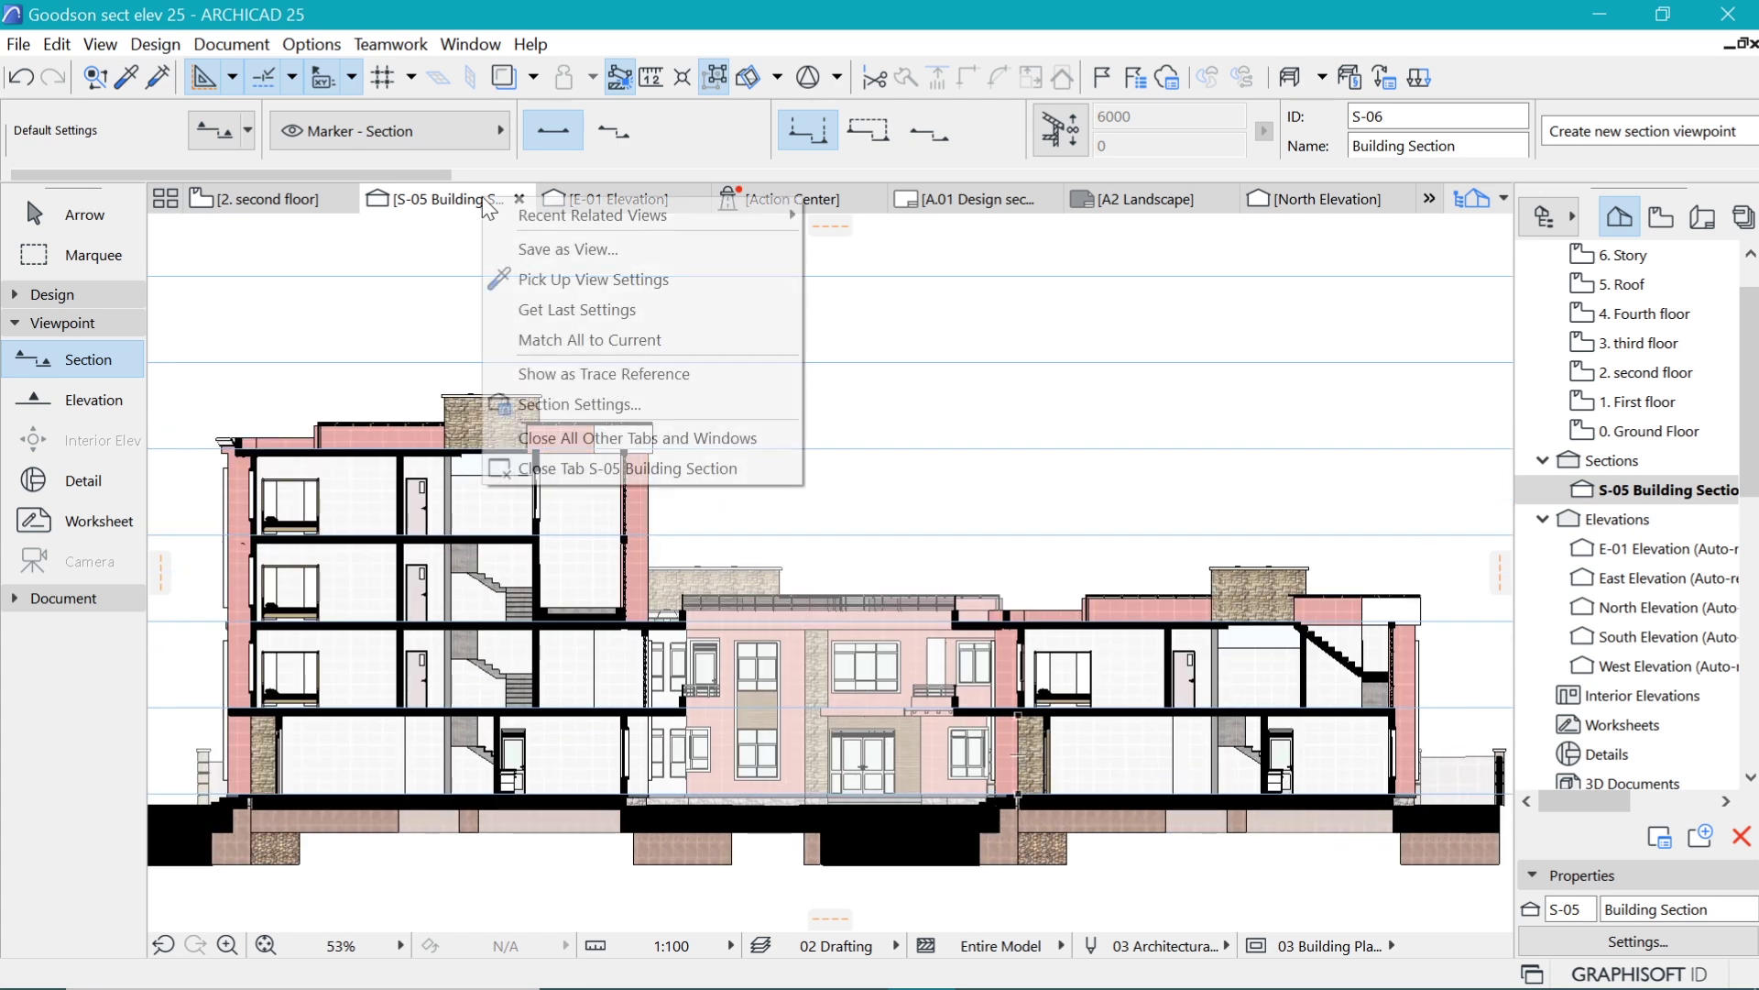
pyautogui.click(594, 412)
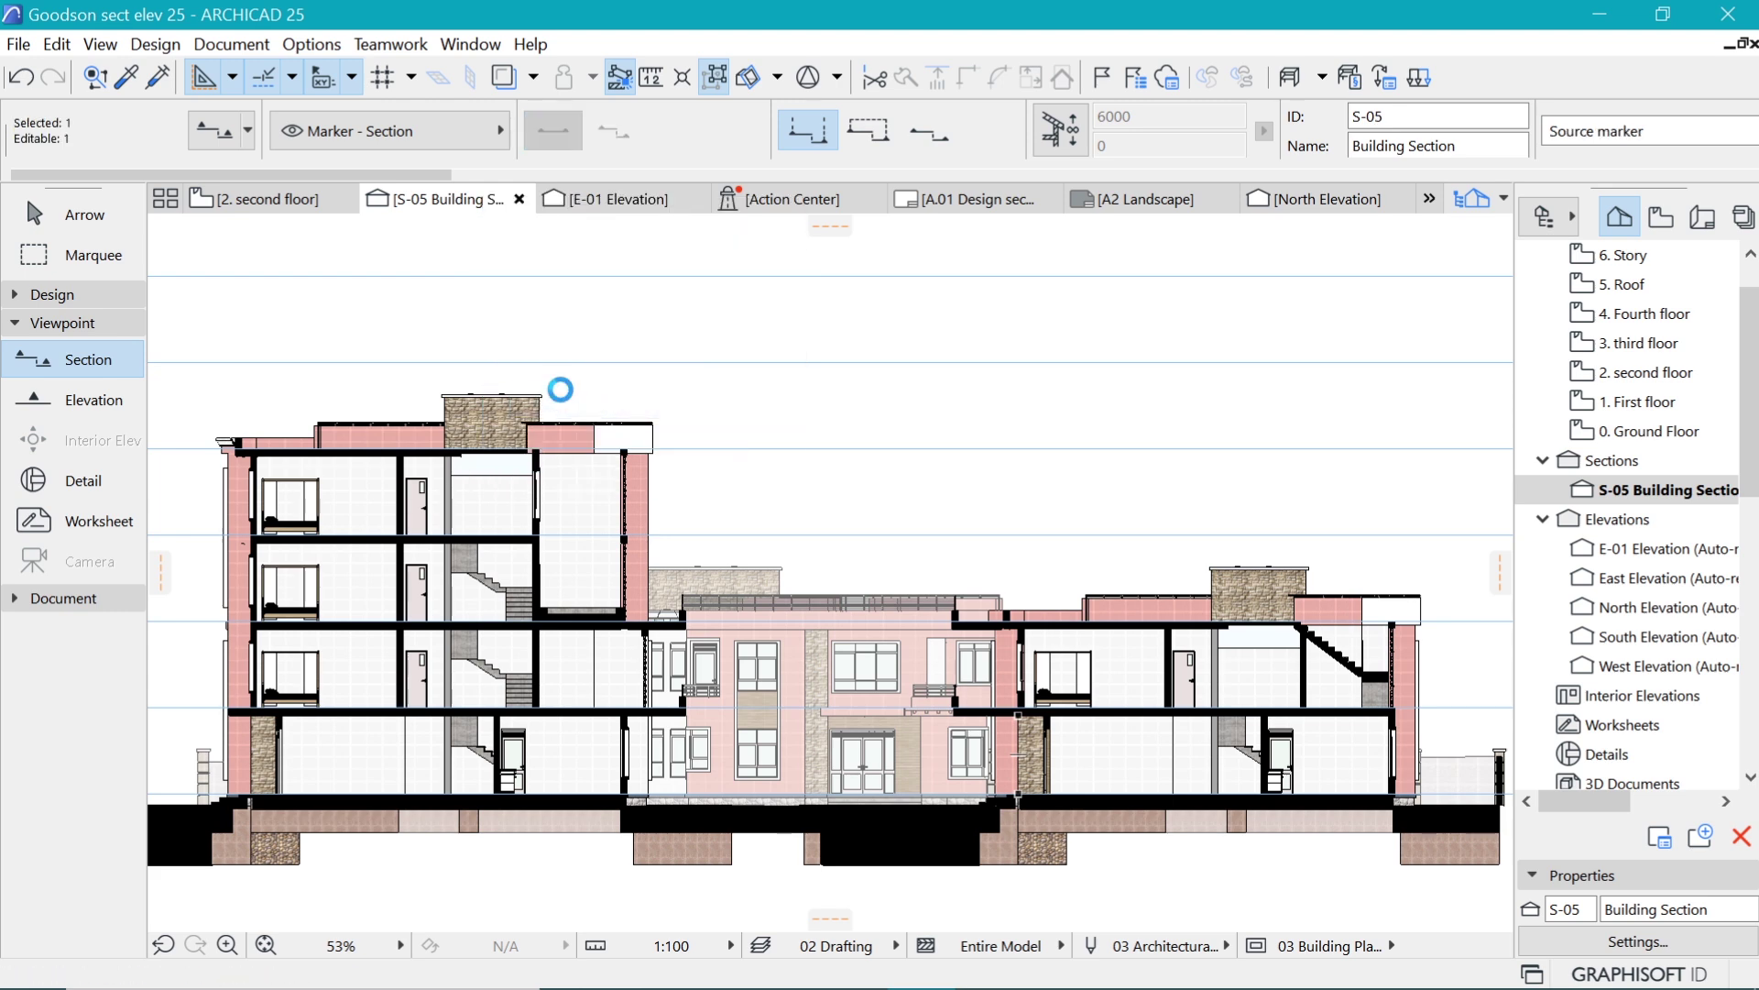
pyautogui.scroll(-5, 779, 344)
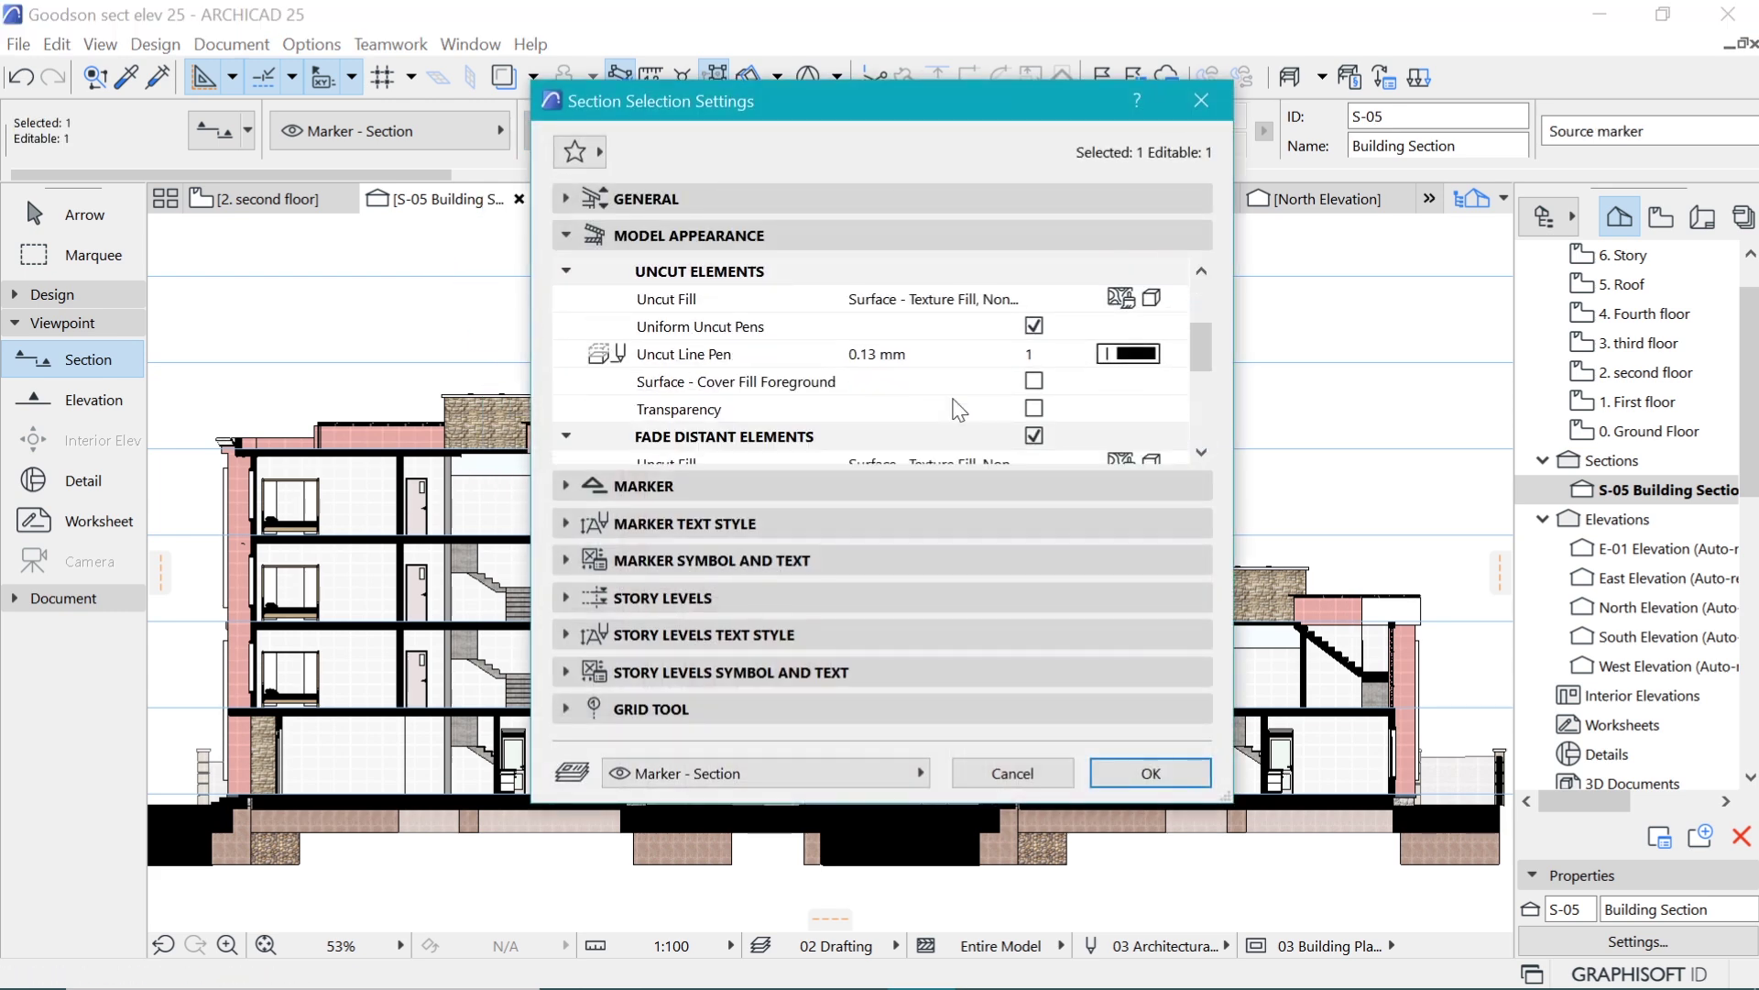
pyautogui.scroll(-3, 882, 424)
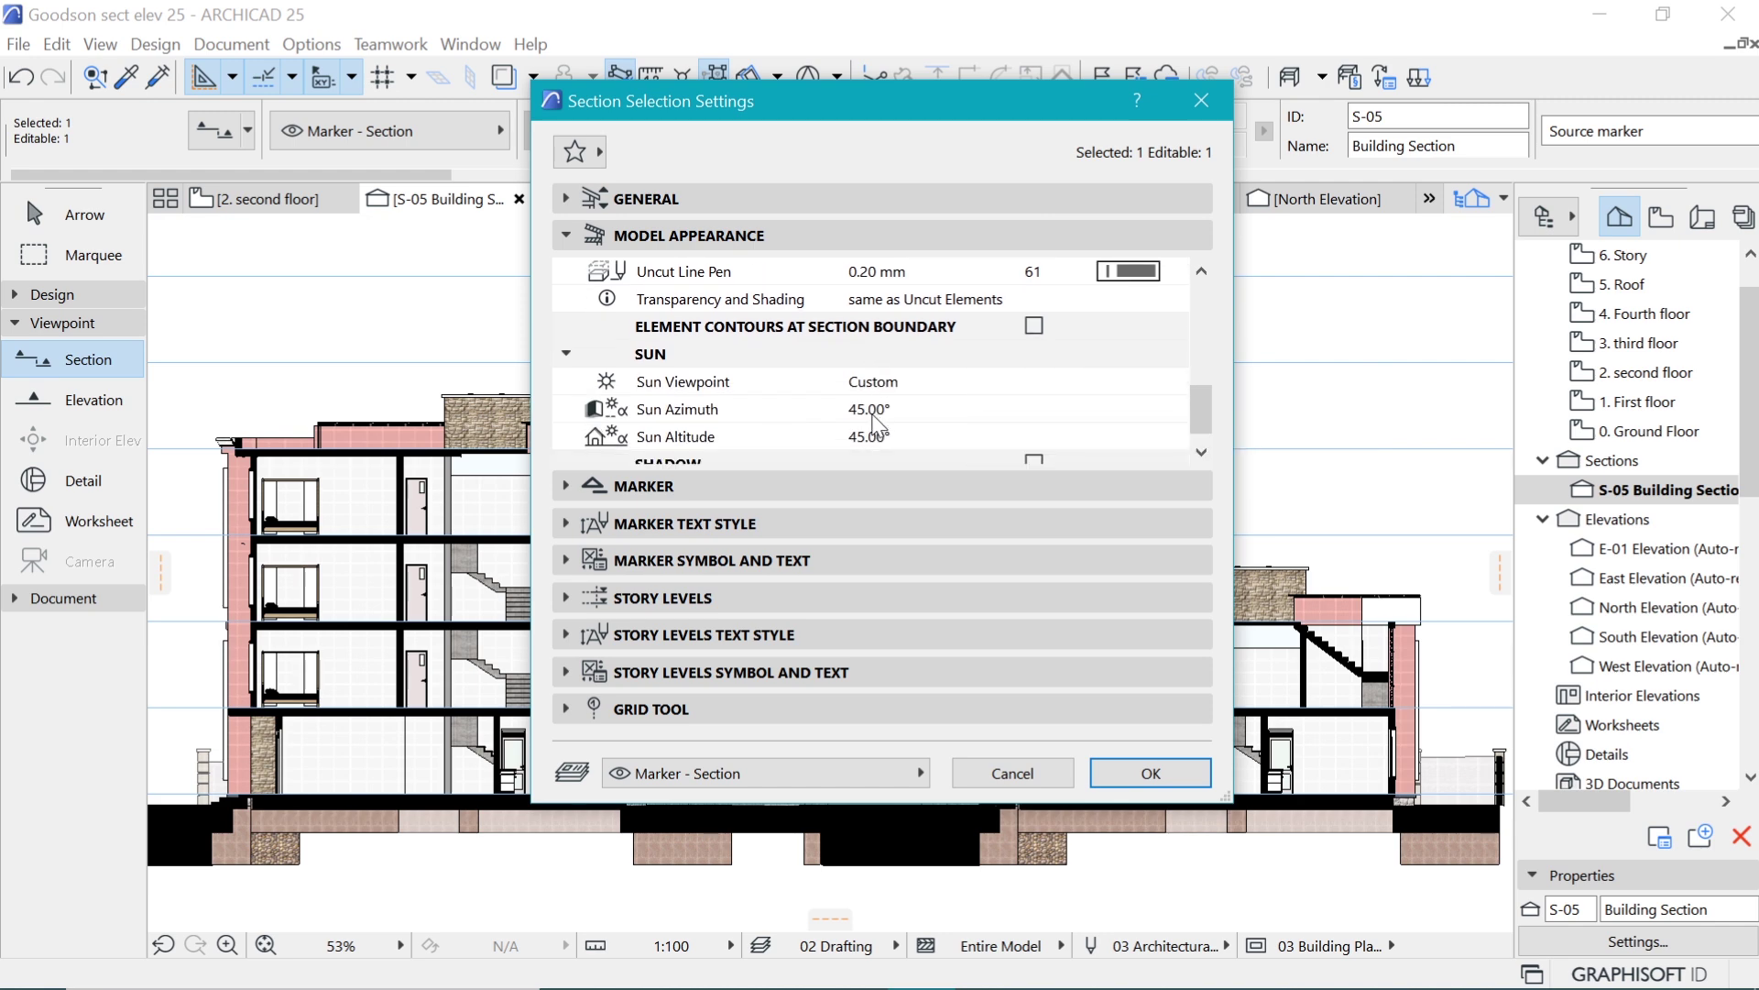
pyautogui.scroll(-1, 1033, 385)
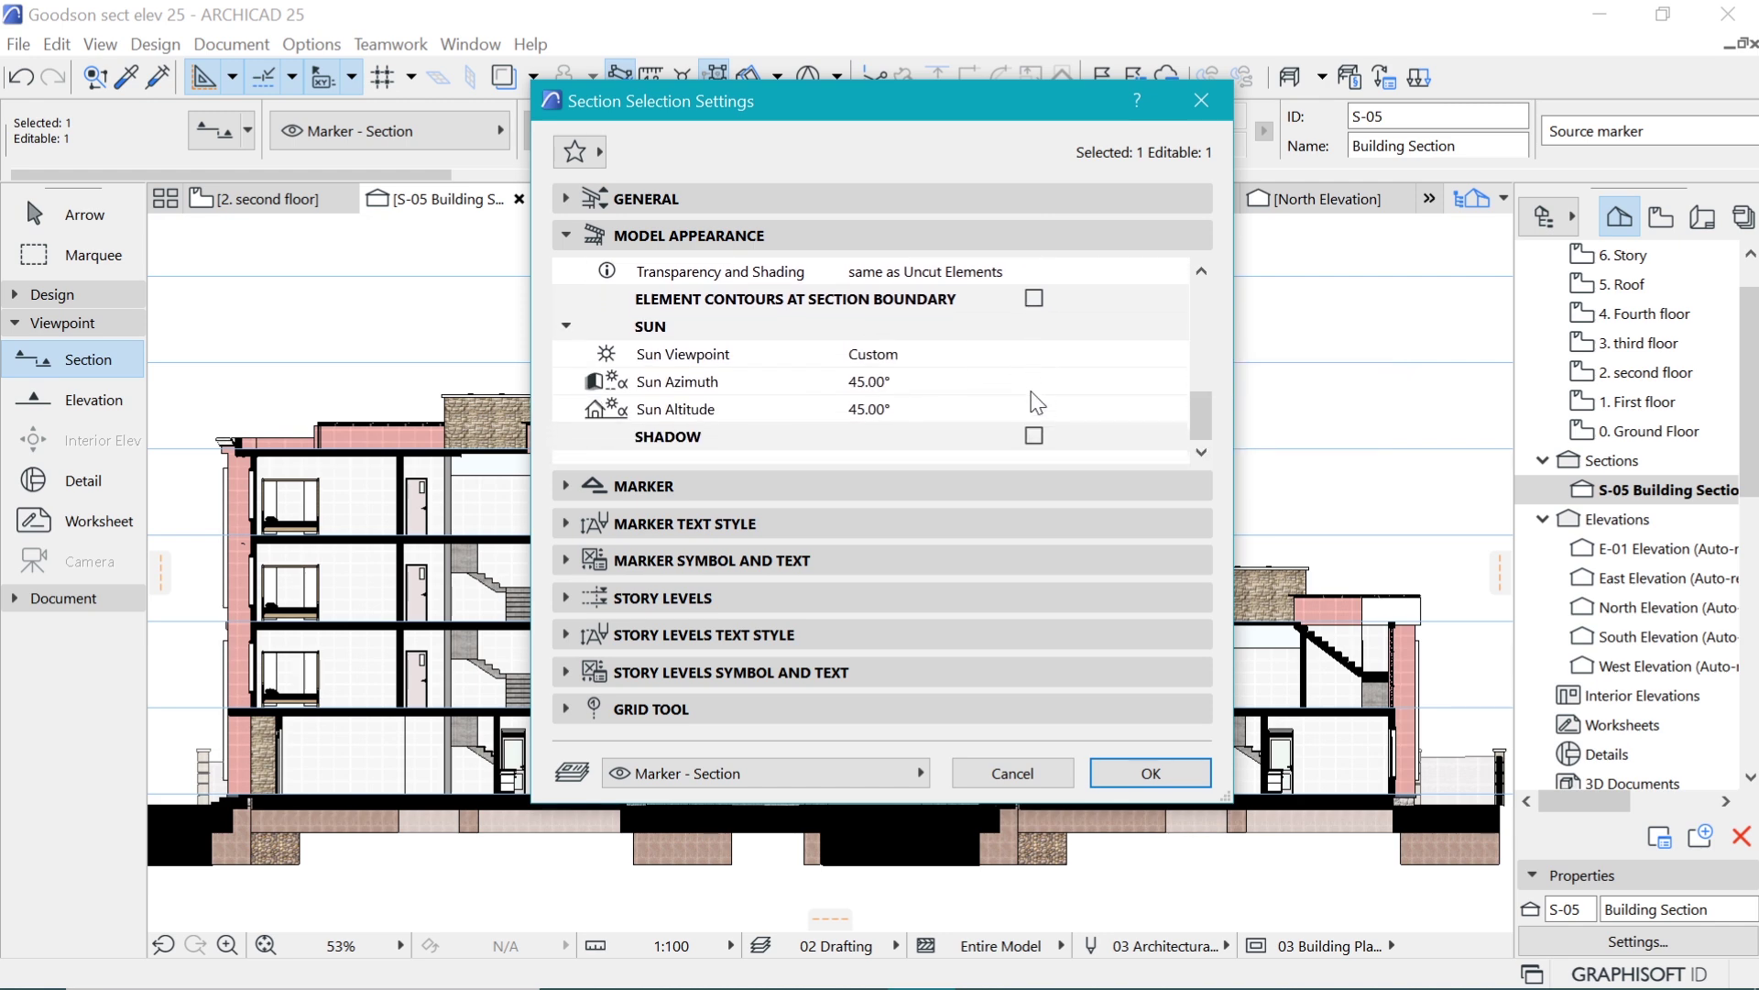
pyautogui.click(1008, 442)
pyautogui.scroll(-4, 966, 434)
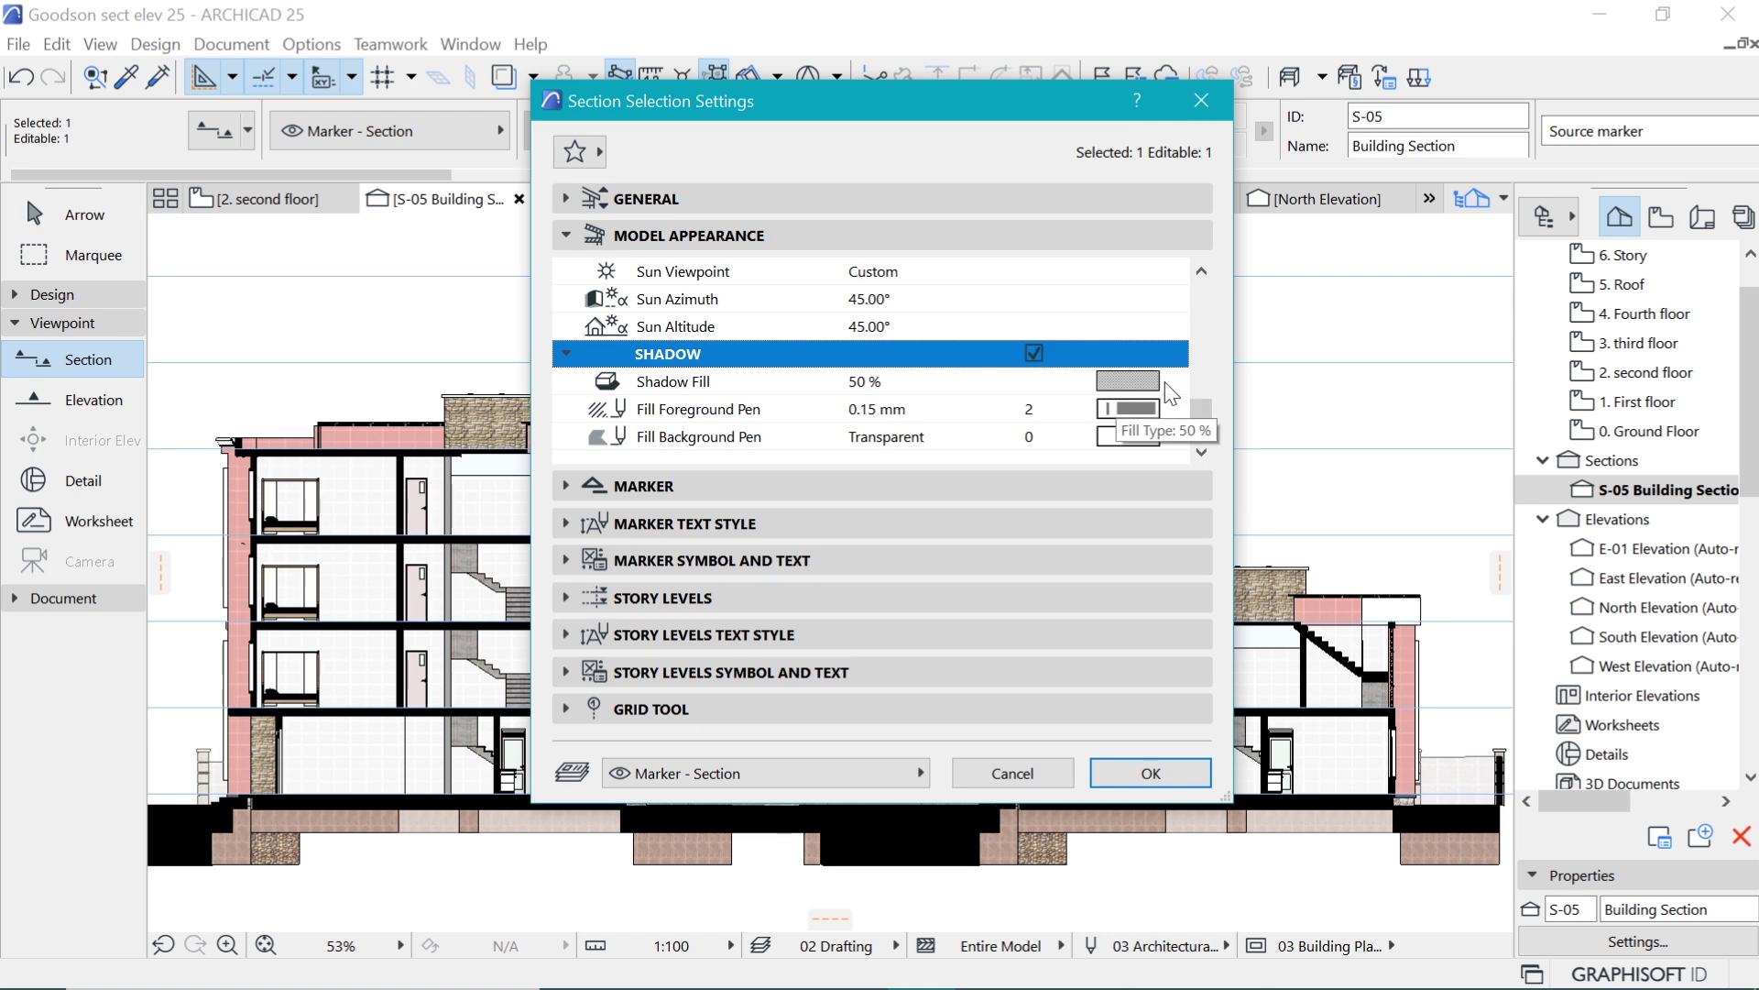
pyautogui.click(1137, 381)
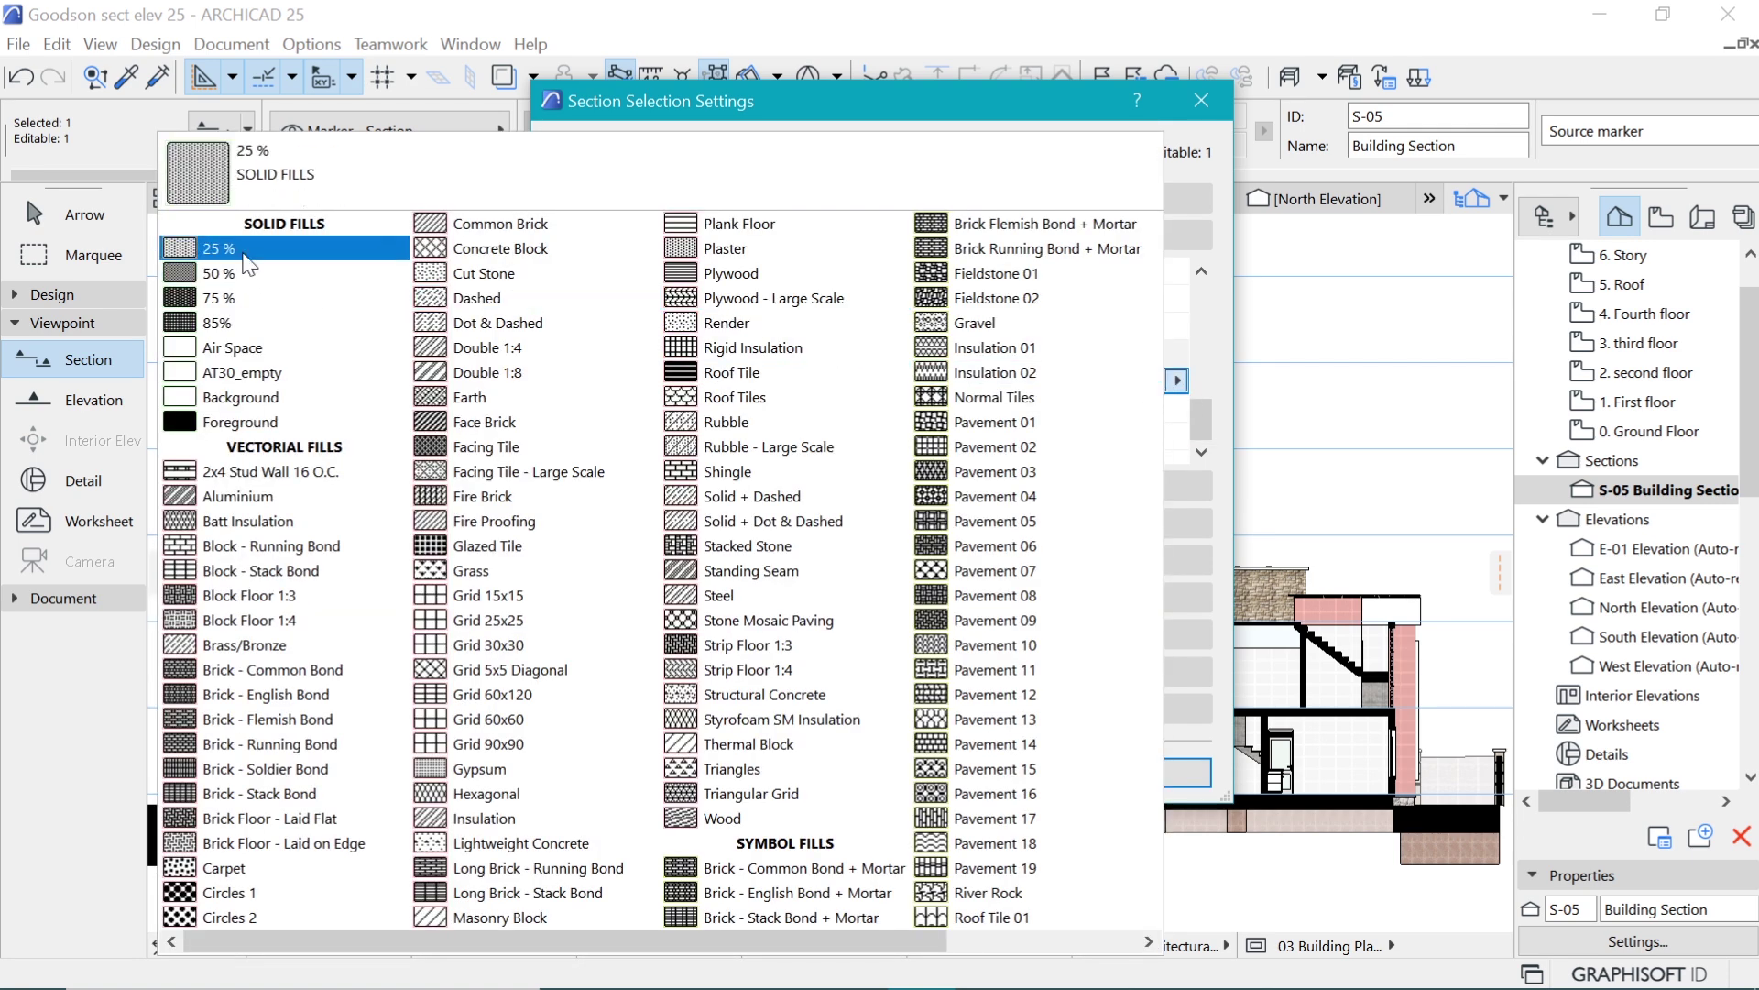
pyautogui.click(243, 255)
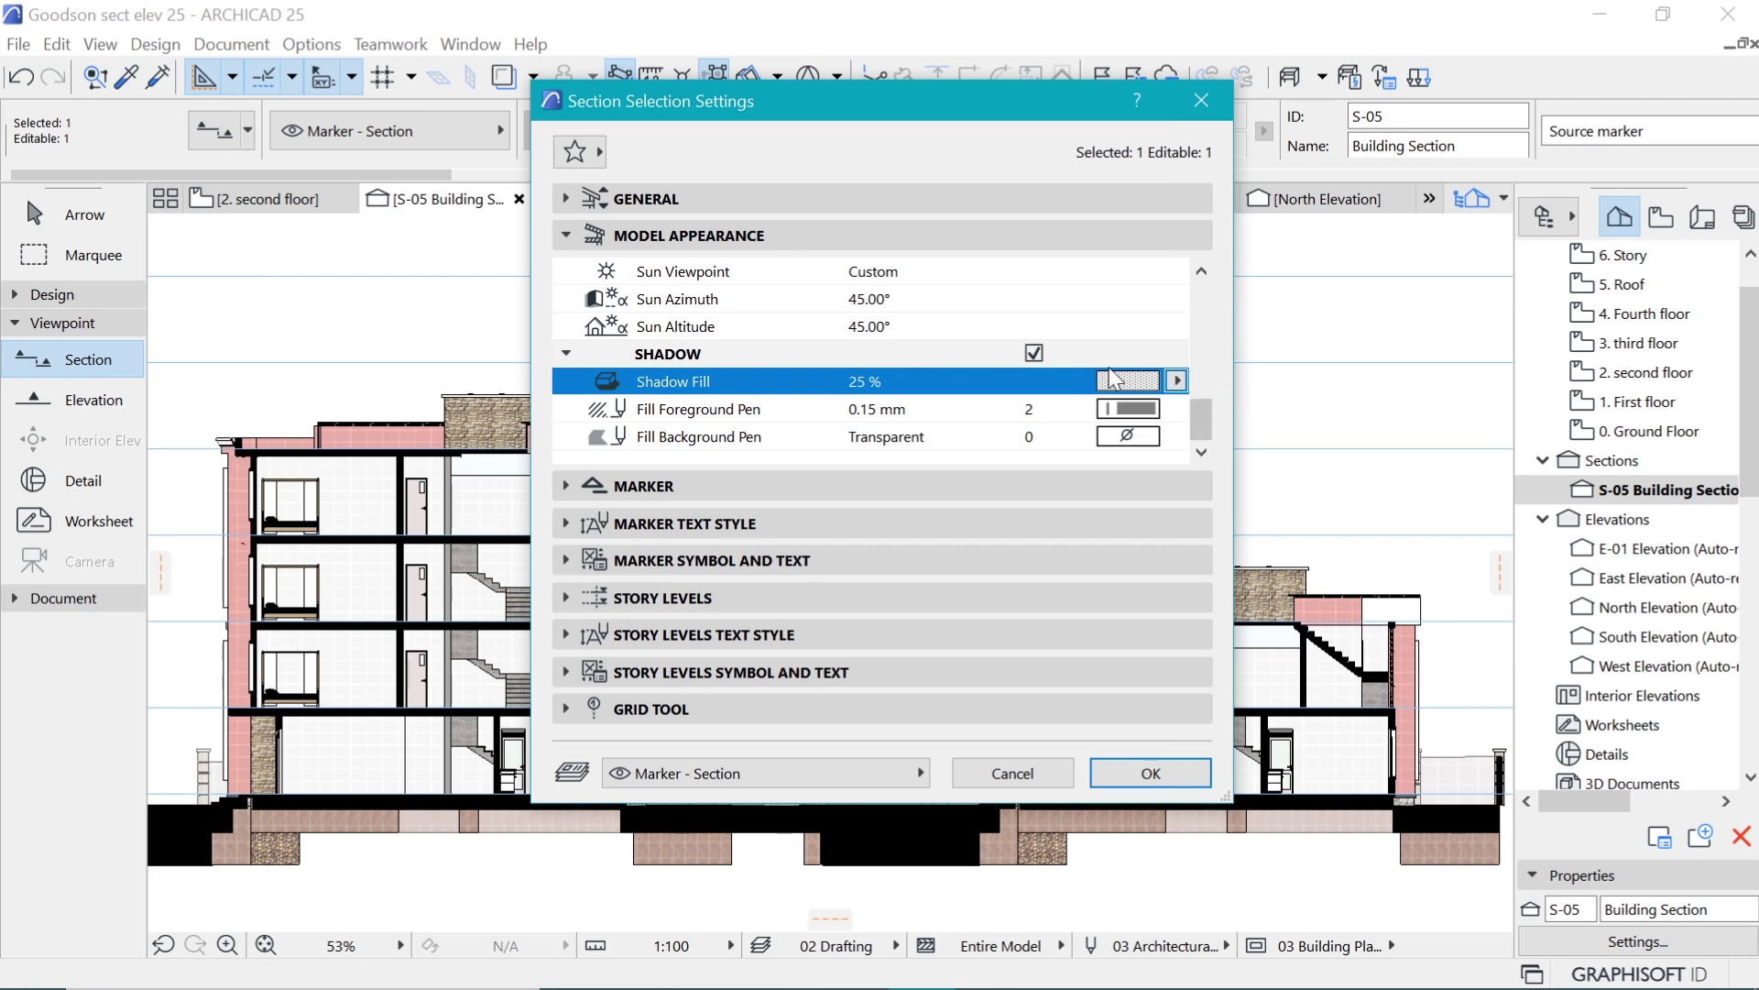
pyautogui.scroll(5, 1108, 385)
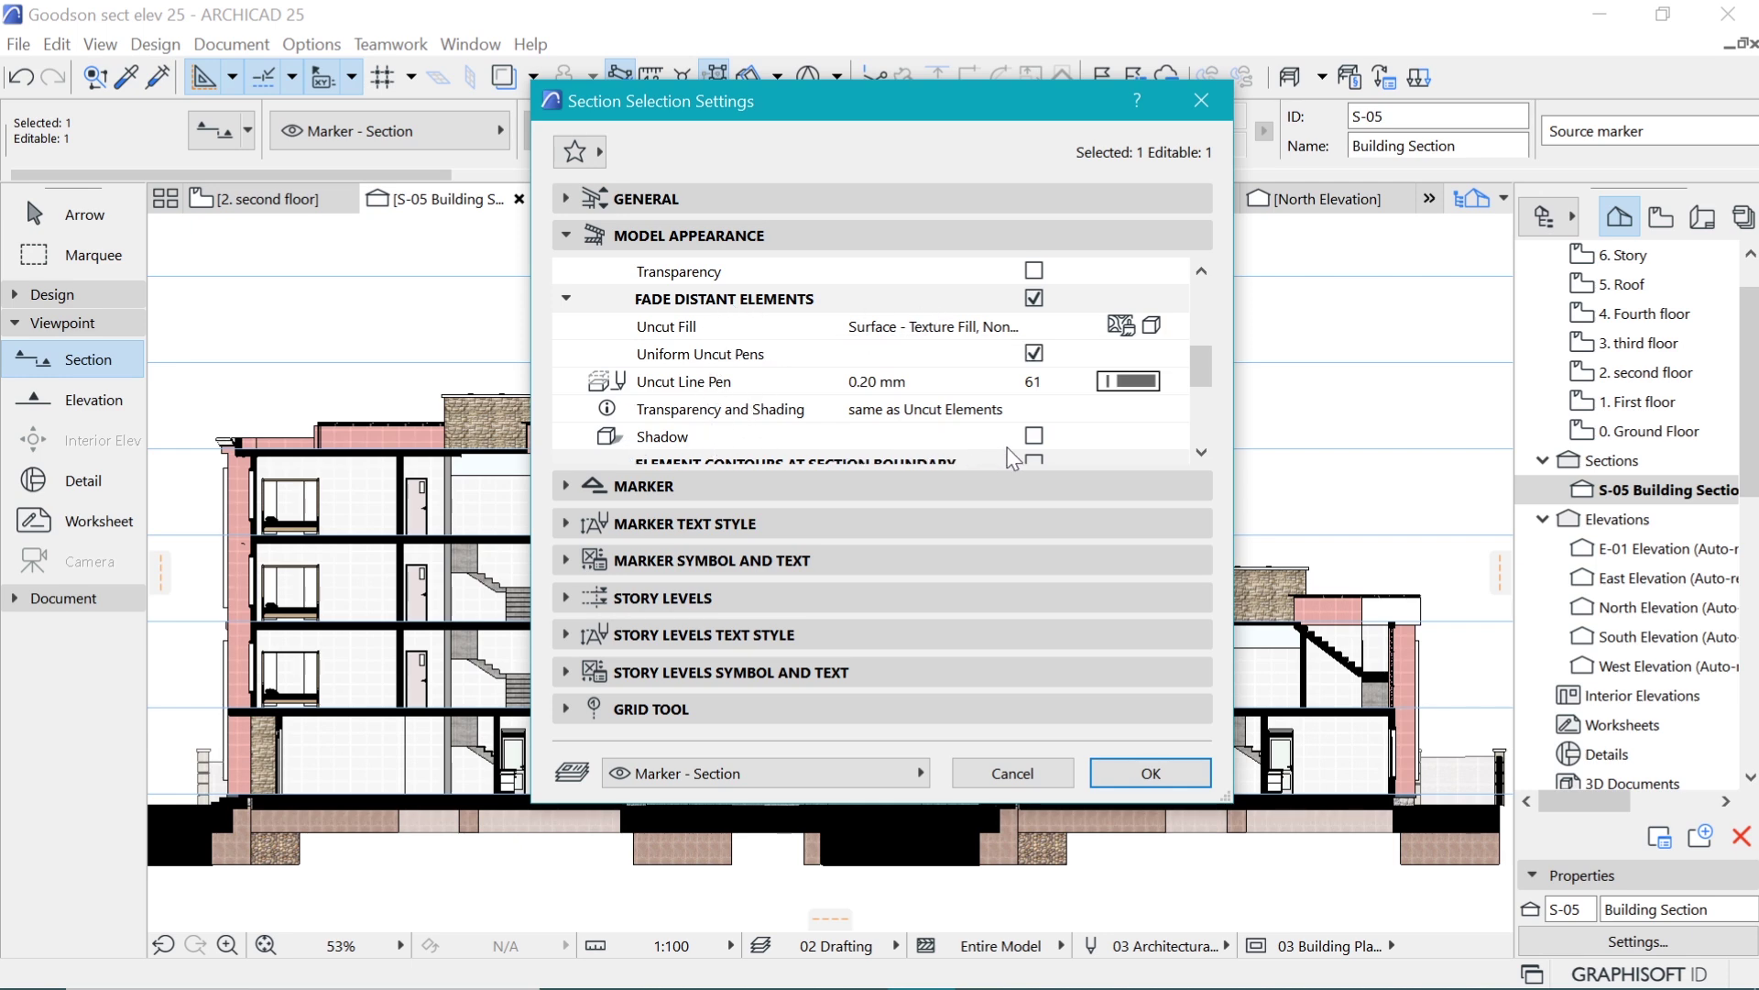
pyautogui.click(1035, 437)
pyautogui.scroll(-1, 1037, 441)
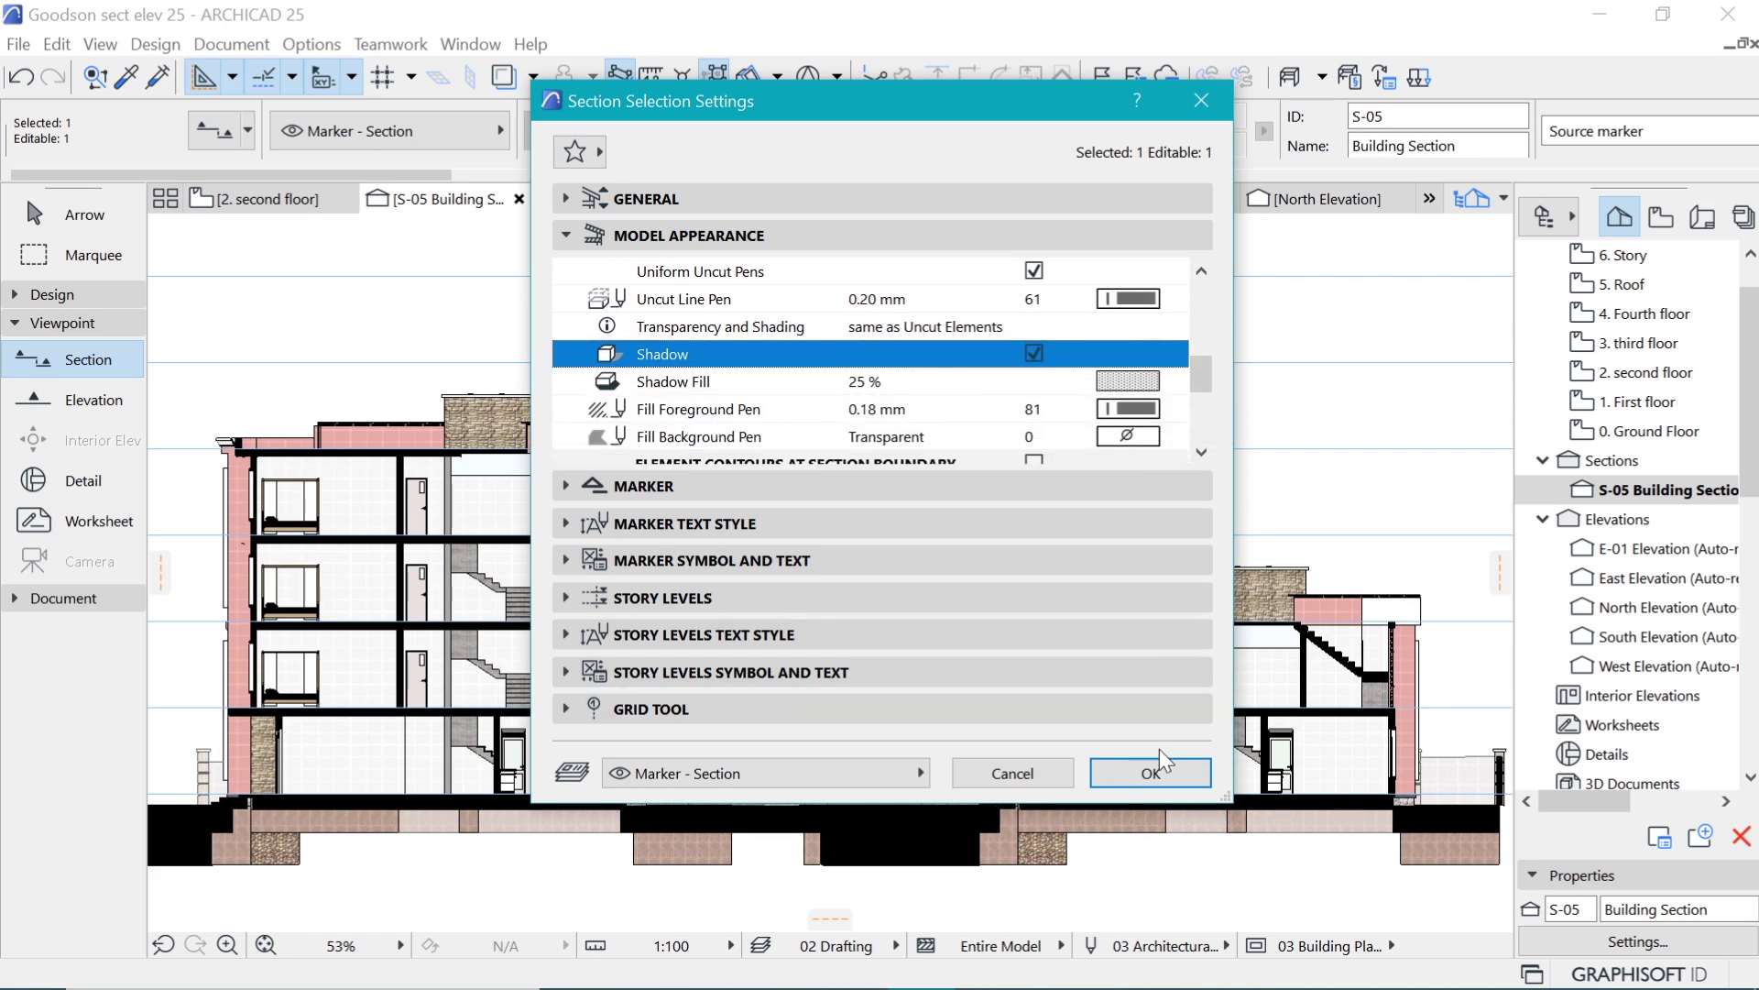
pyautogui.click(1154, 773)
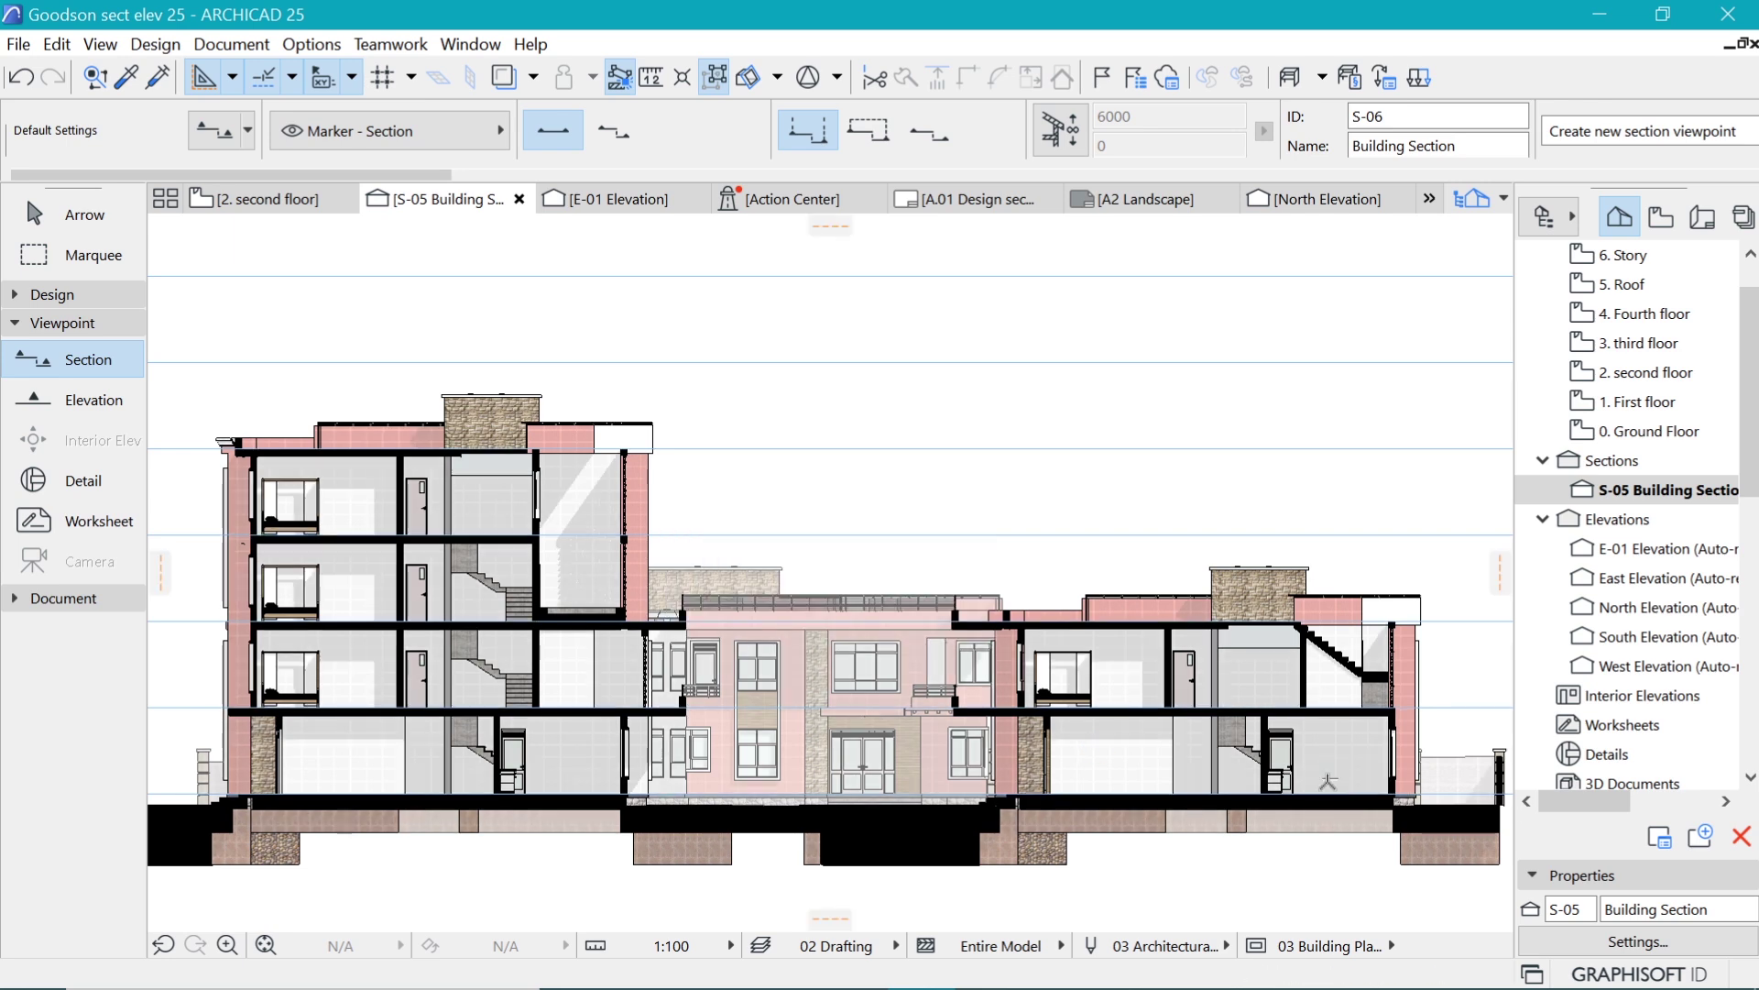
pyautogui.scroll(2, 1054, 774)
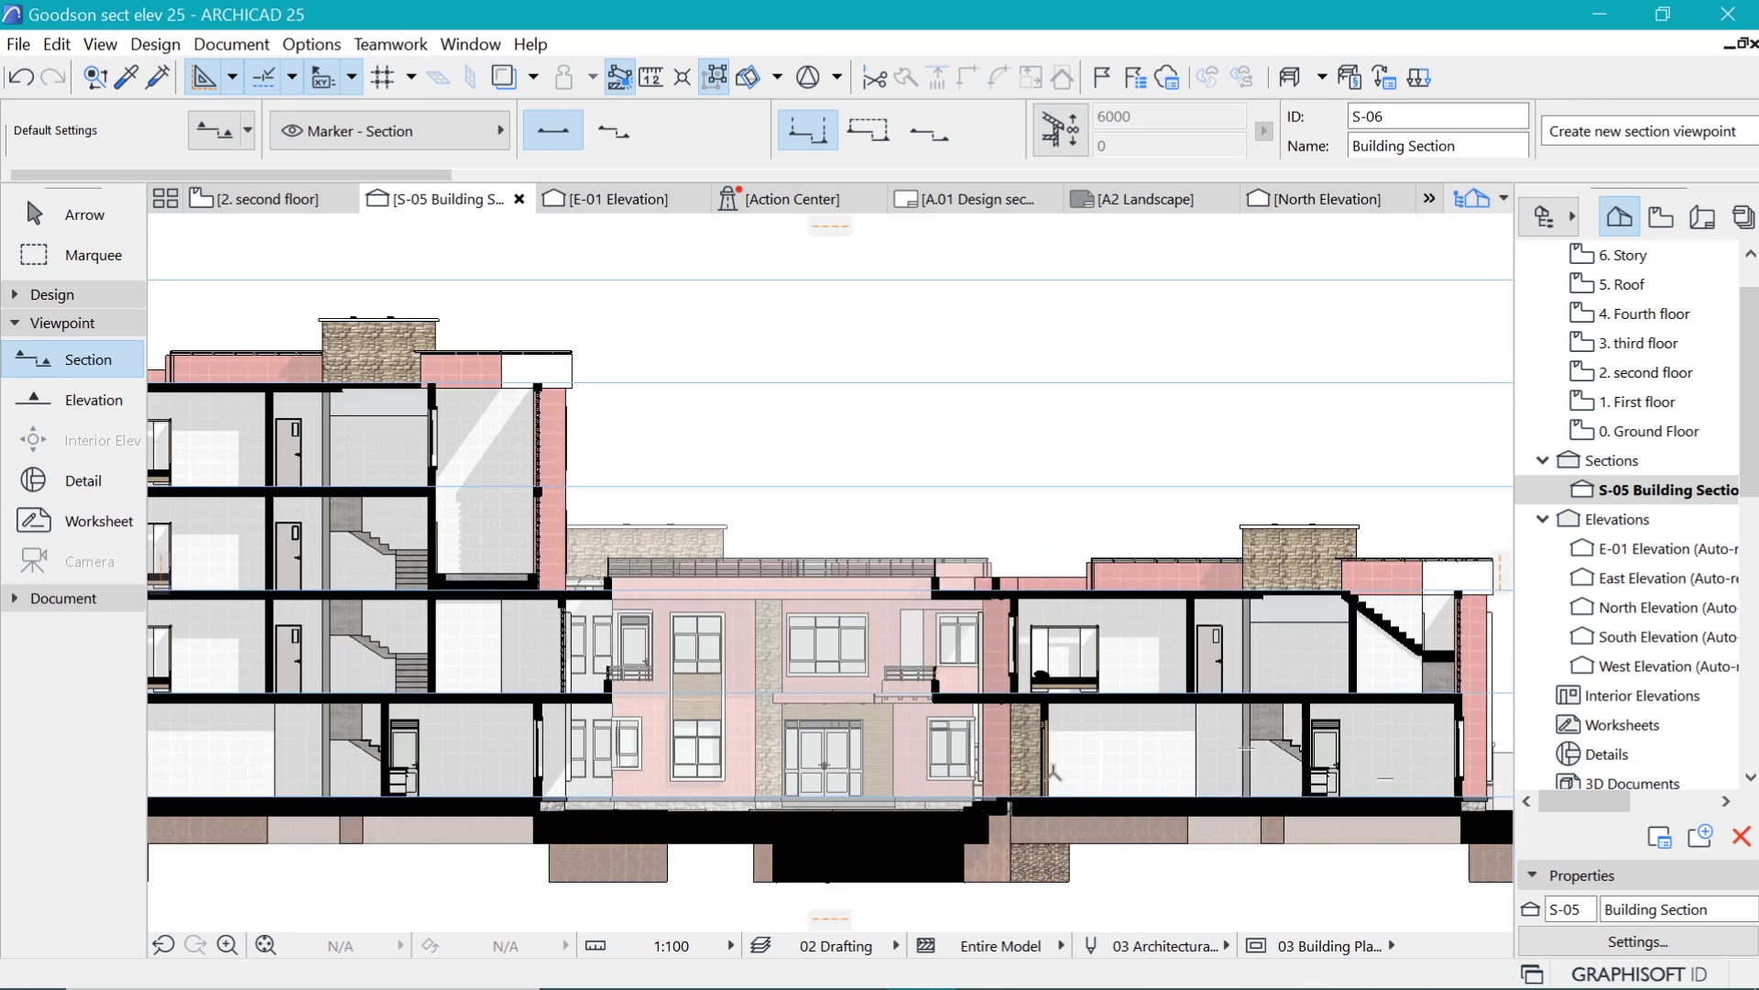
pyautogui.scroll(-2, 1153, 769)
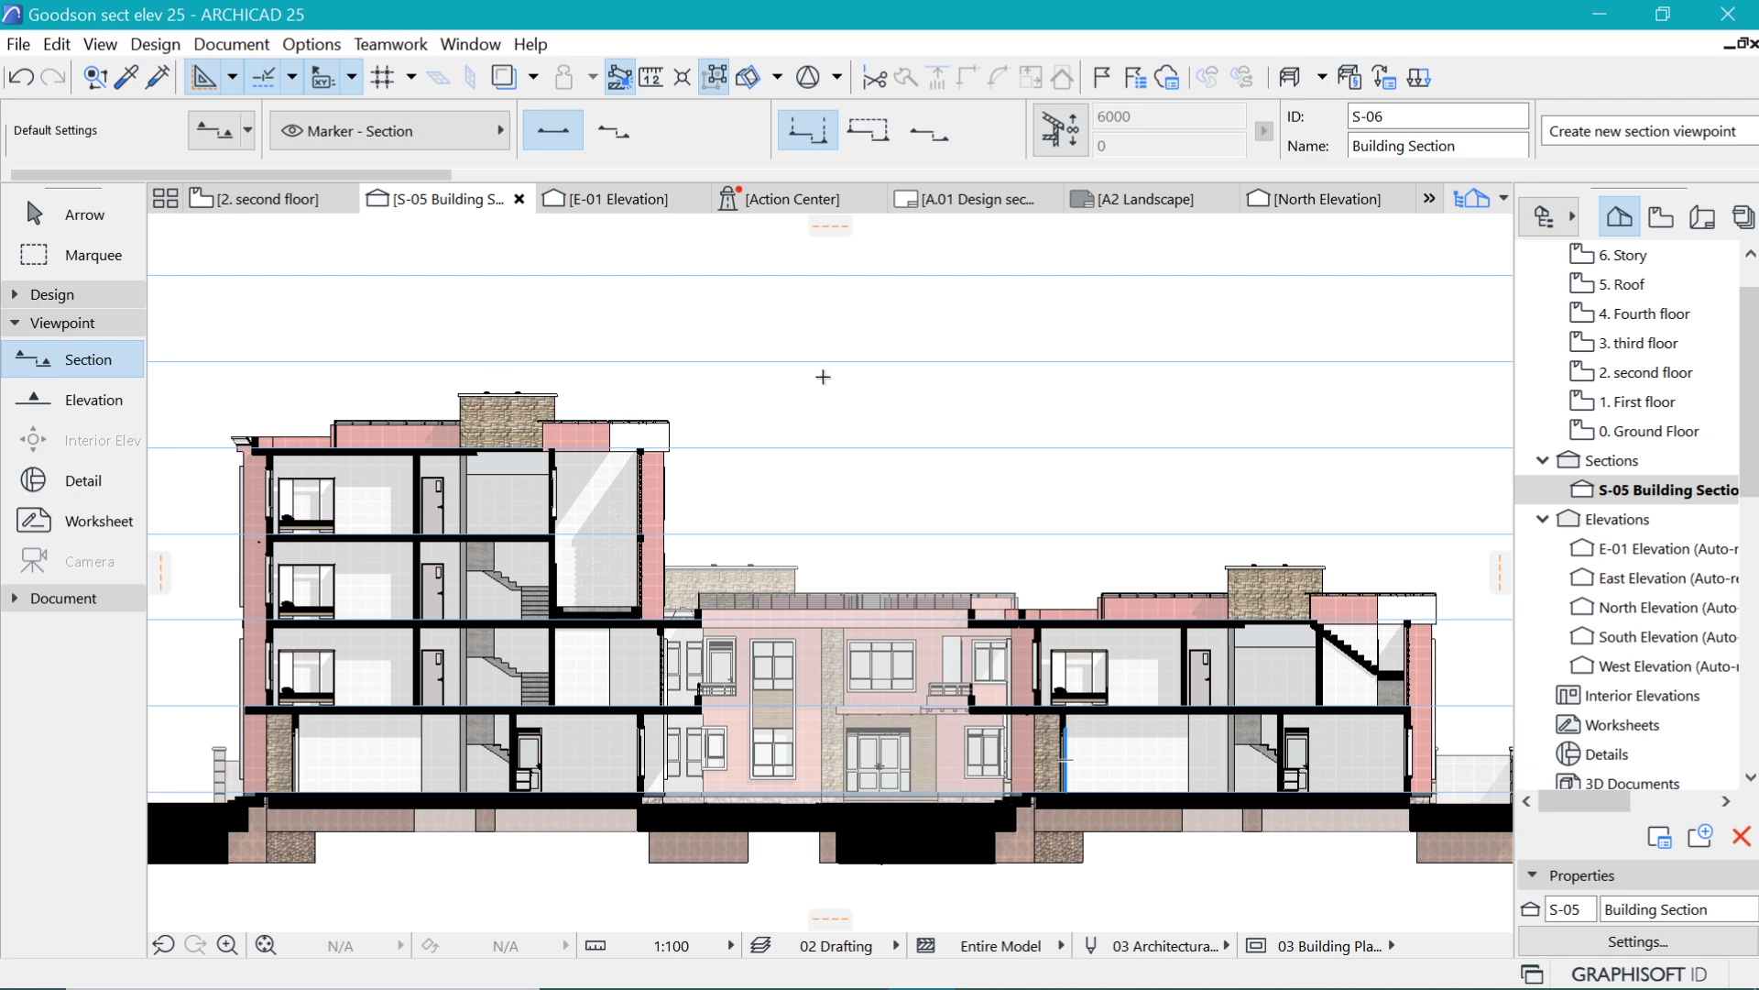
pyautogui.scroll(-1, 823, 377)
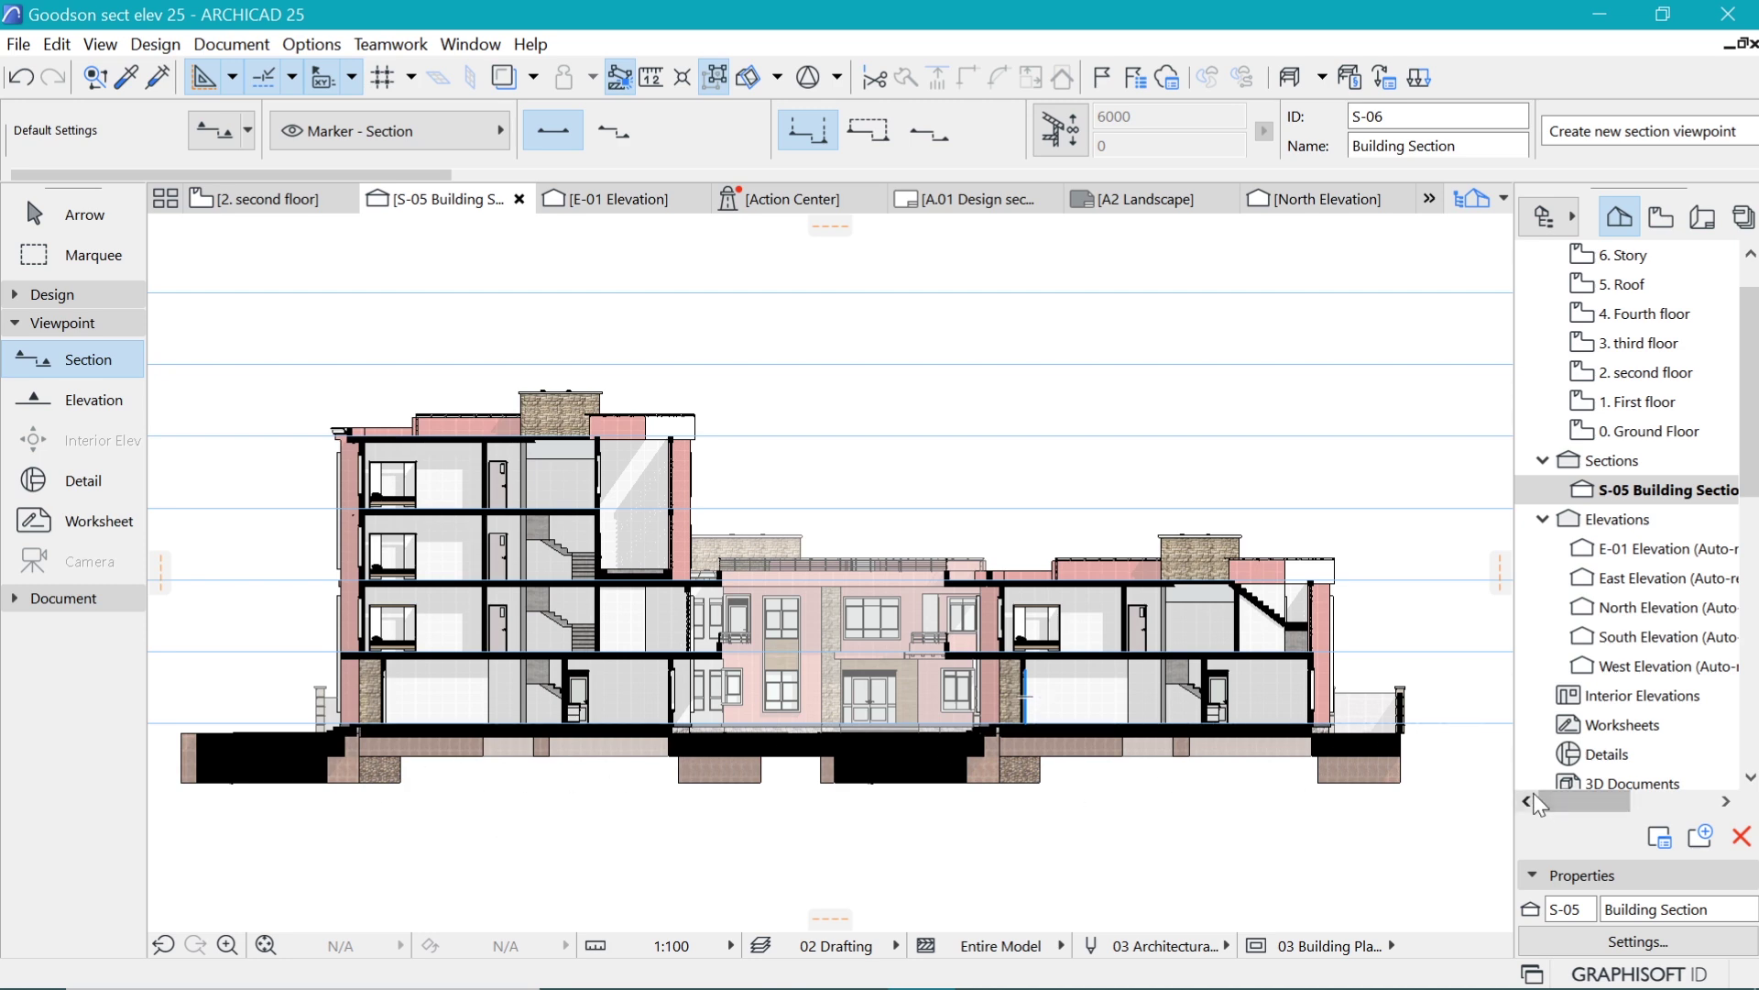
# Drag the 'blue contextual sky' photo from the sky folder into the S-05 section window.
pyautogui.moveTo(715, 985)
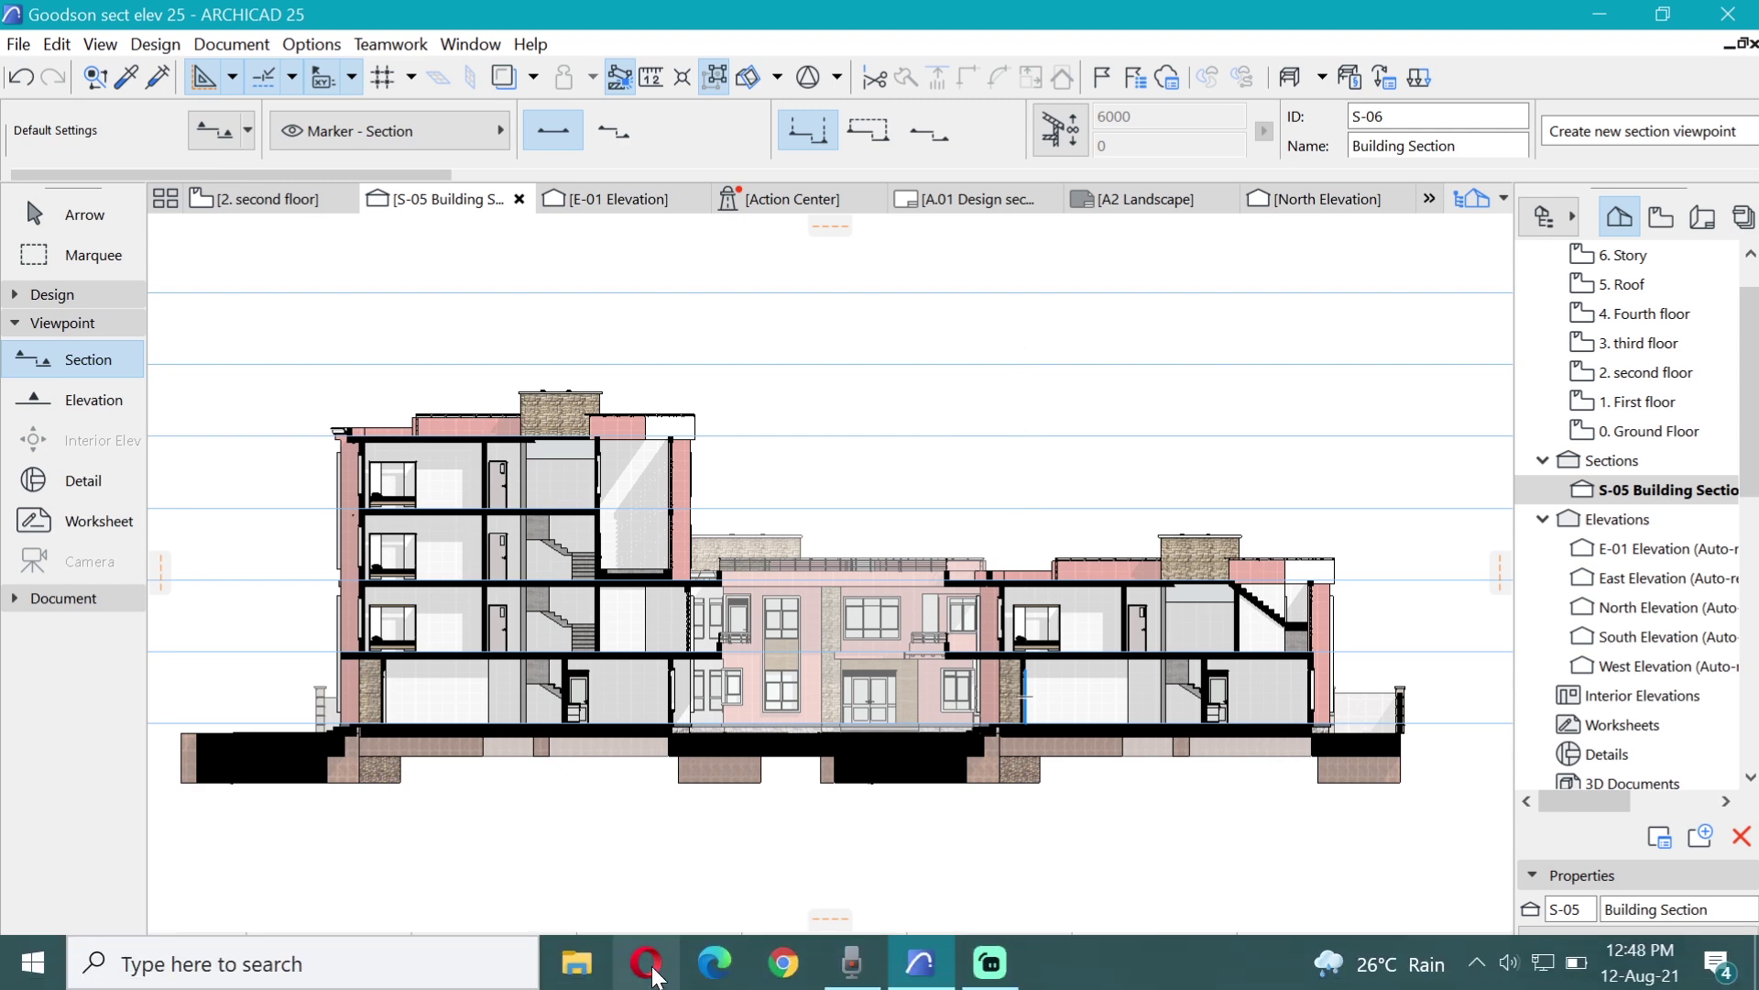
pyautogui.click(577, 964)
pyautogui.click(1202, 604)
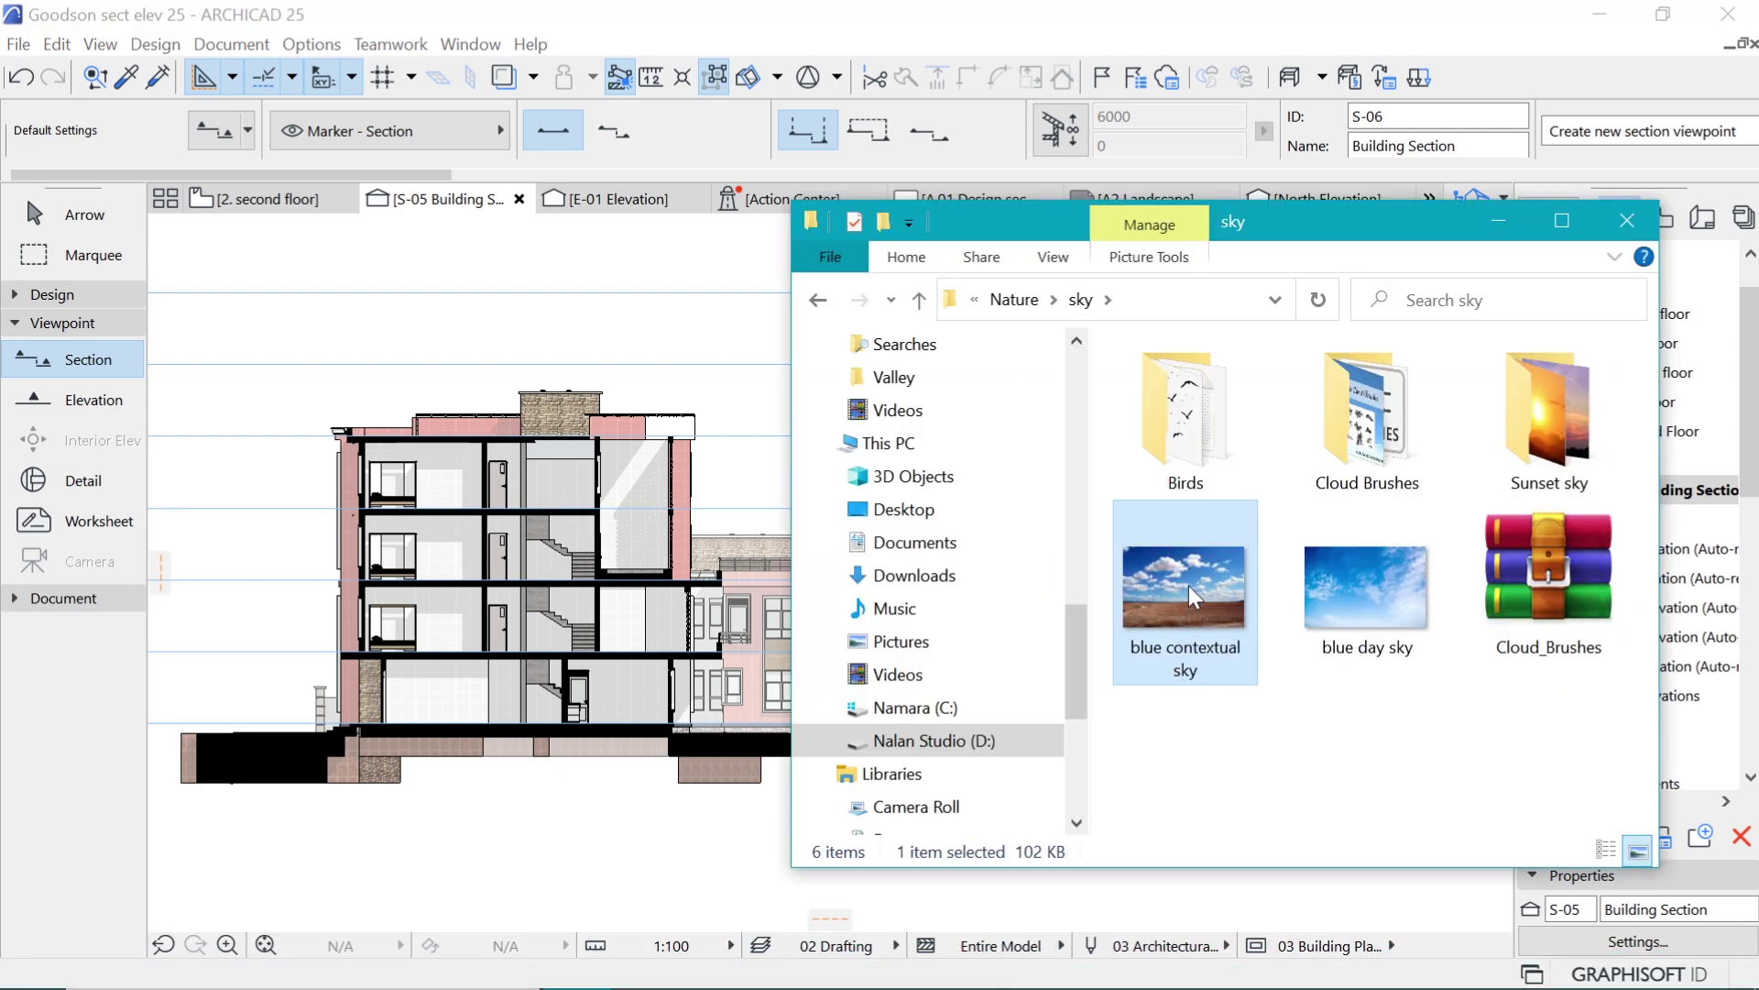
pyautogui.moveTo(1189, 585); pyautogui.dragTo(298, 495)
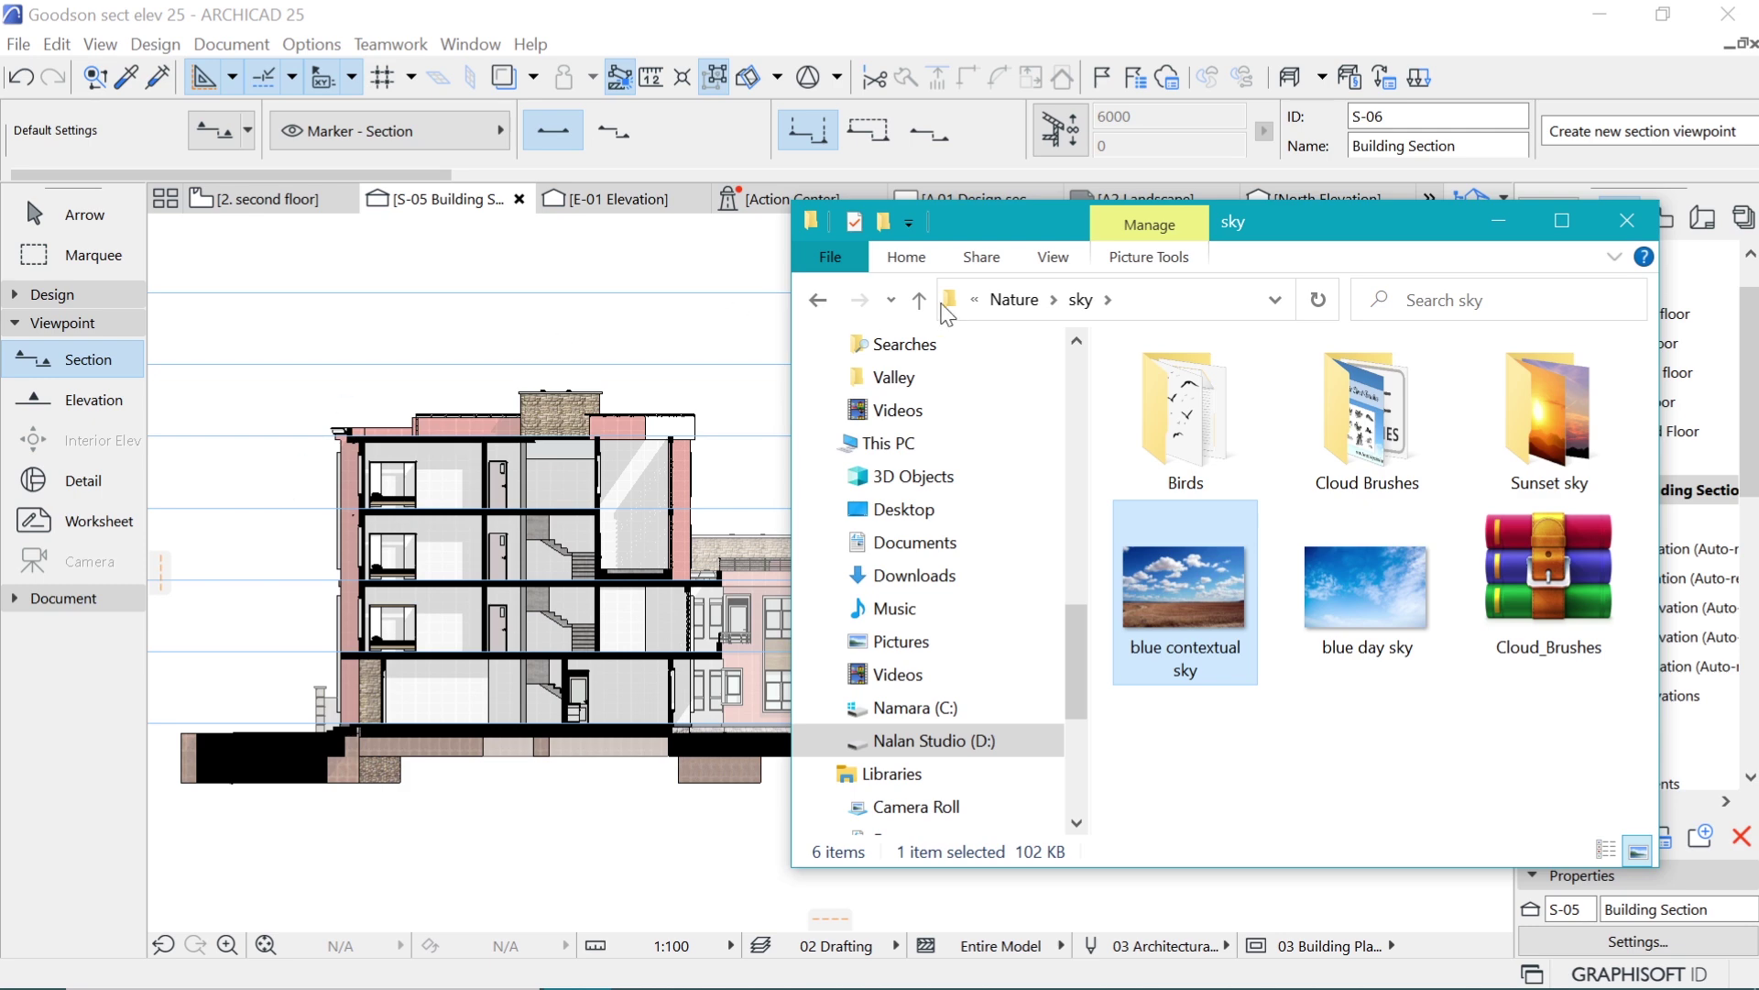
pyautogui.click(1521, 229)
# Select the sky photo and move it by its lower-left corner.
pyautogui.click(873, 553)
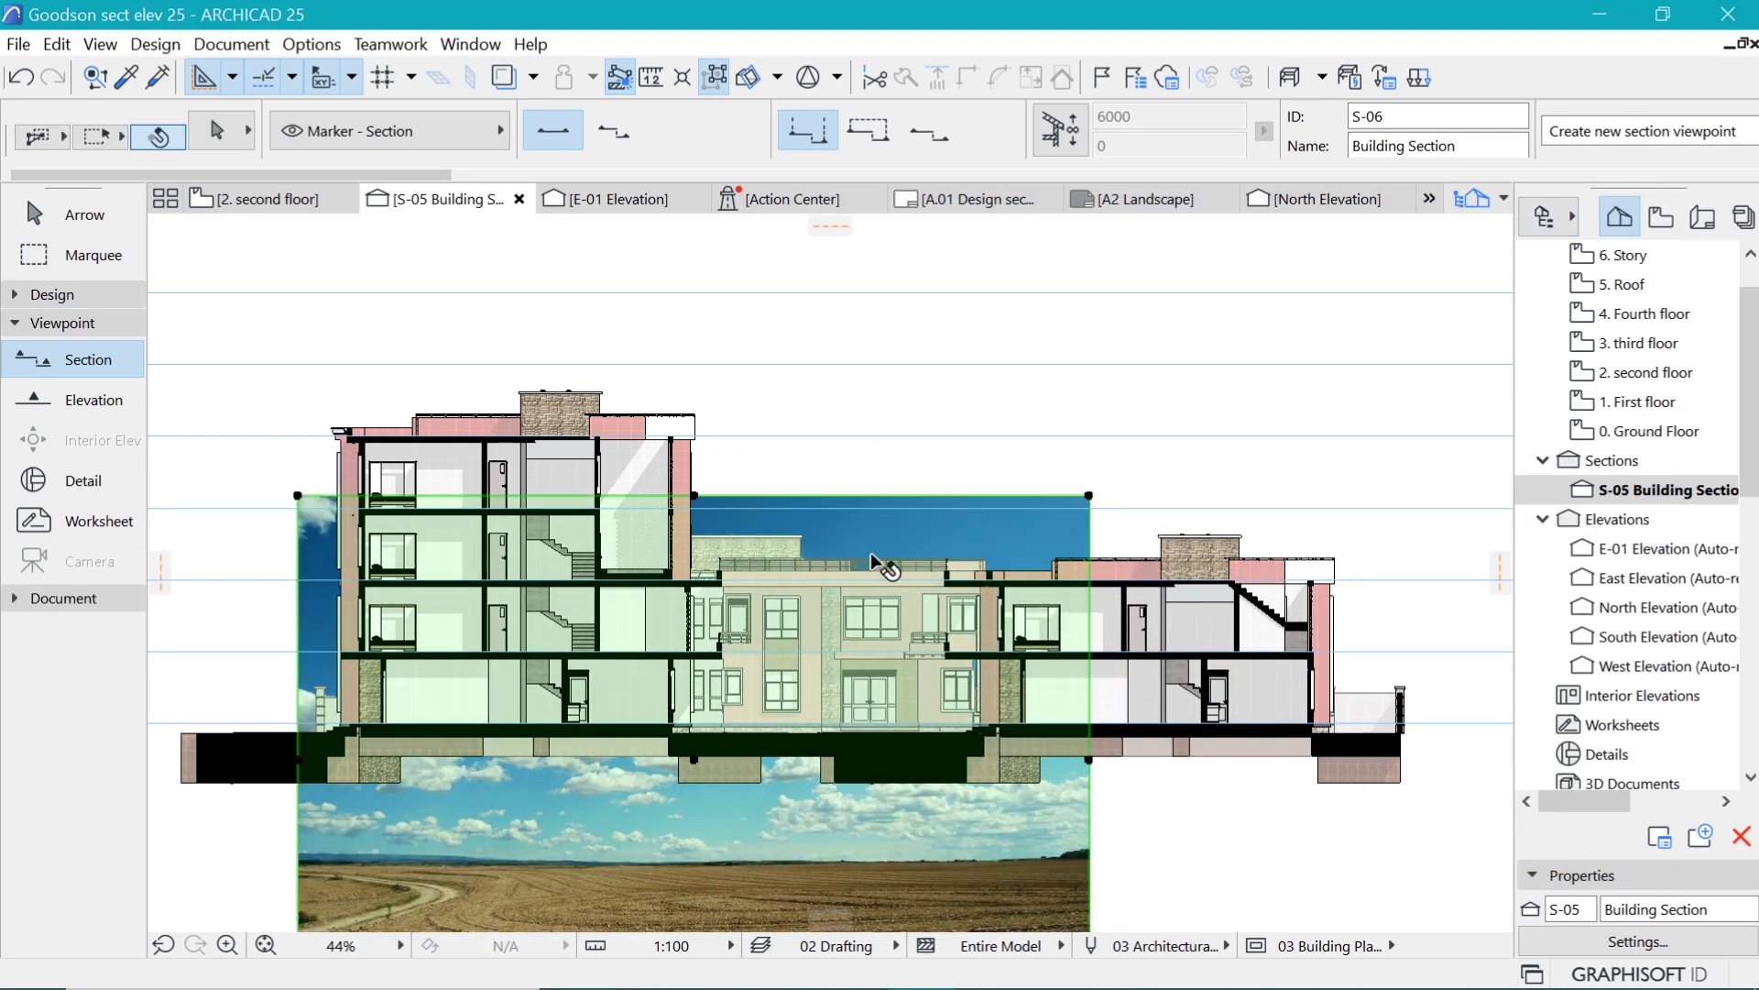
pyautogui.scroll(-5, 873, 553)
pyautogui.hotkey('ctrl', 'd')
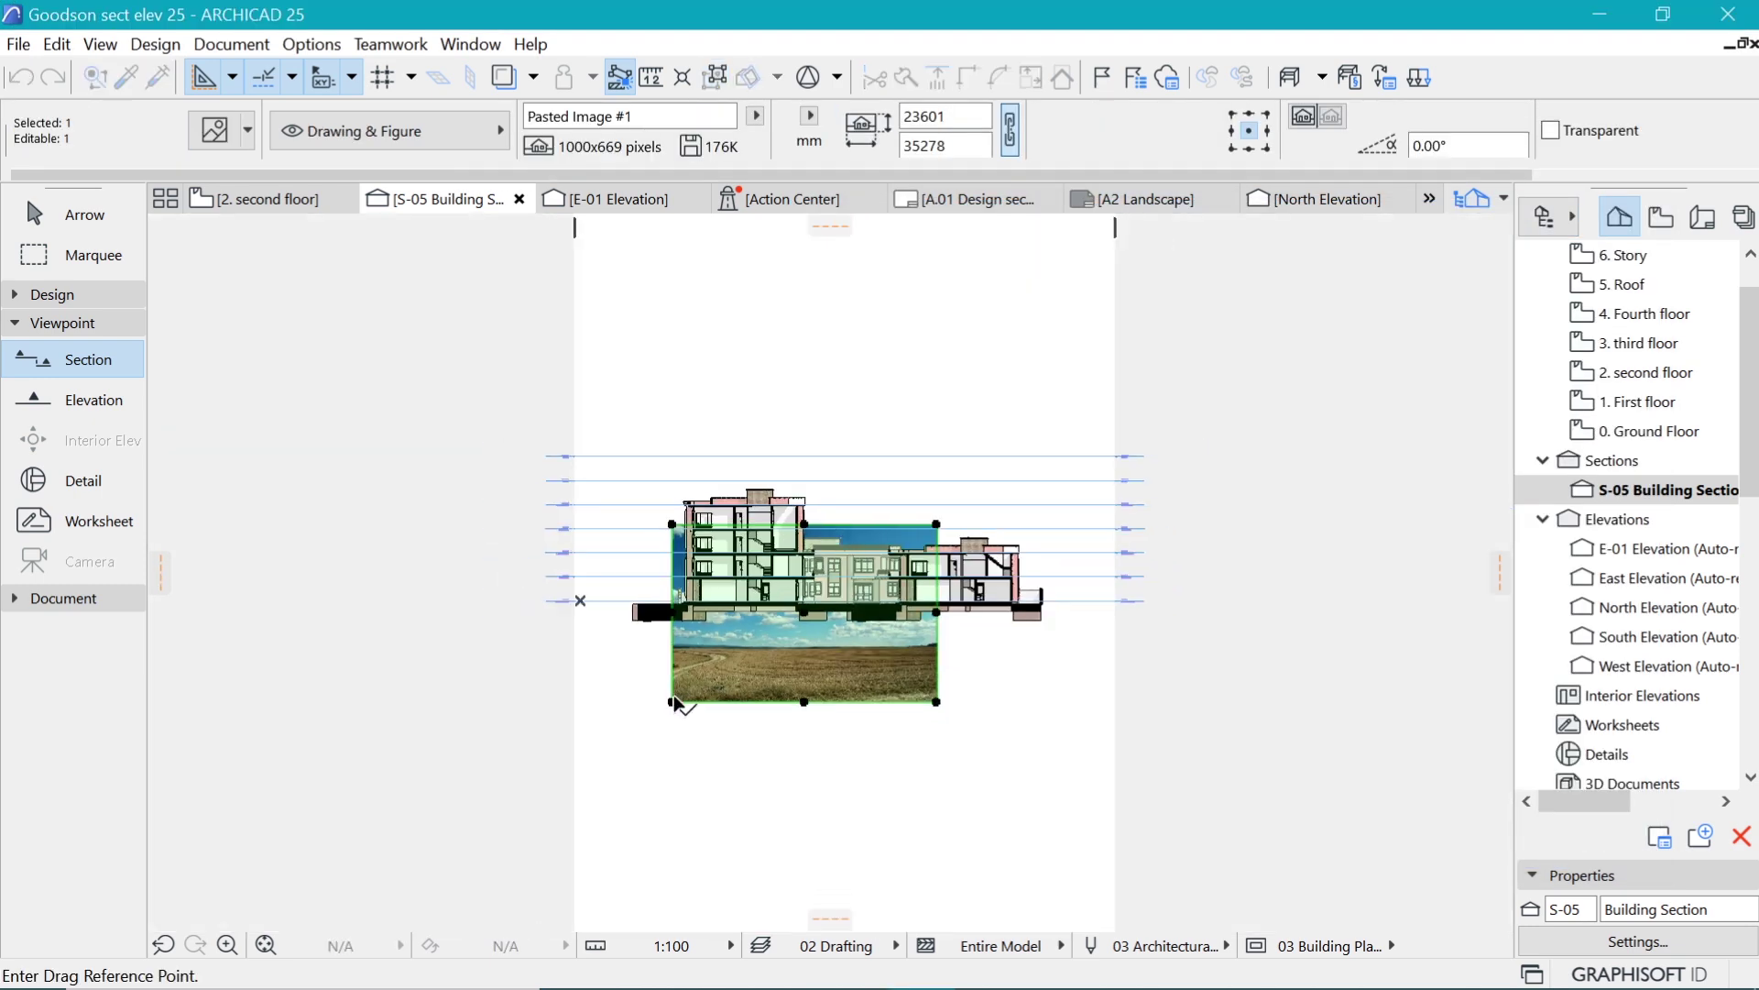
pyautogui.click(671, 702)
pyautogui.click(642, 672)
# Enlarge the sky photo about 1.5 times from its lower-left corner.
pyautogui.hotkey('ctrl', 'k')
pyautogui.scroll(2, 779, 550)
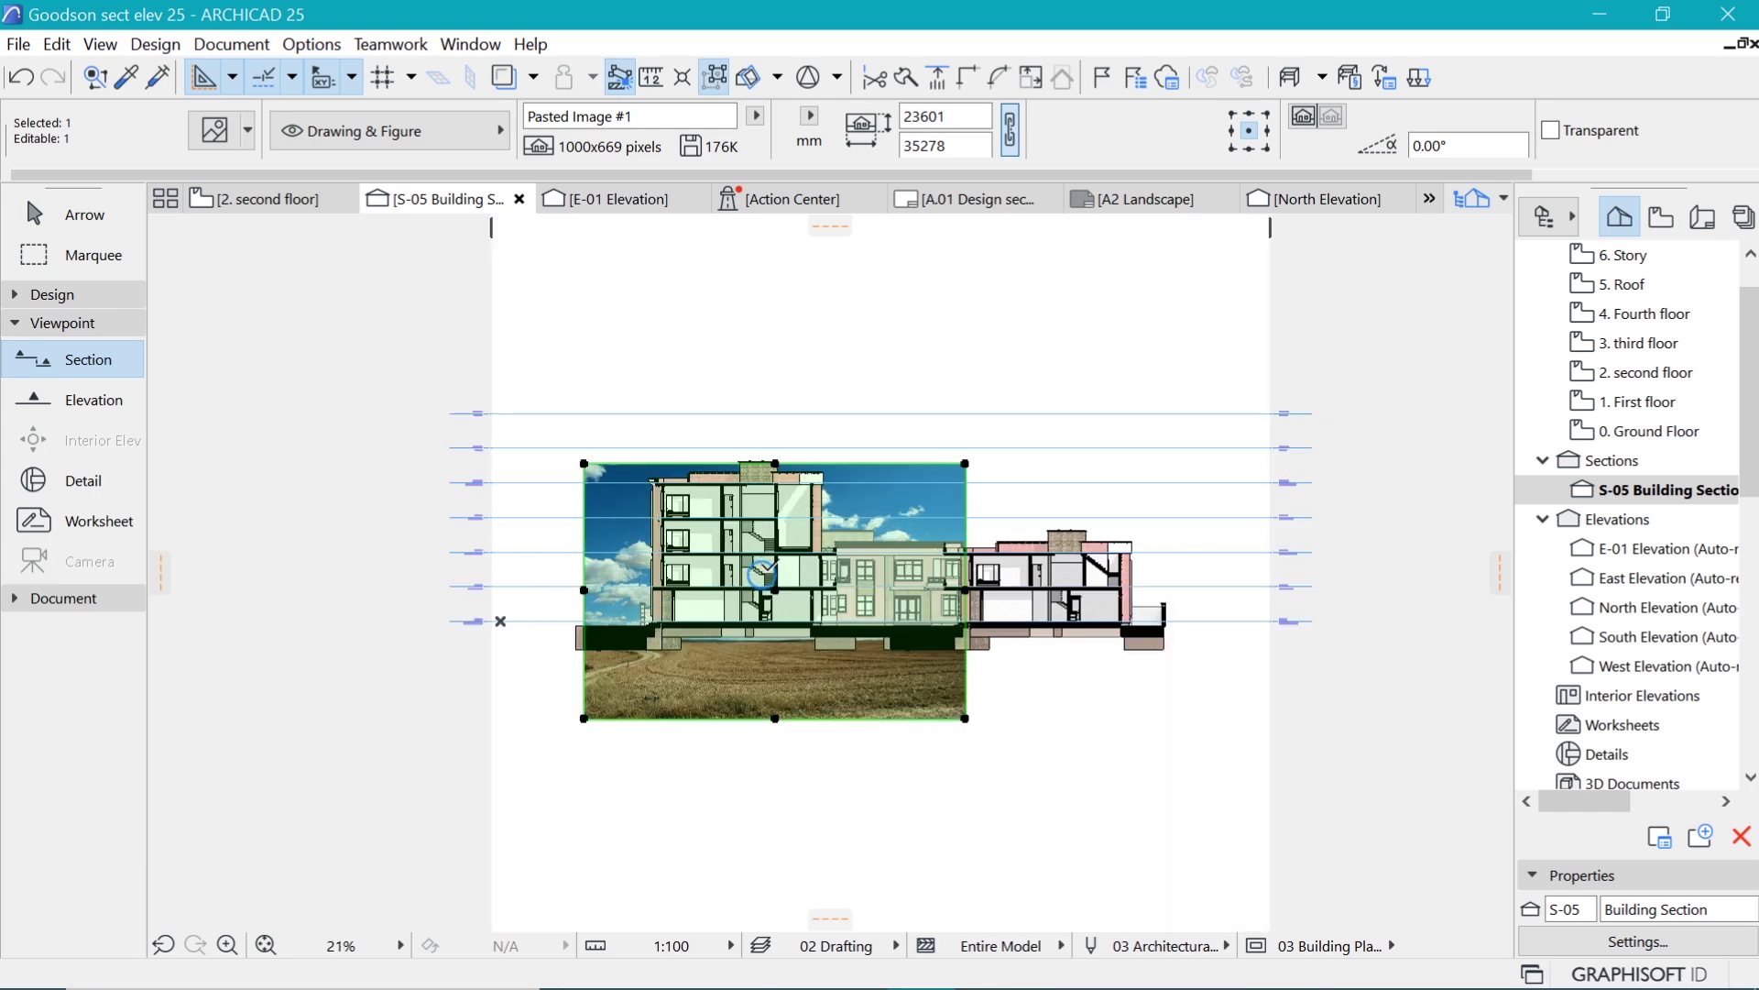
pyautogui.click(944, 582)
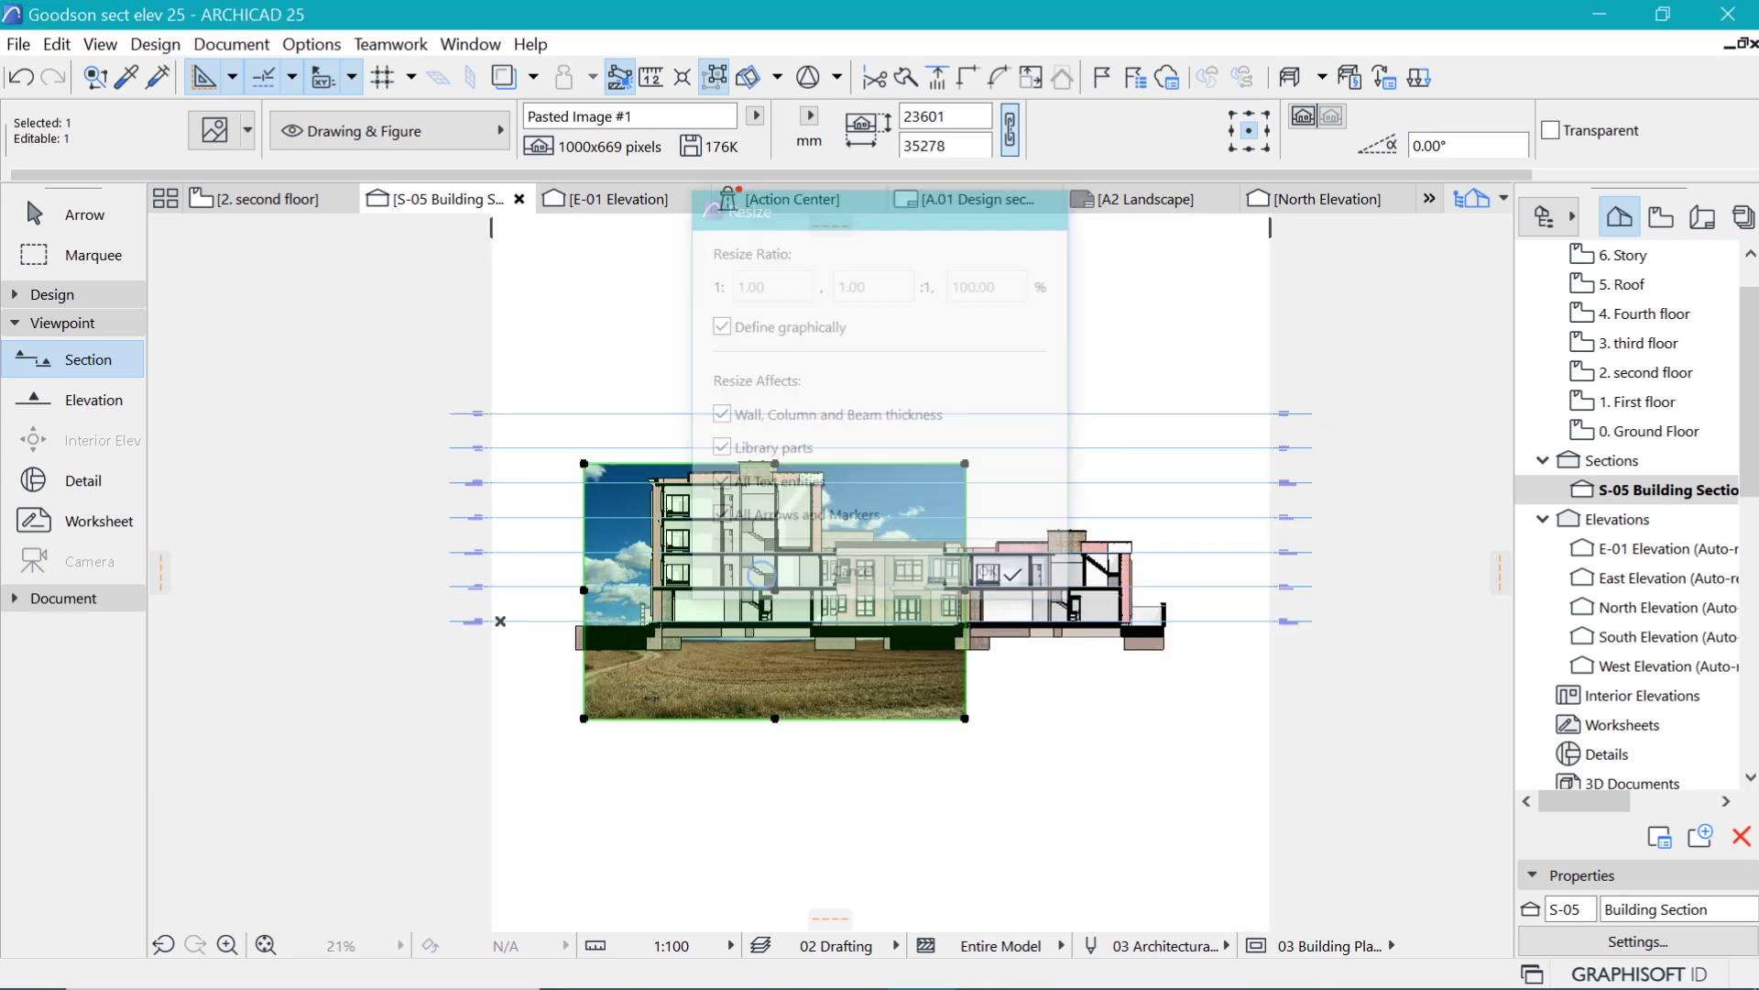
pyautogui.click(585, 718)
pyautogui.click(965, 719)
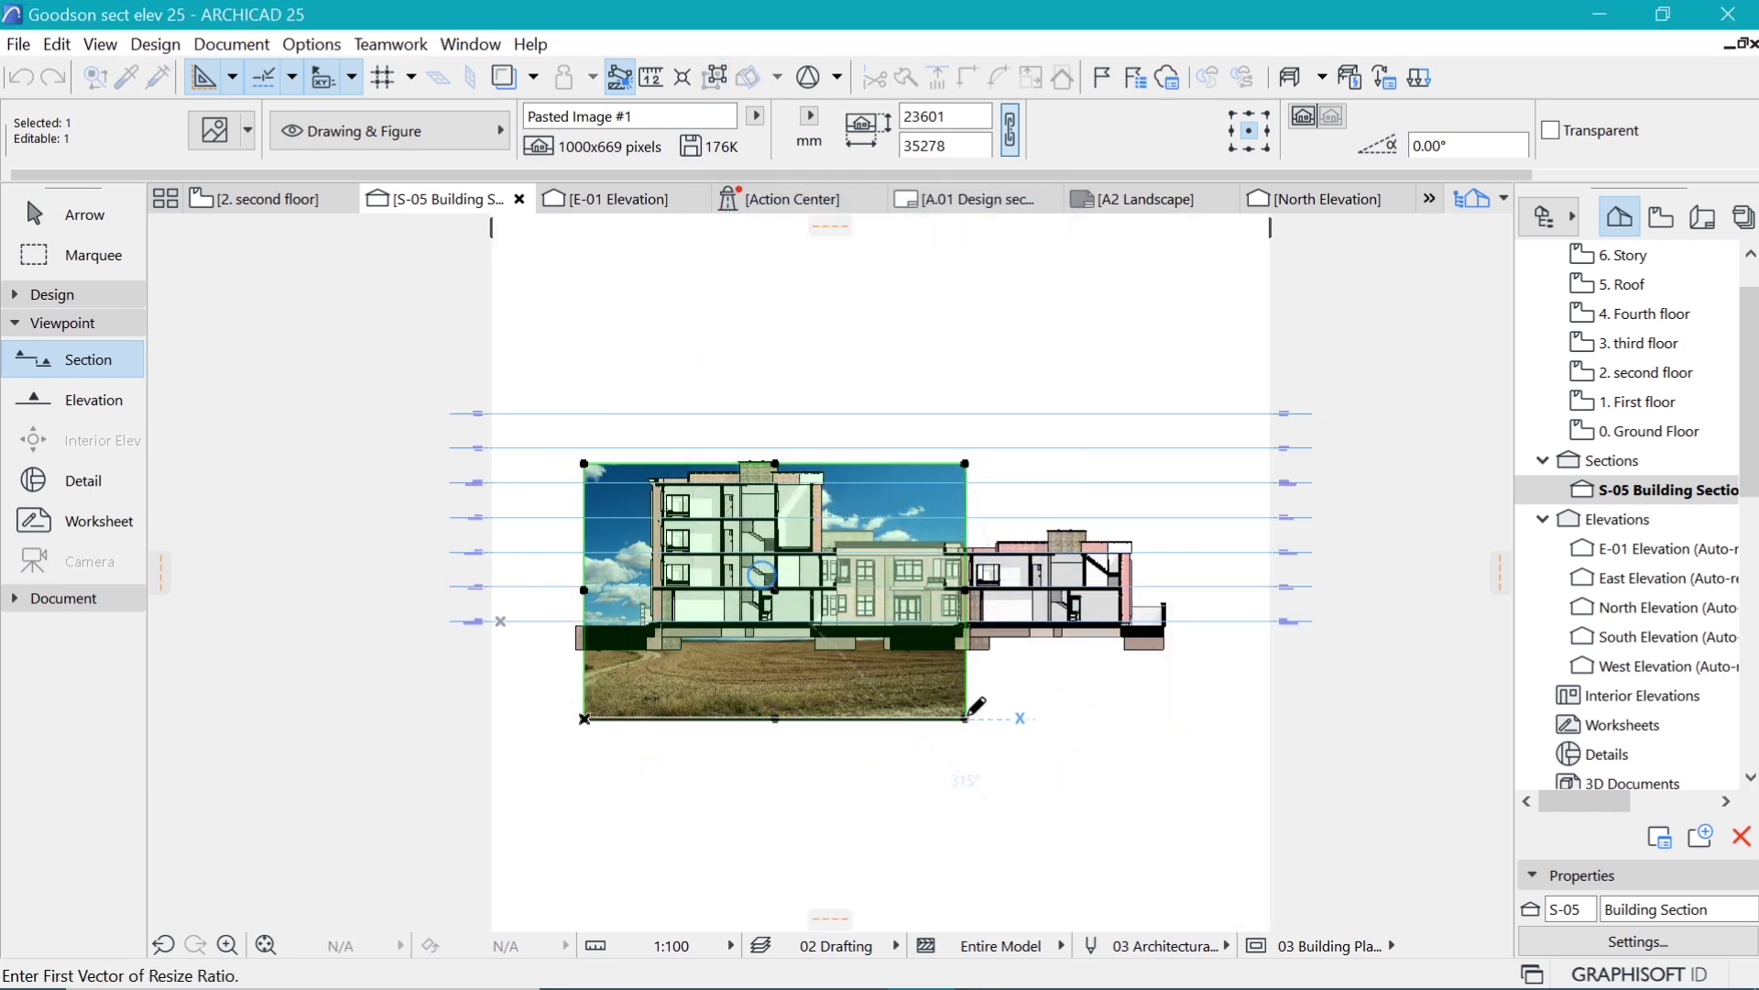
pyautogui.click(1168, 648)
# Reposition the photo behind the building section, nudging it slightly up and right.
pyautogui.scroll(2, 1046, 515)
pyautogui.click(1046, 515)
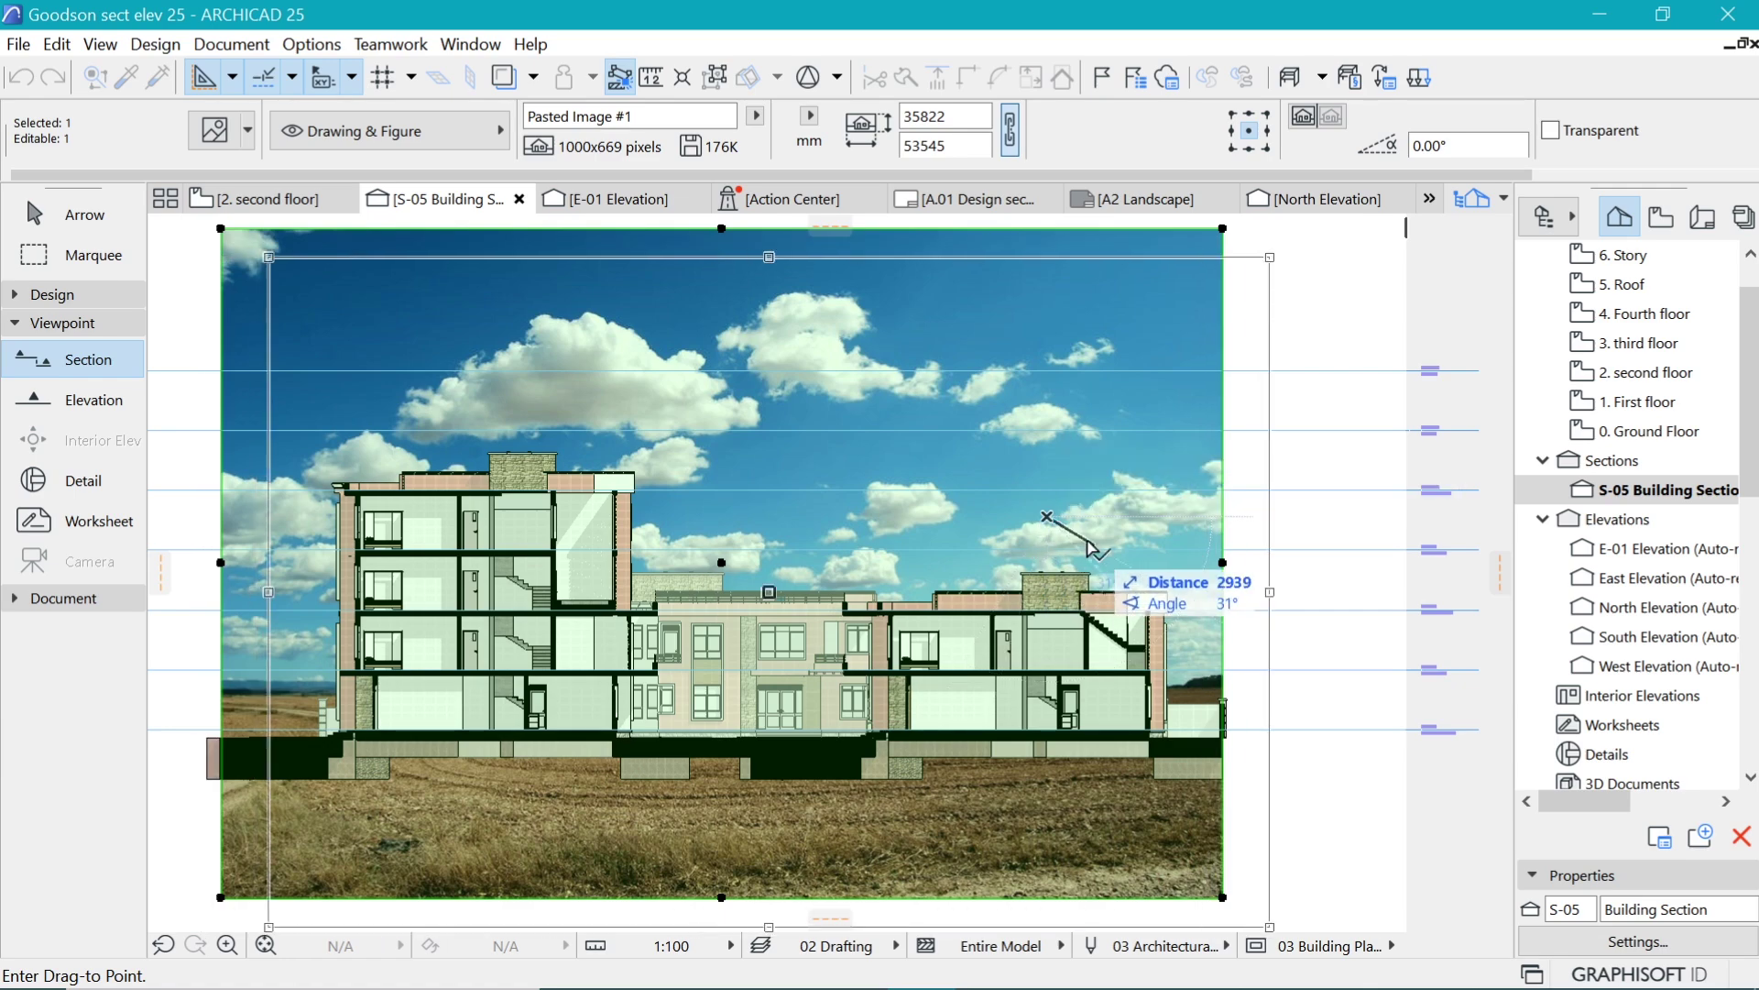
pyautogui.click(1023, 571)
pyautogui.hotkey('ctrl', 'd')
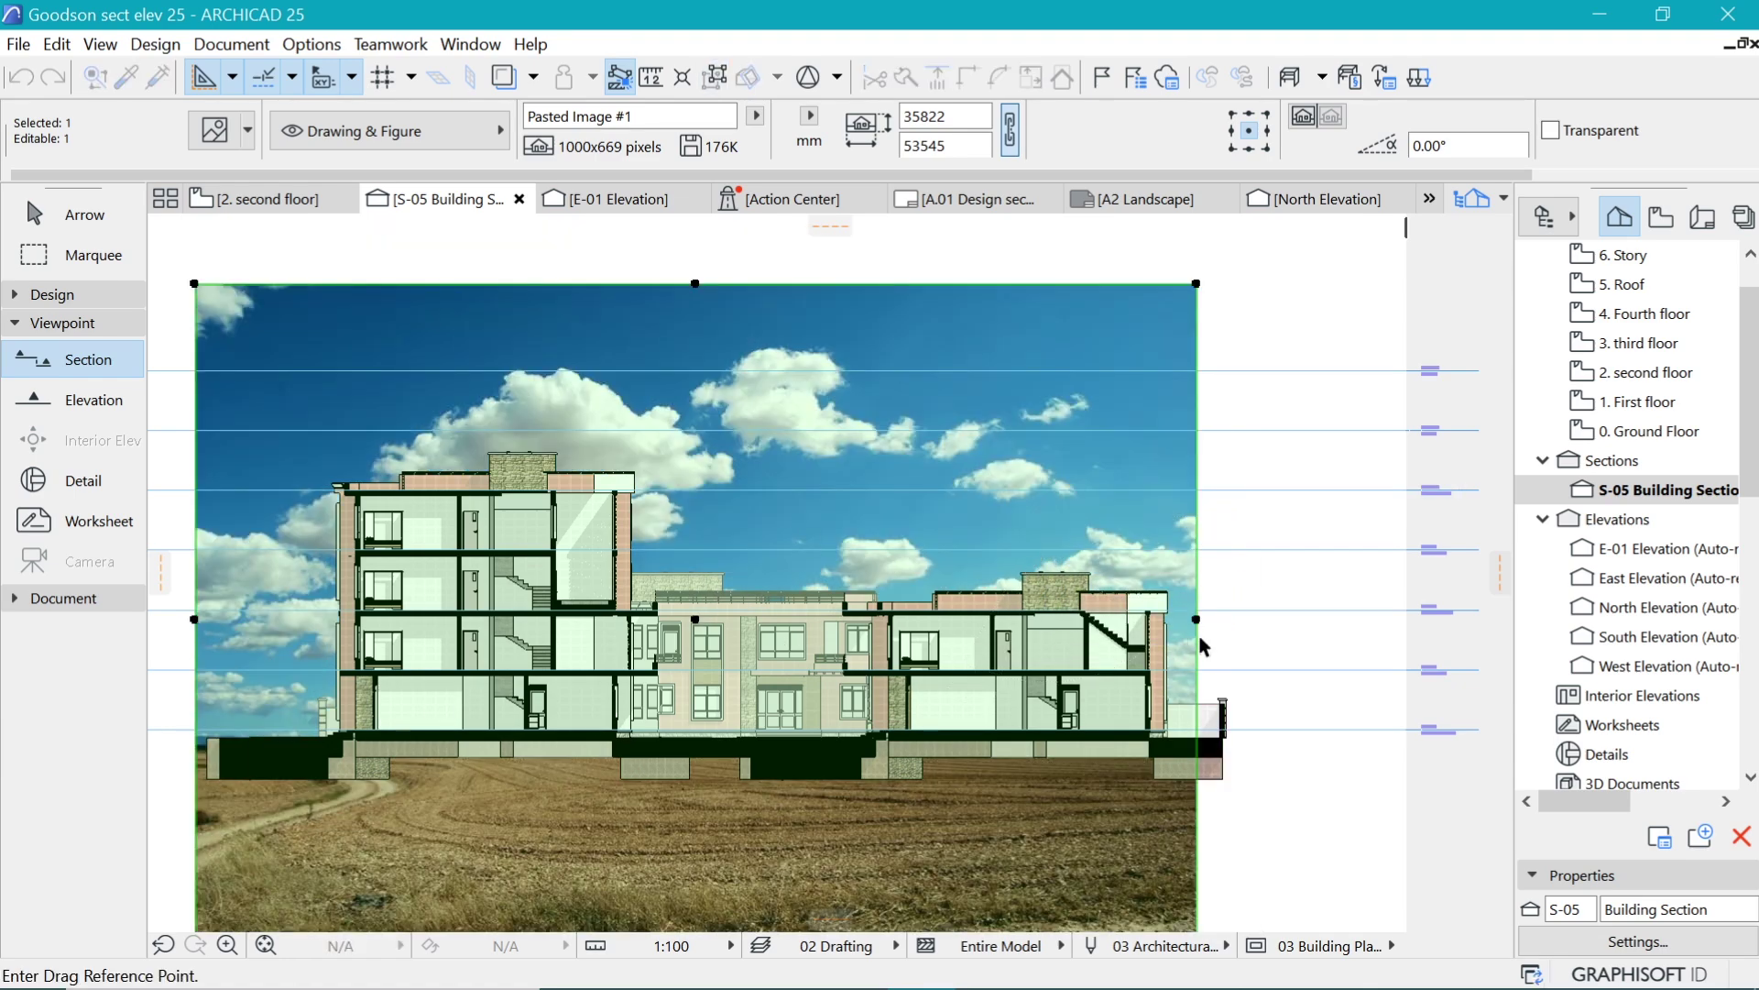
pyautogui.click(1196, 619)
pyautogui.click(1326, 600)
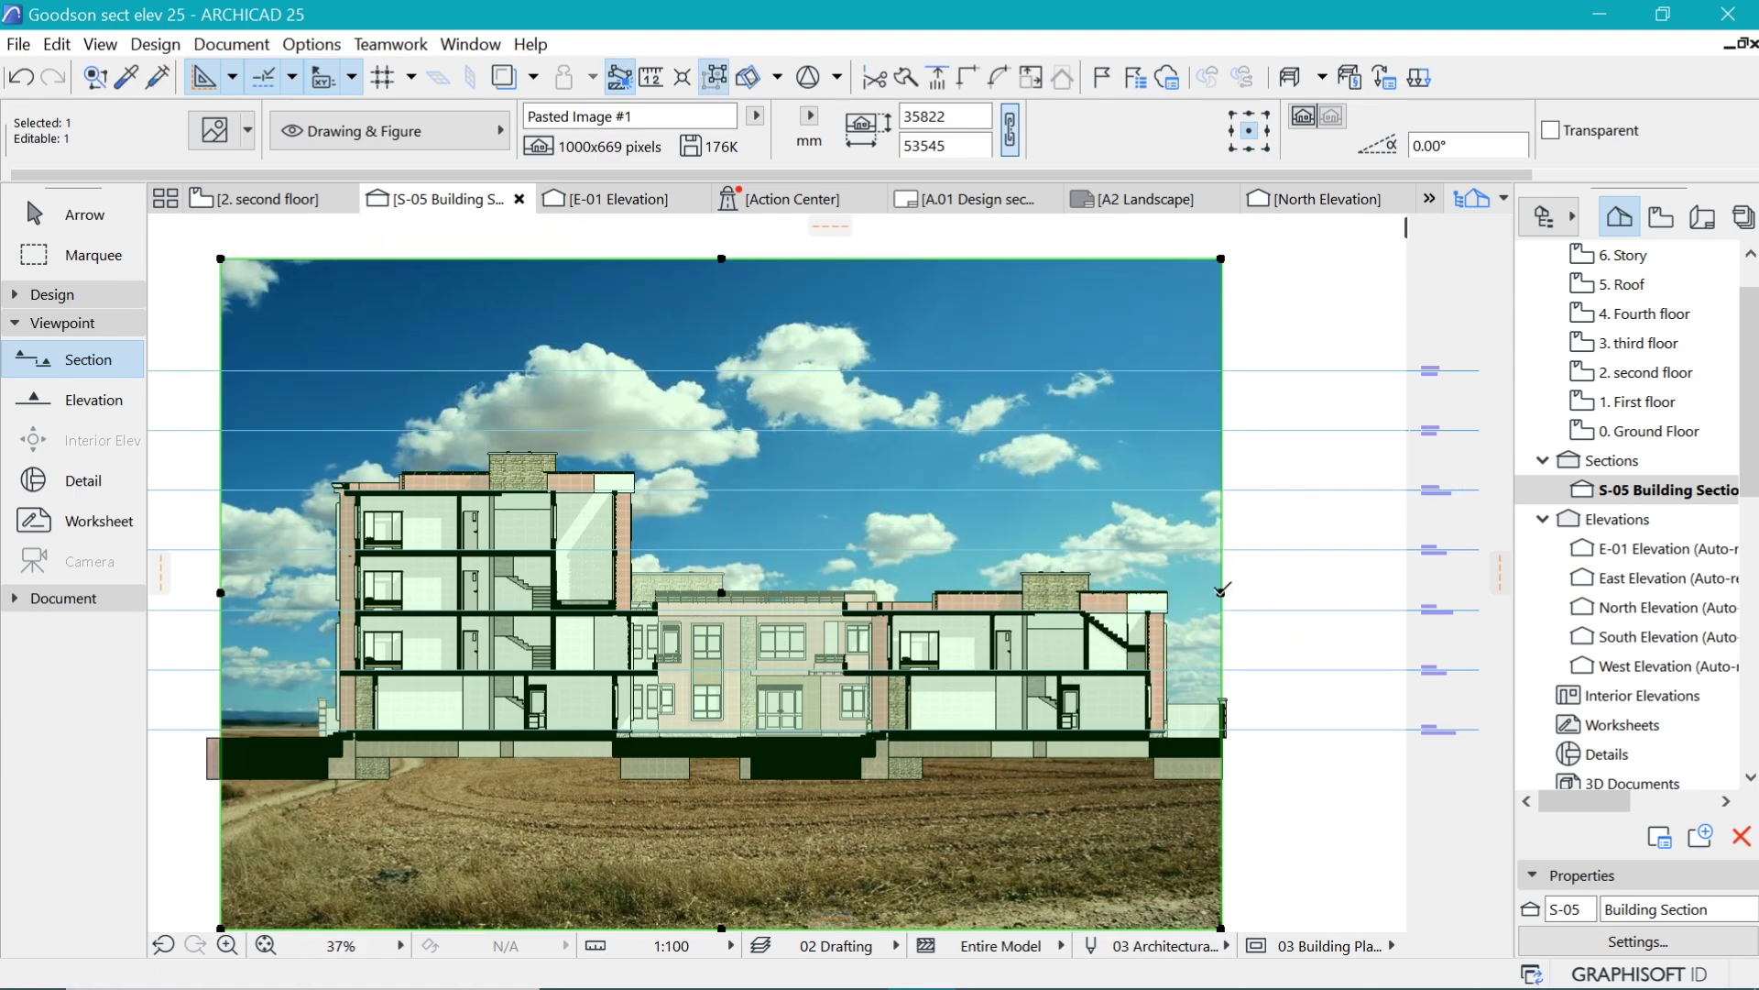
pyautogui.click(1297, 400)
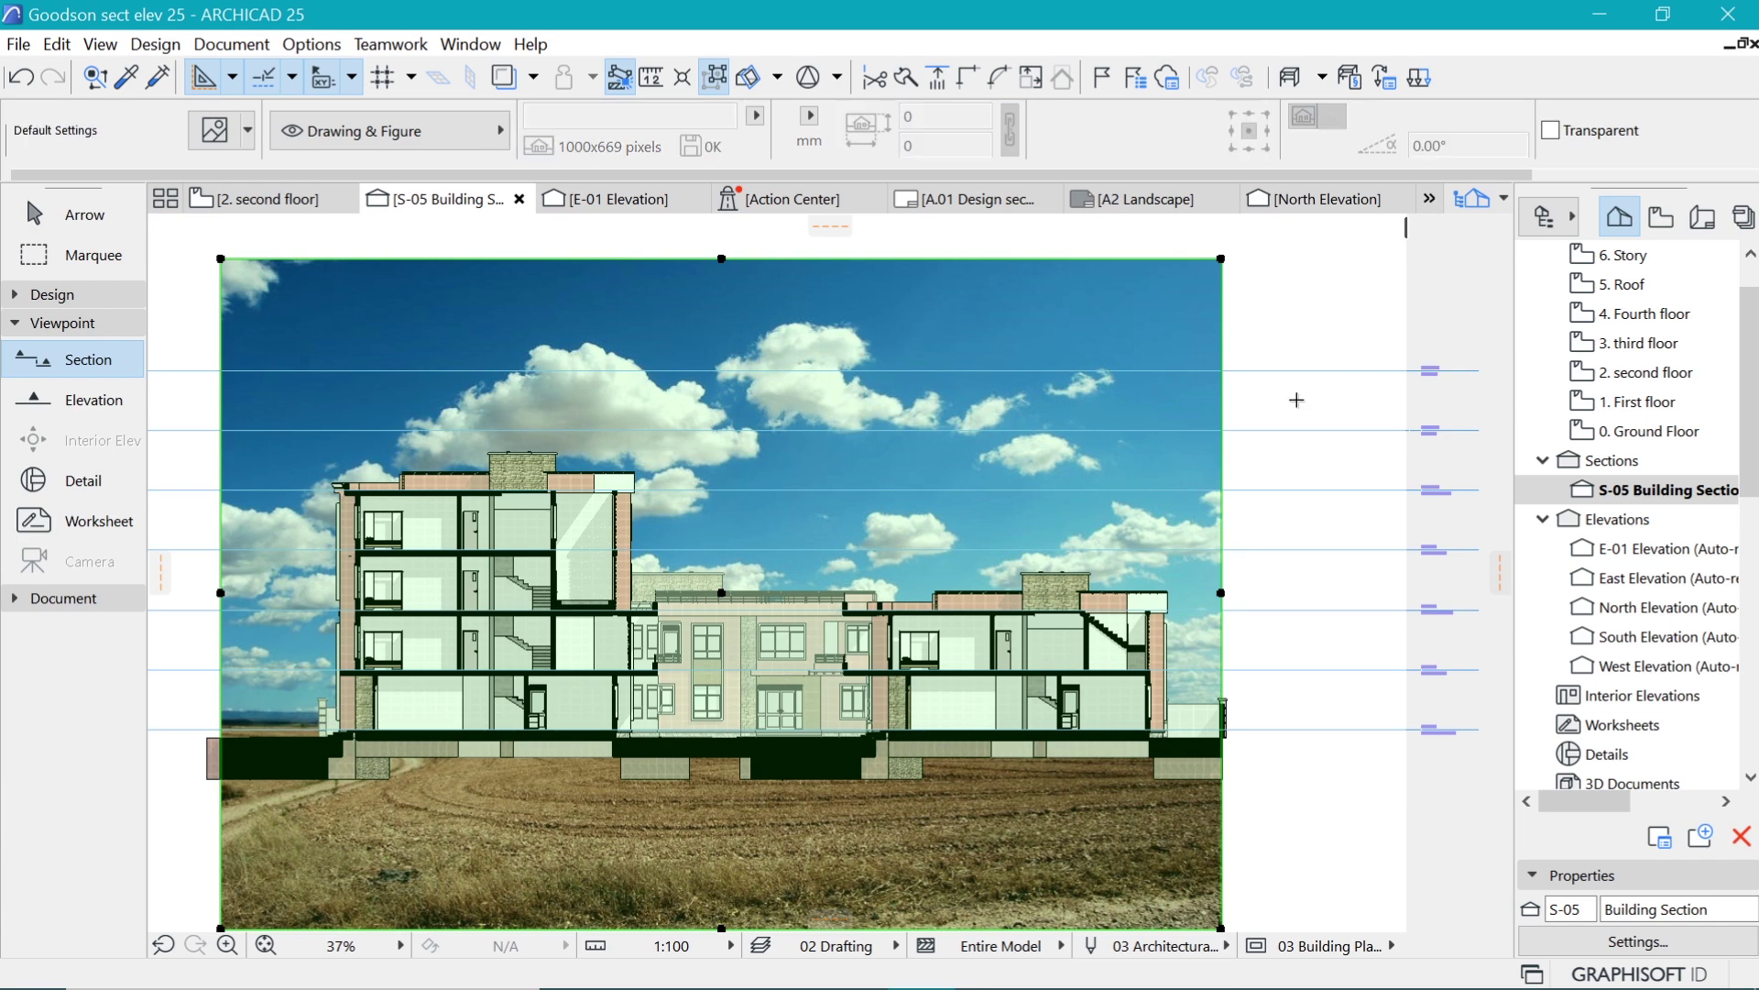
pyautogui.scroll(-1, 823, 550)
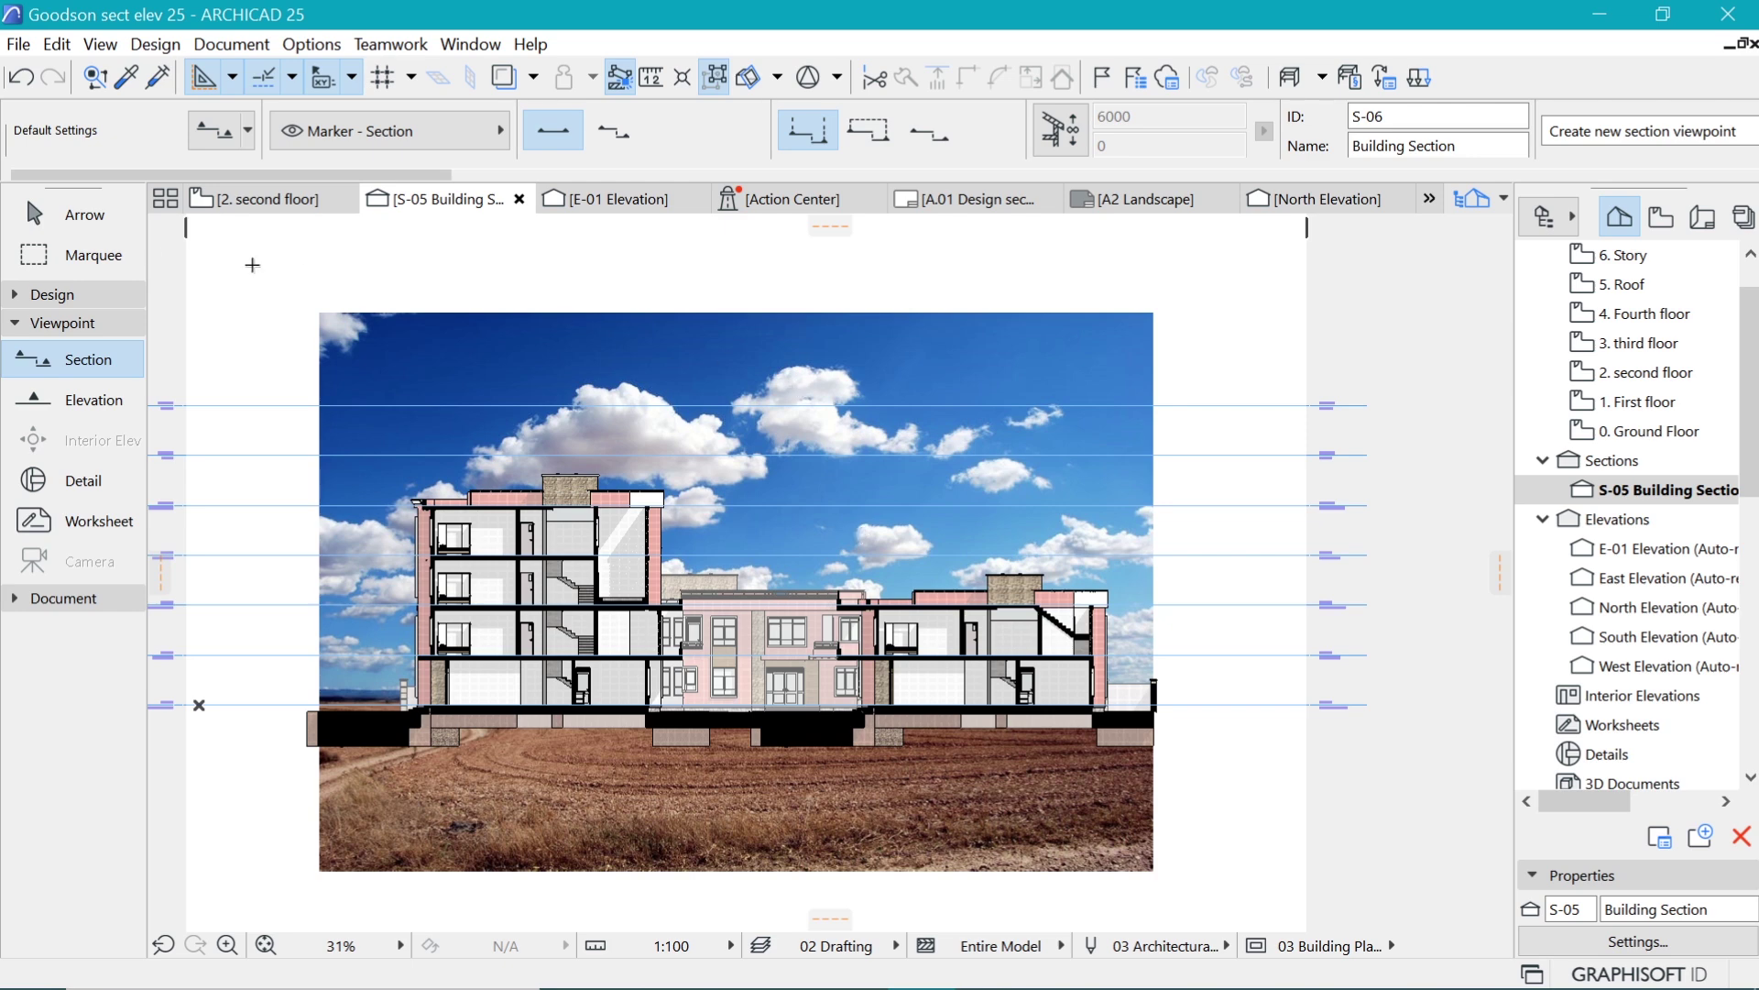
# Draw a 75 % white fill with transparent background over the sky photo's left part.
pyautogui.click(60, 597)
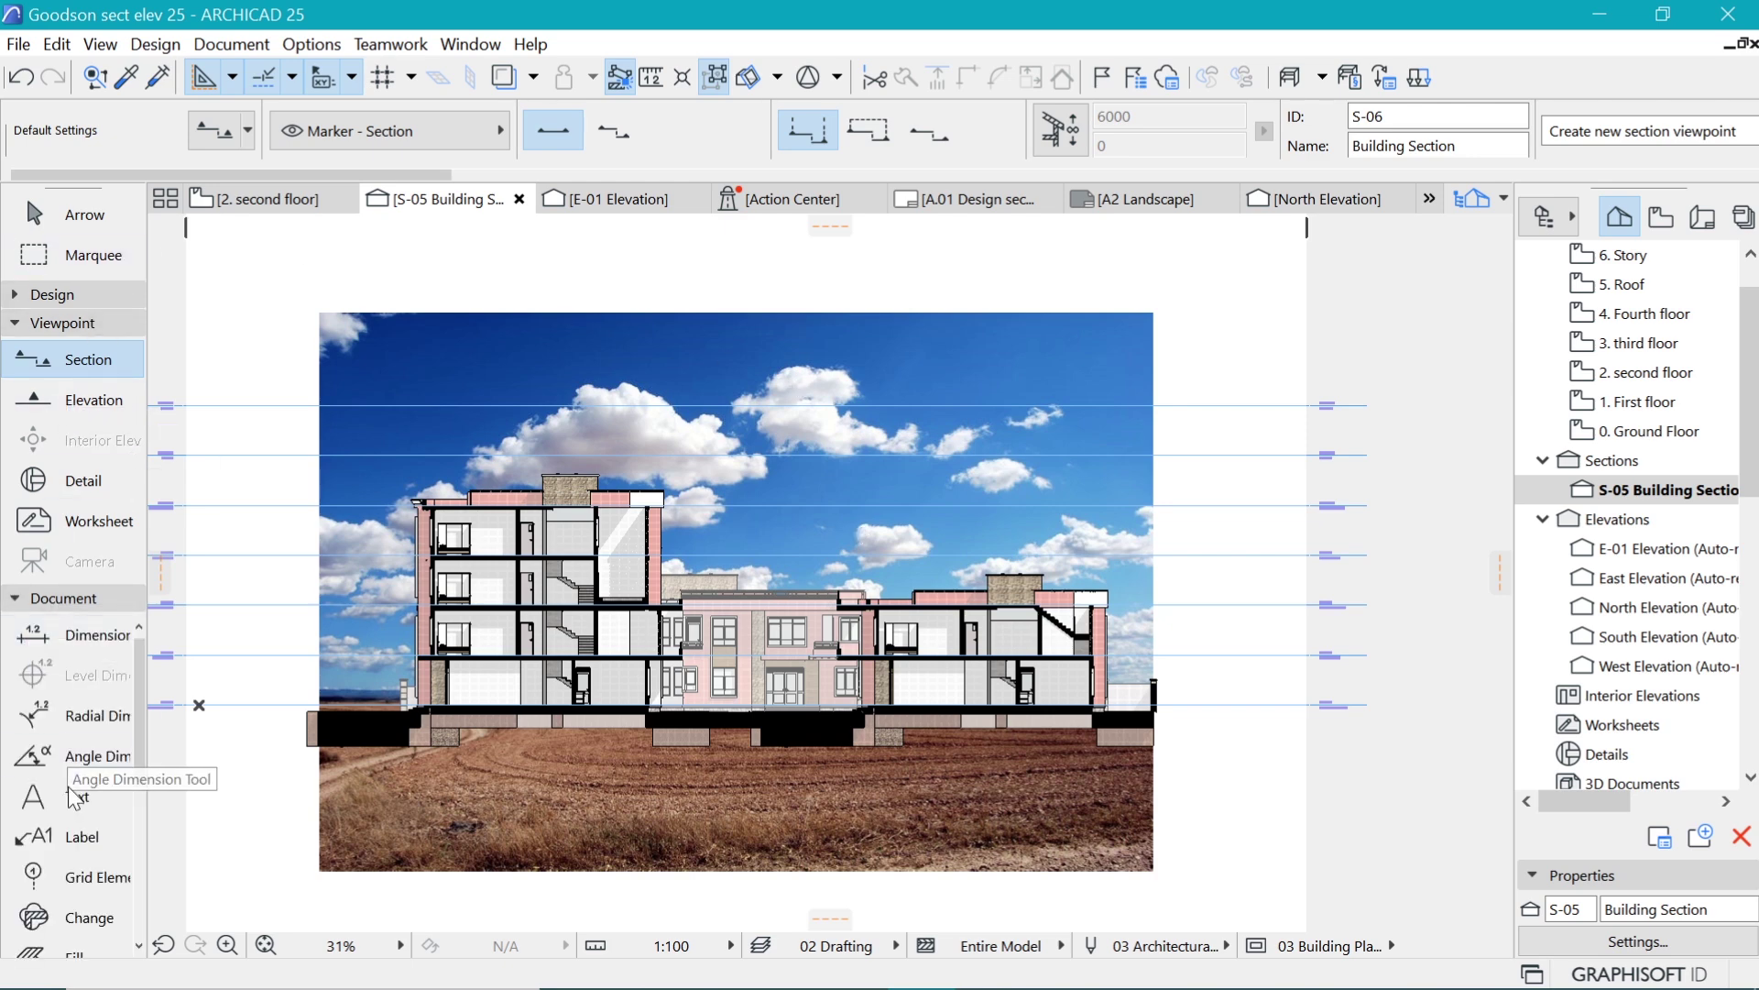
pyautogui.scroll(-3, 71, 724)
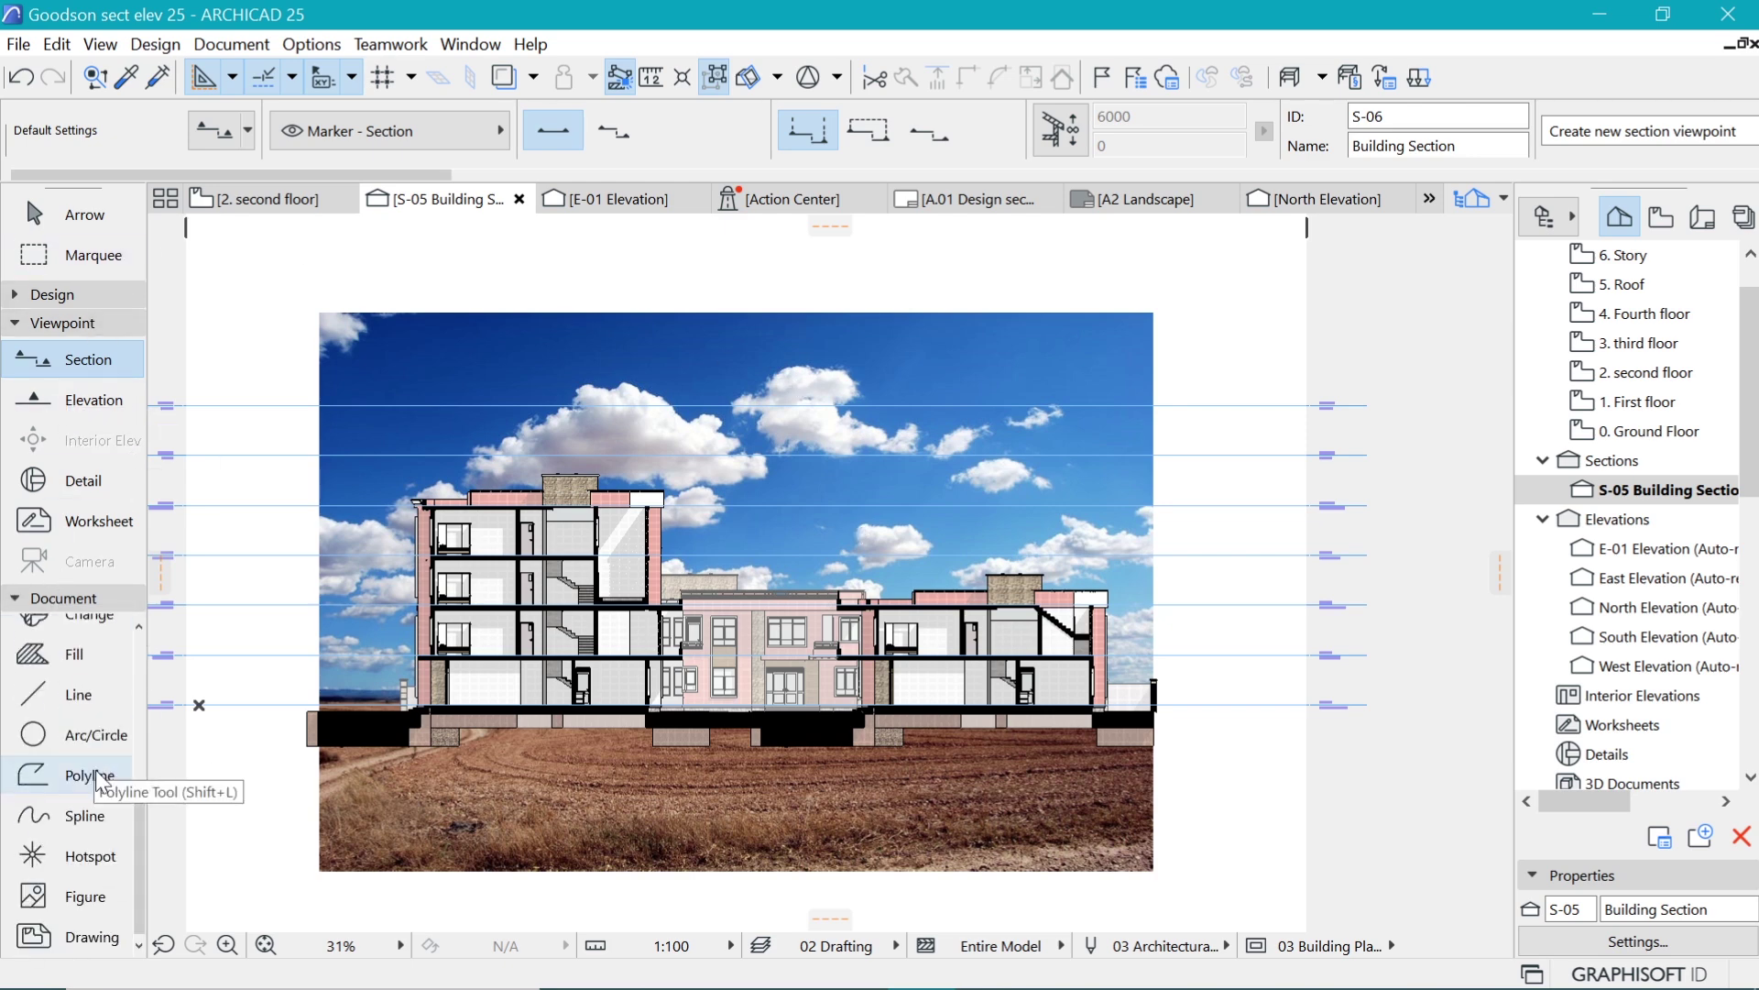
pyautogui.click(69, 653)
pyautogui.click(1233, 128)
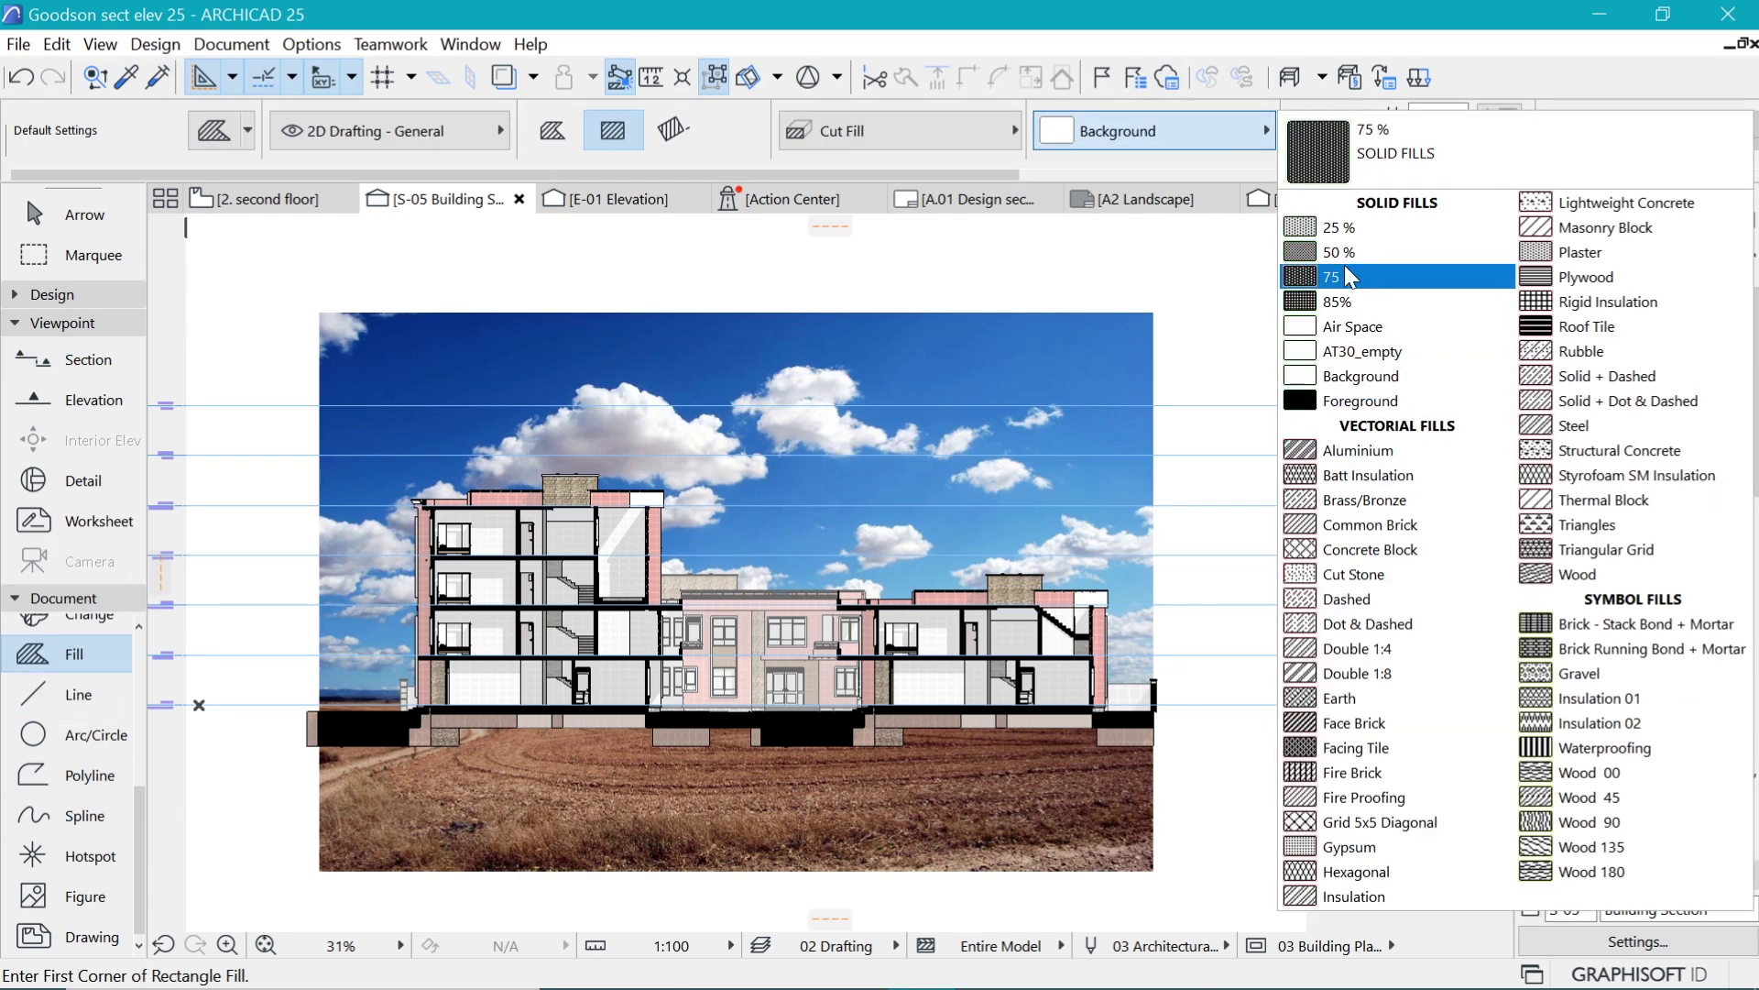
pyautogui.click(1345, 275)
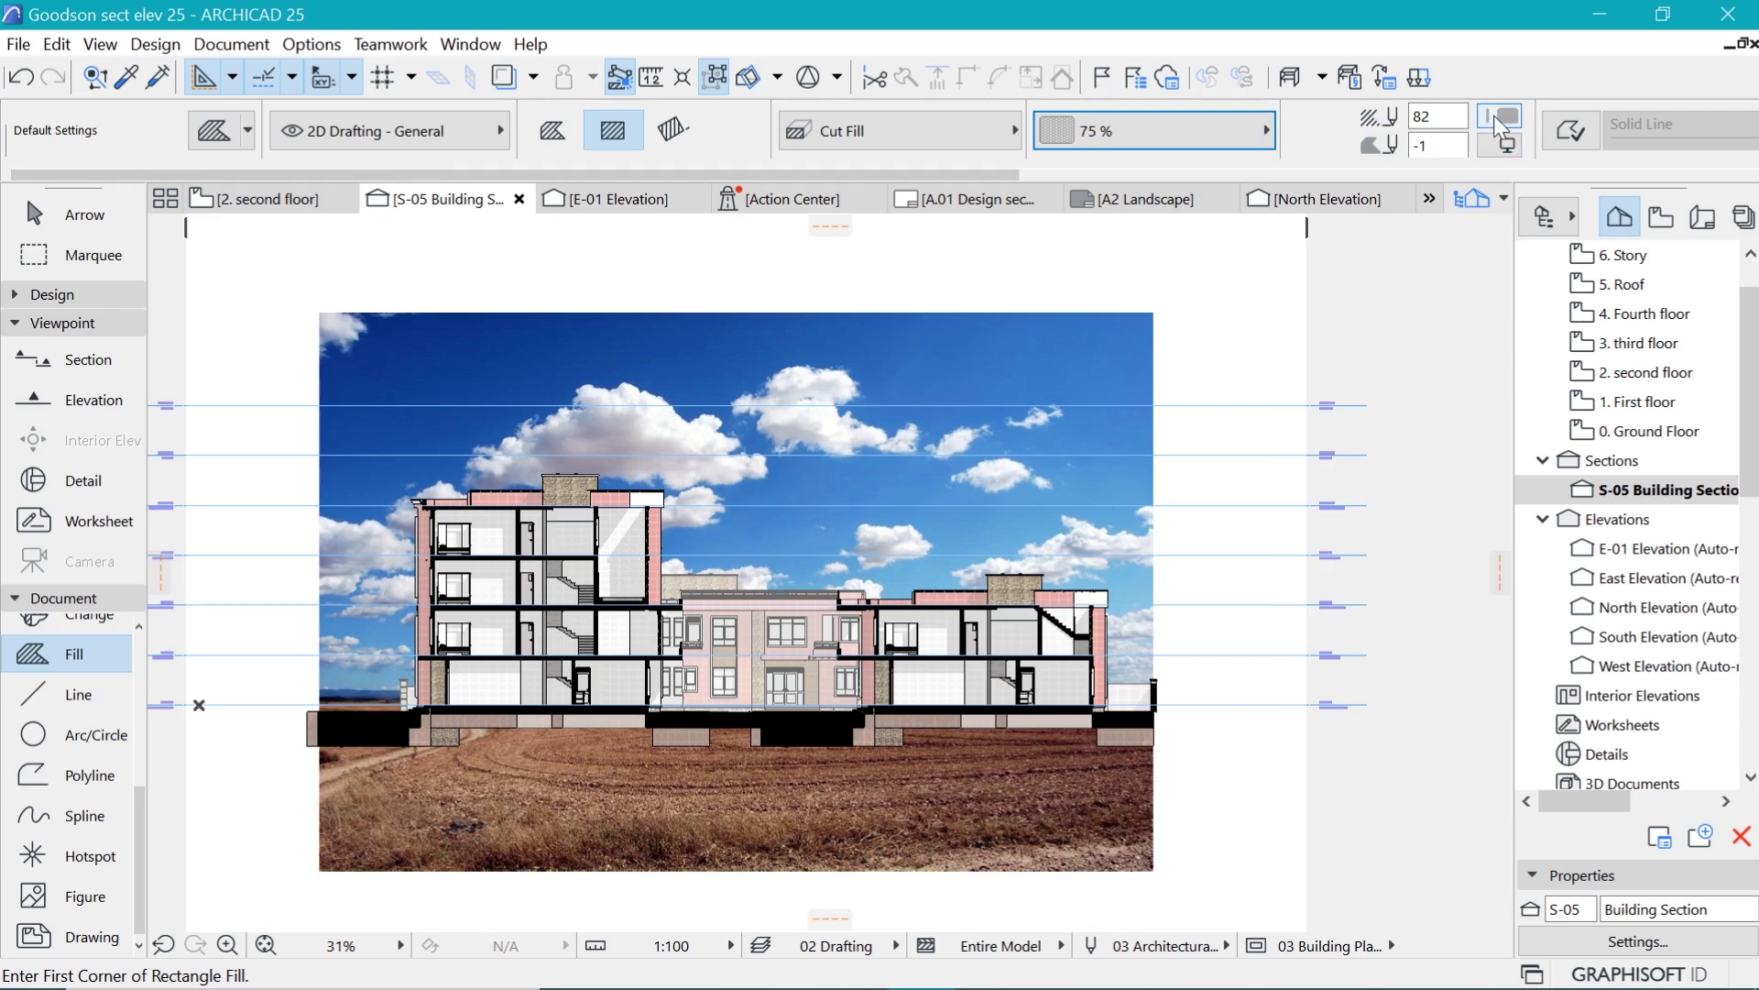
pyautogui.click(1497, 116)
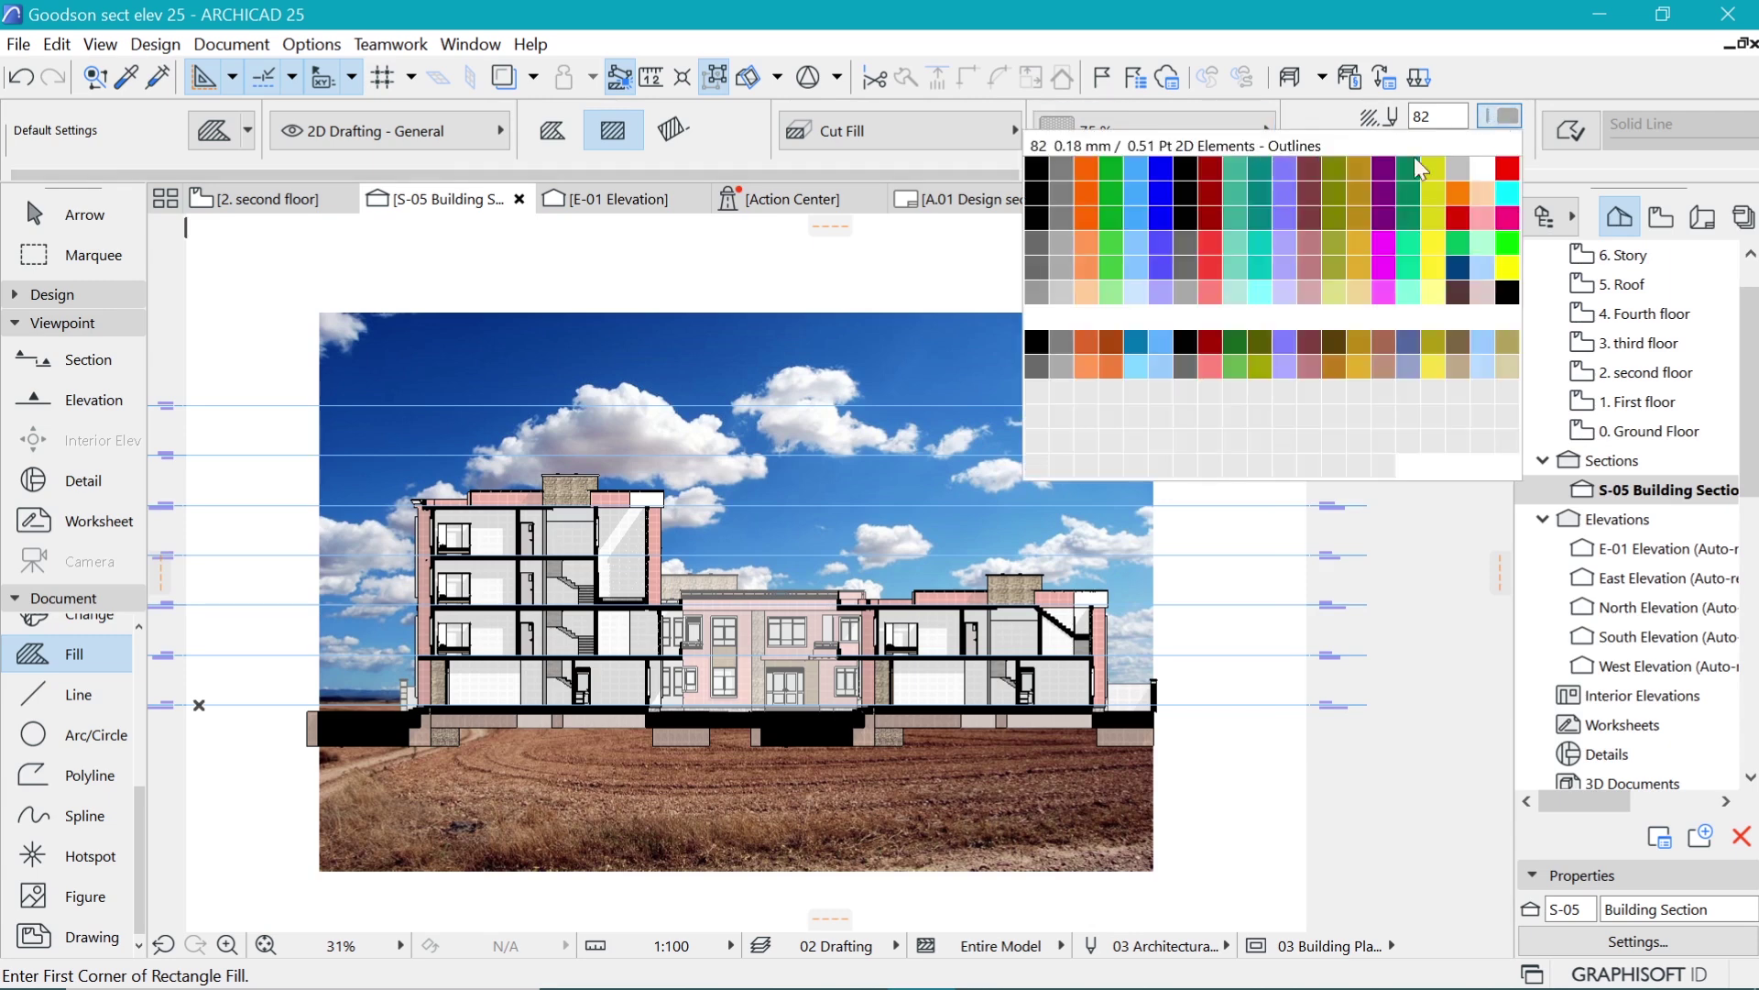
pyautogui.click(1481, 181)
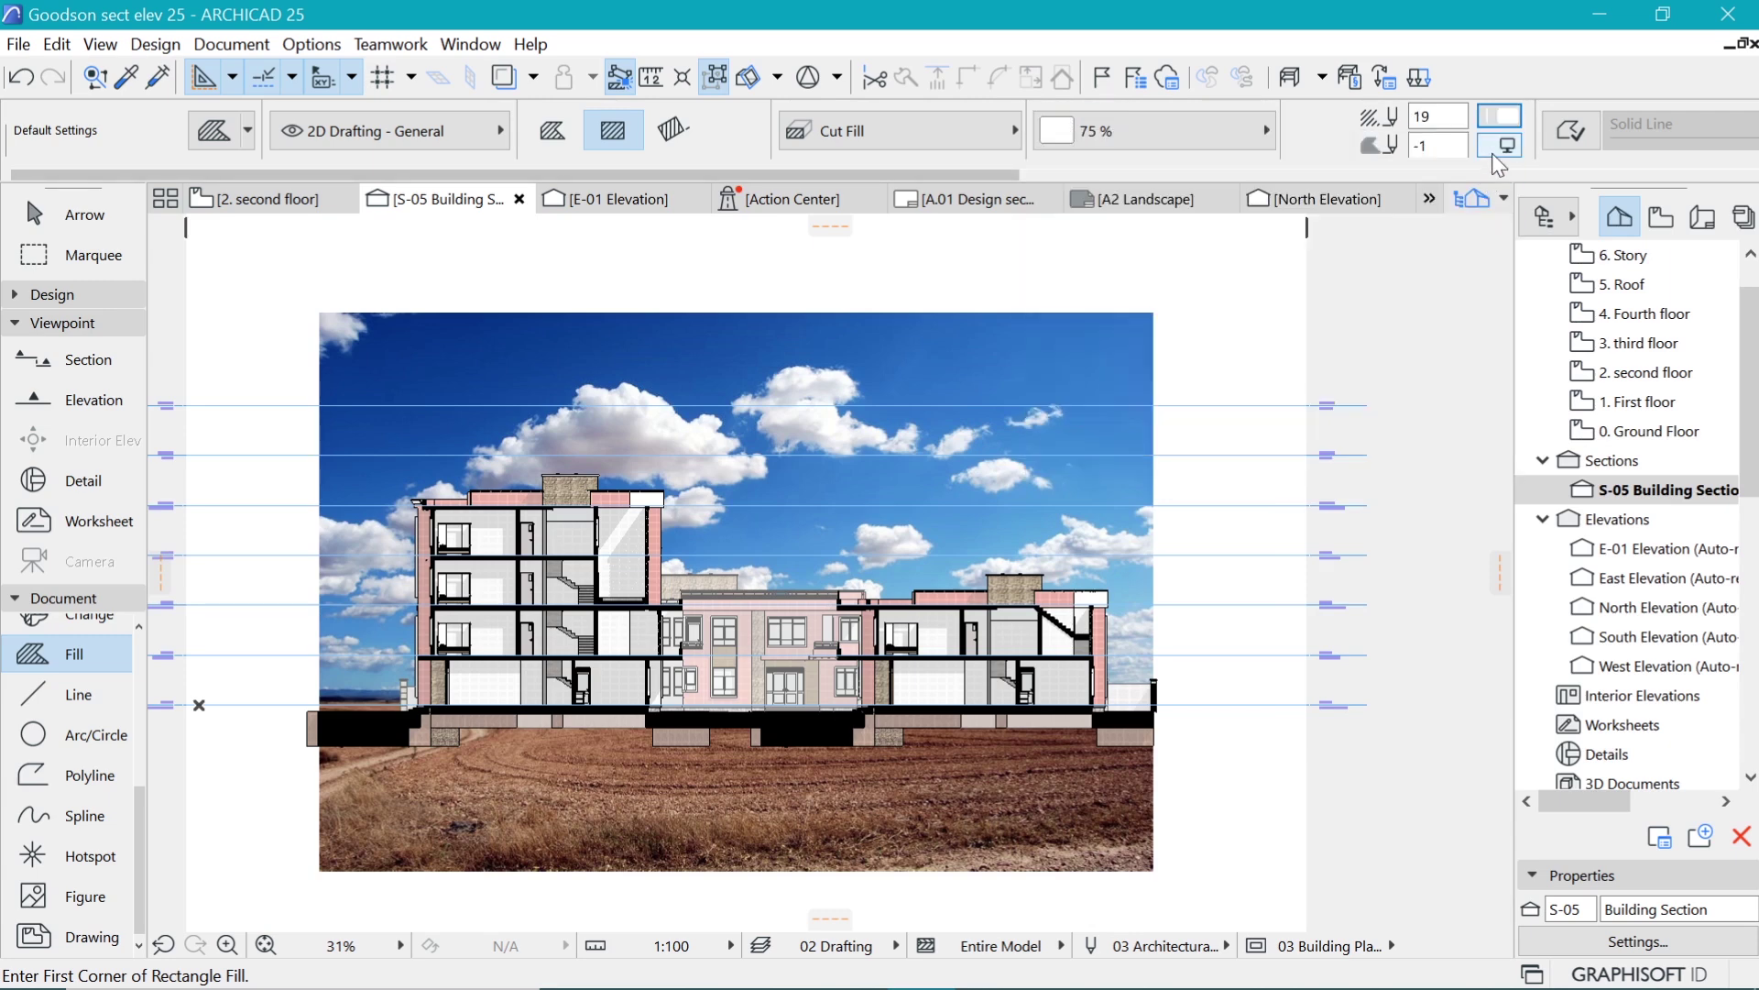
pyautogui.click(1507, 146)
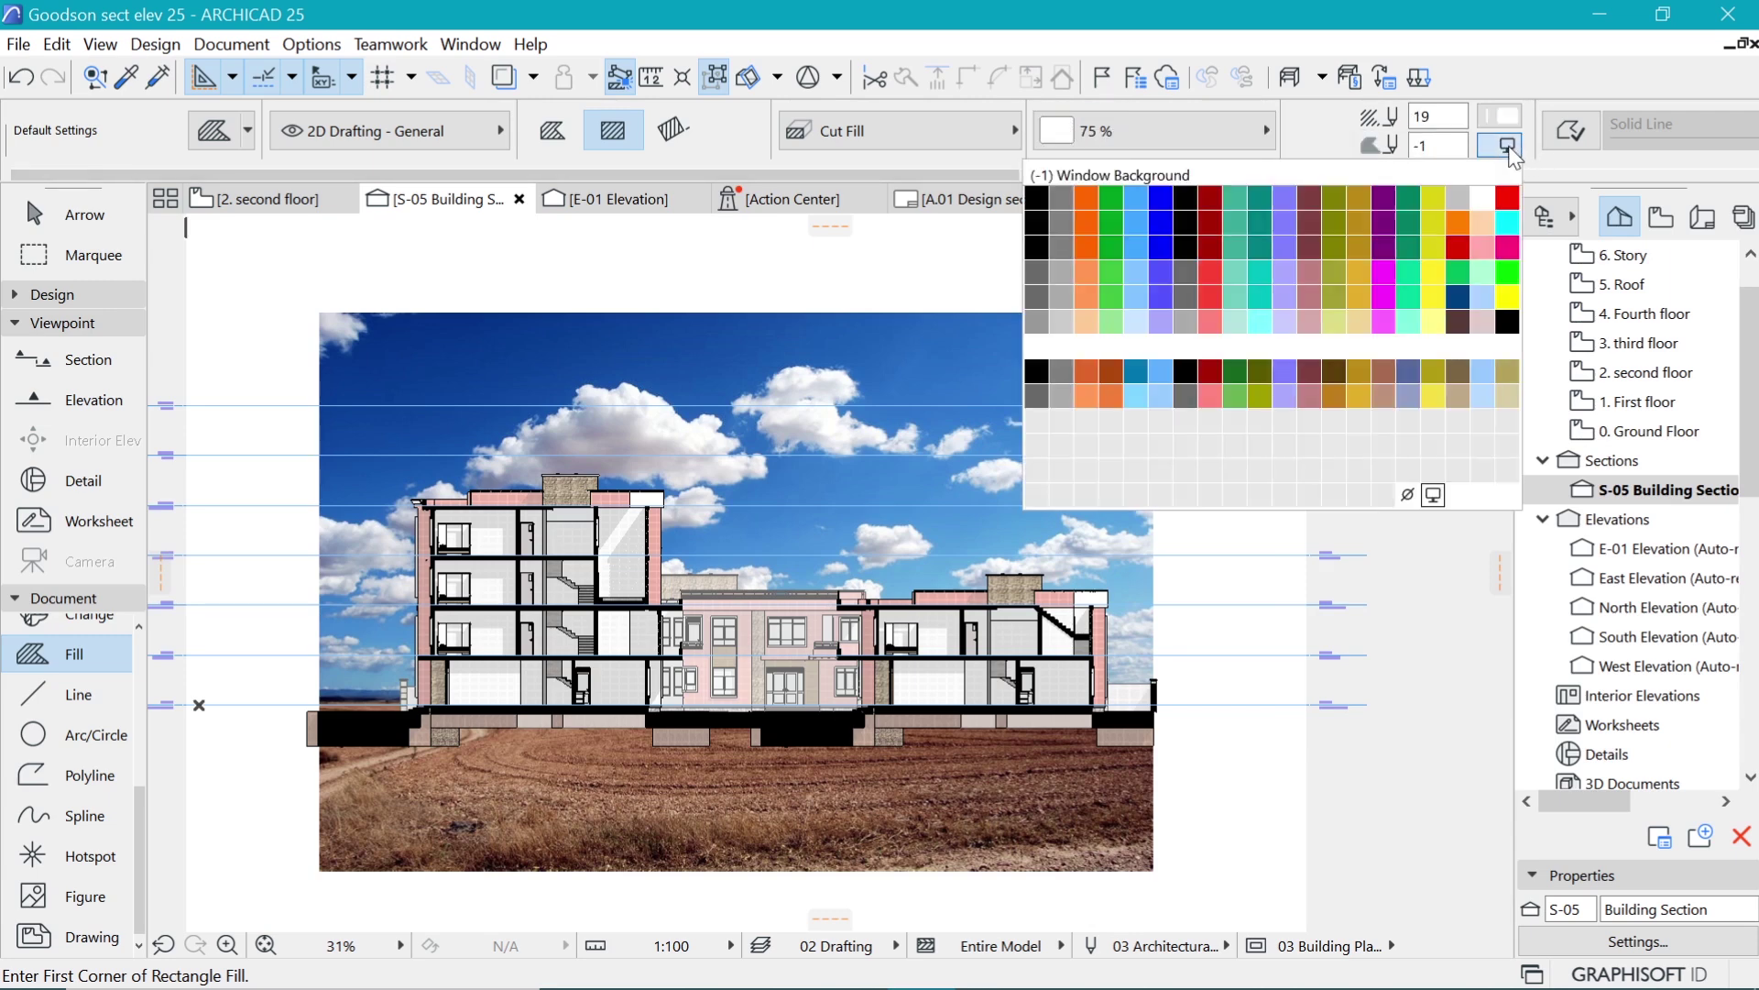
pyautogui.click(1409, 495)
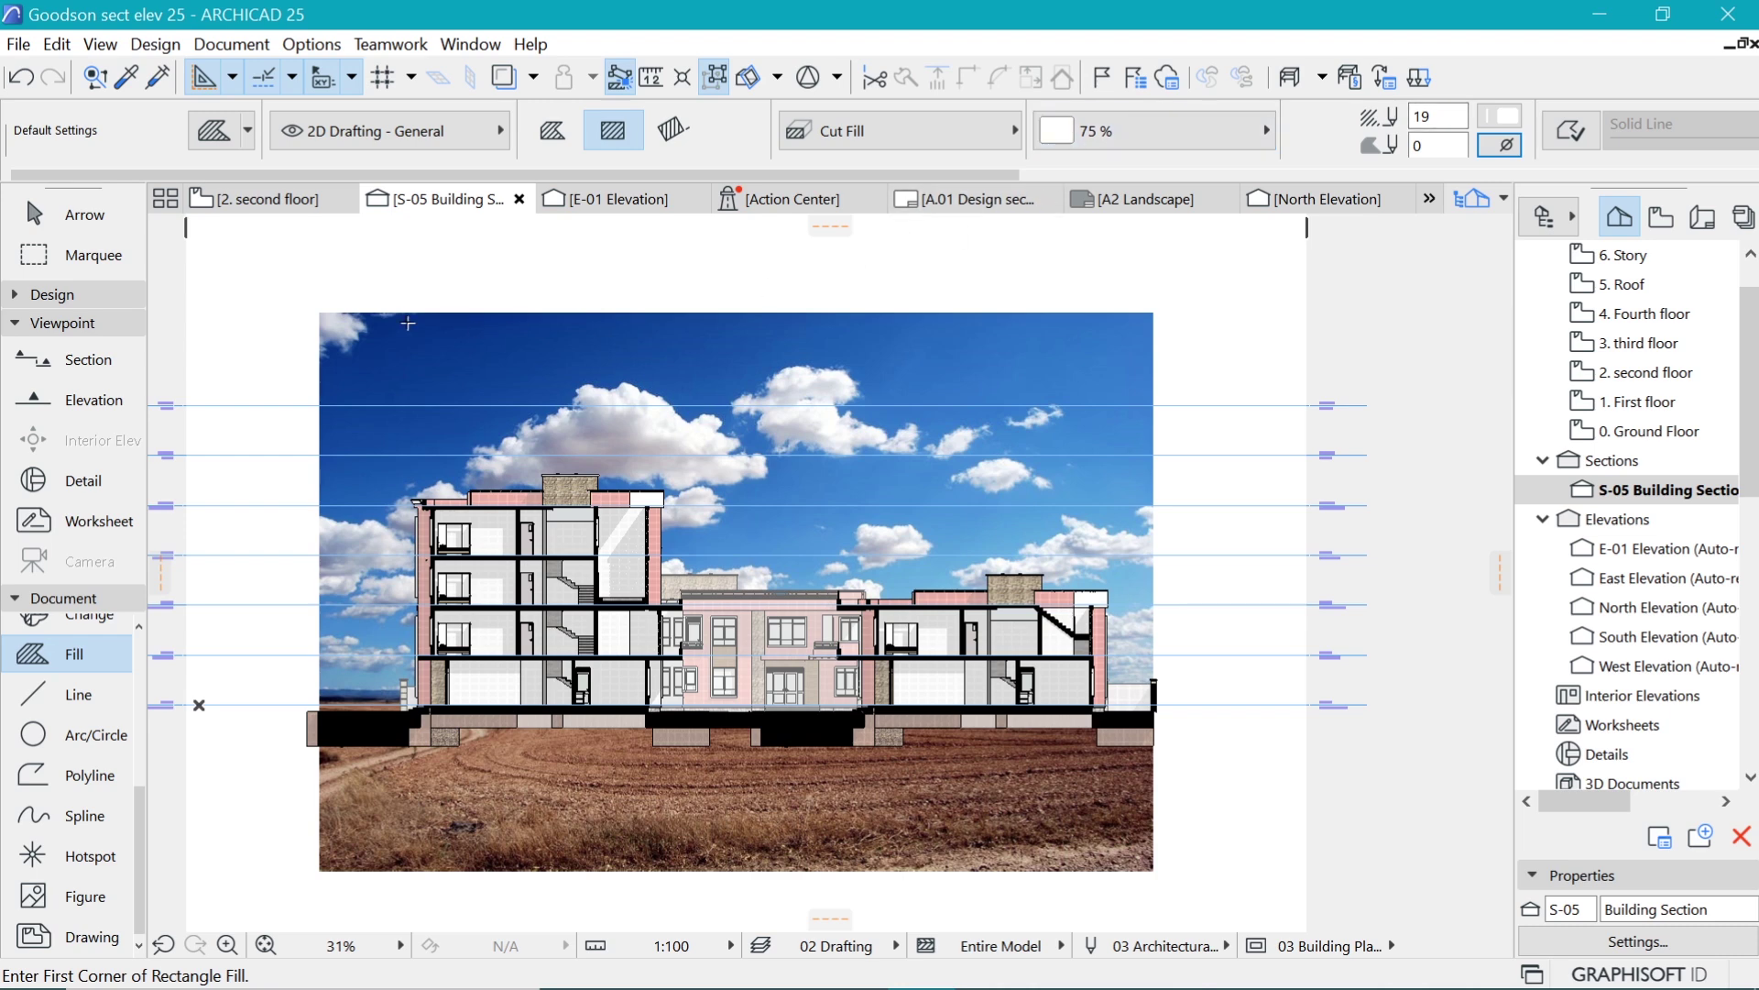
pyautogui.click(318, 313)
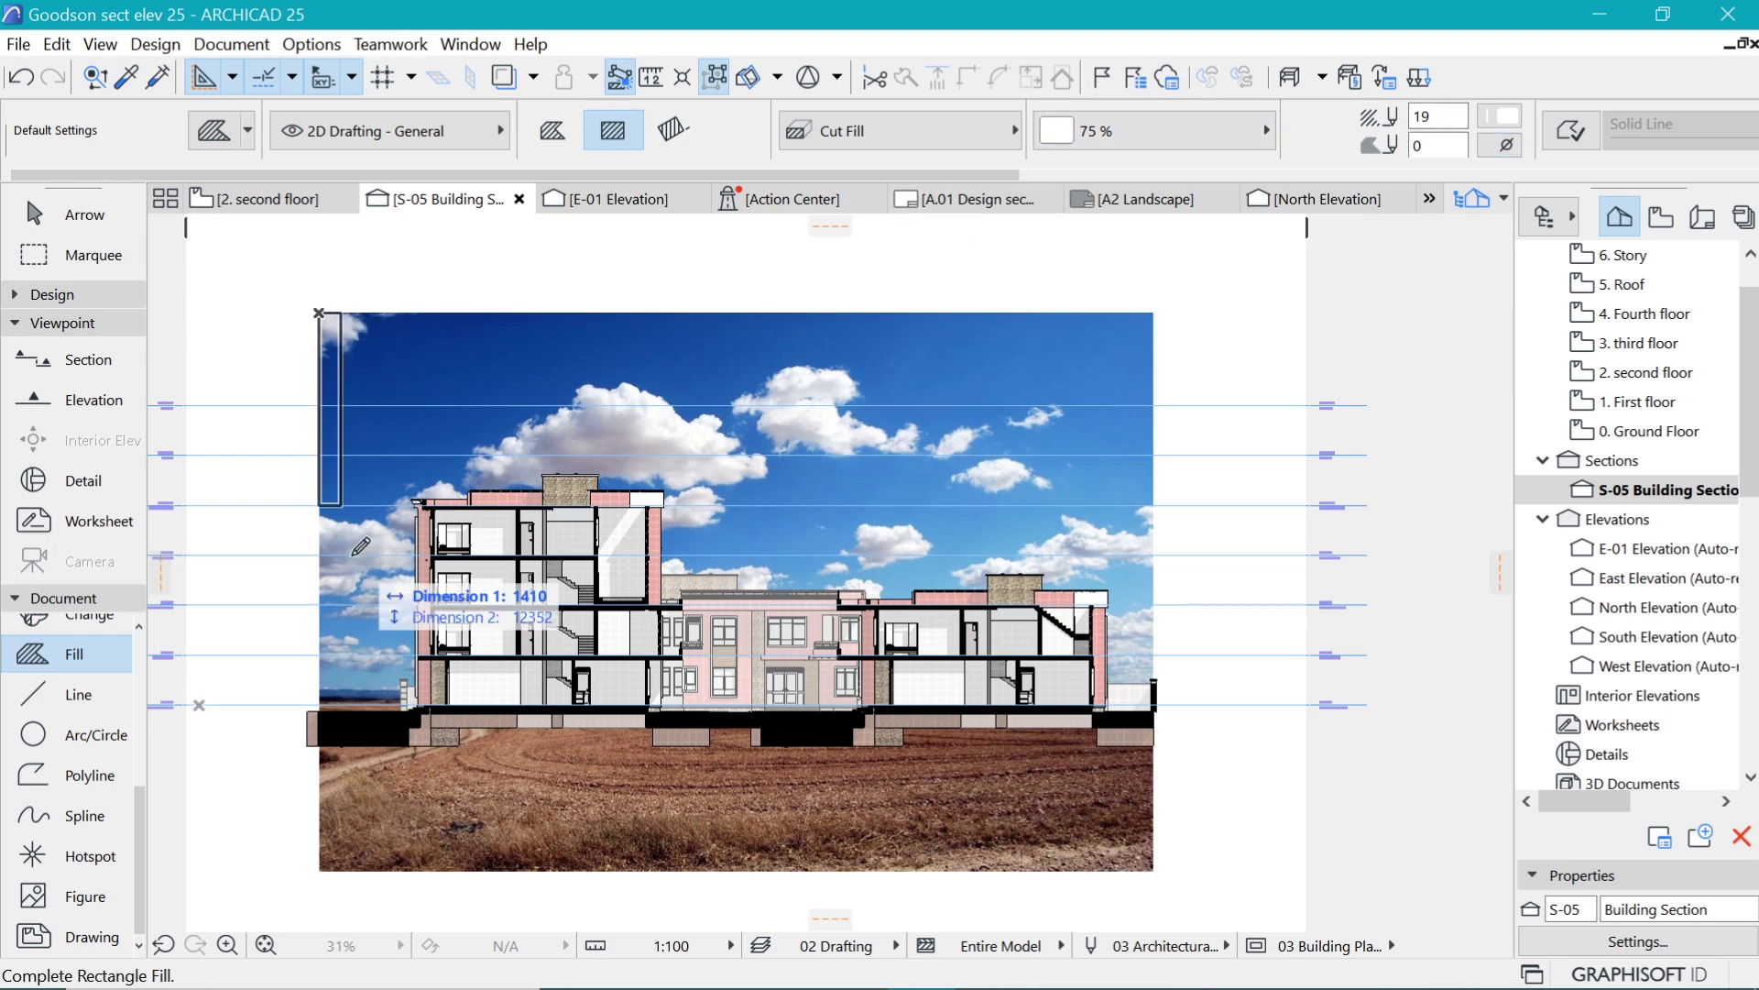
pyautogui.click(537, 872)
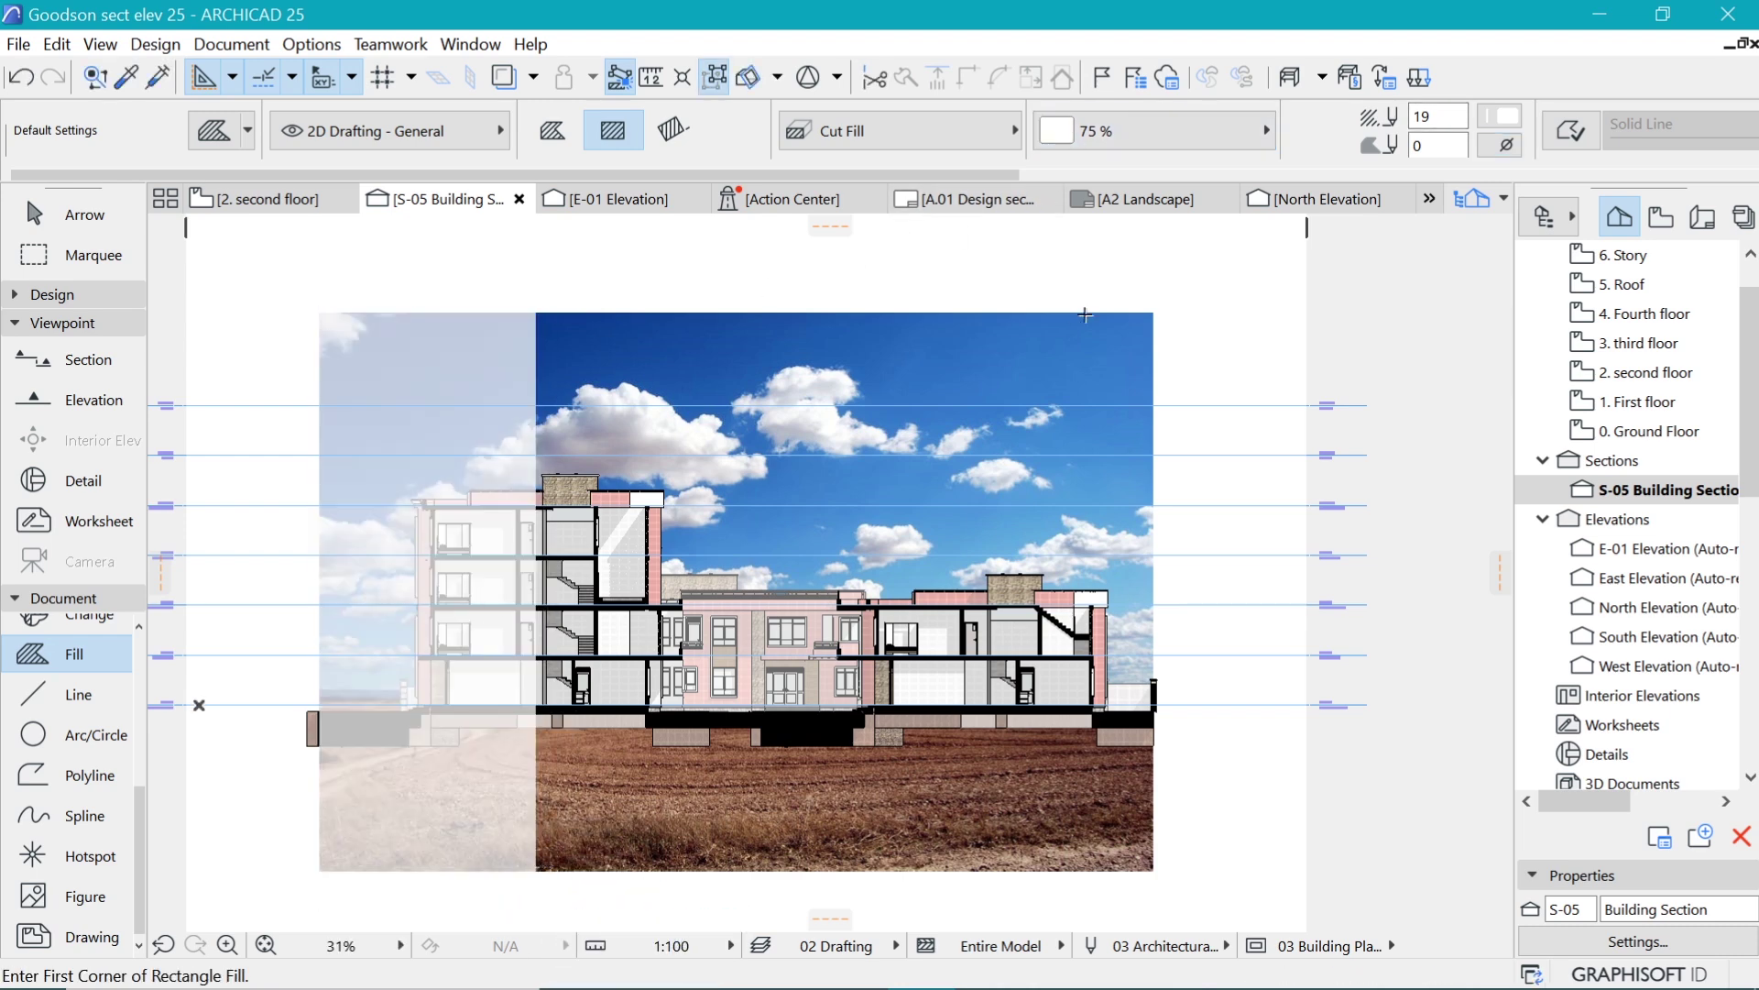
# Send the sky photo behind the section drawing.
pyautogui.keyDown('shift'); pyautogui.click(500, 367); pyautogui.keyUp('shift')
pyautogui.keyDown('shift'); pyautogui.click(748, 334); pyautogui.keyUp('shift')
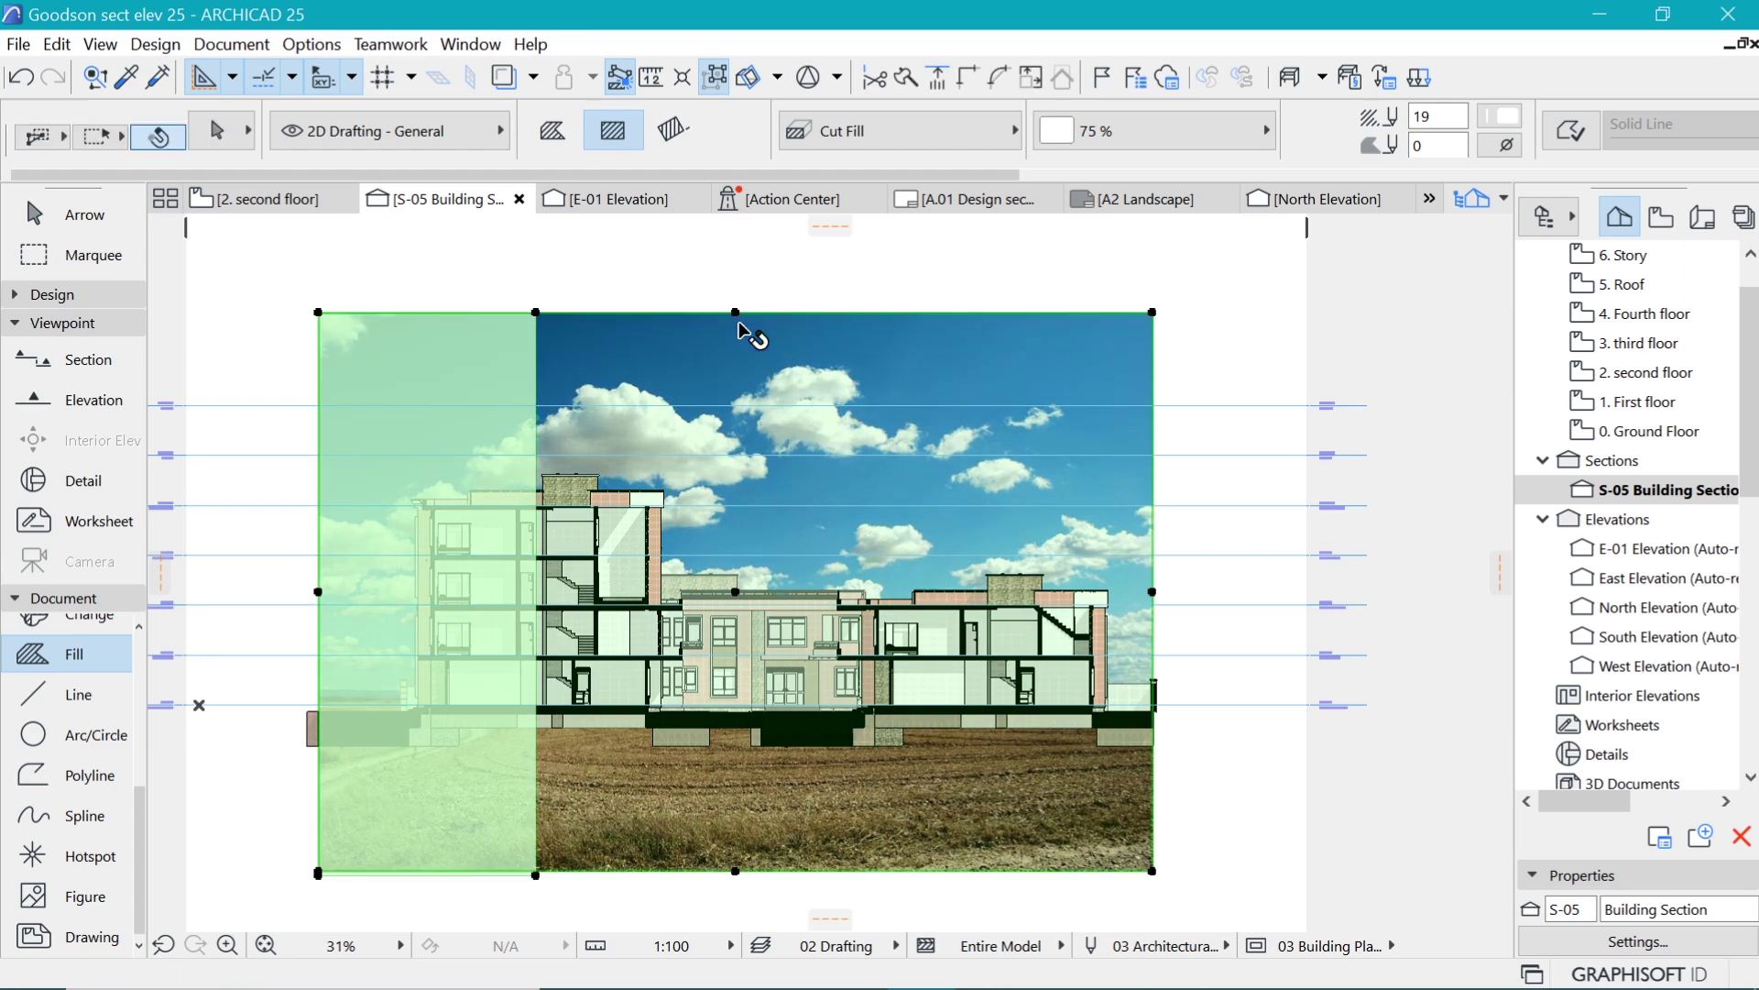
pyautogui.rightClick(871, 343)
pyautogui.moveTo(1145, 618)
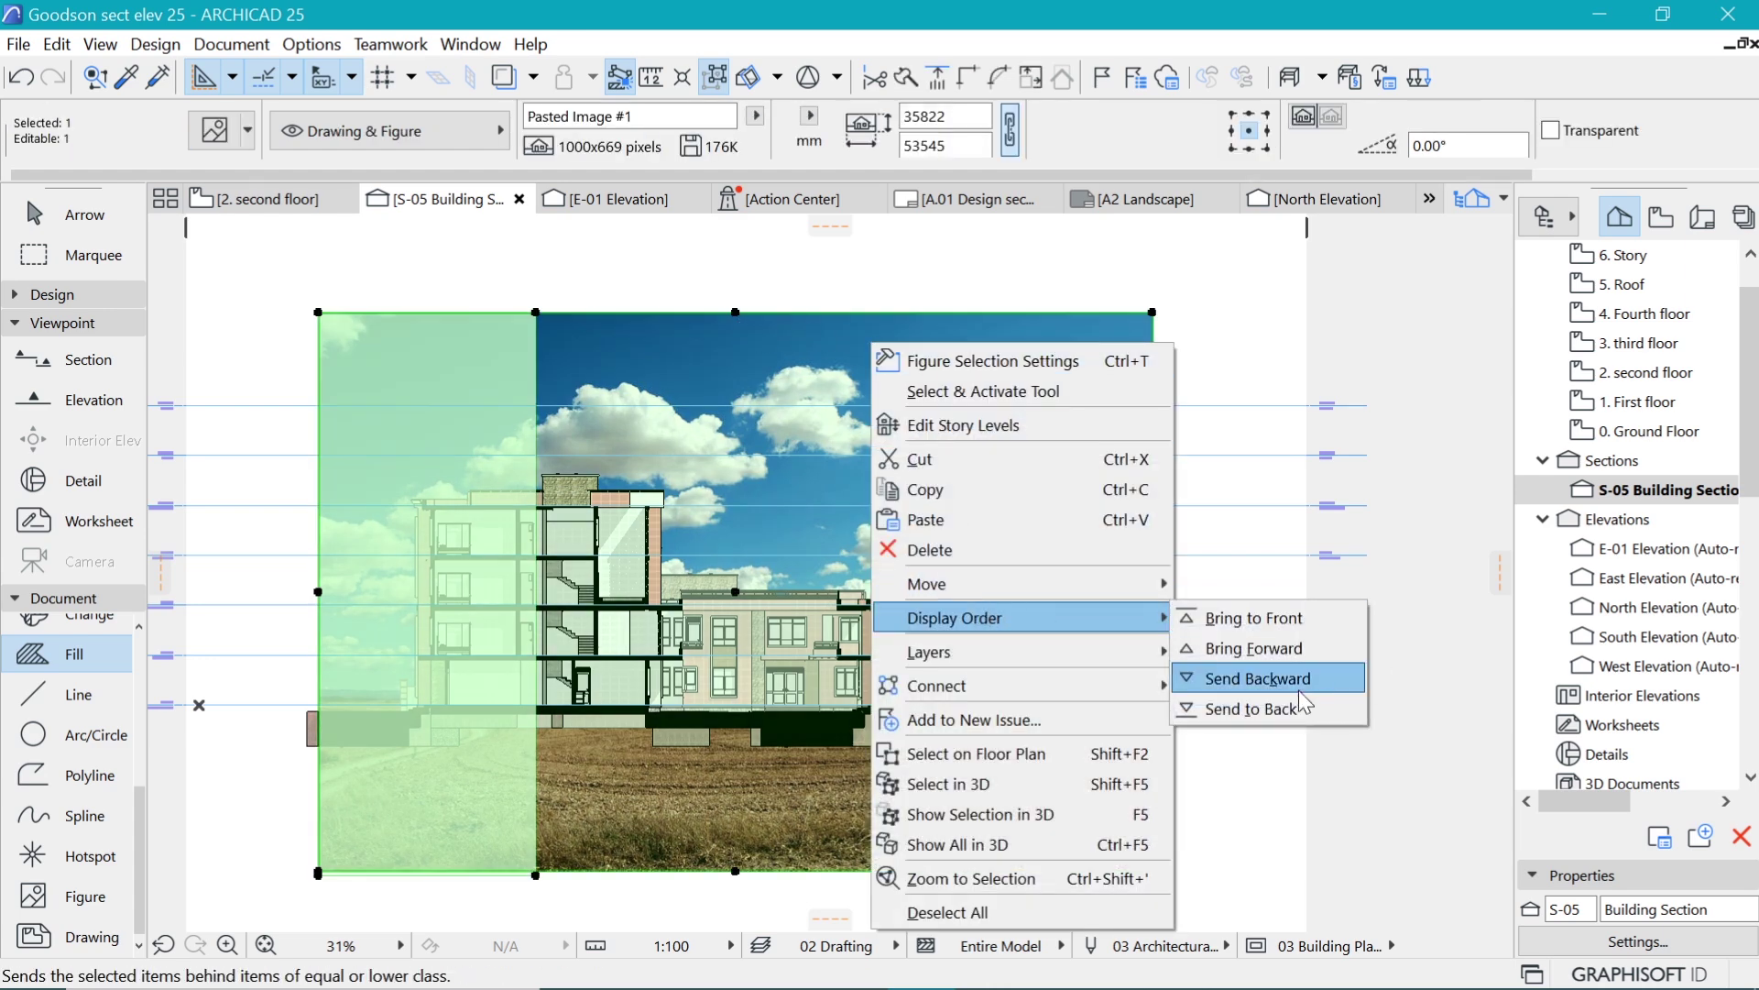
pyautogui.click(1280, 715)
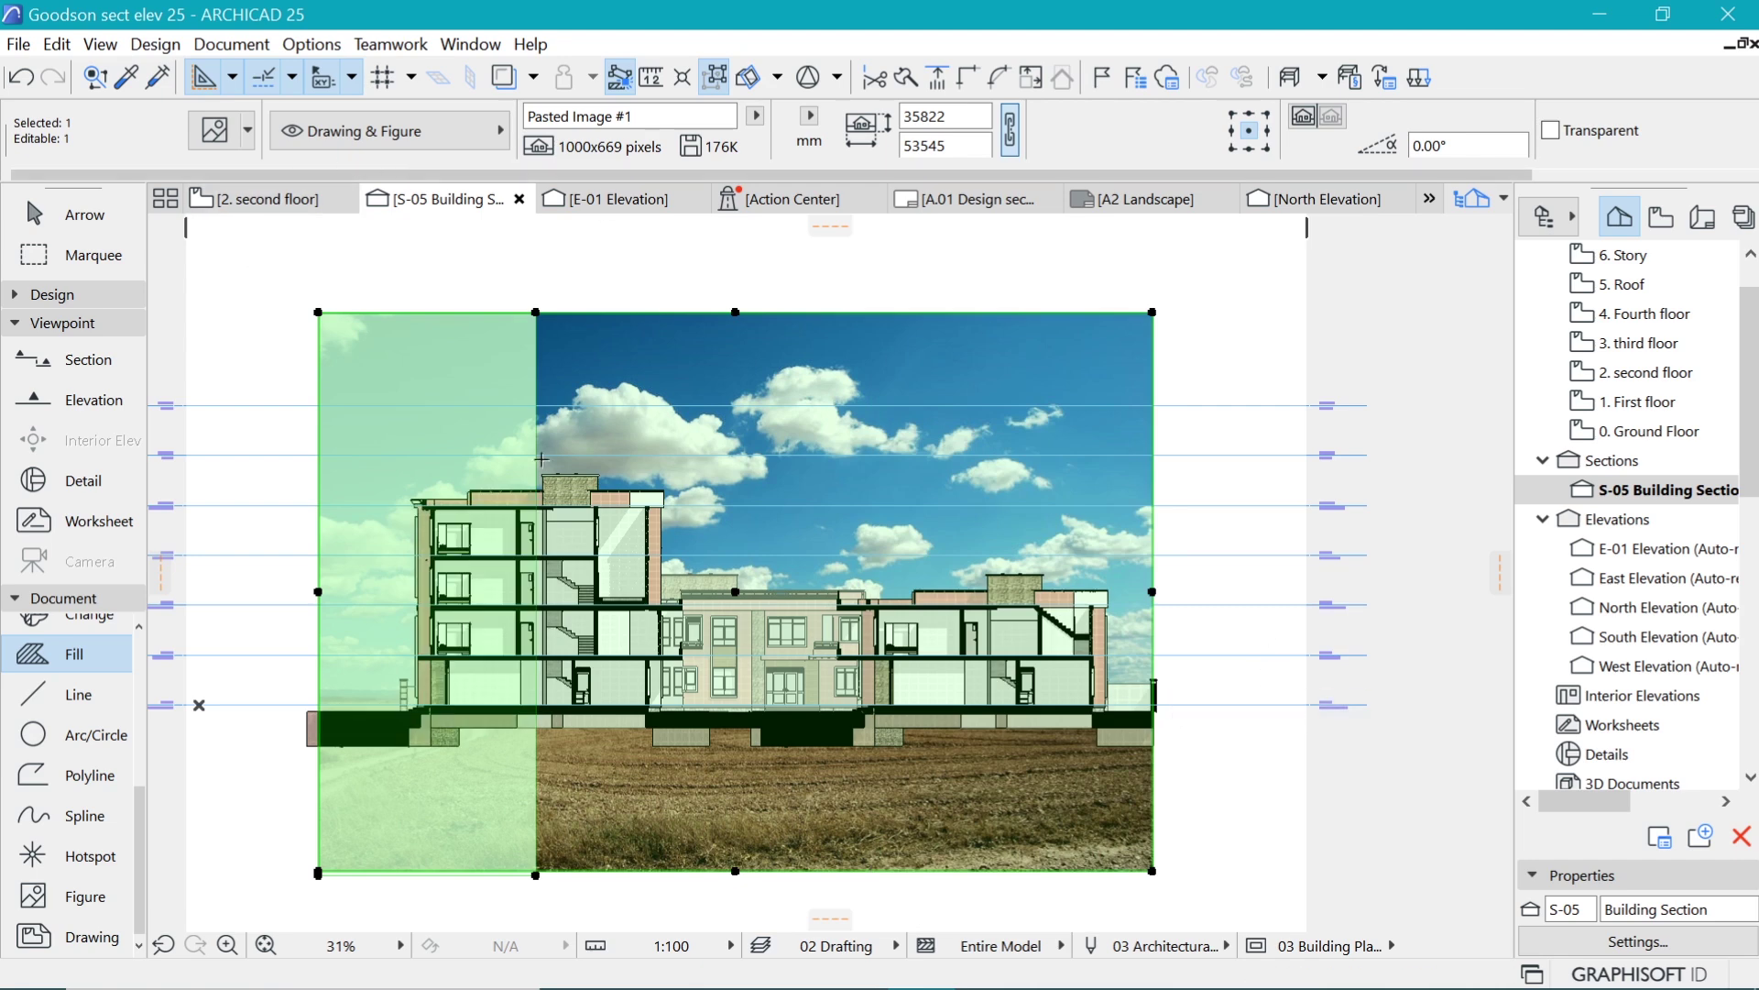
pyautogui.press('Escape')
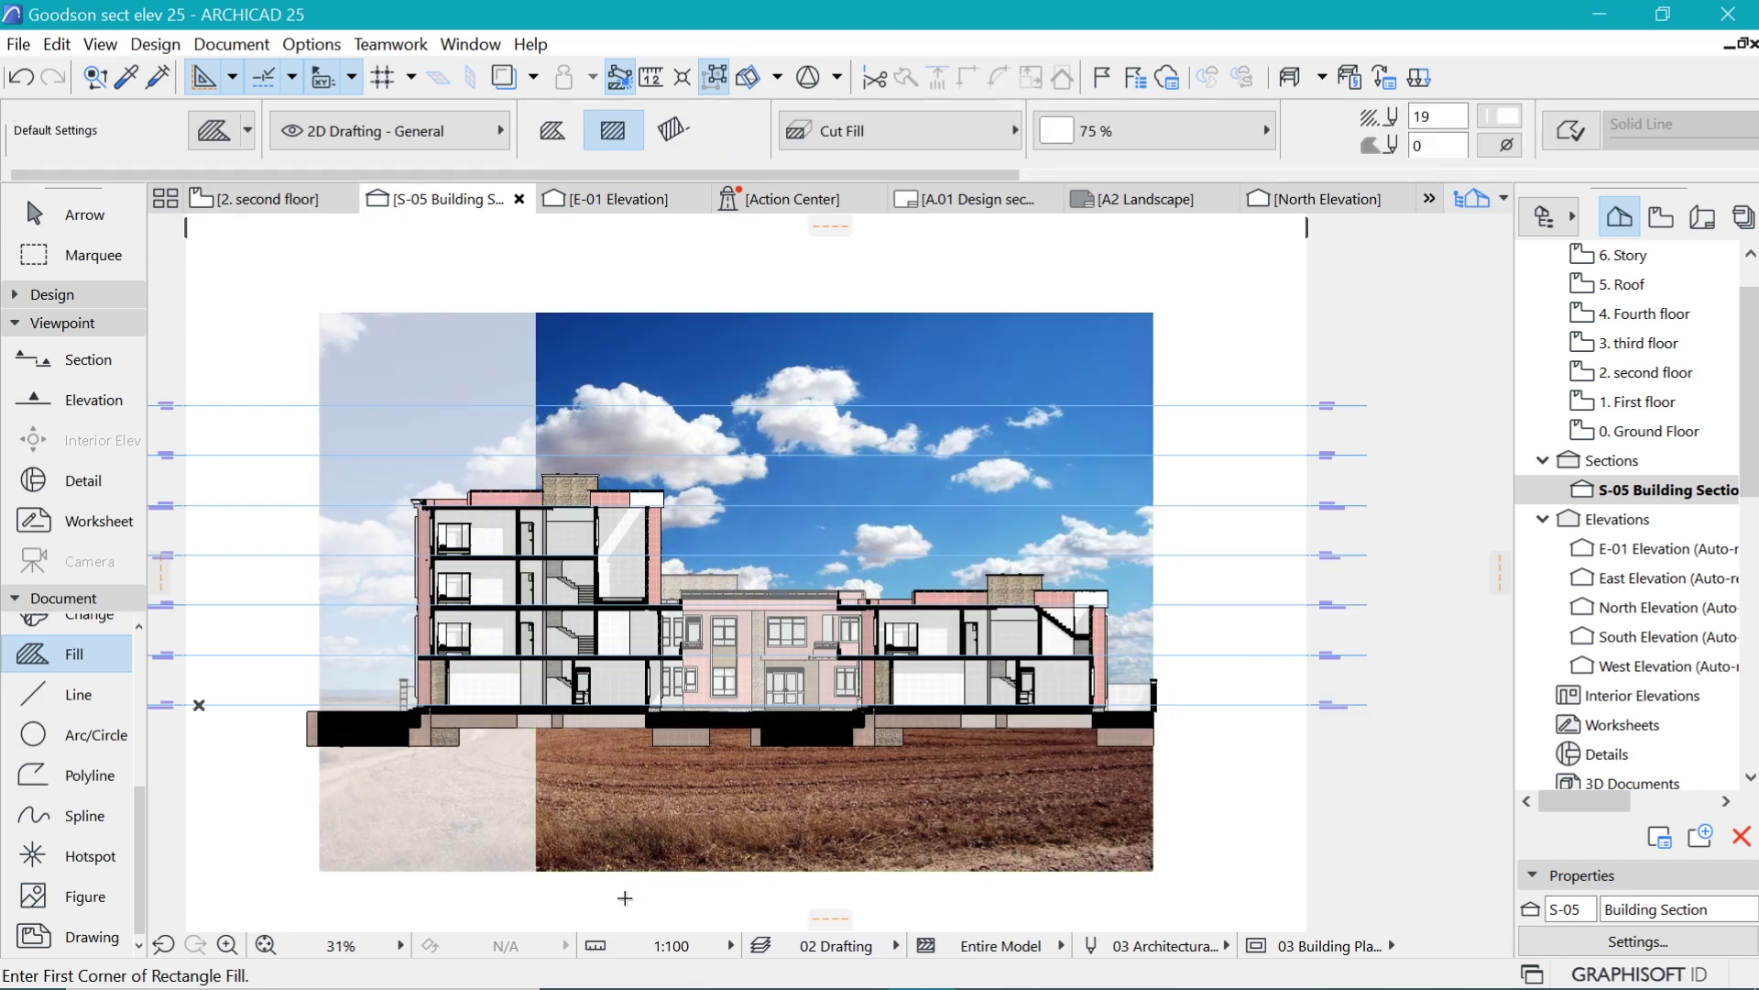
# Stretch the pale fill's edge out to the photo's right edge.
pyautogui.scroll(1, 297, 828)
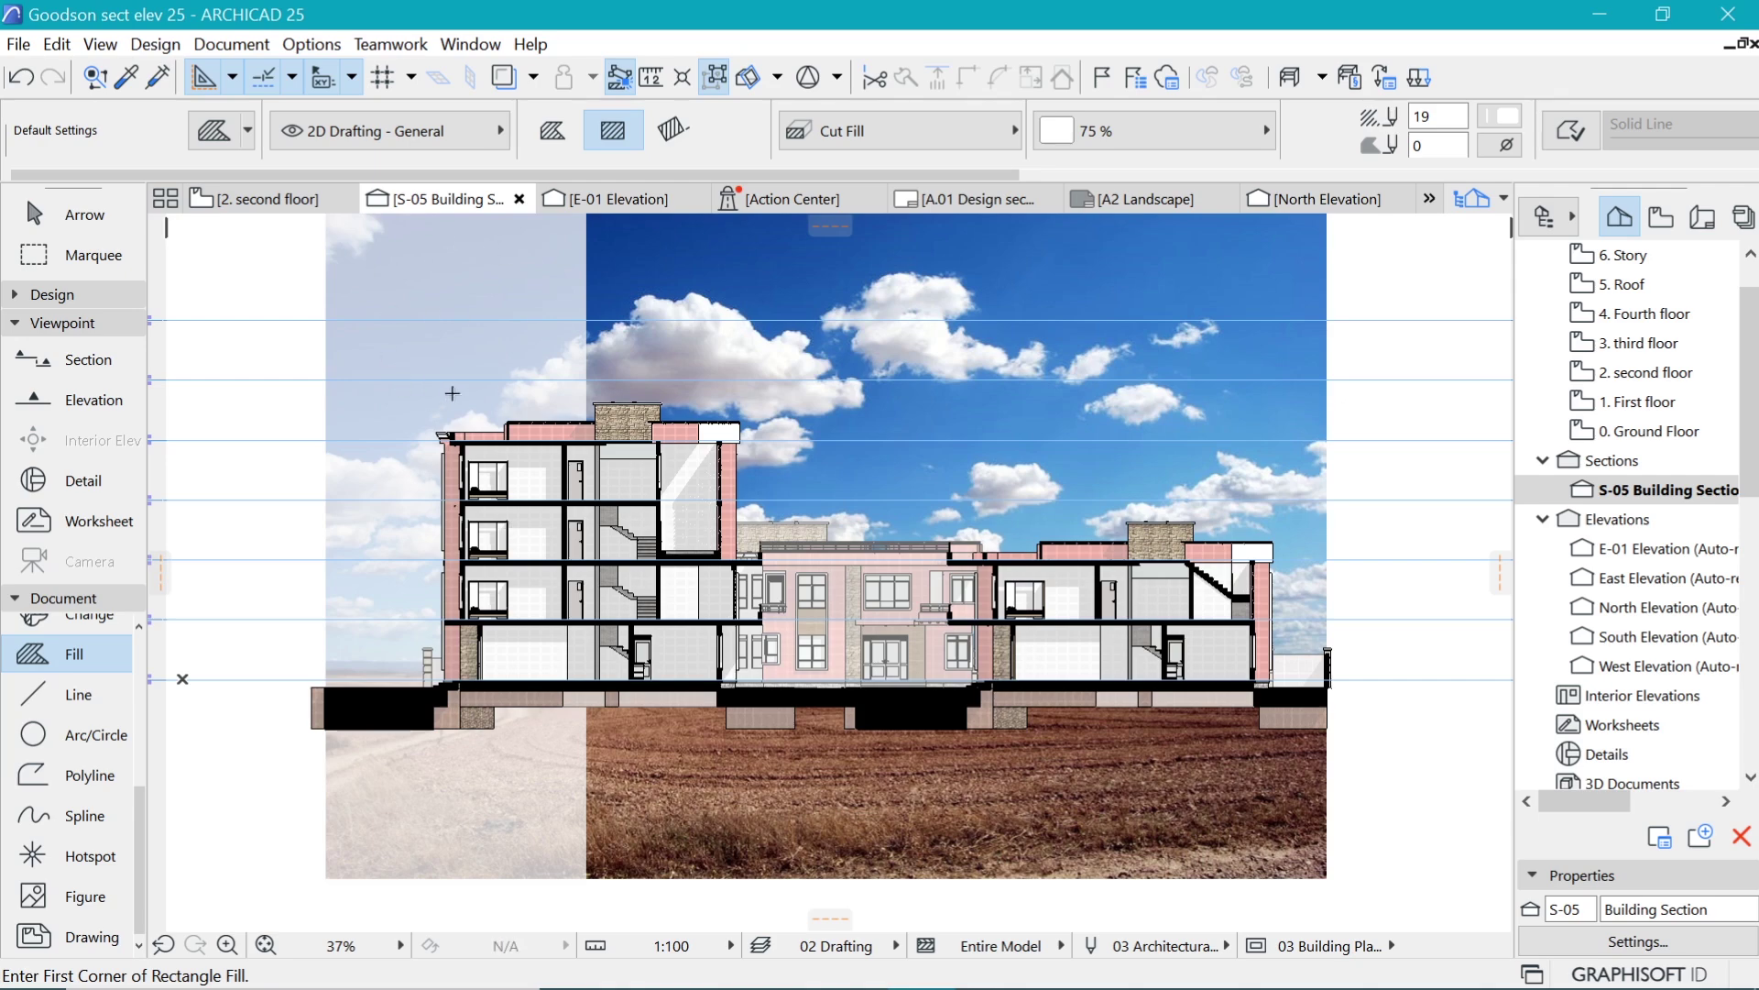
pyautogui.scroll(-2, 452, 393)
pyautogui.keyDown('shift'); pyautogui.click(536, 378); pyautogui.keyUp('shift')
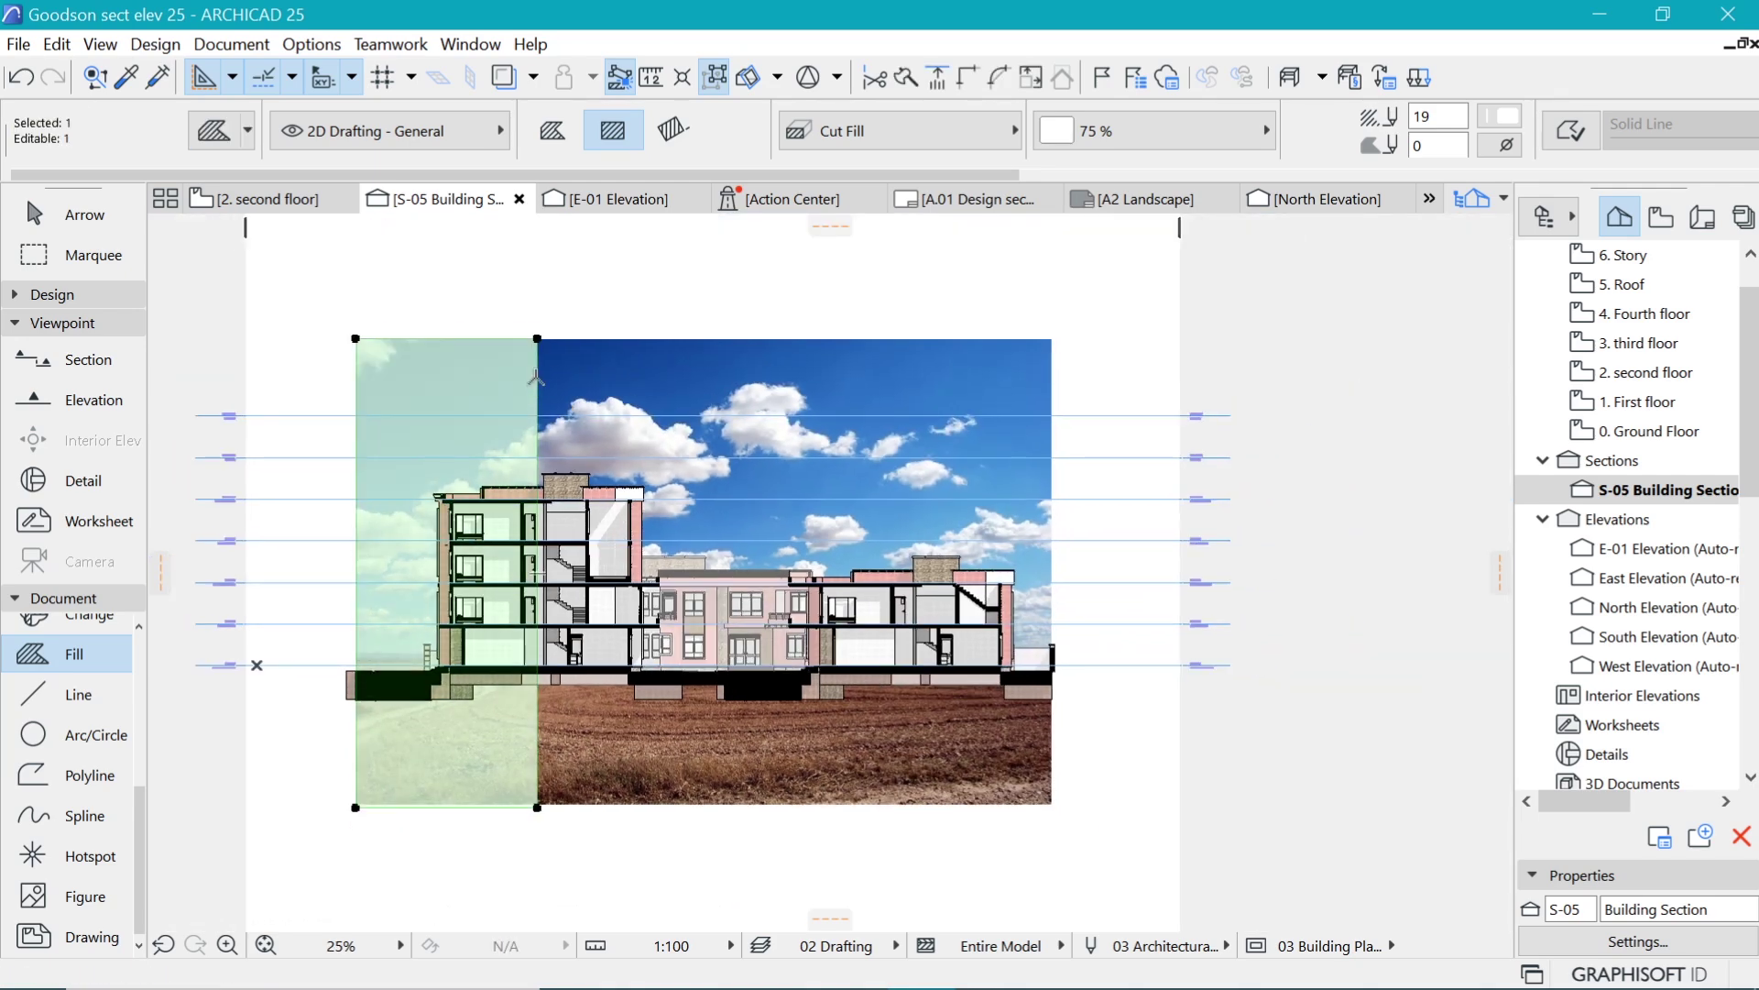
pyautogui.click(536, 378)
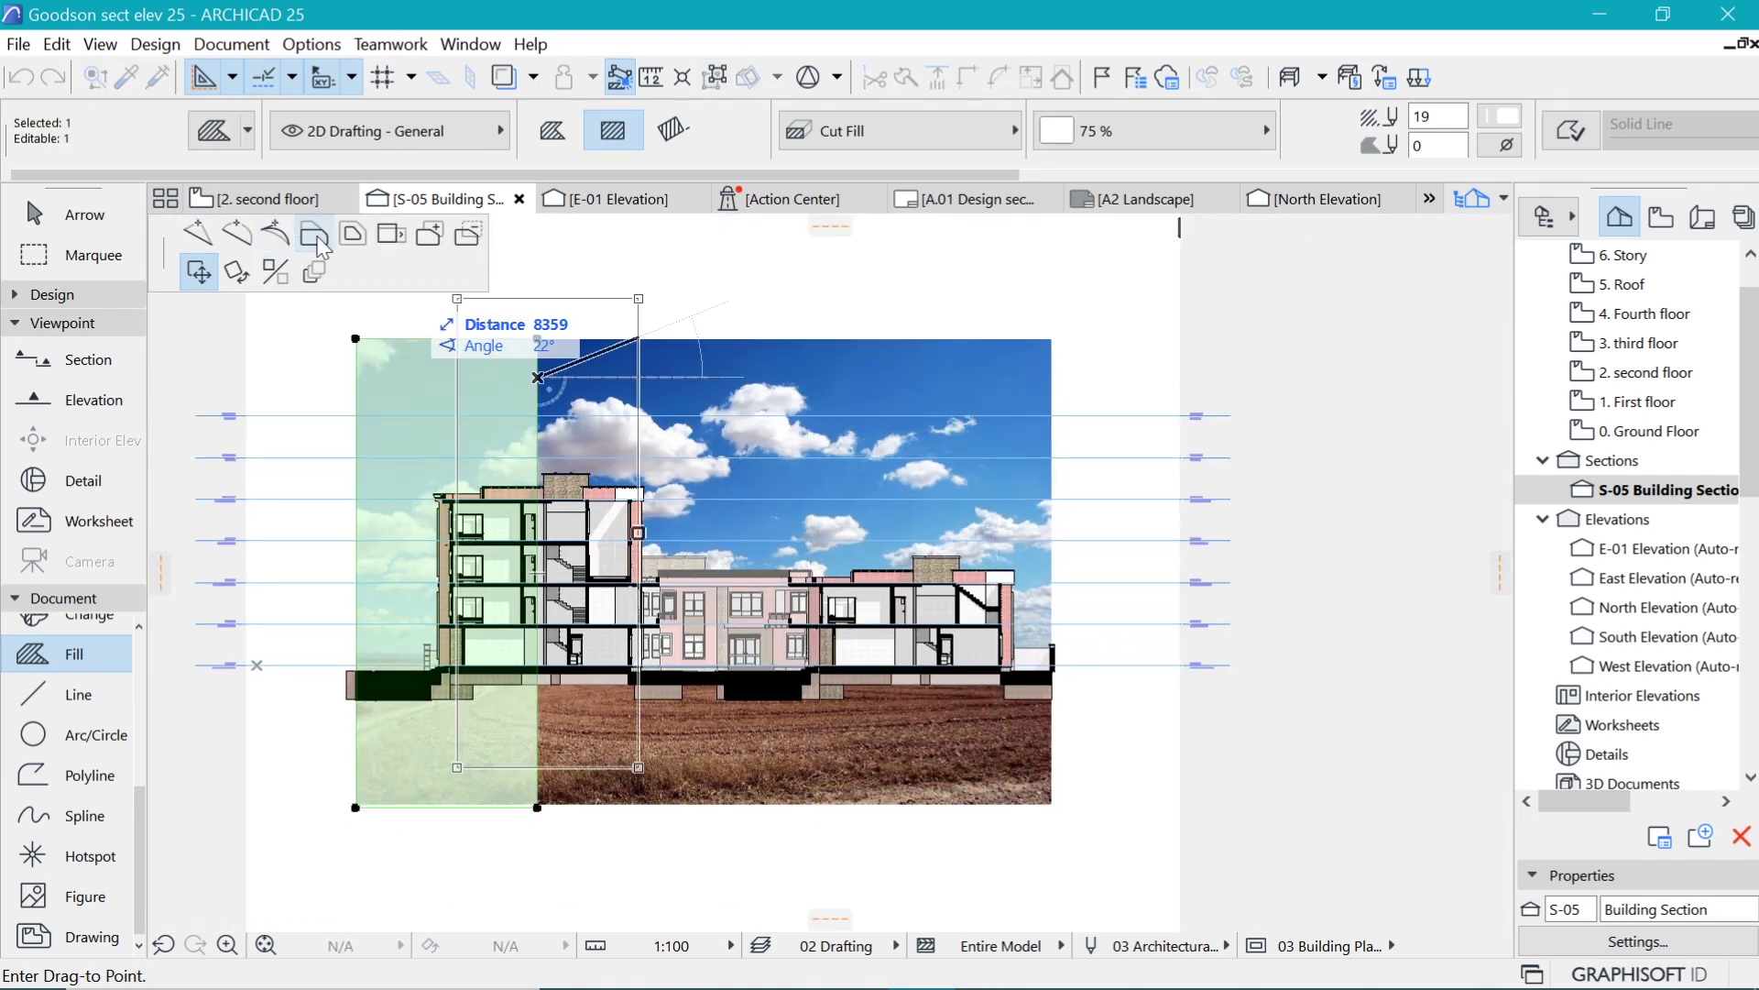
pyautogui.click(315, 236)
pyautogui.click(1052, 372)
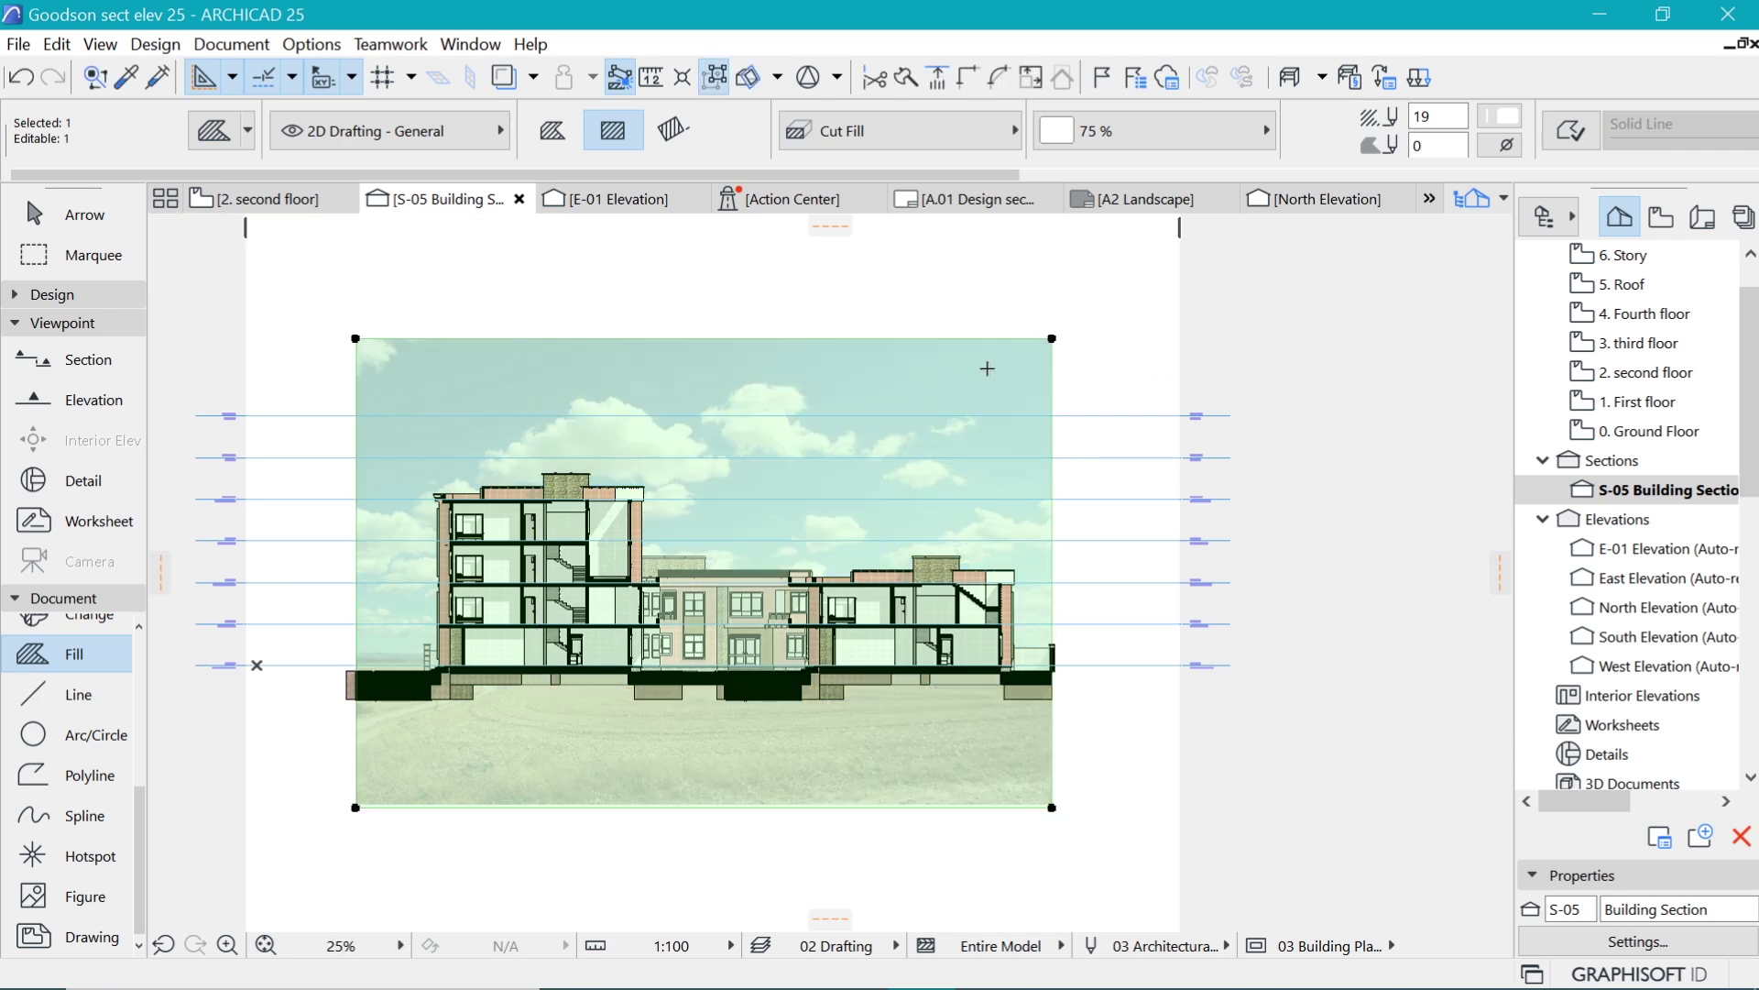
pyautogui.press('Escape')
pyautogui.scroll(2, 759, 409)
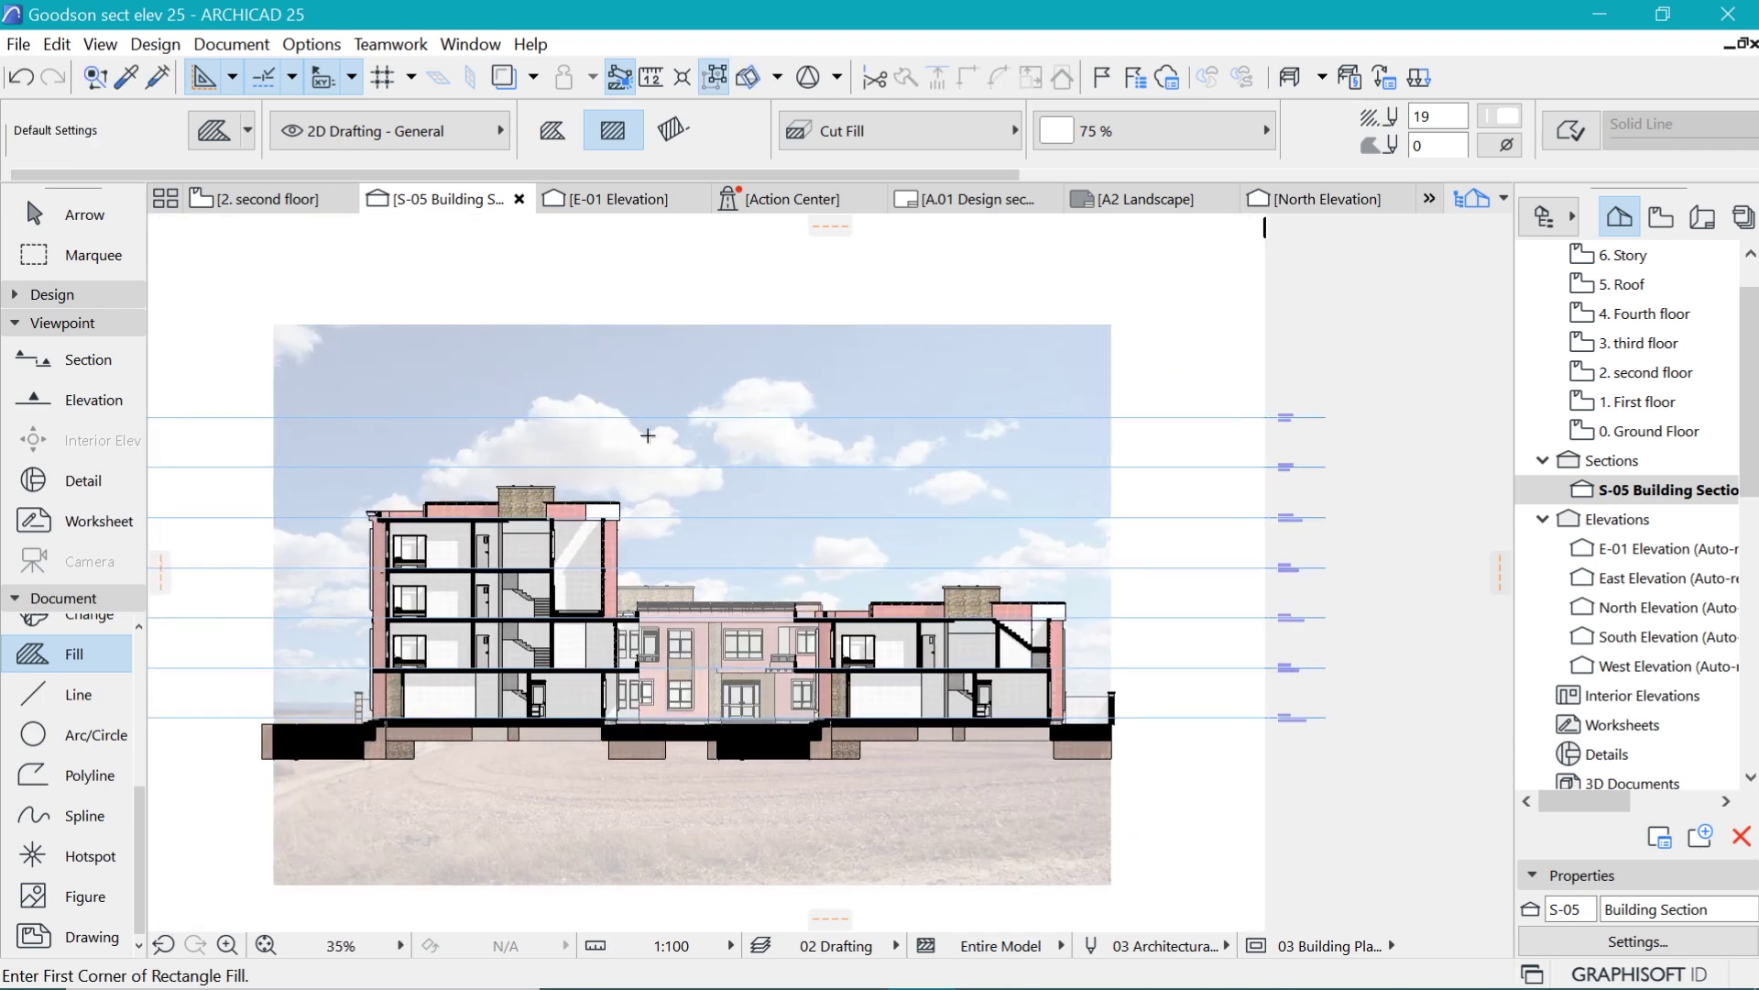
pyautogui.scroll(3, 648, 435)
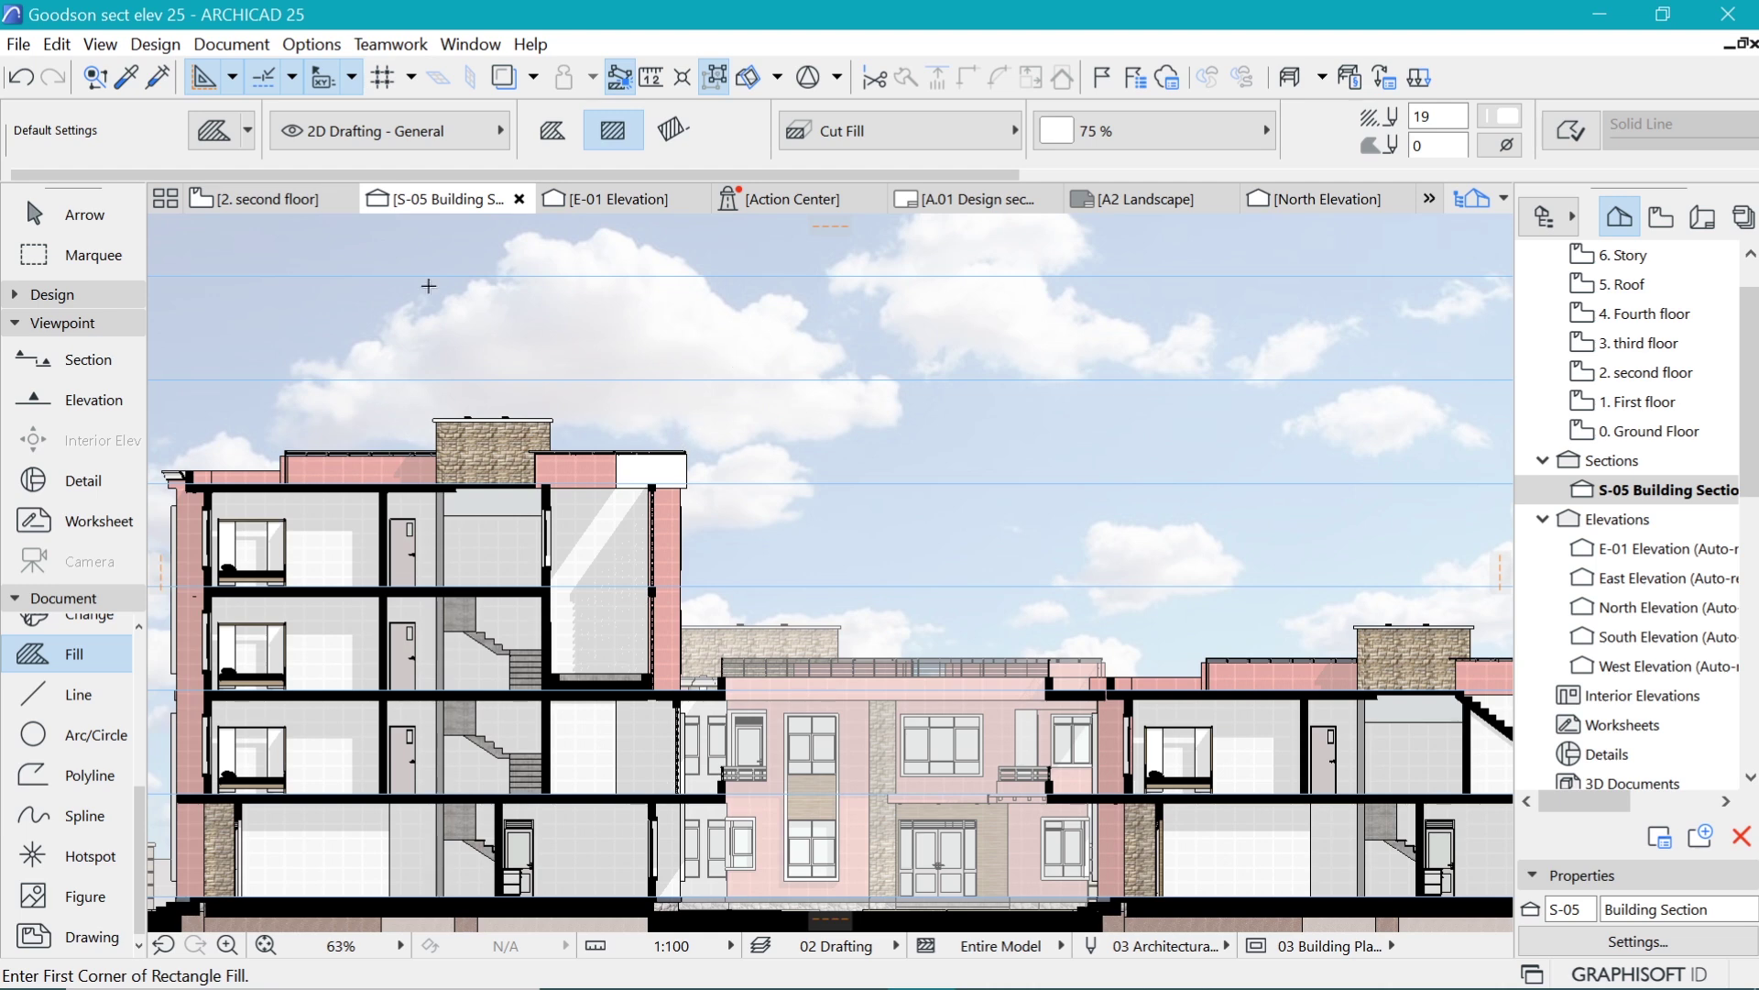
# Create fill type '90' duplicated from 75 % with foreground opacity set to 90.
pyautogui.click(312, 44)
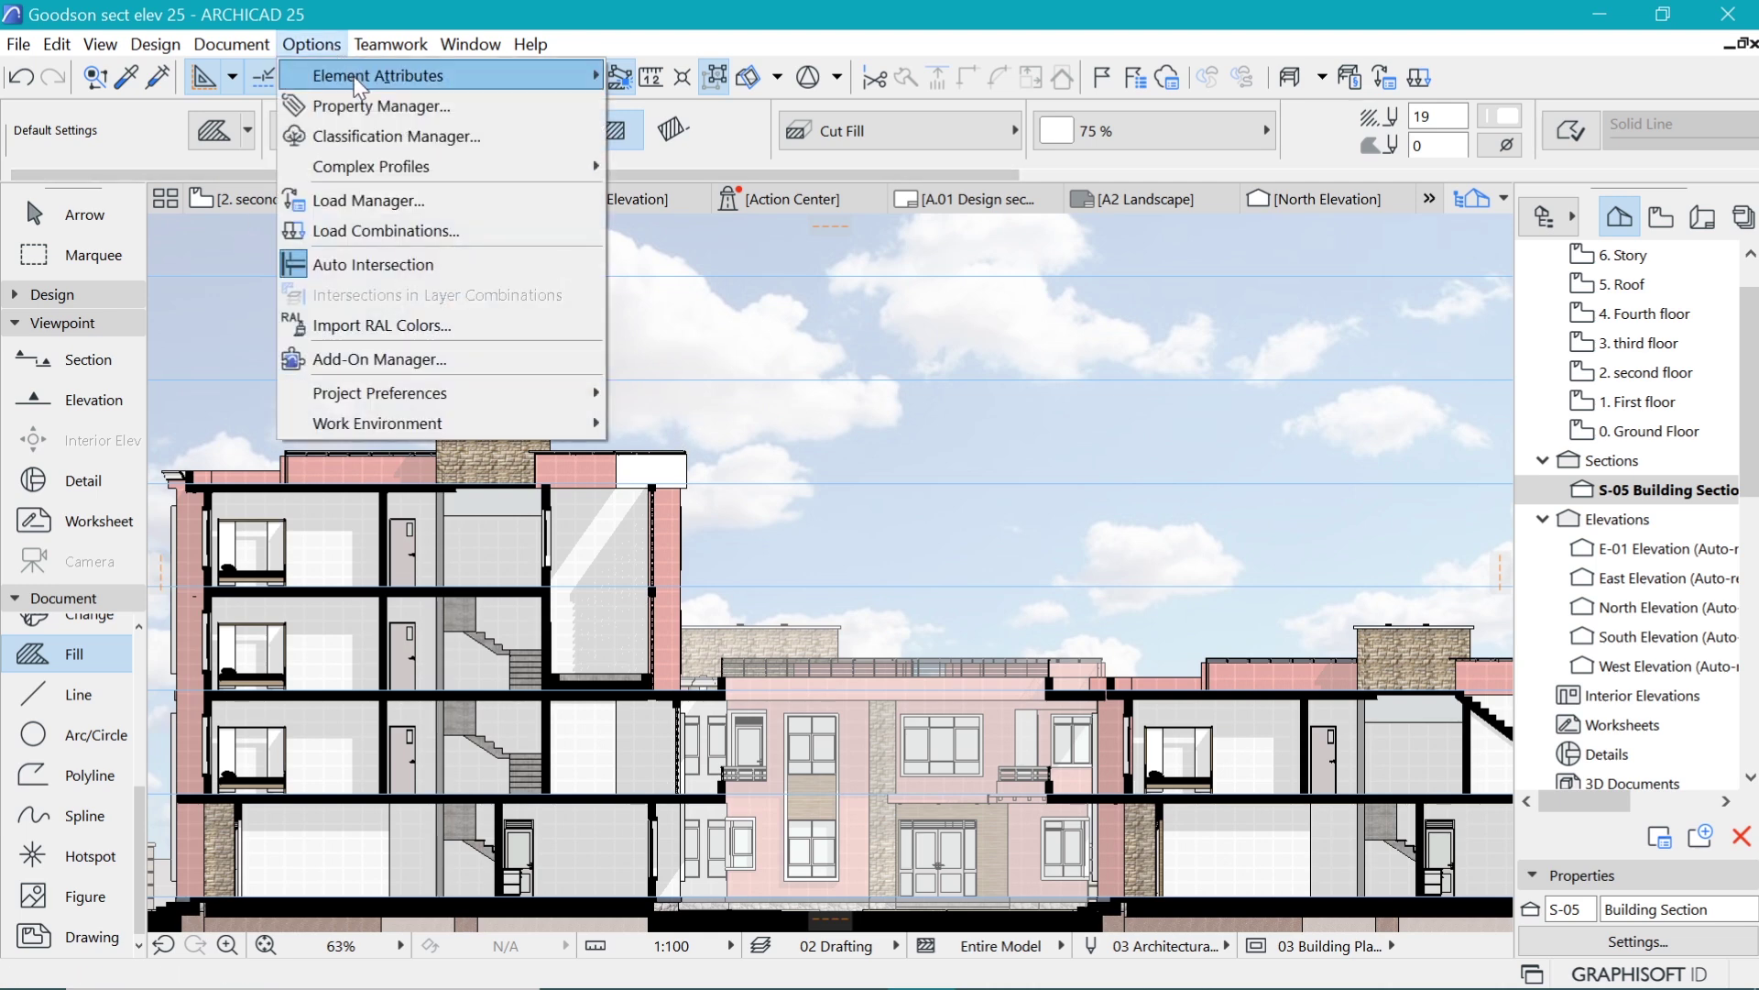
pyautogui.click(706, 166)
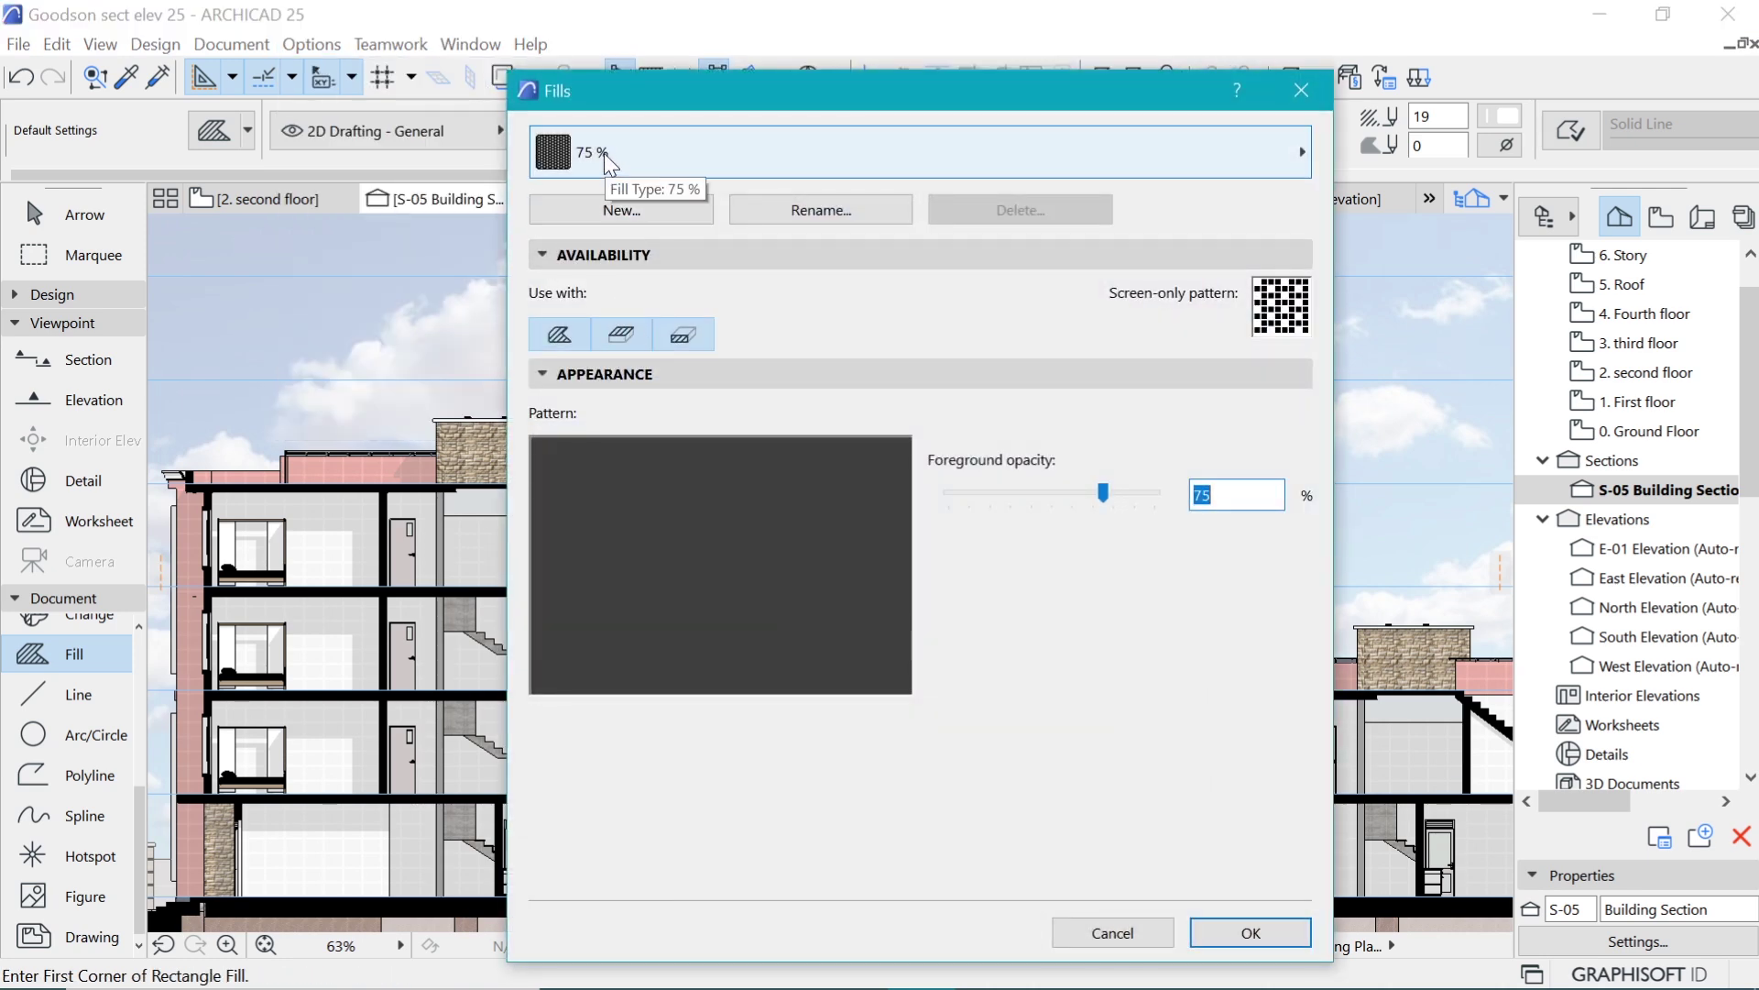
pyautogui.click(620, 211)
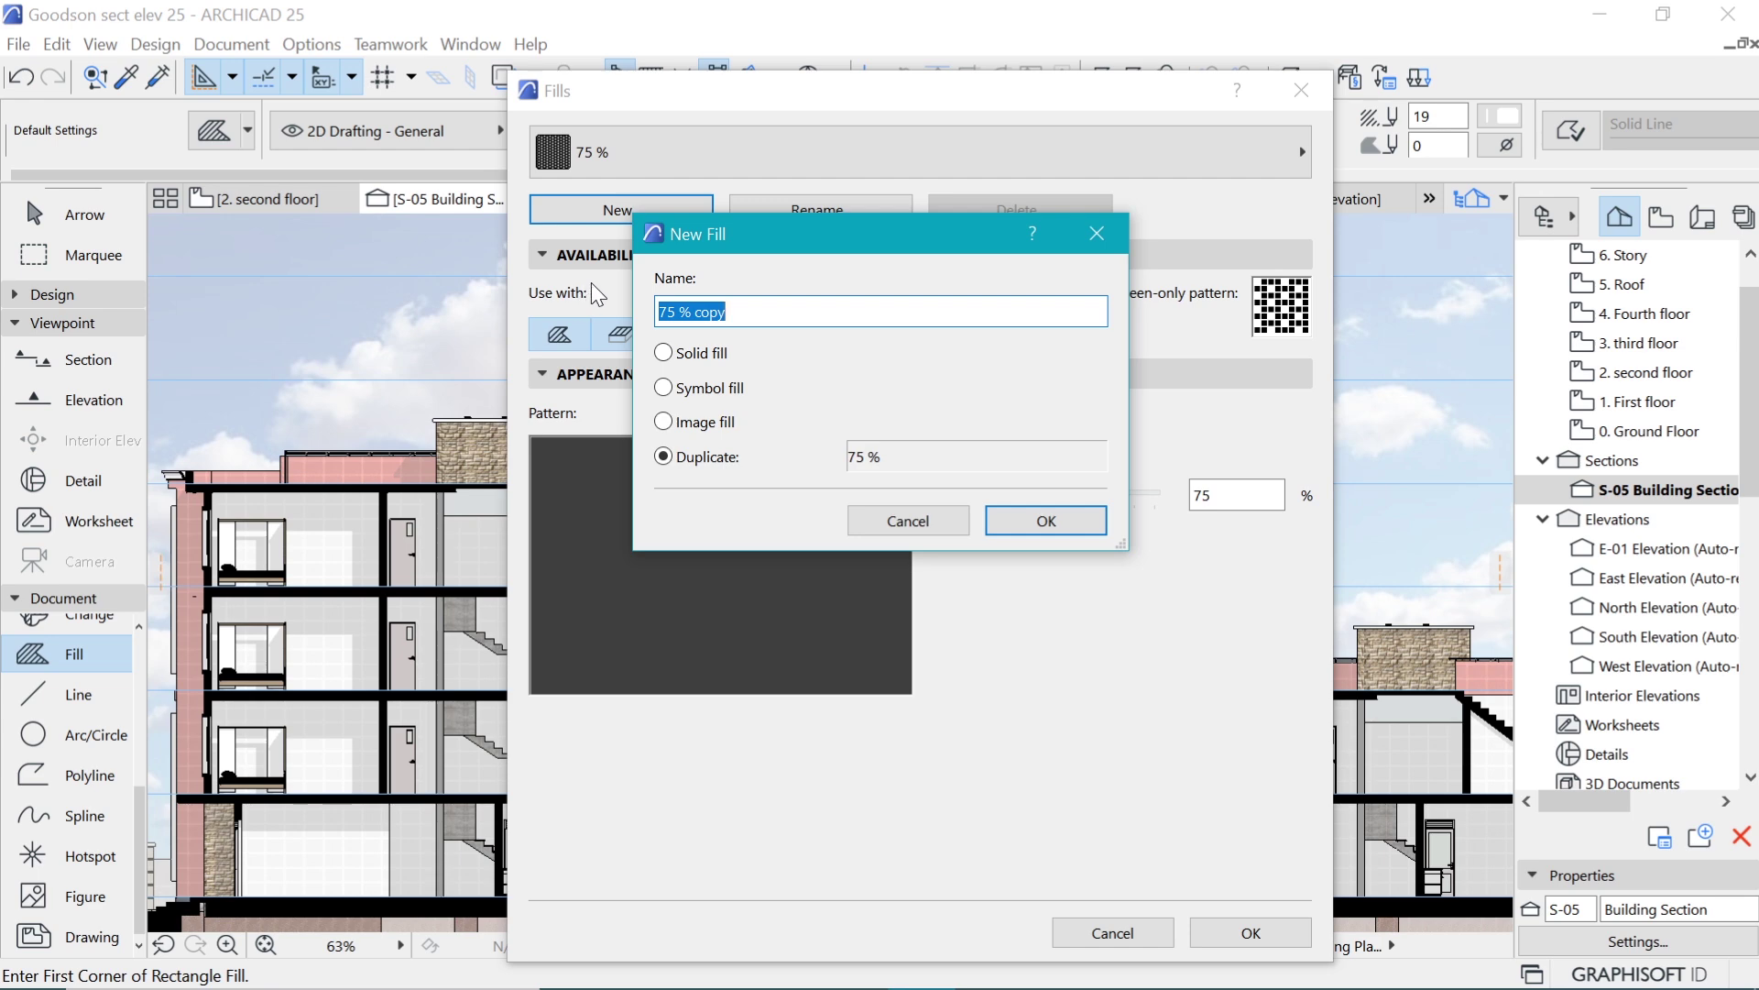
pyautogui.write('90')
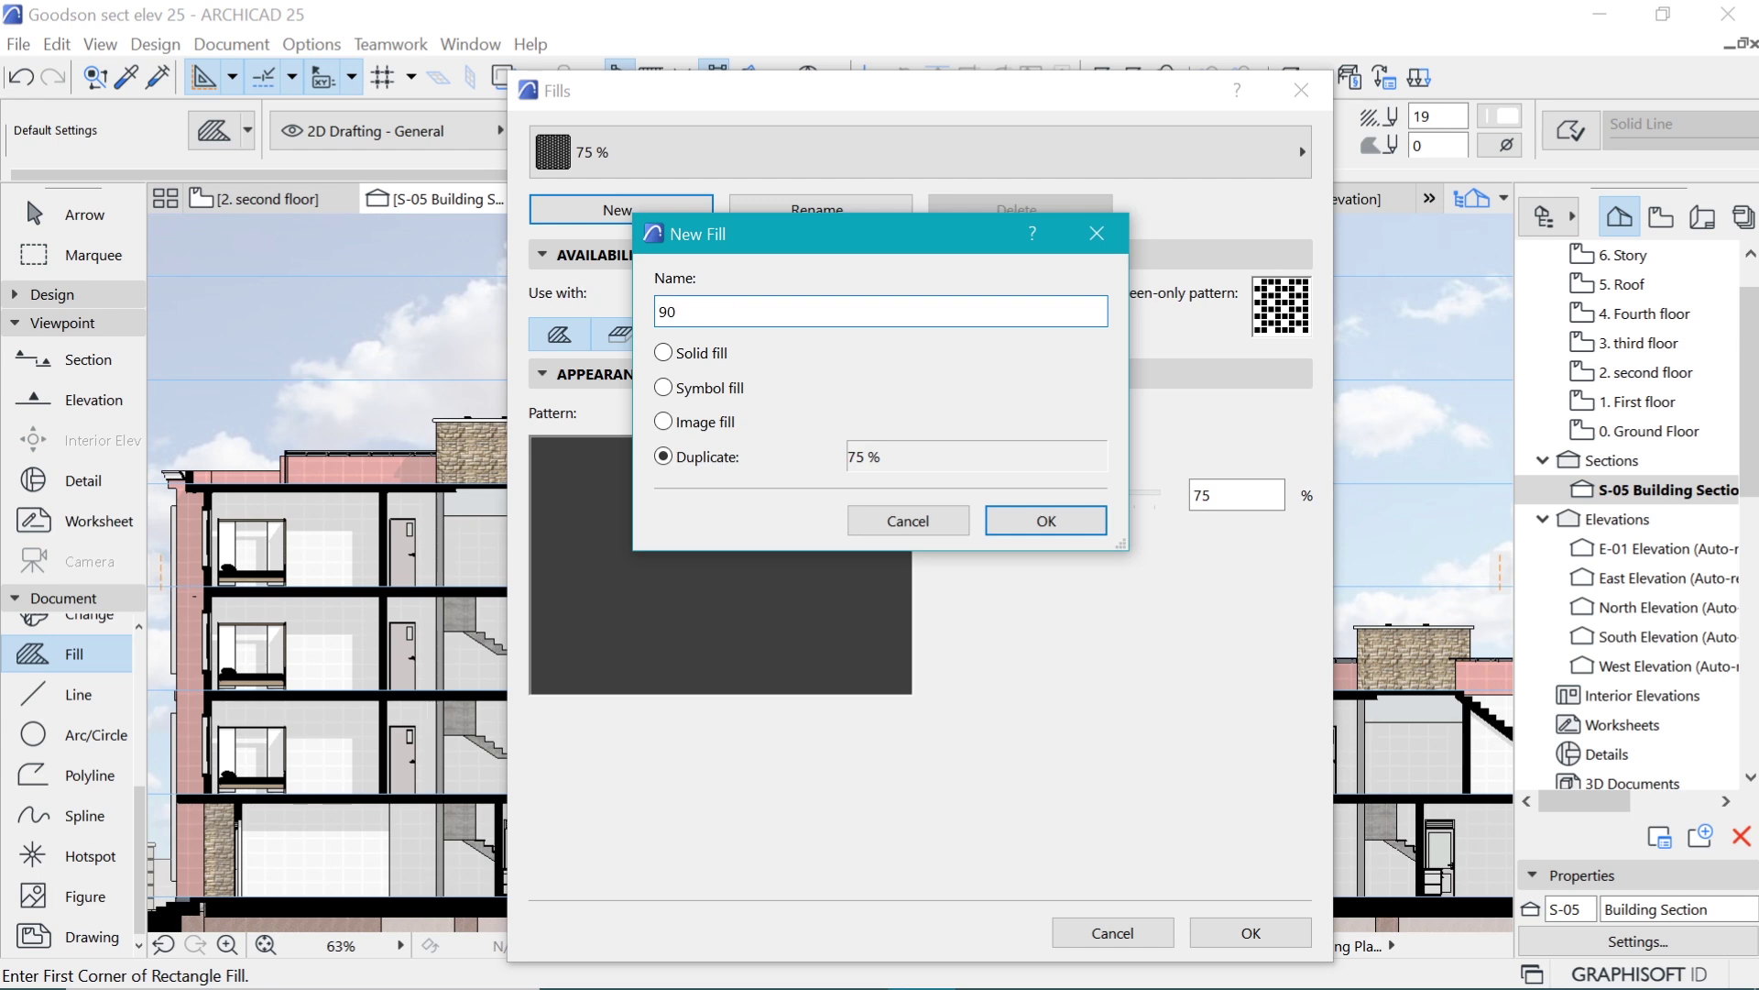
pyautogui.click(1063, 519)
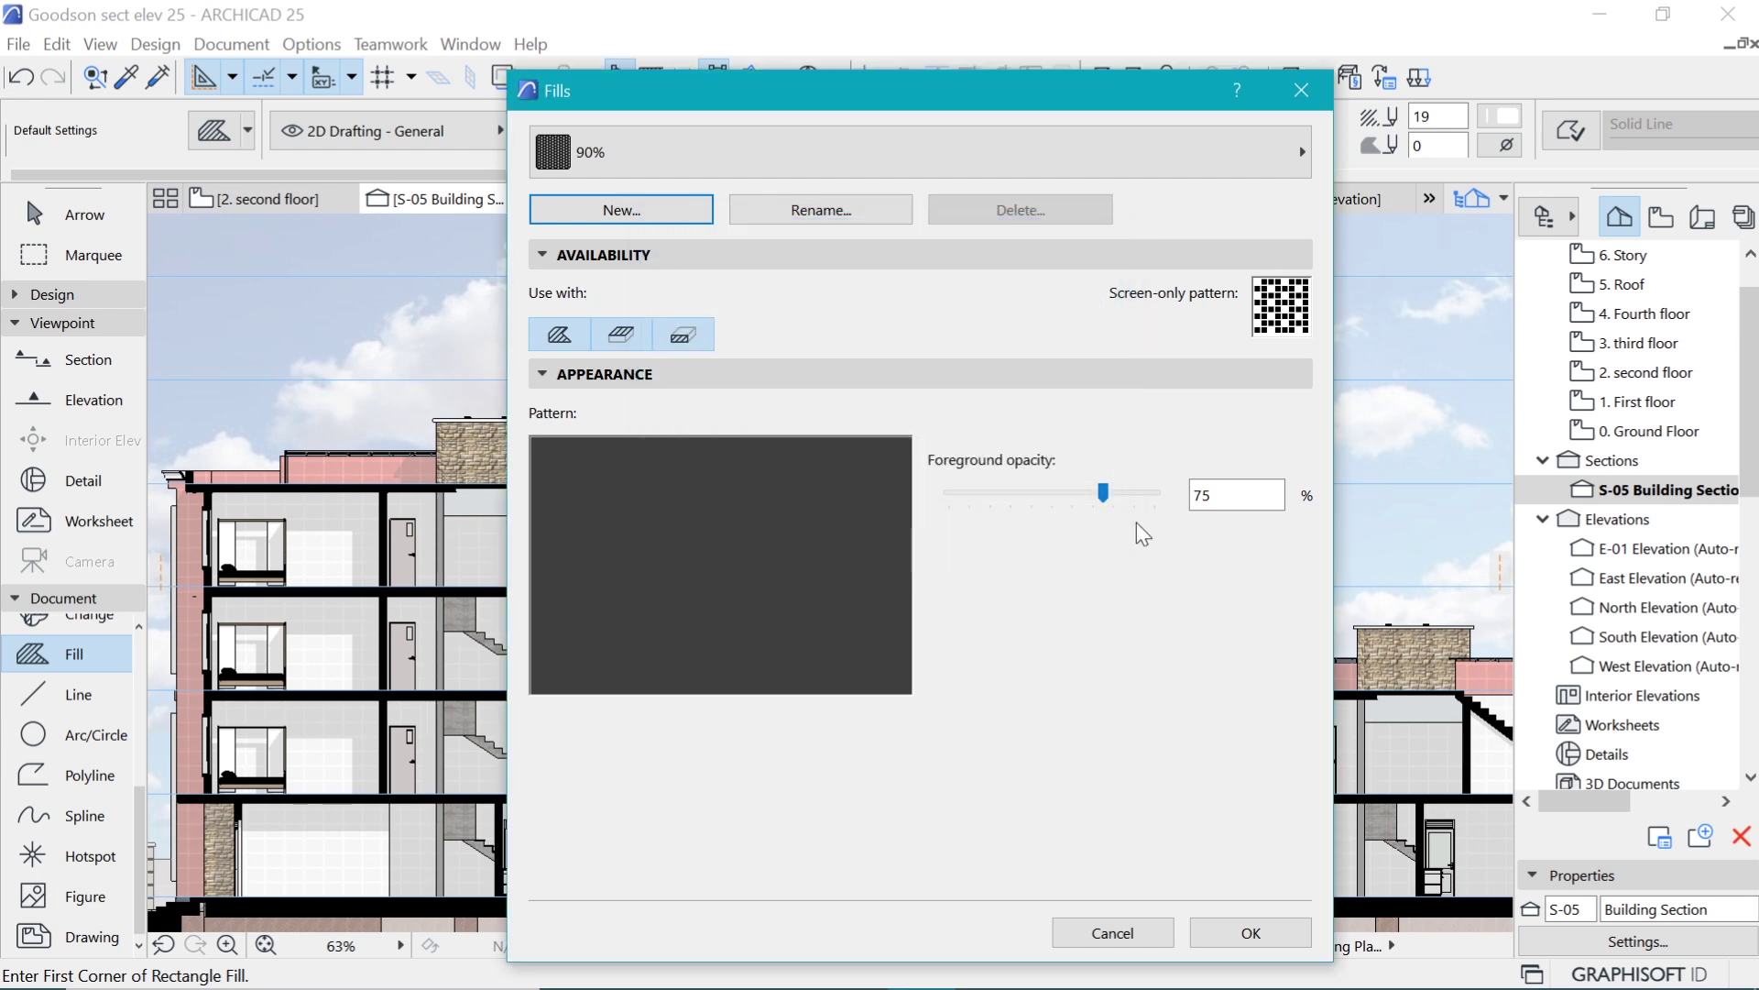
pyautogui.doubleClick(1191, 496)
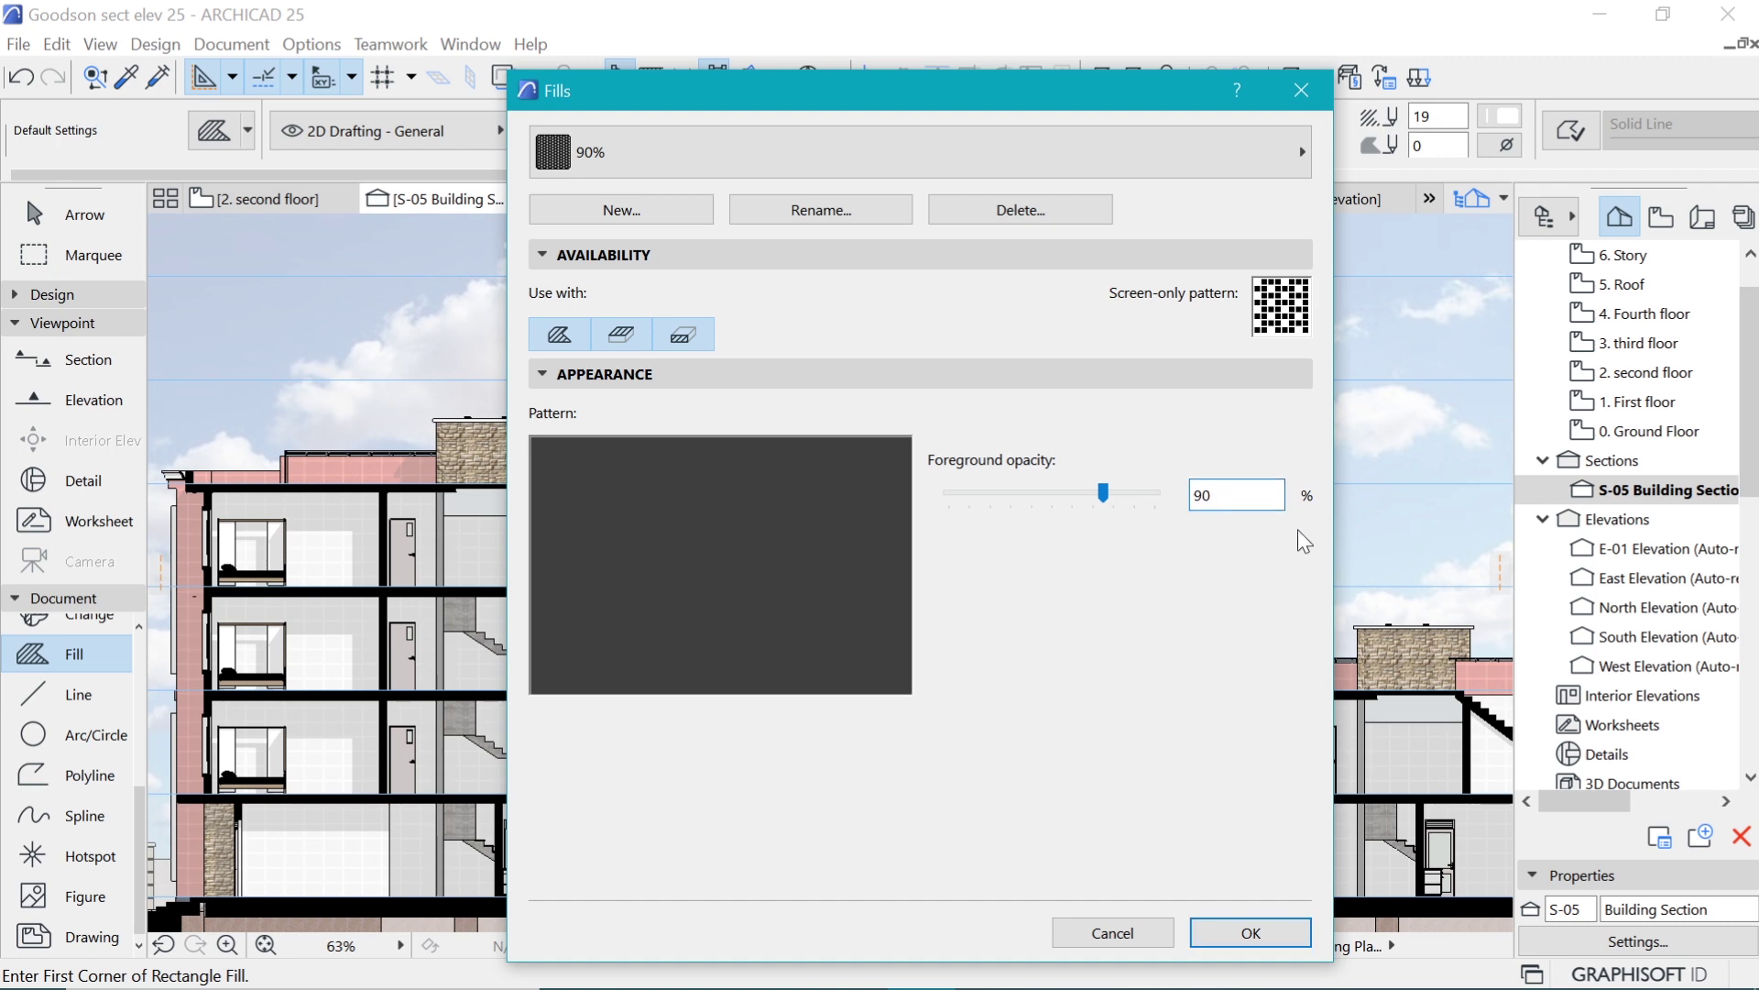
pyautogui.click(1245, 933)
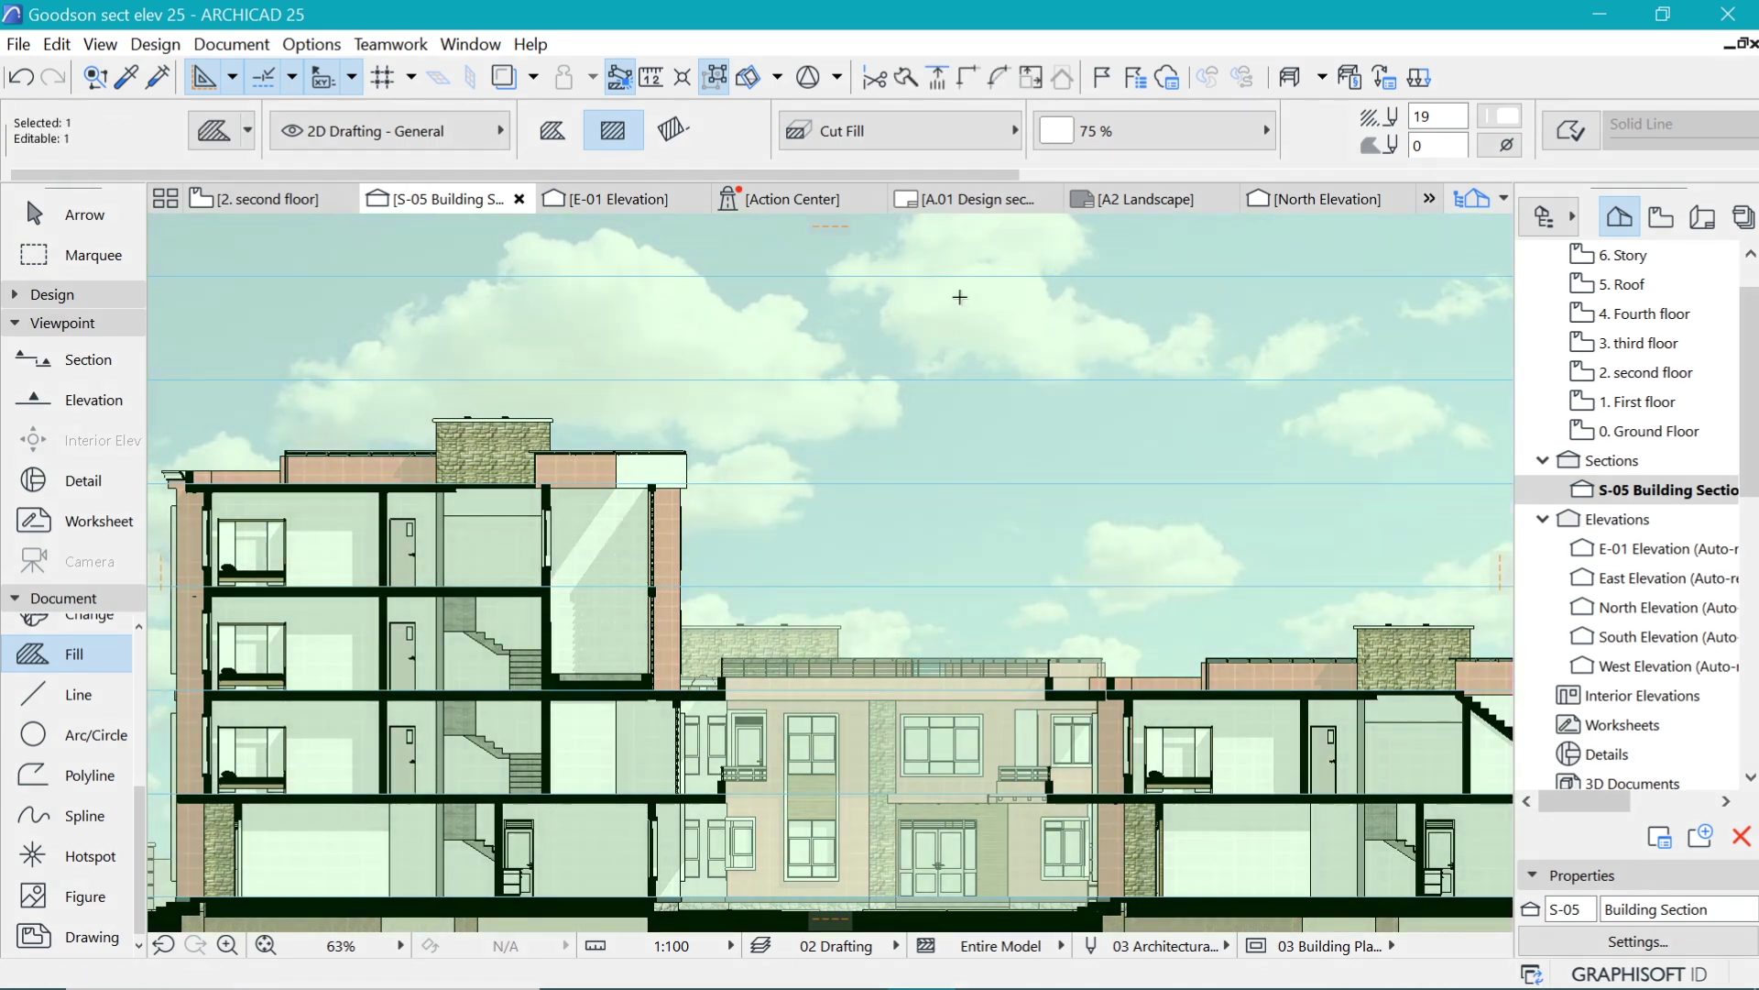
# Apply the 90% fill type to the fill fading the sky photo.
pyautogui.click(1256, 134)
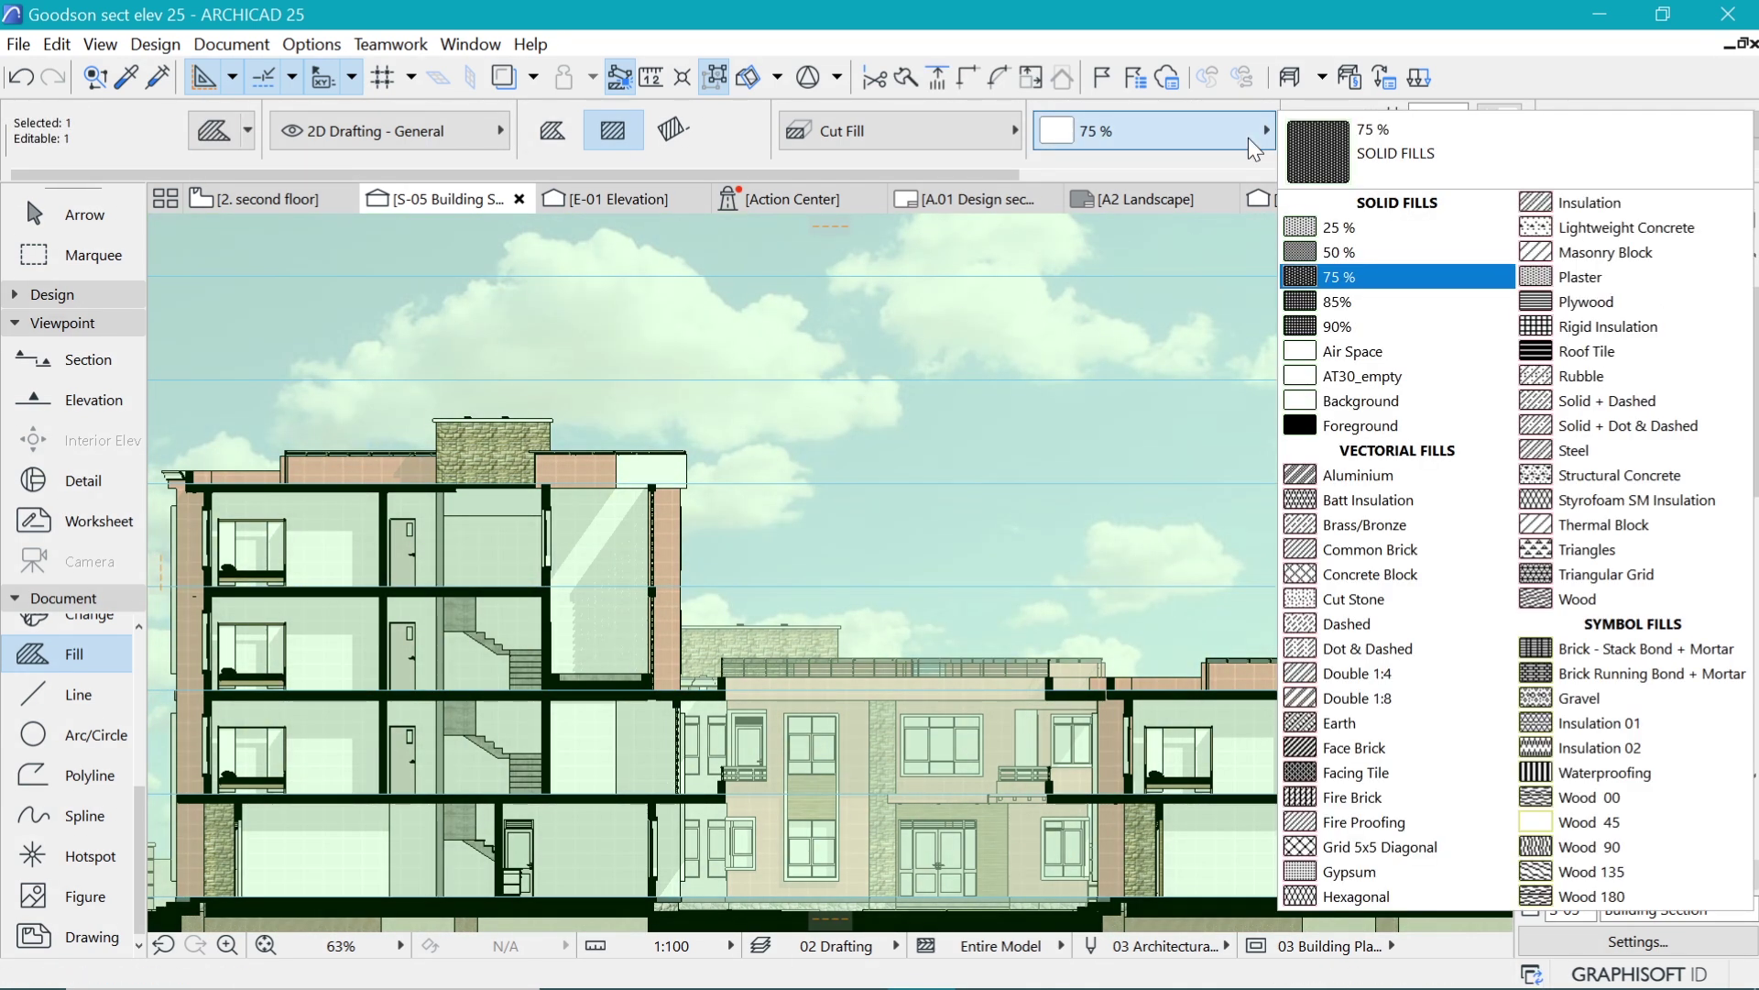
pyautogui.click(1350, 325)
pyautogui.press('Escape')
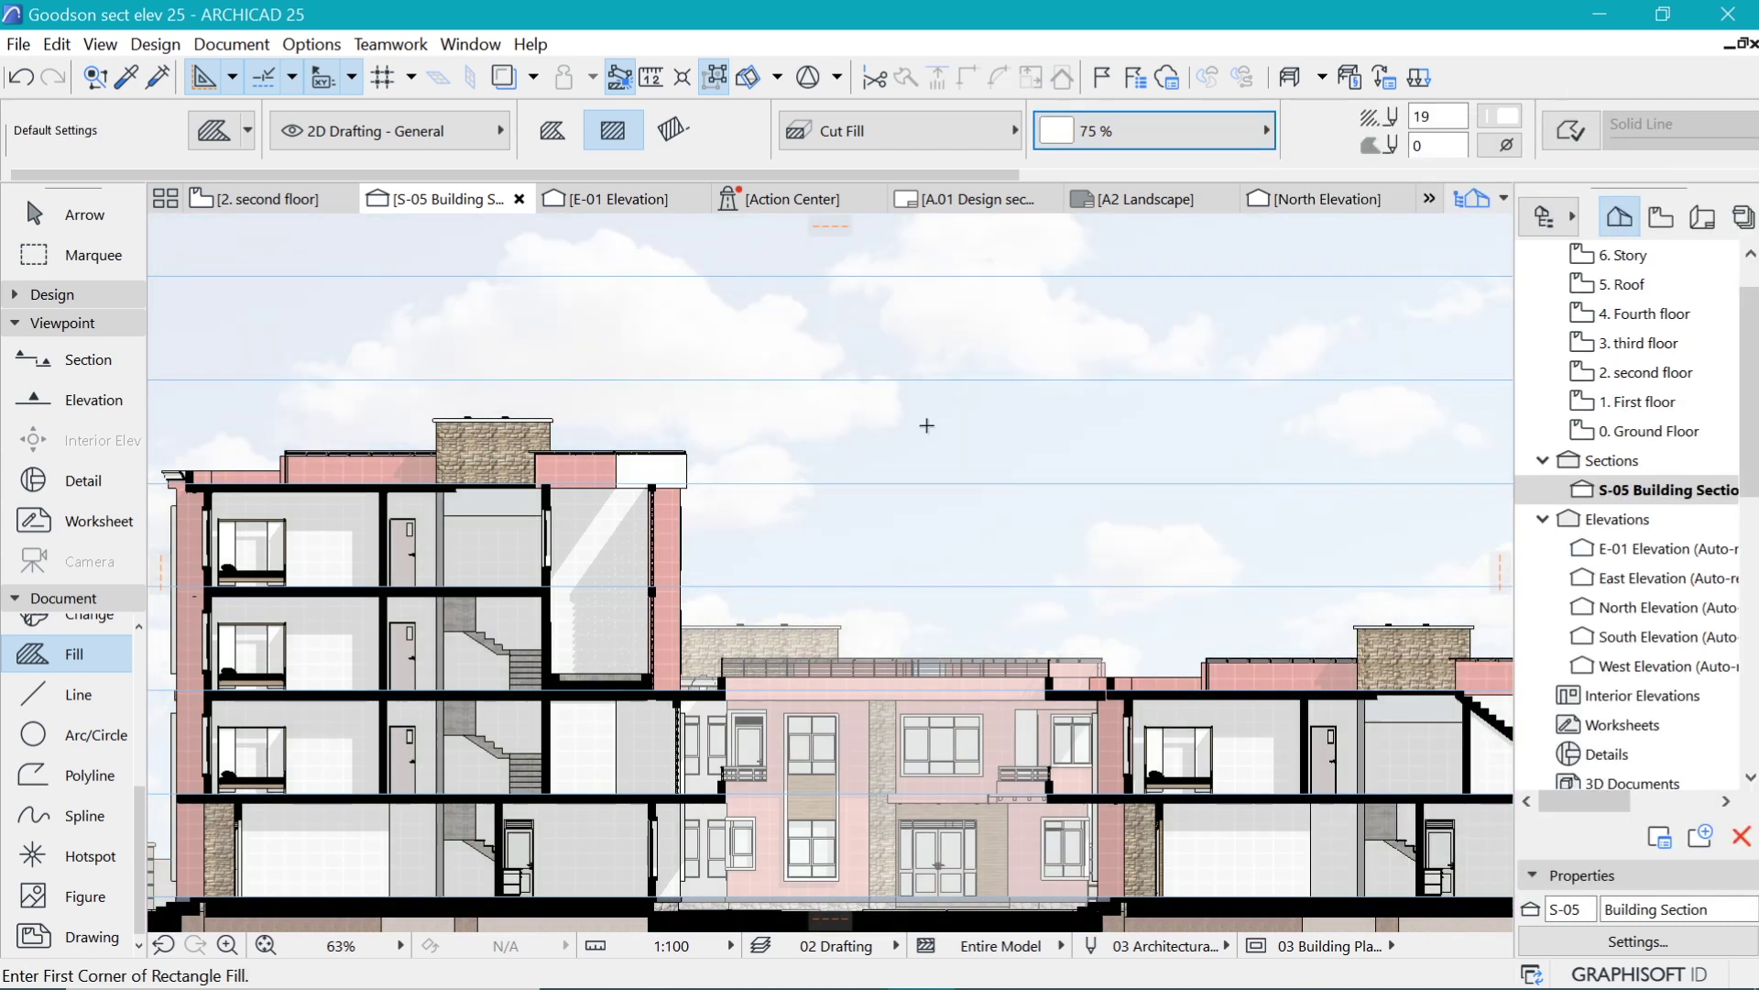
pyautogui.scroll(-2, 825, 462)
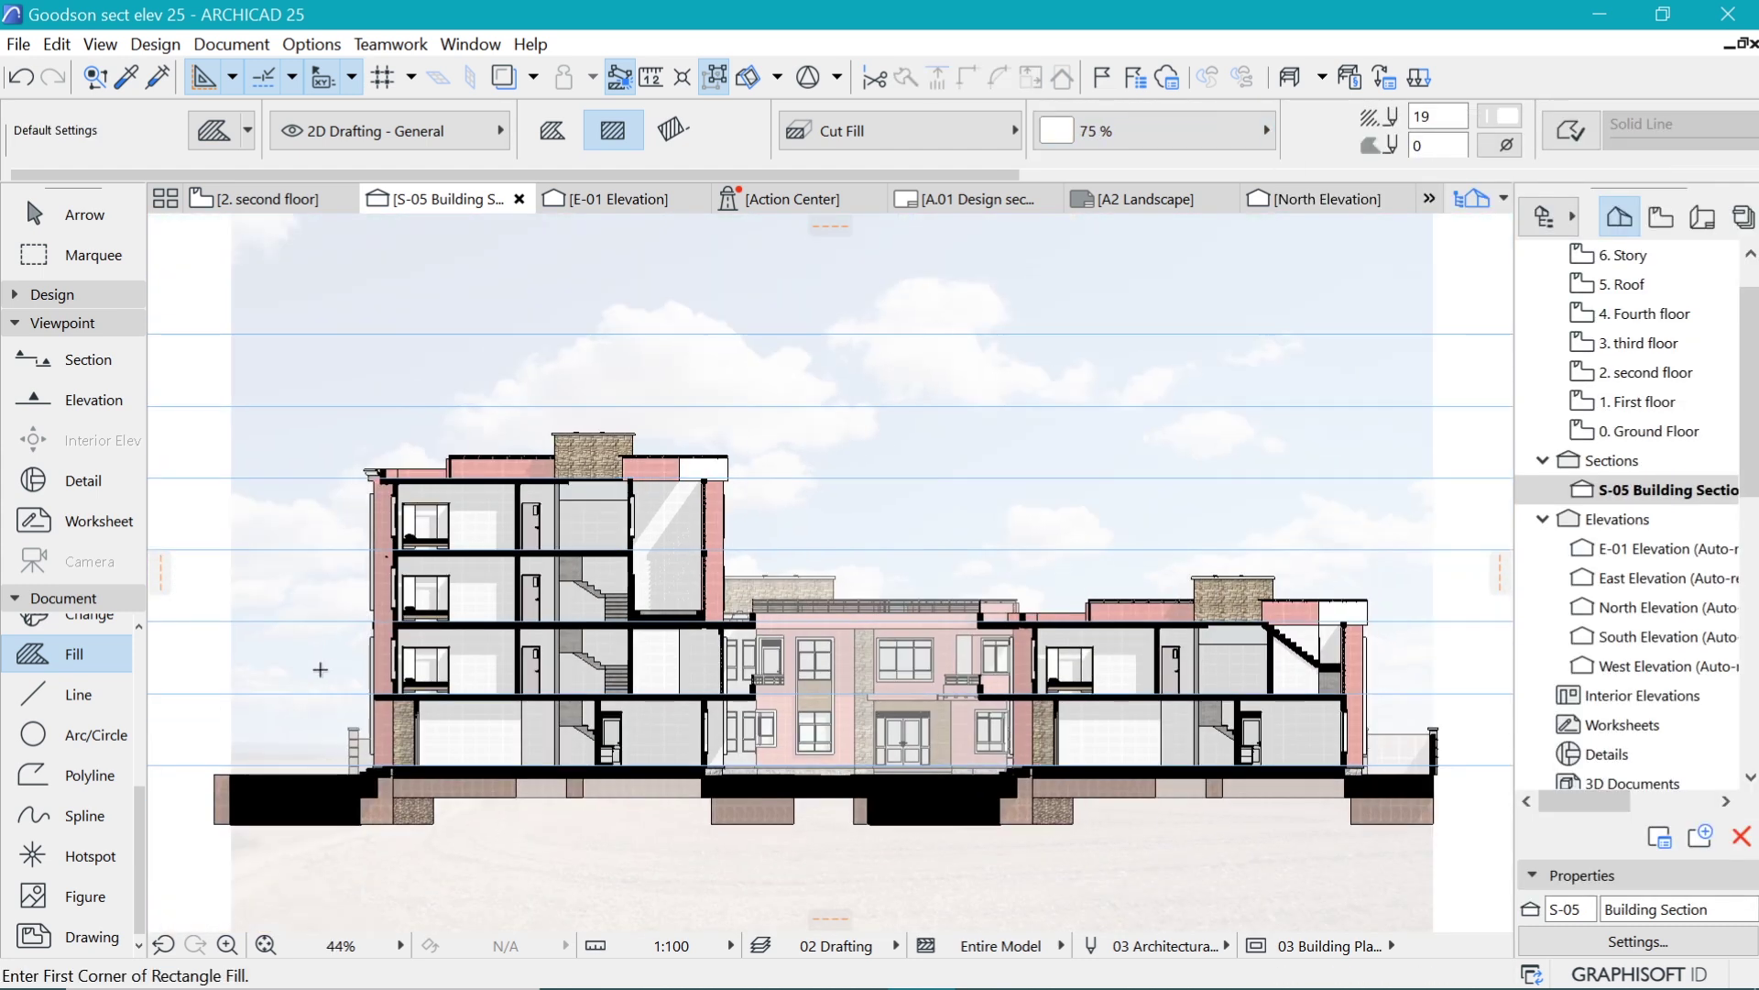
pyautogui.scroll(2, 321, 669)
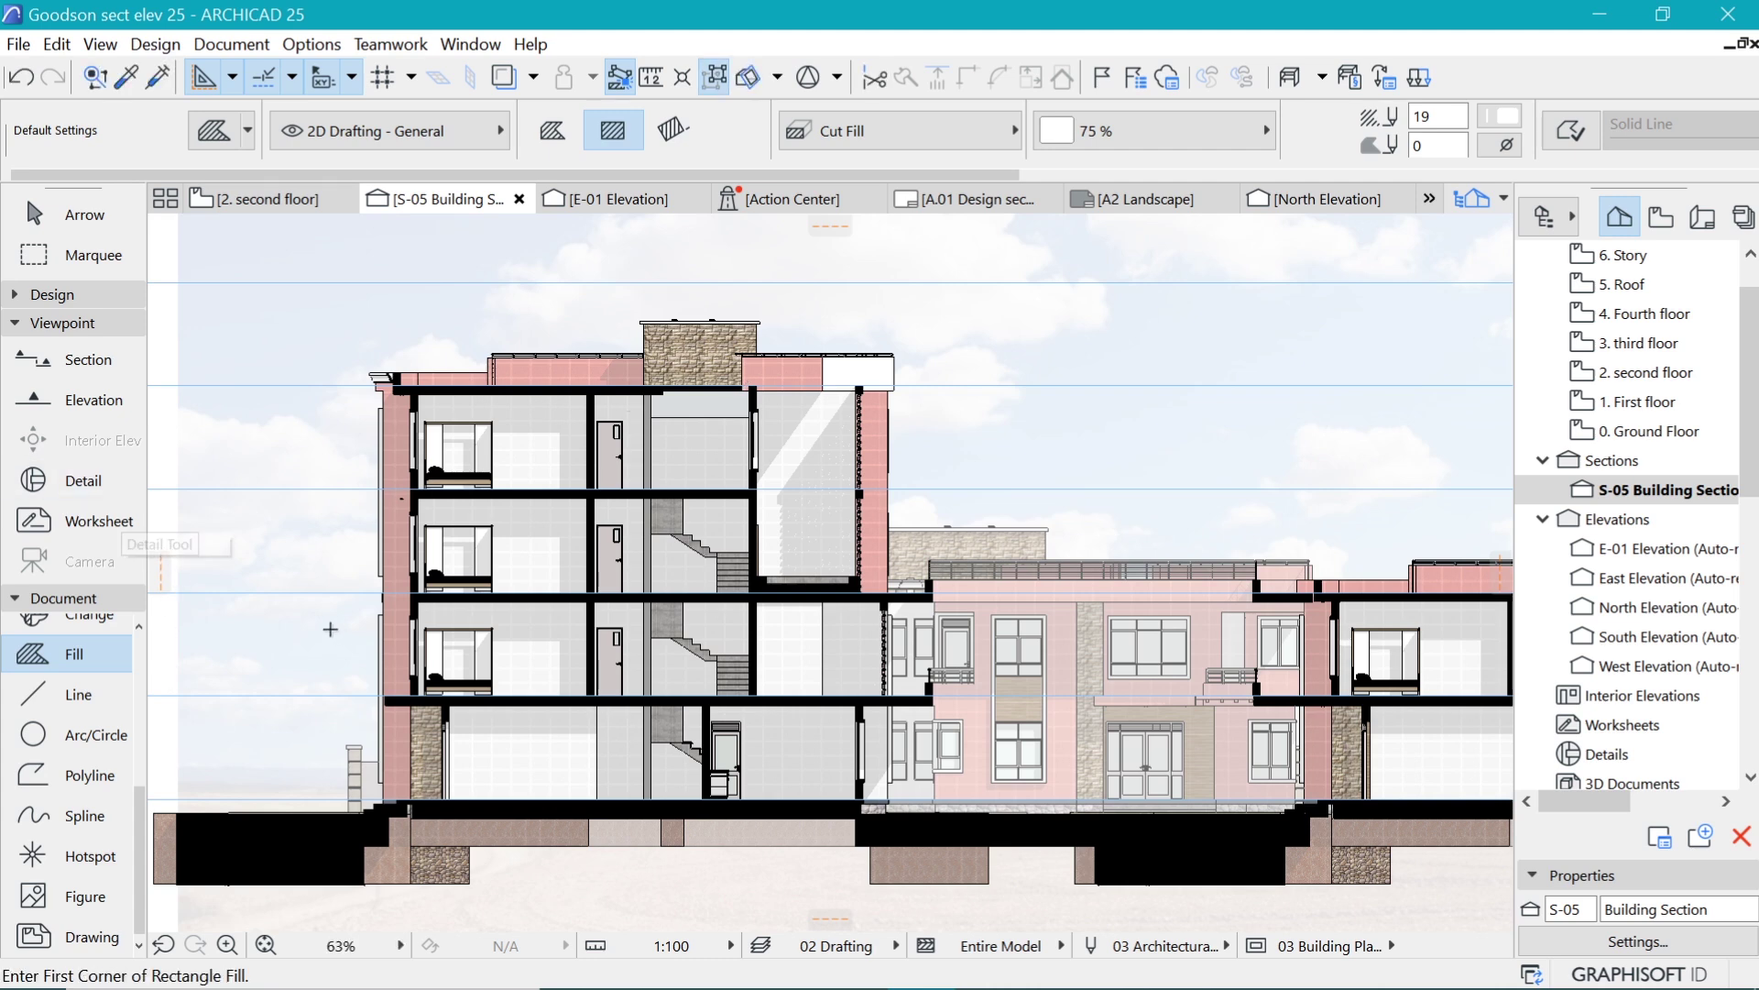
pyautogui.scroll(-1, 288, 741)
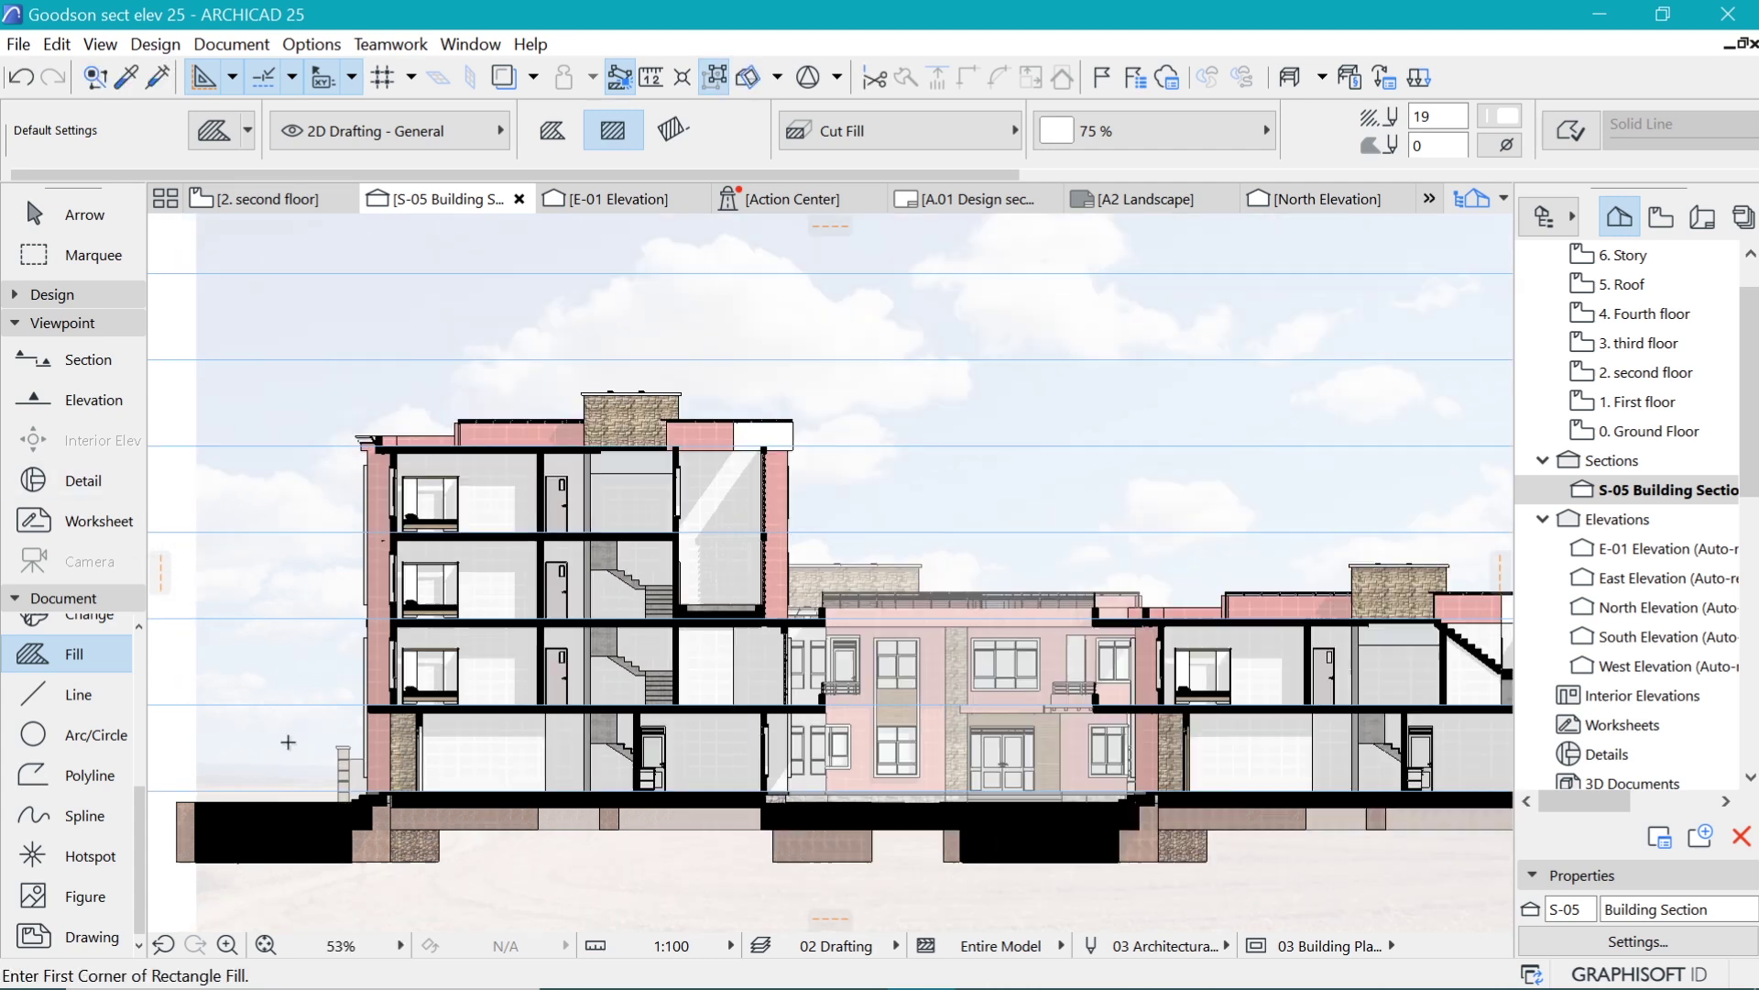
# Change the fading fill to the 85% fill type instead.
pyautogui.hotkey('ctrl', 'a')
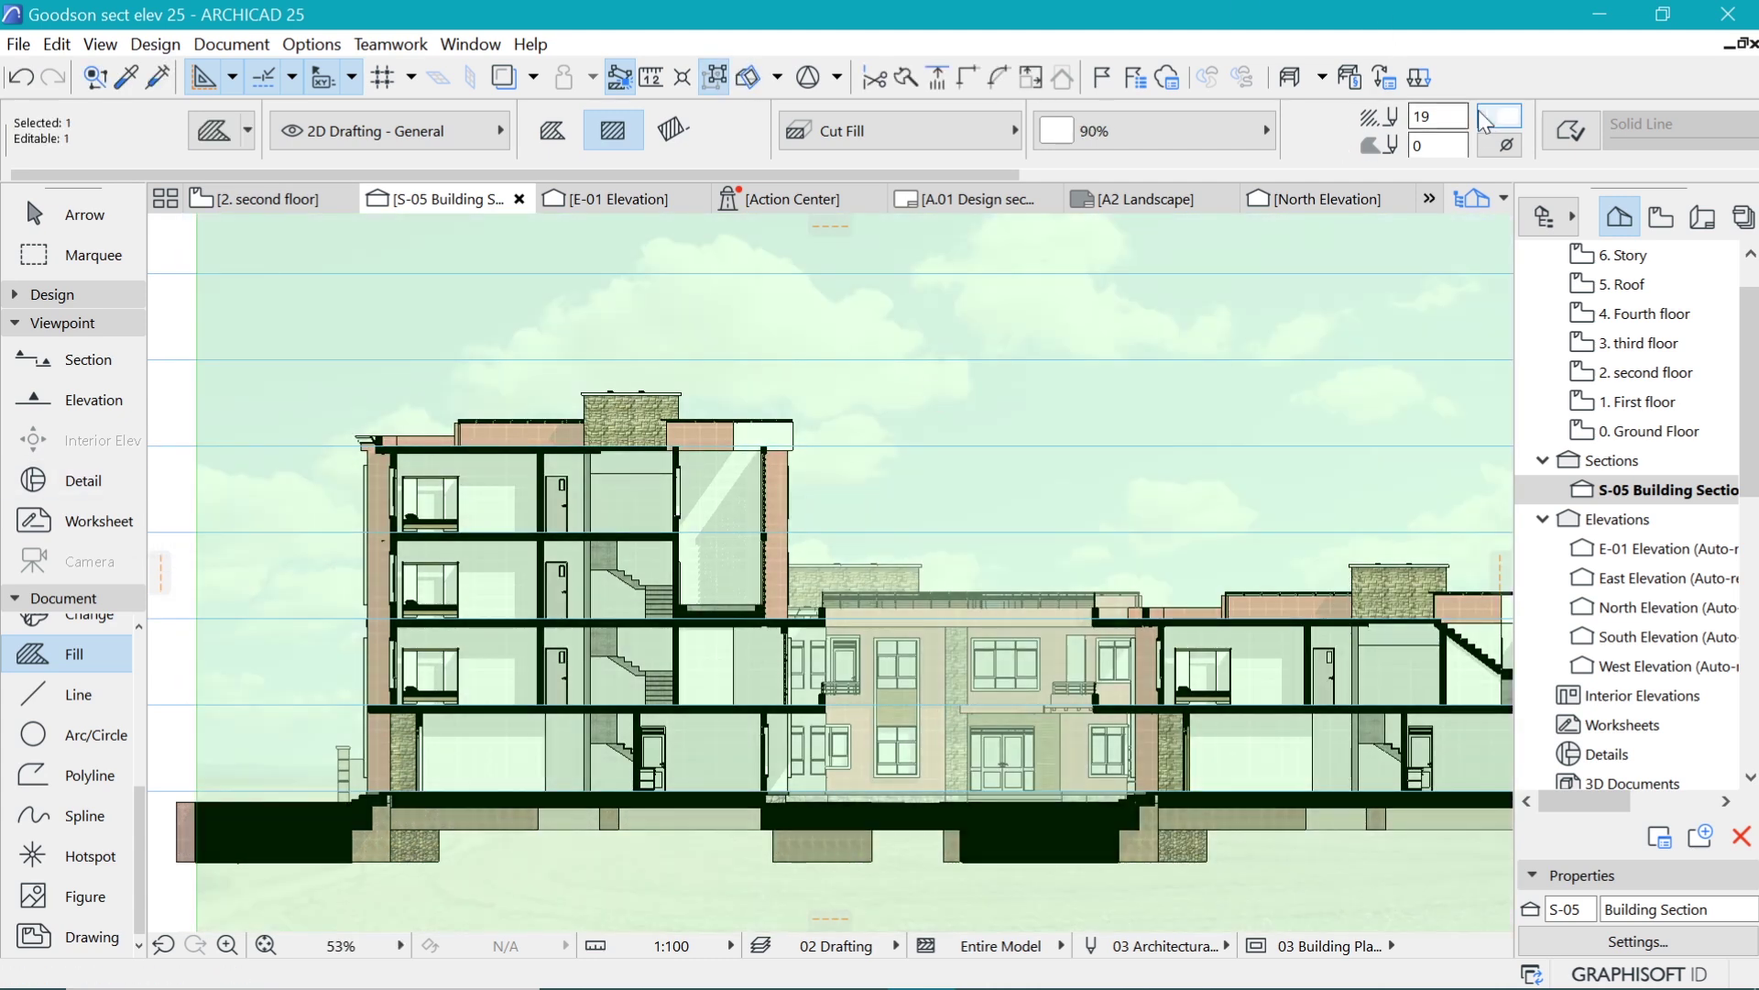
pyautogui.moveTo(1202, 131); pyautogui.dragTo(1234, 131)
pyautogui.click(1234, 131)
pyautogui.click(1333, 299)
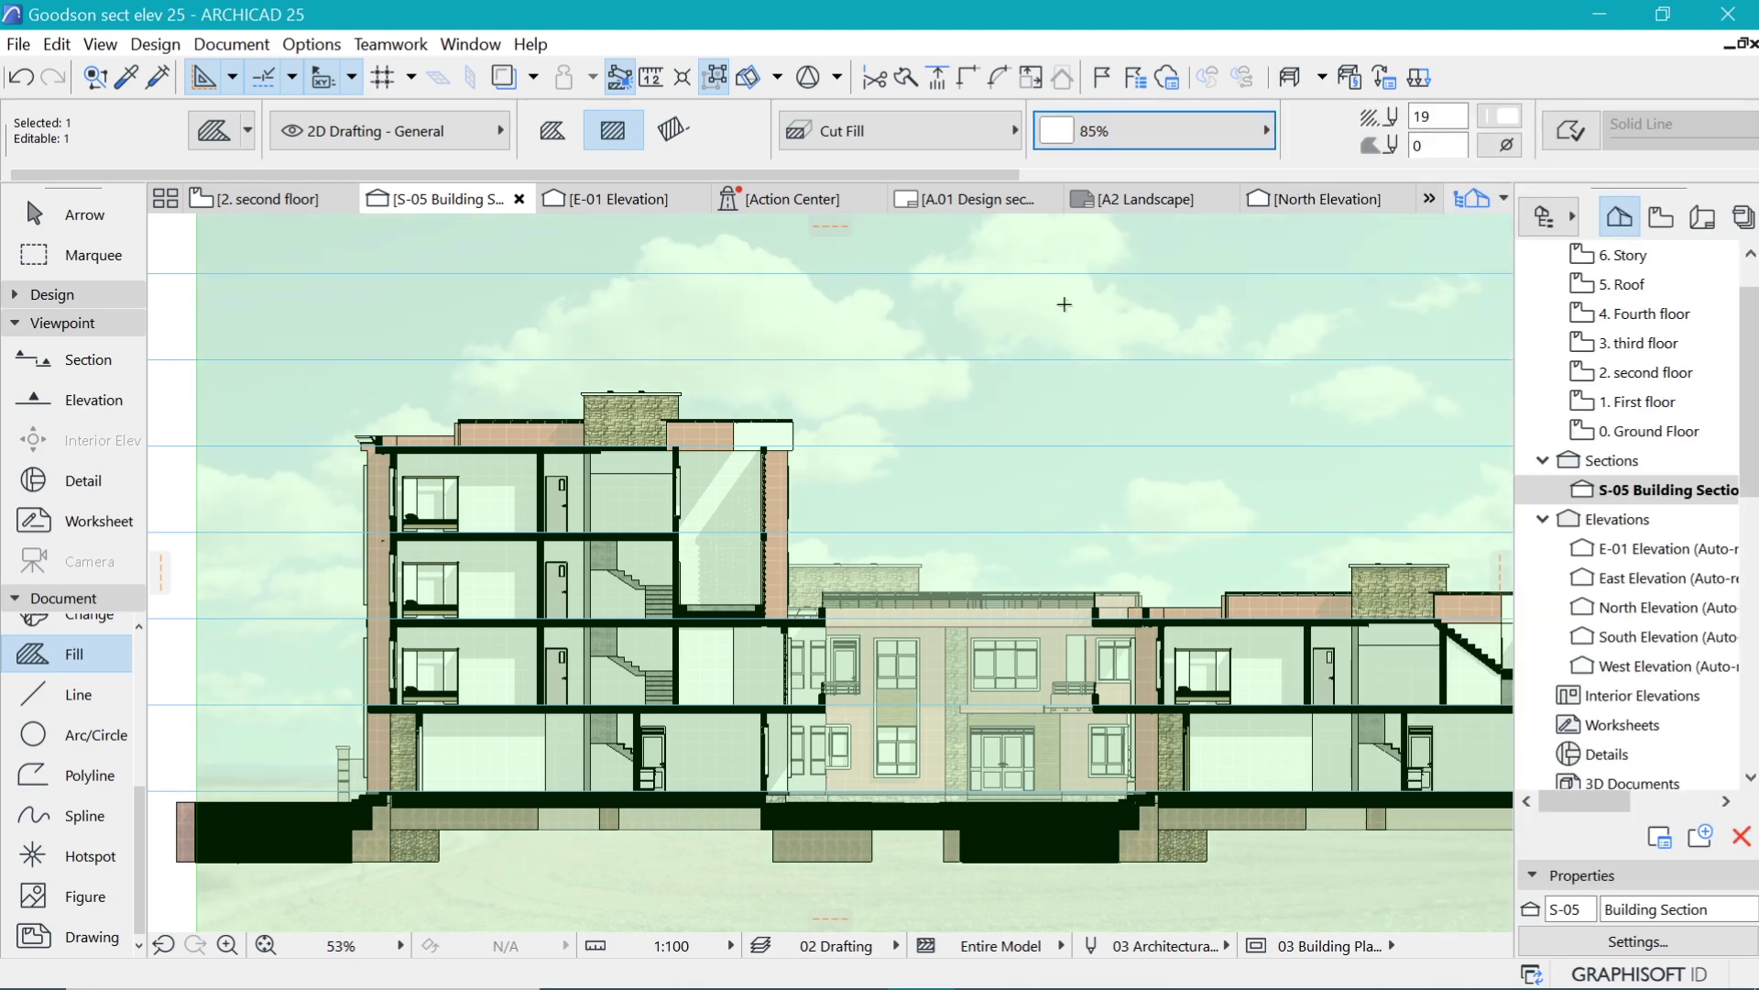
pyautogui.press('Escape')
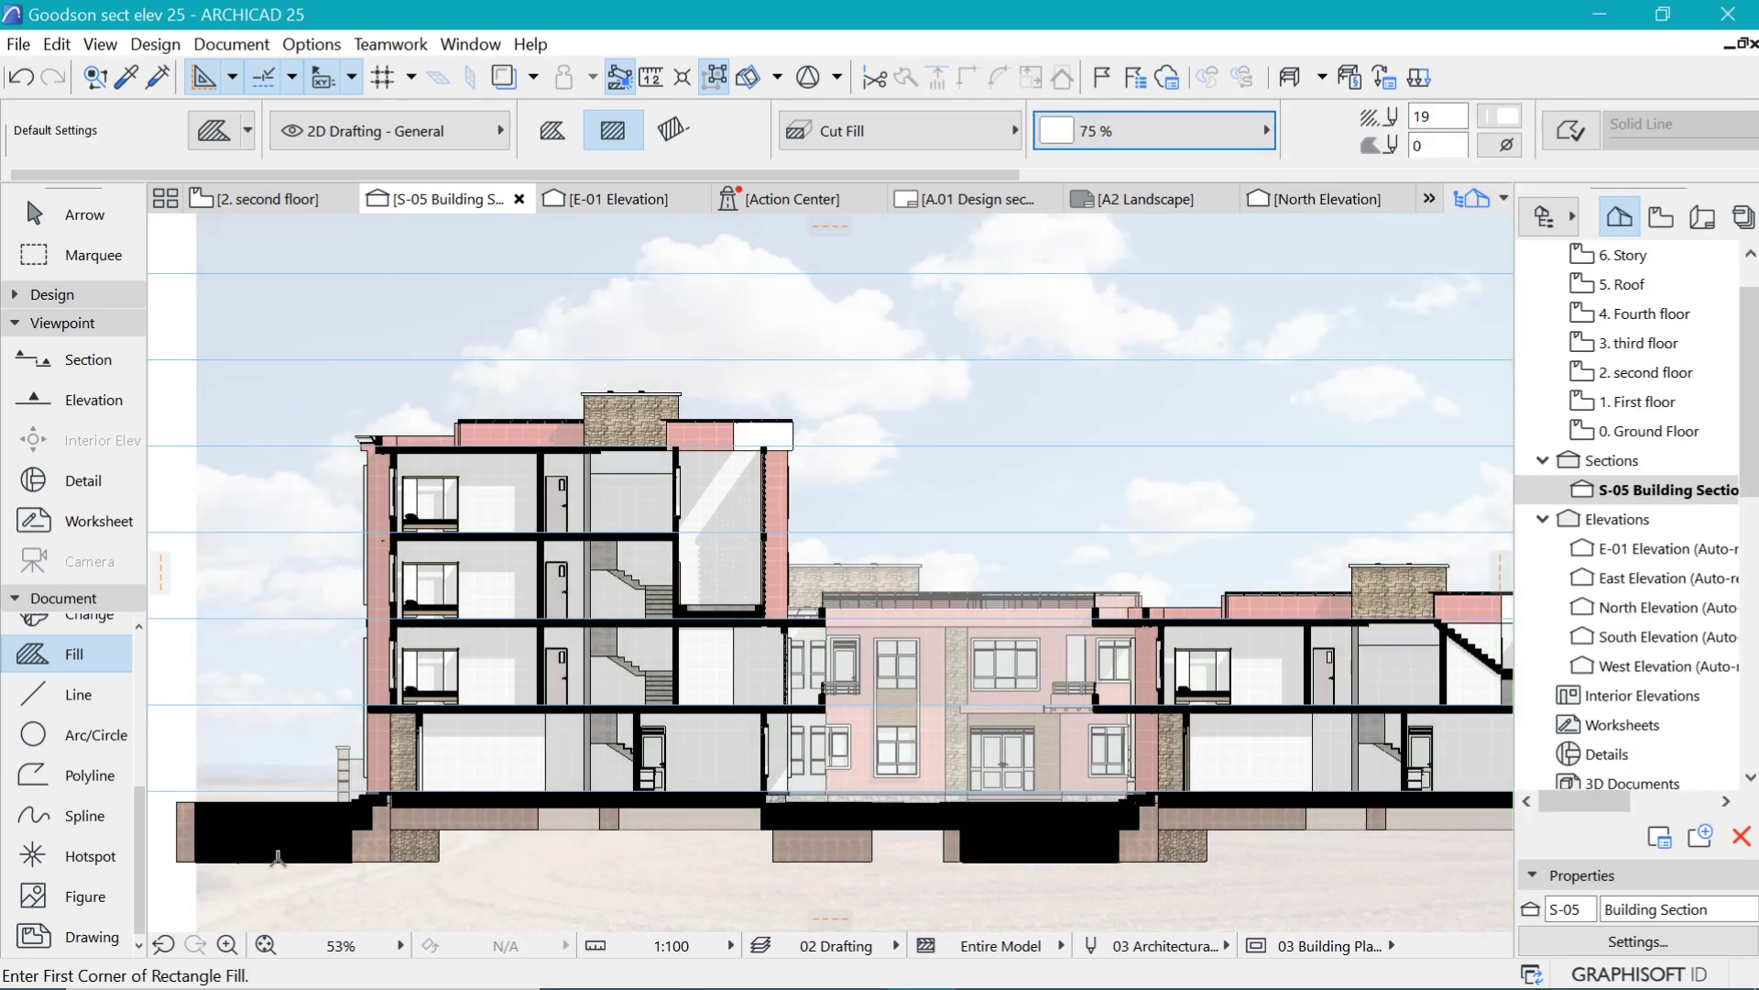
pyautogui.scroll(-3, 289, 669)
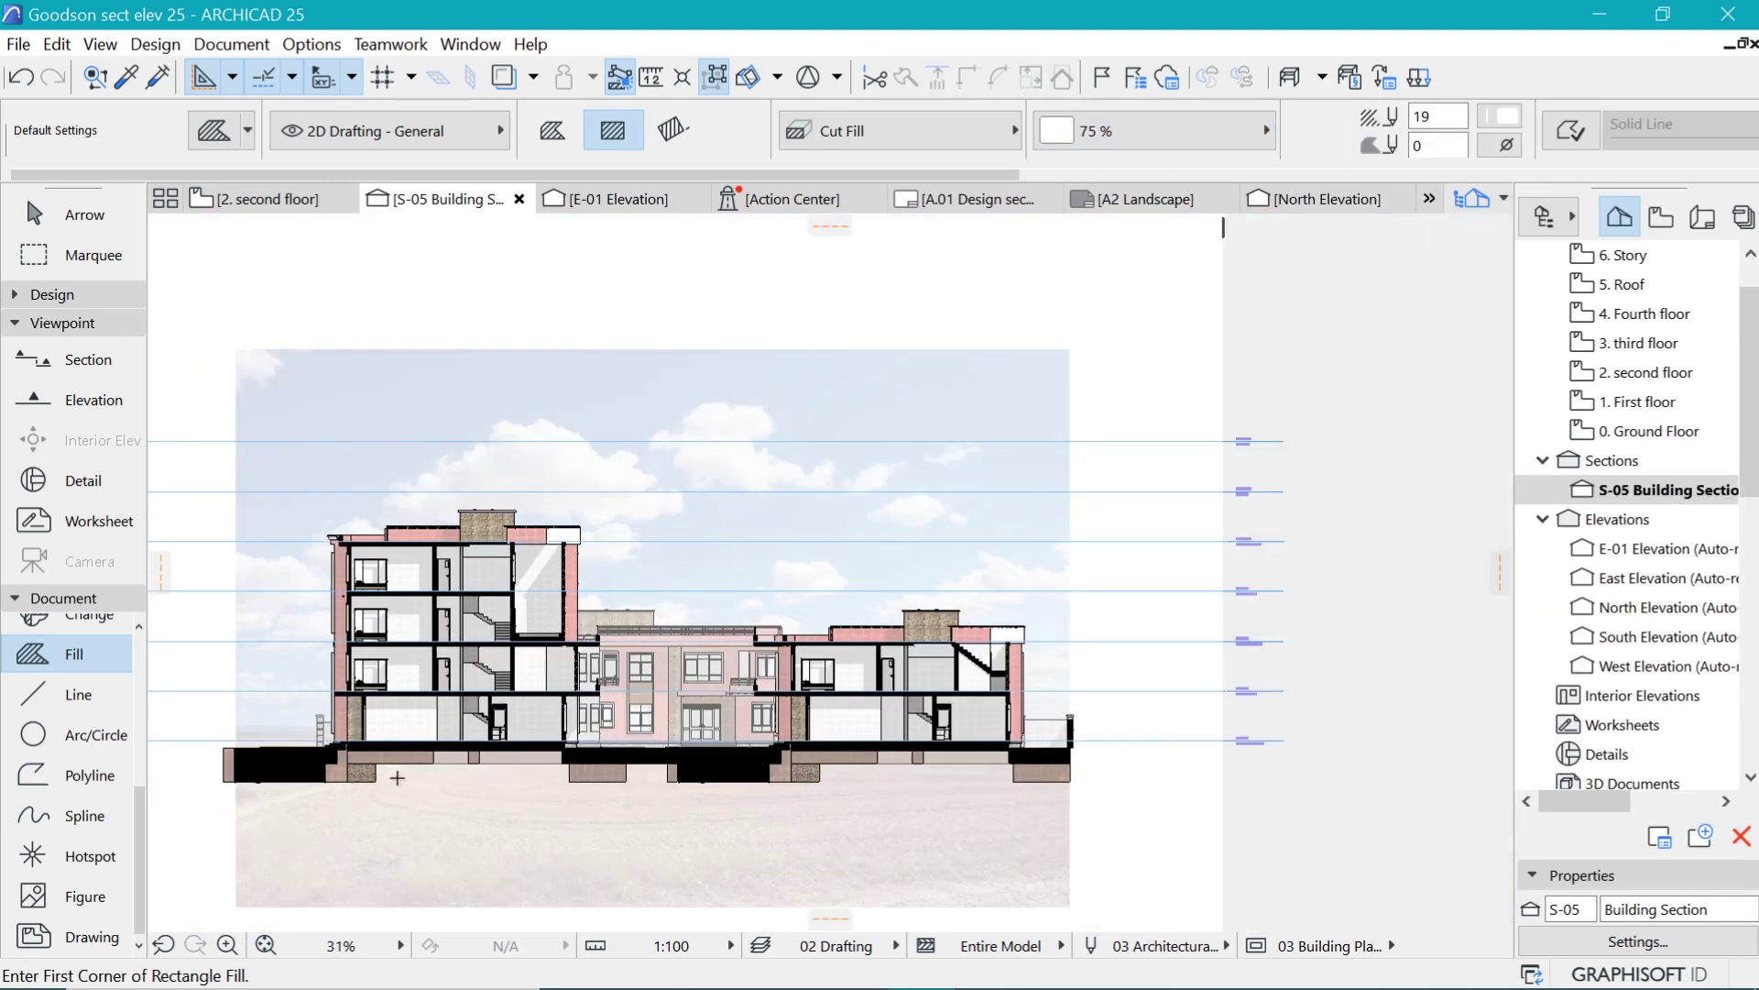
pyautogui.scroll(1, 391, 850)
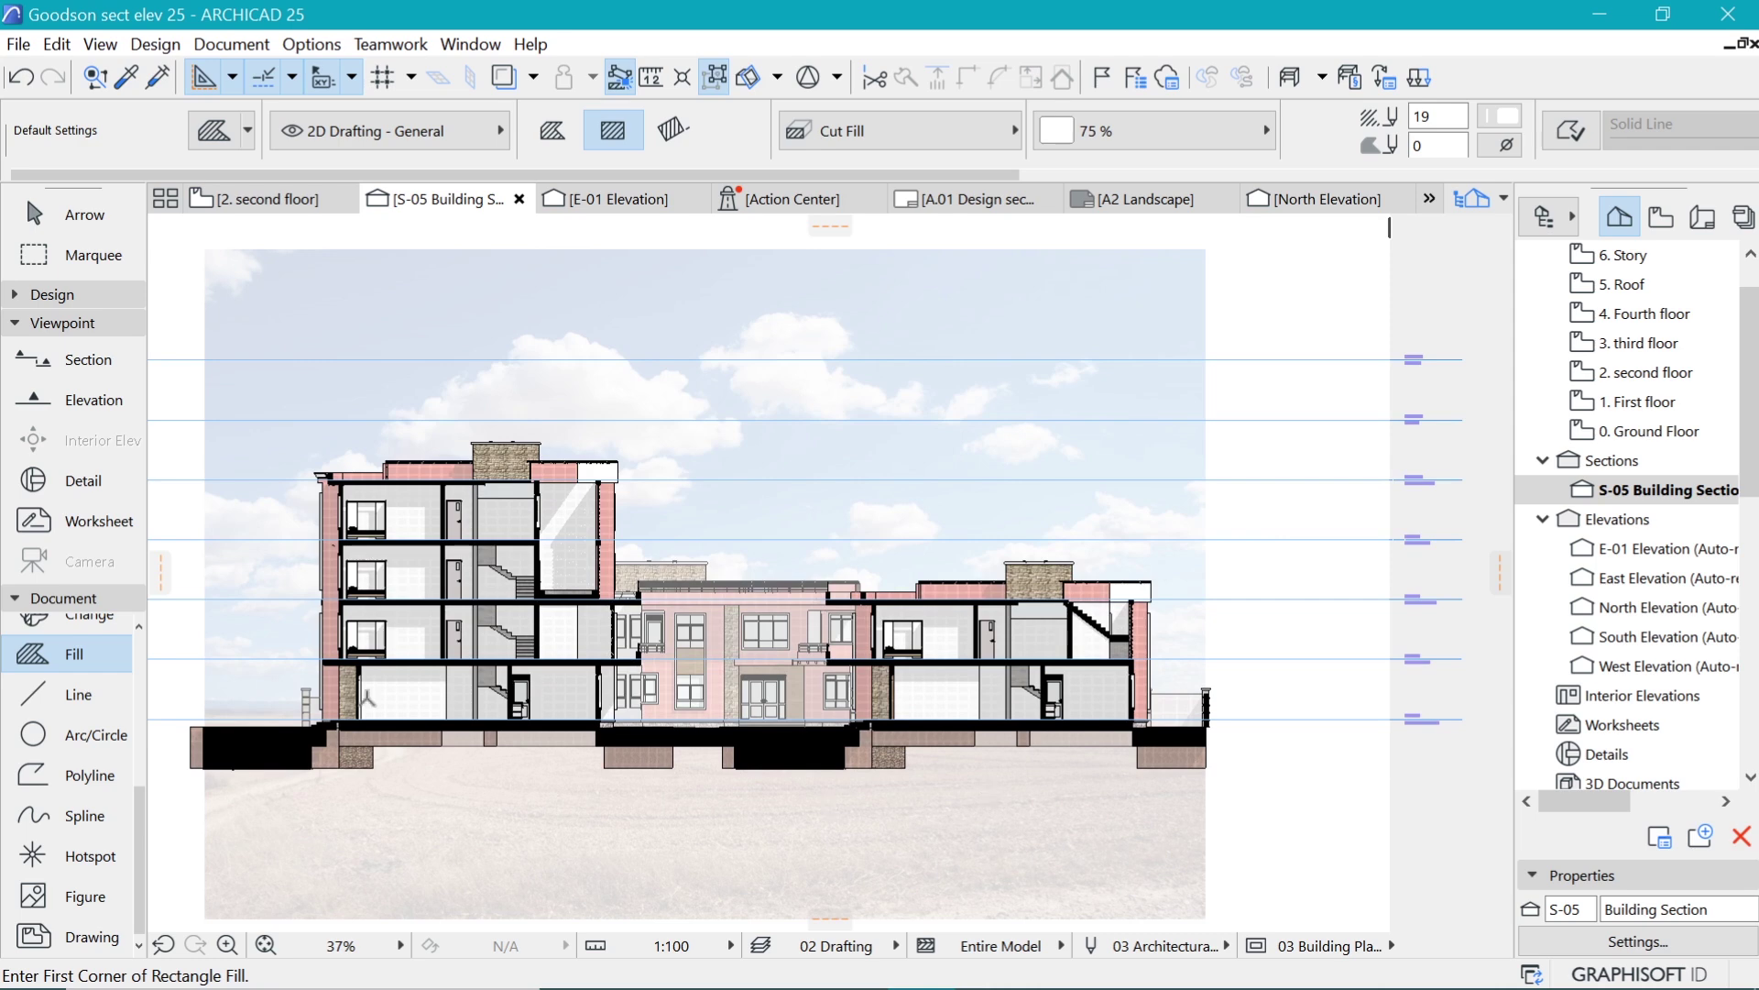
# Draw a solid Foreground rectangle fill in pen 1 below the building.
pyautogui.click(1177, 134)
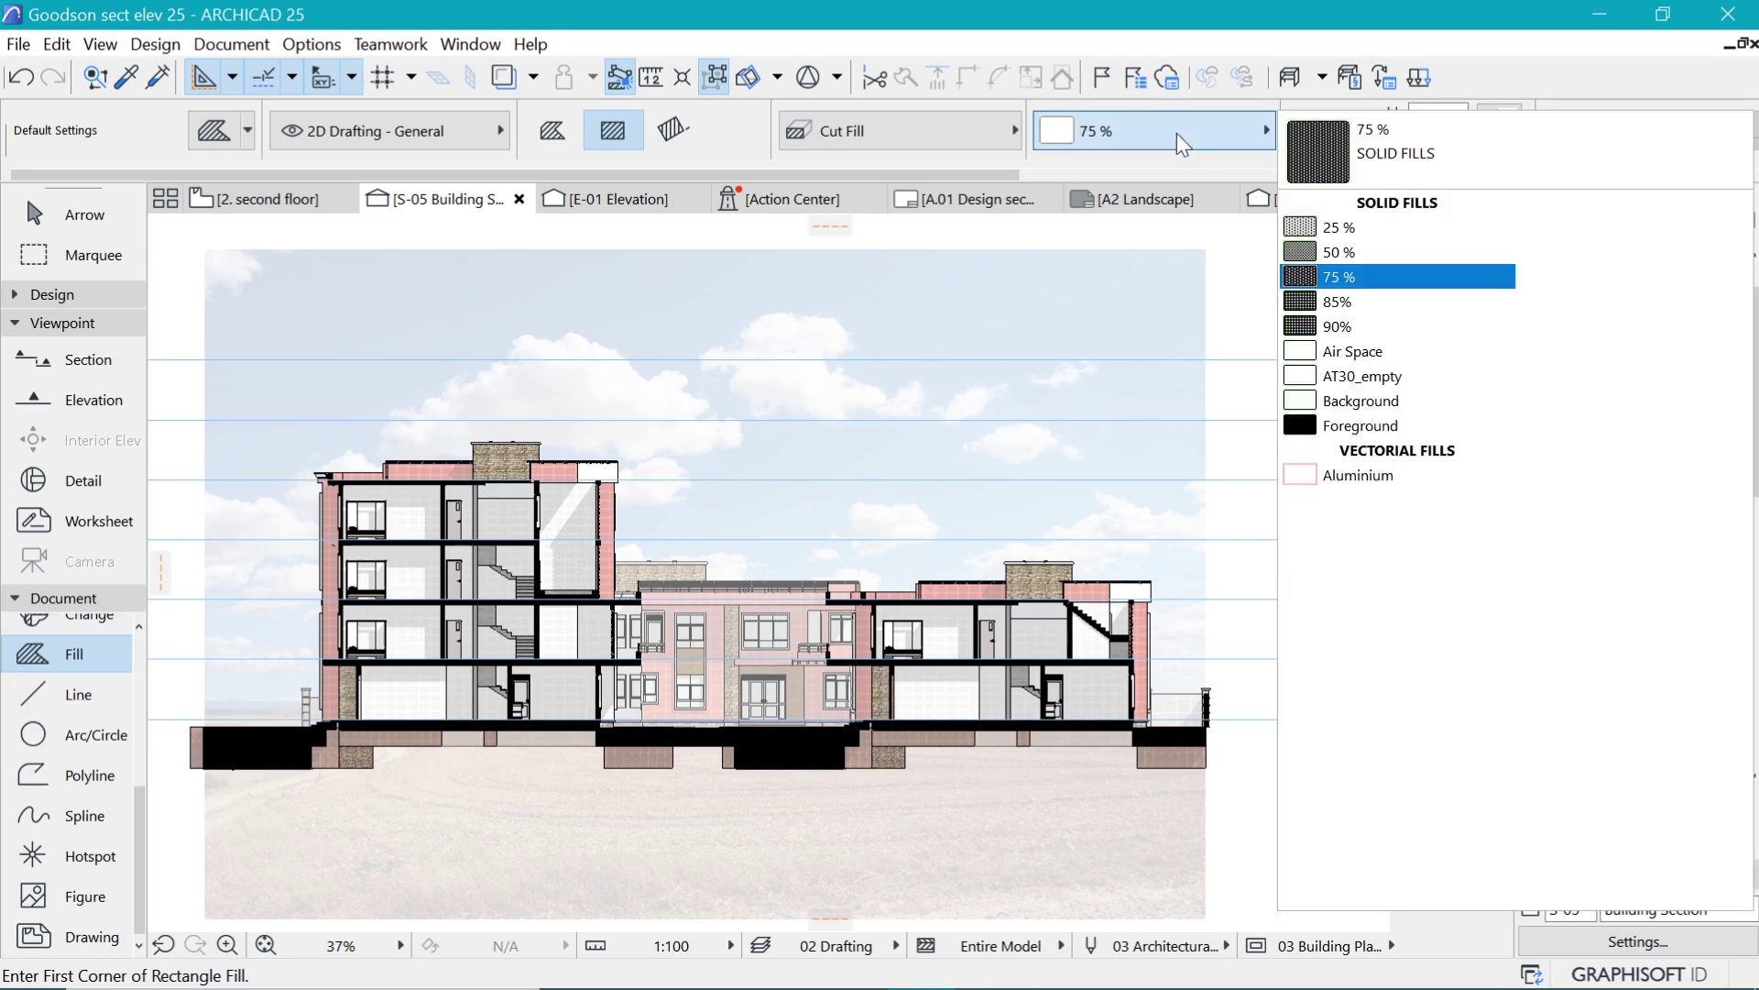
pyautogui.click(1356, 425)
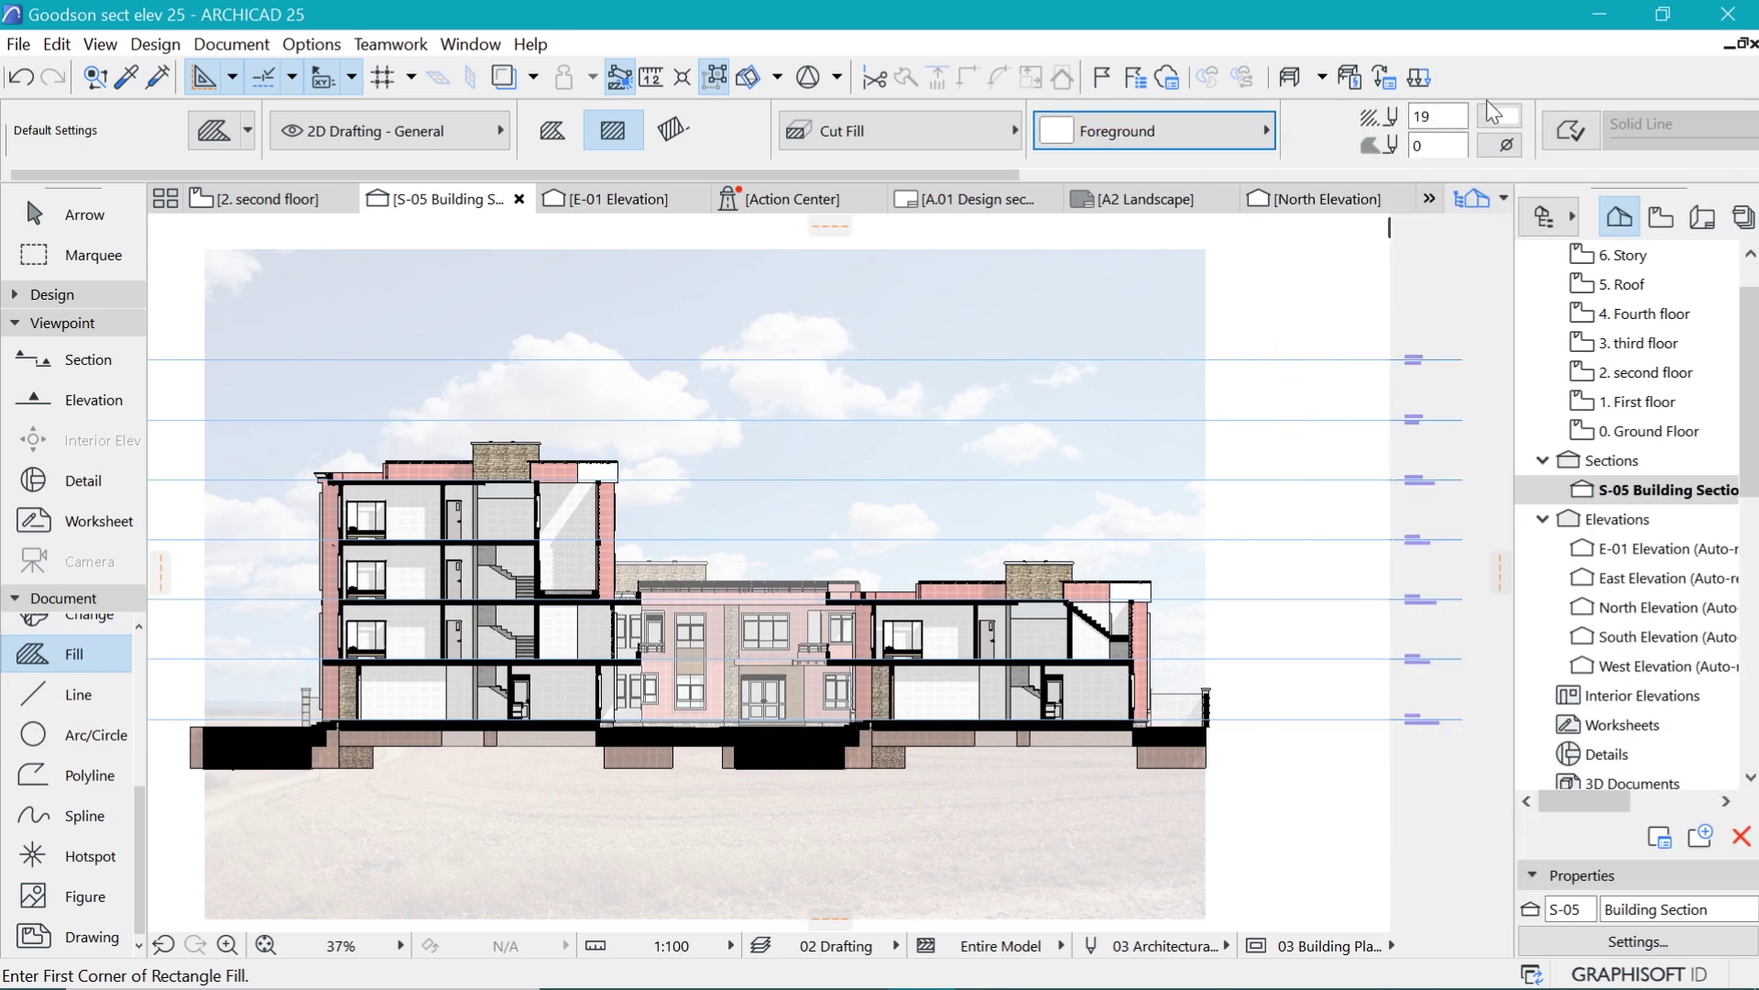
pyautogui.click(1492, 113)
pyautogui.click(1026, 165)
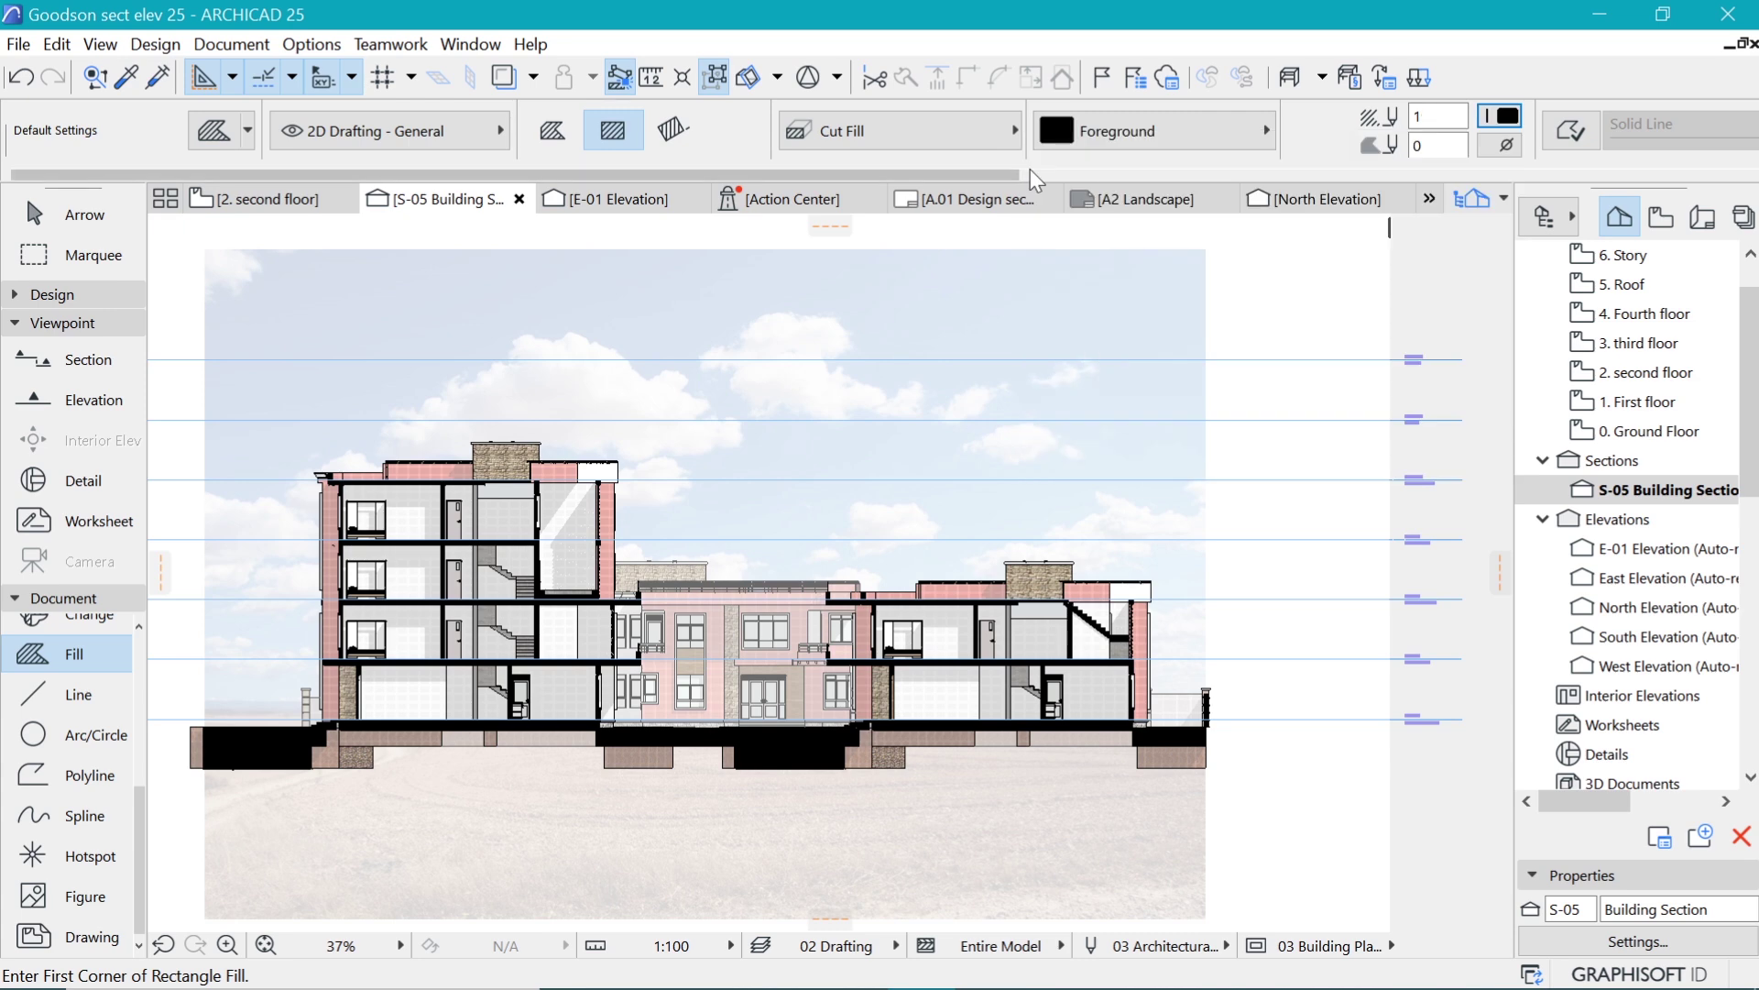
pyautogui.click(205, 739)
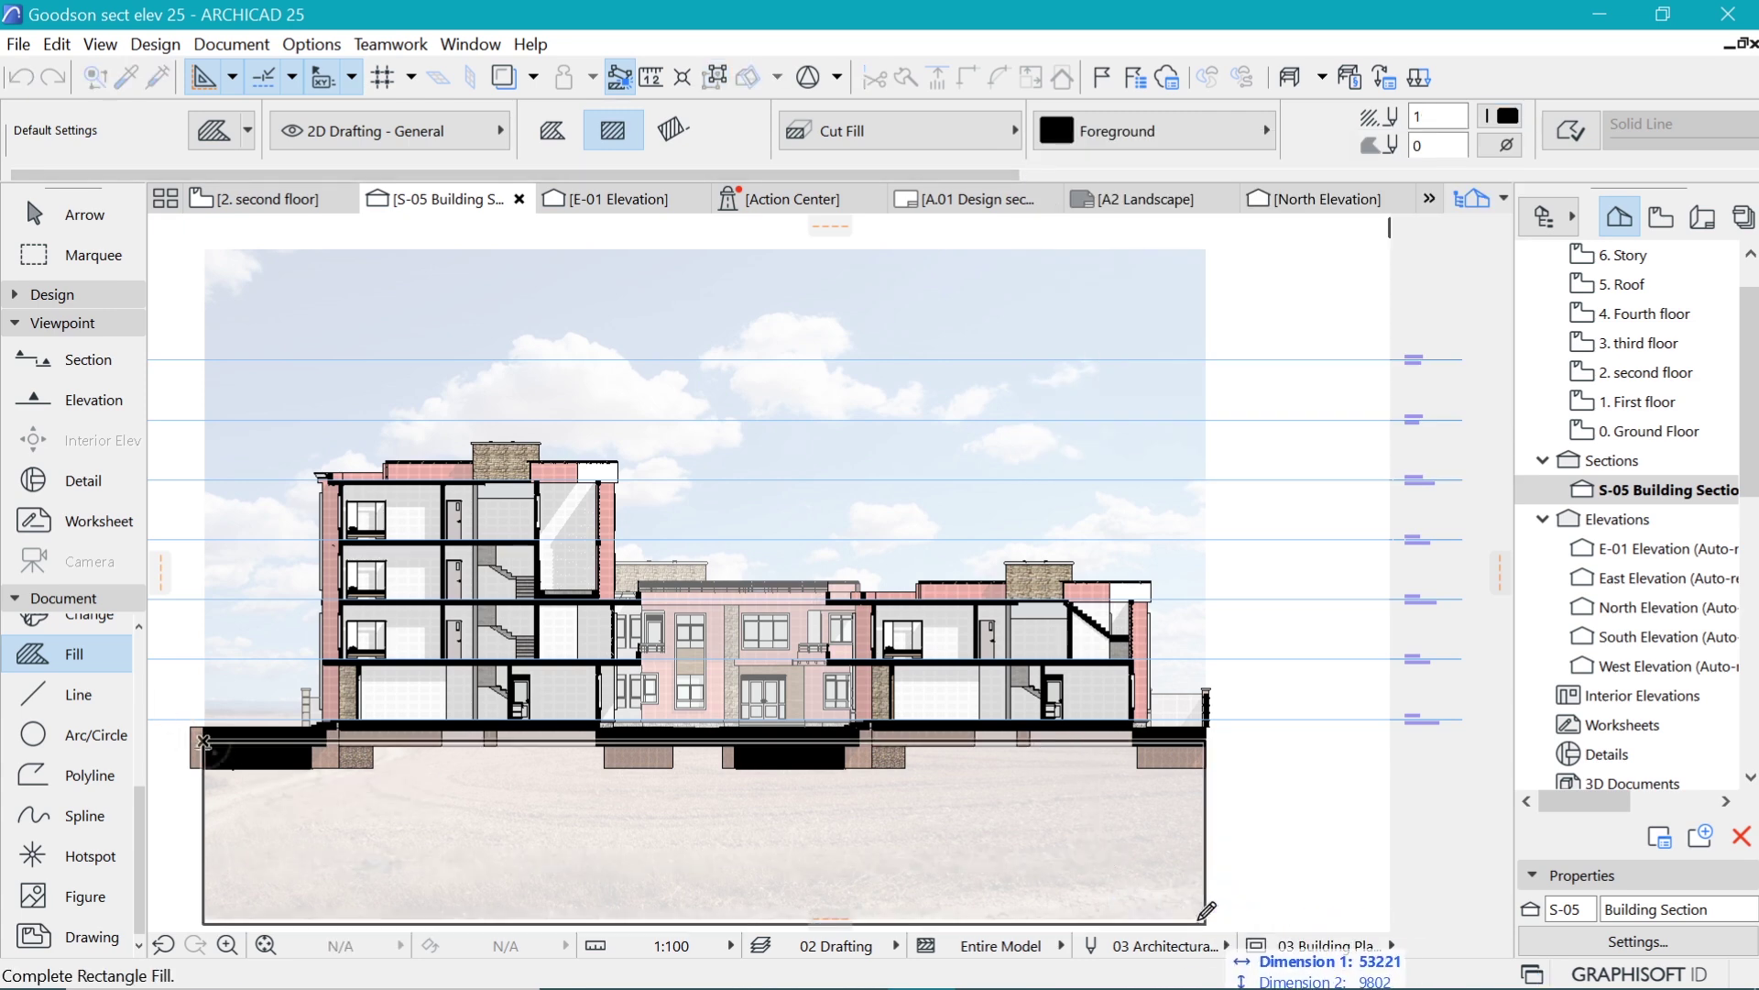
pyautogui.click(1207, 922)
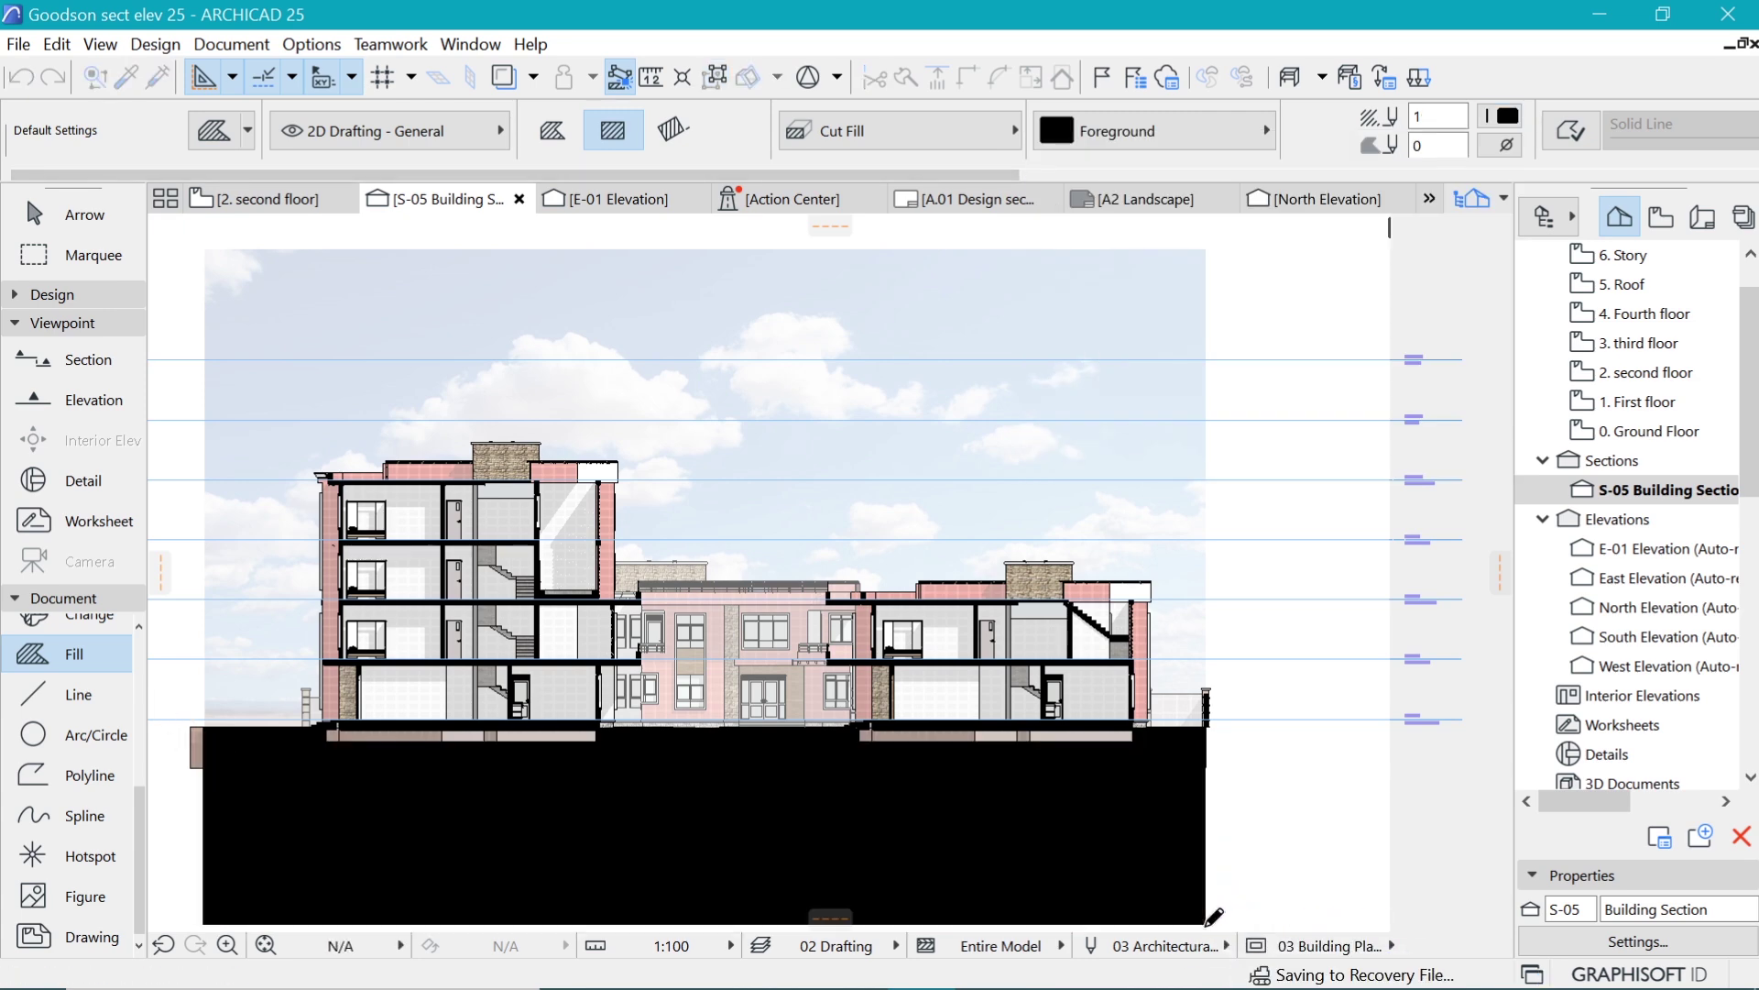
# Raise the ground rectangle's top edge to the building base.
pyautogui.keyDown('shift'); pyautogui.click(1149, 841); pyautogui.keyUp('shift')
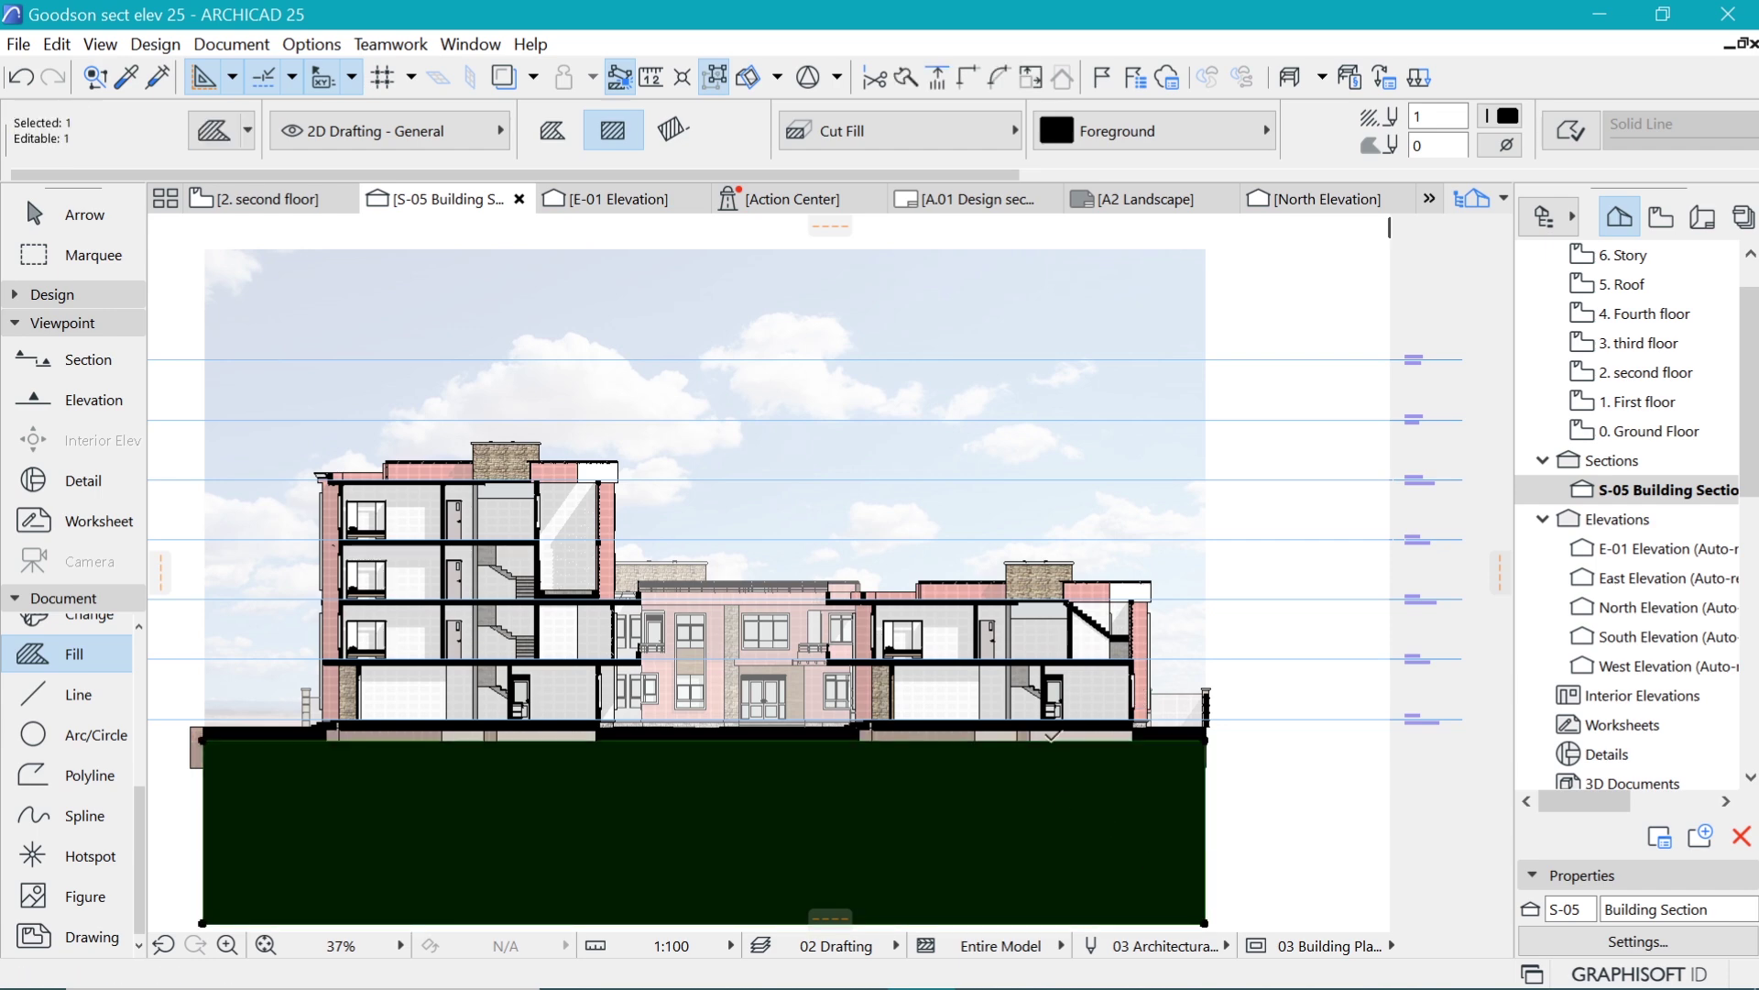
pyautogui.click(1052, 738)
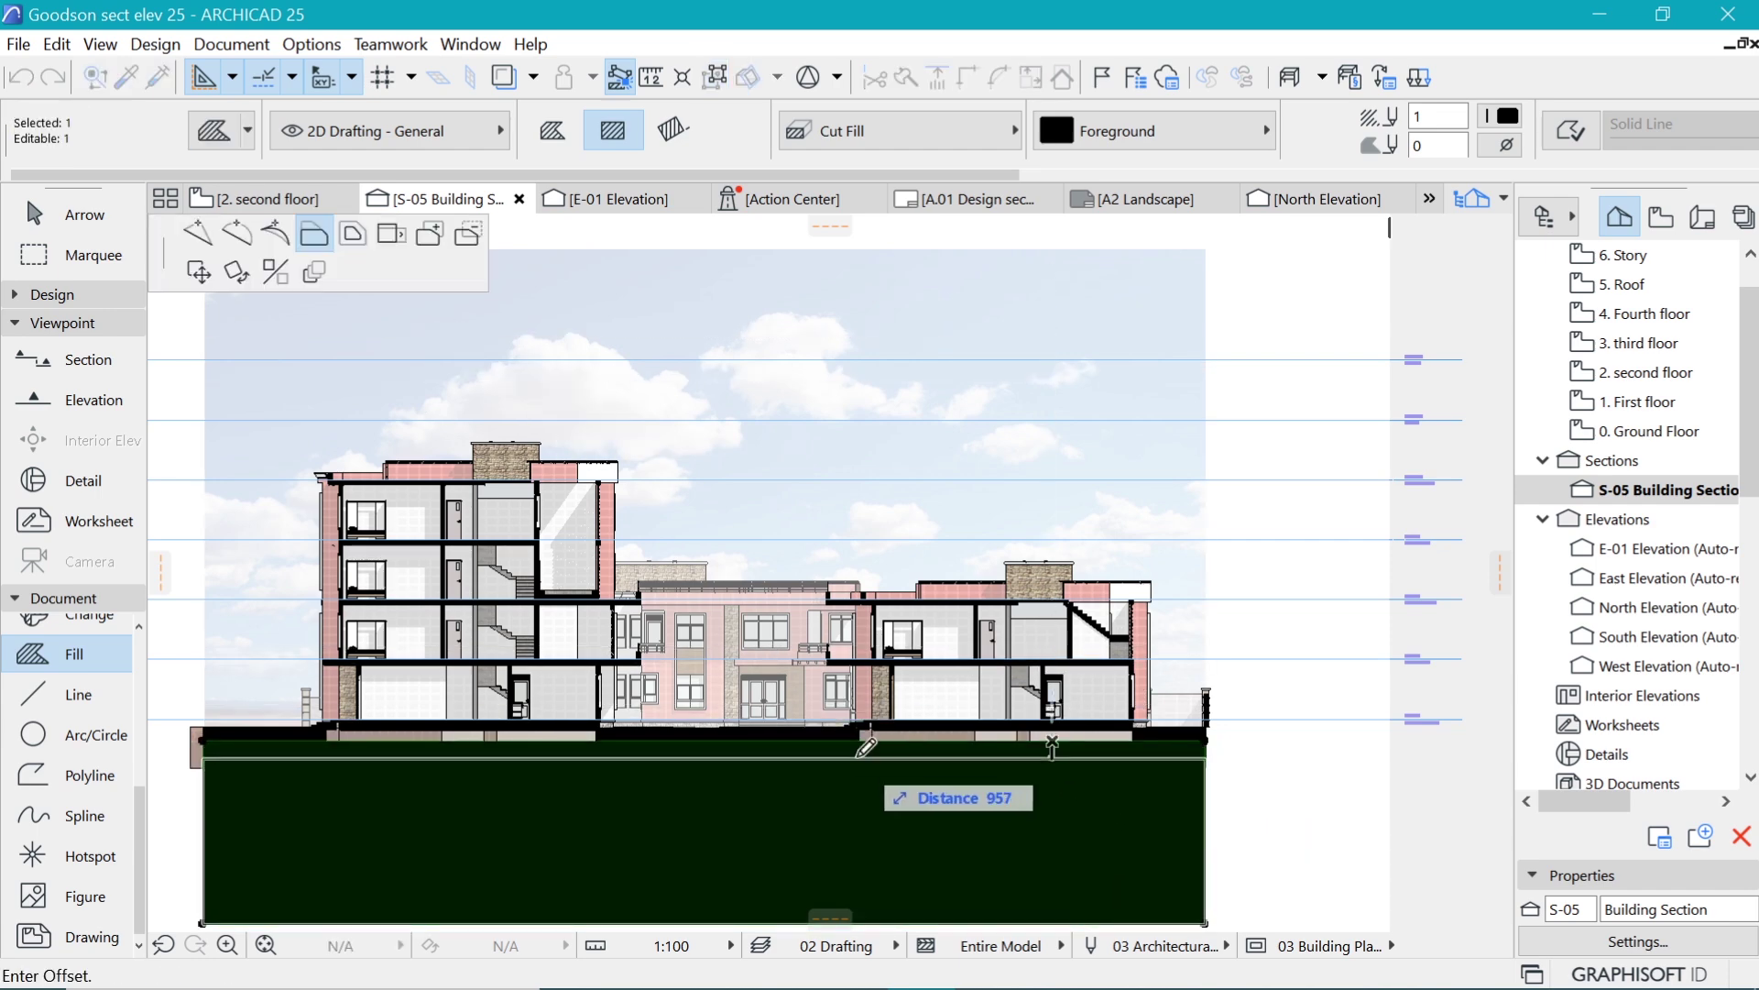
pyautogui.click(866, 727)
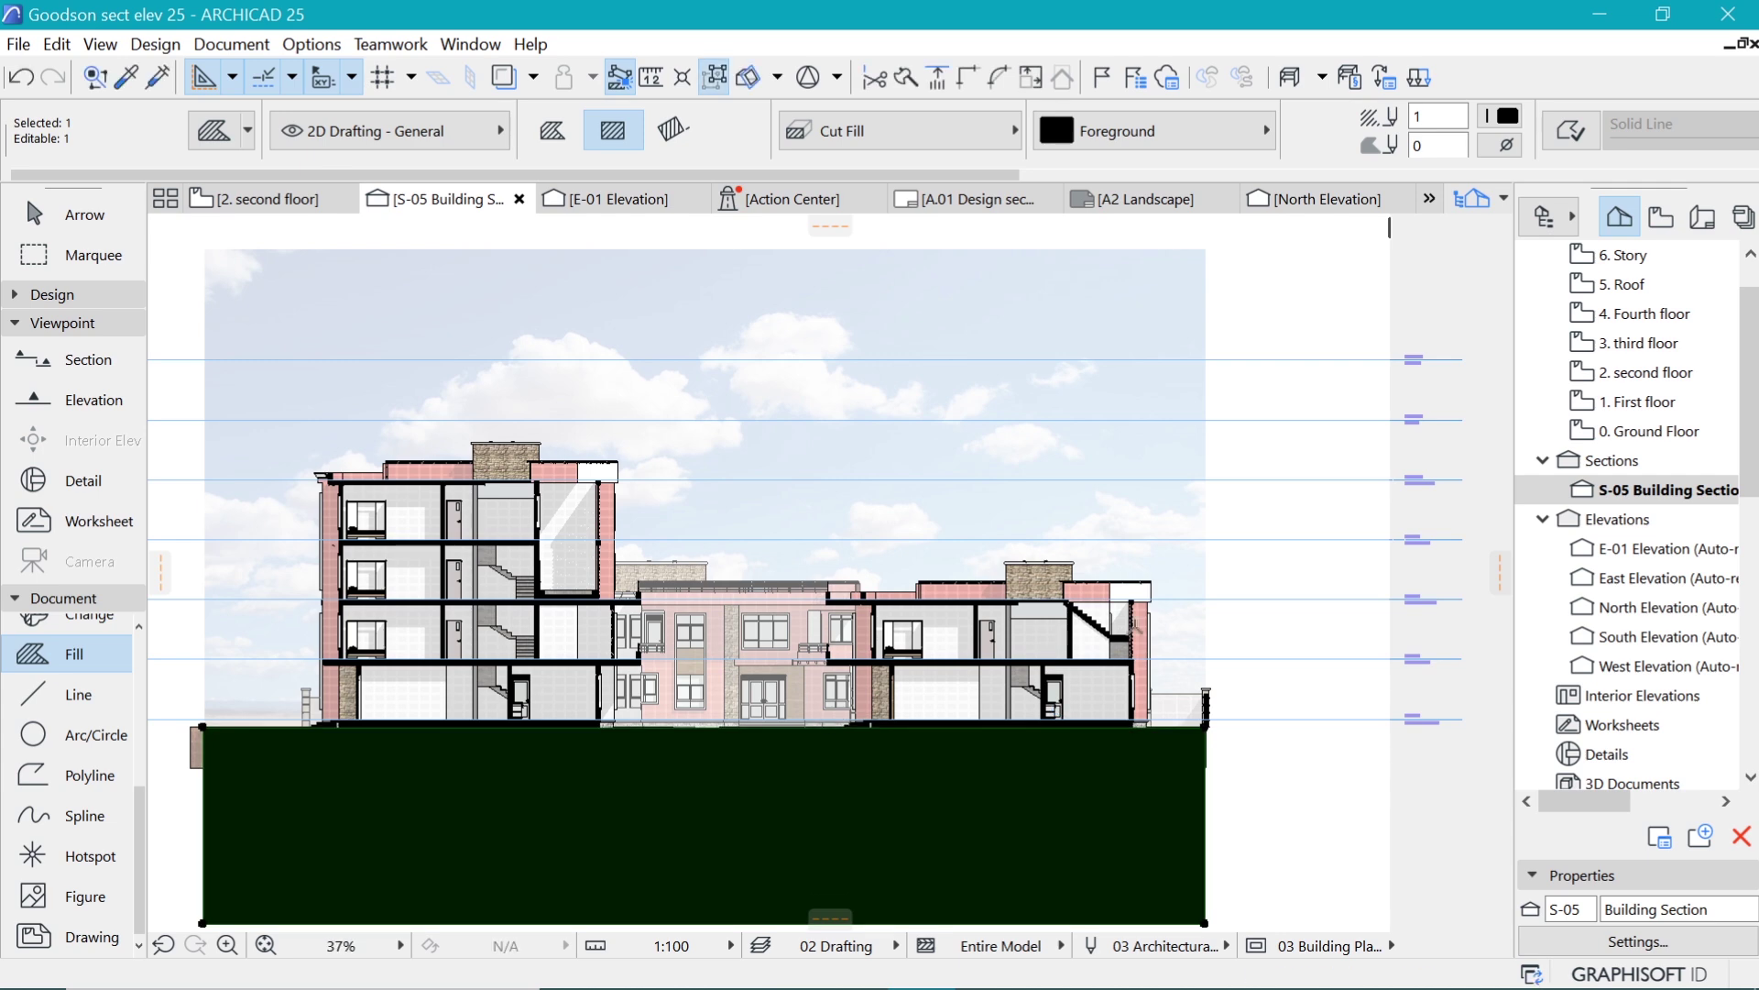
pyautogui.scroll(-2, 819, 713)
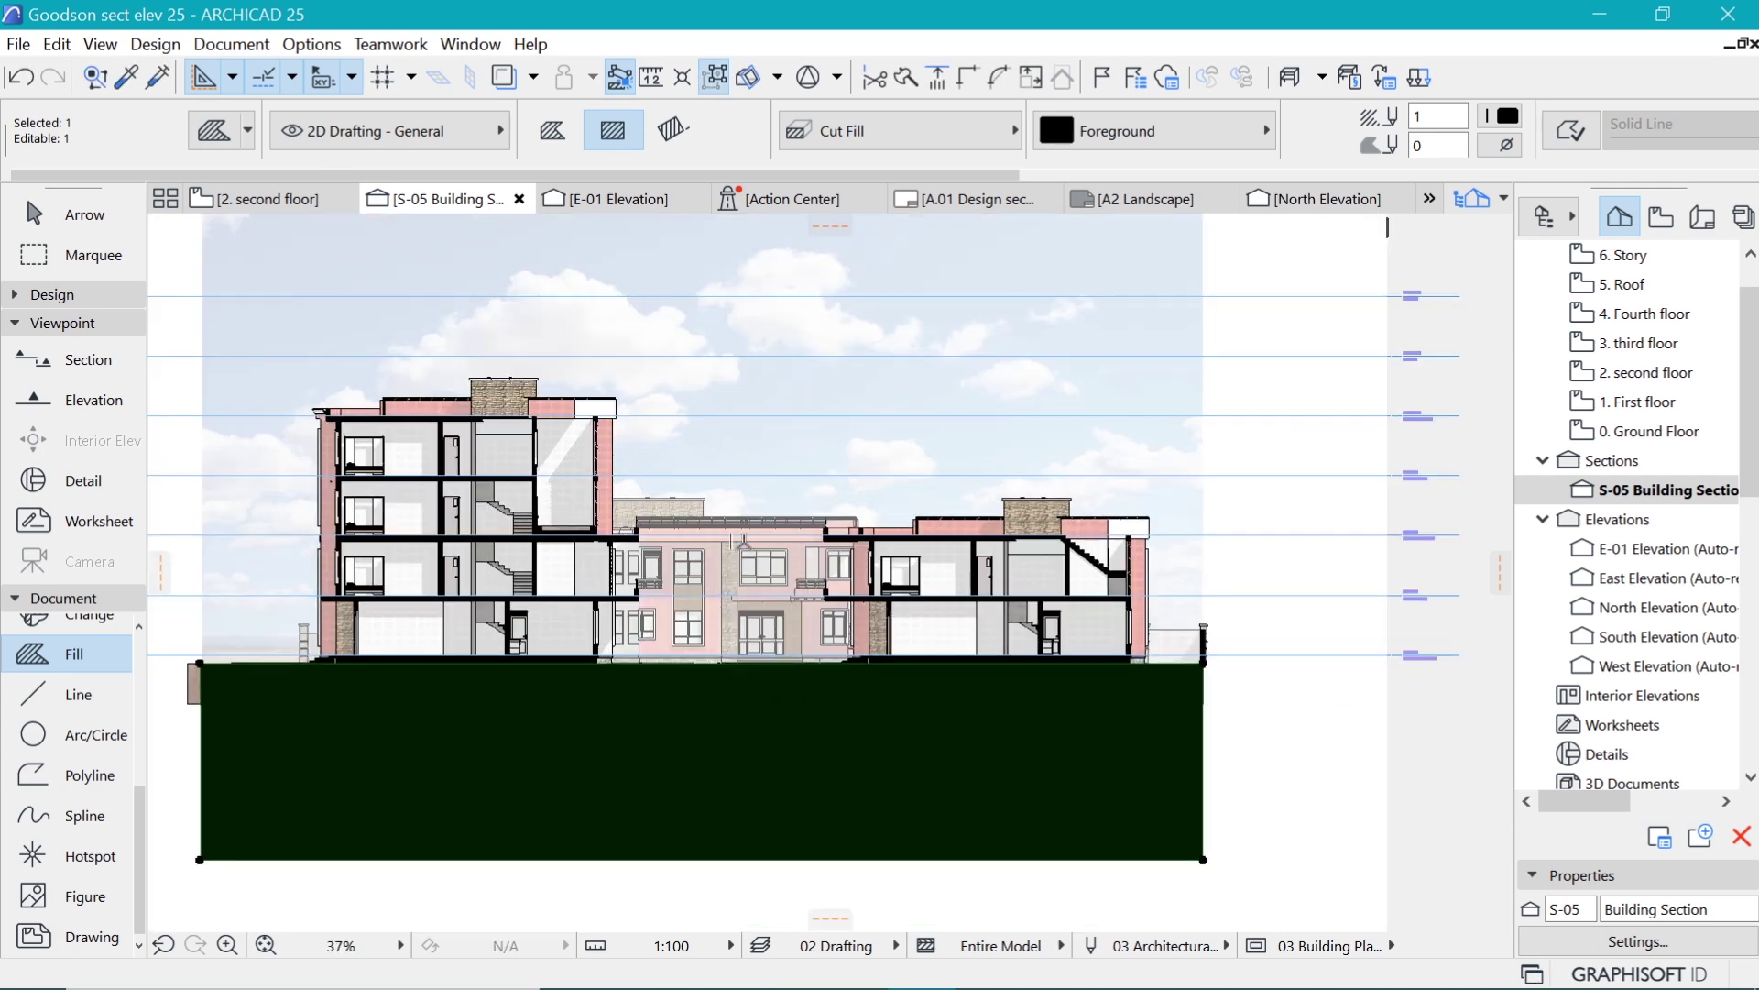
pyautogui.hotkey('ctrl', 't')
pyautogui.click(1215, 26)
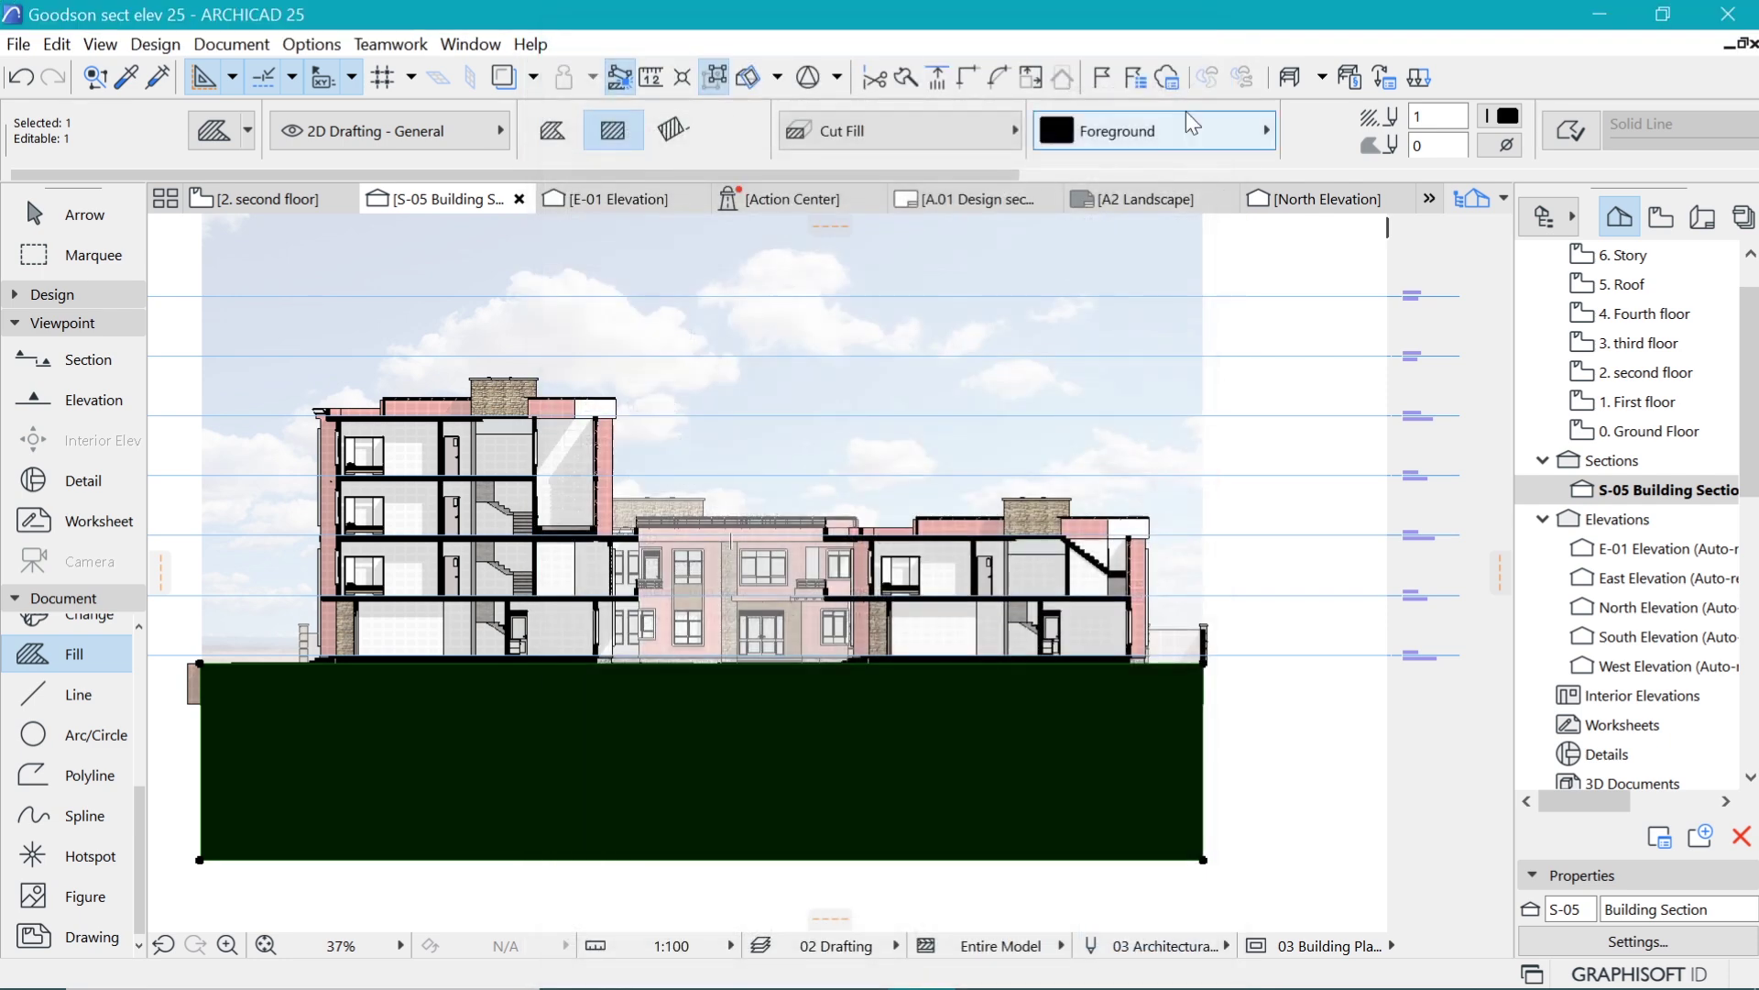
# Make the ground a Drafting Fill with a Linear Gradient Fill pattern.
pyautogui.click(1127, 129)
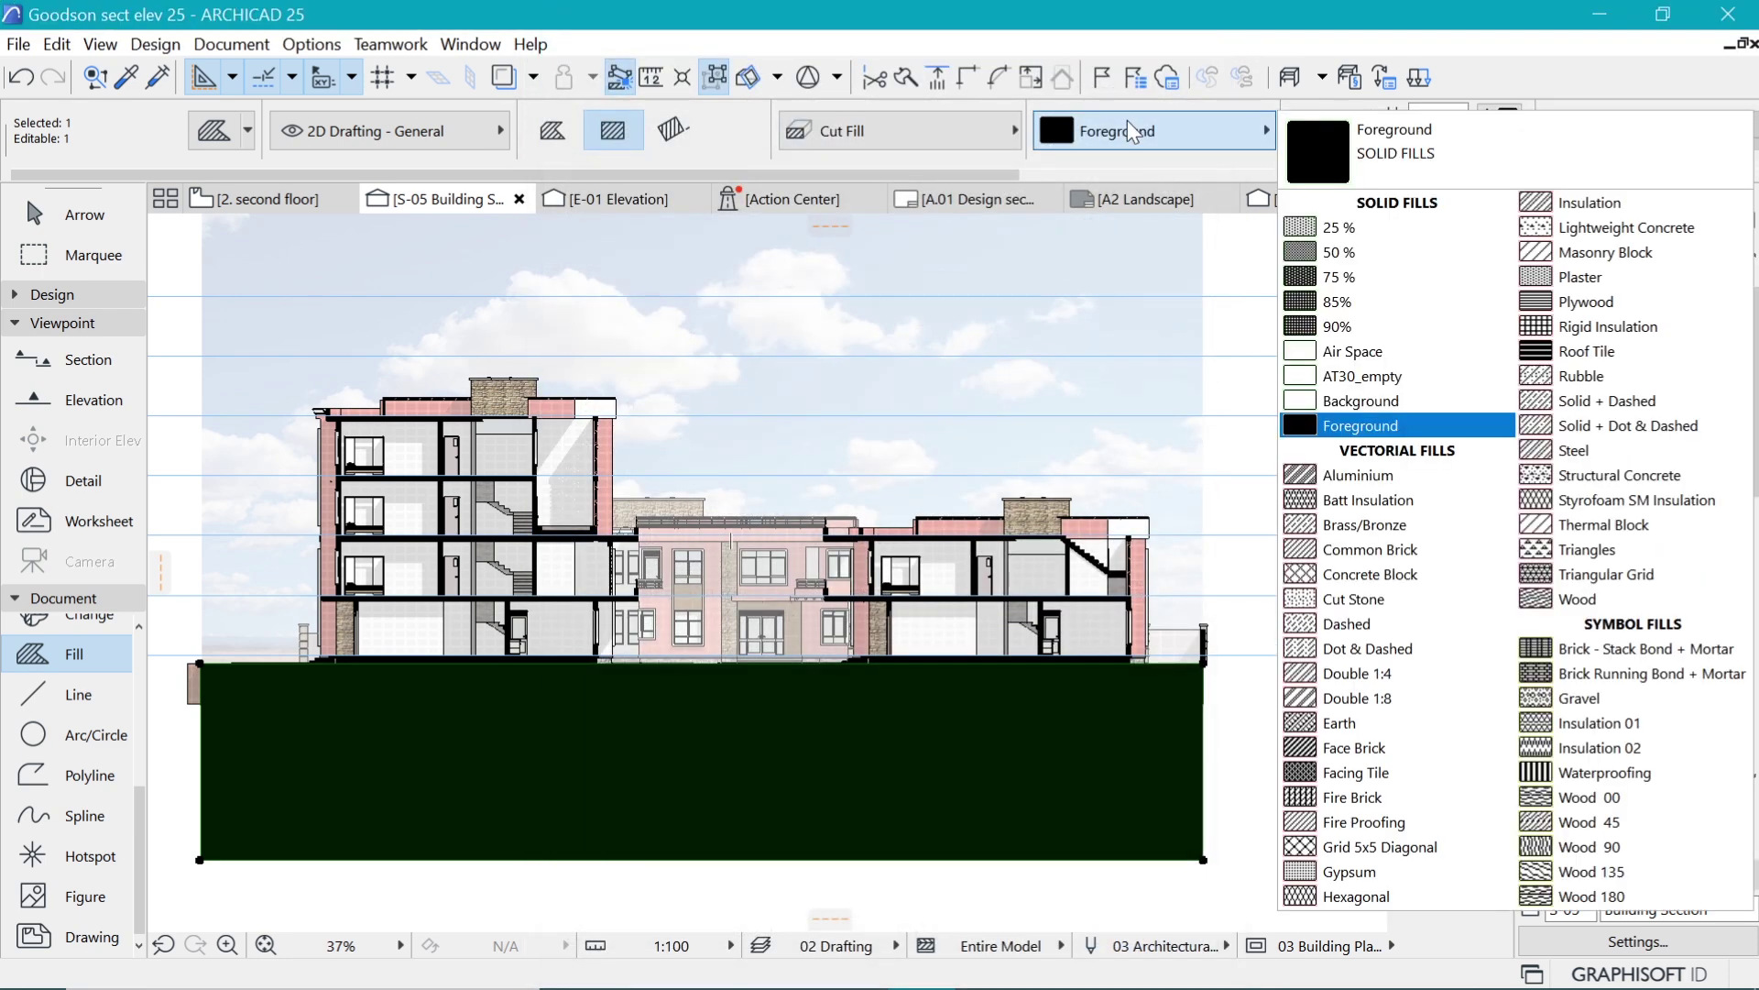
pyautogui.click(1127, 128)
pyautogui.click(885, 142)
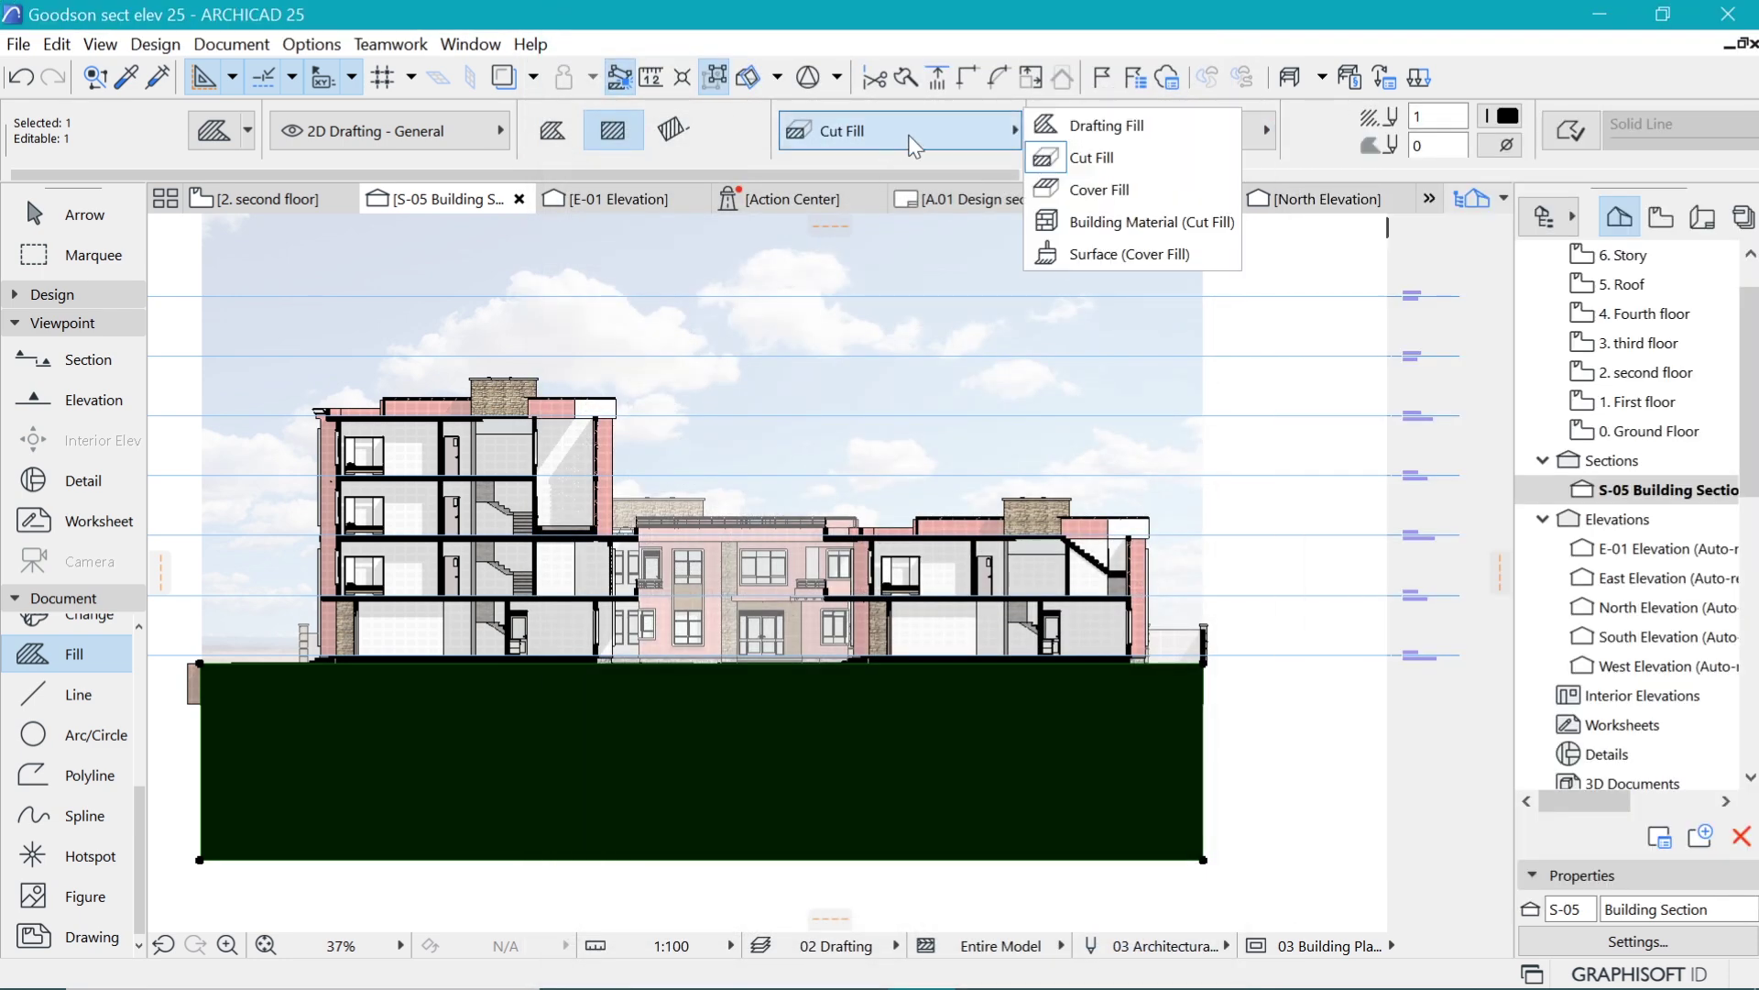
pyautogui.click(1106, 126)
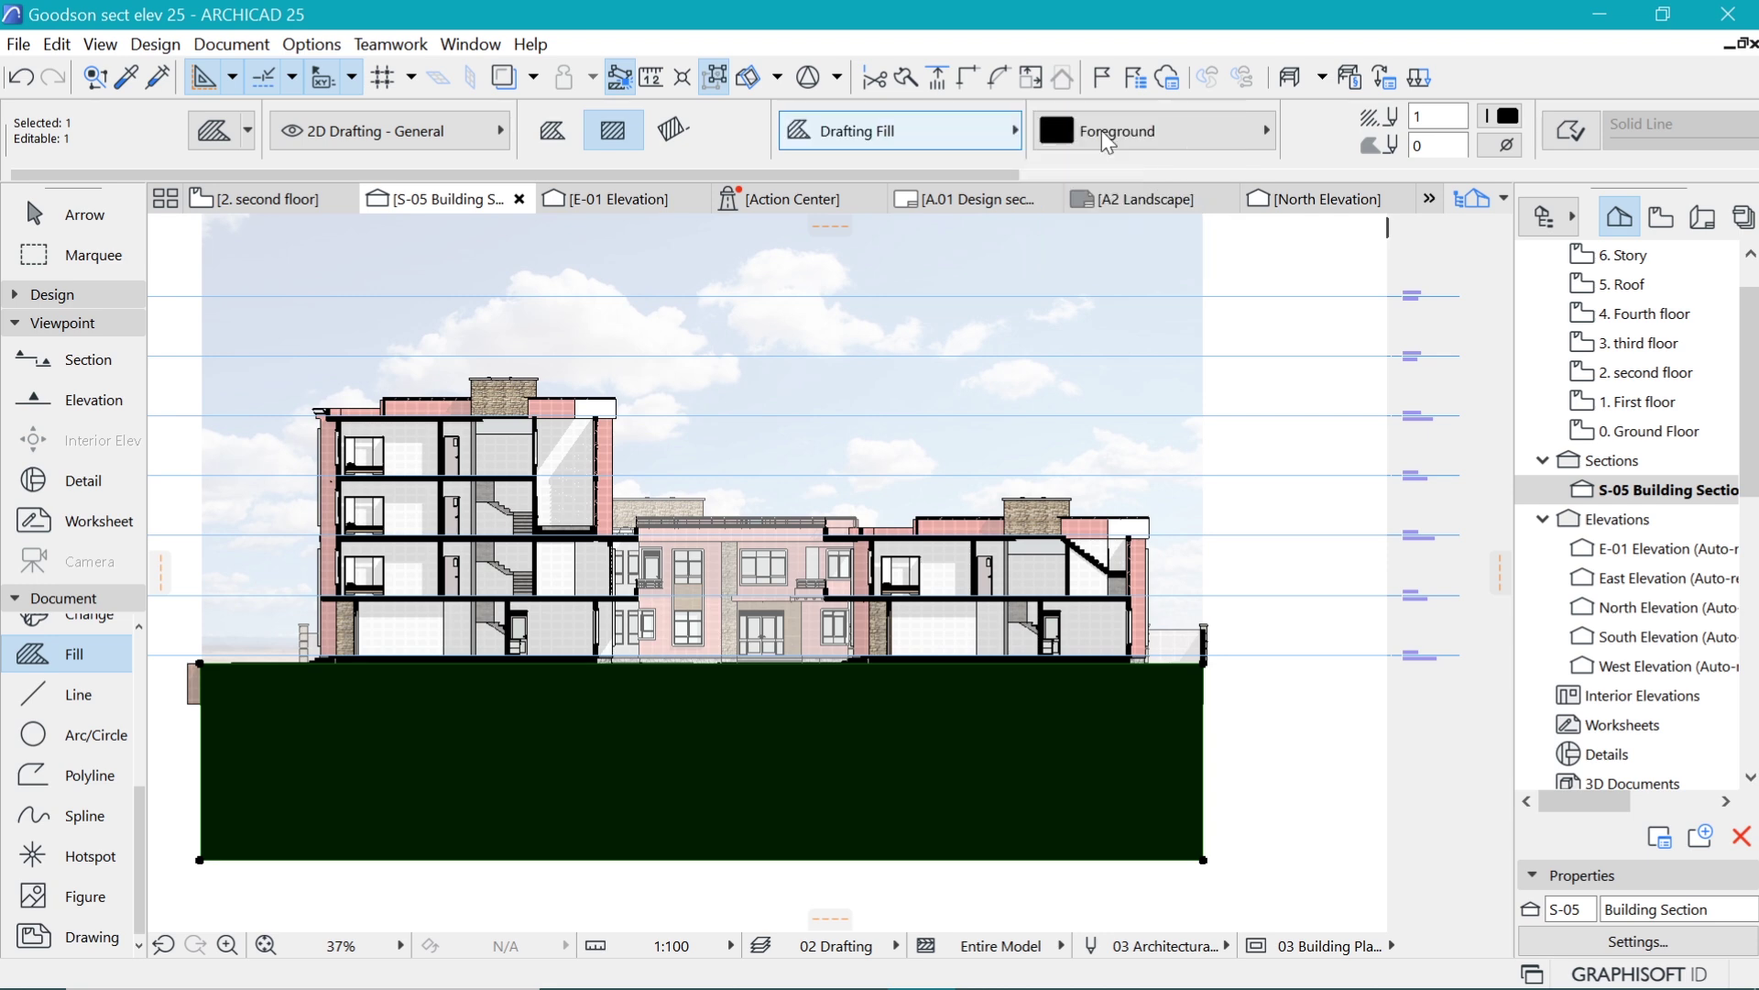
pyautogui.click(1206, 135)
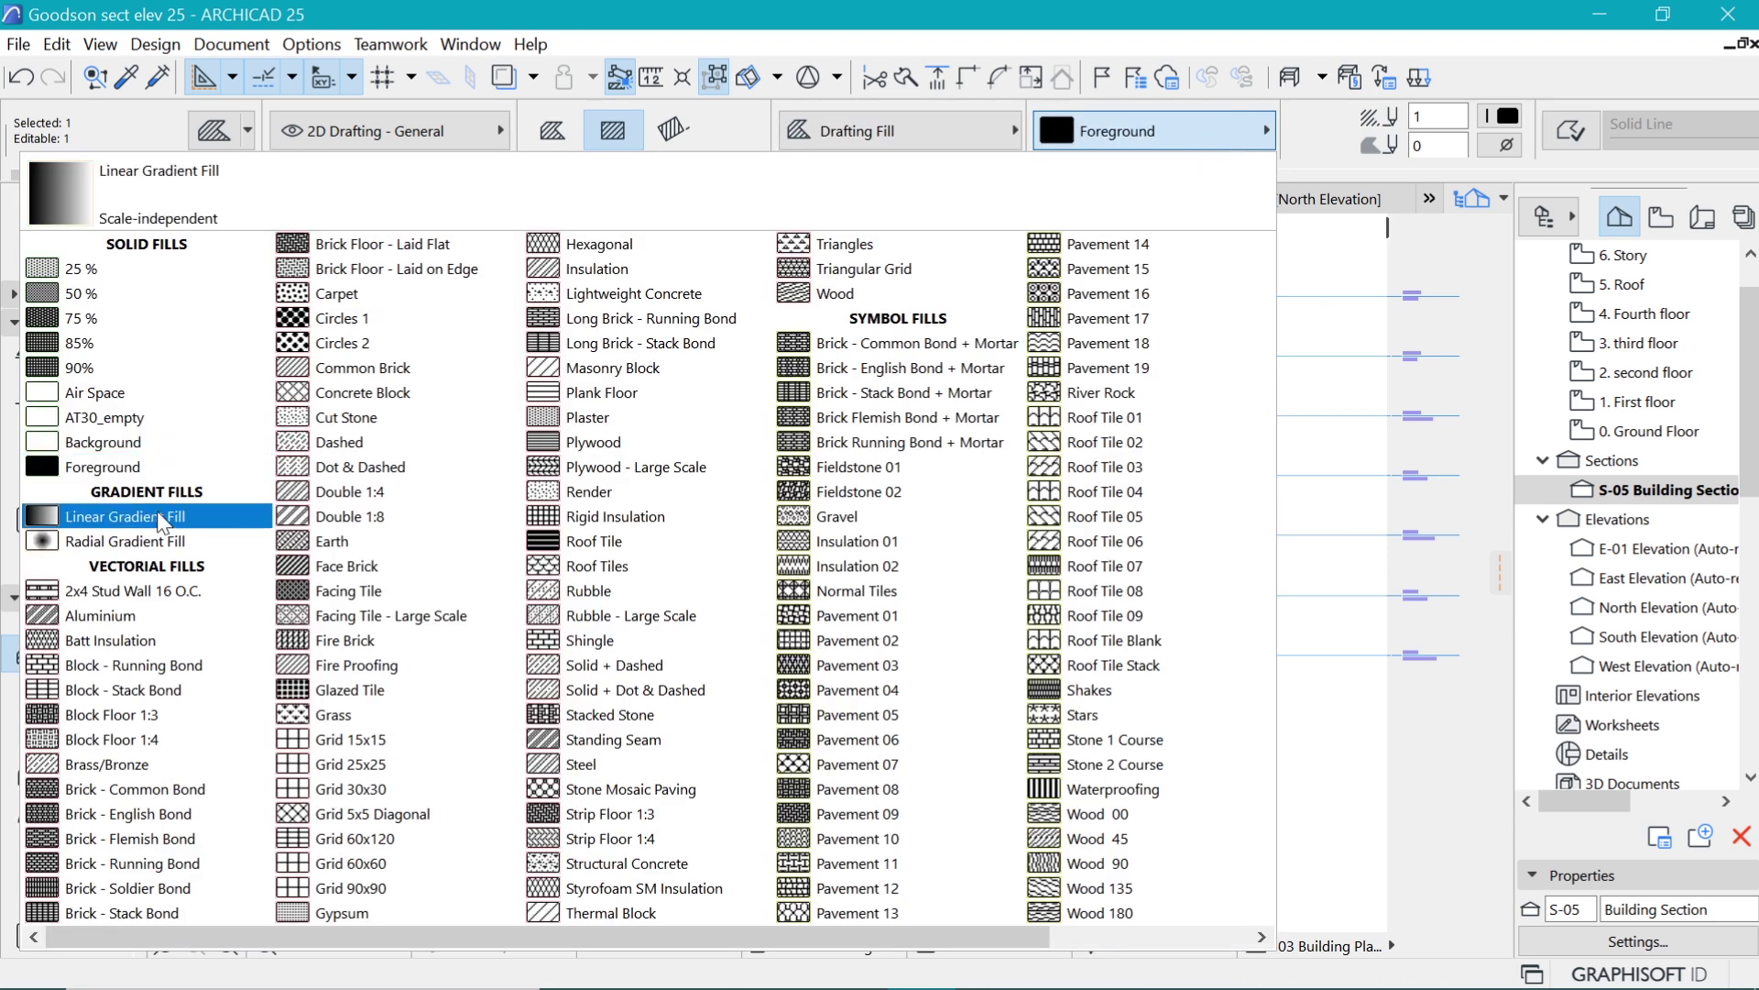
pyautogui.click(130, 516)
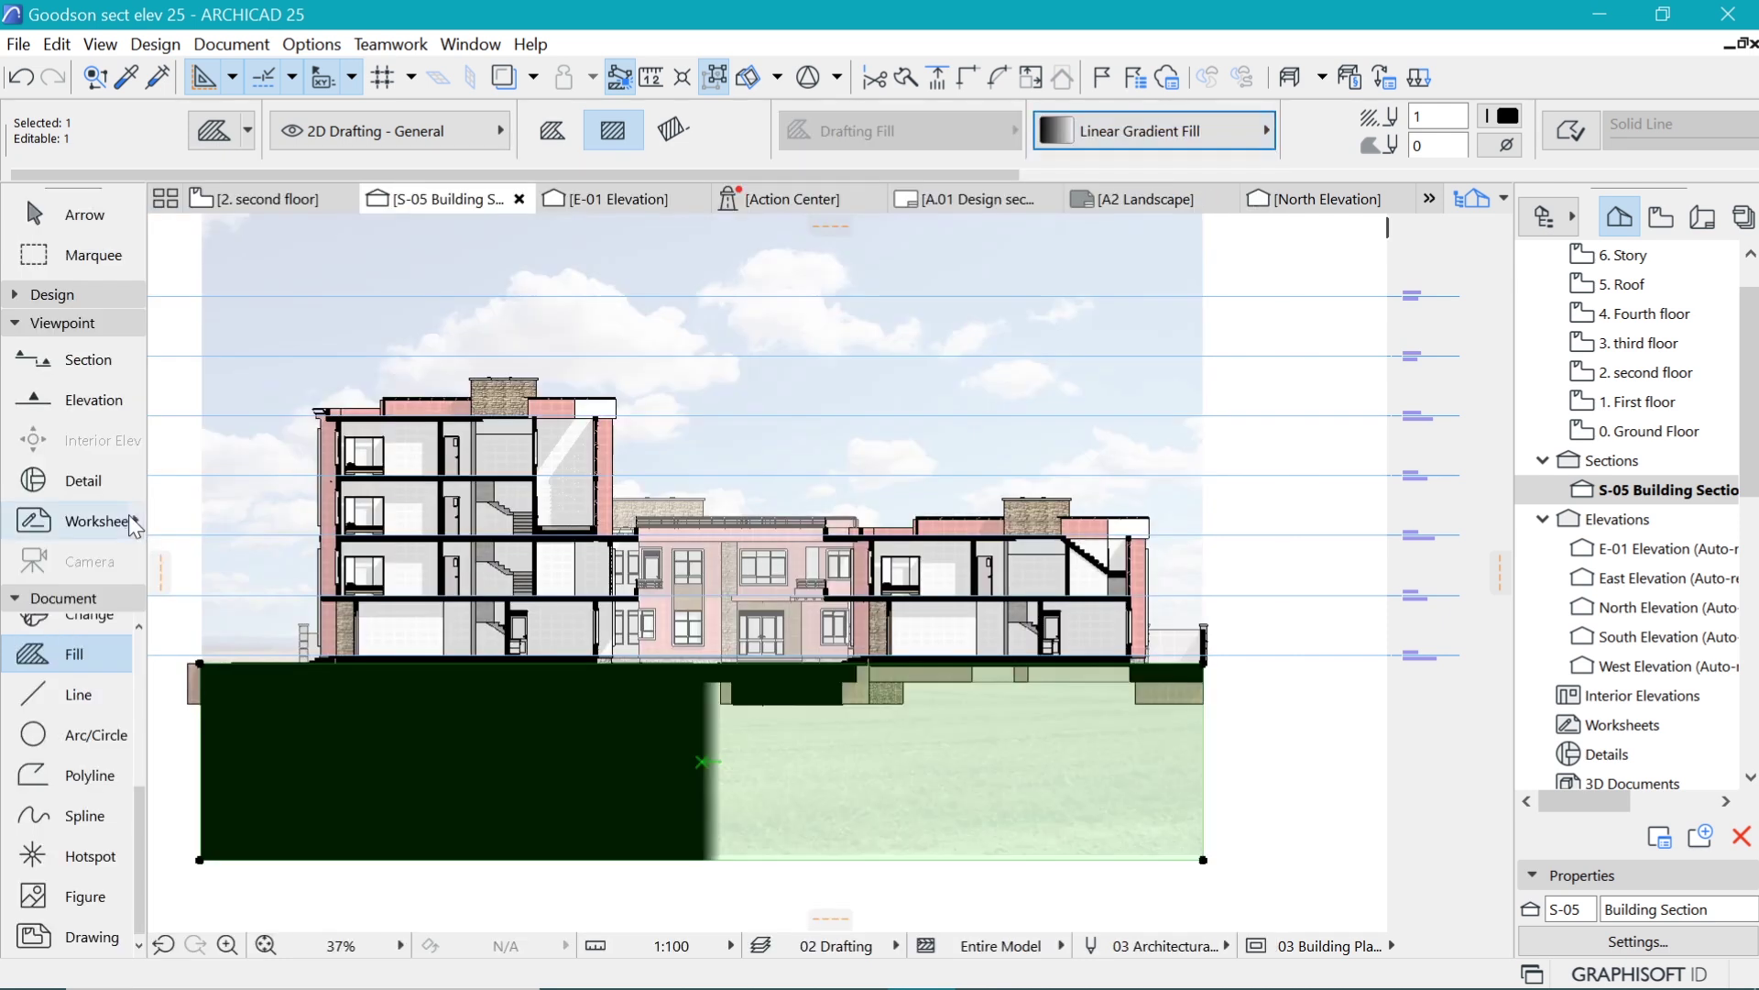
# Run the gradient vertically from its start point straight down to below.
pyautogui.scroll(4, 729, 809)
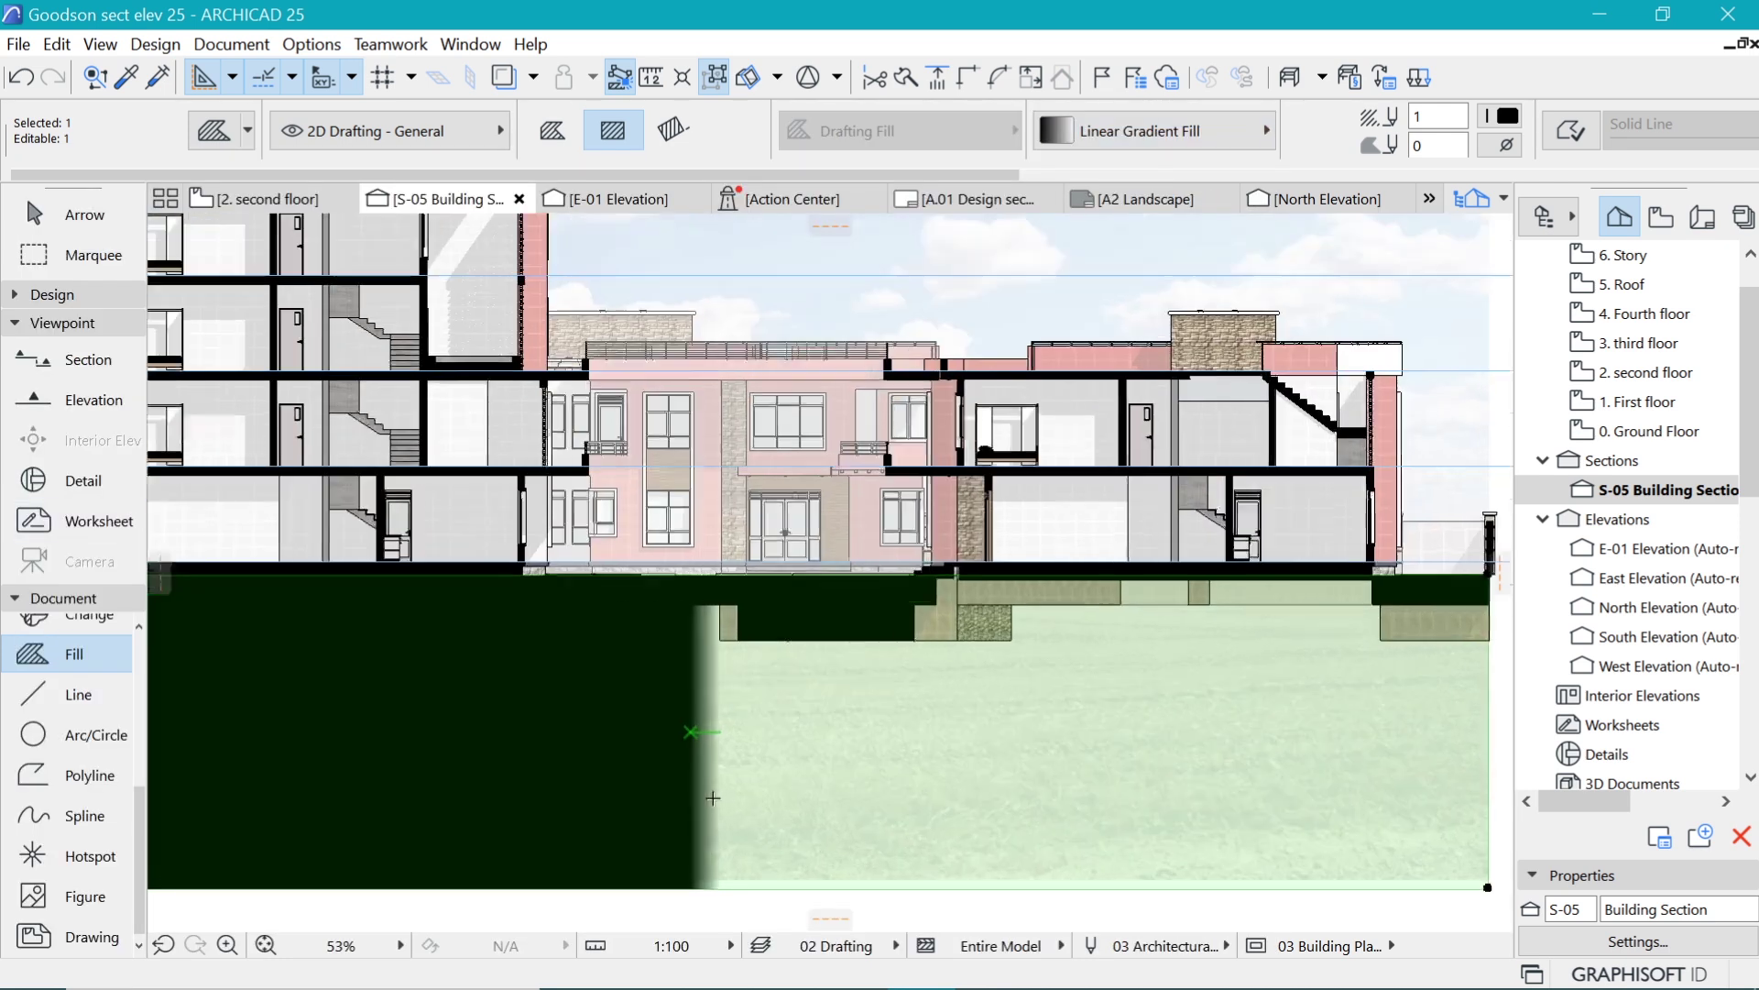
pyautogui.click(722, 711)
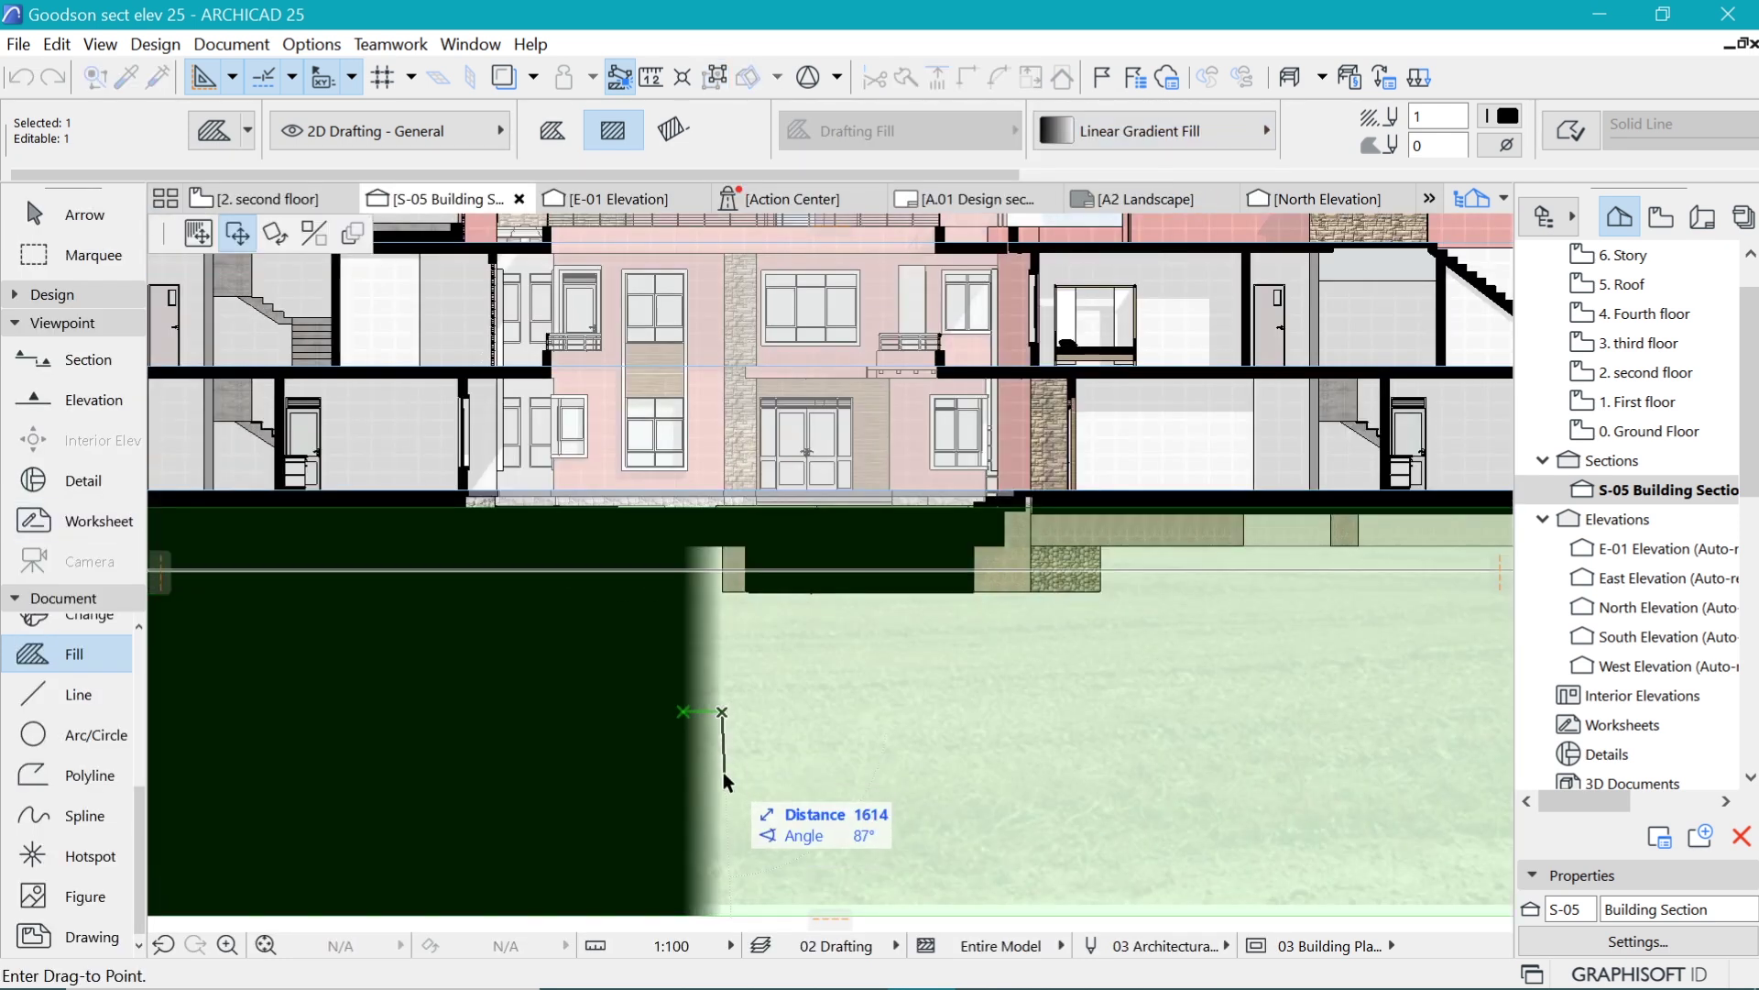
pyautogui.click(683, 711)
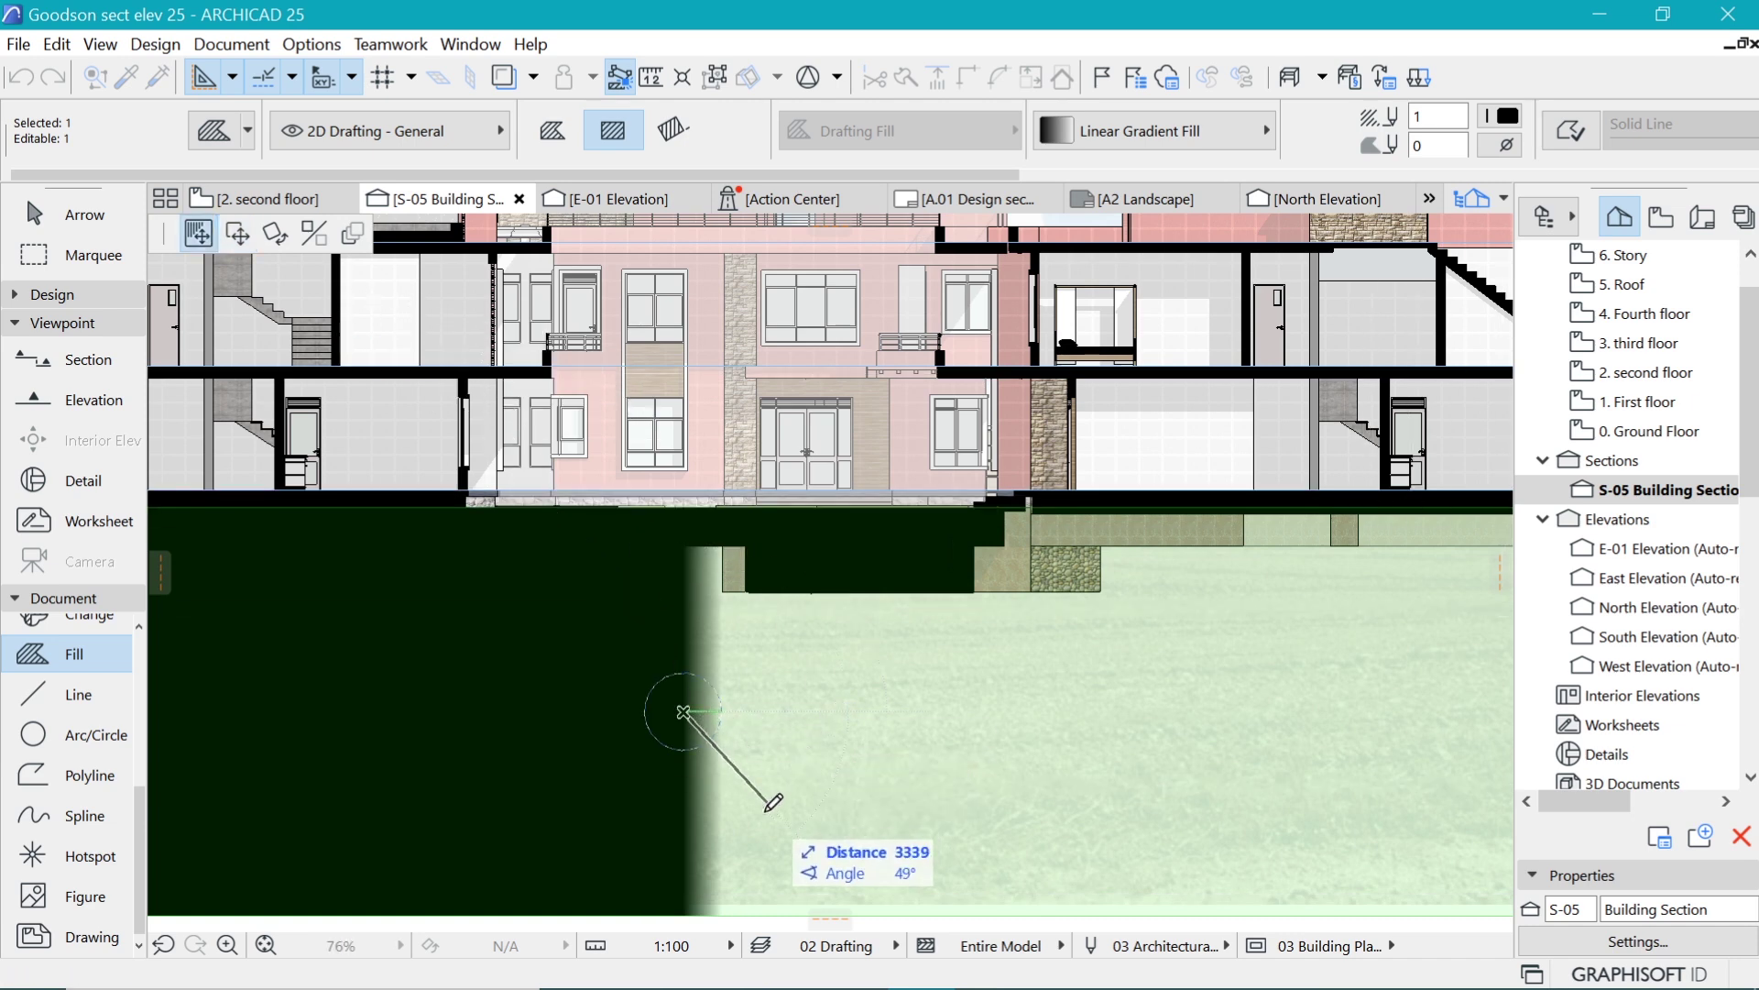
pyautogui.click(683, 905)
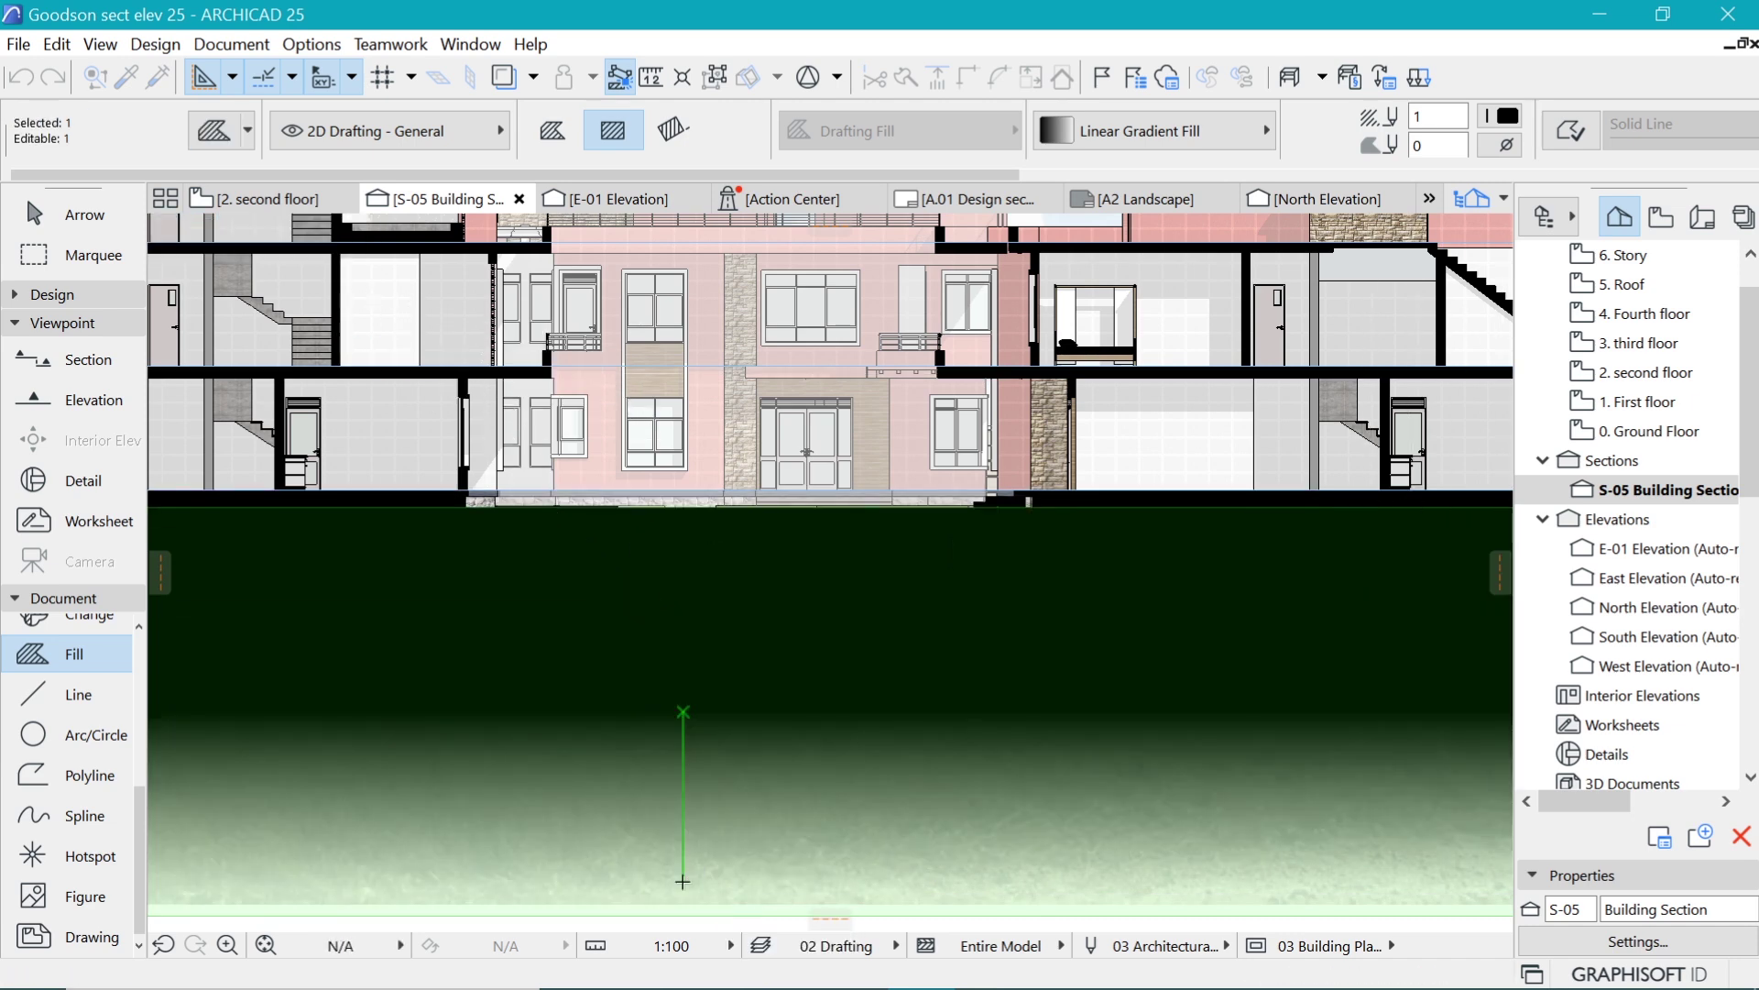
pyautogui.click(715, 77)
pyautogui.scroll(1, 679, 730)
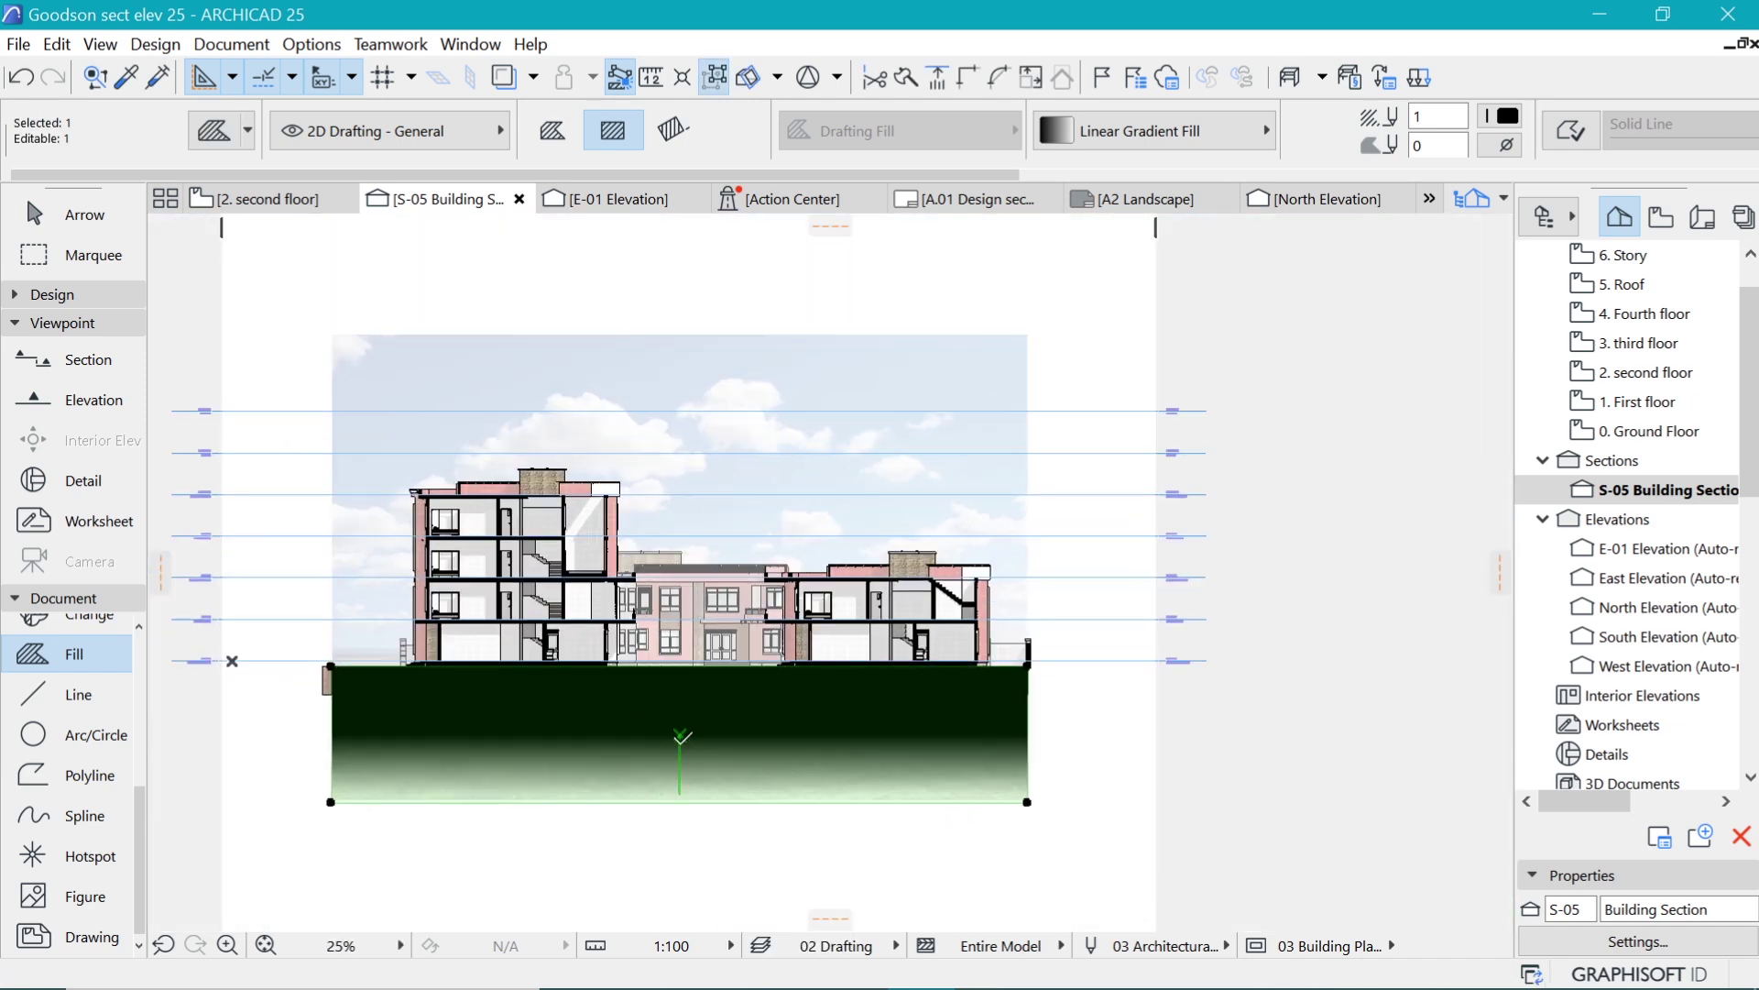
# Fit the gradient from the ground's top to its bottom edge, fading to Window Background.
pyautogui.click(679, 733)
pyautogui.click(687, 740)
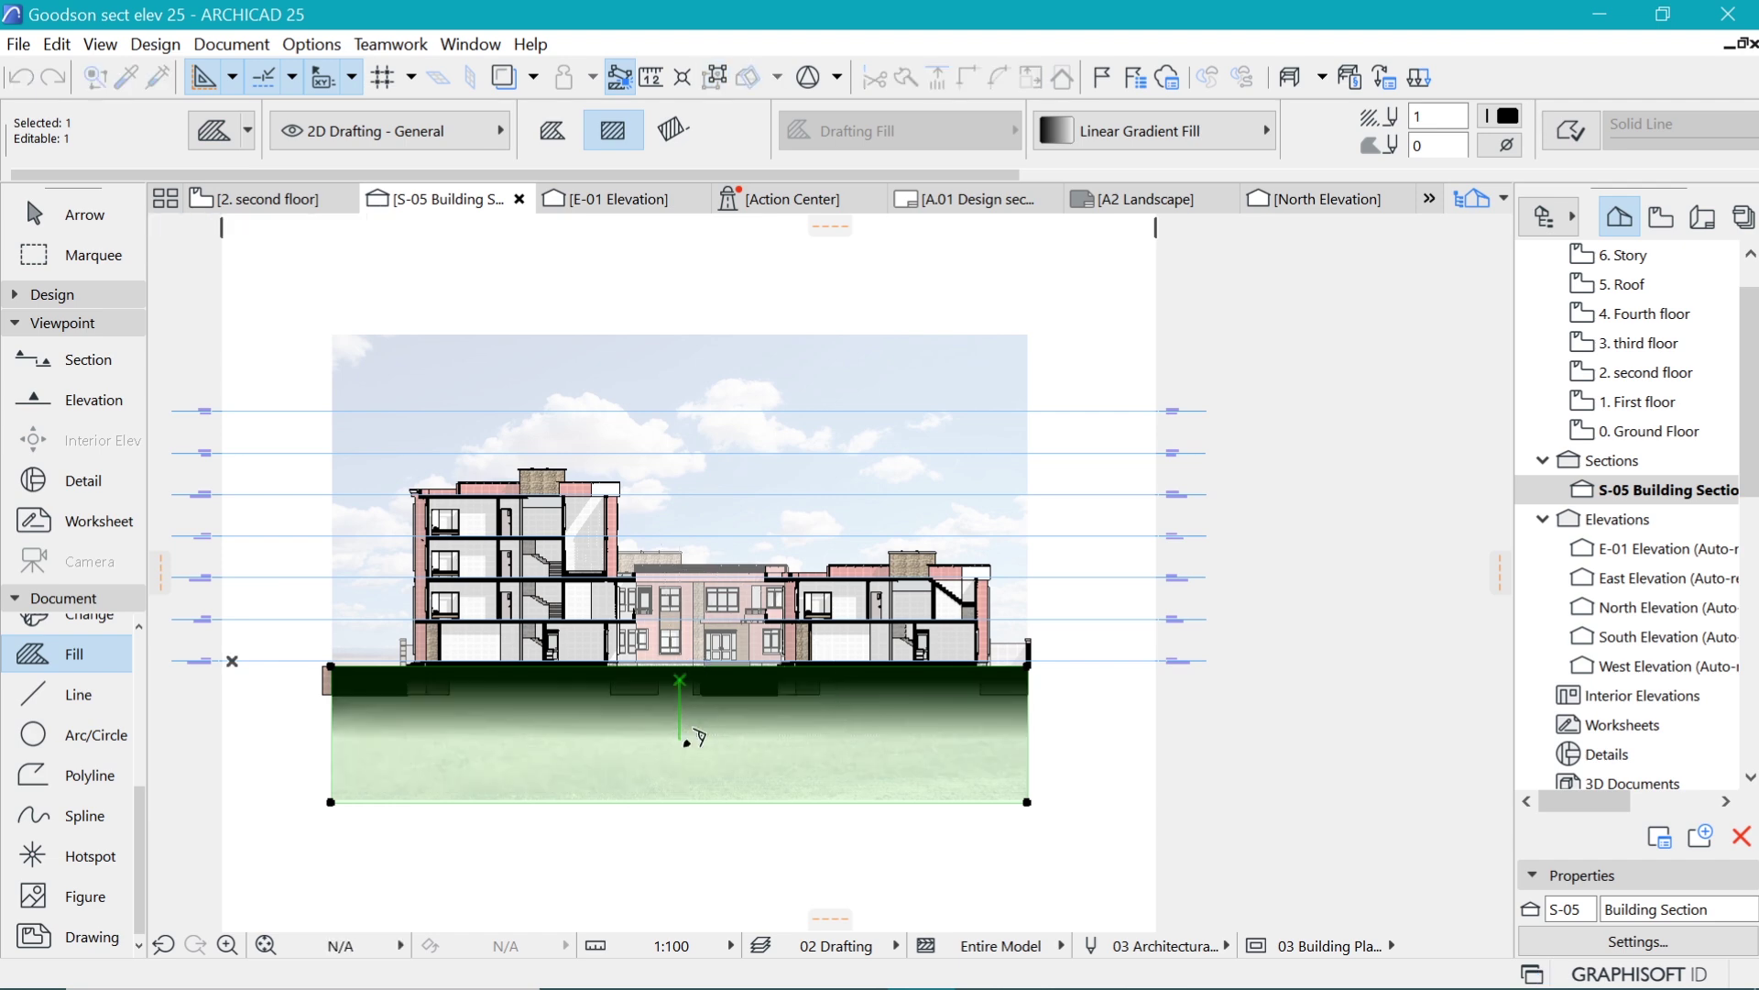
pyautogui.click(687, 739)
pyautogui.click(679, 754)
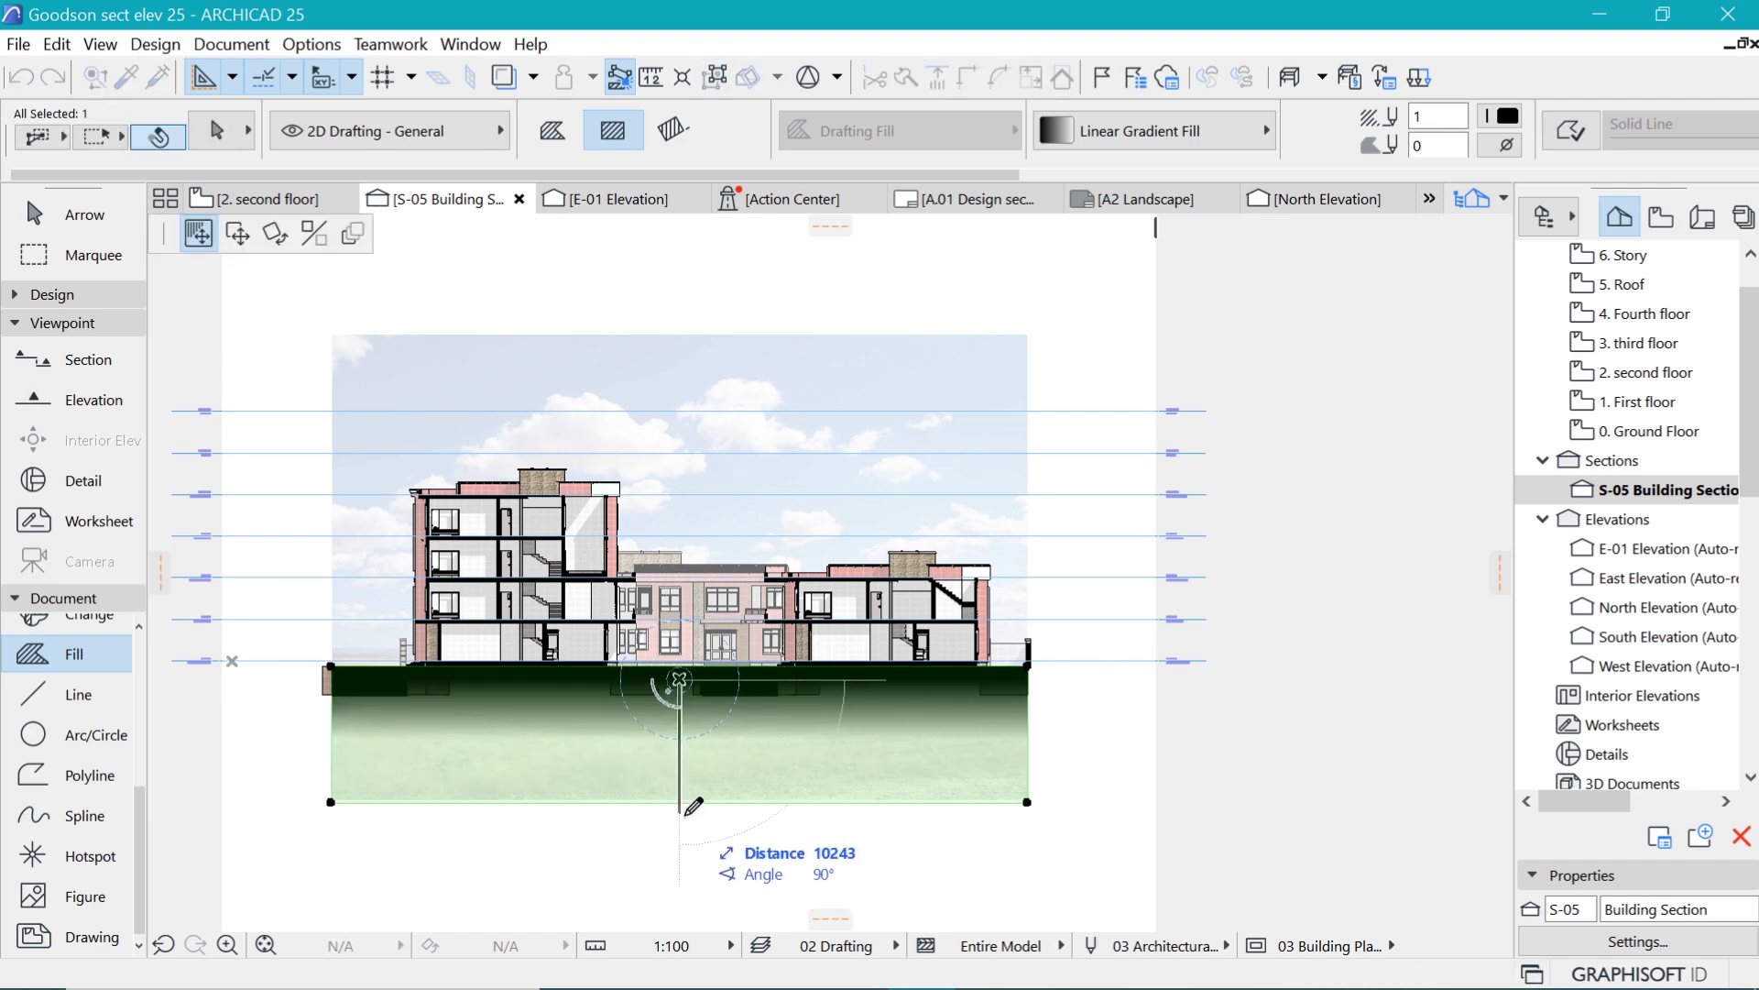
pyautogui.click(682, 812)
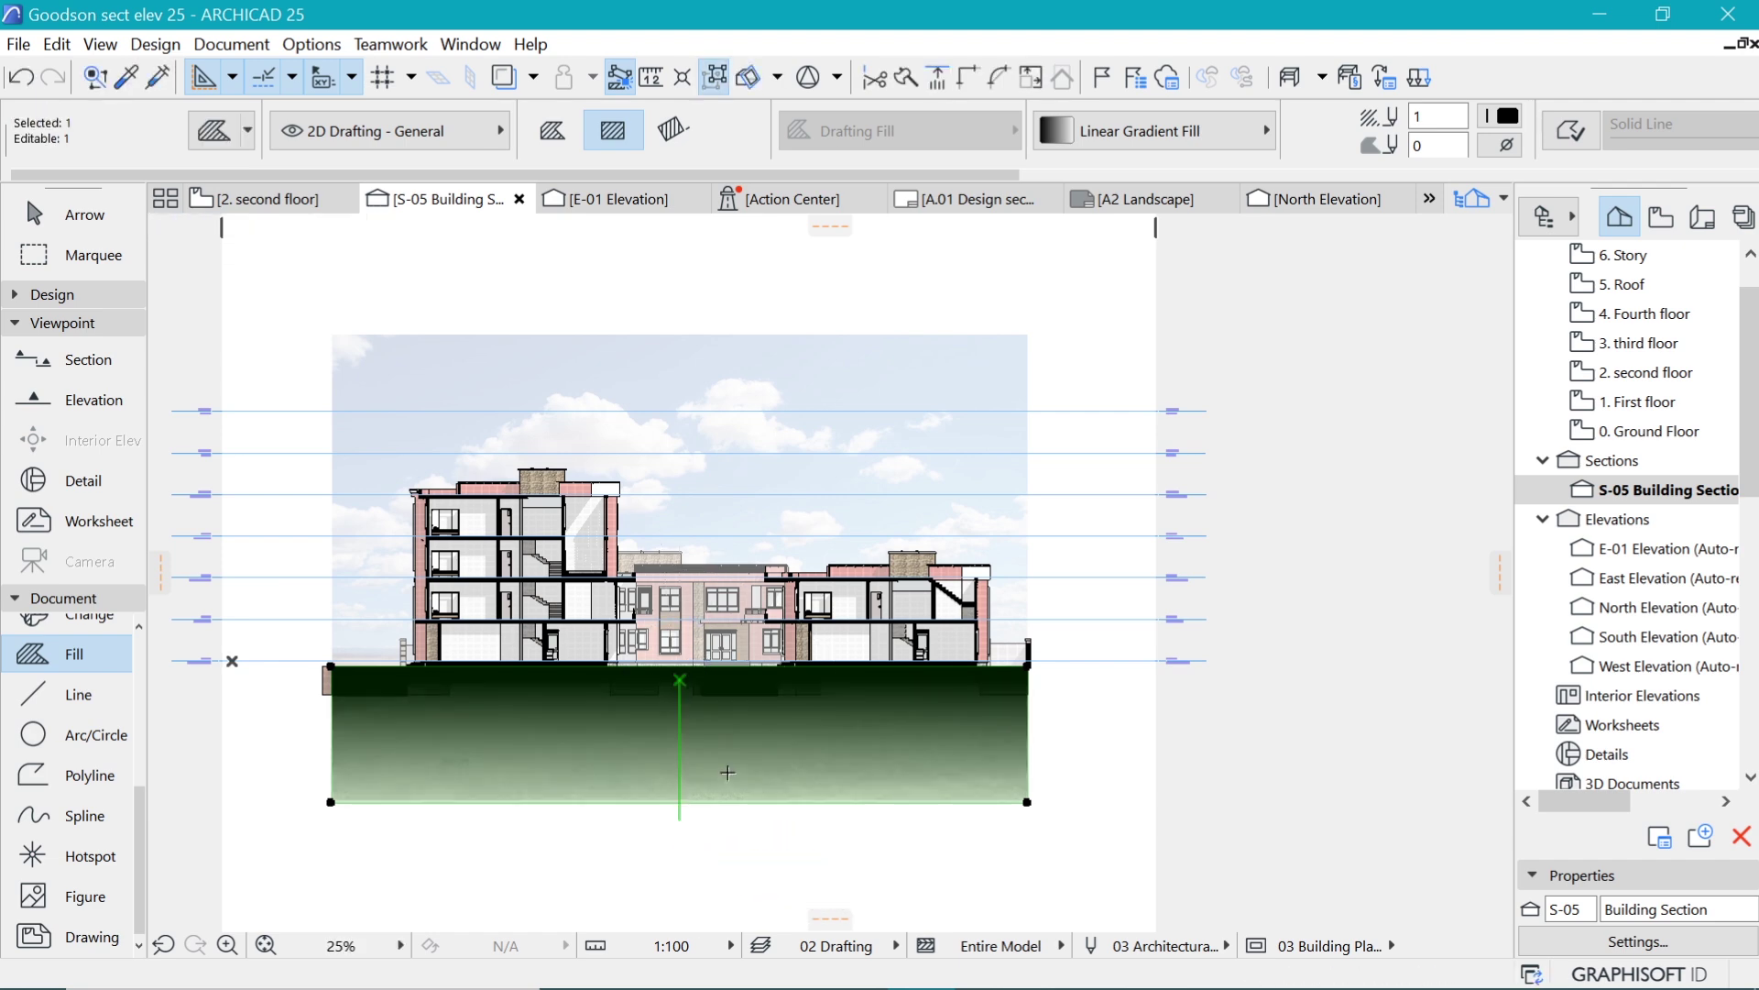
pyautogui.scroll(2, 701, 766)
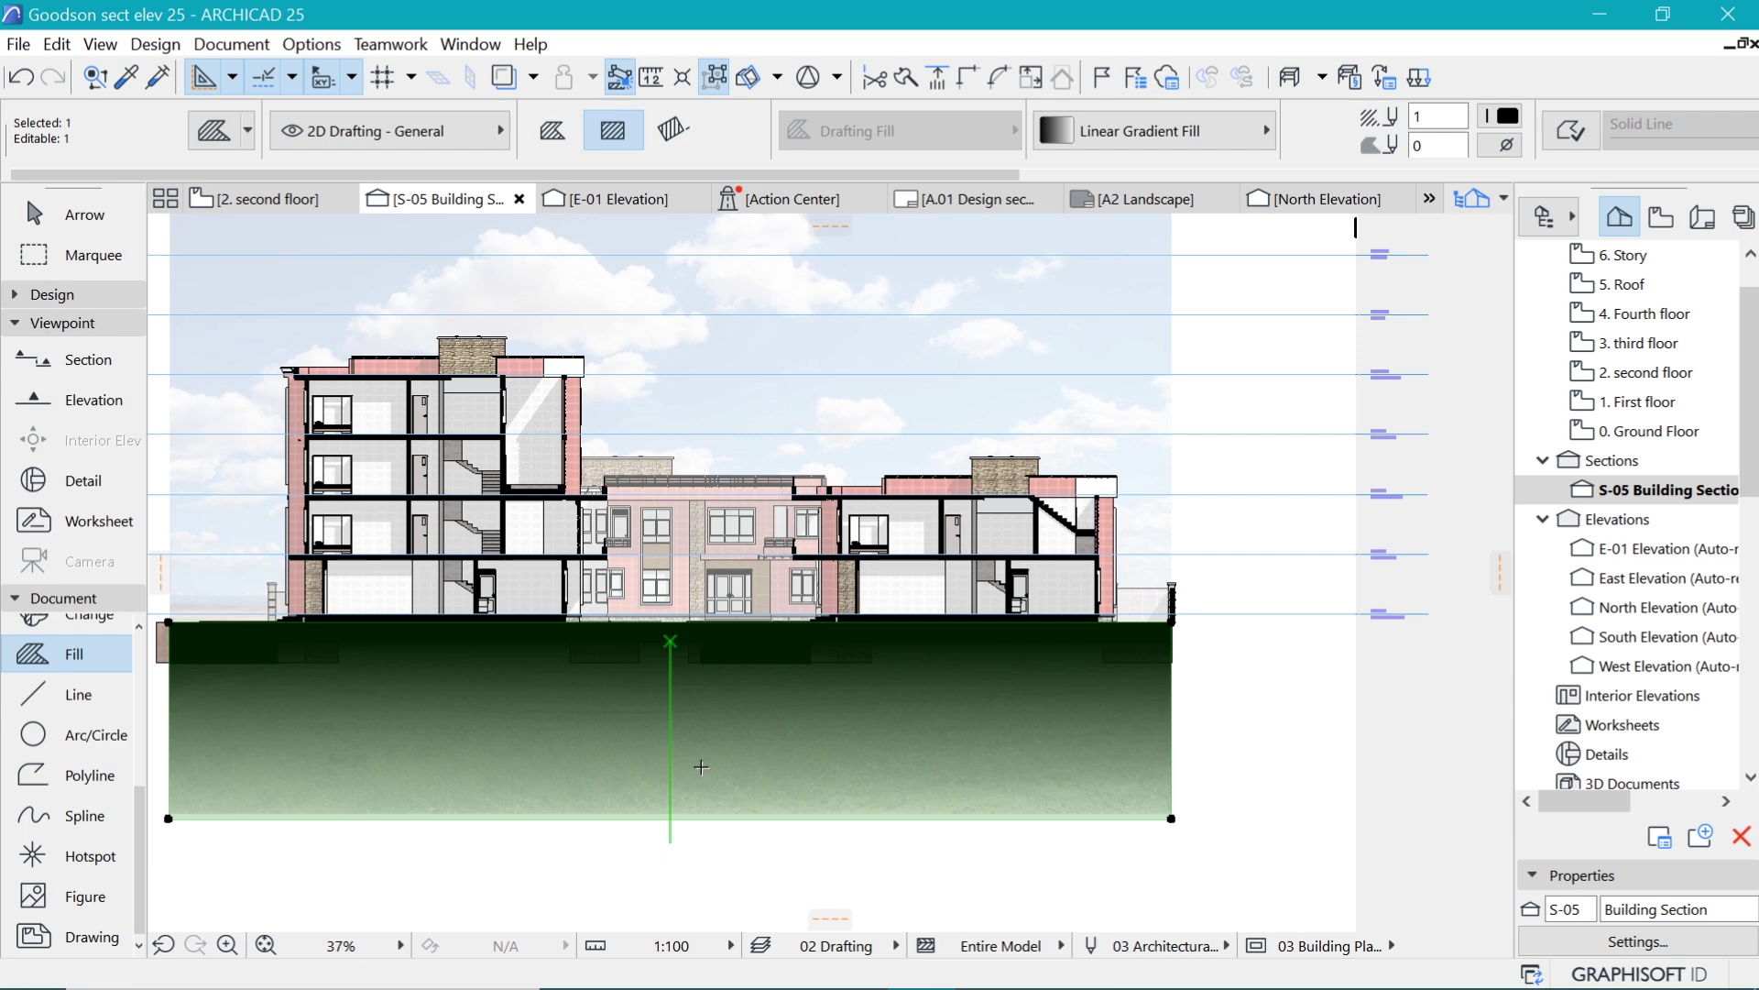
pyautogui.click(1505, 145)
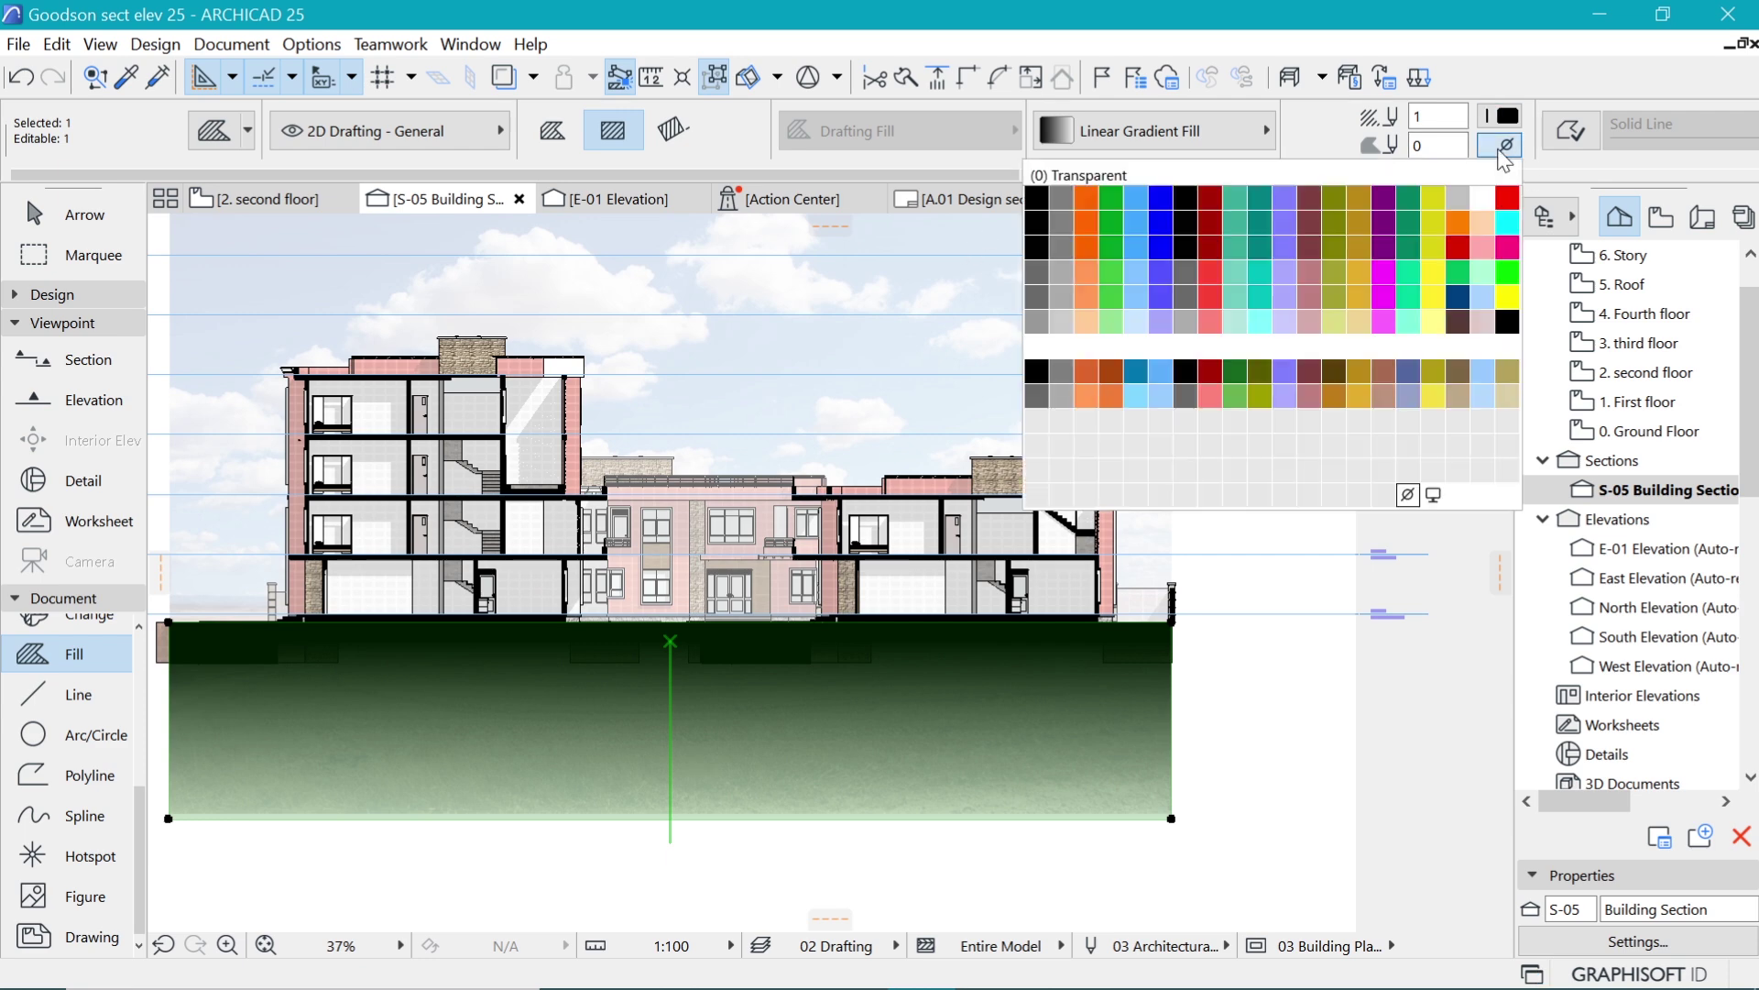
pyautogui.click(1432, 495)
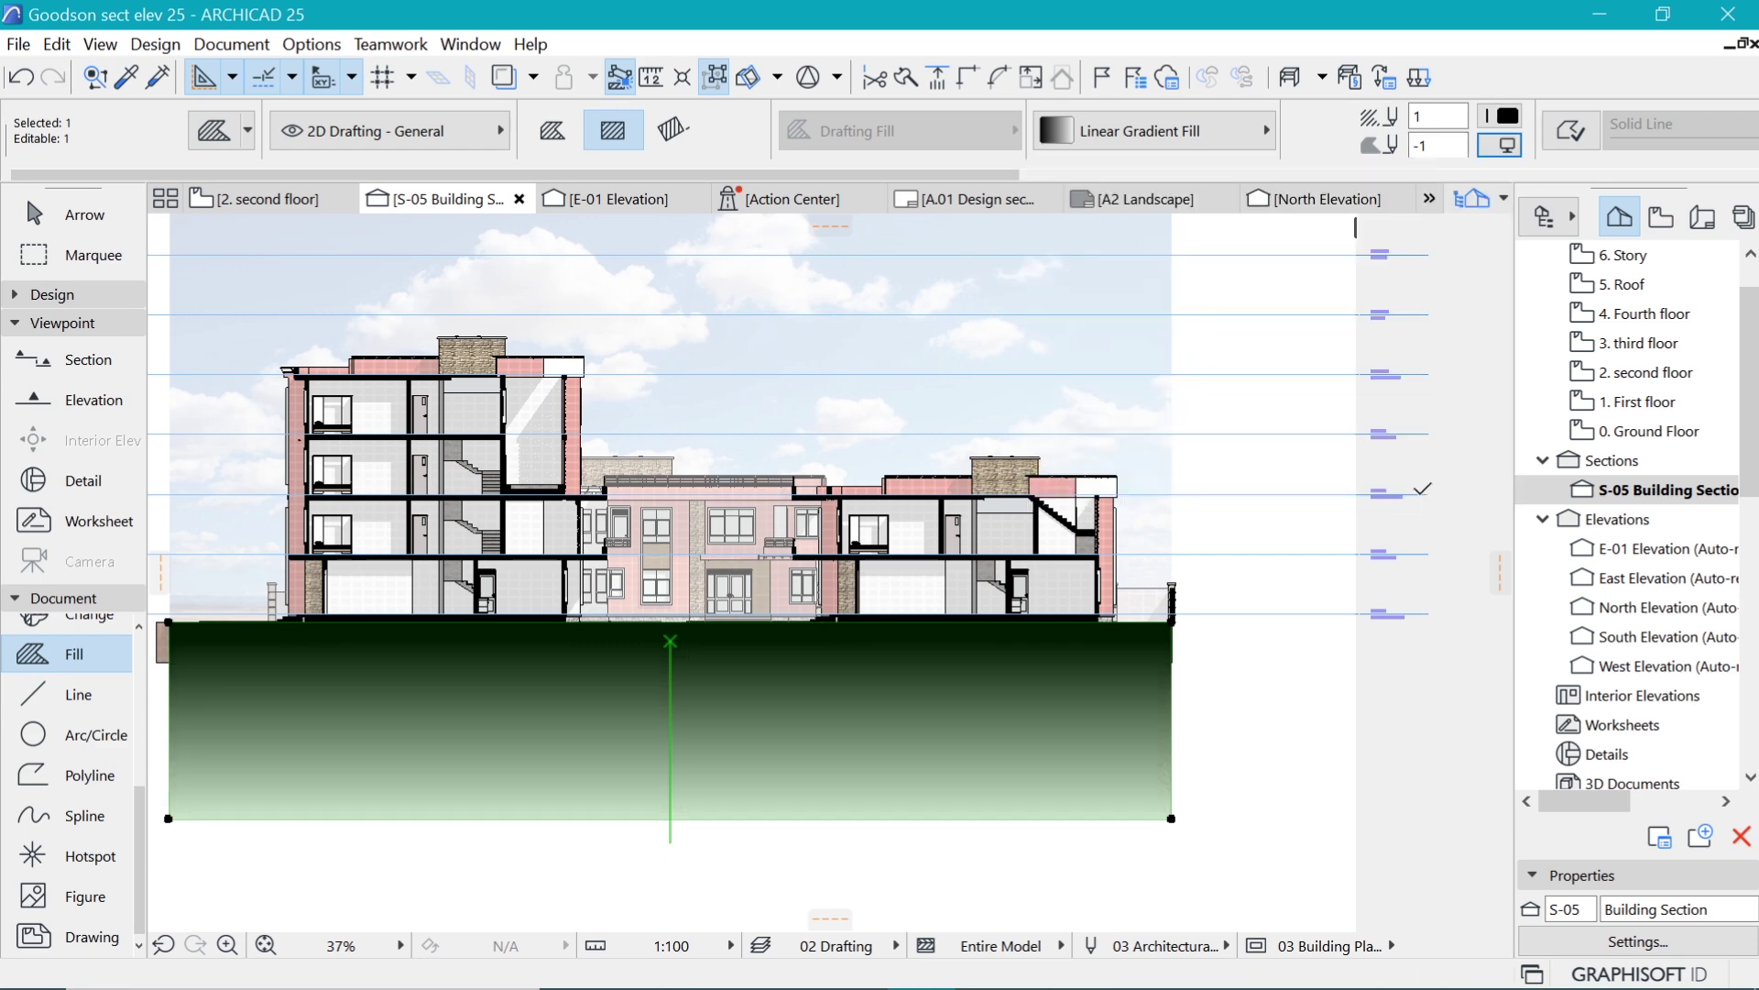
# Deselect the ground fill and bring up the Object Default Settings from the toolbox.
pyautogui.press('Escape')
pyautogui.scroll(-2, 1009, 469)
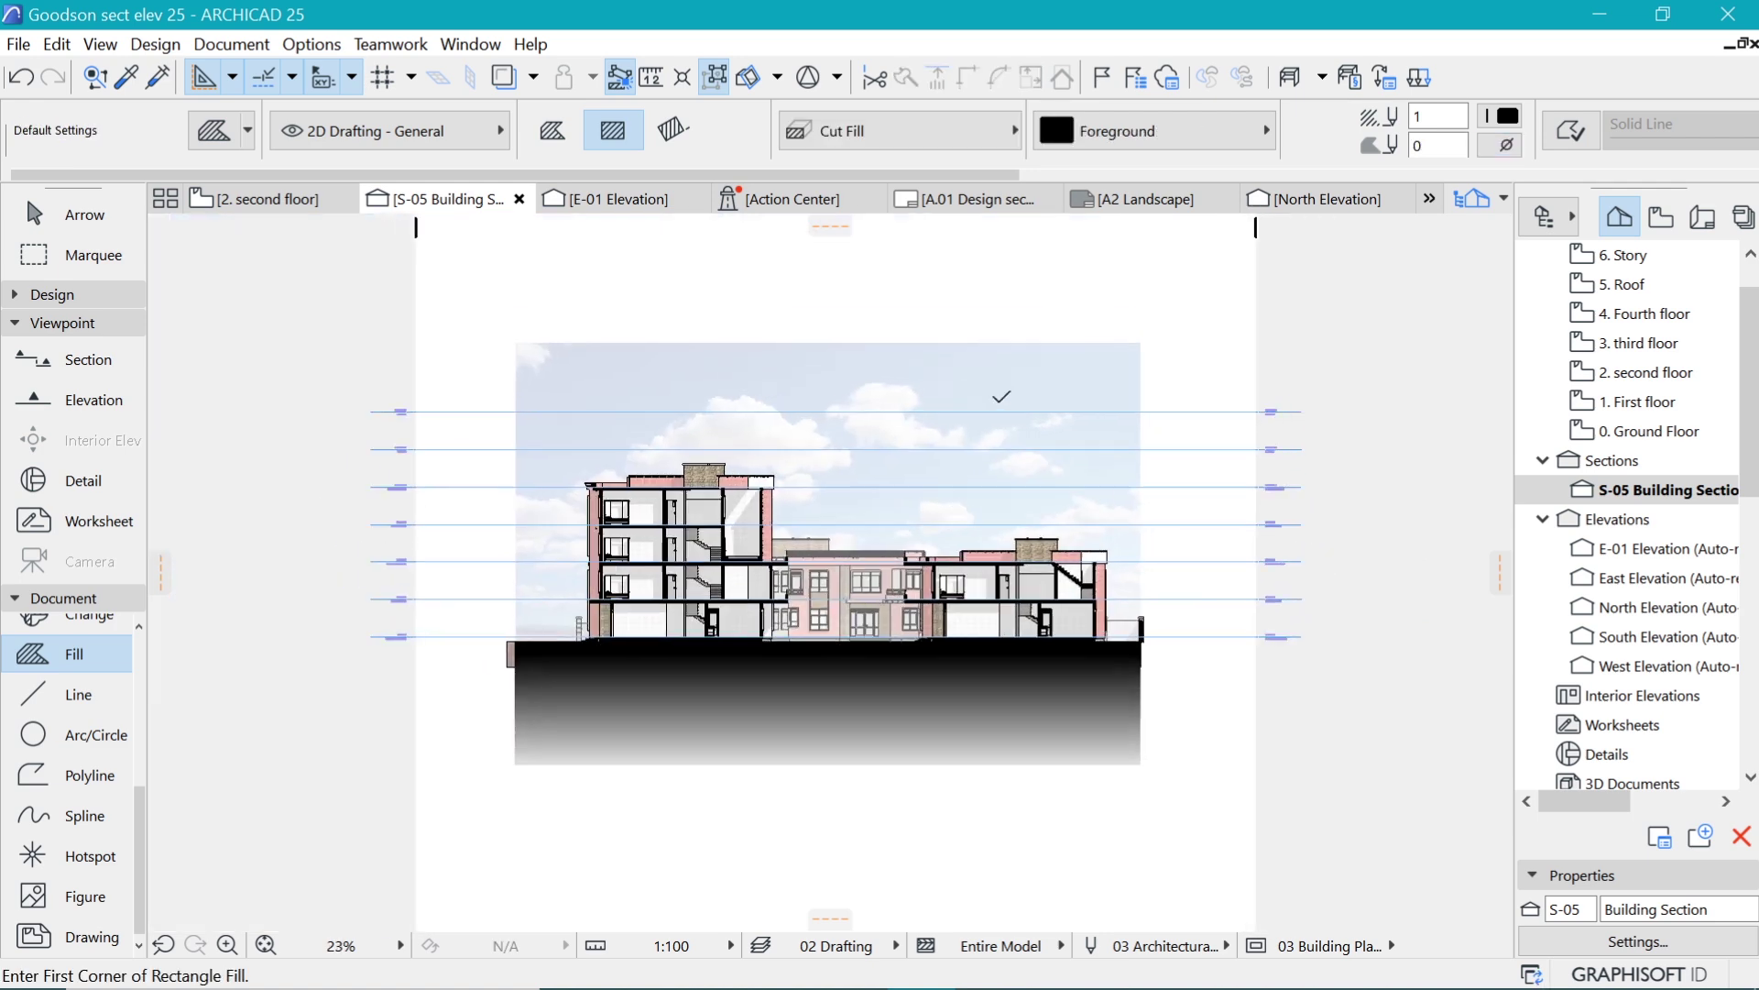
pyautogui.scroll(2, 1013, 553)
pyautogui.scroll(1, 611, 584)
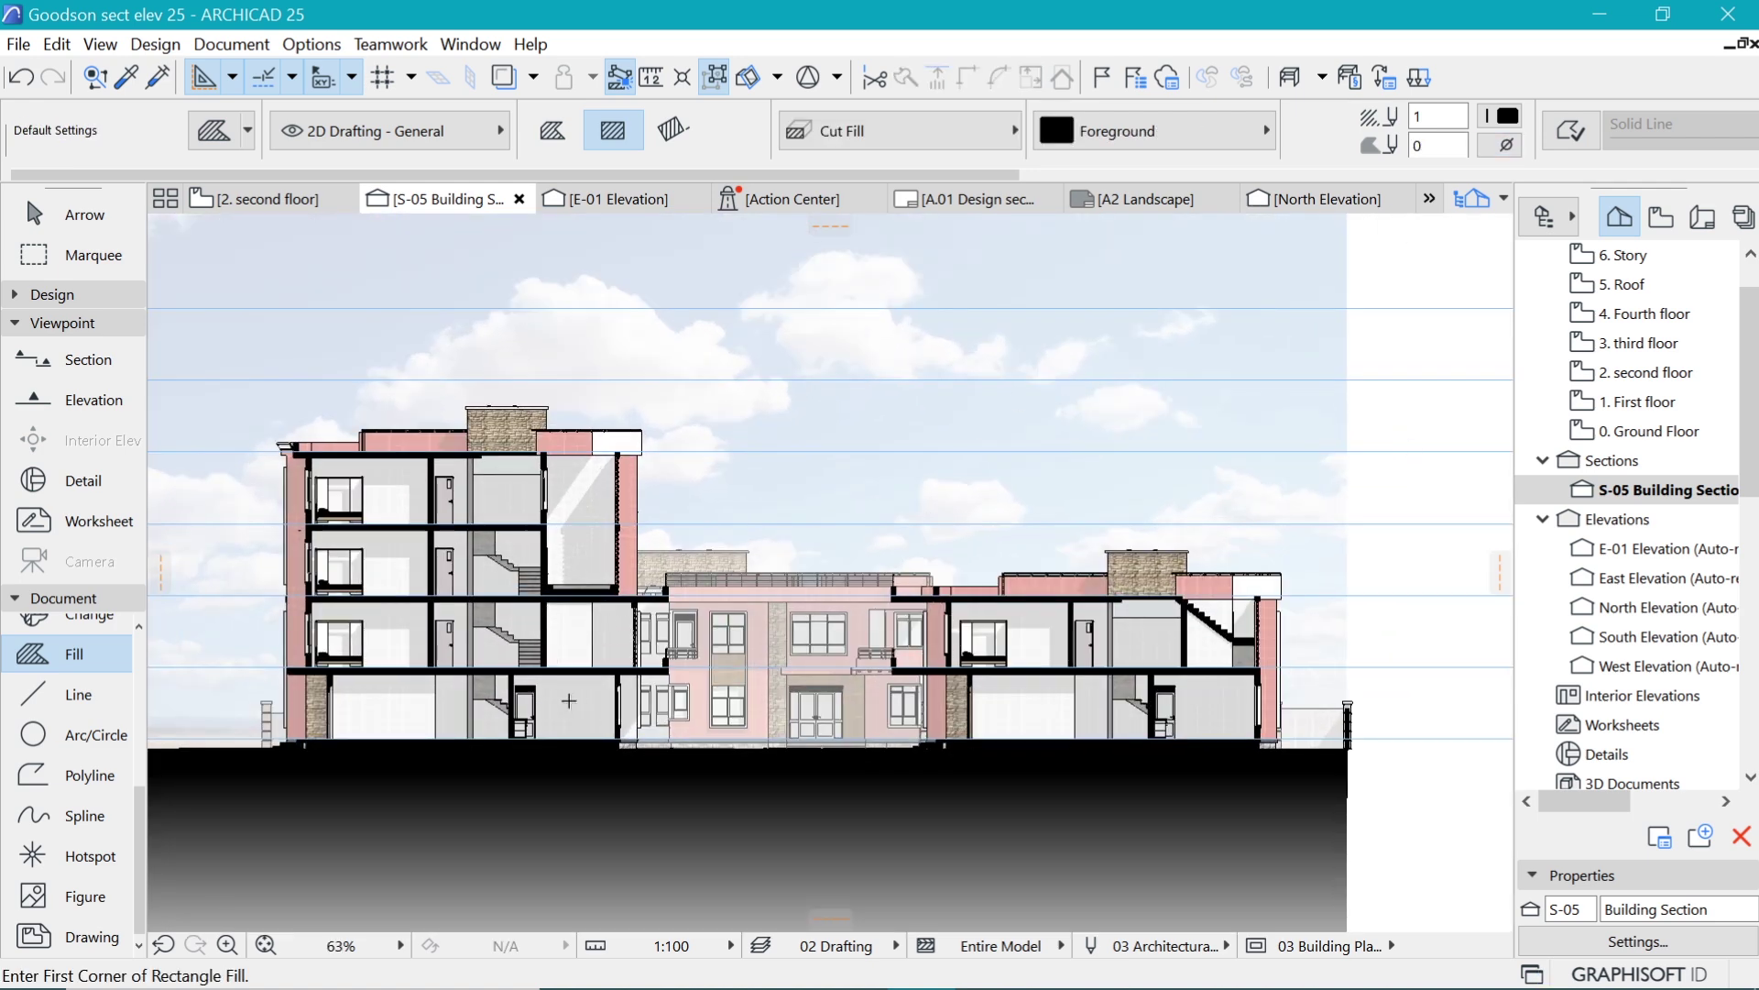
pyautogui.scroll(1, 572, 702)
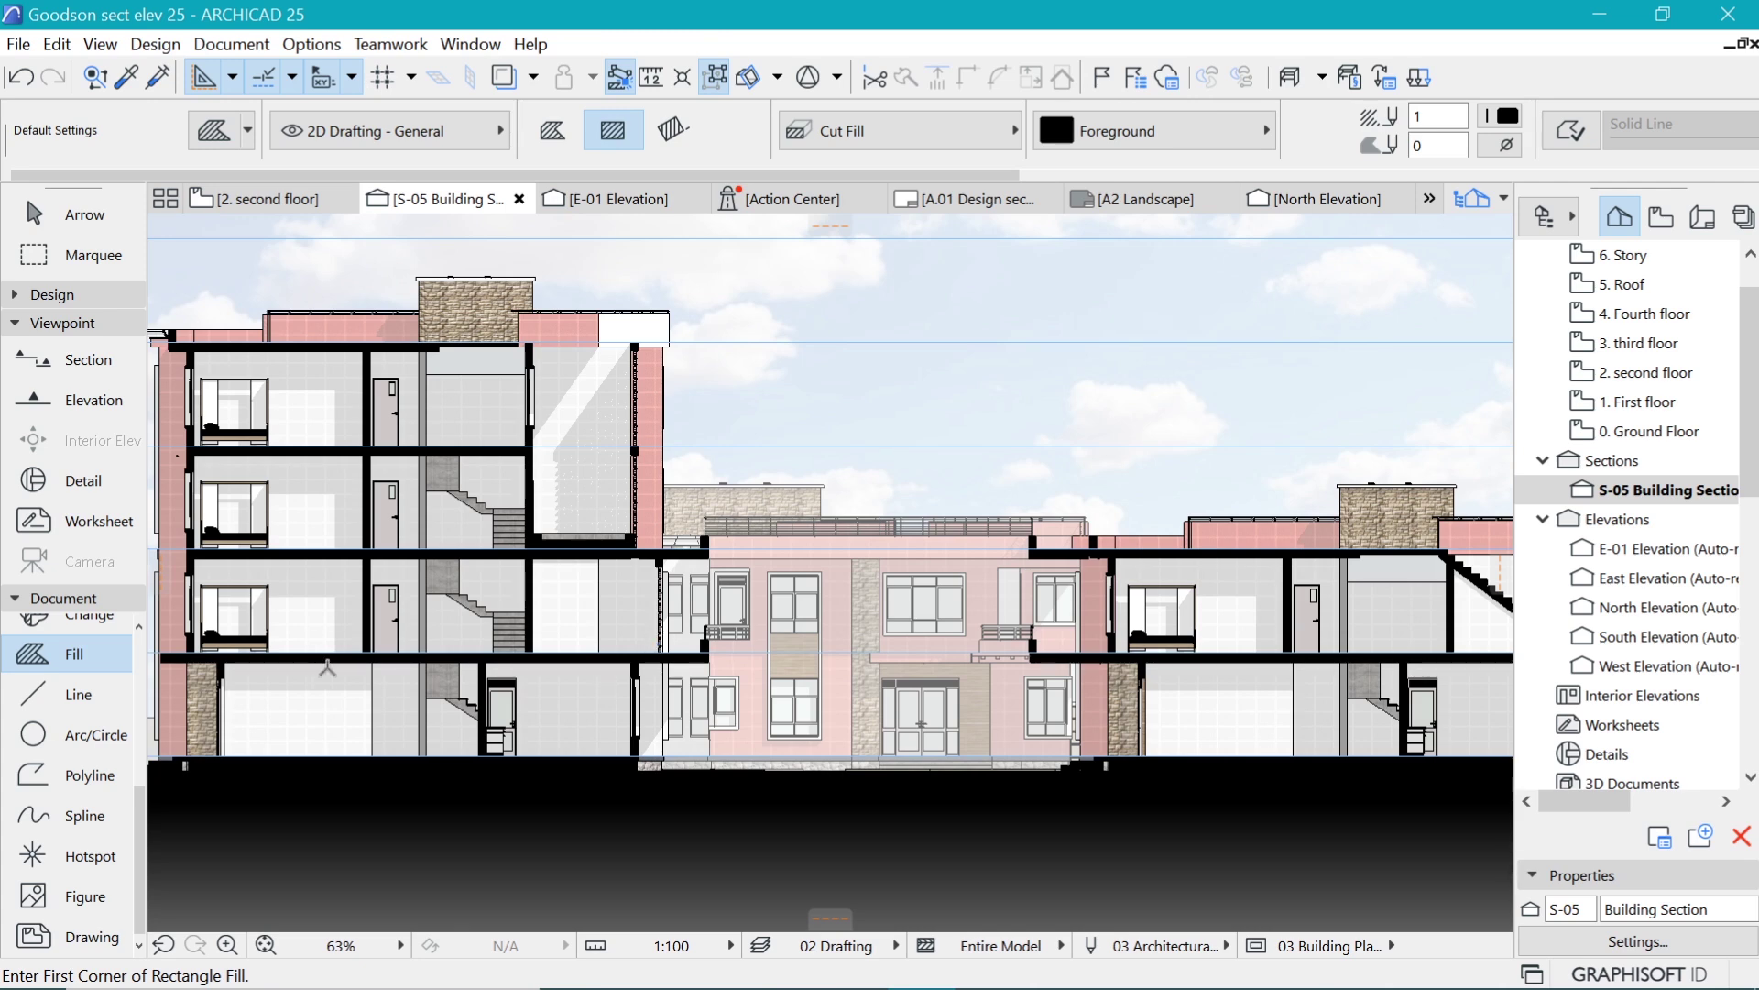
pyautogui.scroll(3, 482, 612)
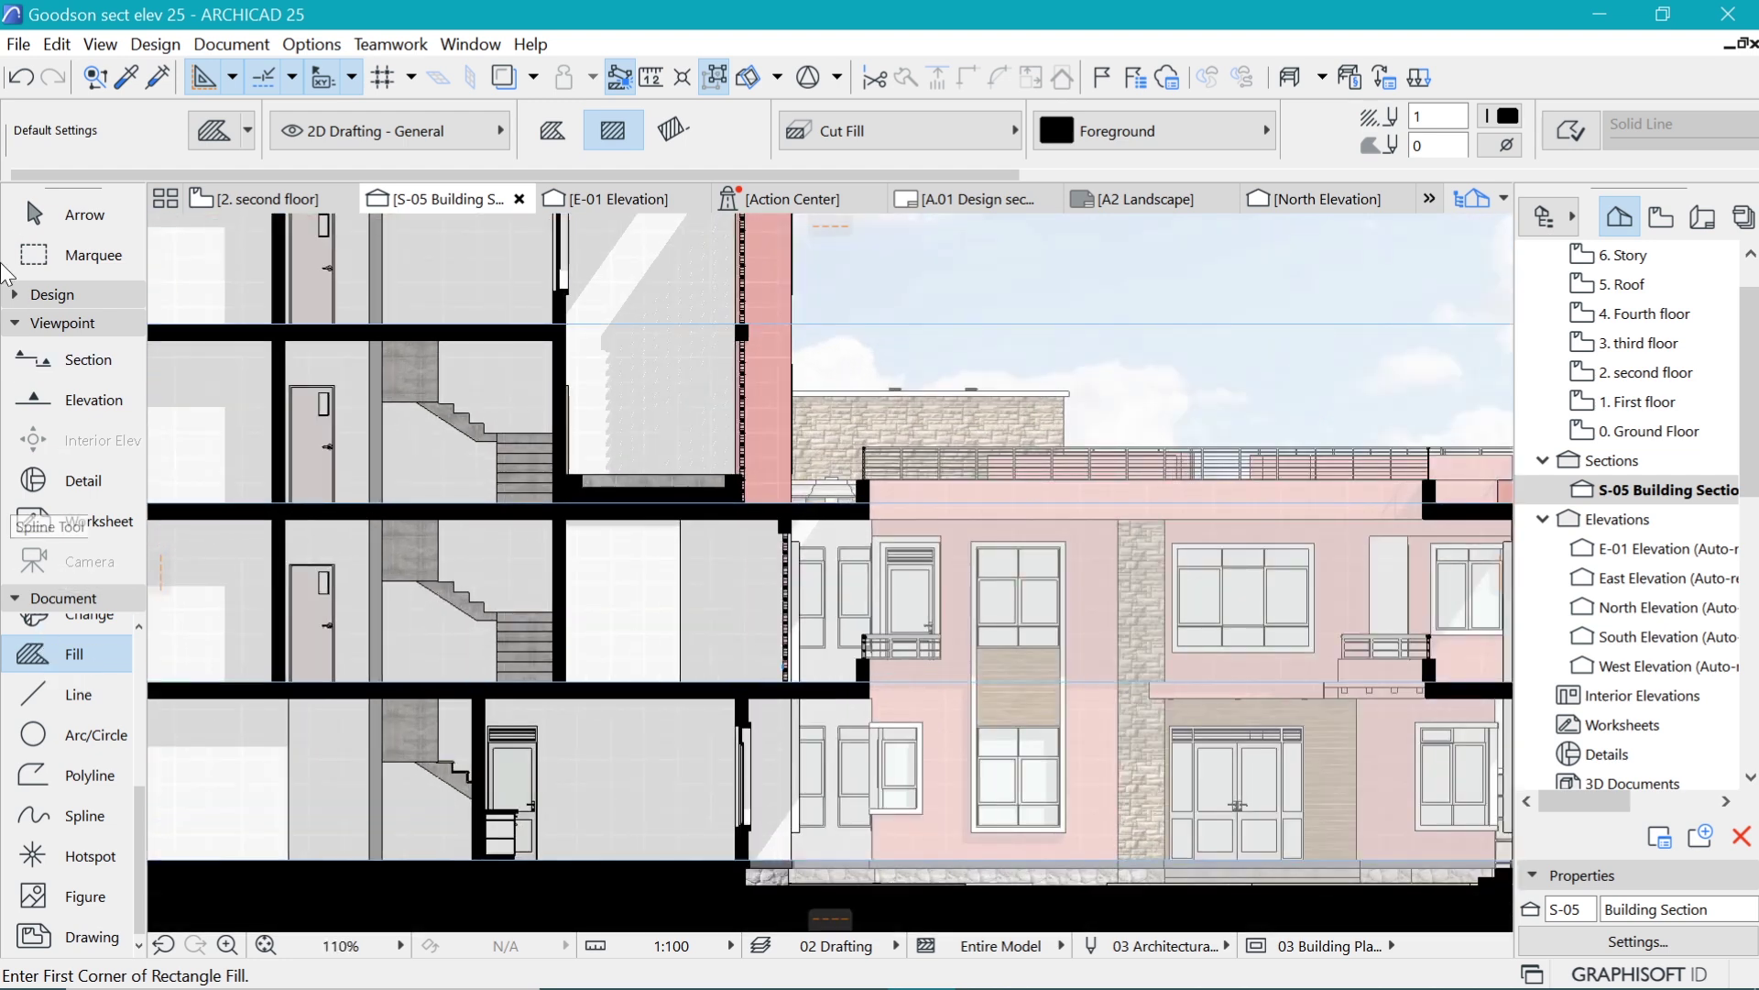
pyautogui.click(46, 294)
pyautogui.scroll(-3, 55, 697)
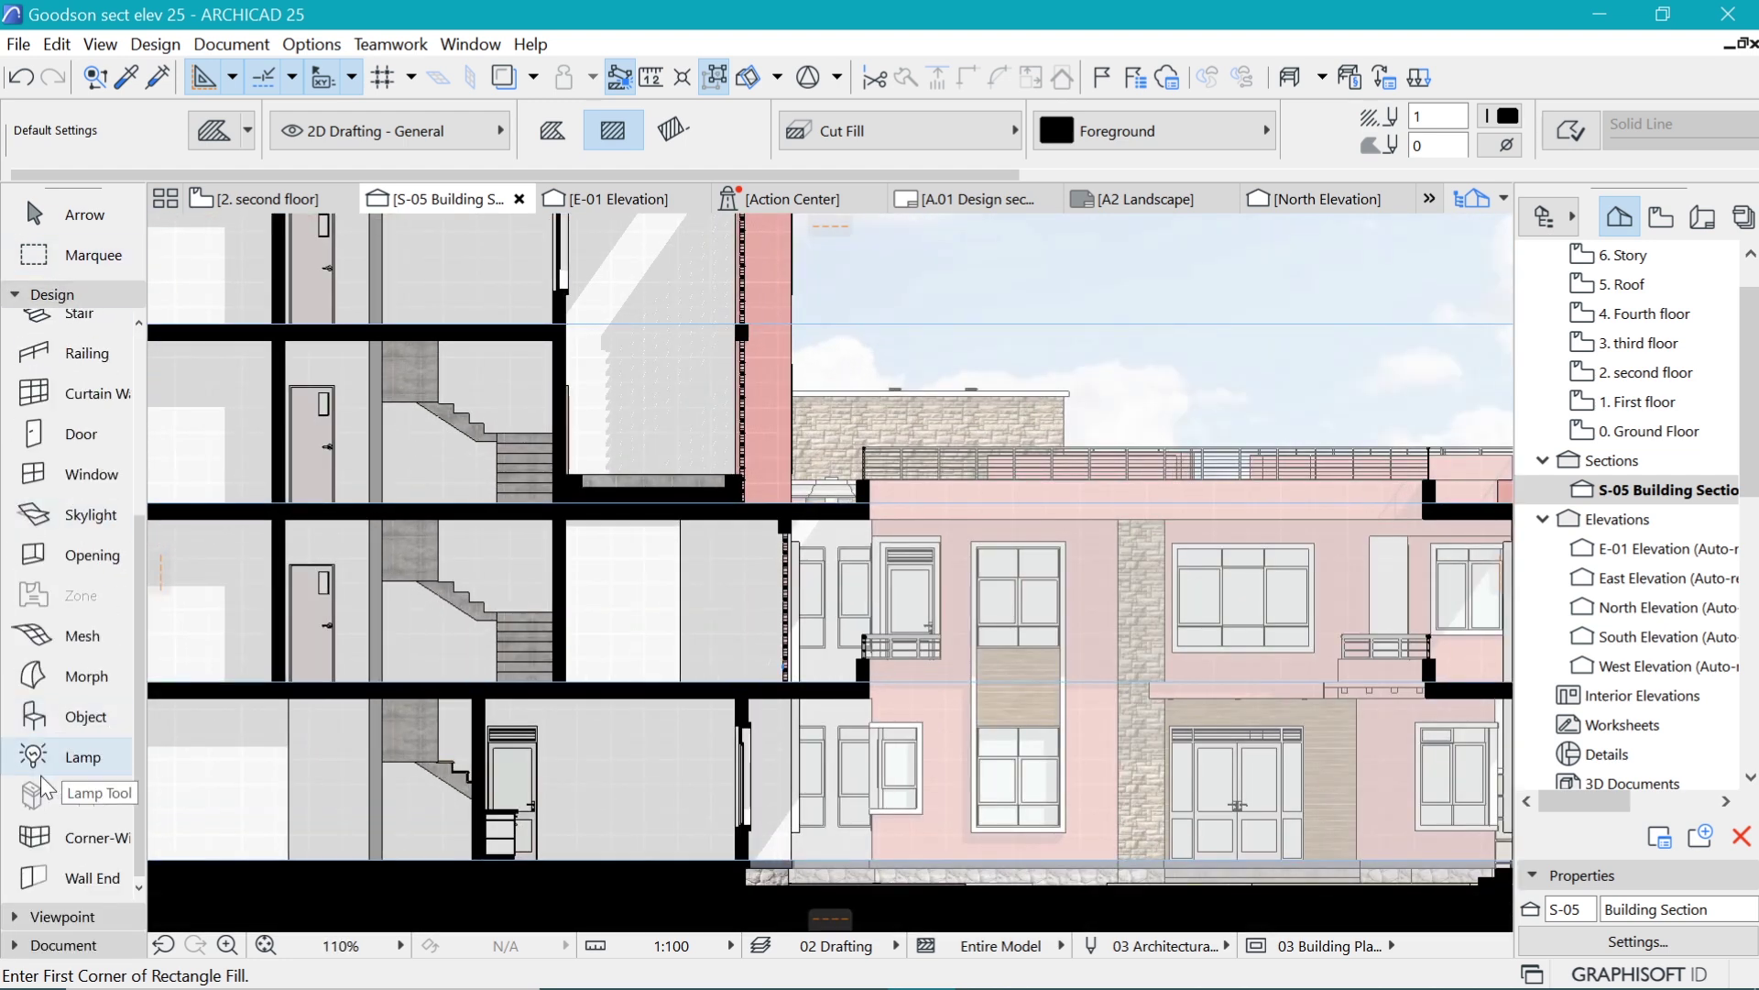
pyautogui.doubleClick(83, 716)
# Search the library for MAN and choose Standing Man Contour 01 25 in Front View.
pyautogui.click(530, 165)
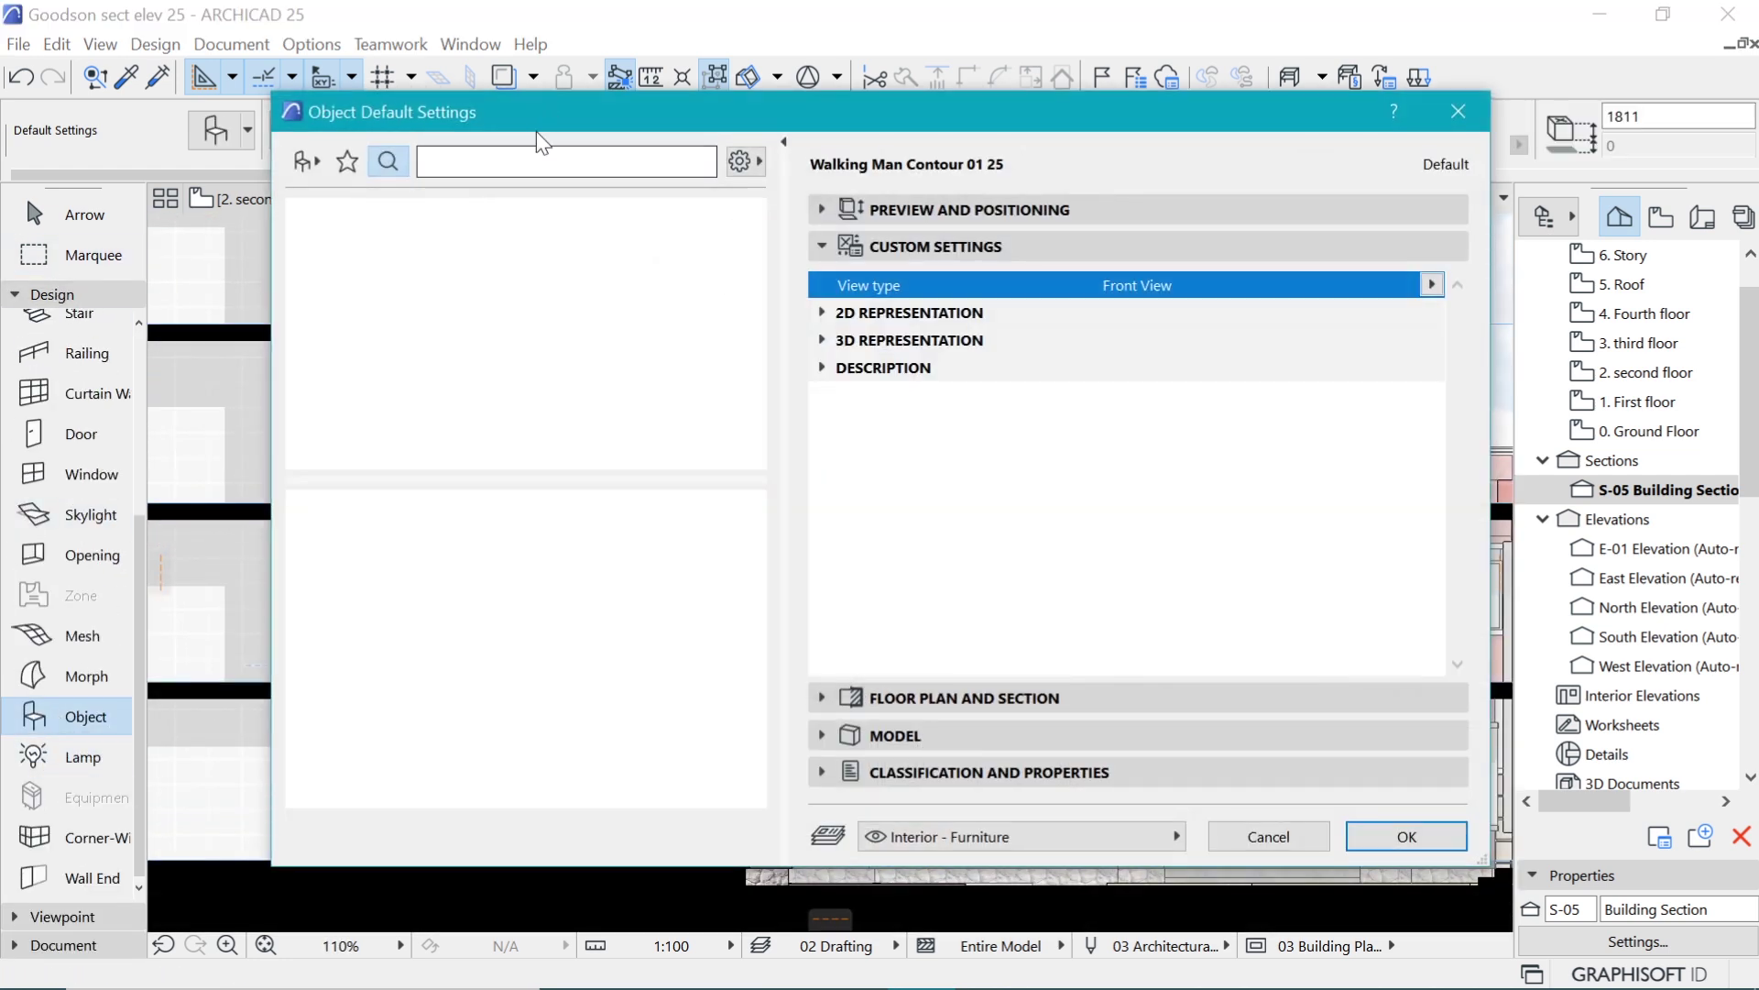
pyautogui.write('MA')
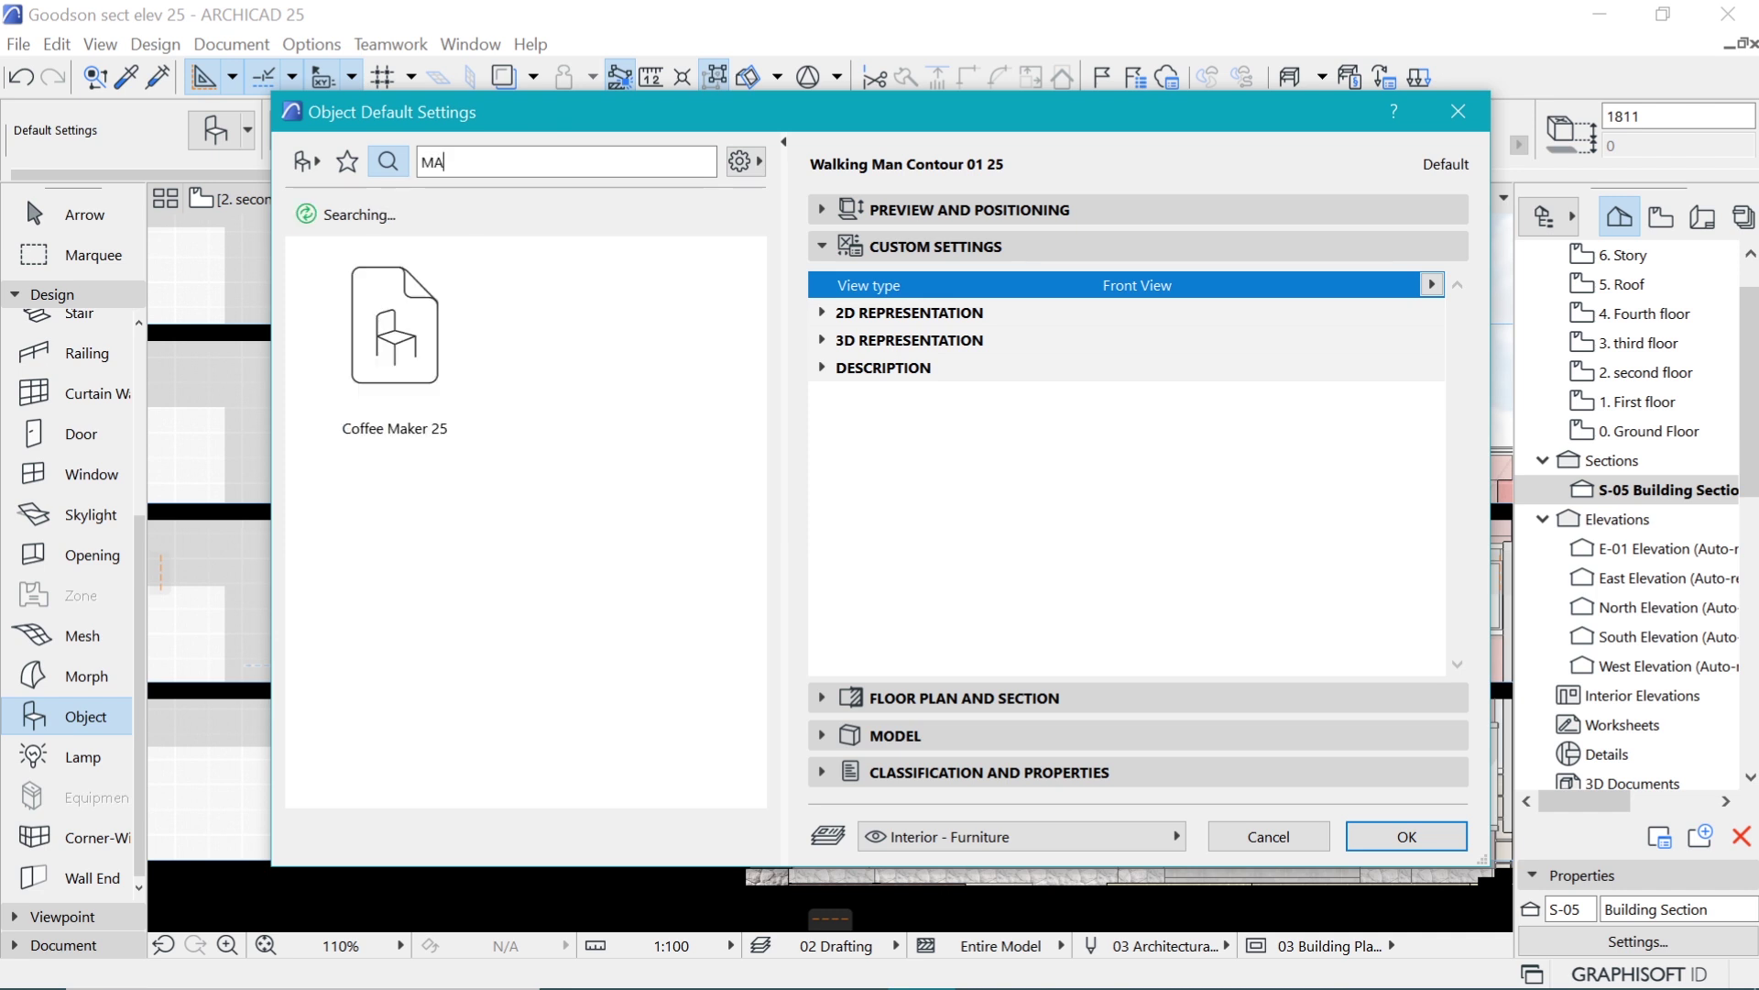
pyautogui.write('N')
pyautogui.click(395, 513)
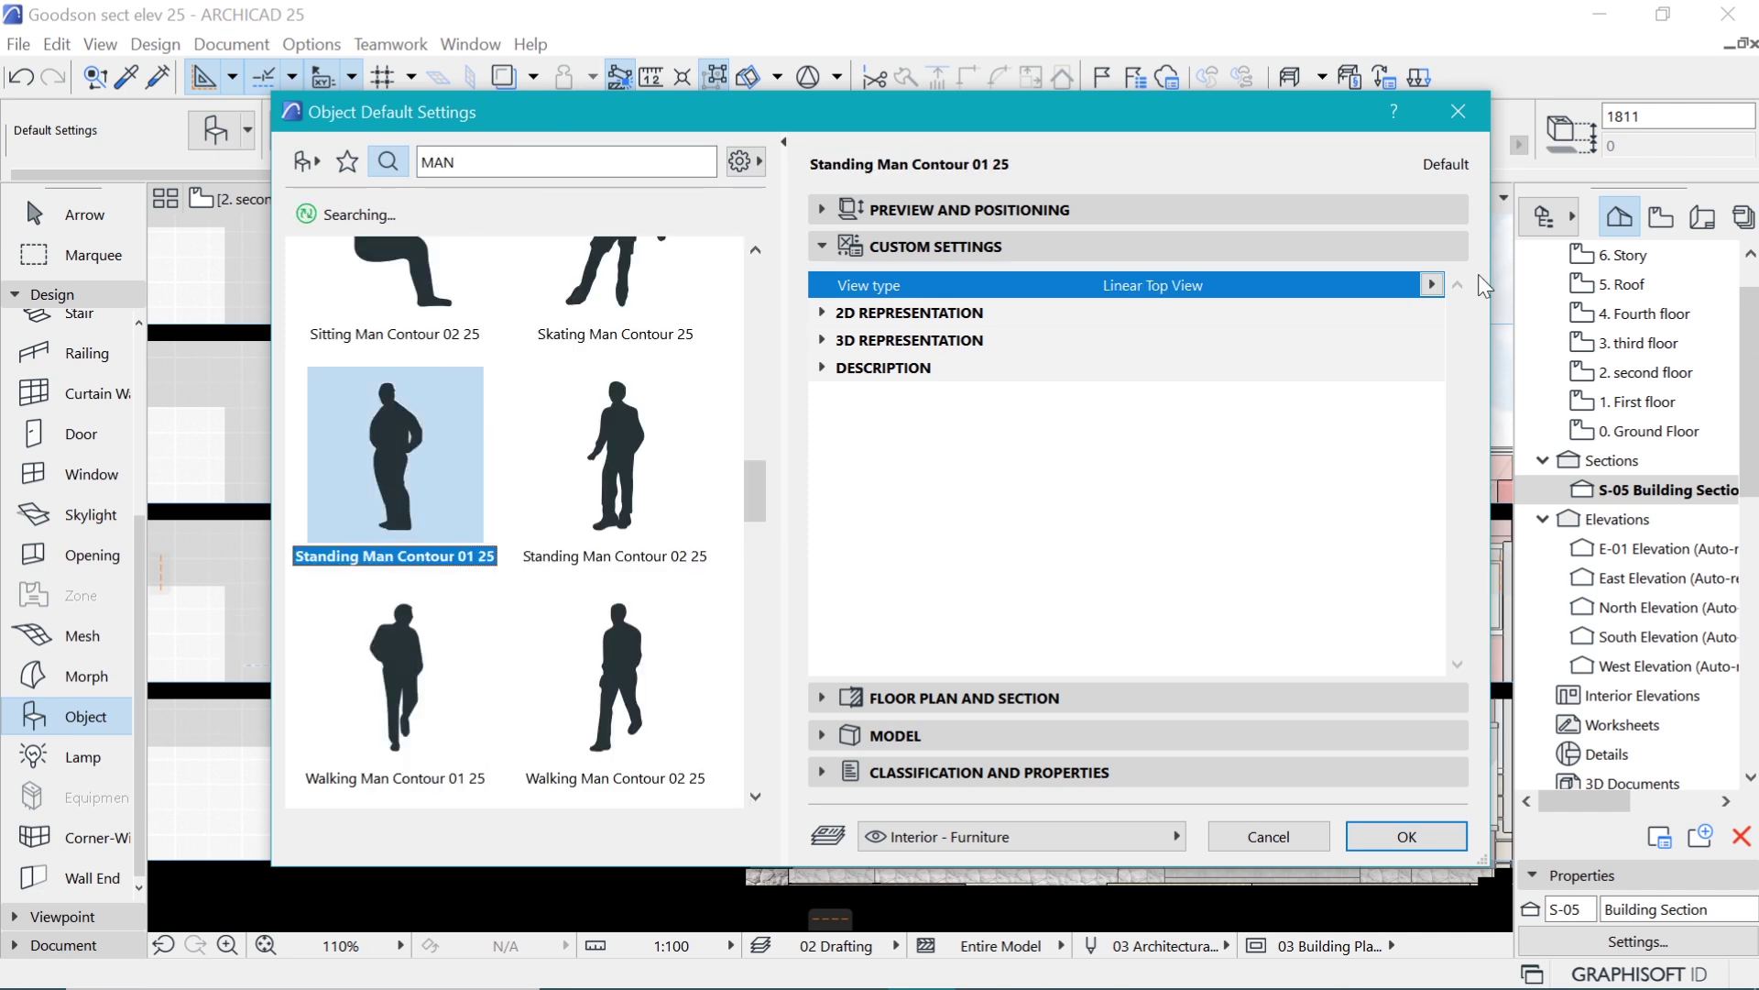
pyautogui.click(1432, 284)
pyautogui.click(1501, 310)
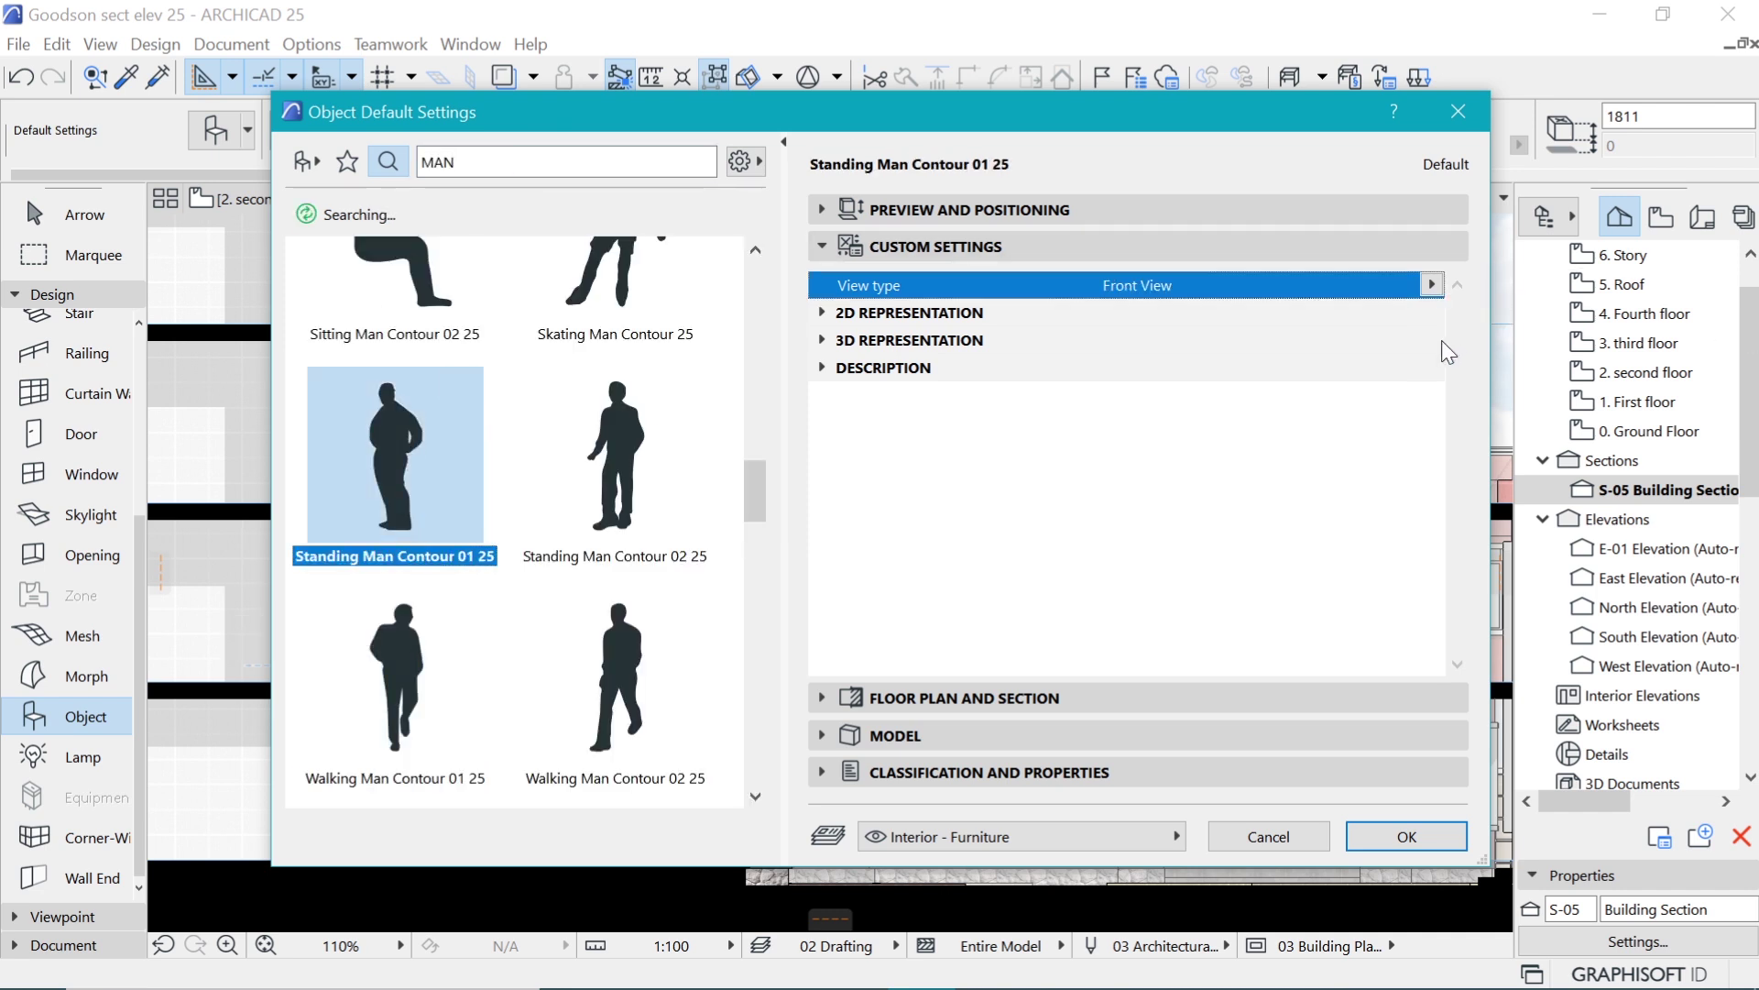
pyautogui.click(1416, 837)
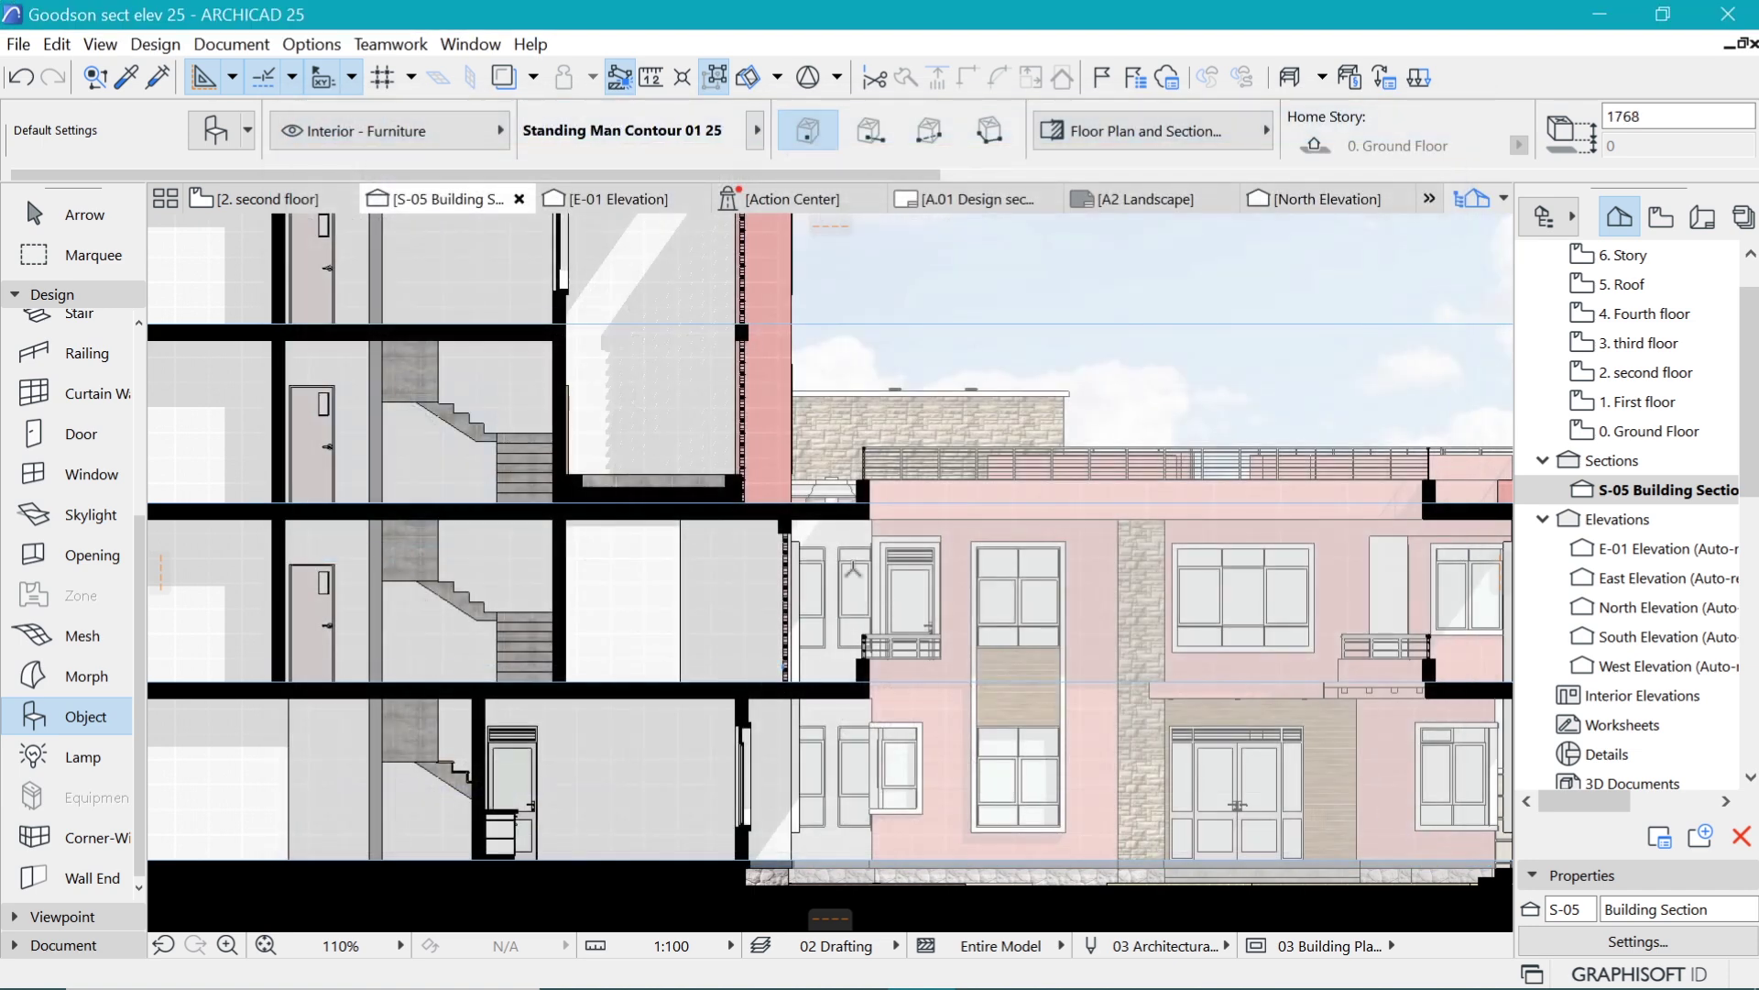
# Place the standing man on the upper-floor slab beside the railing.
pyautogui.scroll(3, 643, 676)
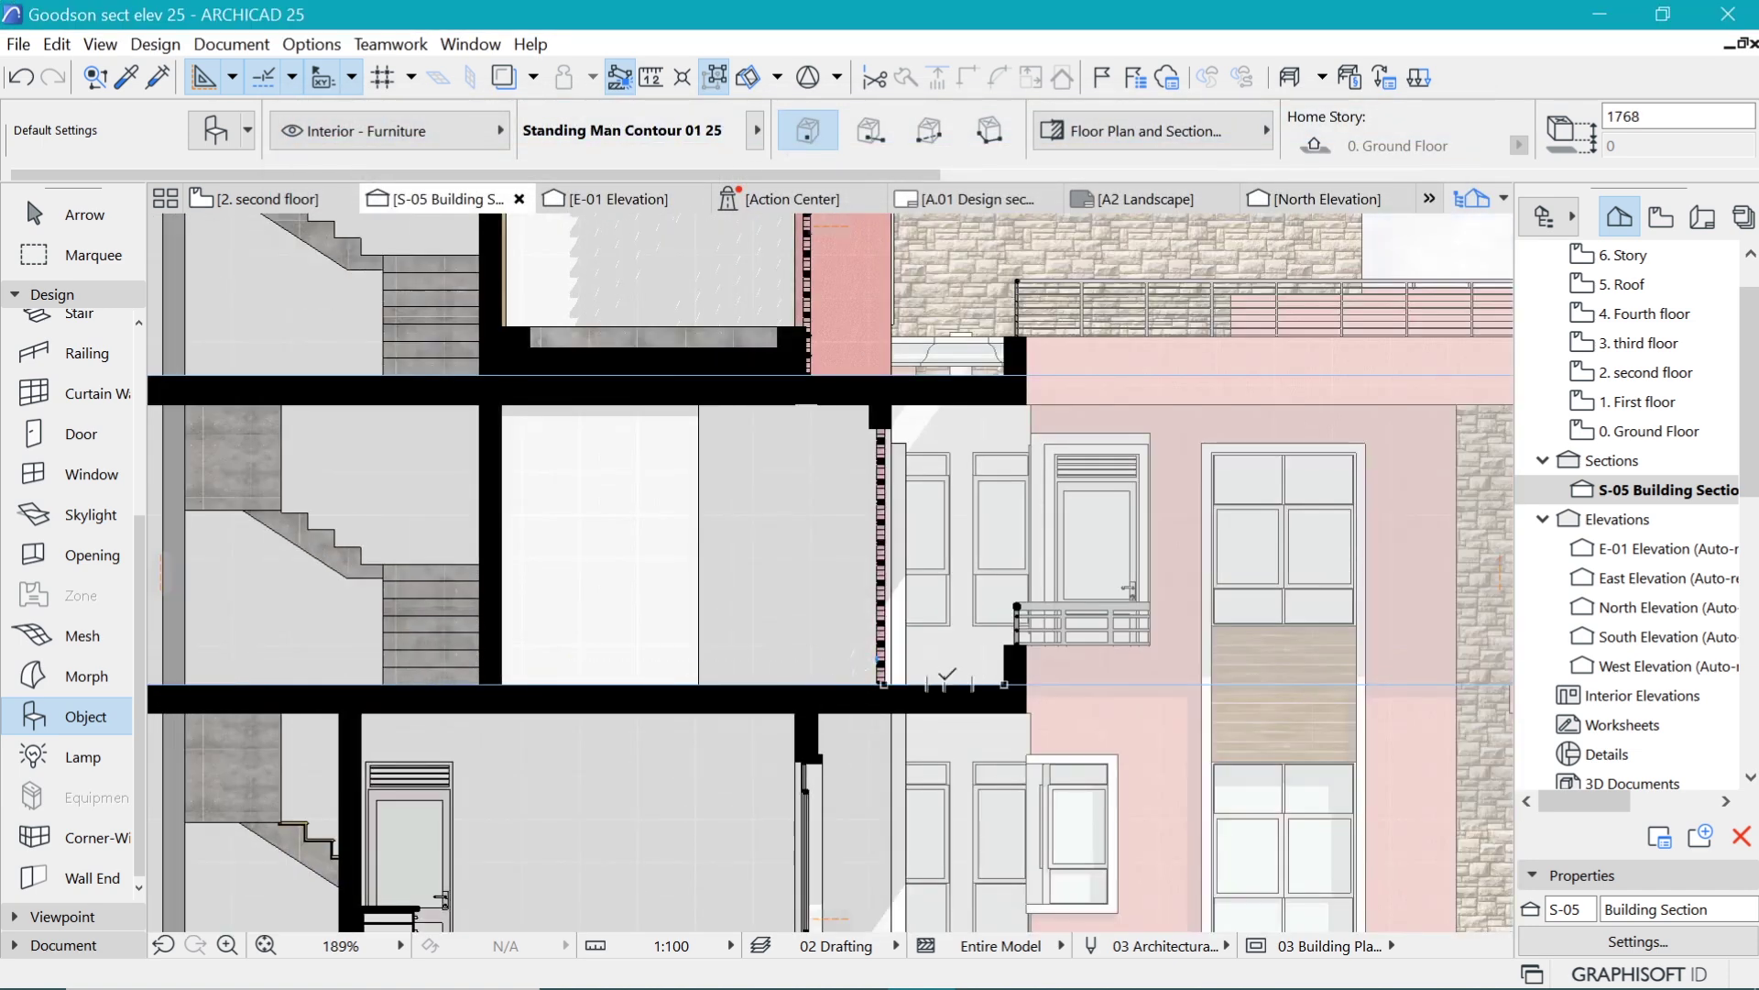
pyautogui.click(947, 680)
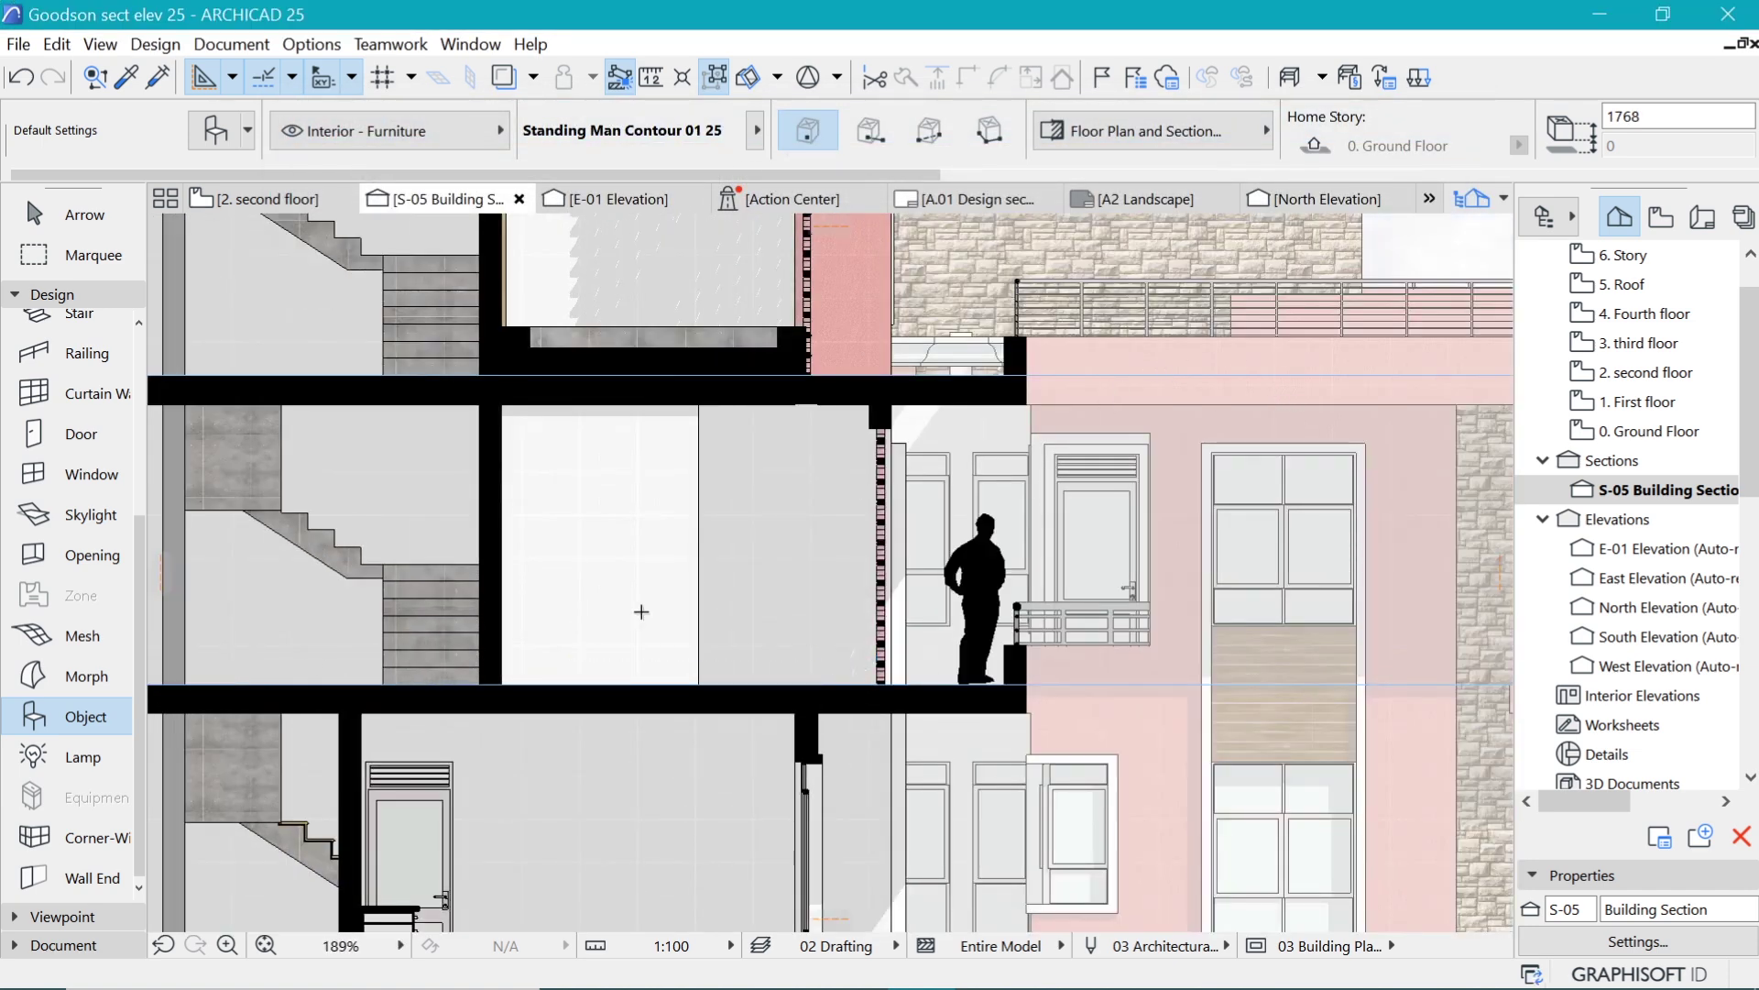
pyautogui.scroll(-4, 642, 611)
pyautogui.scroll(2, 741, 438)
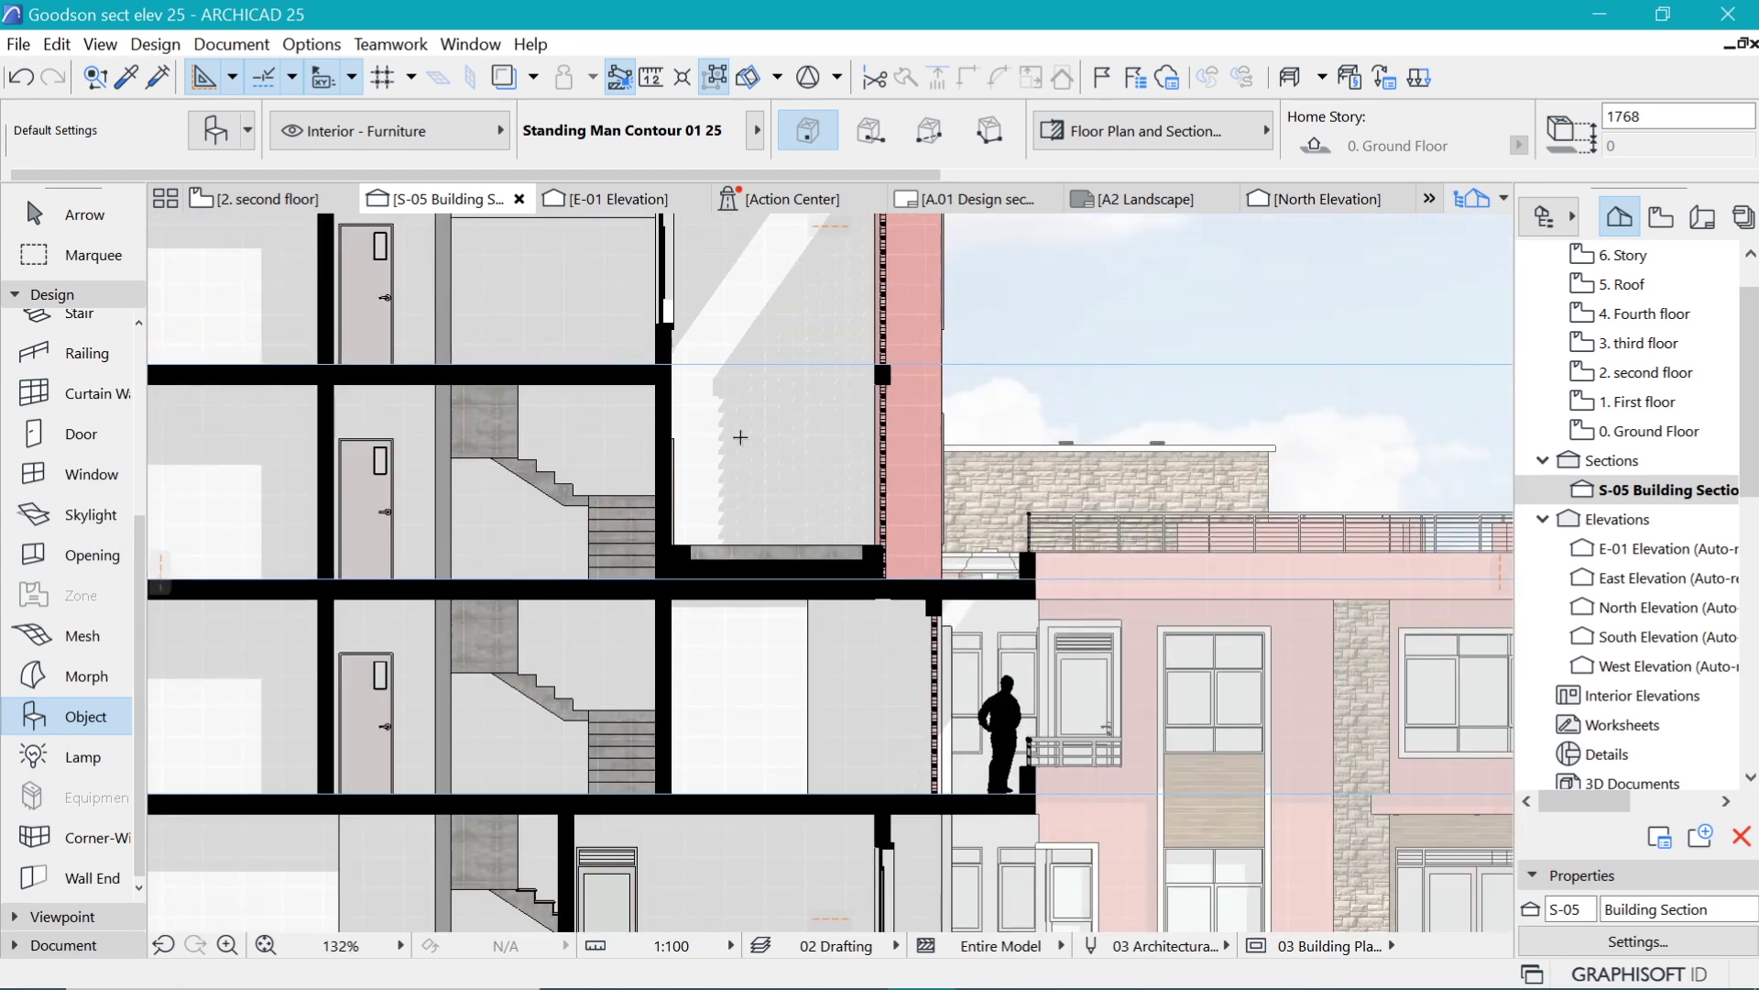
pyautogui.doubleClick(55, 716)
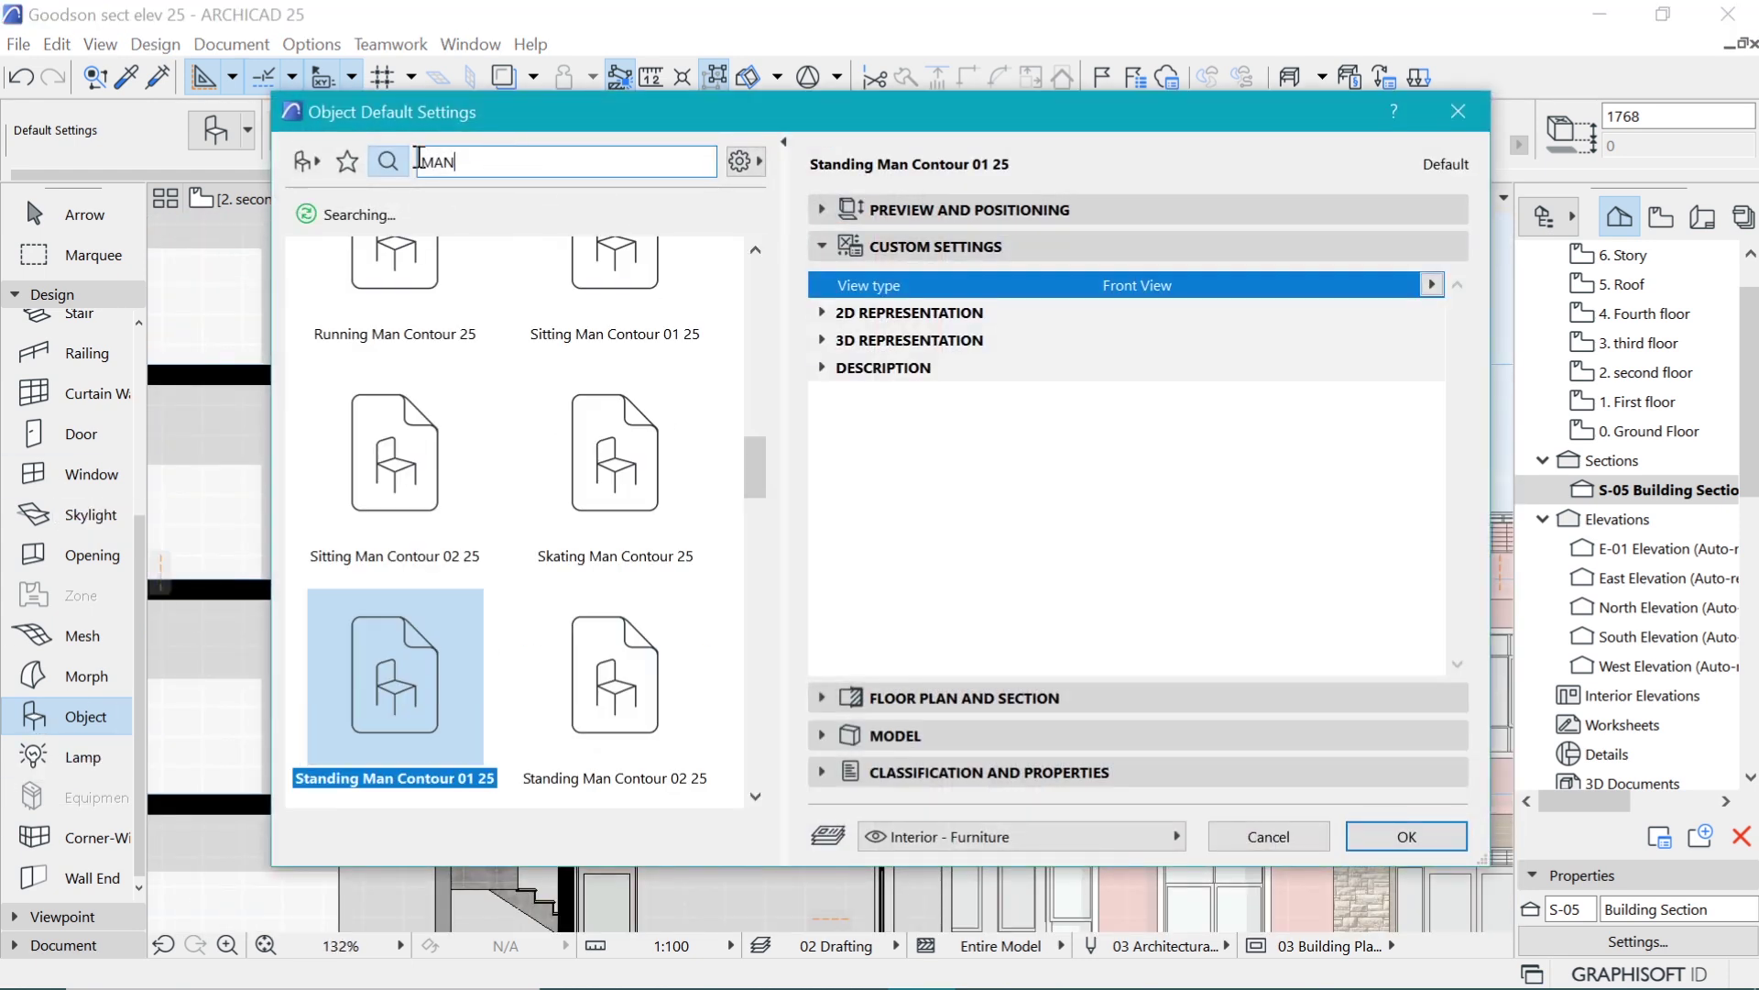
# Search the object library for TREE and pick Deciduous Trees 23.
pyautogui.press('BackSpace')
pyautogui.write('TREE')
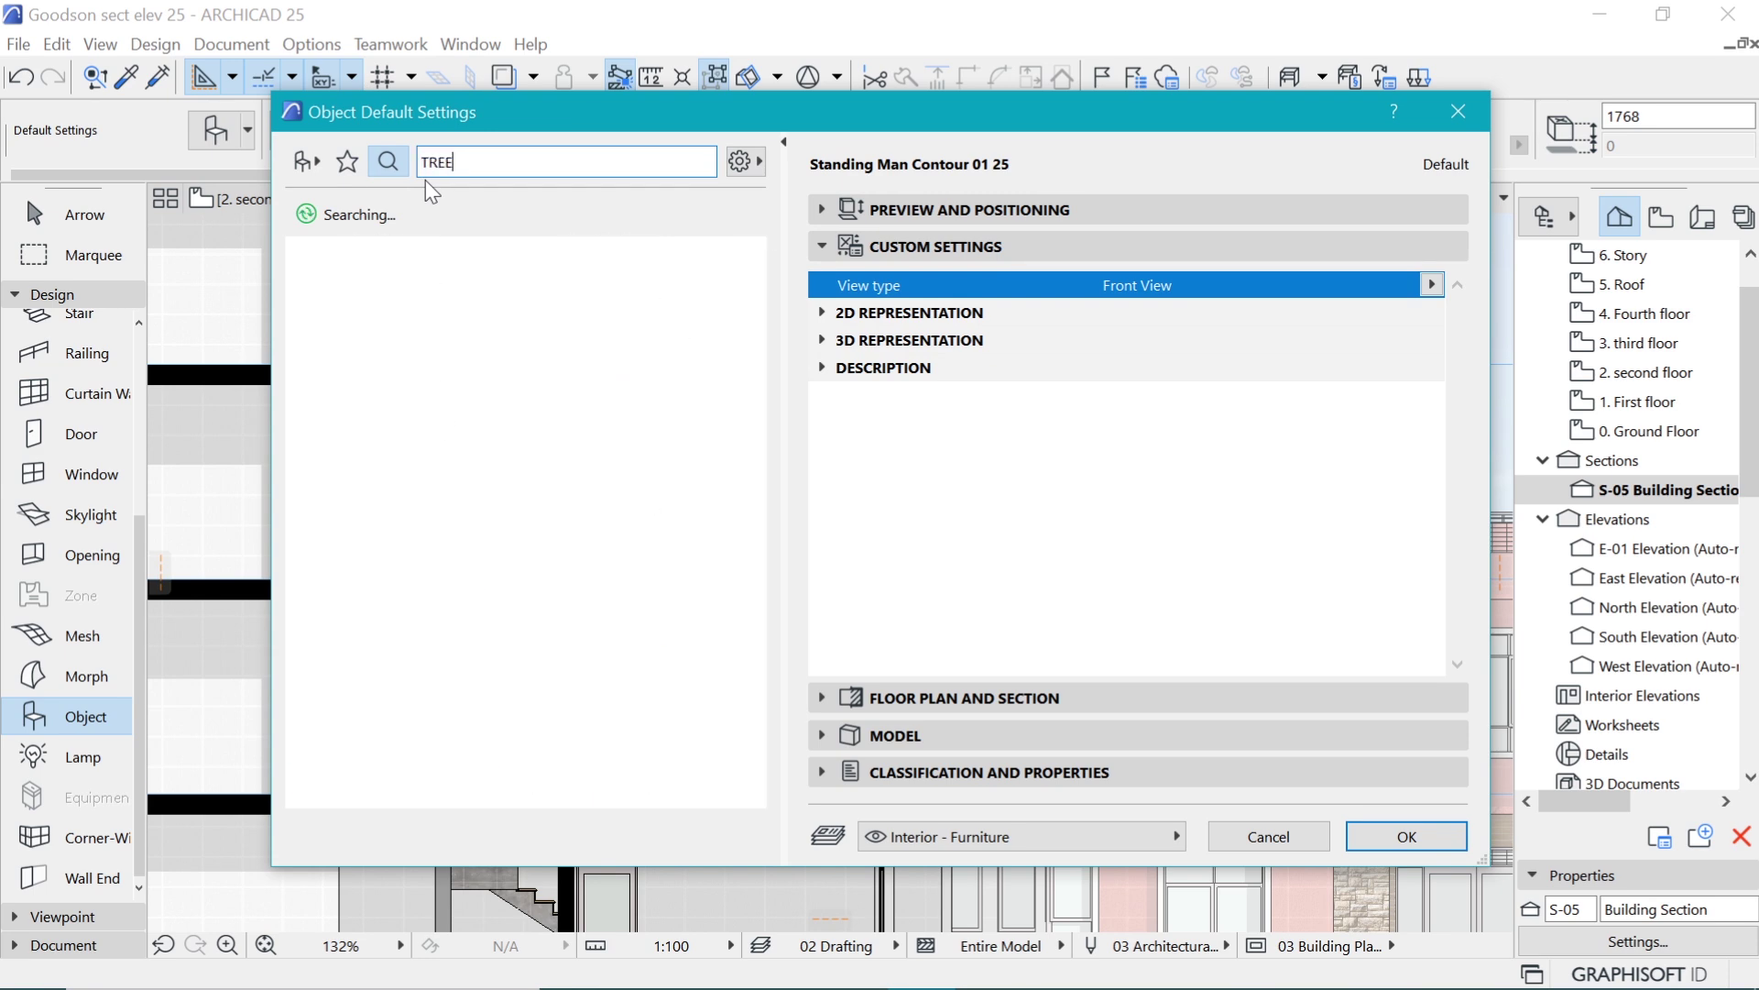
pyautogui.scroll(-3, 413, 684)
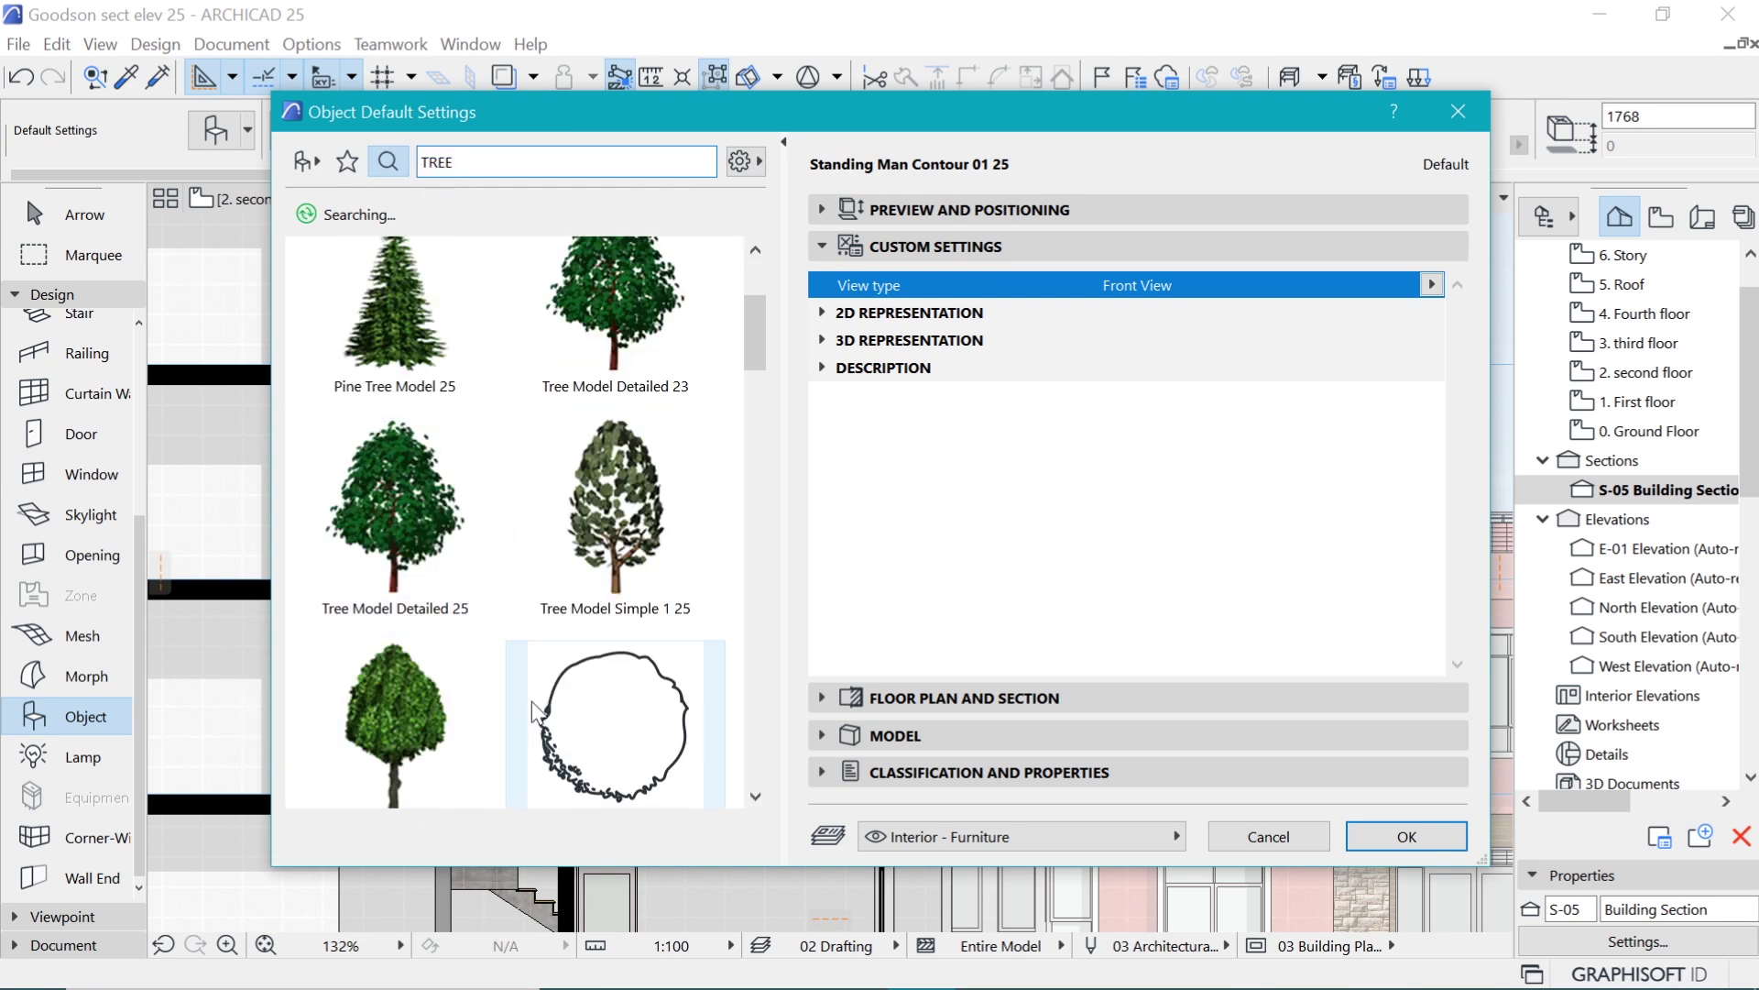
pyautogui.scroll(-3, 468, 663)
pyautogui.scroll(4, 504, 662)
pyautogui.scroll(-5, 574, 656)
pyautogui.click(383, 540)
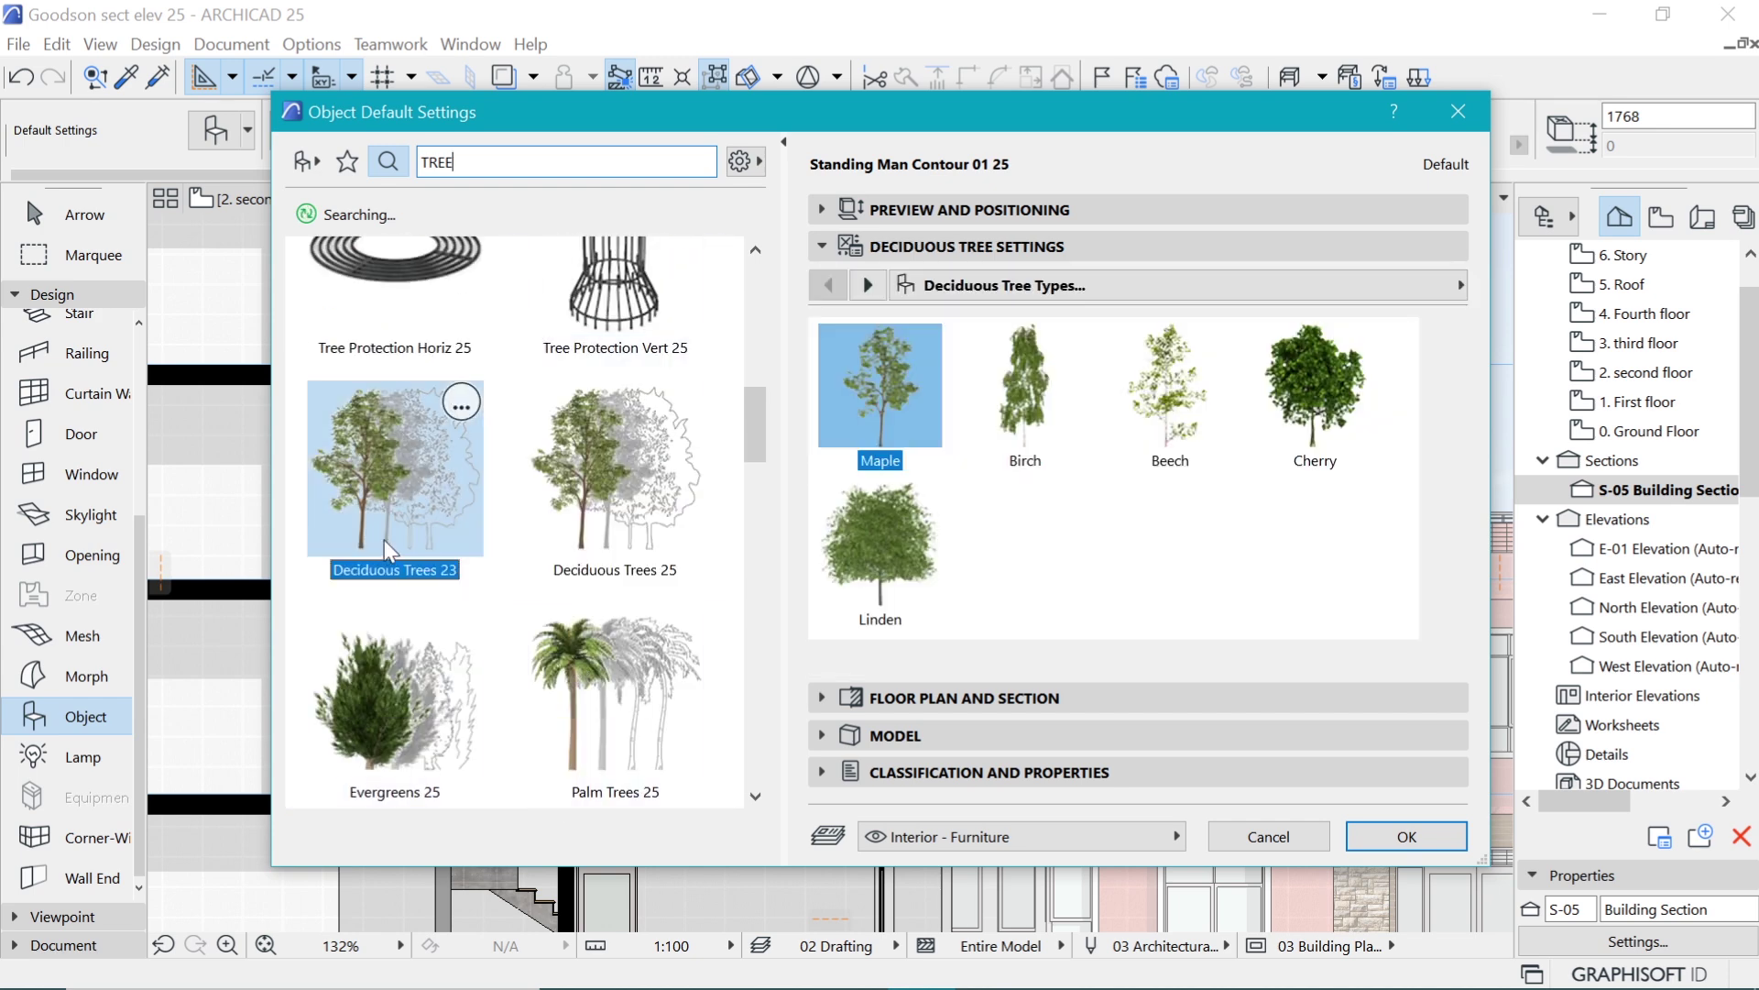
# Set the tree's 2D representation to Symbolic Side View with the Type 11 silhouette.
pyautogui.click(868, 285)
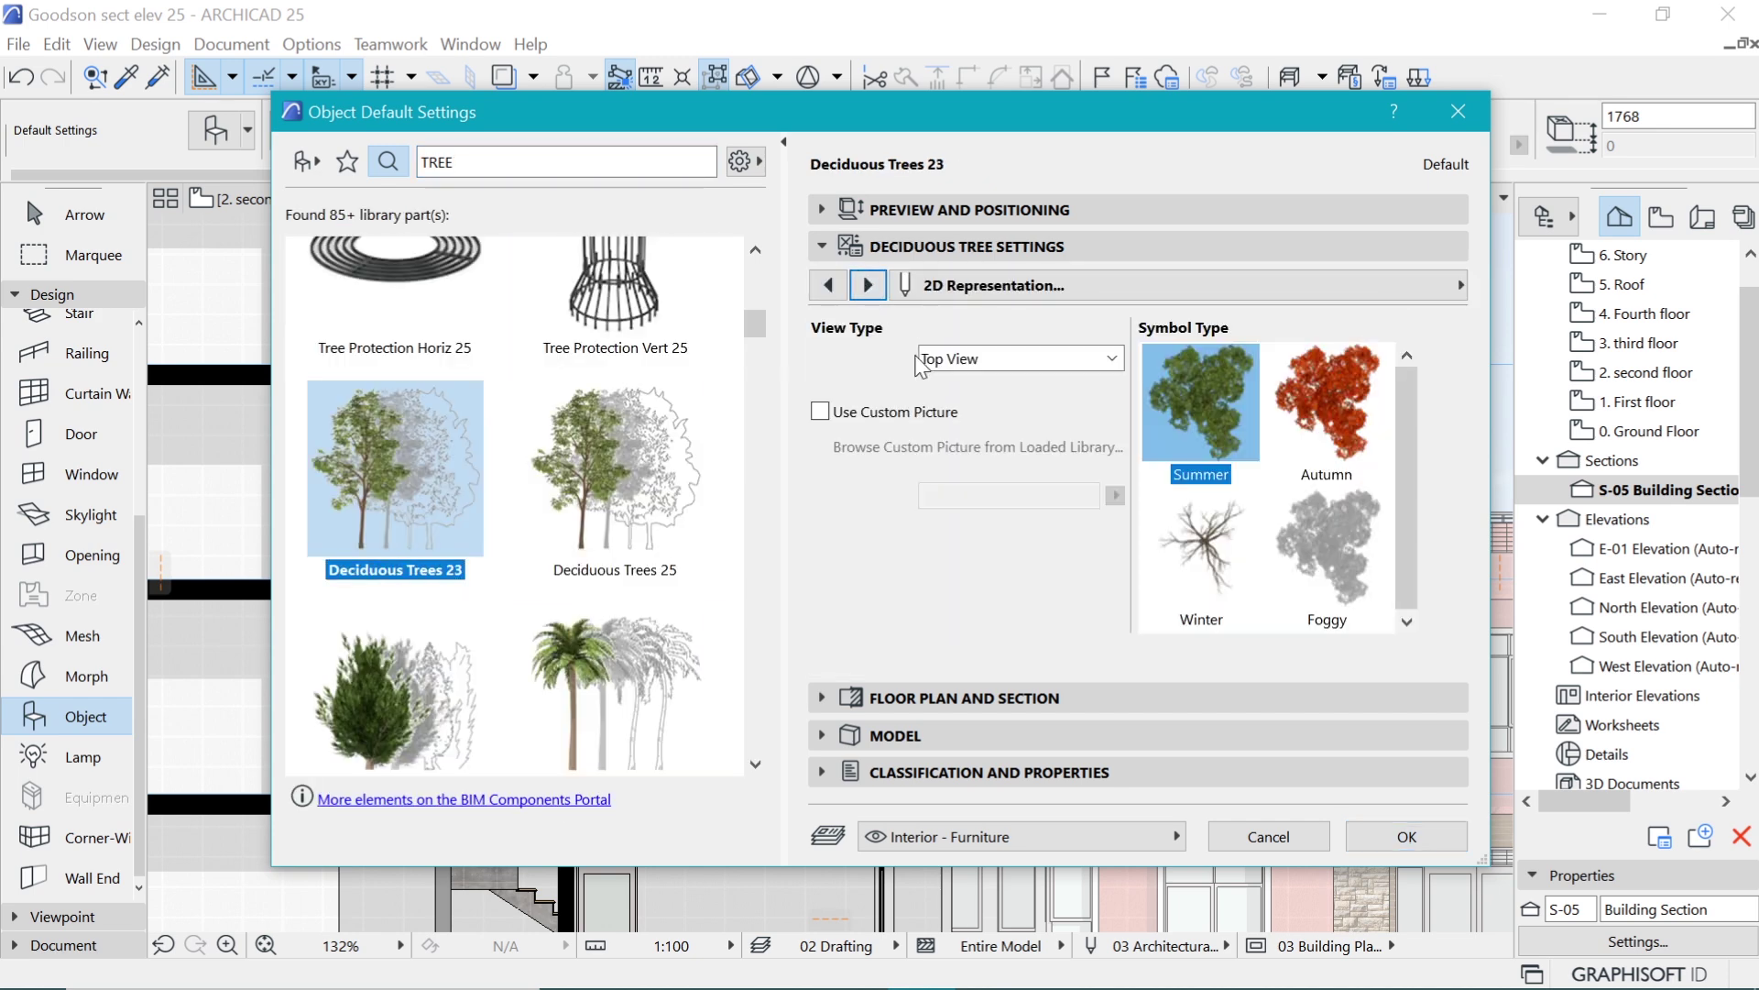
pyautogui.click(1109, 359)
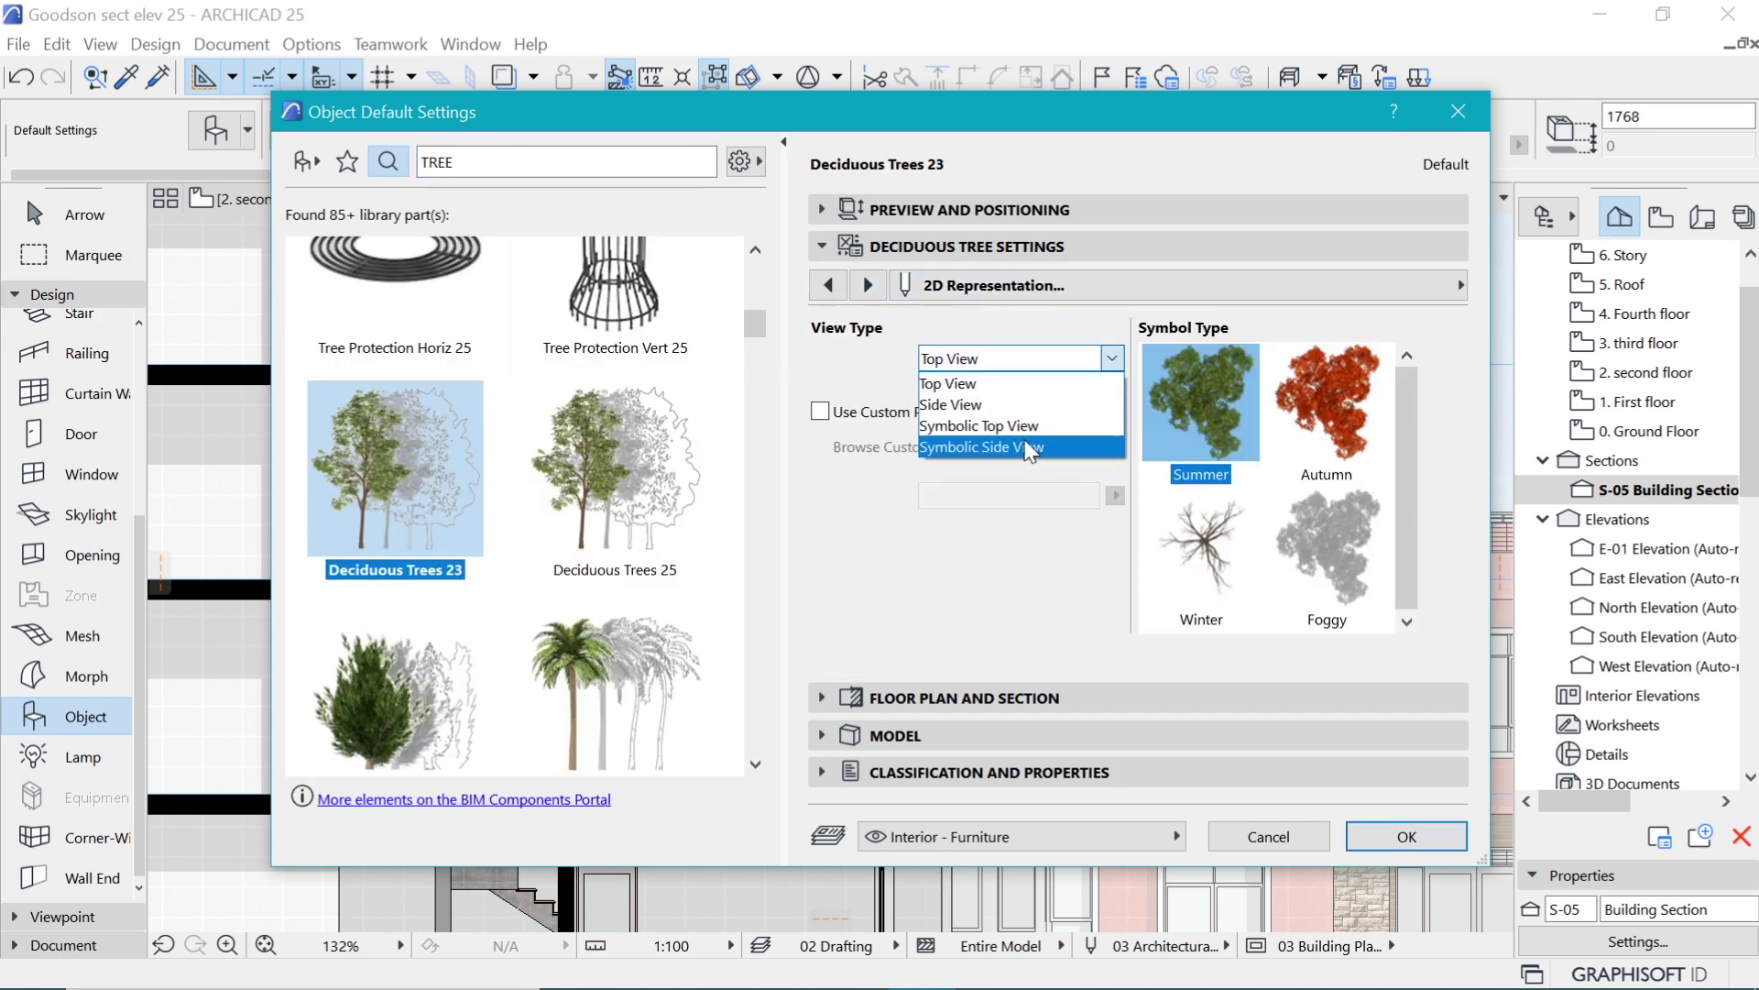
pyautogui.click(1030, 448)
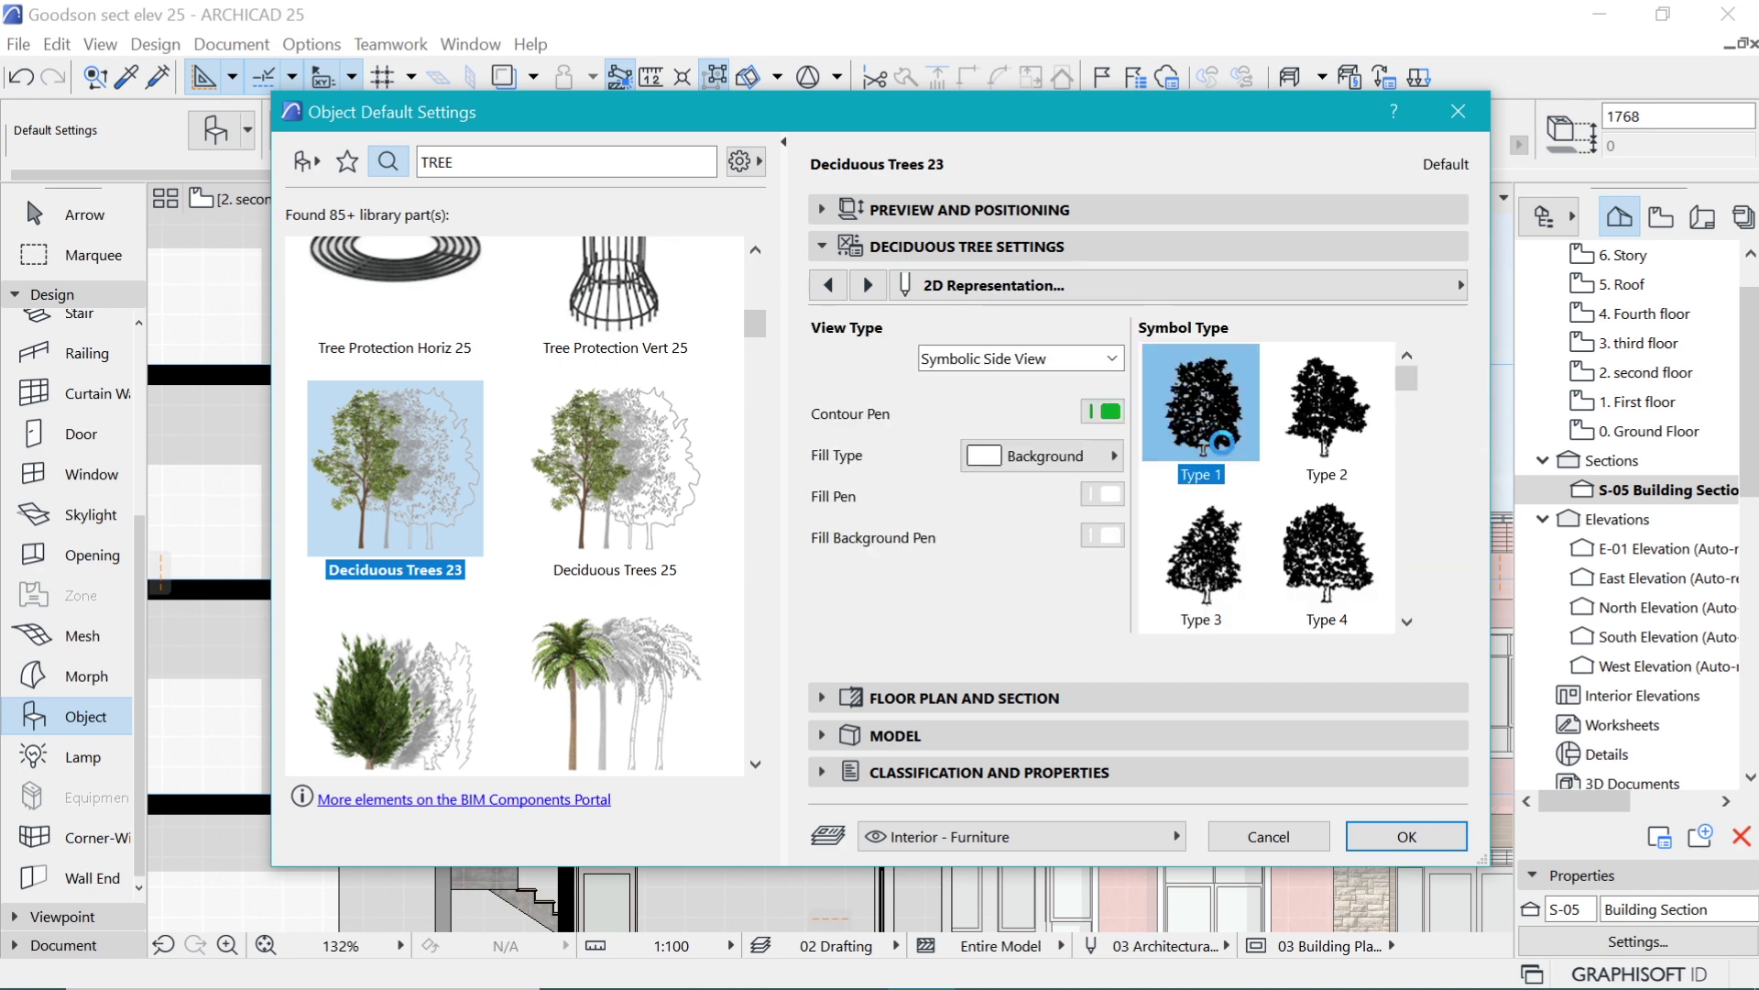
pyautogui.scroll(-1, 1222, 550)
pyautogui.click(1224, 536)
pyautogui.scroll(1, 1225, 536)
pyautogui.scroll(-2, 1226, 605)
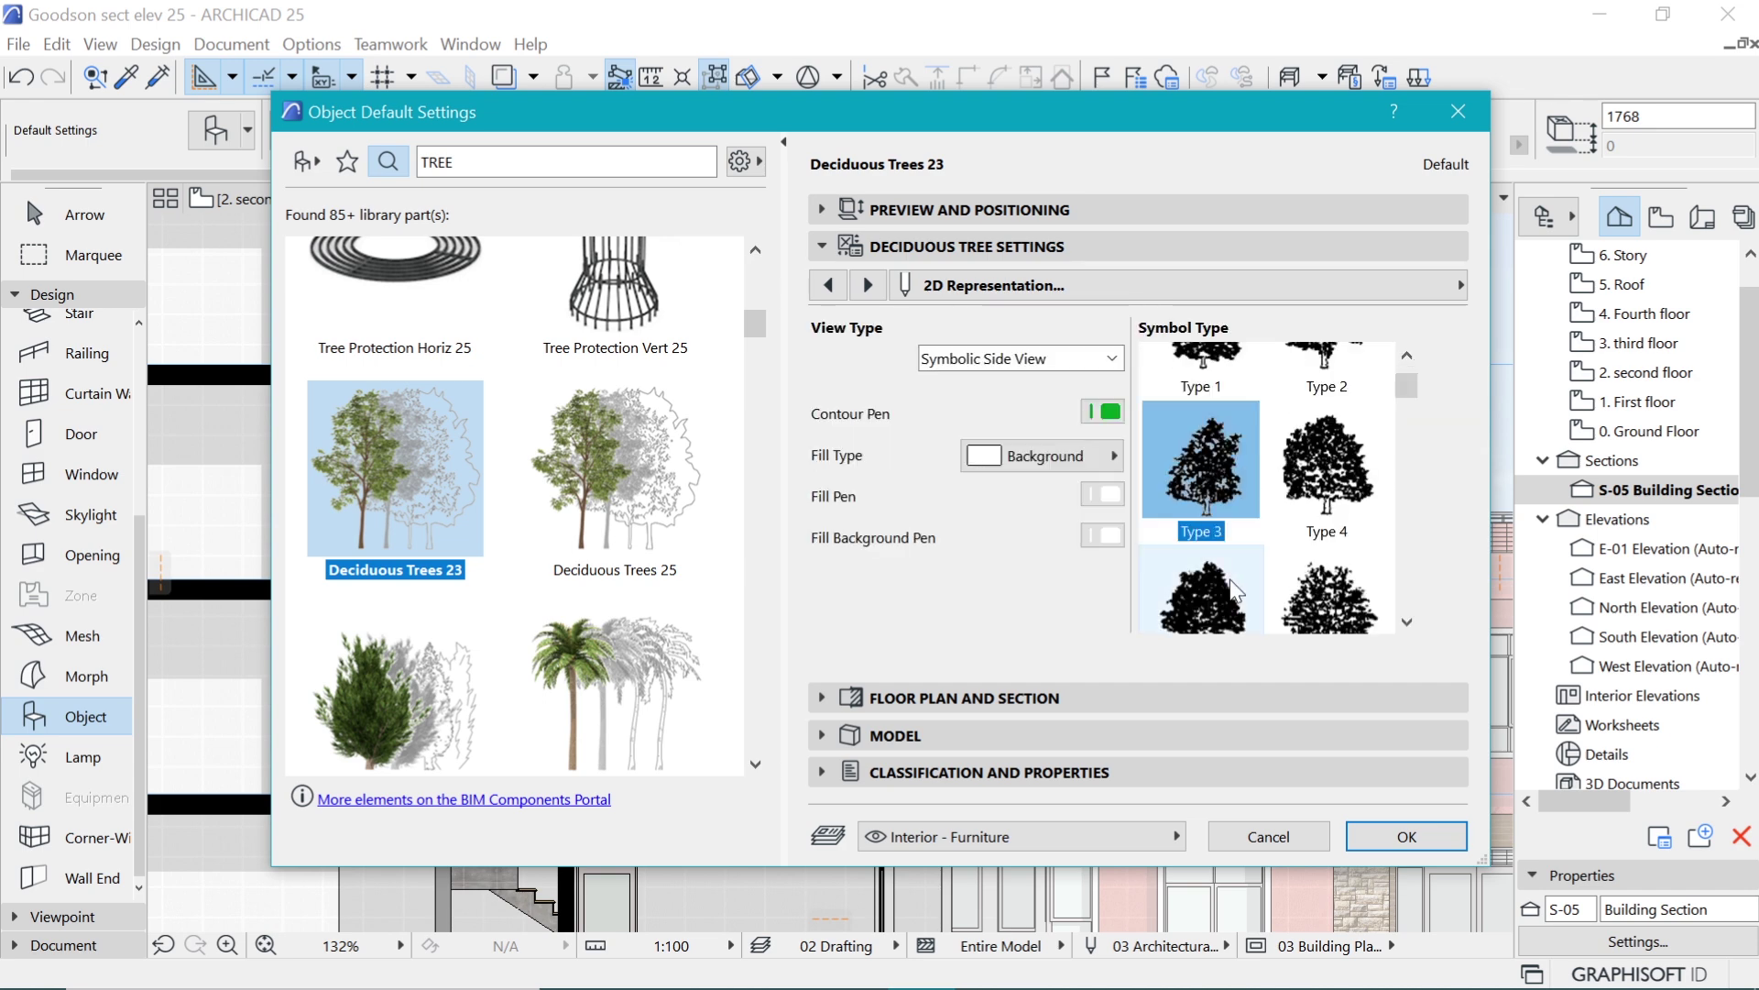
pyautogui.click(1290, 568)
pyautogui.scroll(-1, 1265, 557)
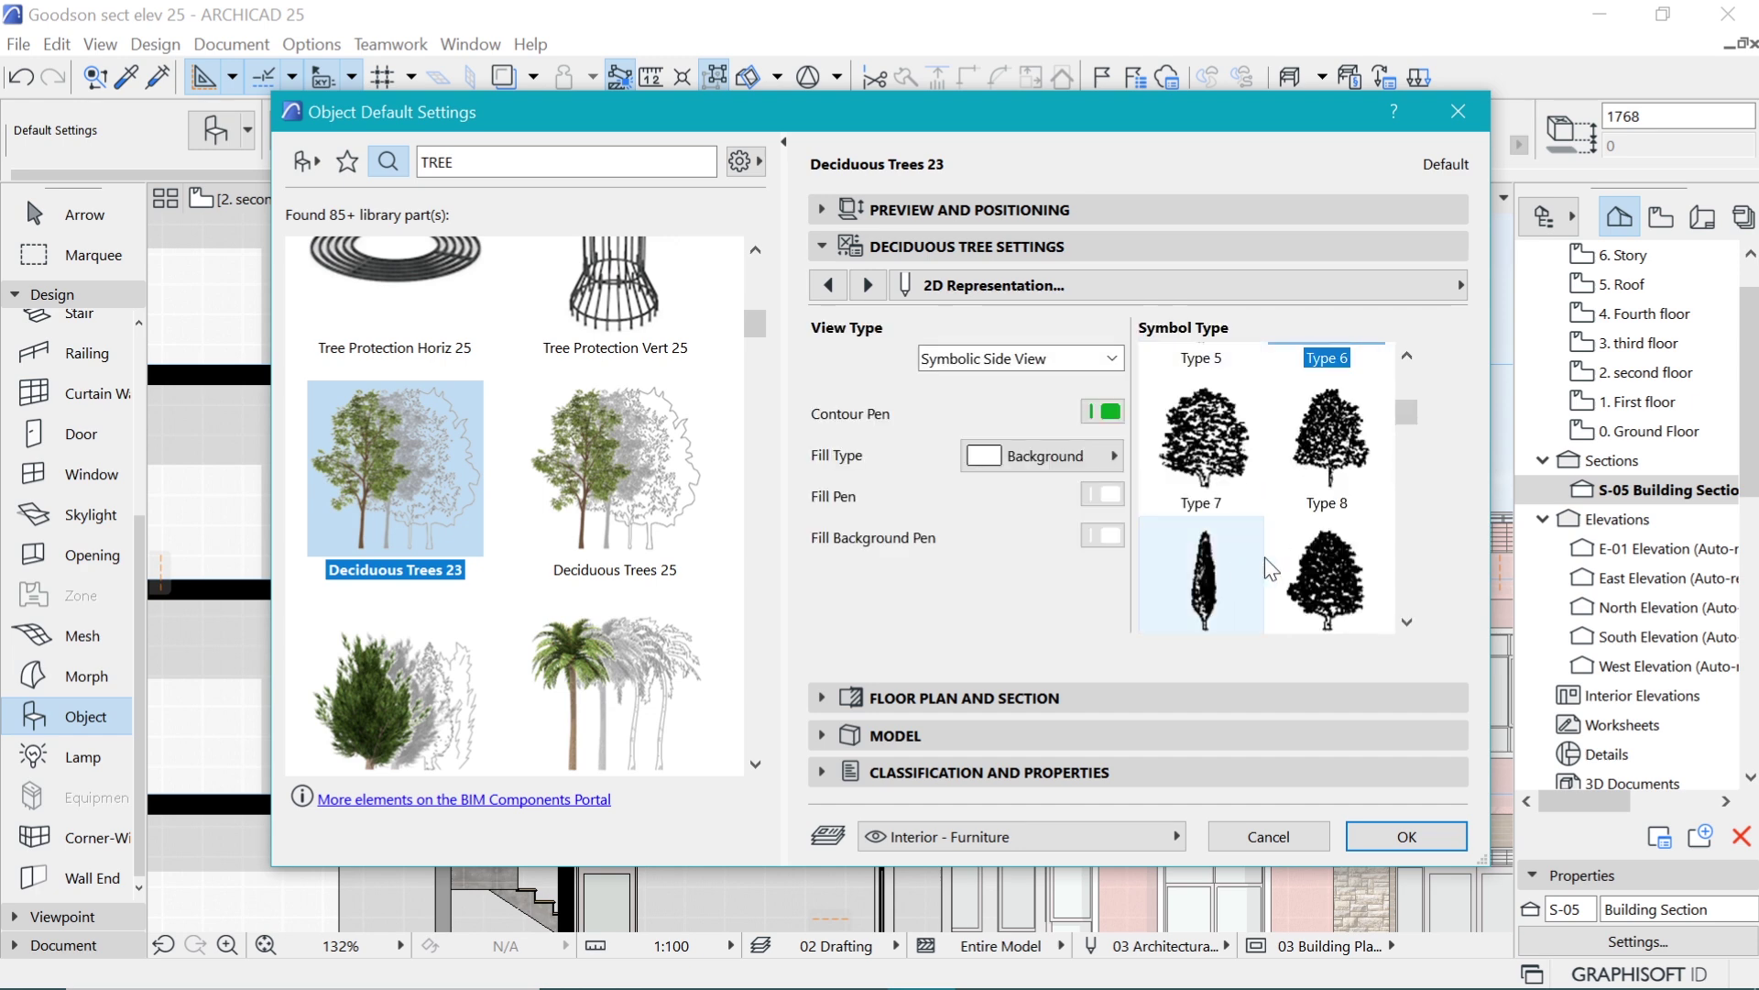
pyautogui.scroll(-1, 1274, 536)
pyautogui.scroll(-2, 1279, 546)
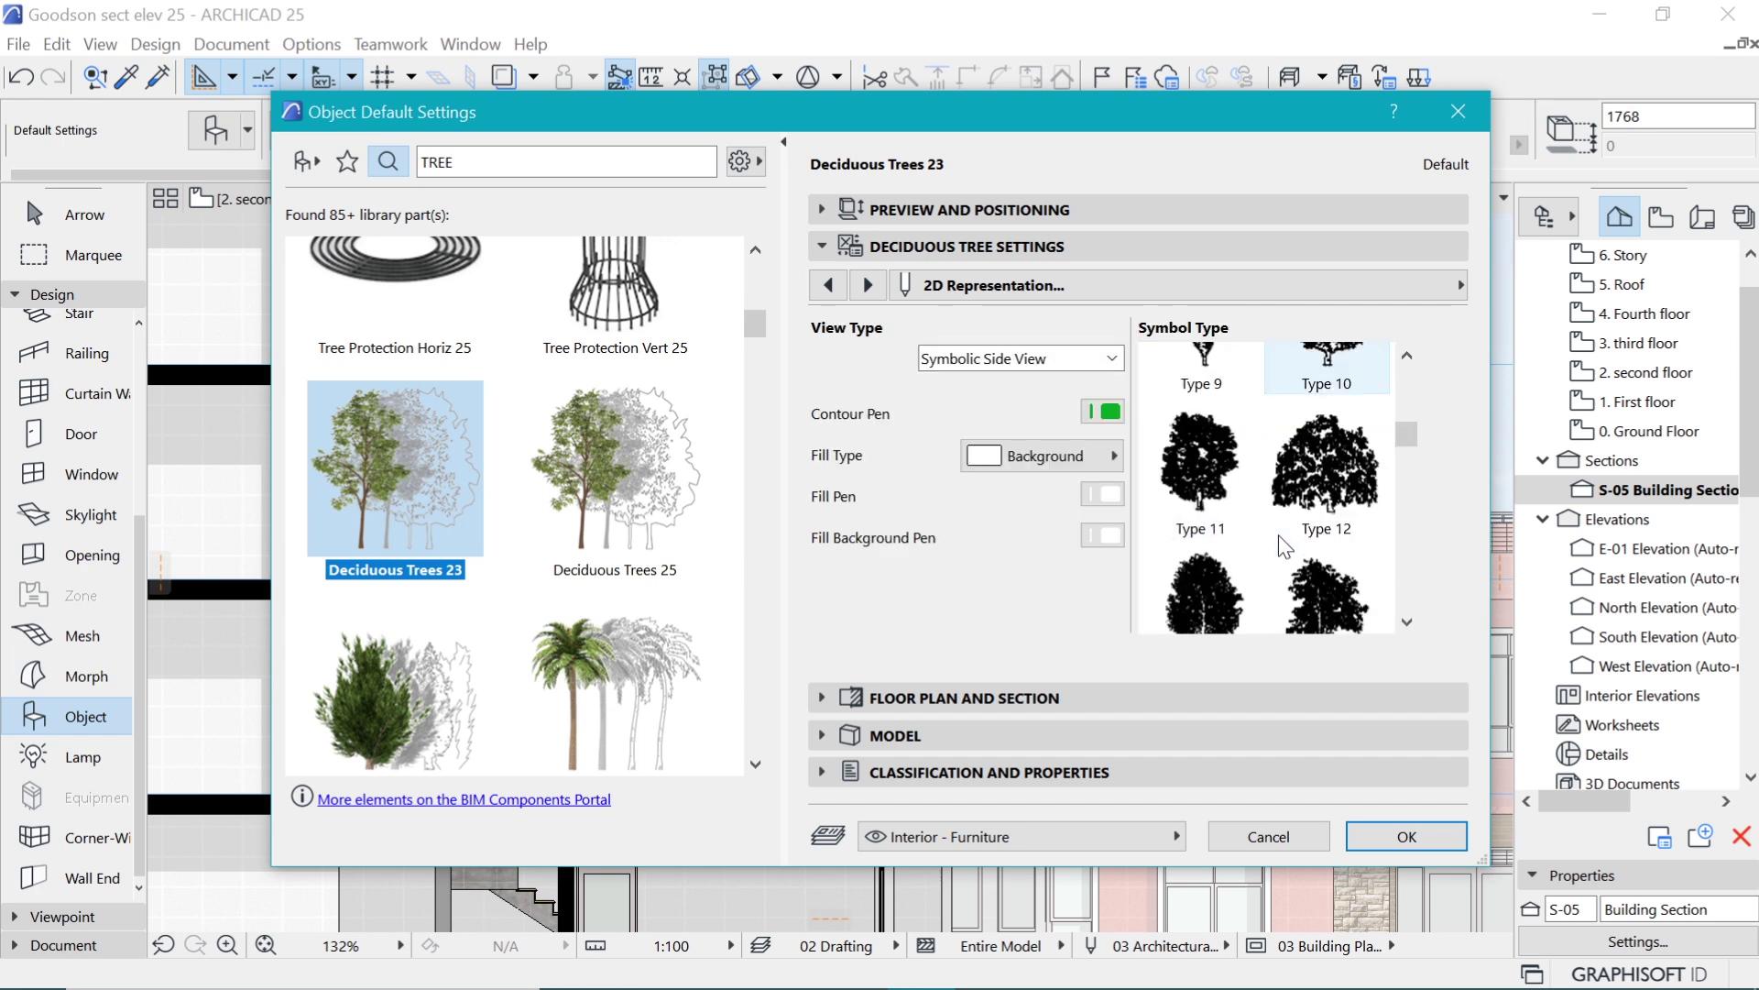
pyautogui.click(1206, 499)
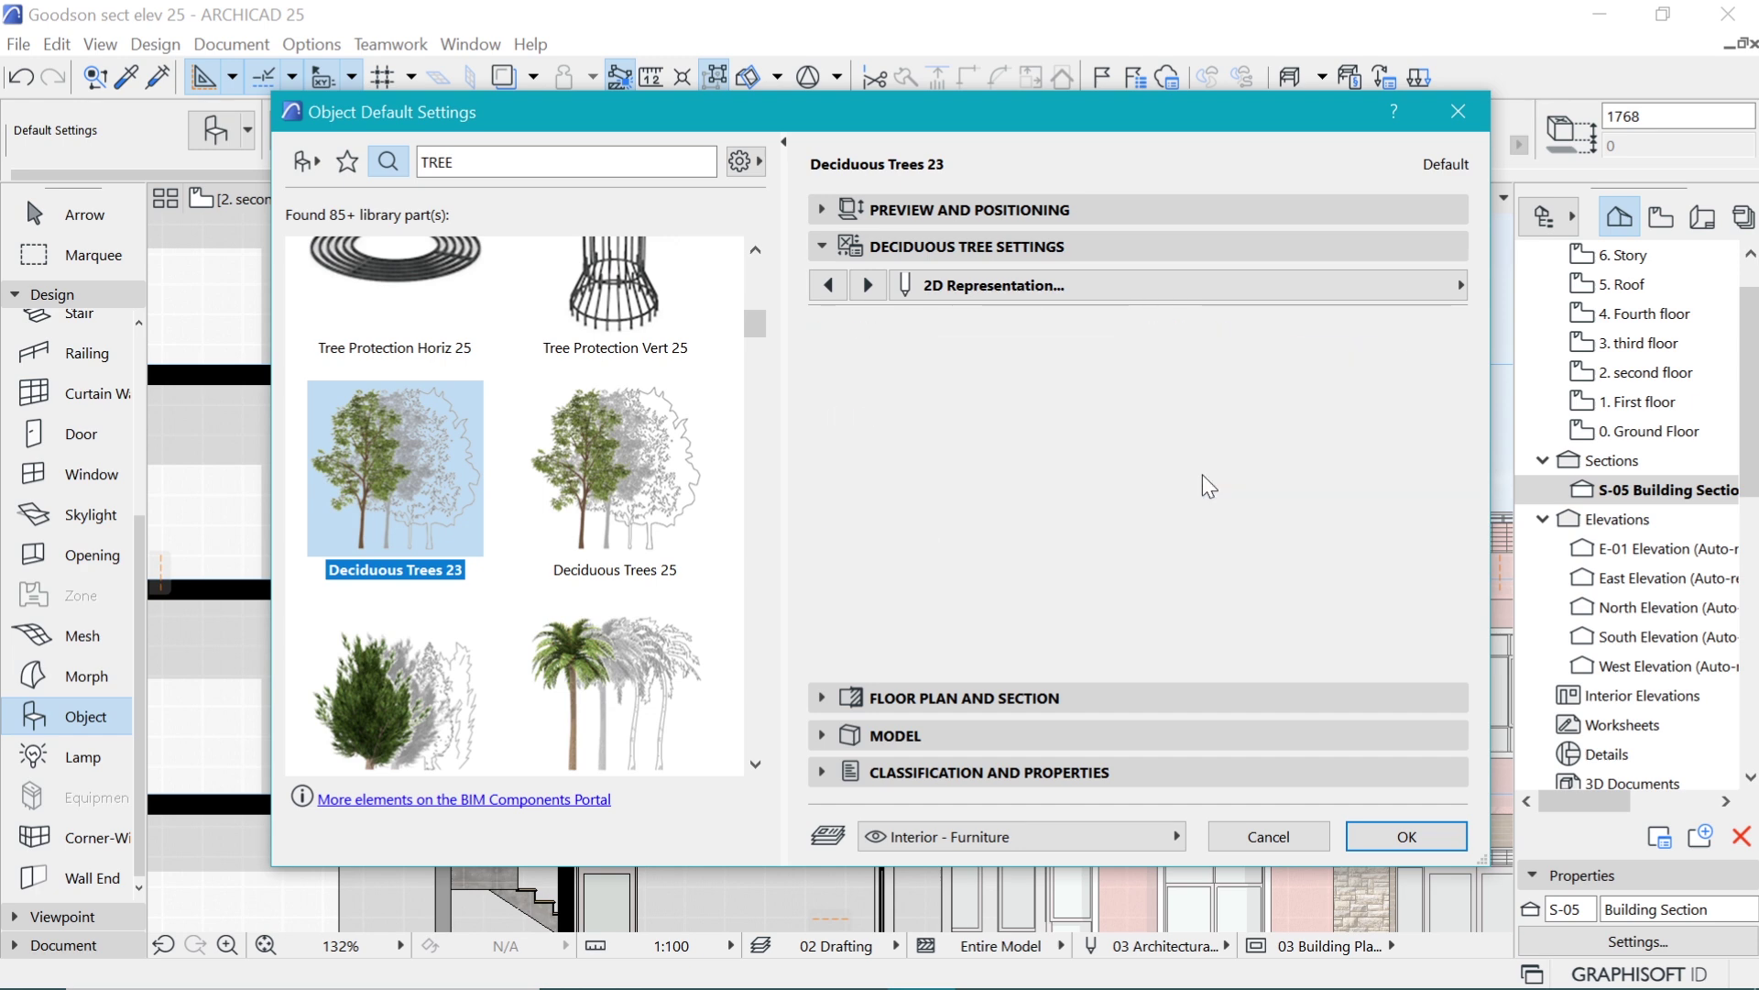
pyautogui.click(1391, 837)
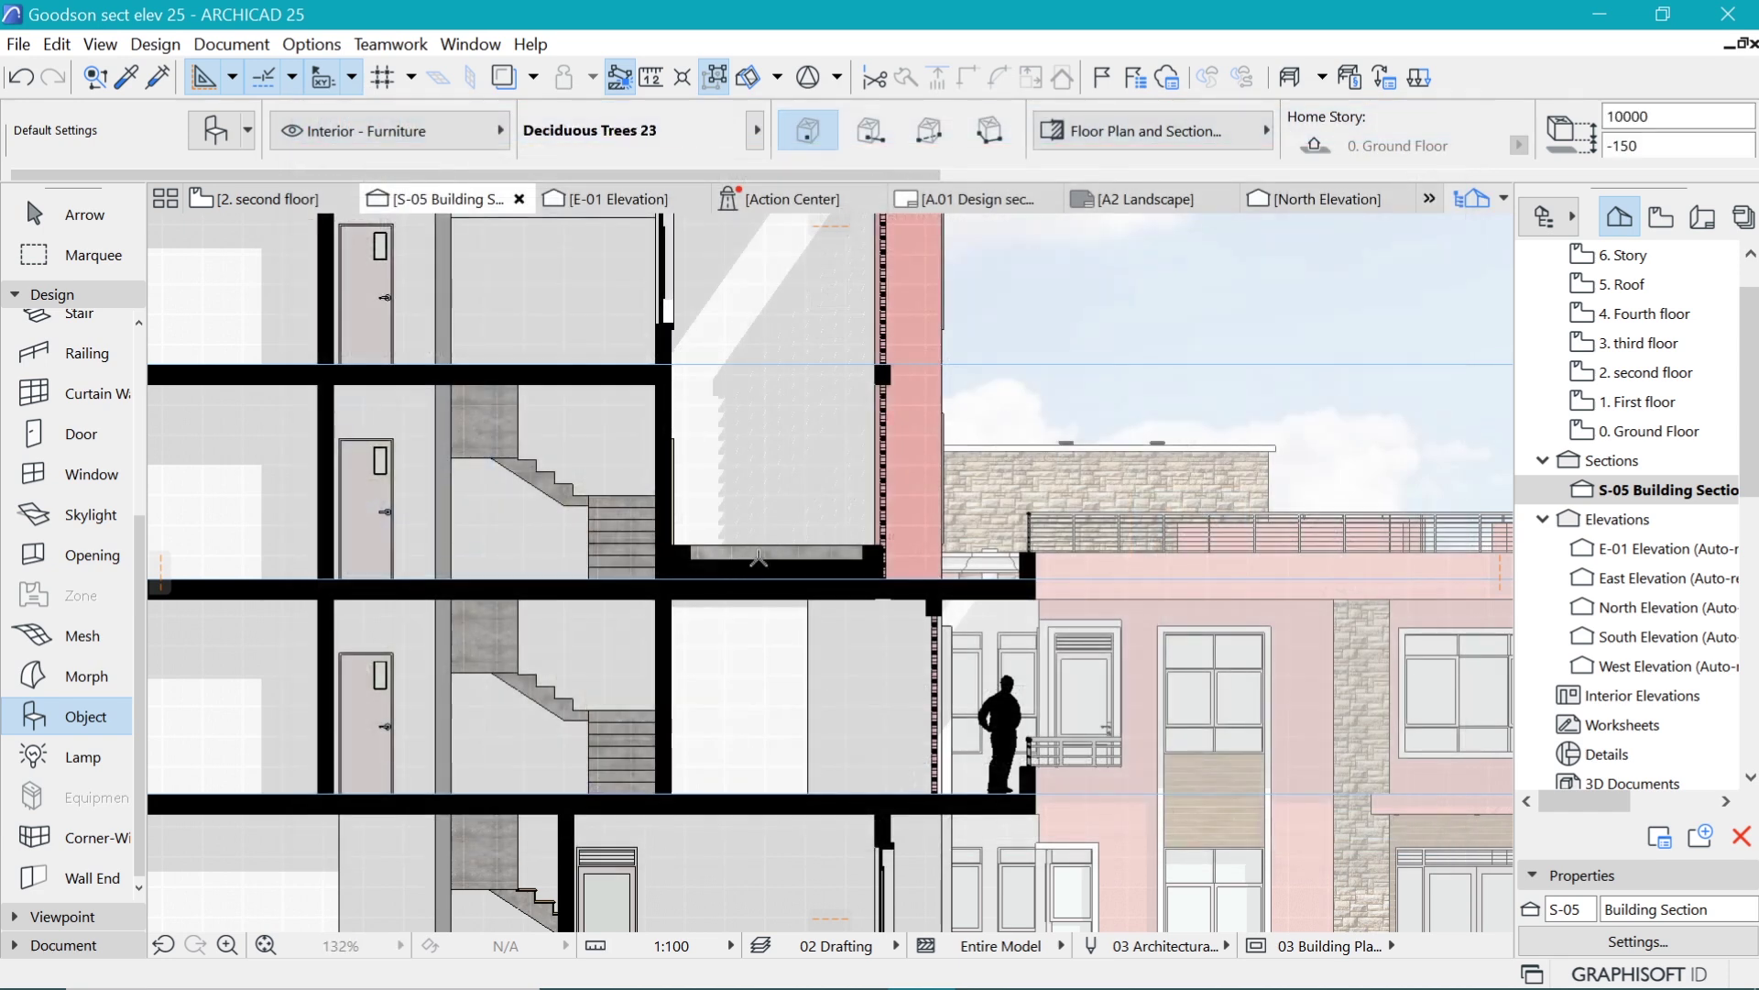
# Place the tree in the upper-floor light well and resize it smaller.
pyautogui.click(759, 557)
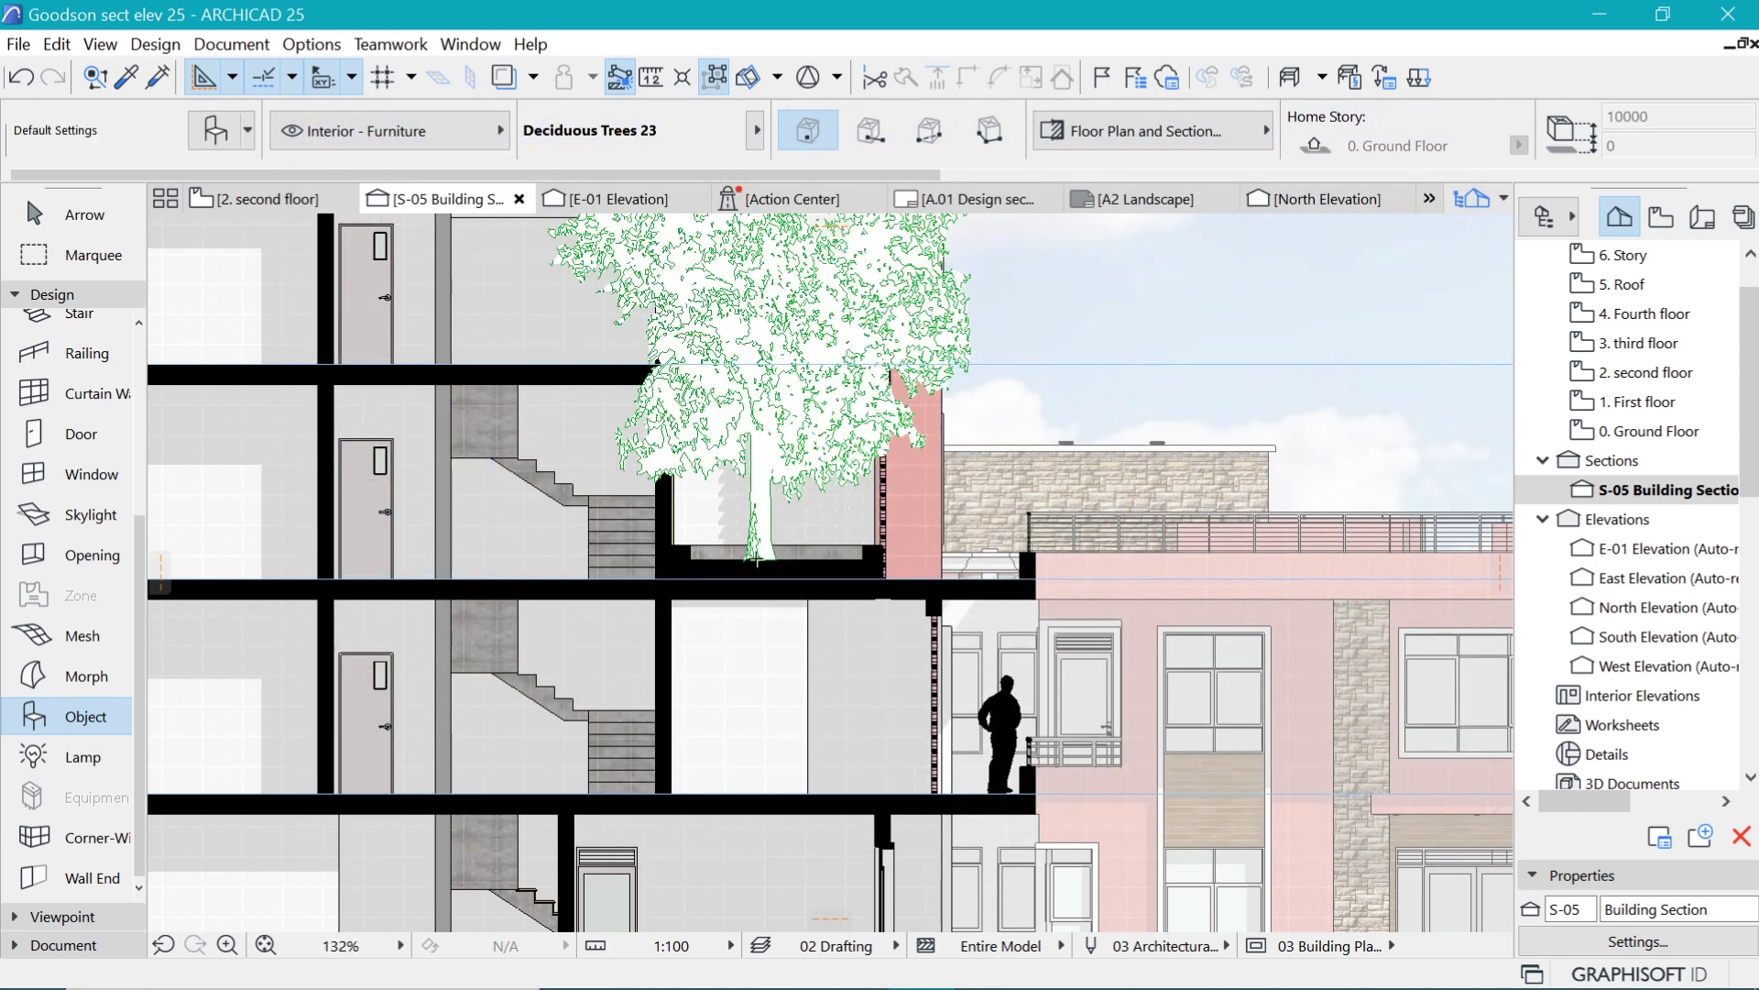
pyautogui.keyDown('shift'); pyautogui.click(794, 358); pyautogui.keyUp('shift')
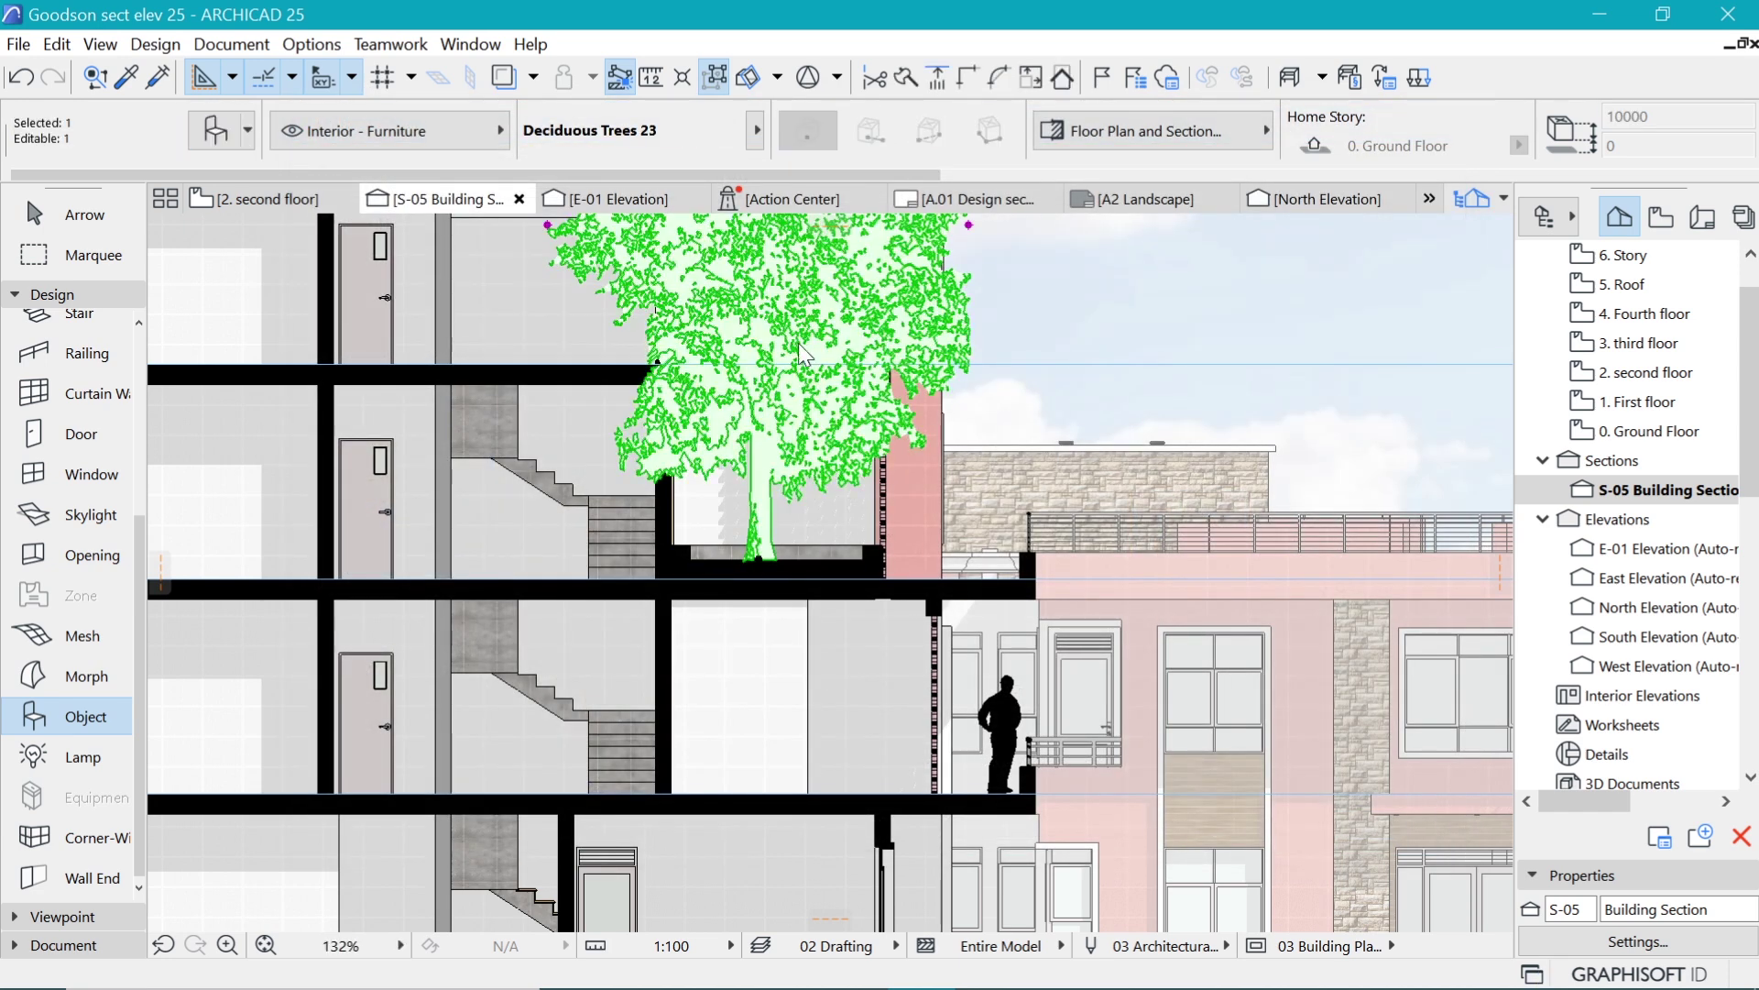
pyautogui.hotkey('ctrl', 'k')
pyautogui.click(985, 577)
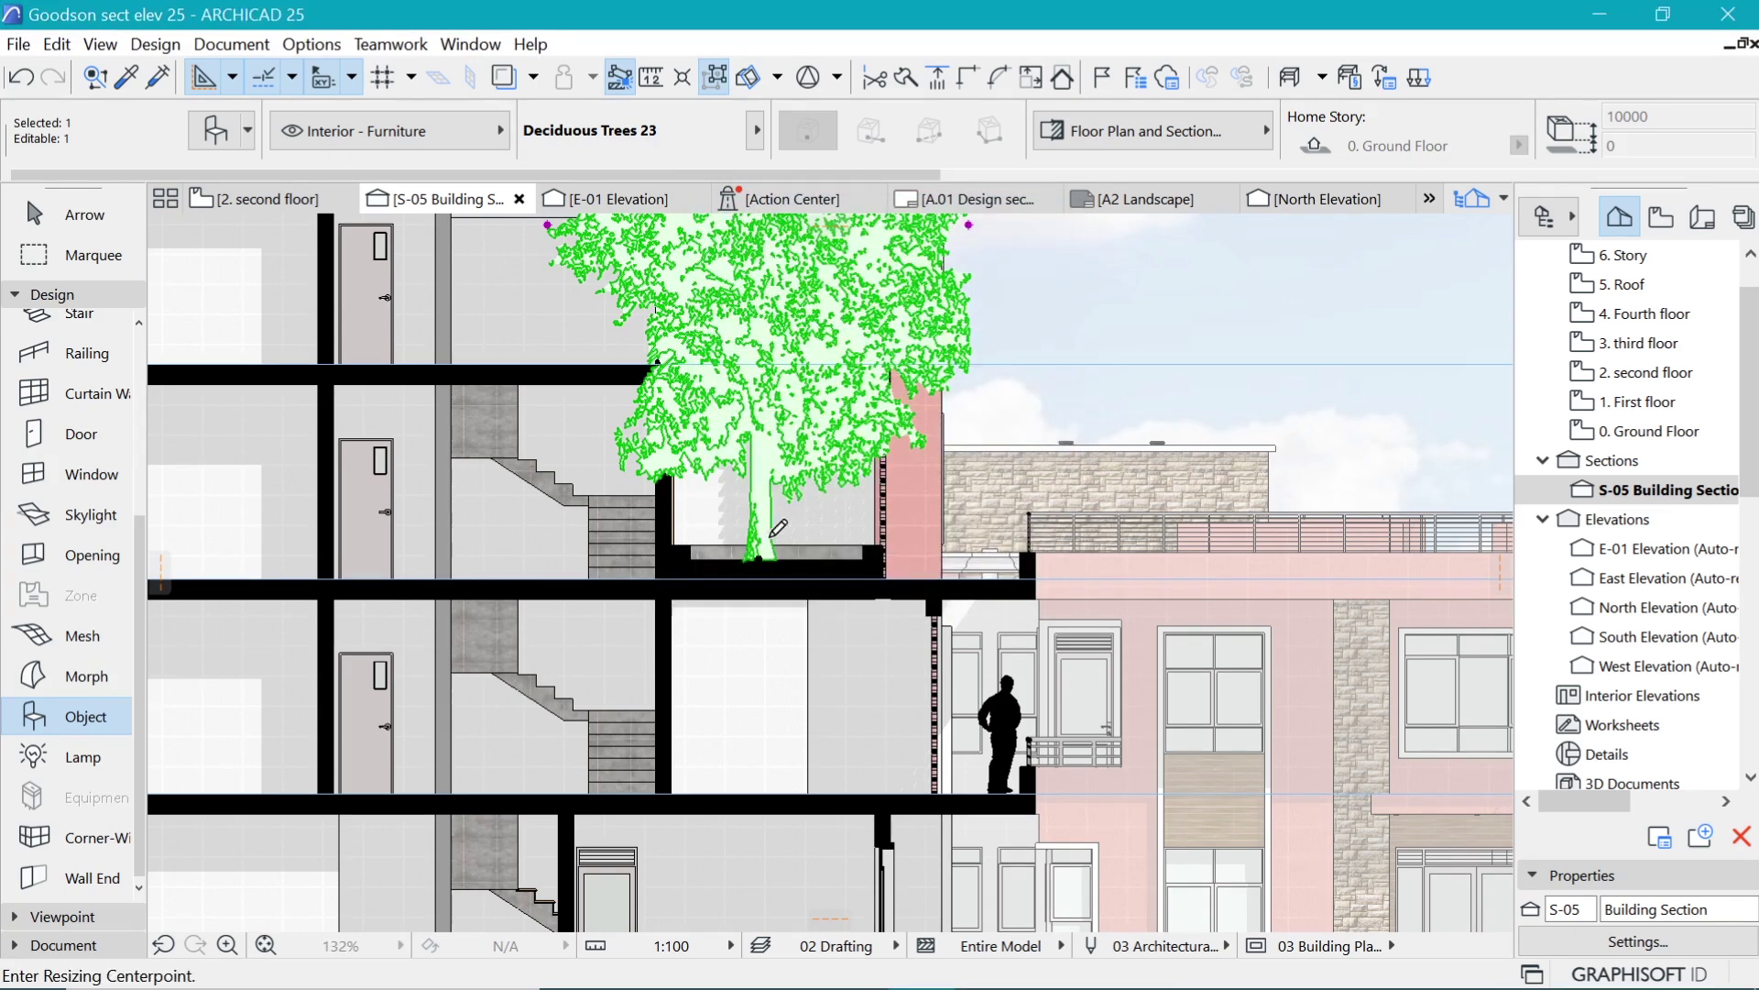
pyautogui.click(761, 555)
pyautogui.scroll(-4, 743, 797)
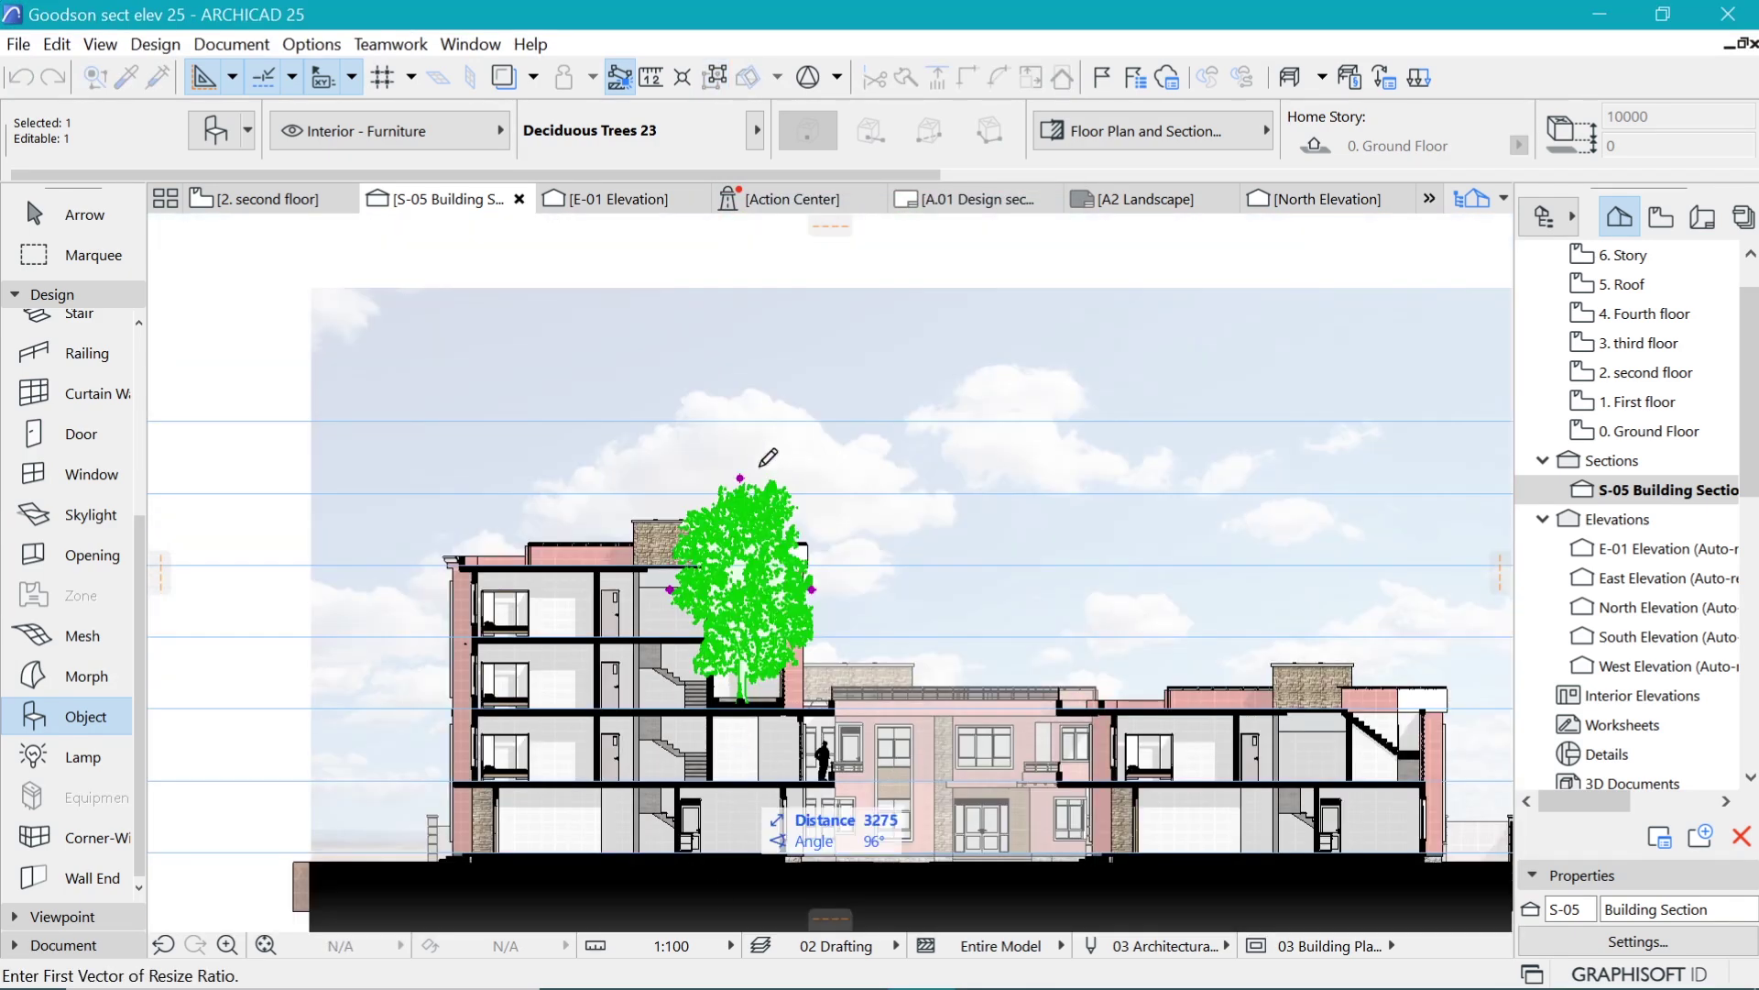
pyautogui.click(741, 477)
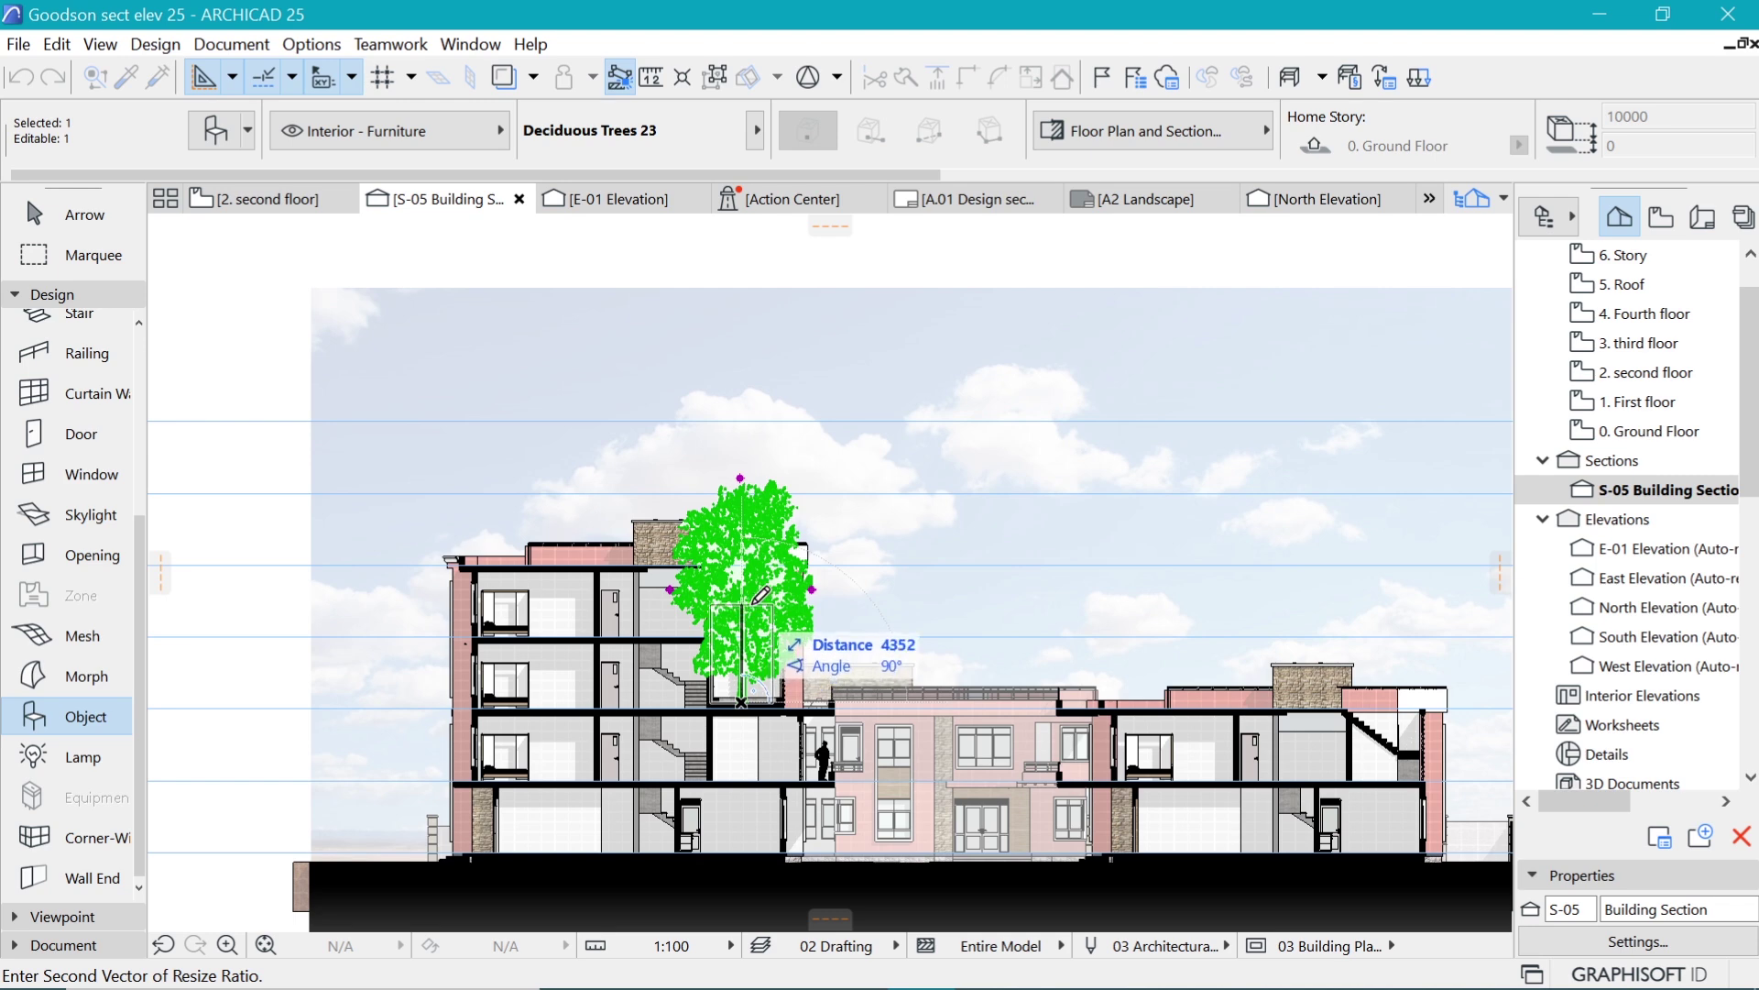
pyautogui.click(760, 595)
pyautogui.scroll(5, 744, 687)
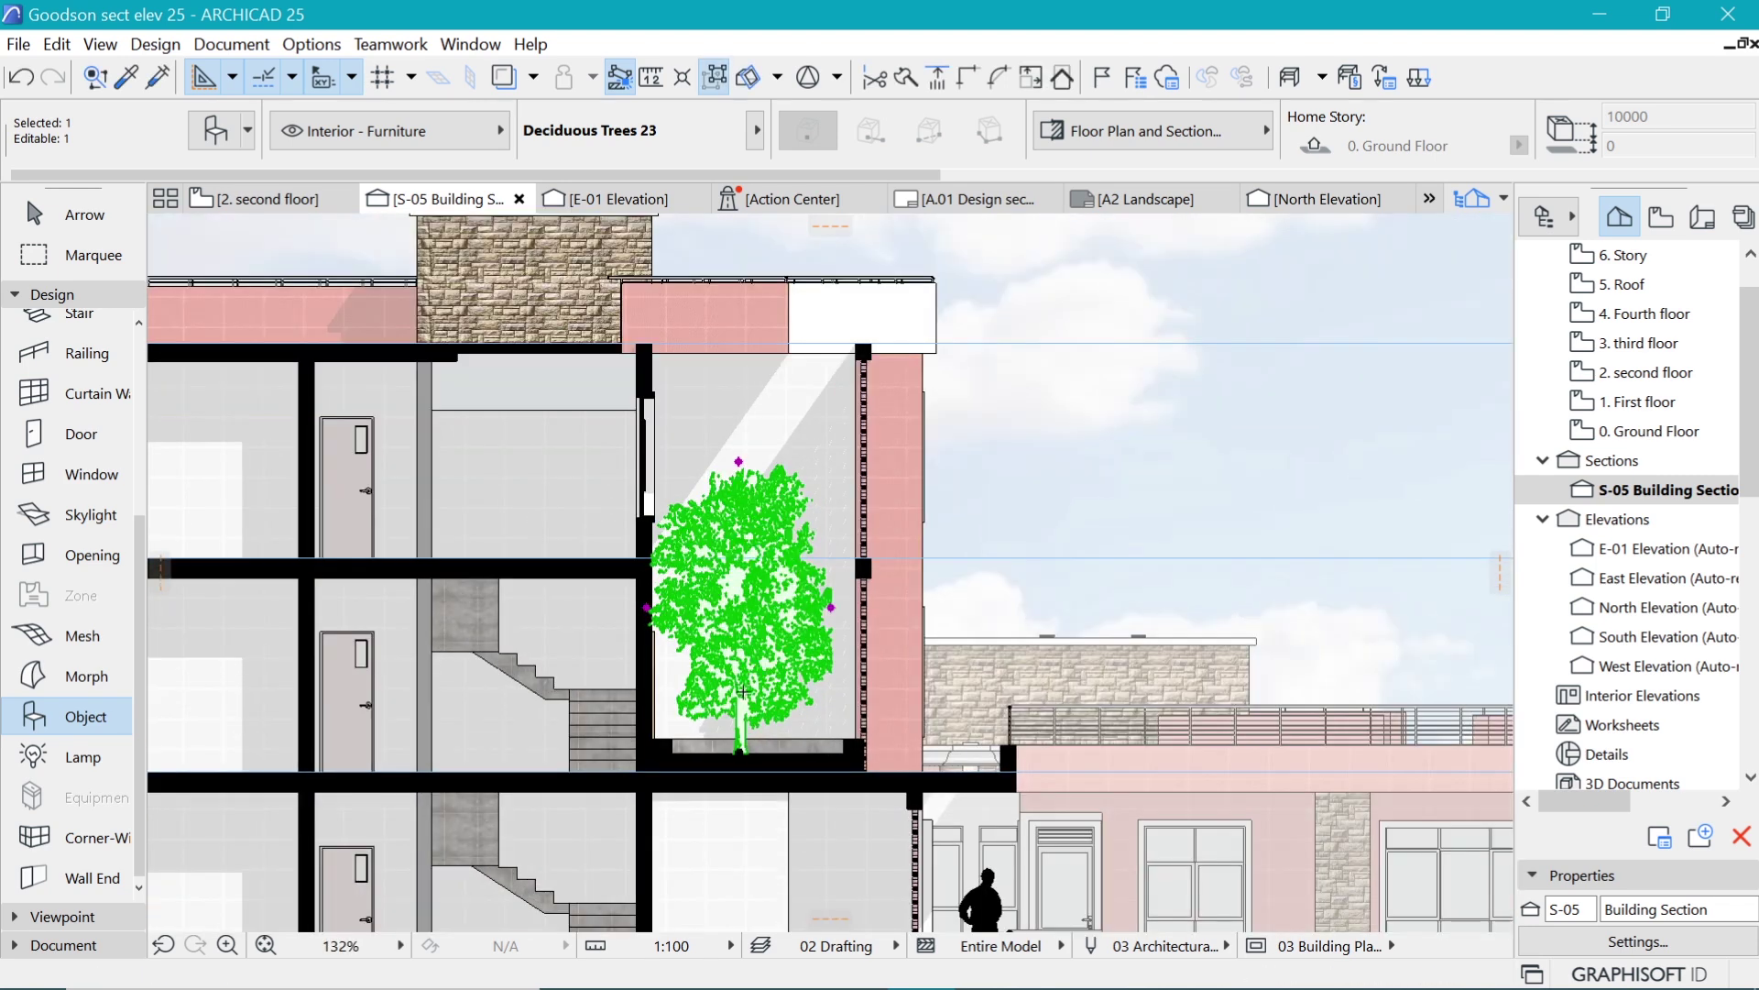
# Drag the tree slightly to the right within the light well.
pyautogui.hotkey('ctrl', 'd')
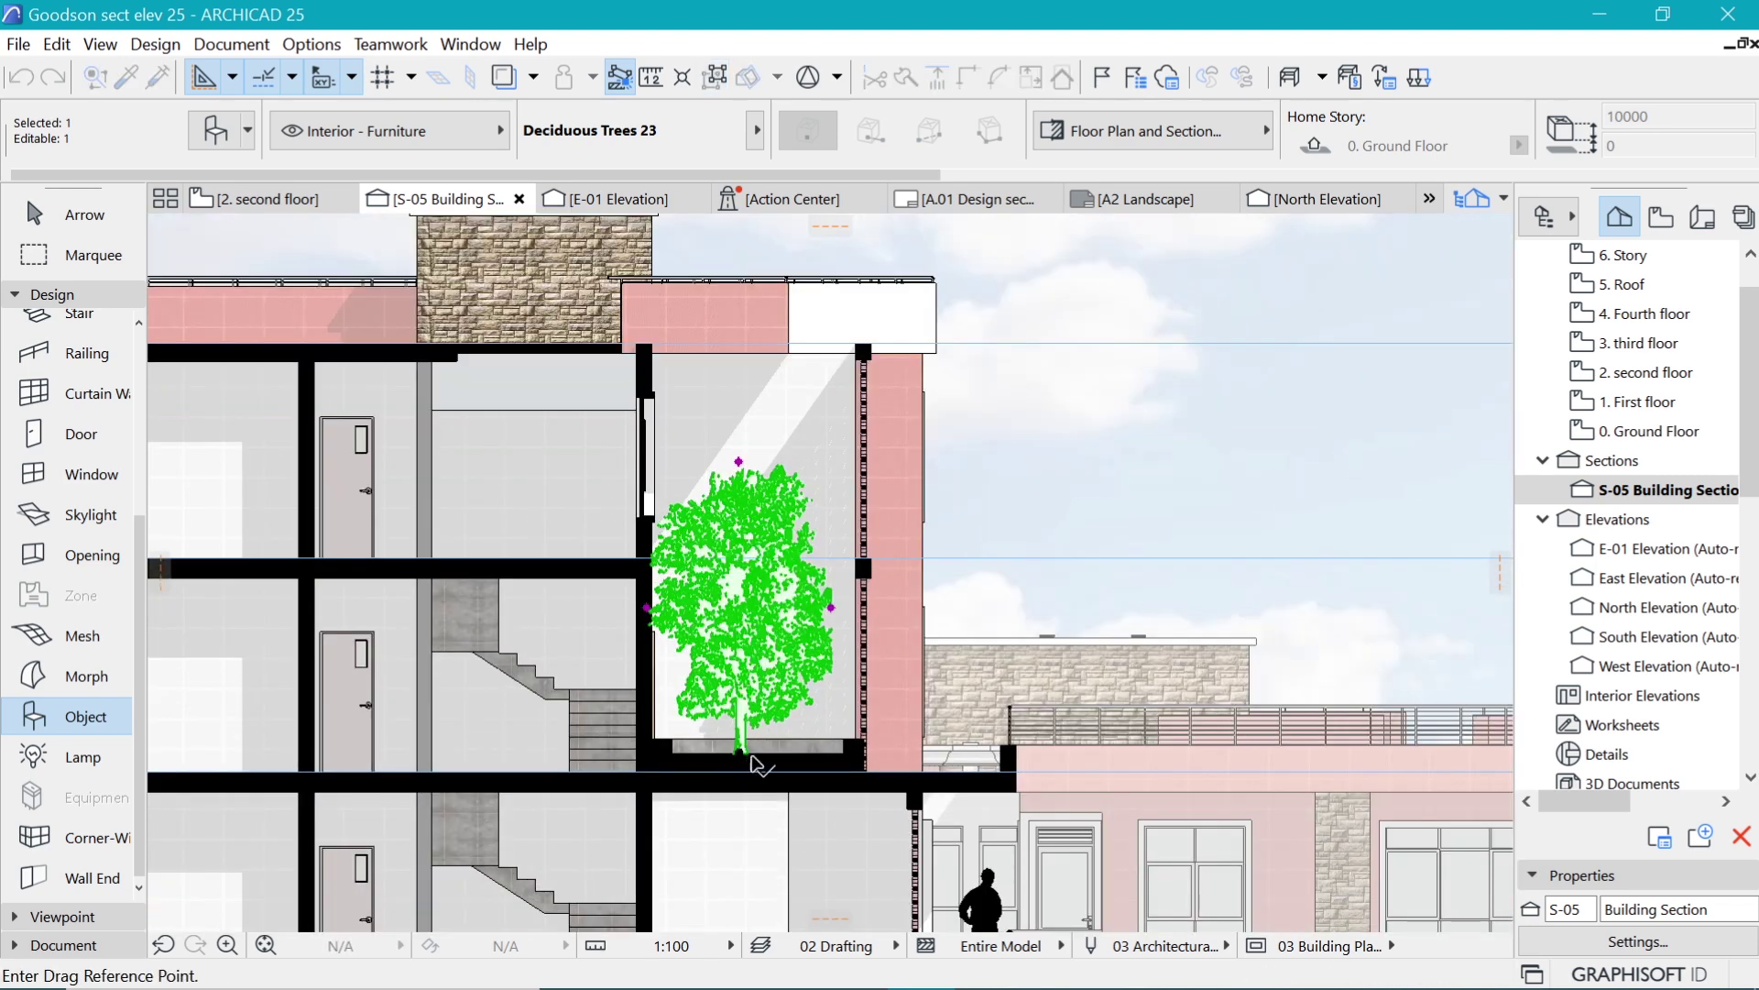
pyautogui.click(756, 689)
pyautogui.click(774, 689)
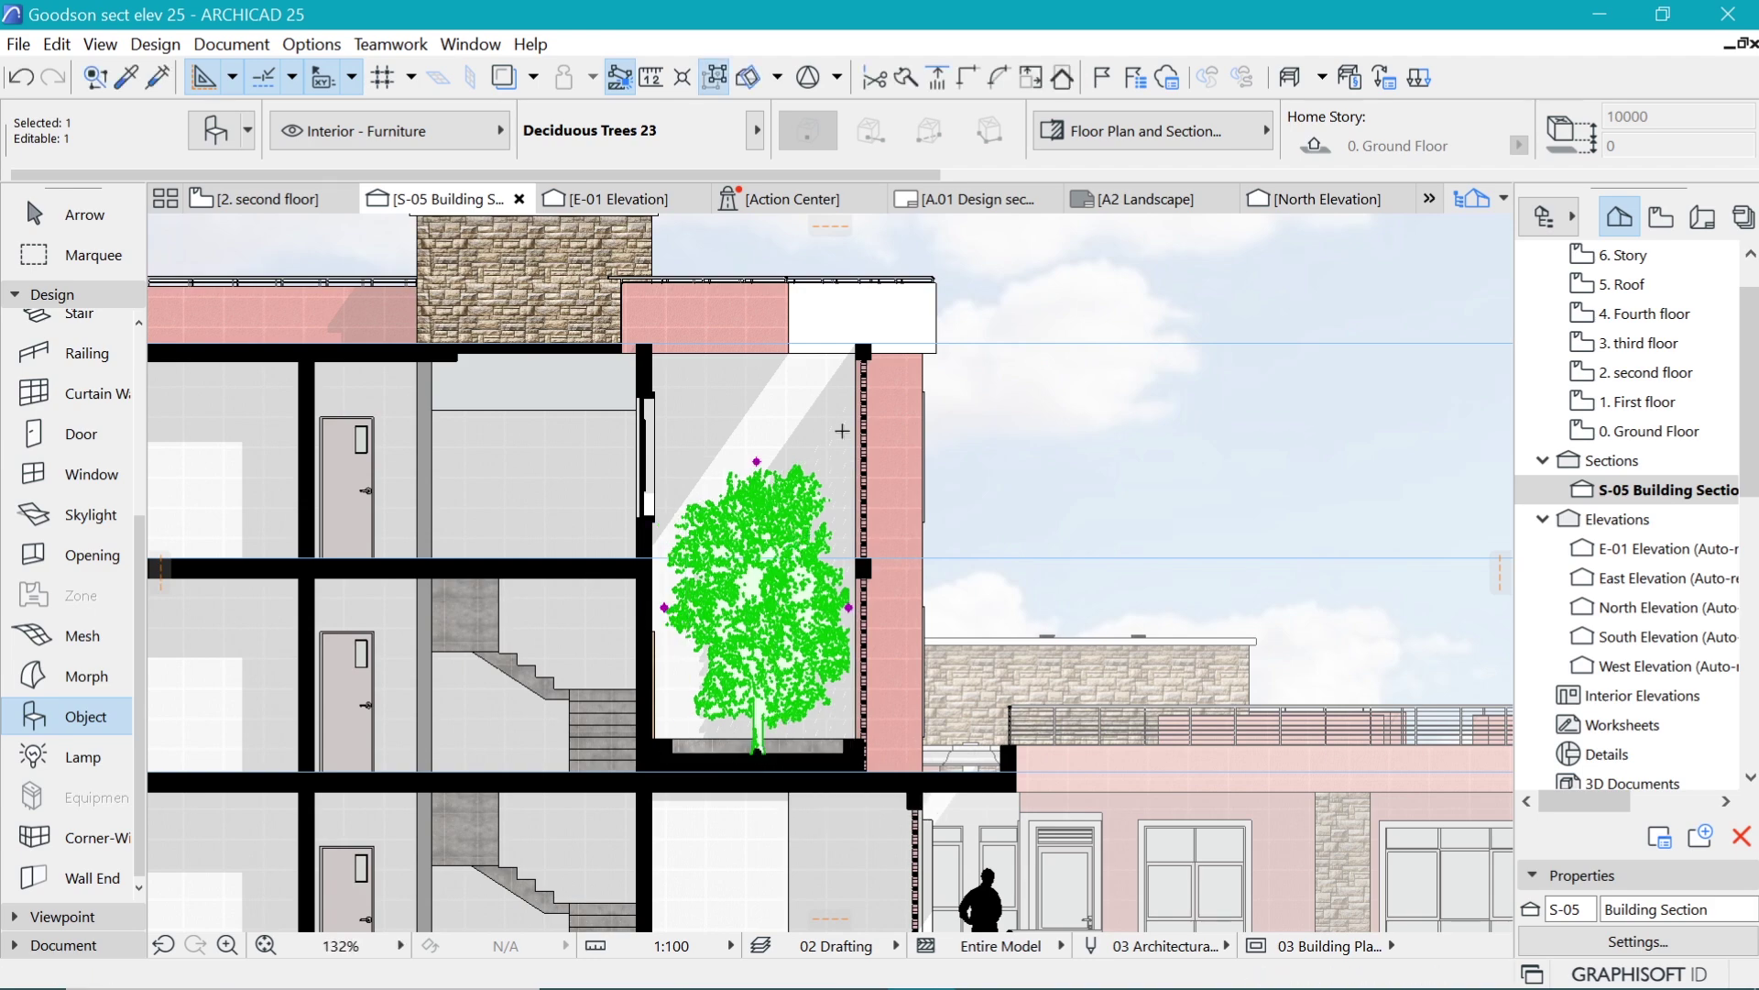
# Set the tree's contour pen to black.
pyautogui.hotkey('ctrl', 't')
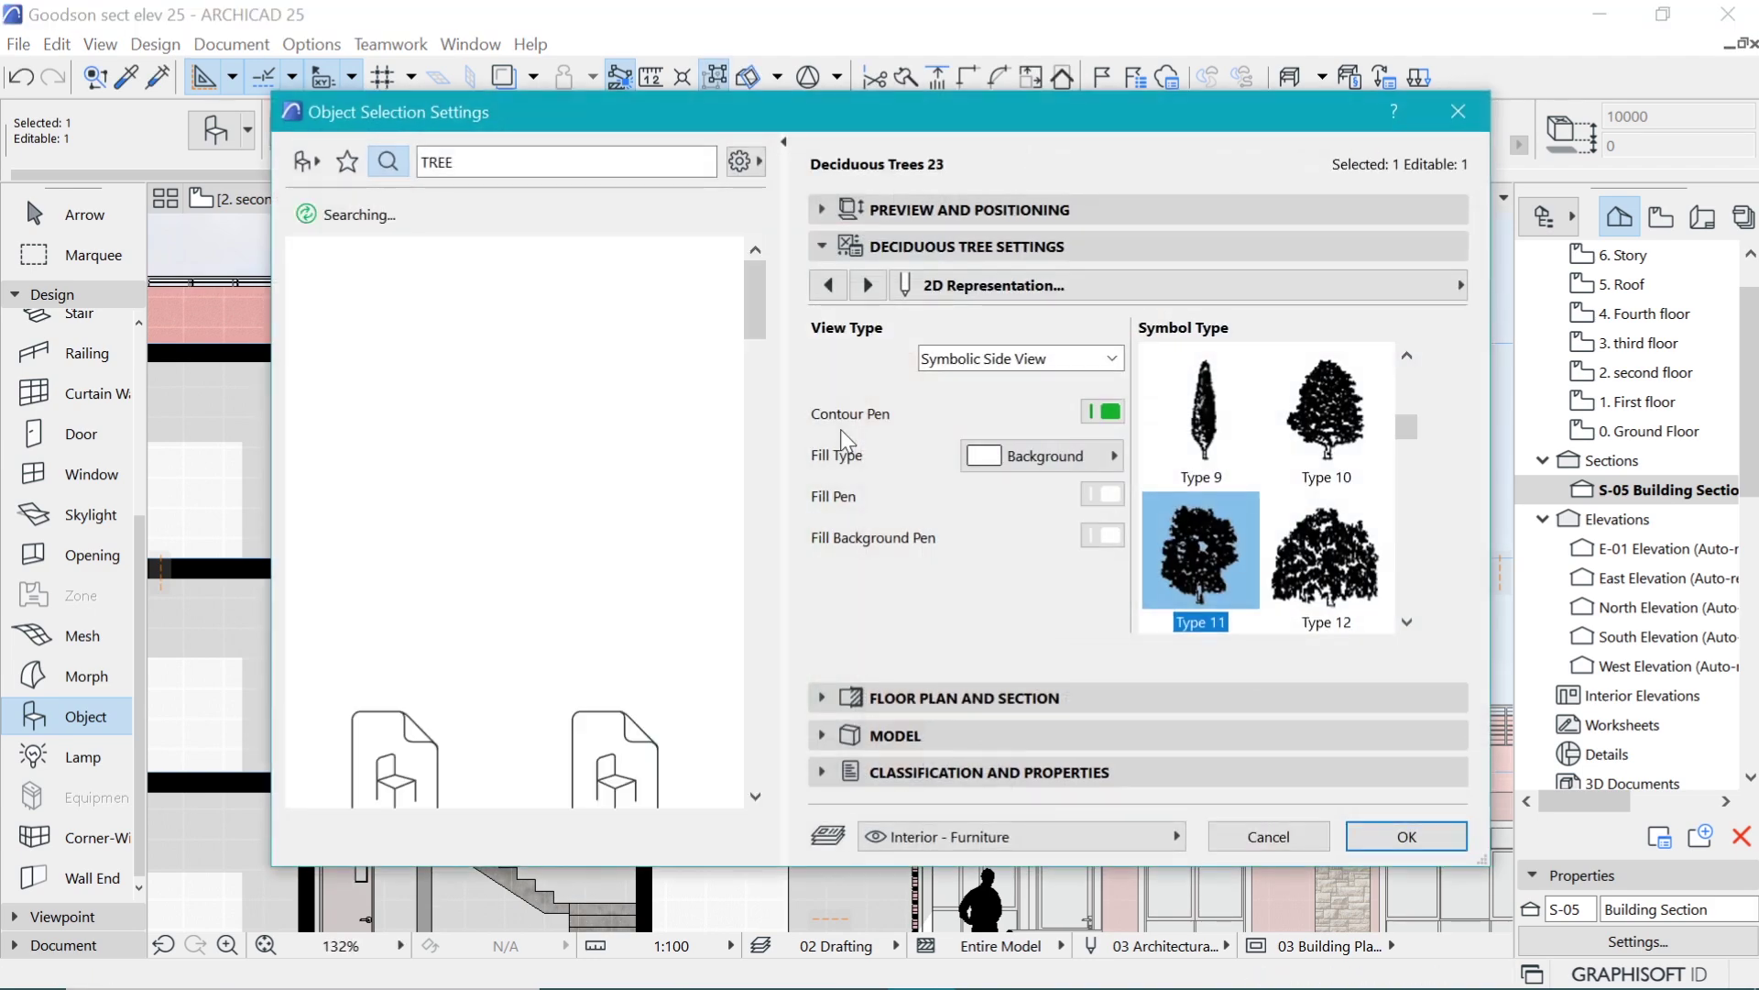
pyautogui.click(1102, 412)
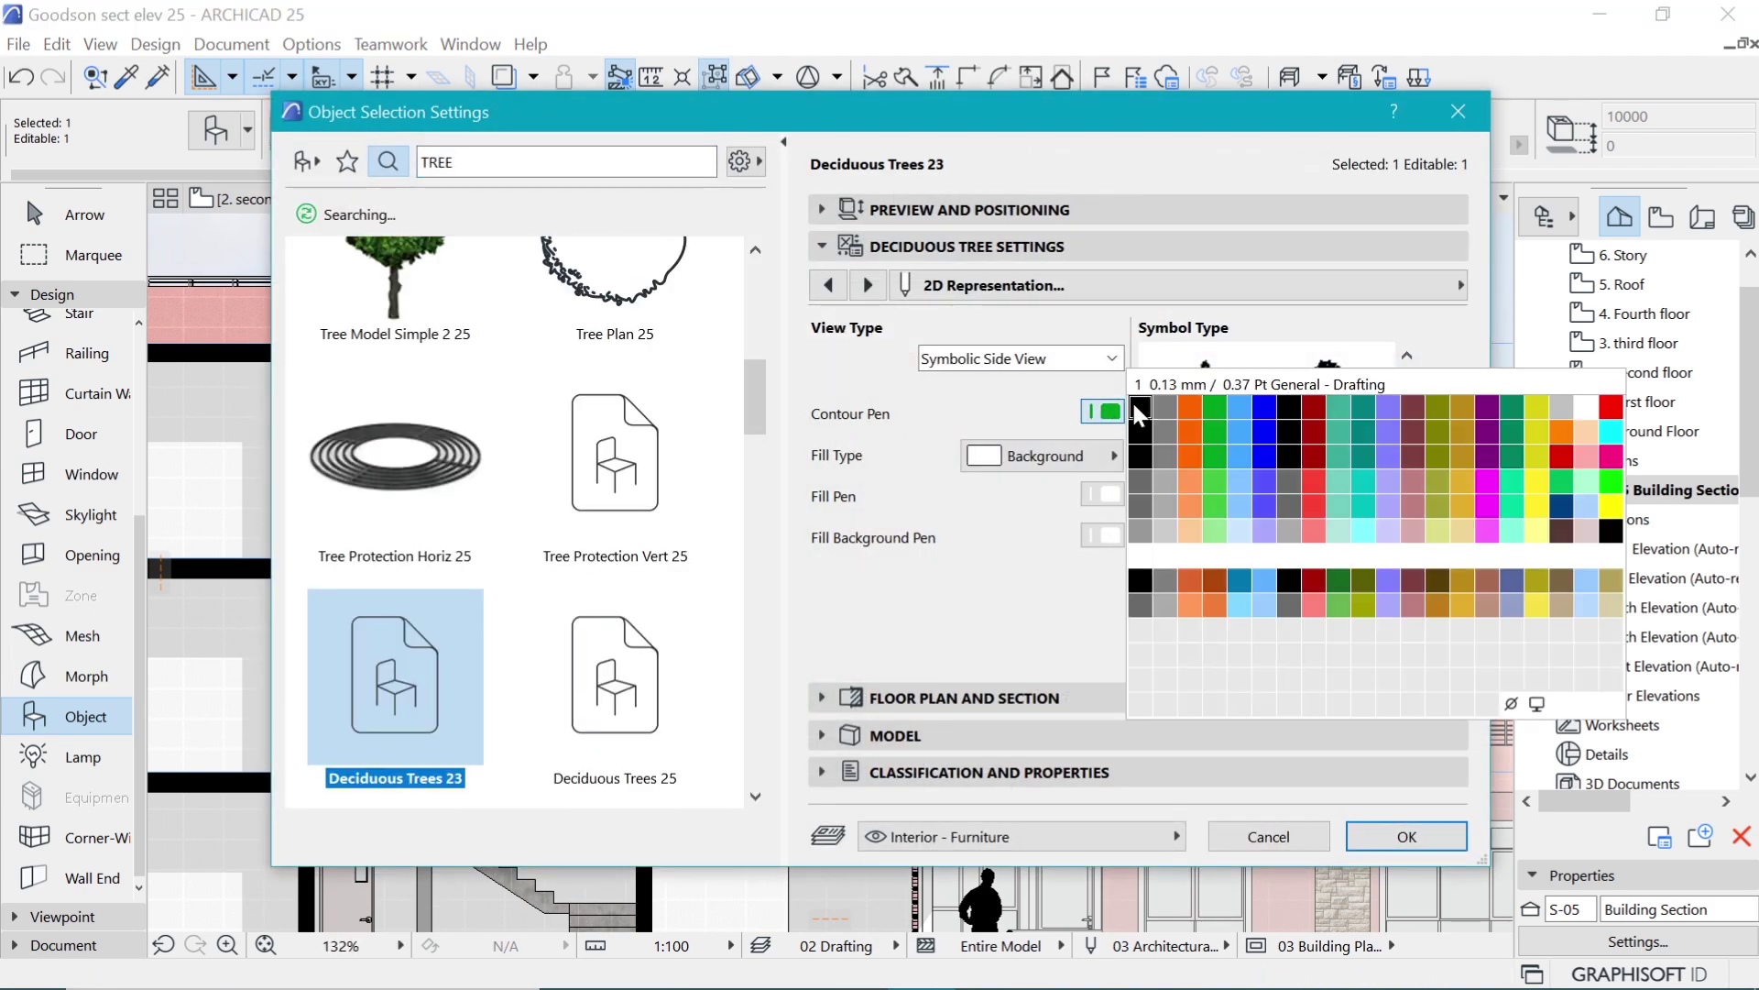
pyautogui.click(1134, 407)
pyautogui.click(1407, 837)
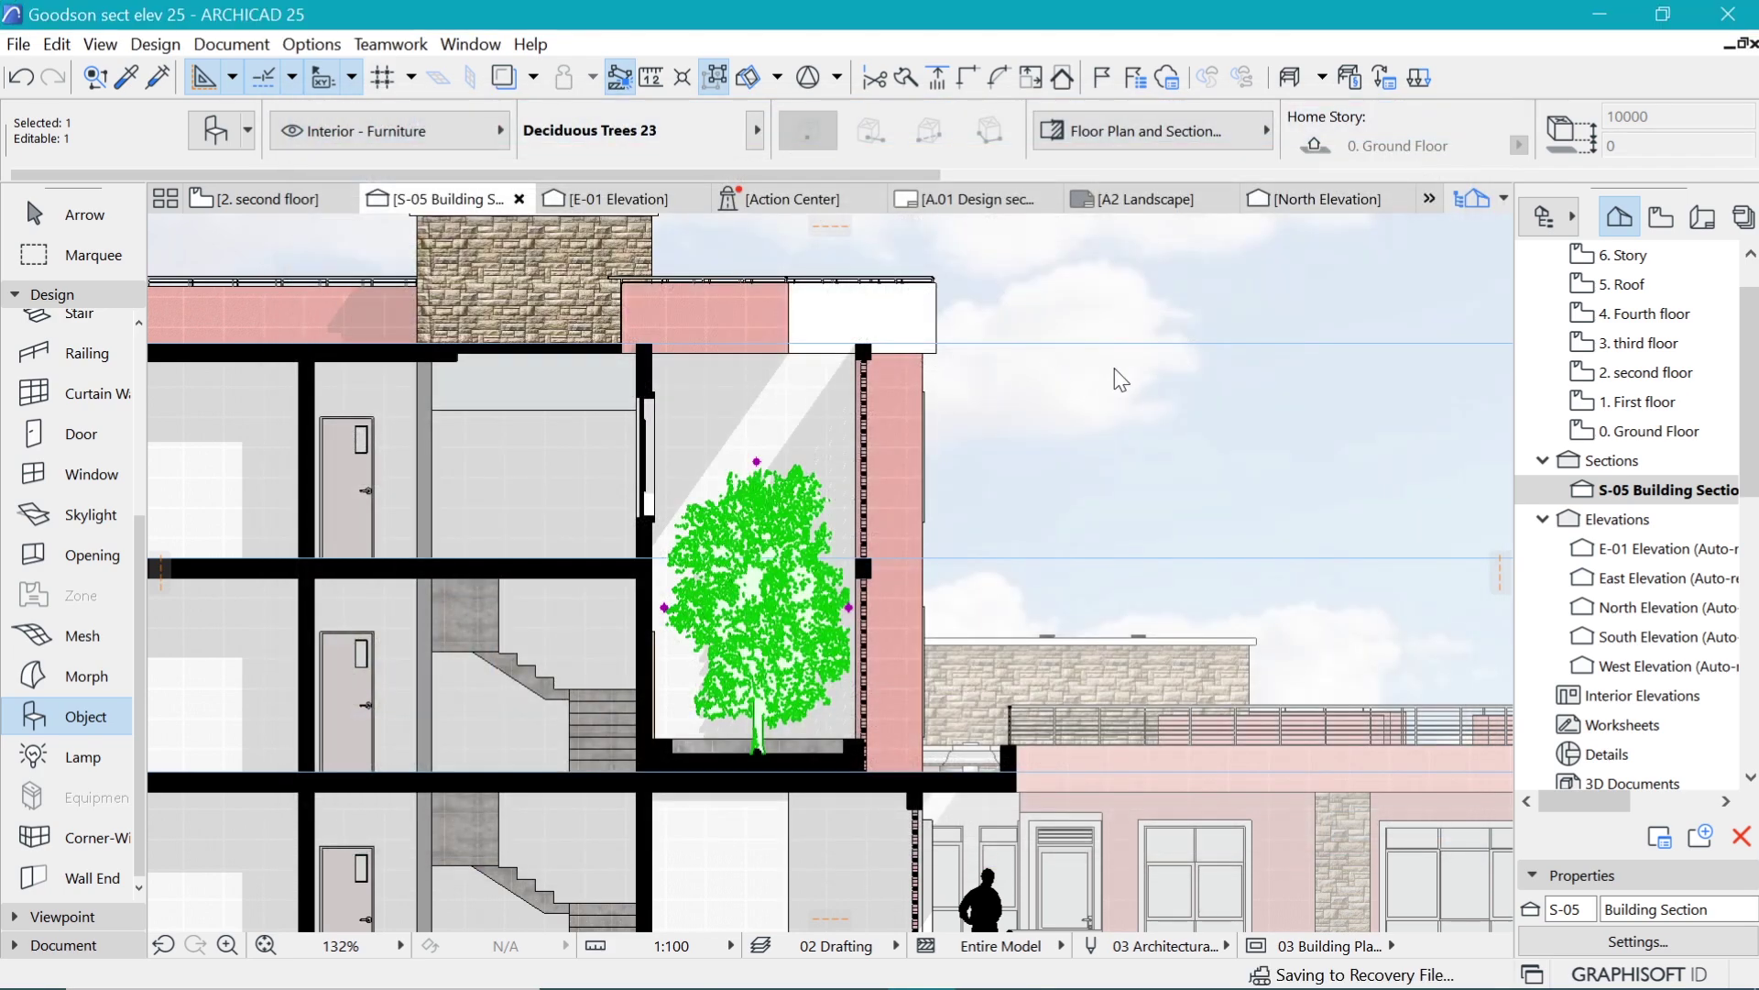
pyautogui.press('Escape')
pyautogui.scroll(-3, 855, 366)
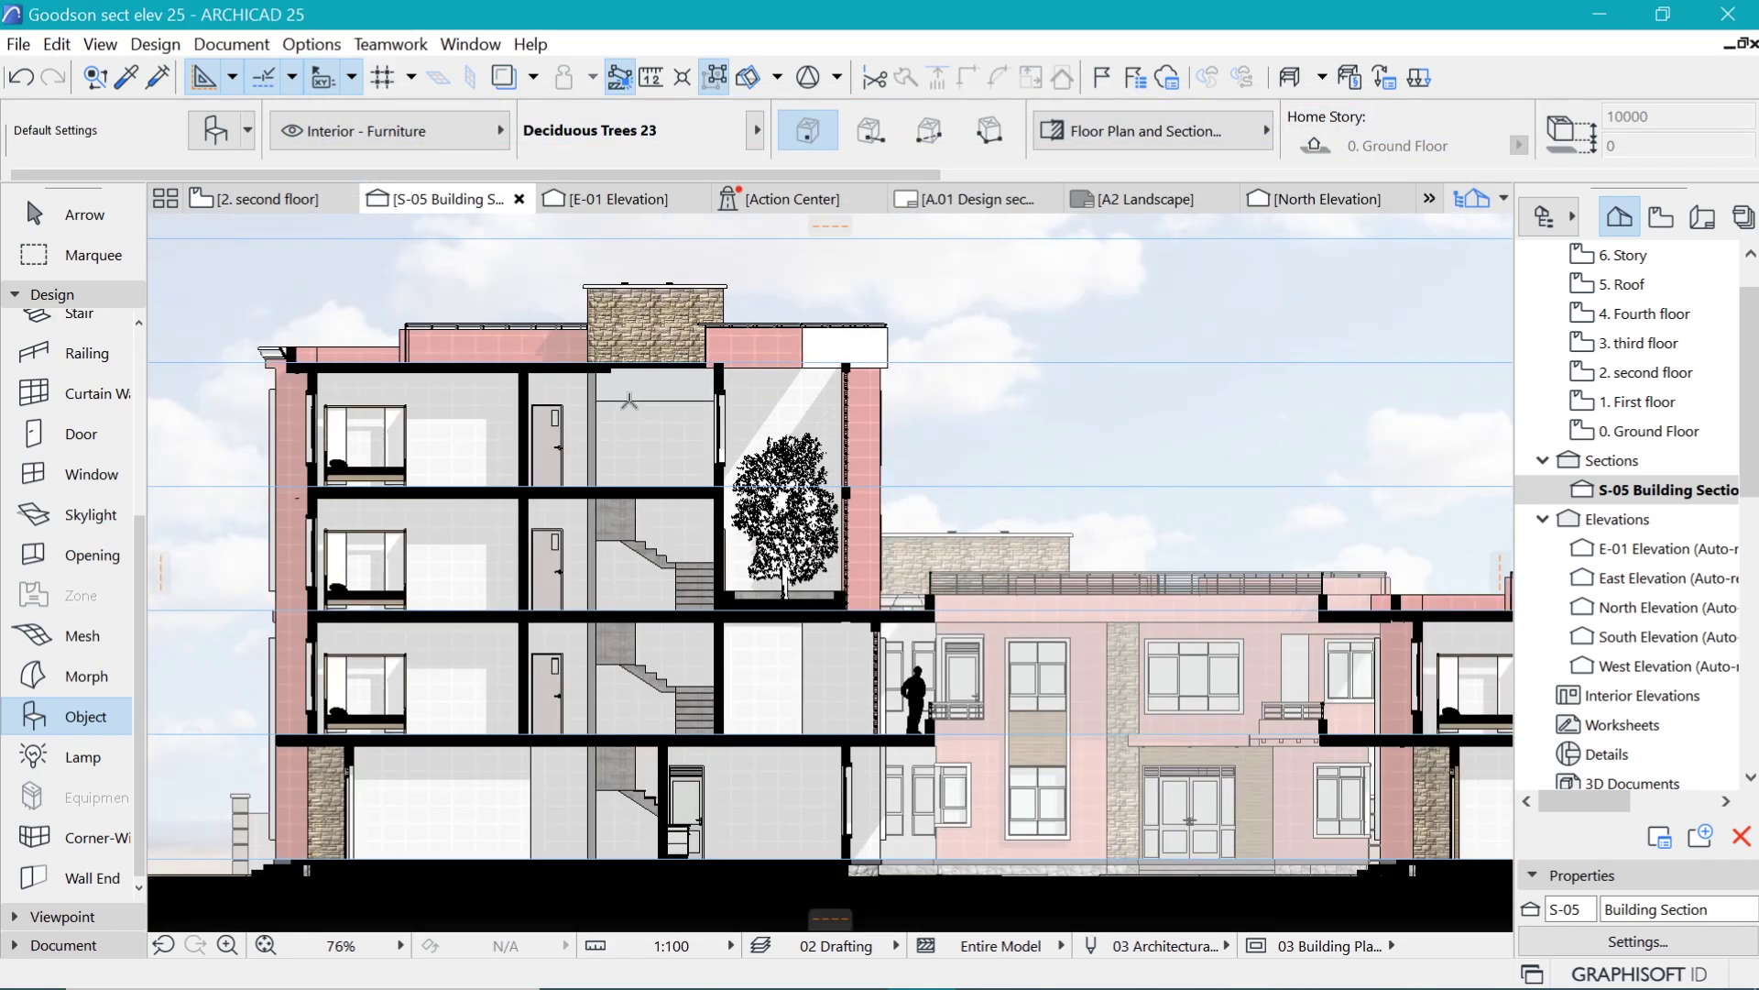
pyautogui.scroll(-4, 630, 401)
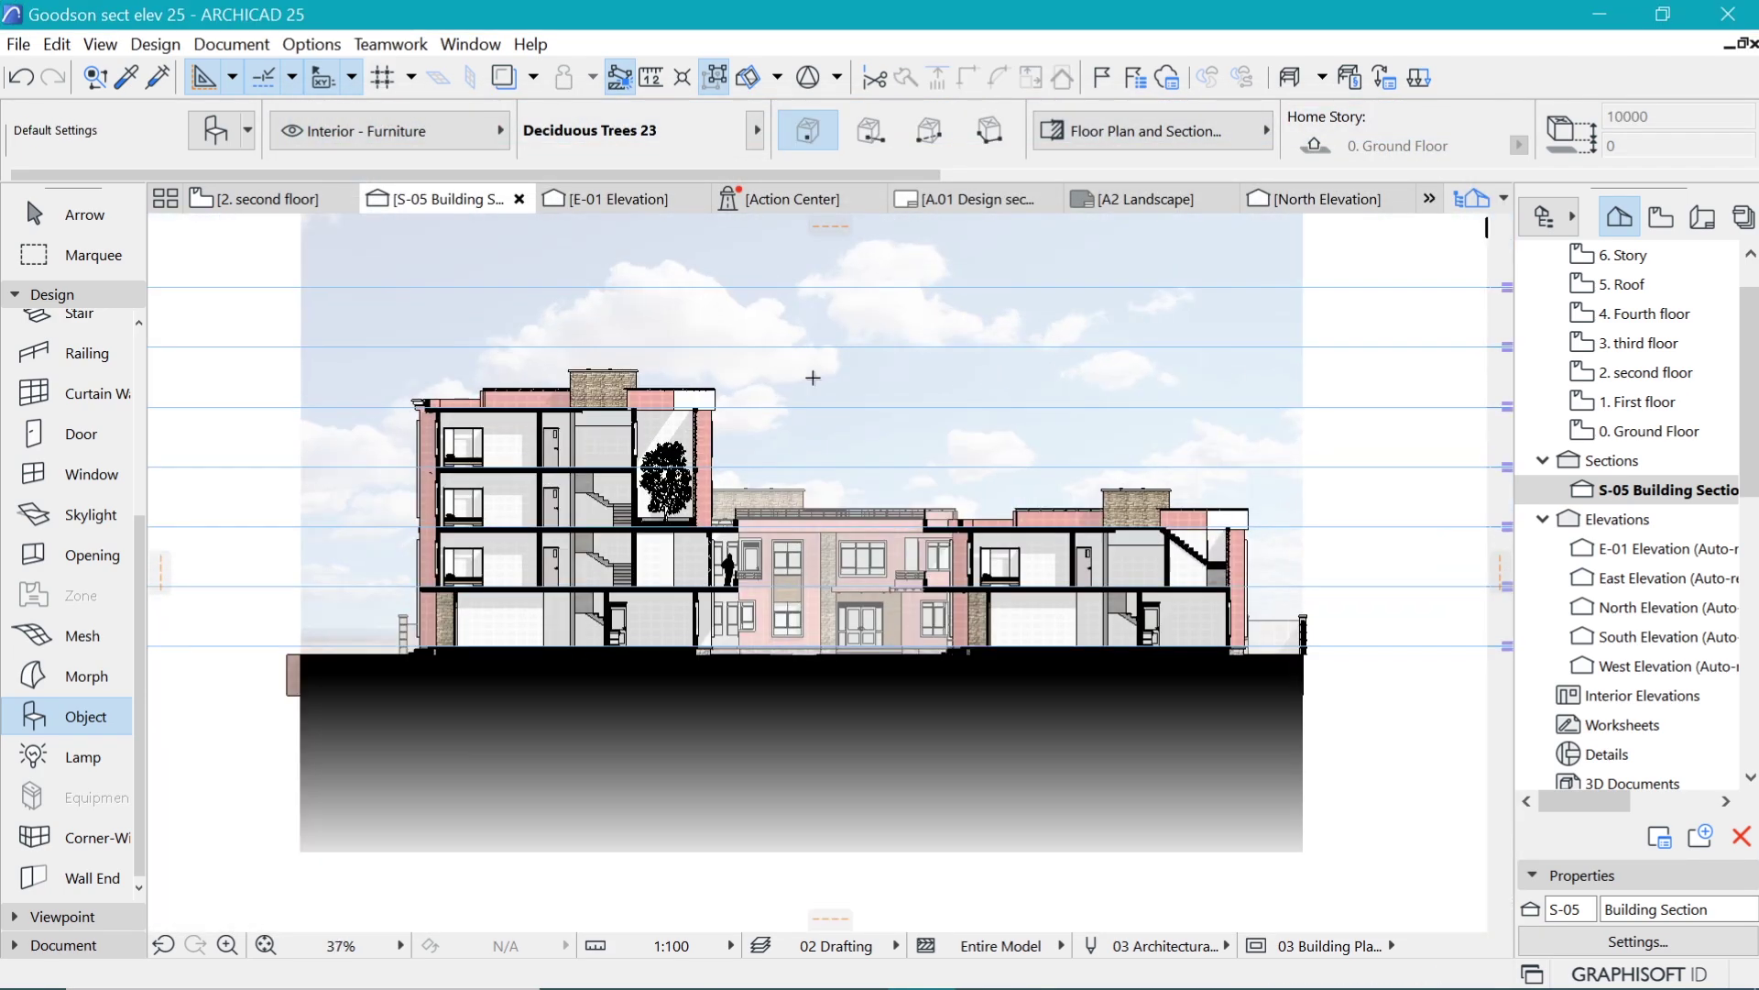
pyautogui.scroll(2, 862, 417)
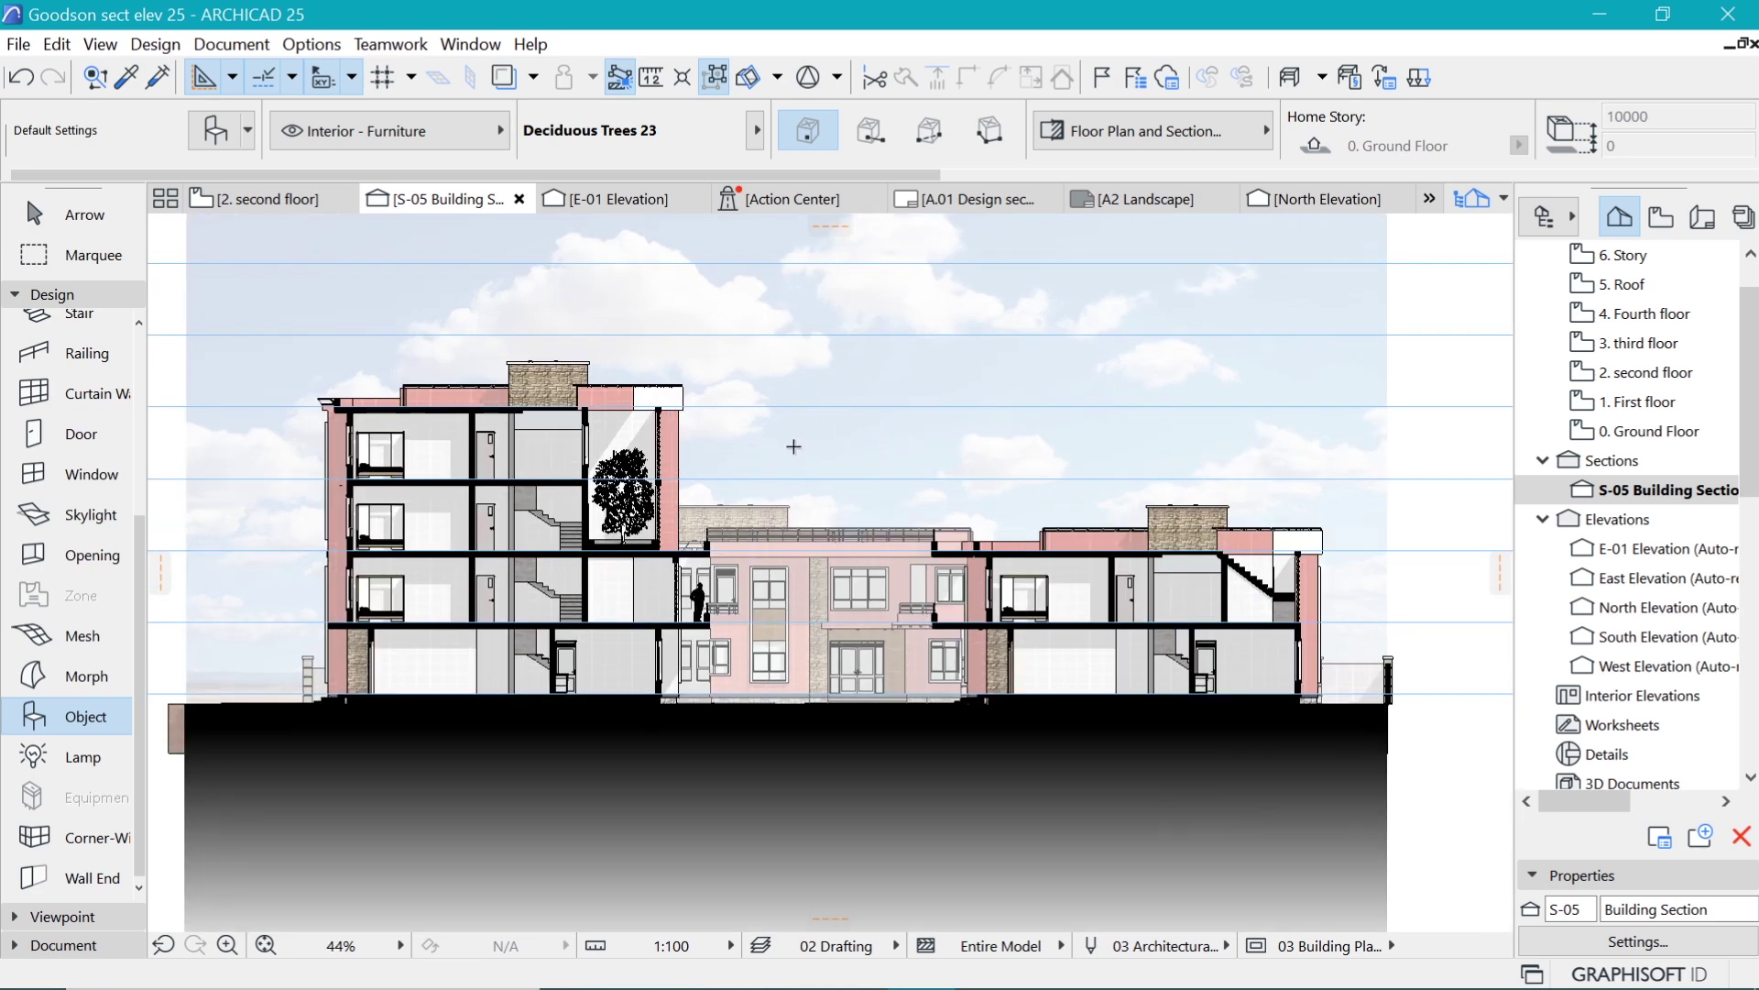